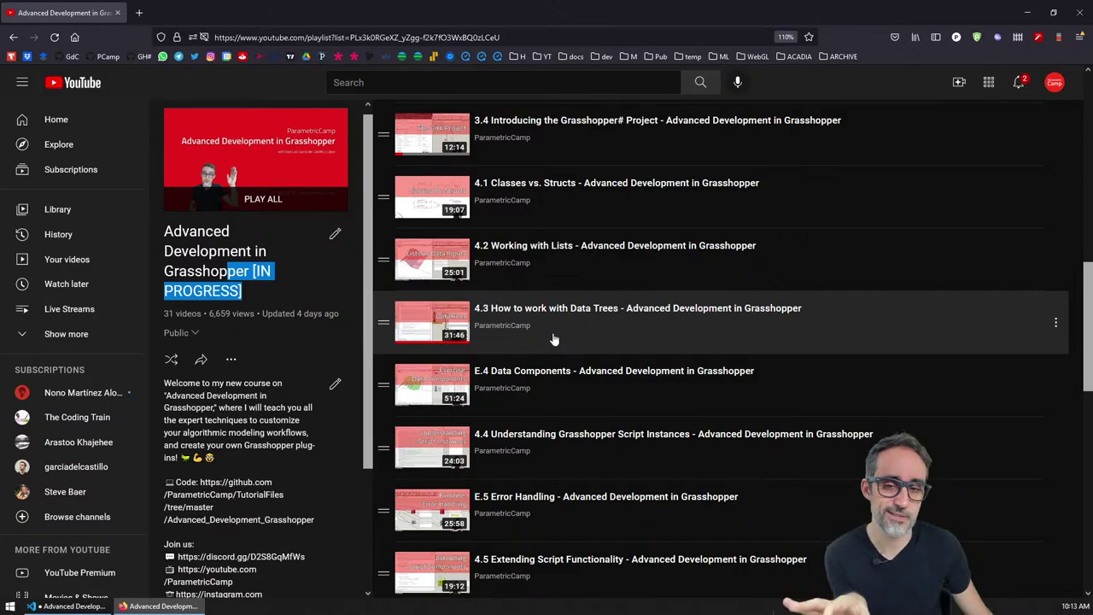
Scroll the playlist to lessons 4.7–4.12 and open the subscribed creator's channel in a background tab.
scroll(553, 339, down, 3)
scroll(554, 320, down, 8)
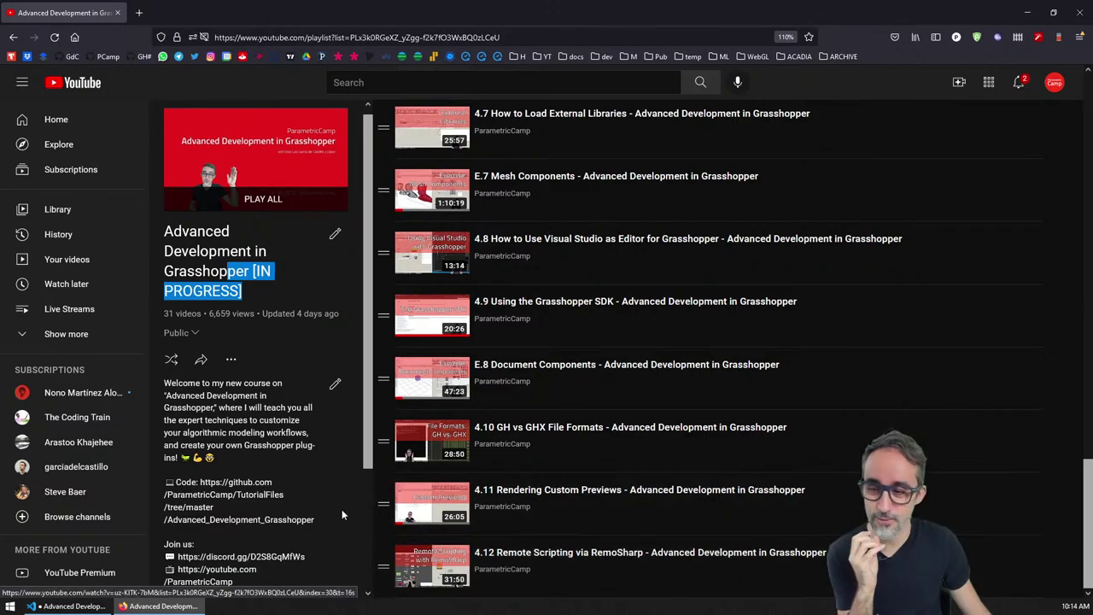
middle_click(76, 441)
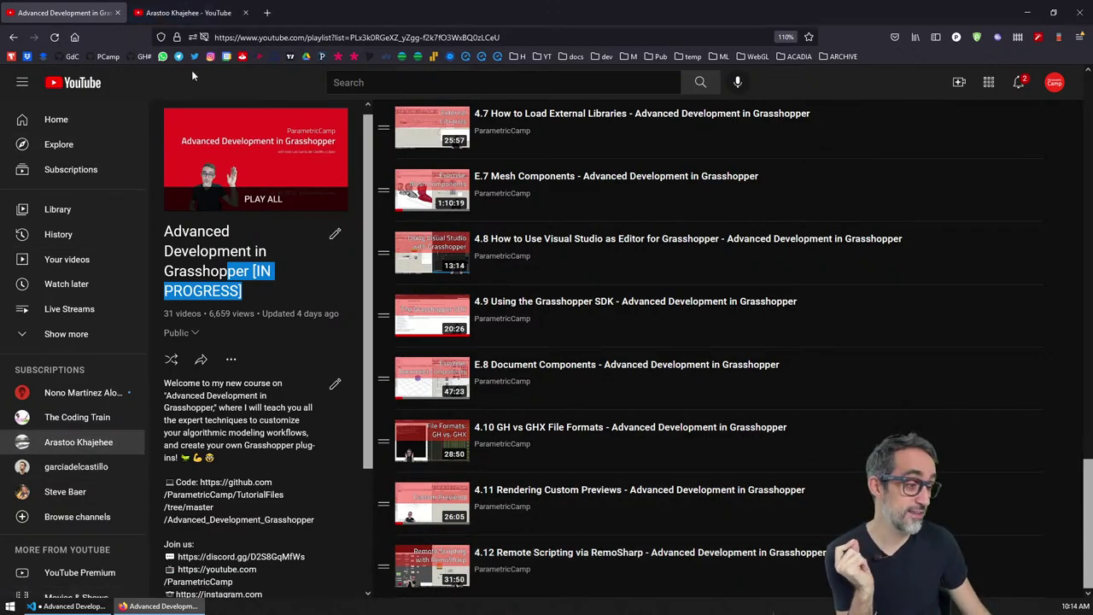
Browse the creator's full RemoSharp tutorial playlist, then close that tab.
click(176, 12)
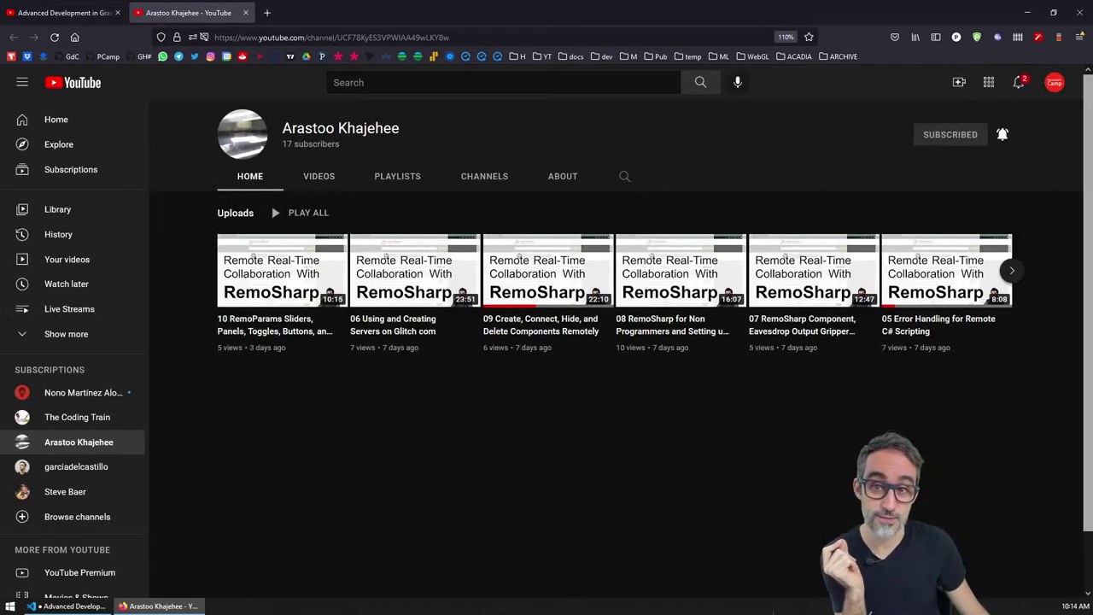
click(398, 178)
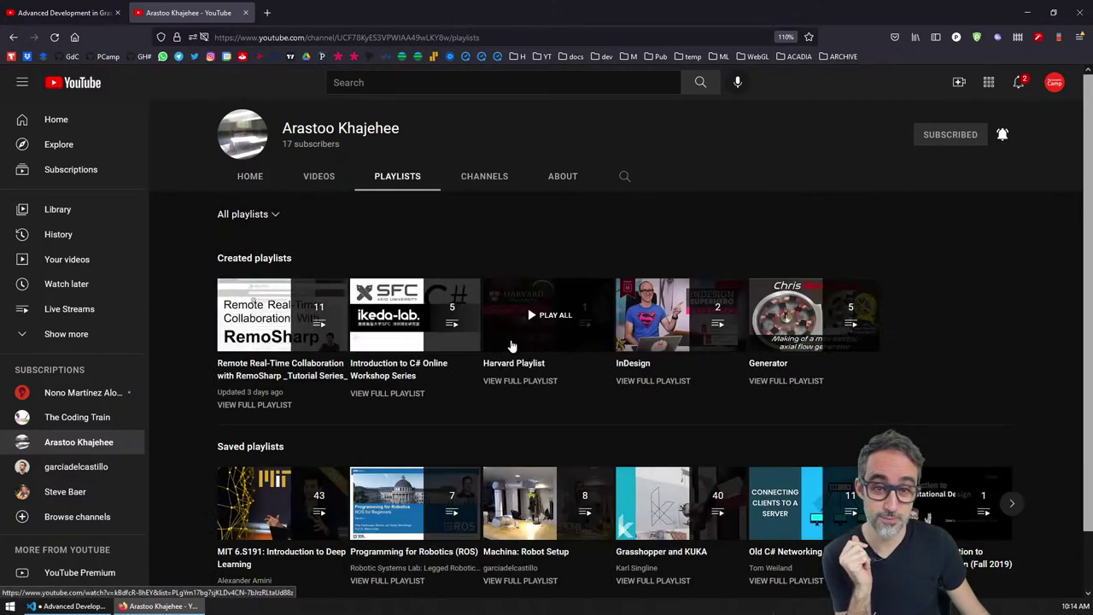
click(266, 406)
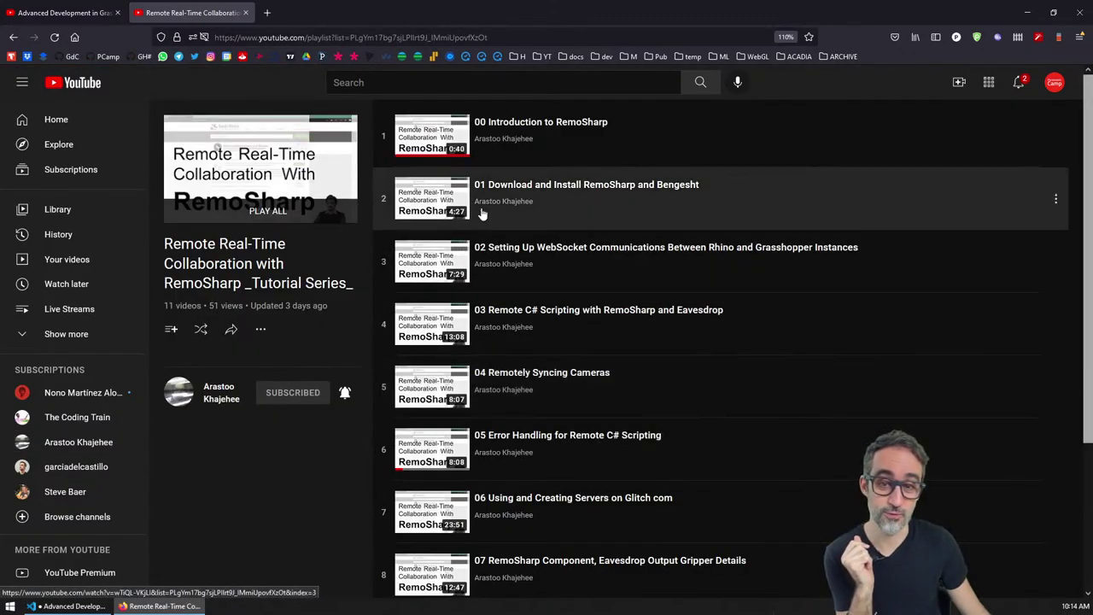
scroll(512, 220, down, 3)
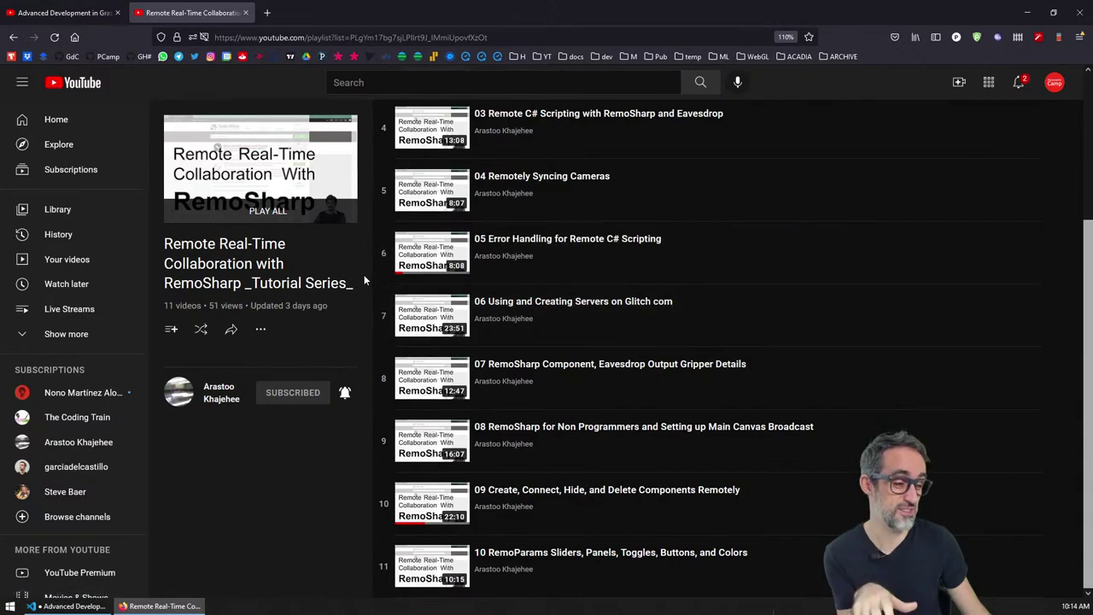
key(ctrl+w)
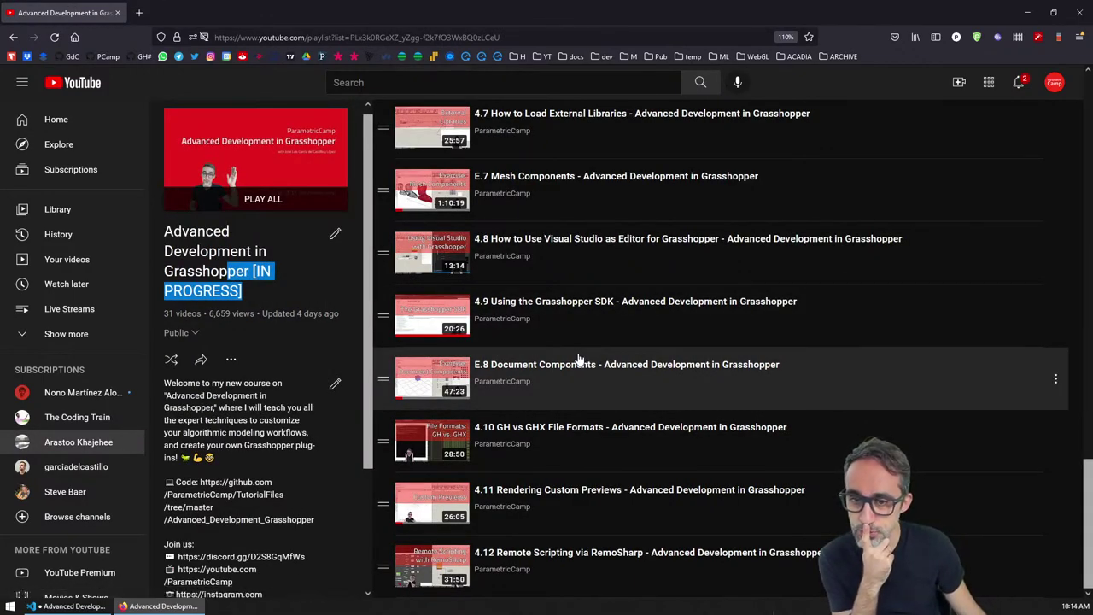
click(307, 290)
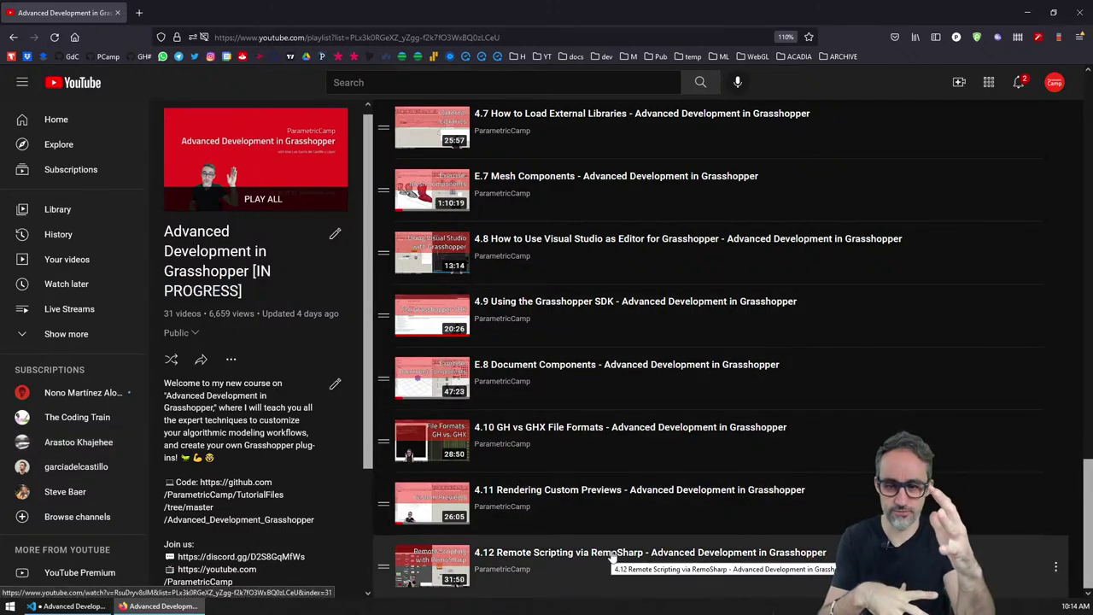
Bring the markdown course notes back up and look over the IDEAS heading block.
click(69, 606)
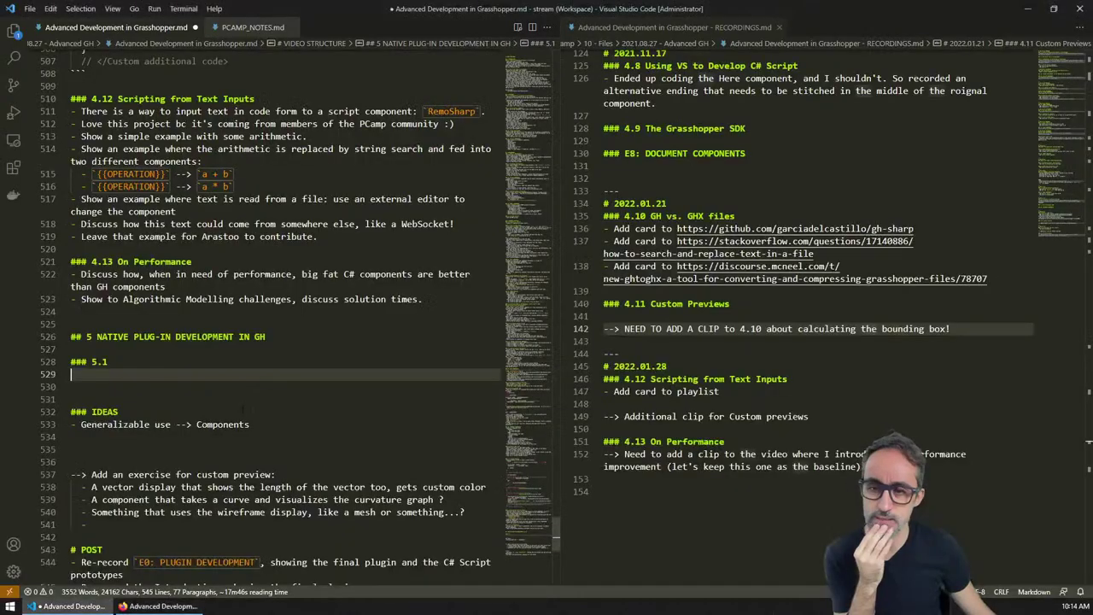
drag(251, 425, 86, 74)
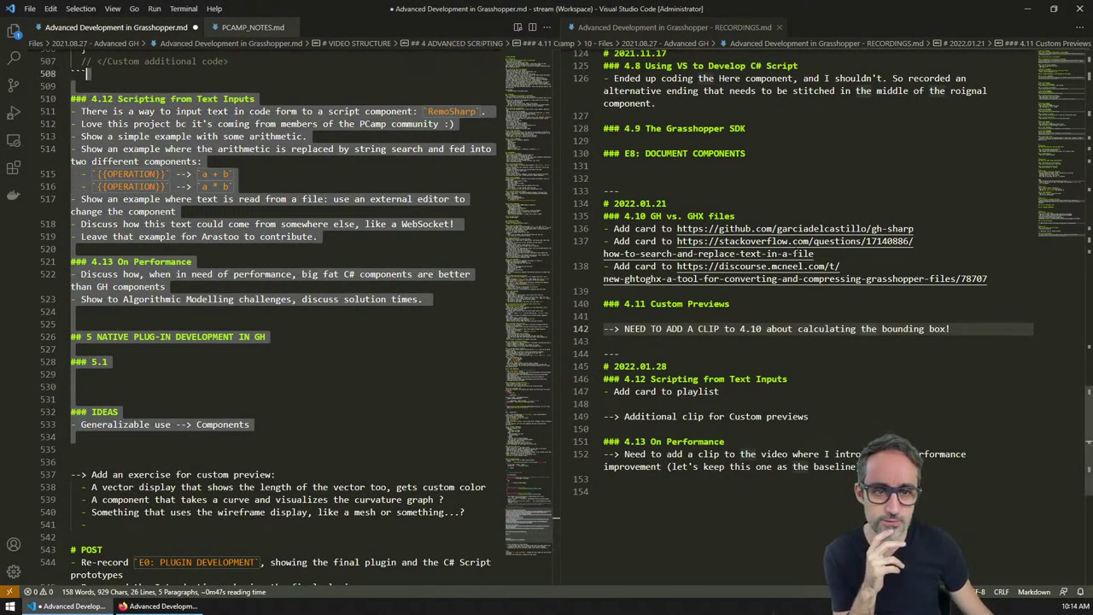
click(393, 224)
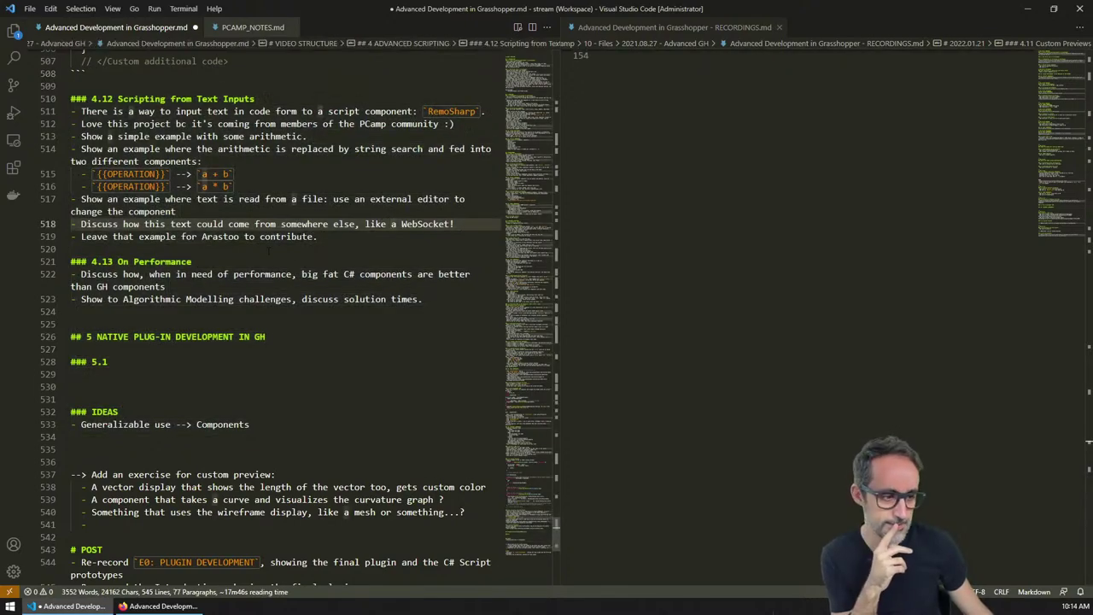
scroll(269, 250, down, 1)
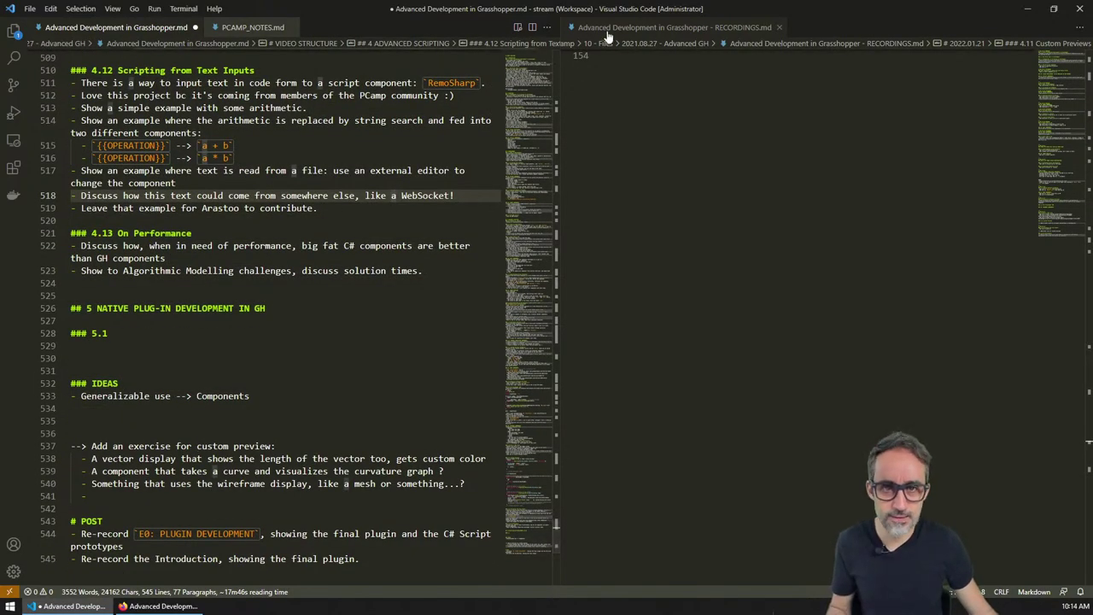
Merge RECORDINGS.md into the left editor group and review lessons 4.12–4.13 and POST.
drag(613, 27, 459, 26)
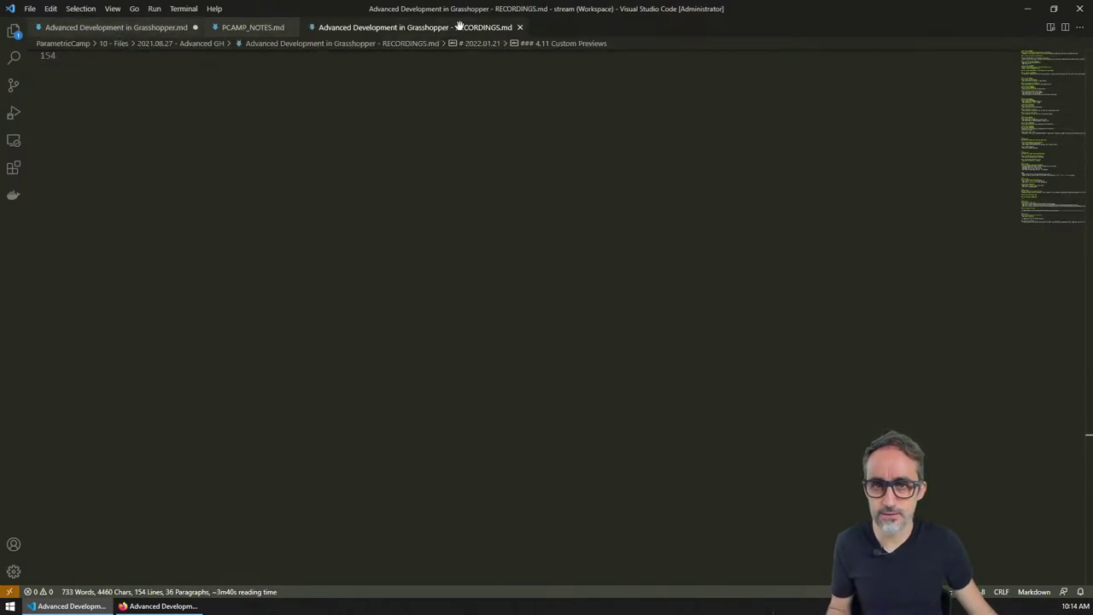
click(124, 26)
ctrl+scroll(231, 232, up, 4)
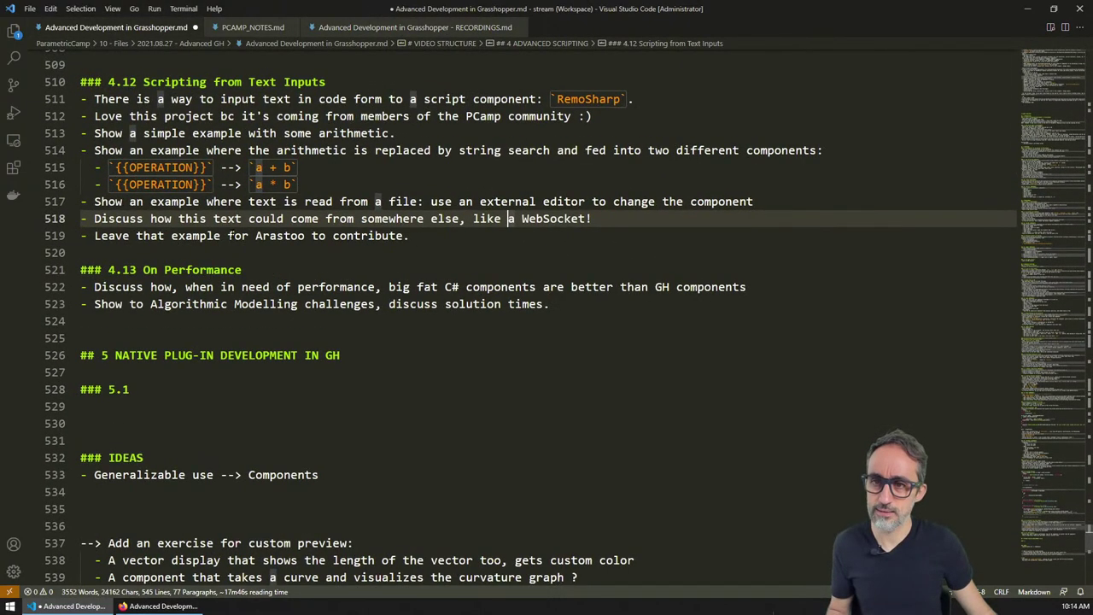
drag(580, 350, 83, 114)
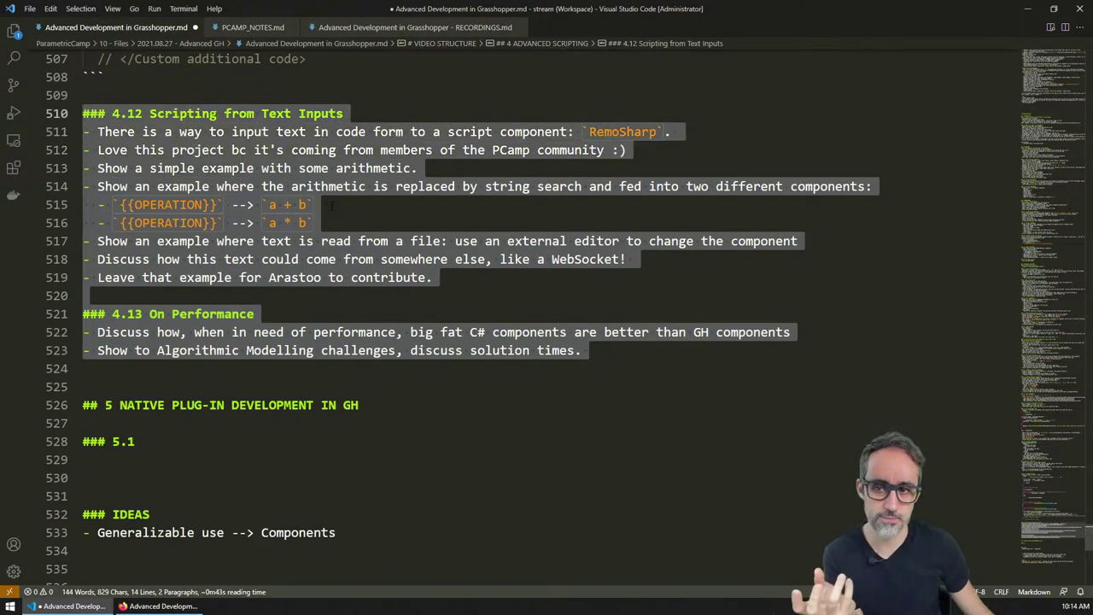
scroll(386, 248, down, 1)
click(387, 248)
scroll(387, 248, down, 5)
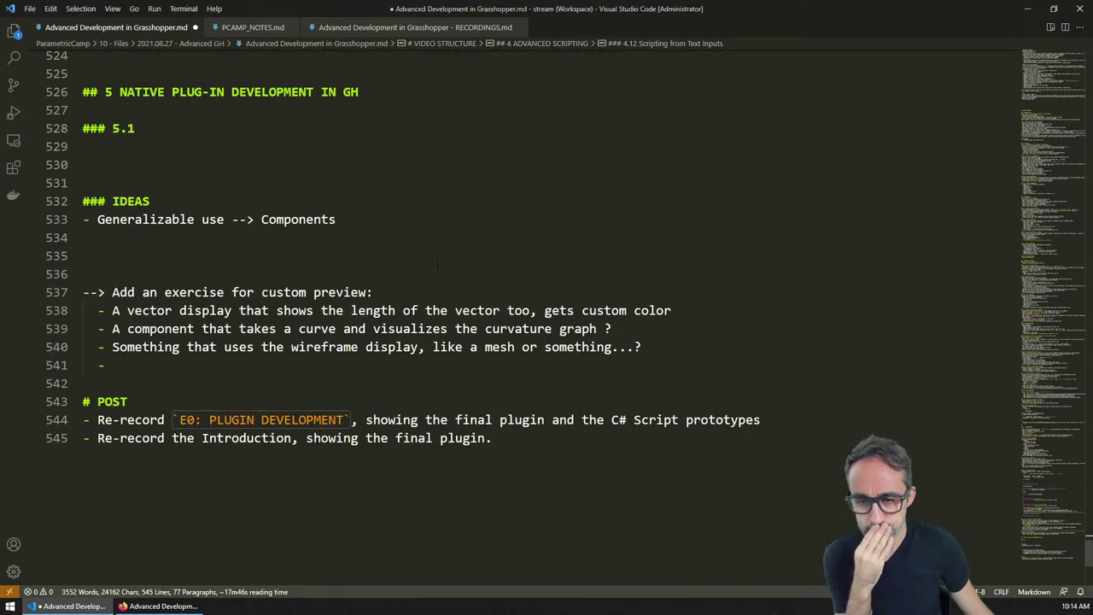
drag(480, 450, 83, 401)
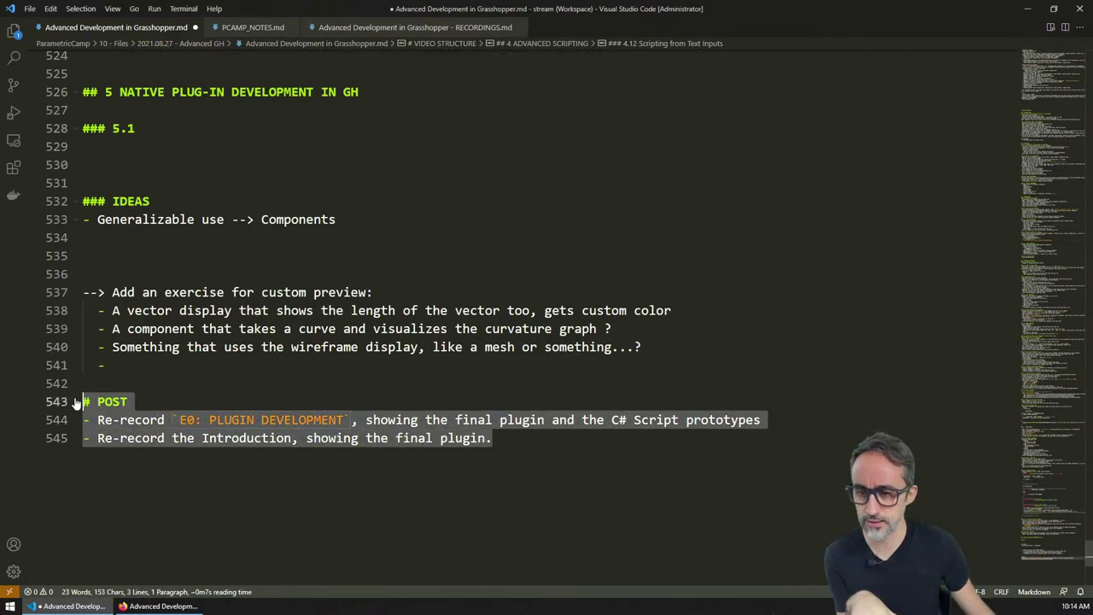
Delete the empty ' - ' bullet marker on line 541.
click(275, 403)
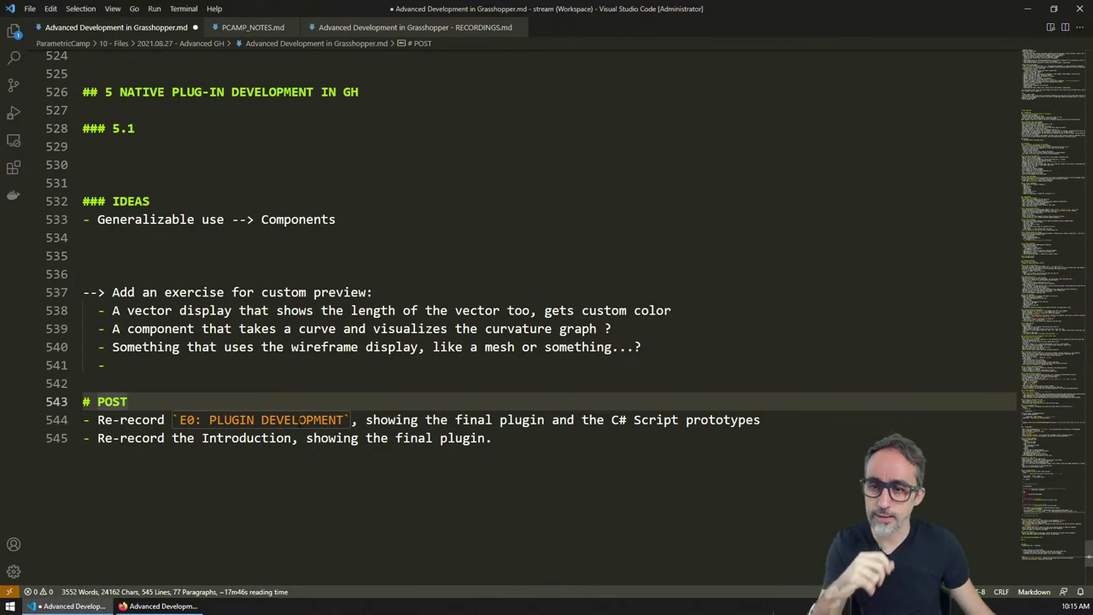
drag(209, 420, 341, 419)
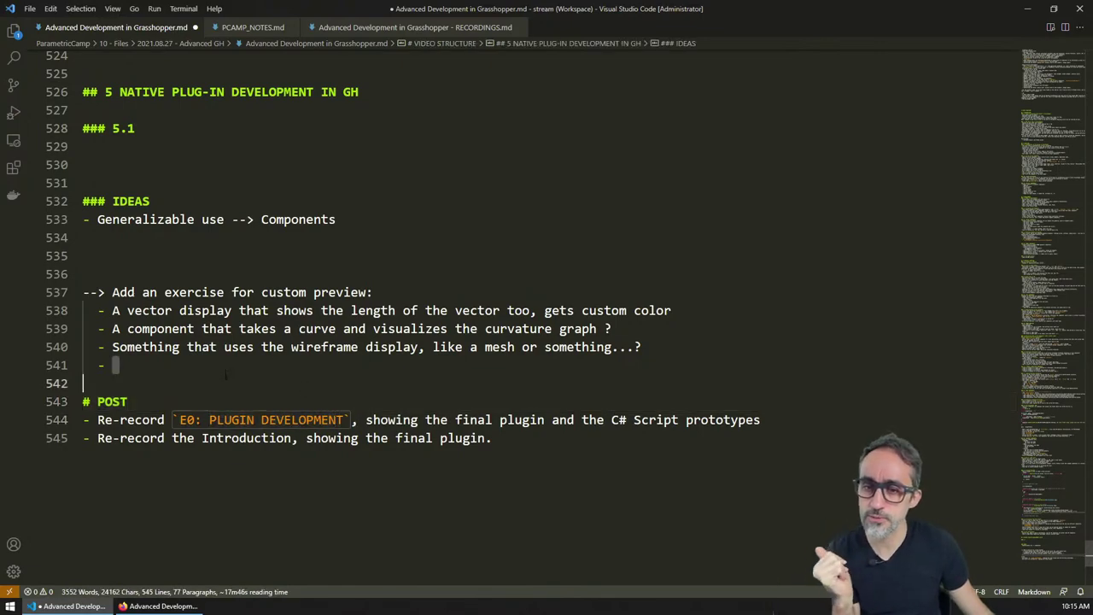
drag(84, 365, 162, 364)
key(BackSpace)
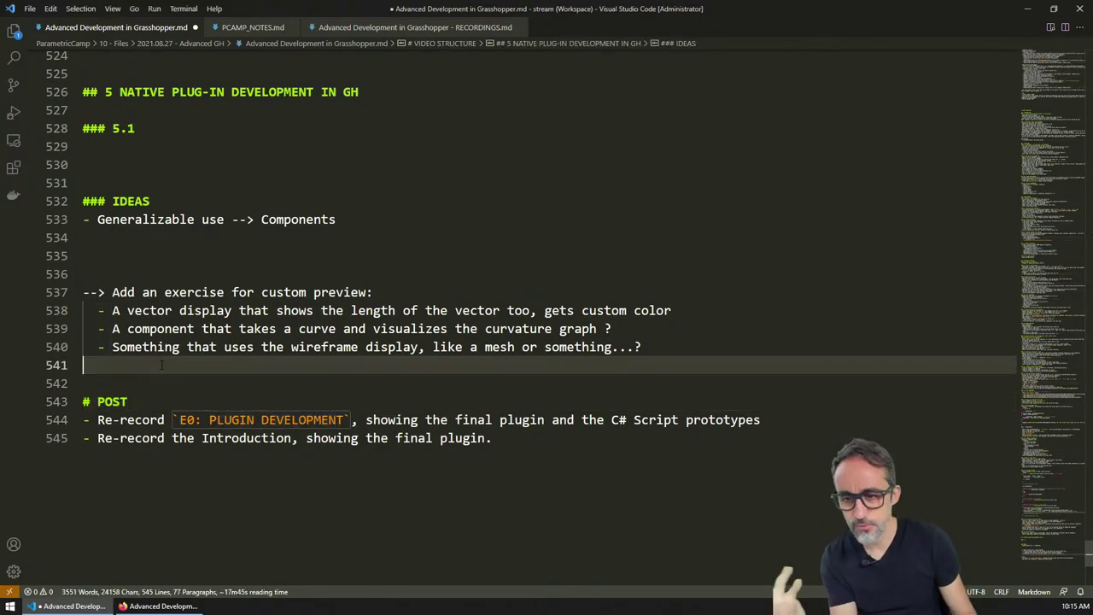
scroll(162, 364, up, 2)
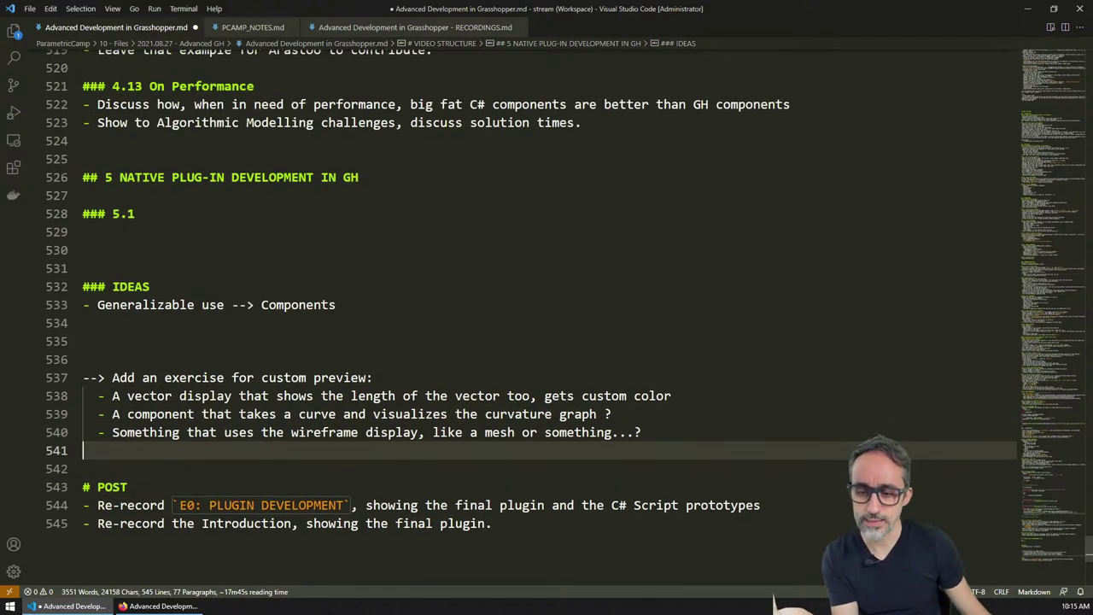
Check the course playlist in the browser, then return to the notes.
click(161, 606)
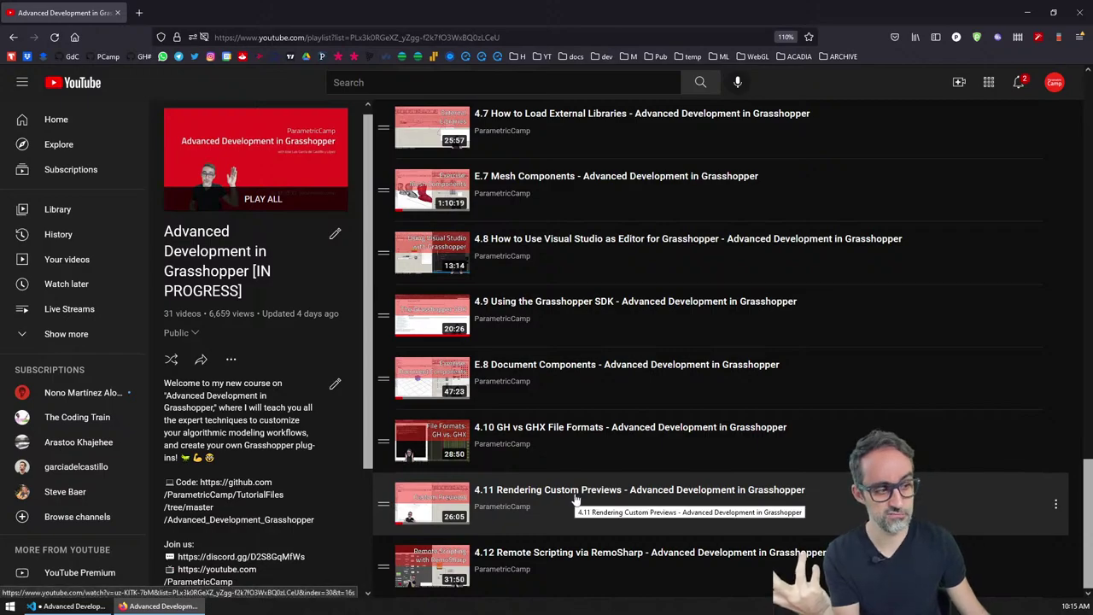
click(96, 608)
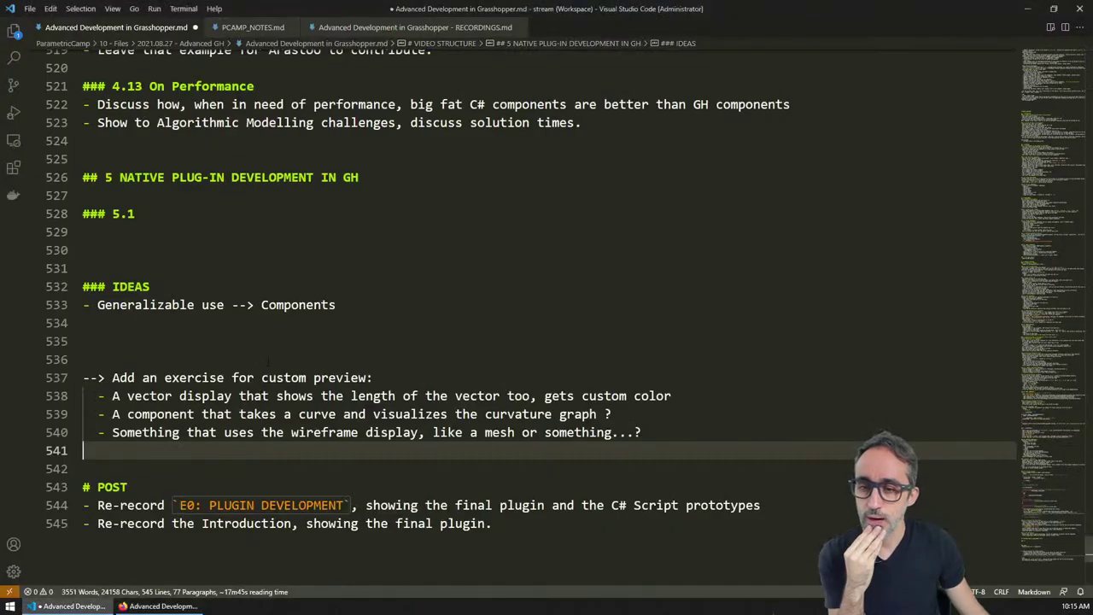
scroll(267, 360, down, 2)
scroll(532, 249, up, 1)
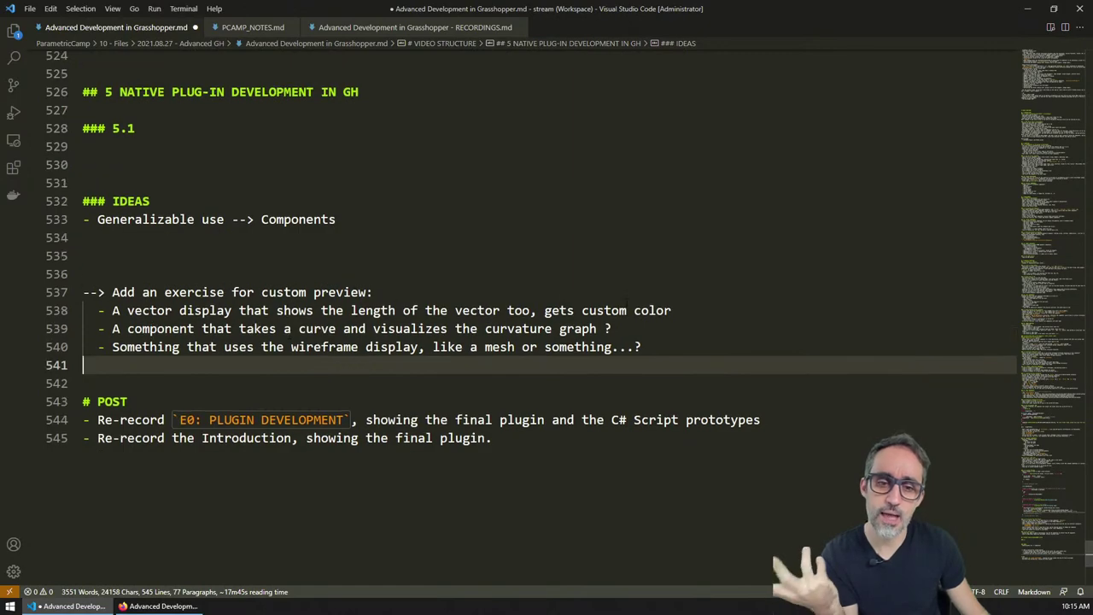
drag(672, 310, 112, 312)
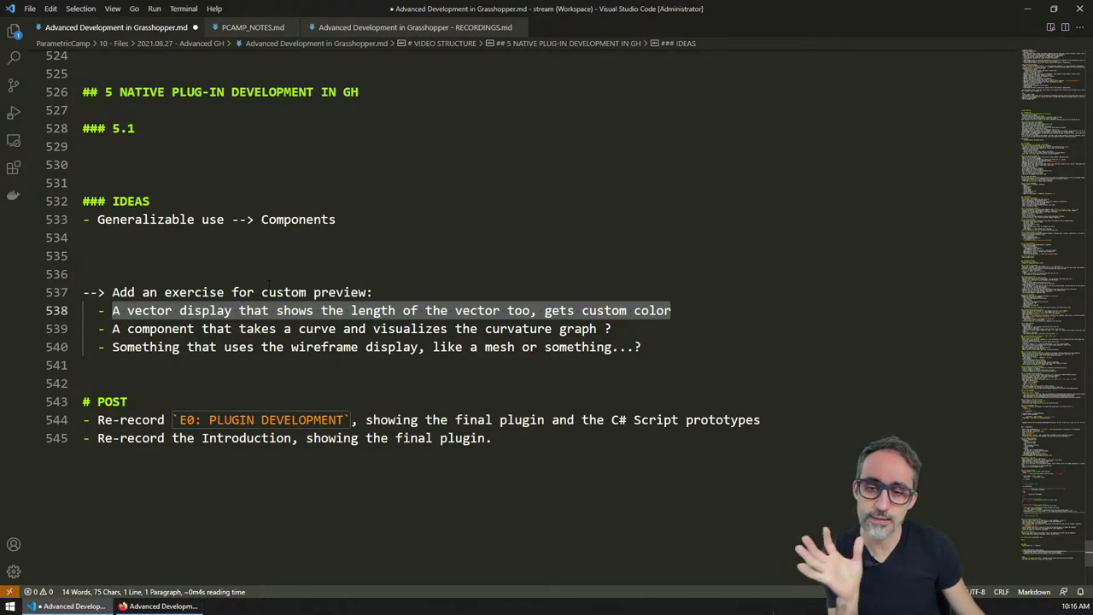
click(270, 292)
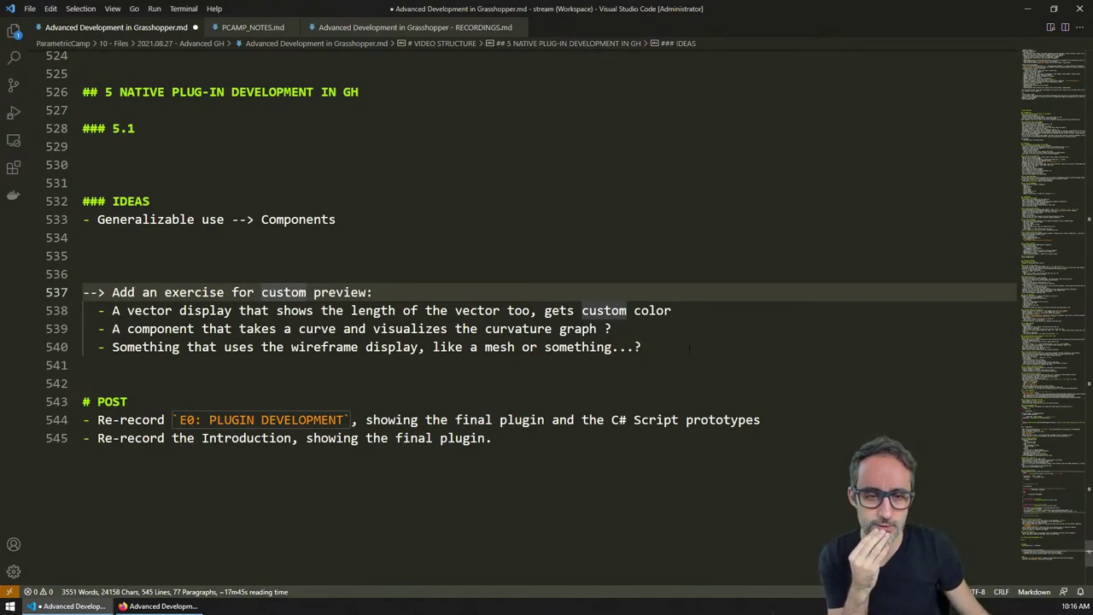
drag(689, 349, 112, 347)
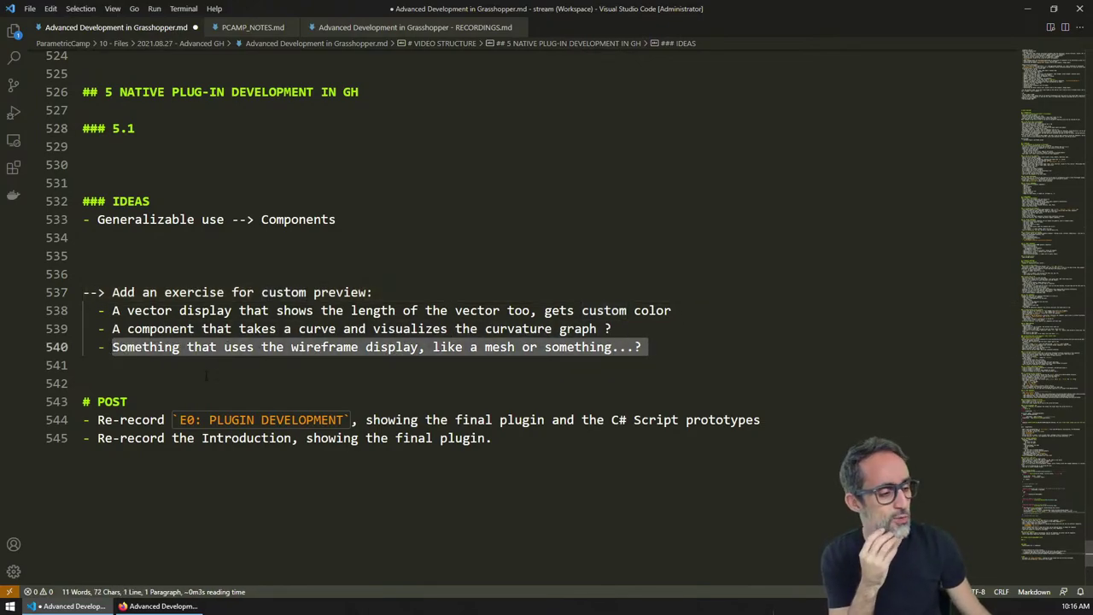
scroll(206, 375, down, 1)
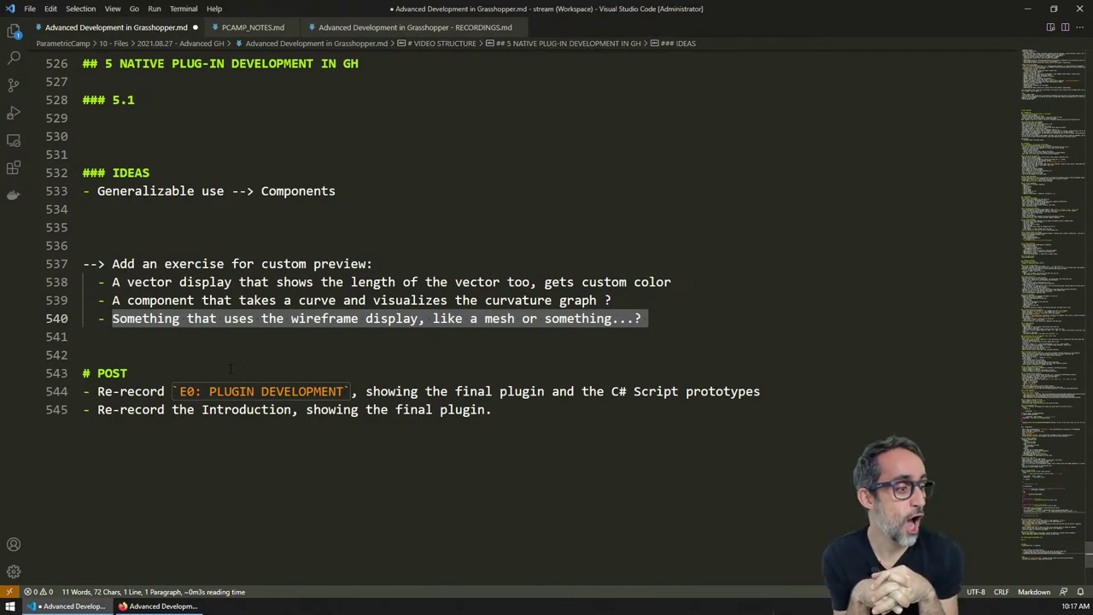
Below line 540, nest 'Color-coded curvature of a surface' under the wireframe idea and save.
key(End)
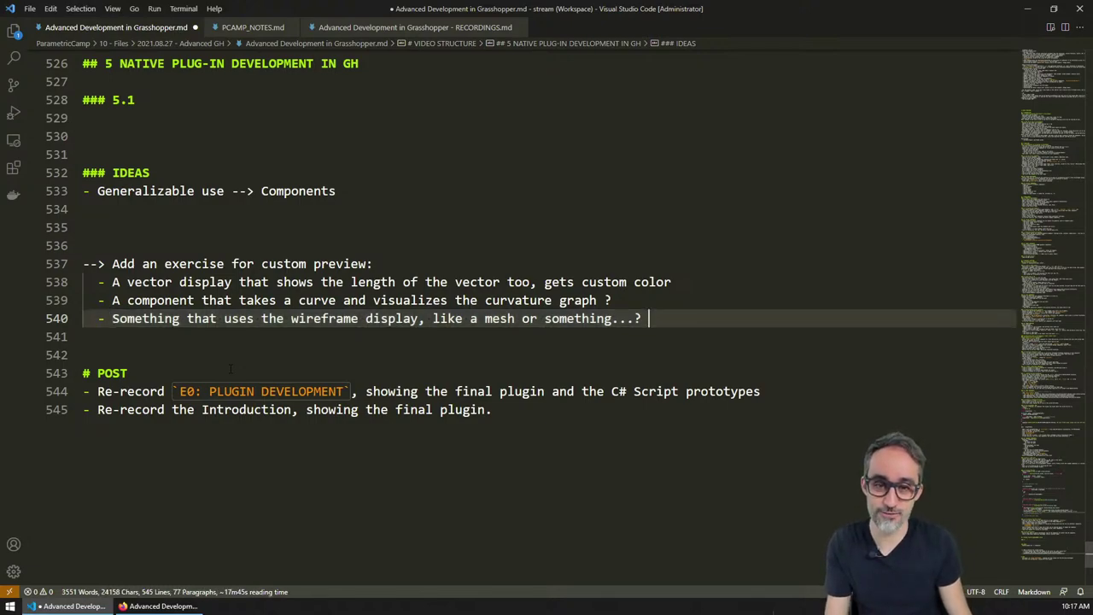
key(Return)
key(Tab)
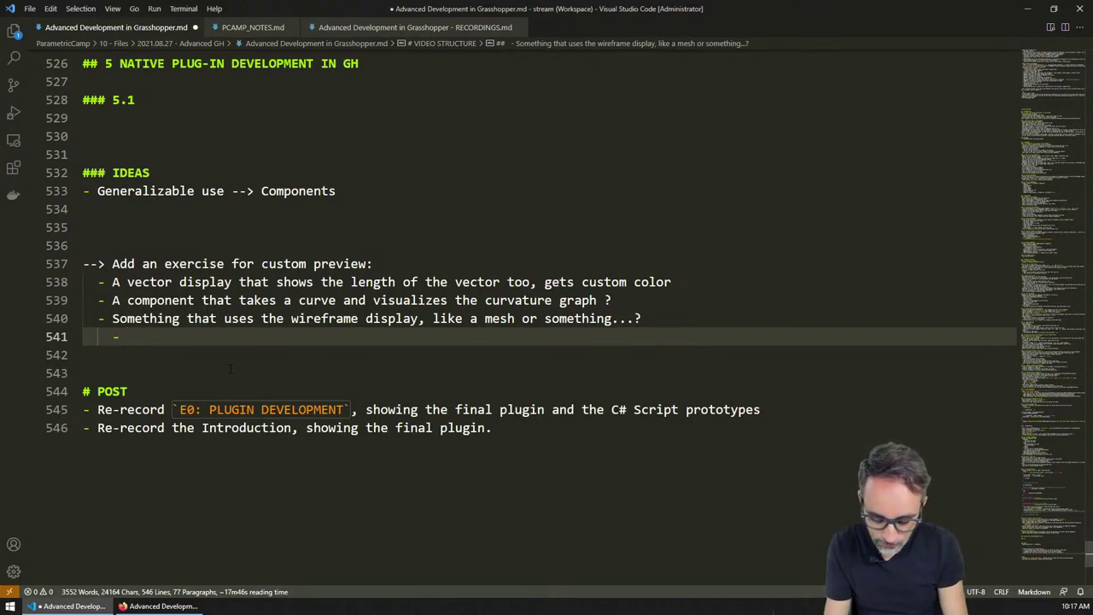
text(Curvature)
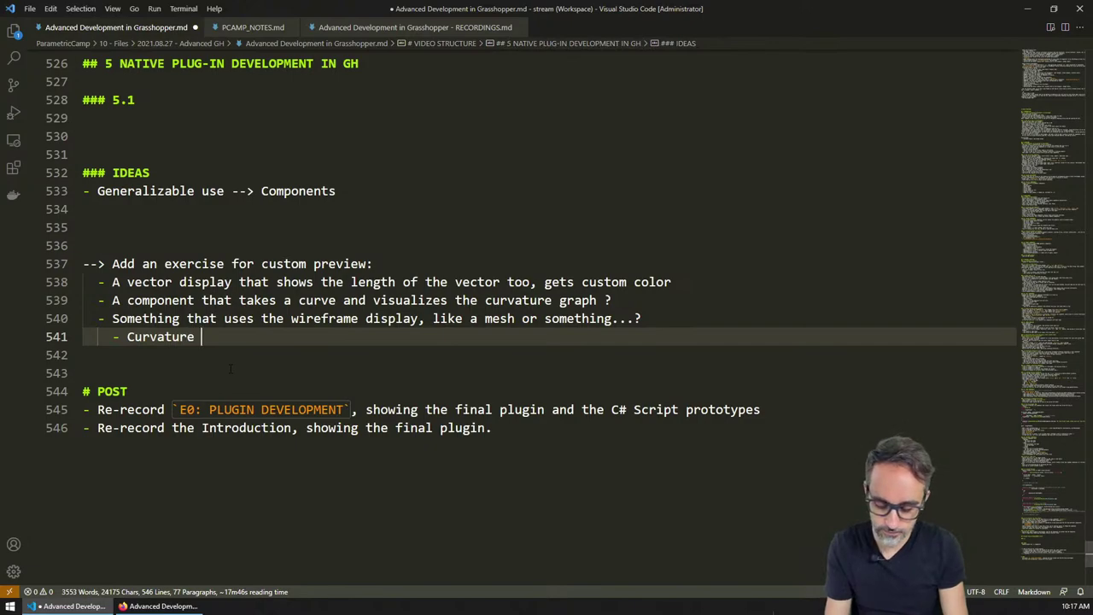
key(ctrl+Left)
text(Color-coded)
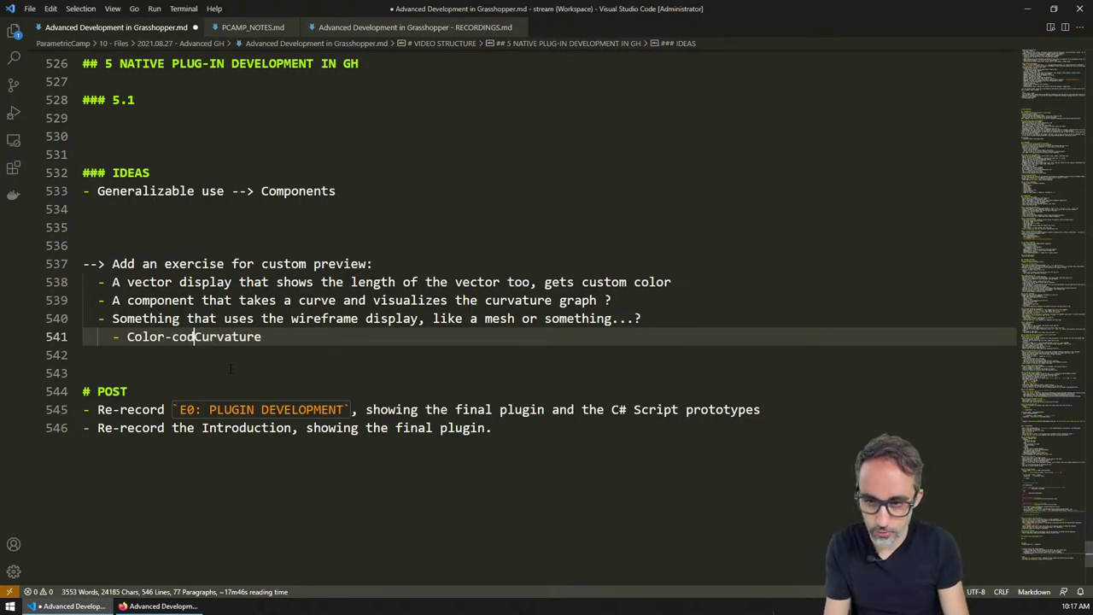
key(Delete)
text(c)
key(End)
text(o)
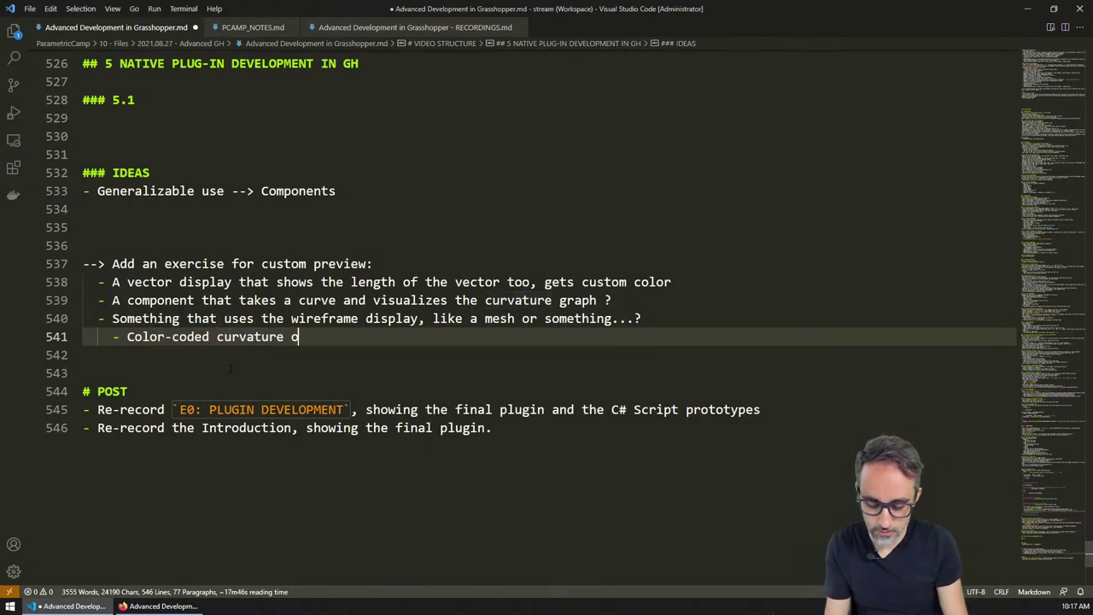
text(f a surface)
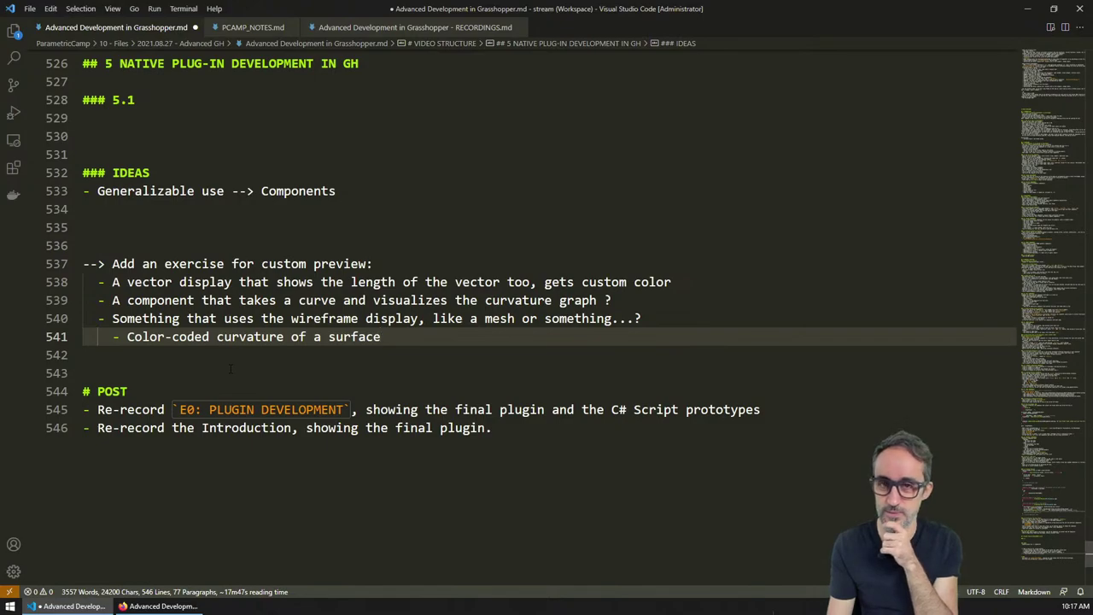
key(ctrl+s)
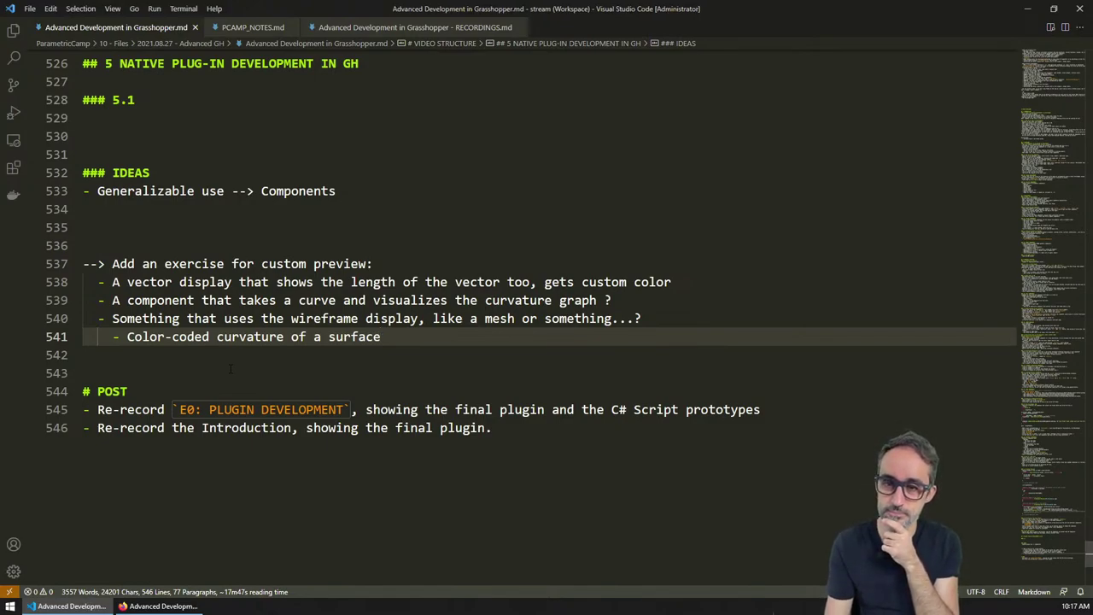
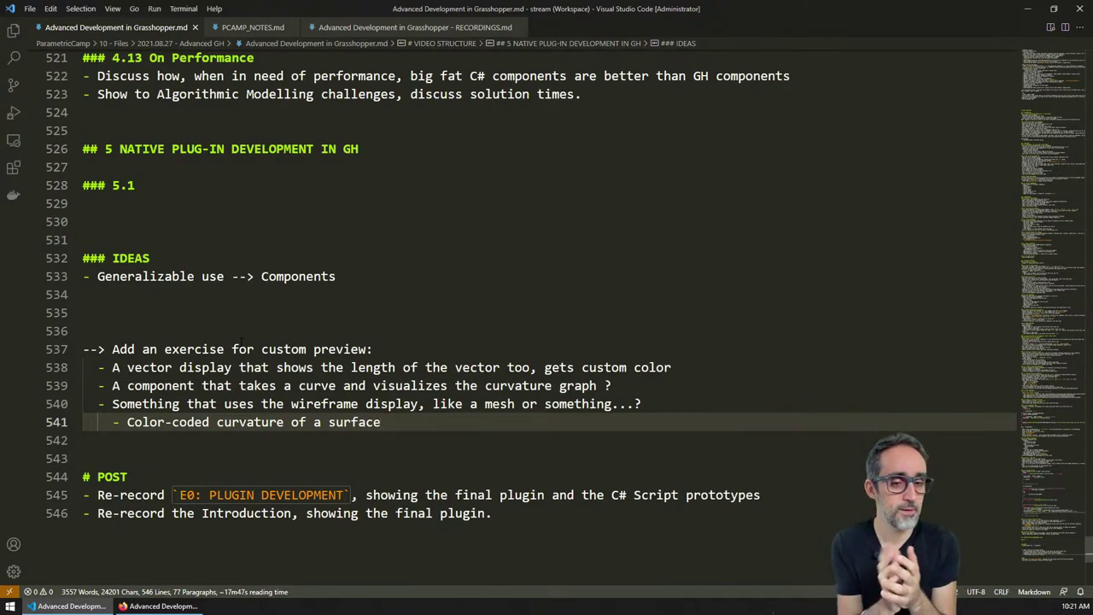
Append 'using mesh vertex colors' to the curvature idea on line 541.
key(Return)
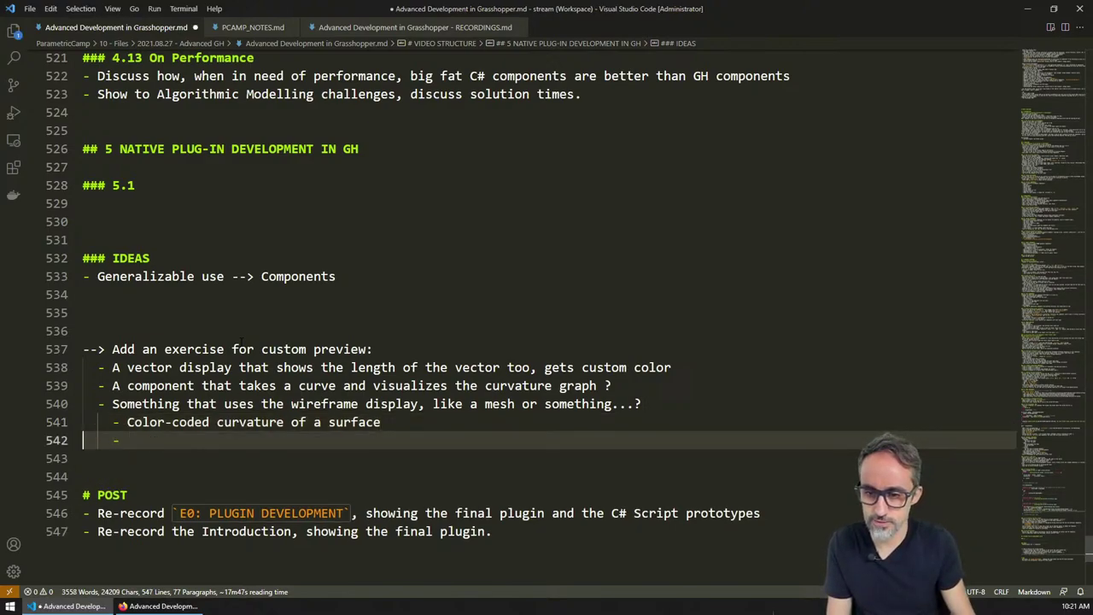
key(Up)
key(End)
text(u)
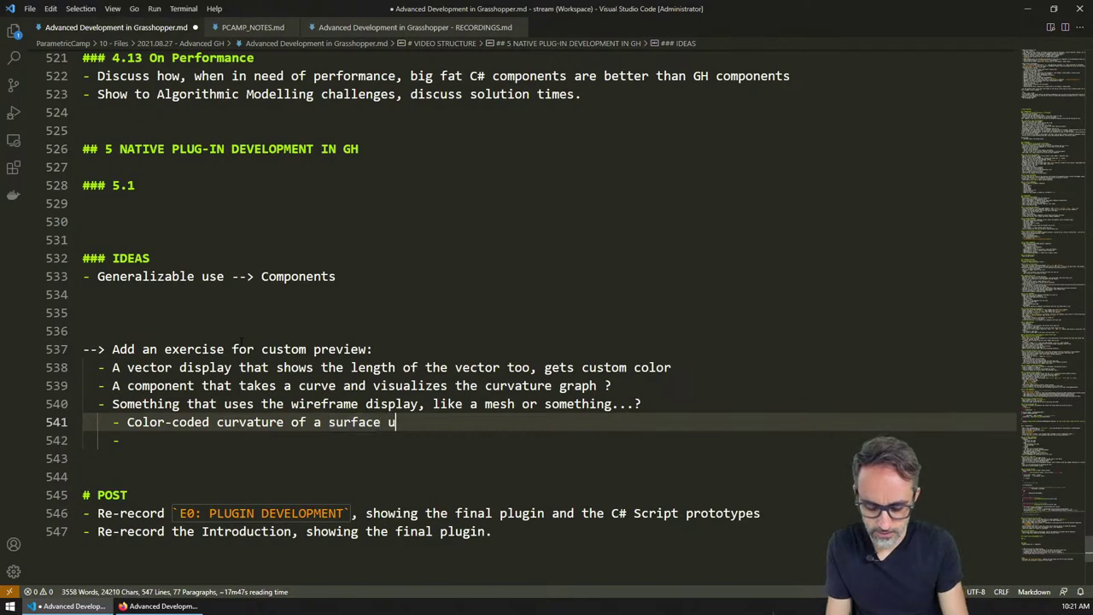
text(sing )
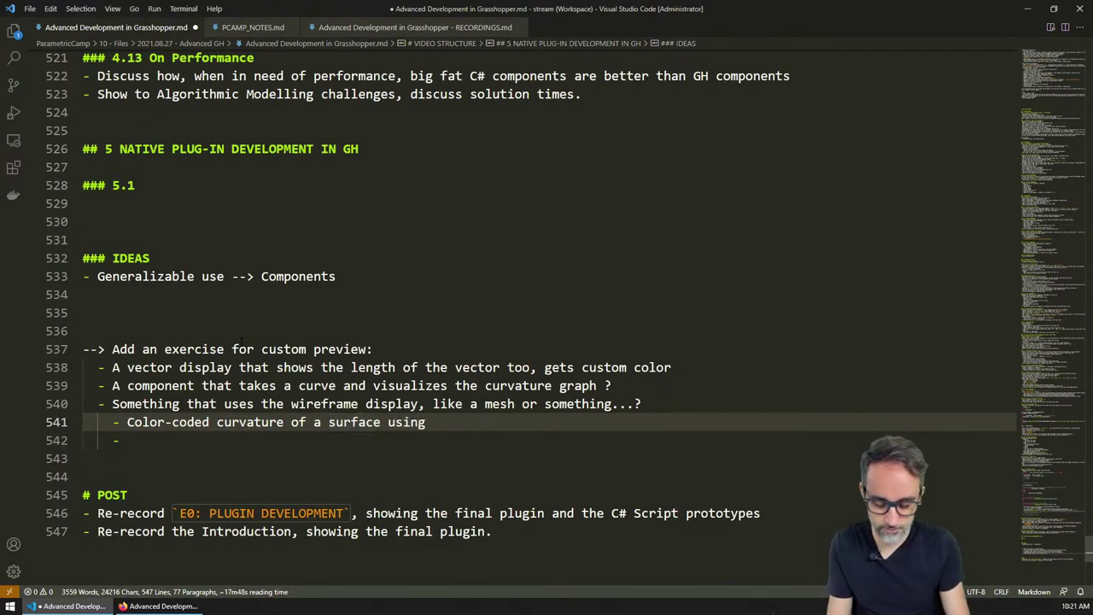
text(mesh vert)
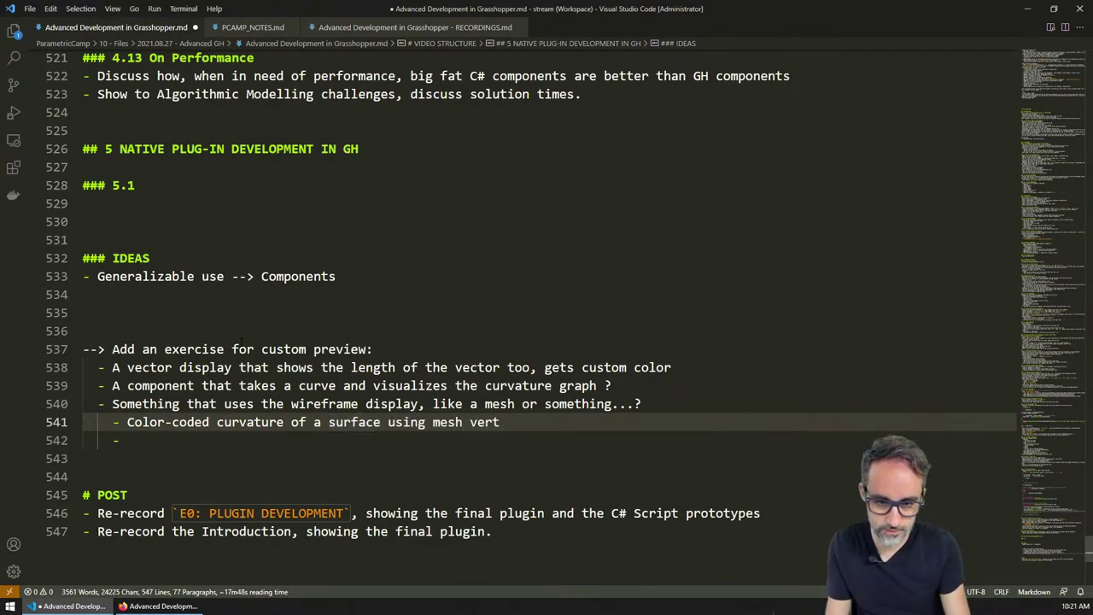
text(ex colors)
Fill the new sub-bullet with 'Visualizing the non-planarity of quad faces on a mesh, with colors'.
key(Down)
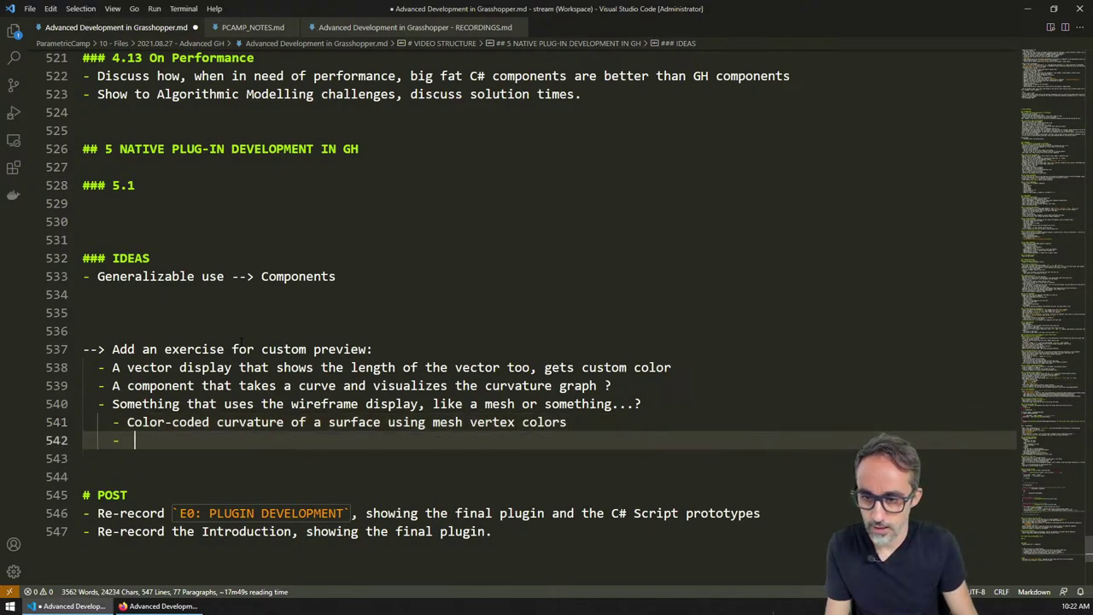
key(BackSpace)
text(Vi)
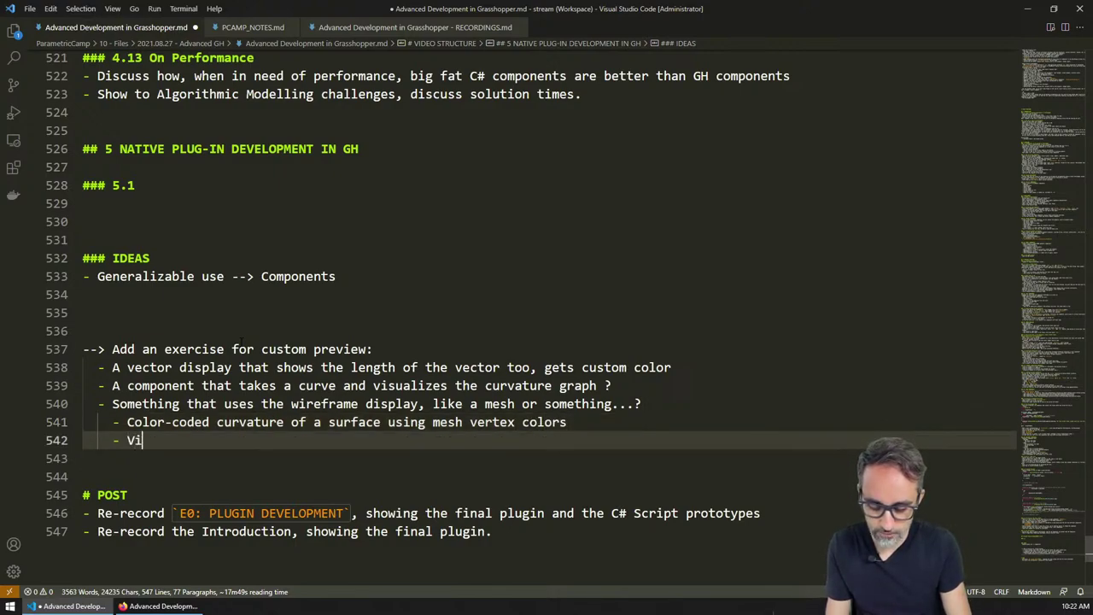
text(sualizing the n)
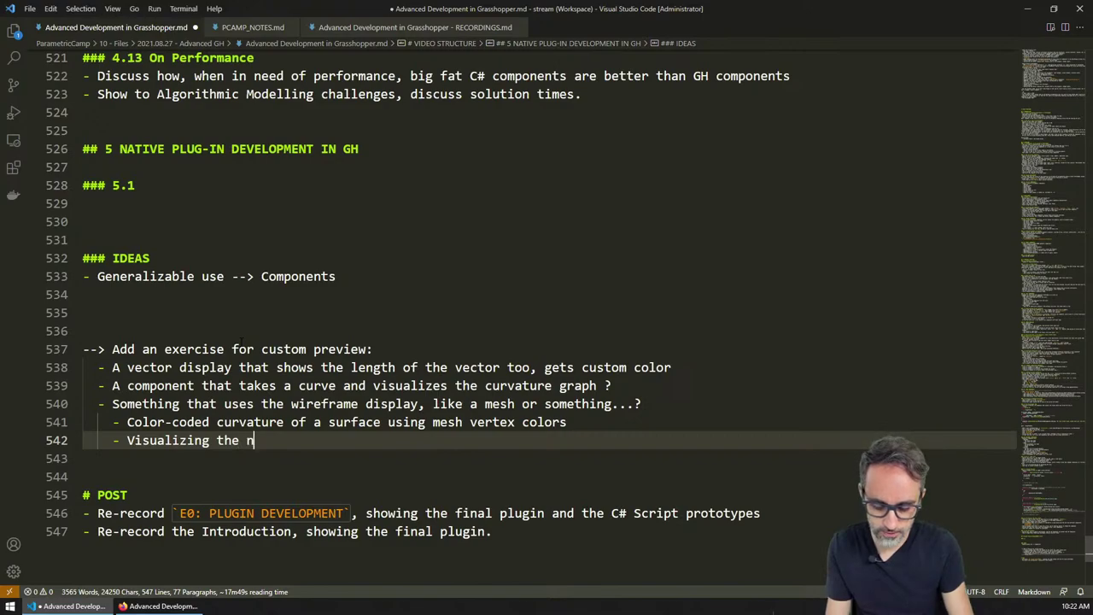
text(on-planair)
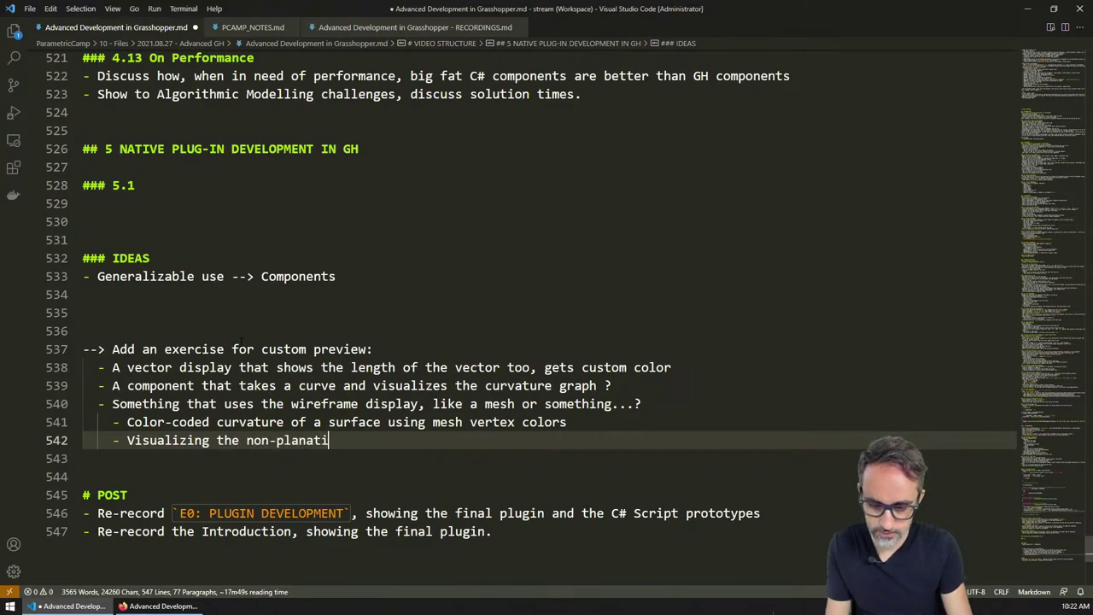
key(BackSpace)
key(BackSpace)
text(rity of q)
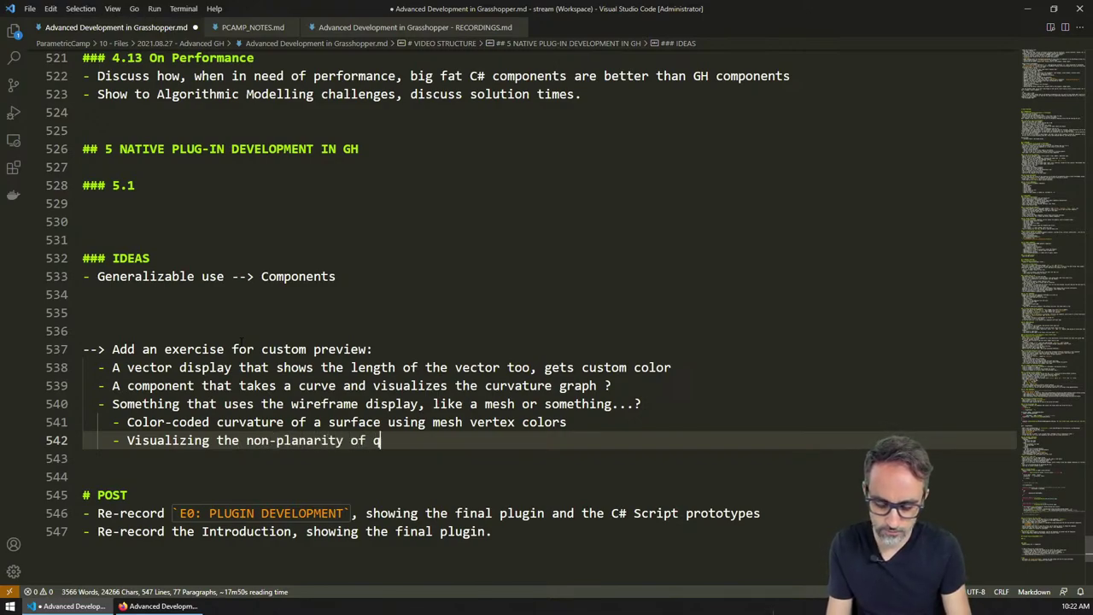
text(uad faces on )
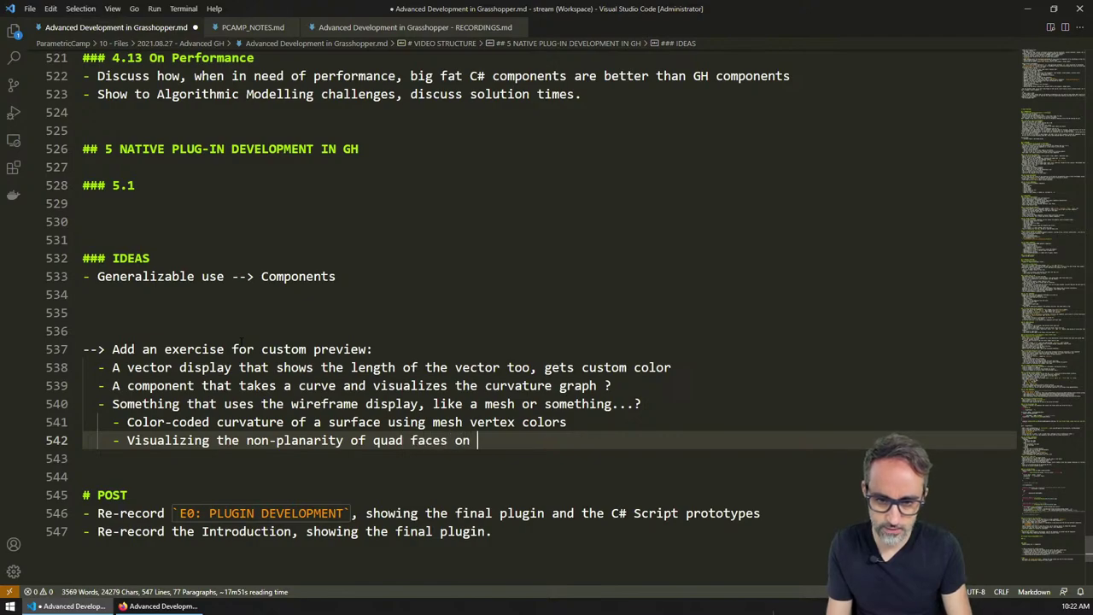
text(a mesh, with a)
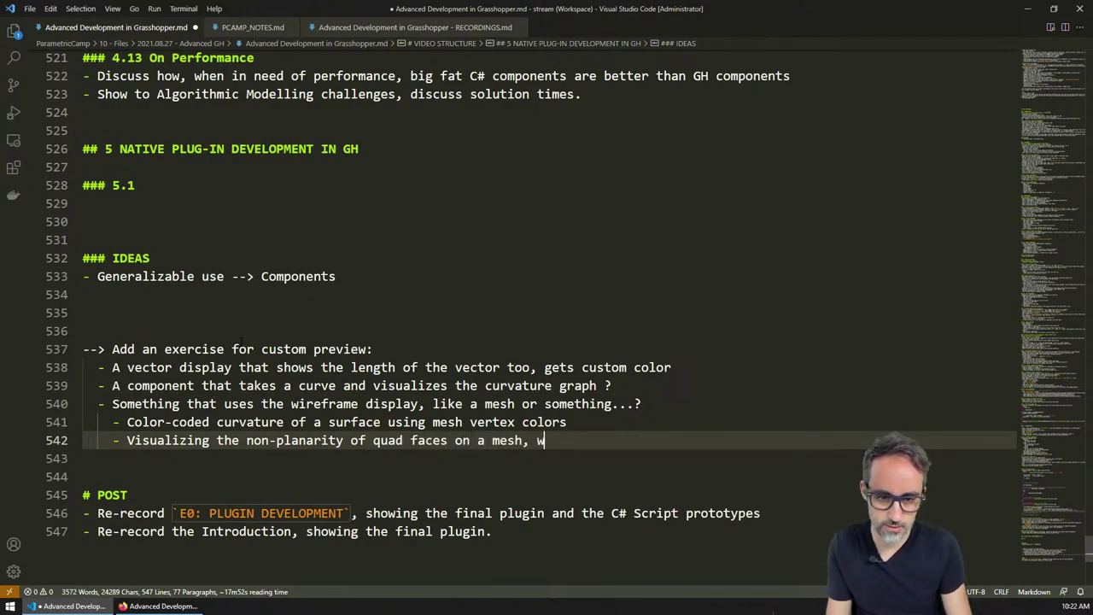
key(BackSpace)
key(BackSpace)
text(colors.)
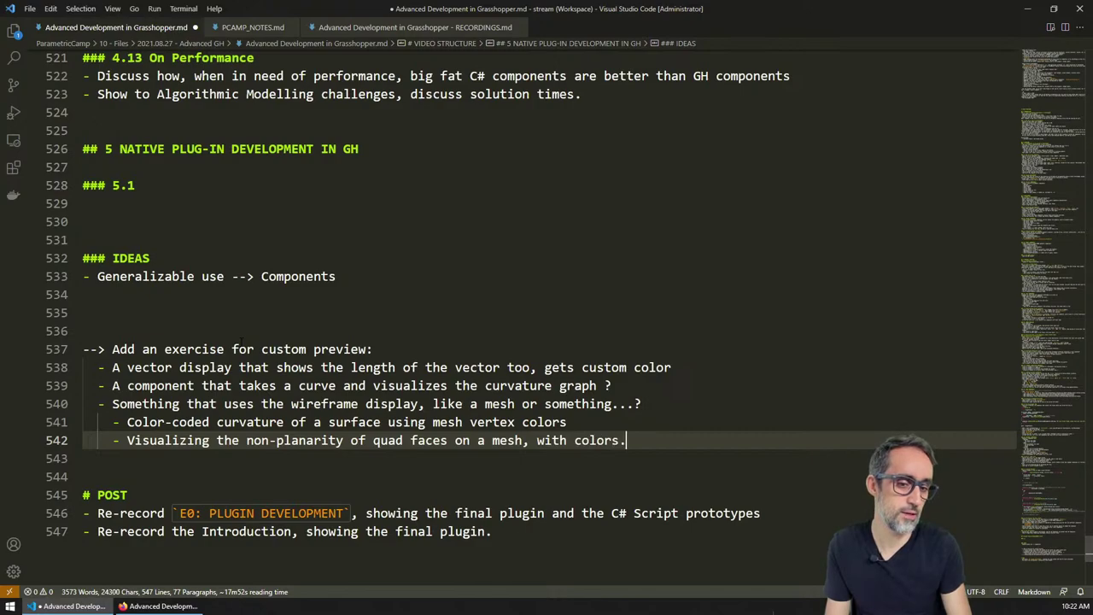
key(BackSpace)
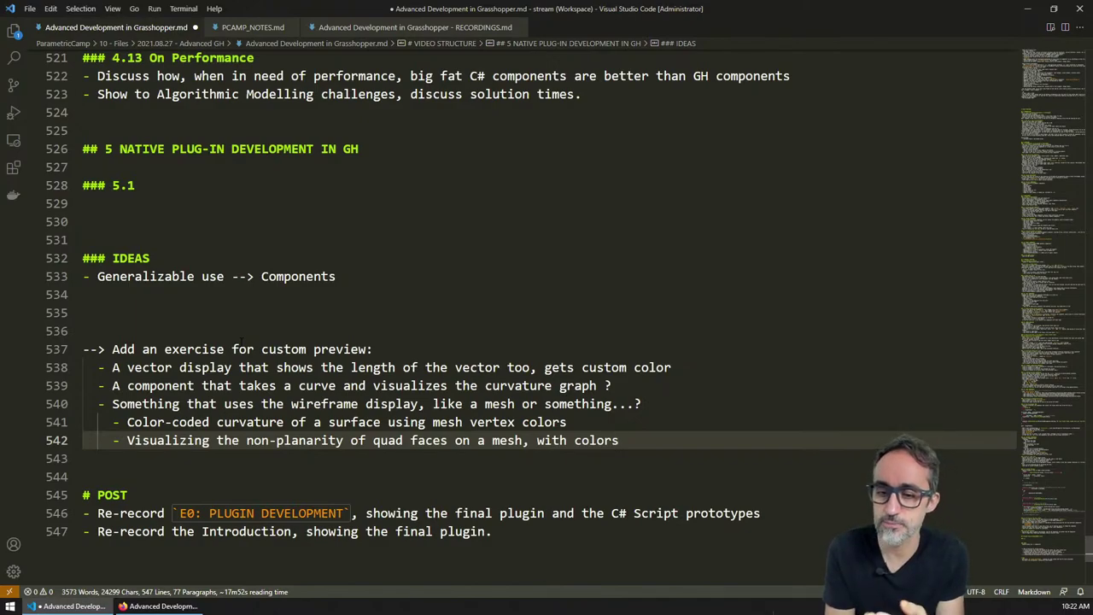
key(Up)
key(ctrl+shift+Left)
key(ctrl+shift+Left)
key(ctrl+shift+Left)
key(ctrl+shift+Left)
key(ctrl+shift+Left)
key(ctrl+shift+Left)
key(ctrl+shift+Left)
key(ctrl+shift+Left)
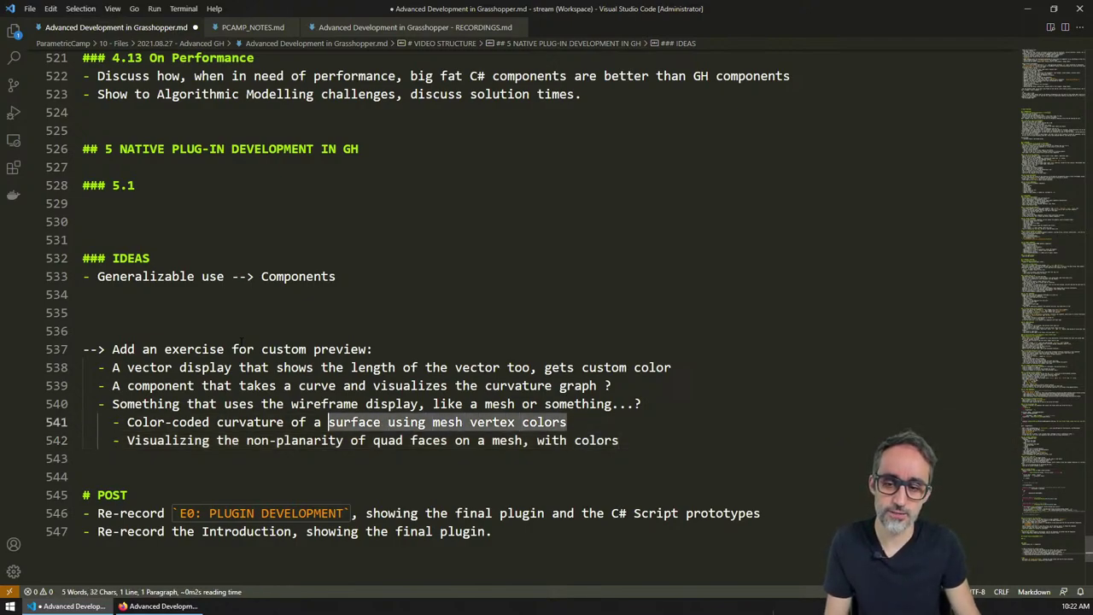
key(ctrl+shift+Left)
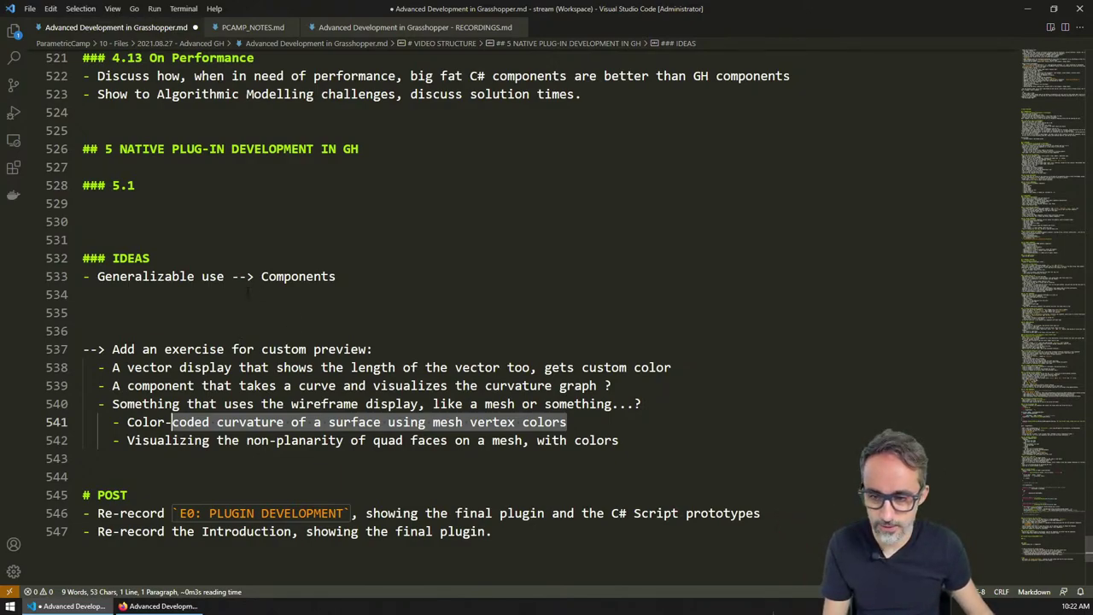
drag(671, 367, 602, 386)
click(602, 385)
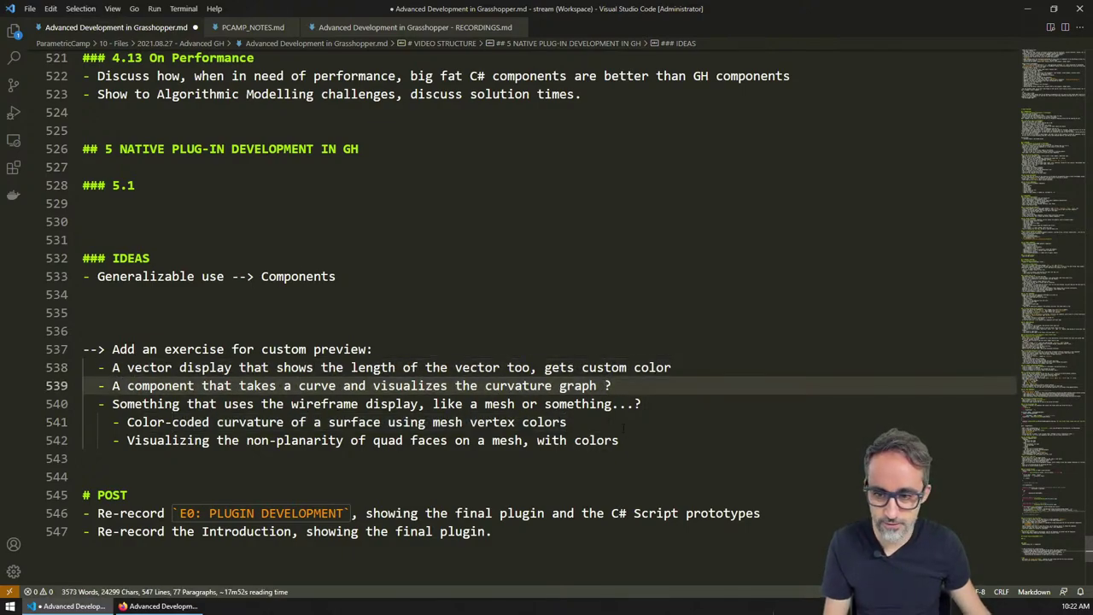
drag(625, 427, 70, 354)
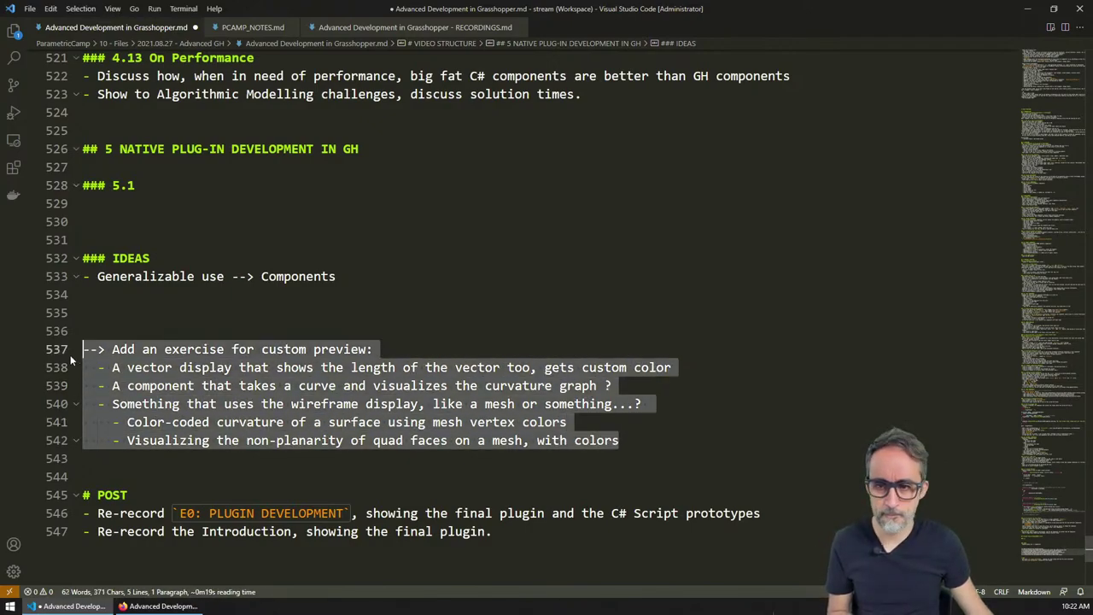
Move the IDEAS heading and its bullet above the ### 5.1 heading, with blank-line spacing.
key(Up)
key(Up)
key(Up)
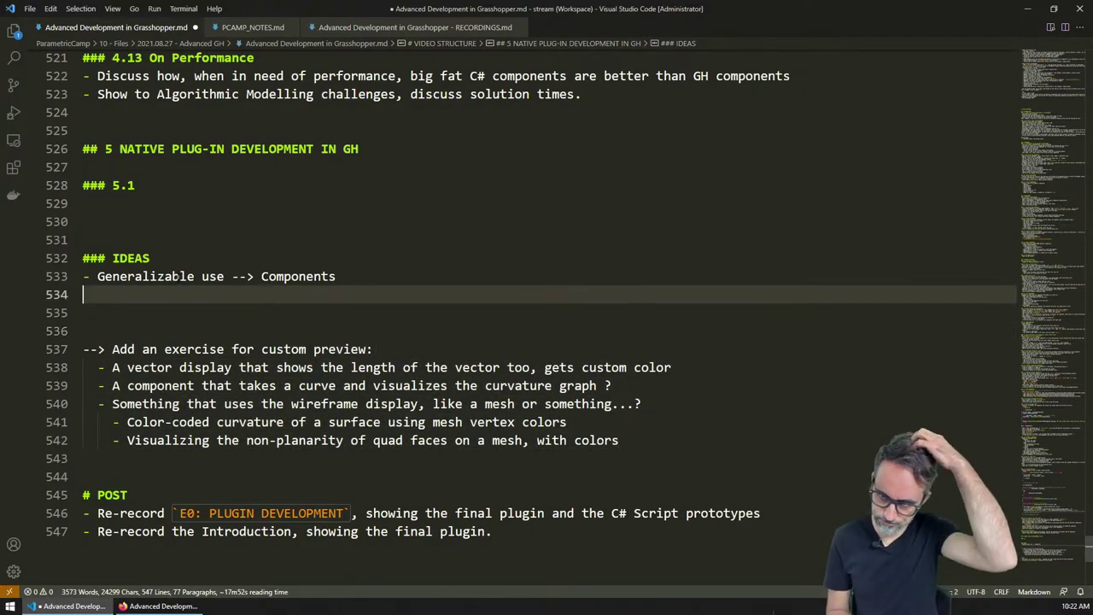
key(shift+Up)
key(shift+Up)
key(alt+Up)
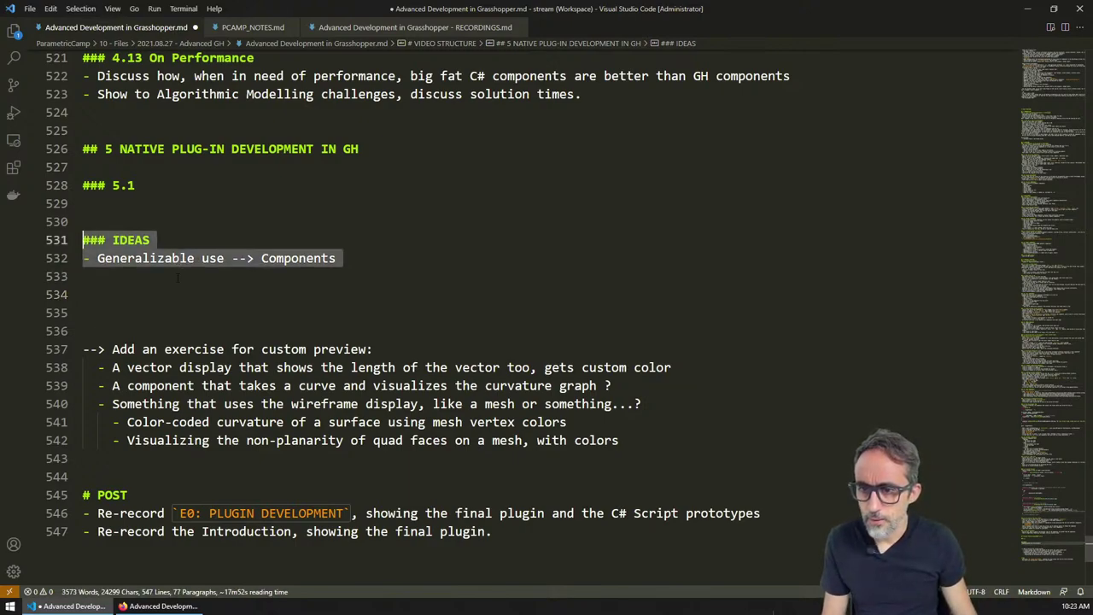
key(alt+Up)
key(alt+Up)
key(alt+Up)
key(Right)
key(Return)
key(Return)
key(Up)
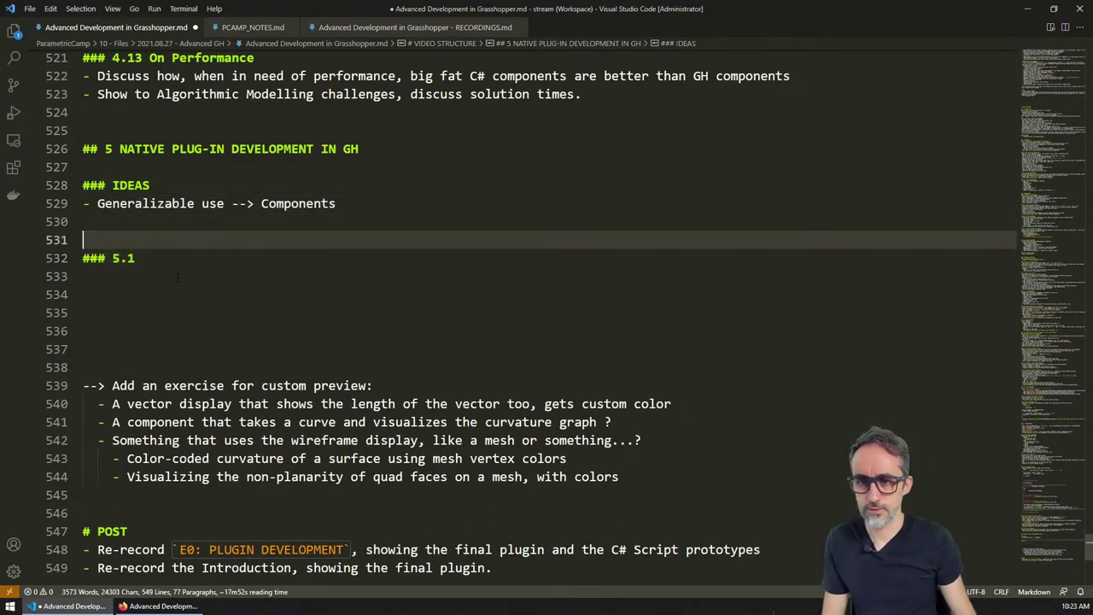
key(Down)
key(Down)
key(Down)
Type a '### EXERCIES FOR VUSTOM PREVIEW' heading above the exercise list and save.
key(Up)
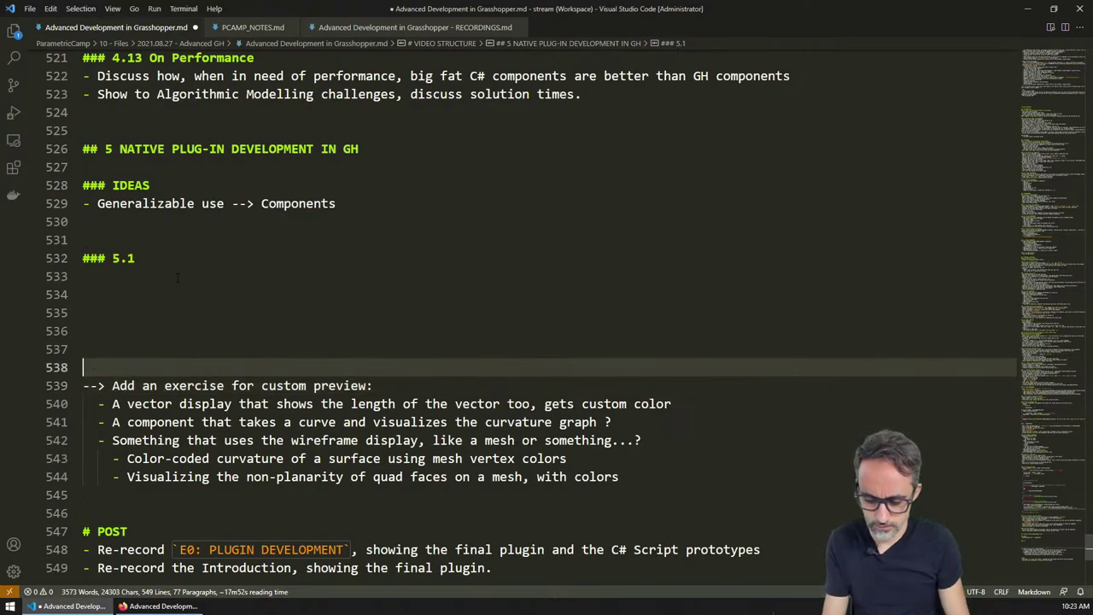
text(### E)
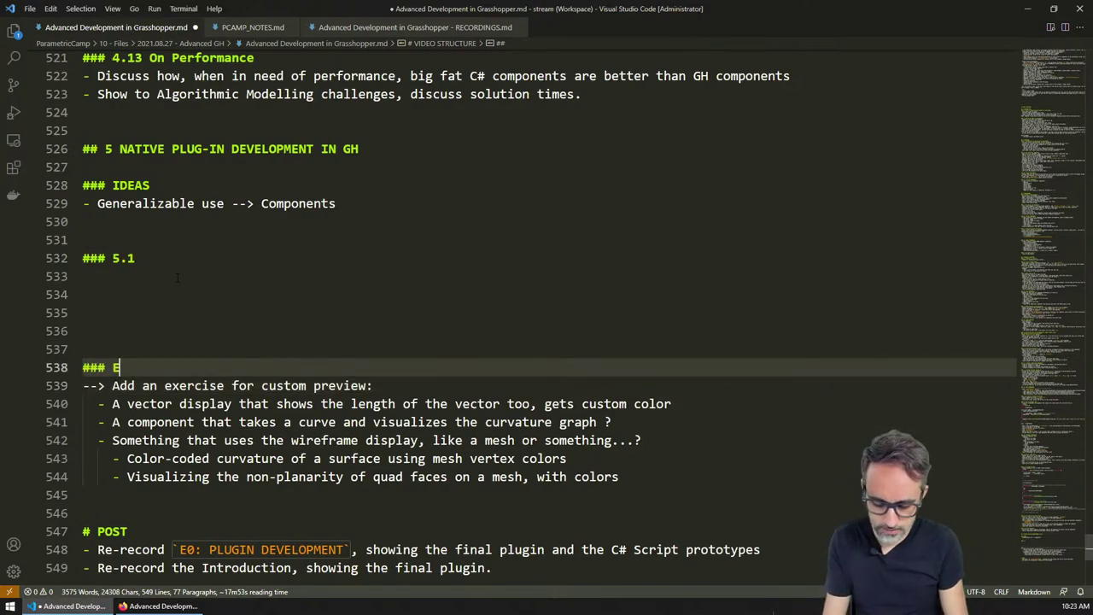
text(XERCIES FOR )
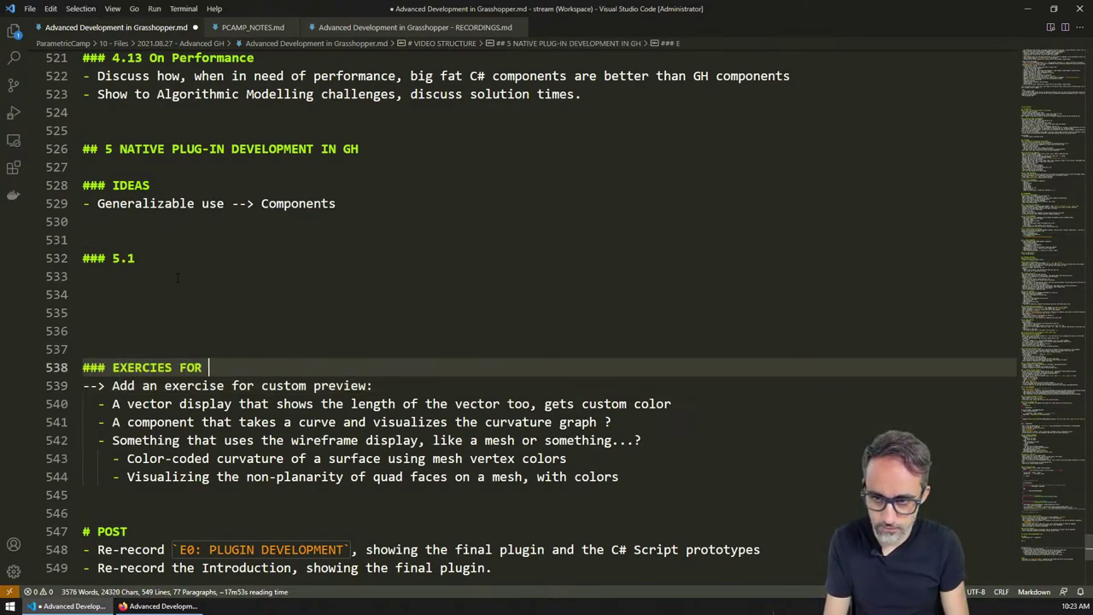
text(VUSTOM PREVIEW)
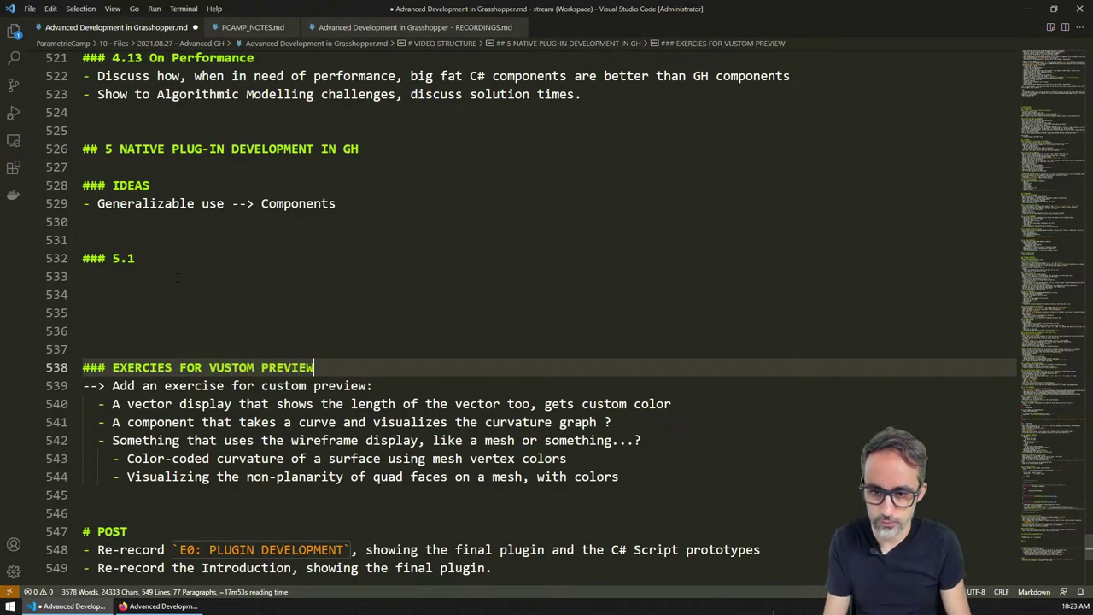
key(ctrl+s)
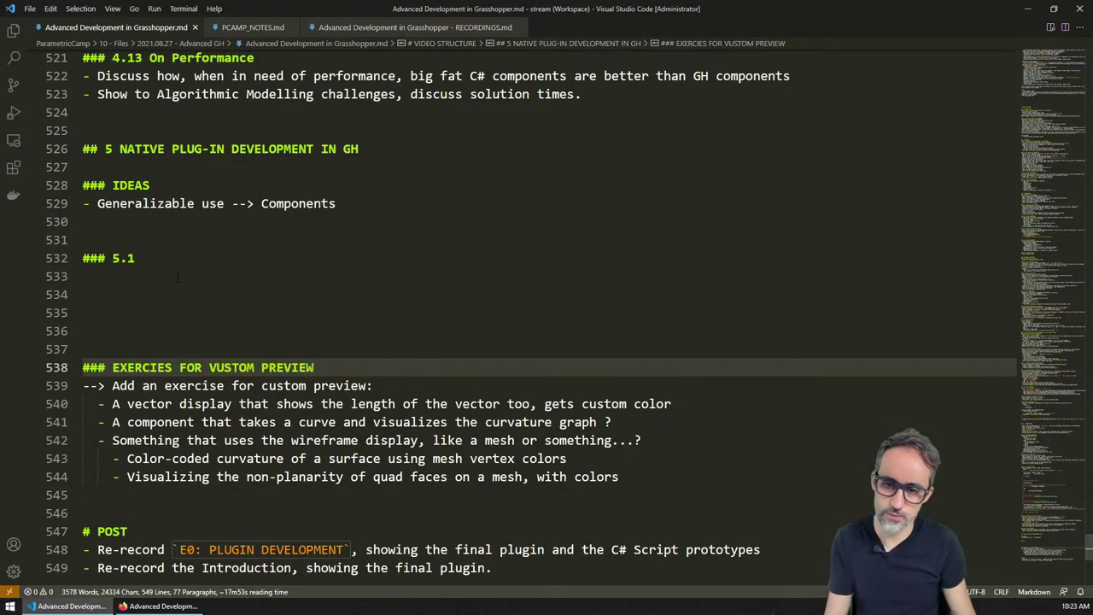
Correct the heading to '### EXERCISE FOR CUSTOM PREVIEW' and save again.
key(ctrl+Left)
key(ctrl+Left)
key(ctrl+Left)
key(Left)
key(Left)
key(BackSpace)
key(BackSpace)
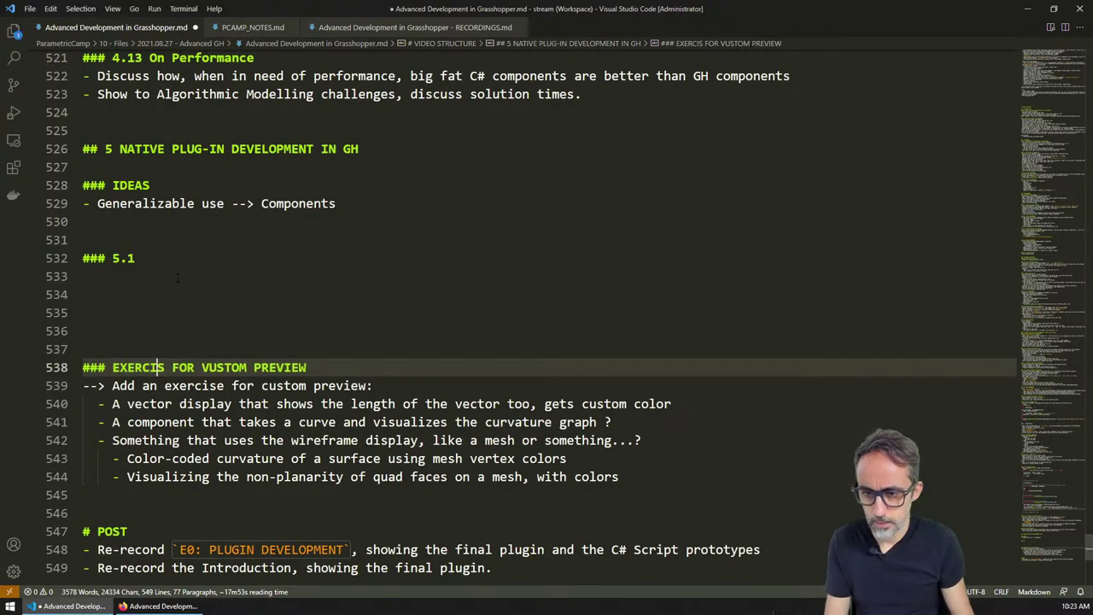
text(SE)
key(Right)
key(ctrl+Right)
key(Right)
key(Delete)
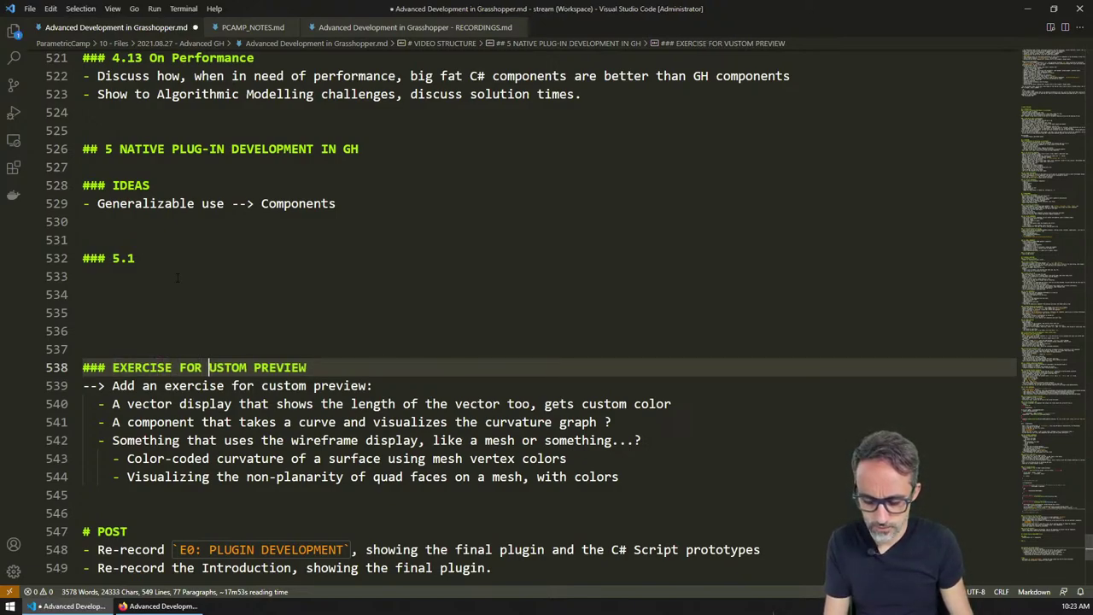
text(C)
key(ctrl+s)
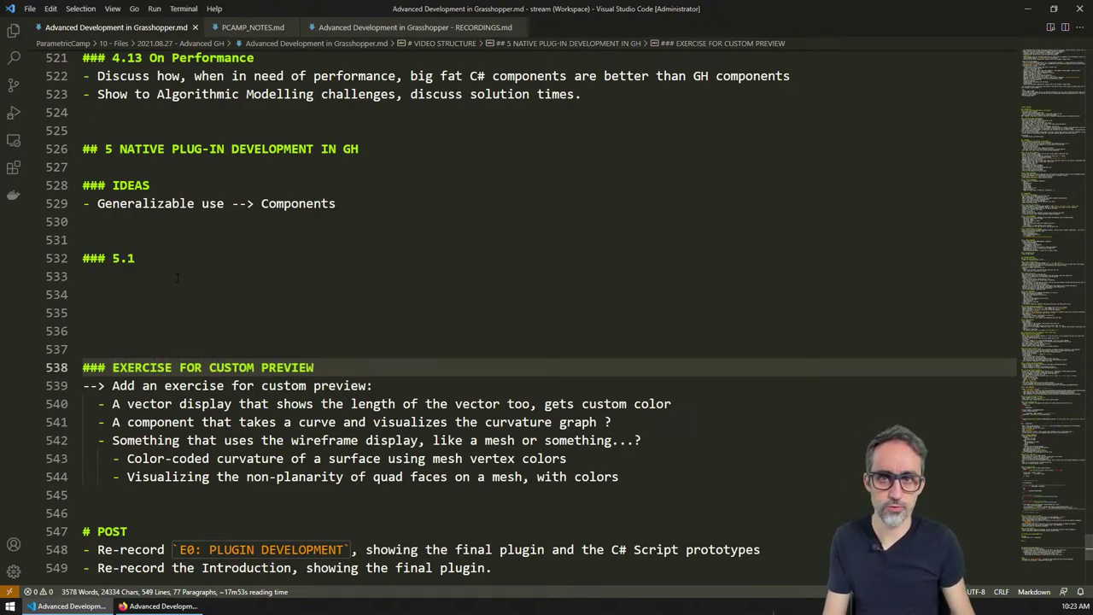
key(Up)
key(Up)
key(Up)
key(Up)
key(Up)
key(Up)
key(Up)
key(Up)
Delete the surplus empty line between the IDEAS notes and ### 5.1.
key(Delete)
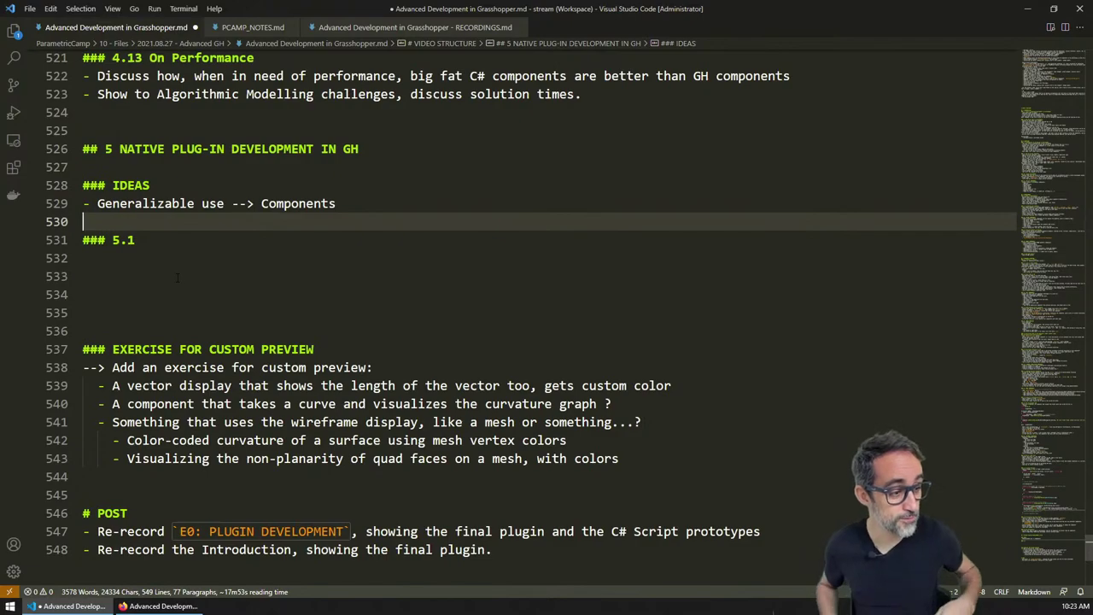
Select the custom-preview exercise block, then put the caret on the blank line under 5.1.
drag(85, 476, 61, 349)
click(174, 307)
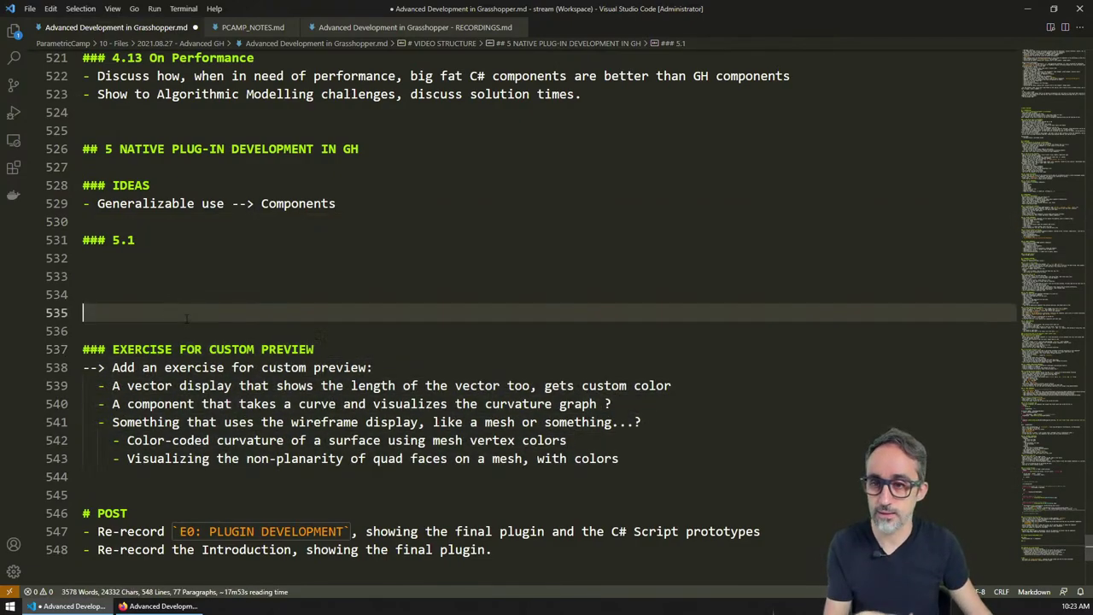
click(174, 300)
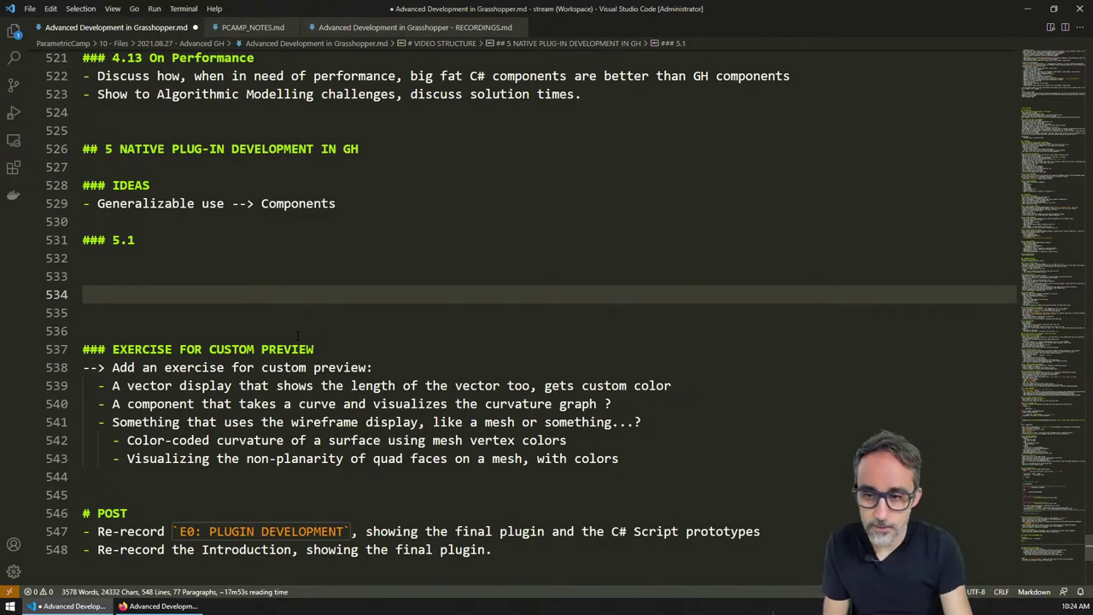
key(Up)
key(Up)
Insert a second blank line after the 'Generalizable use' bullet, before ### 5.1.
scroll(531, 325, up, 2)
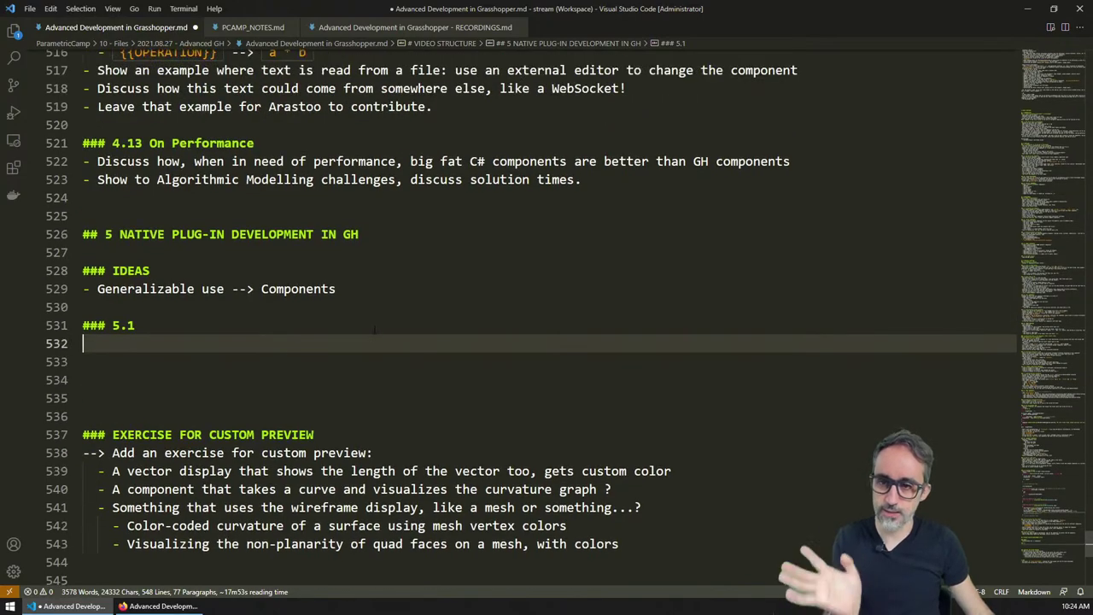
click(284, 288)
click(292, 273)
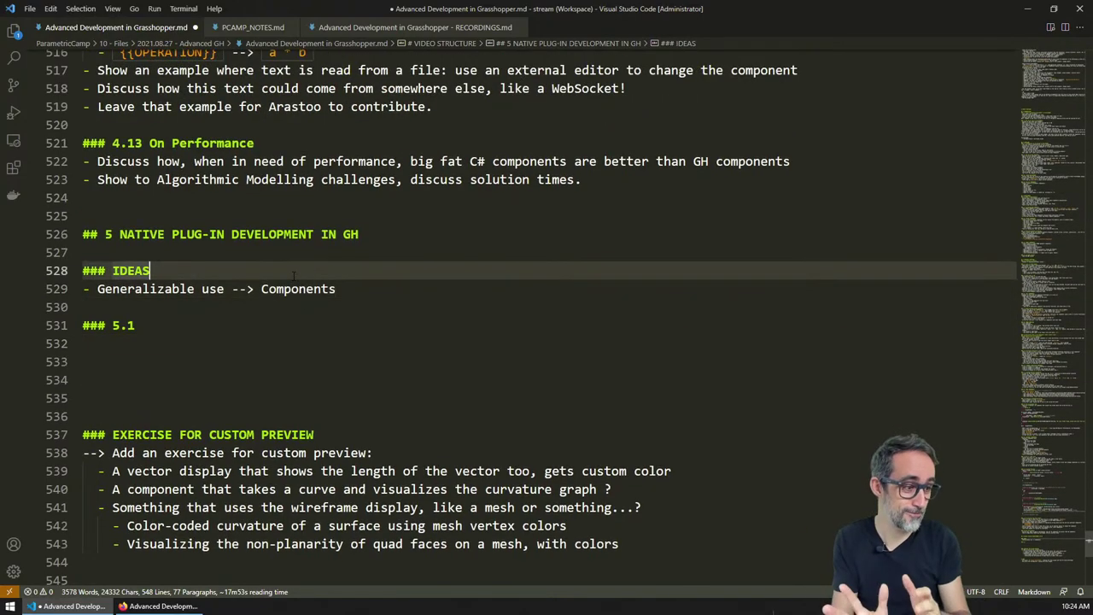
key(Down)
key(Down)
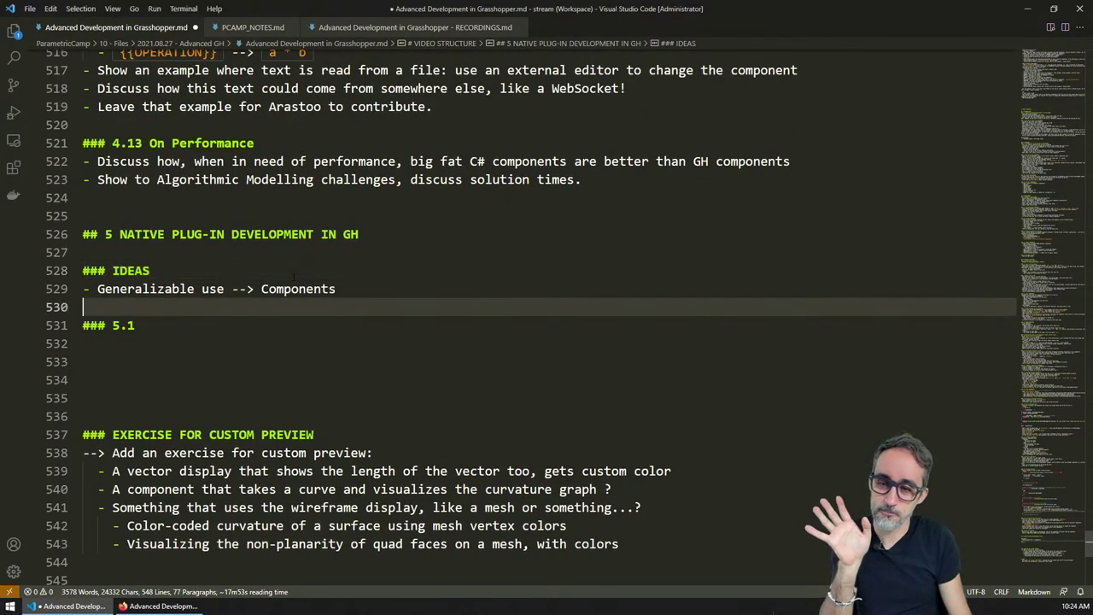
key(Return)
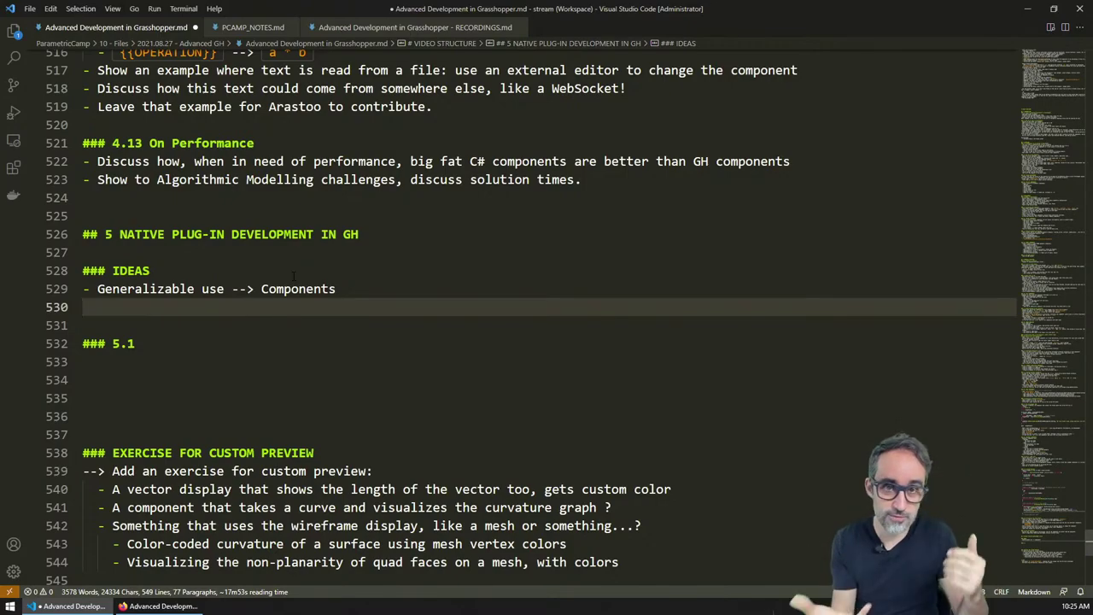
scroll(434, 275, down, 1)
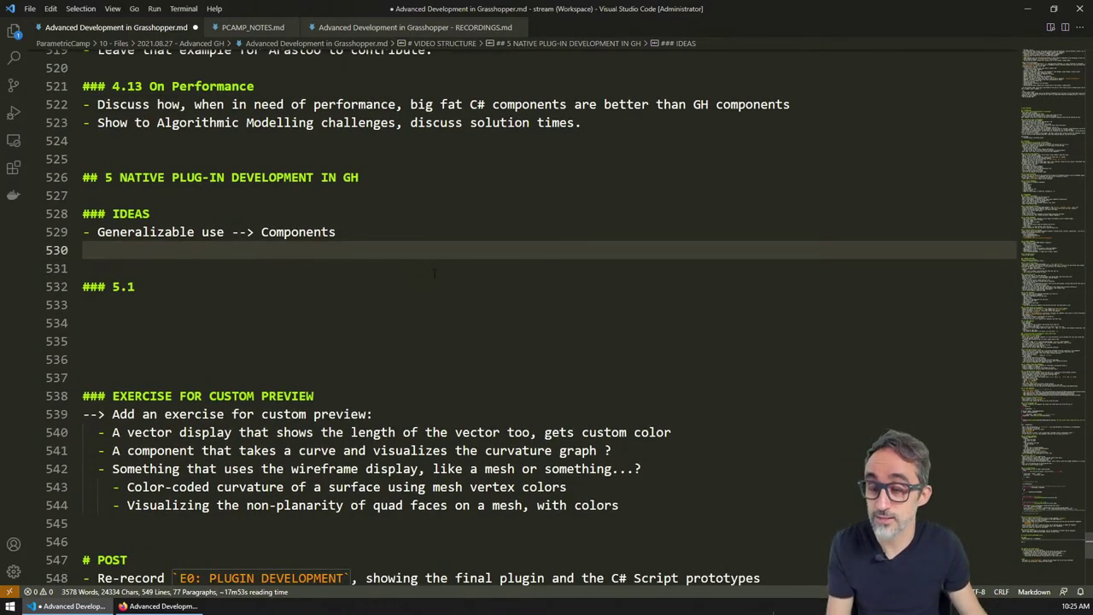
scroll(434, 274, down, 1)
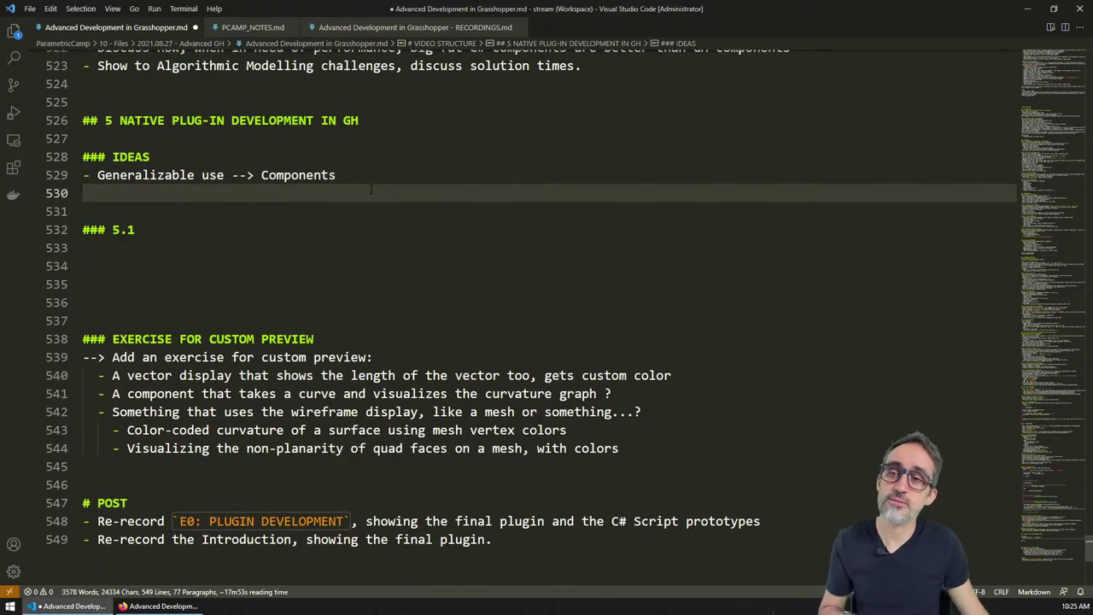
scroll(370, 189, down, 1)
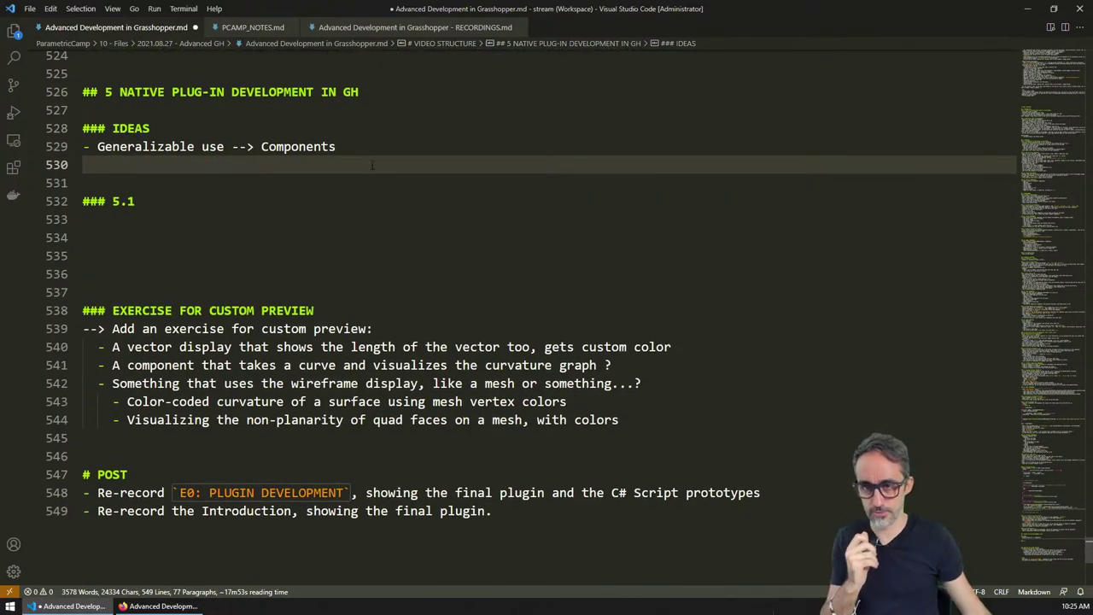
Rename the IDEAS heading to ROADMAP and add a '- Basic concepts:' bullet beneath it.
key(Left)
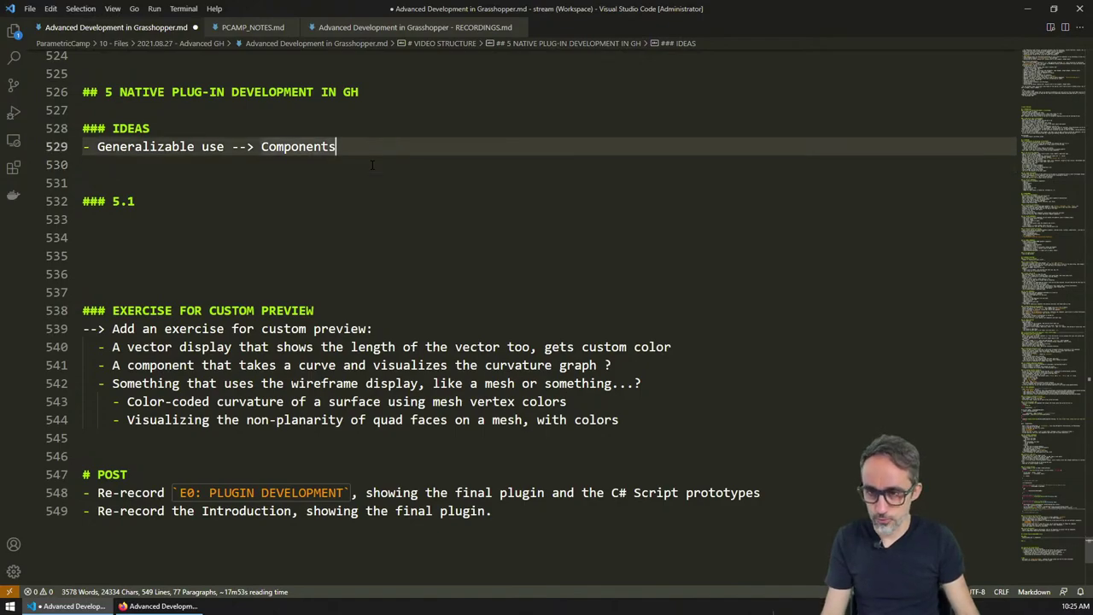
key(Up)
key(ctrl+shift+Left)
text(ROADMAP)
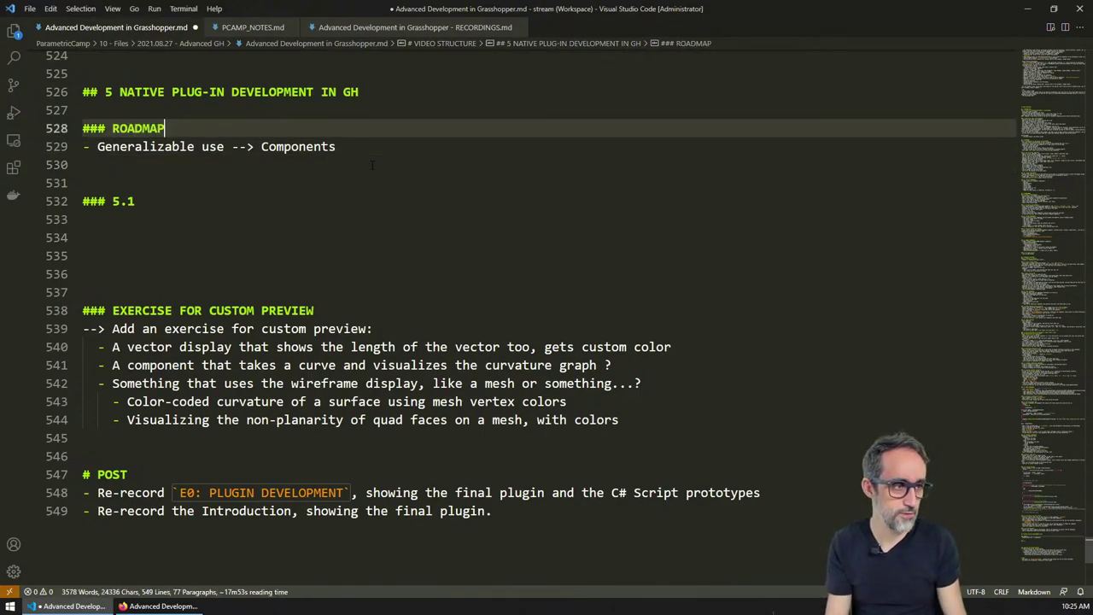
key(Return)
text(- Basic )
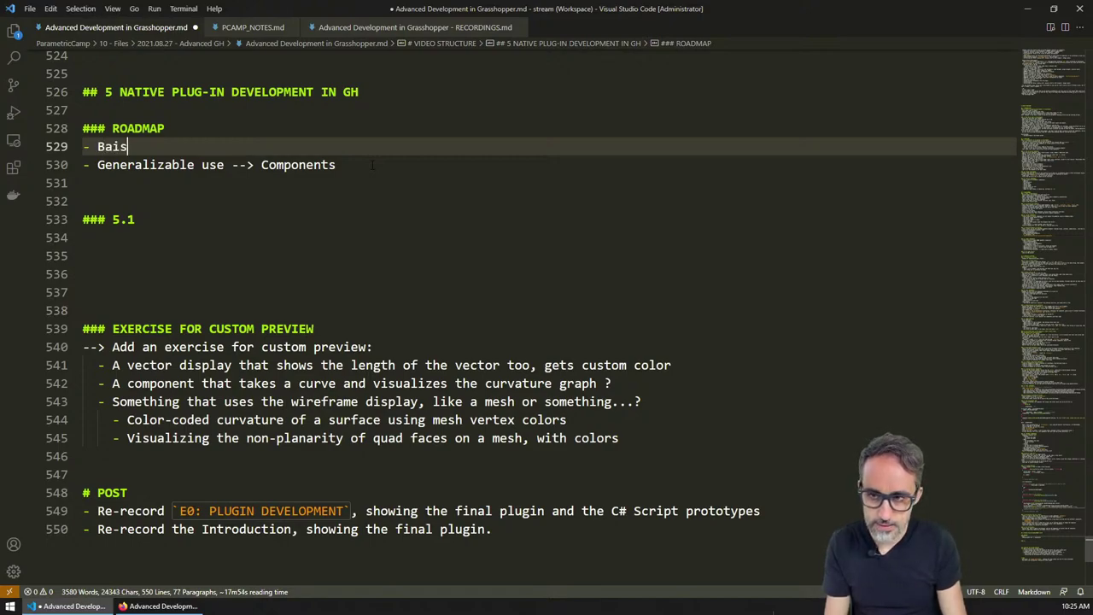
text(condep)
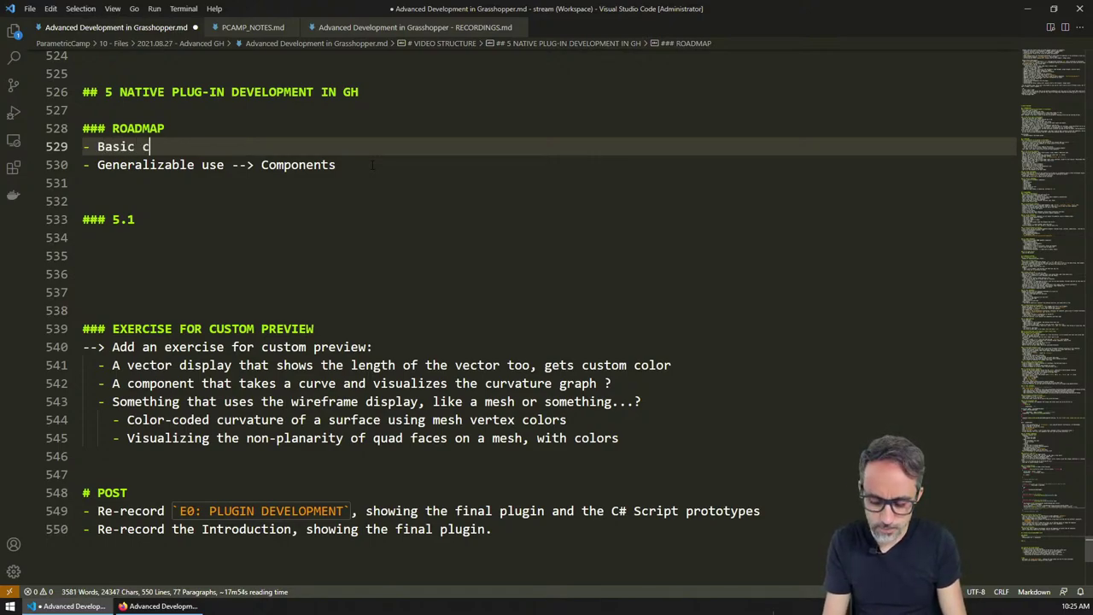
key(BackSpace)
key(BackSpace)
key(BackSpace)
text(ce)
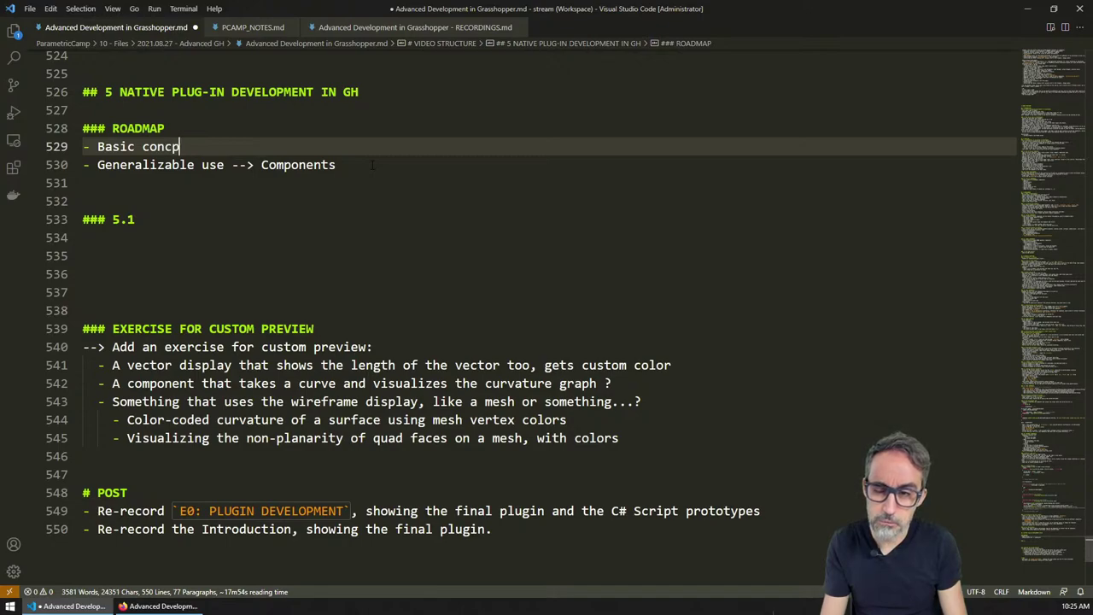
key(BackSpace)
key(BackSpace)
text(cepts:)
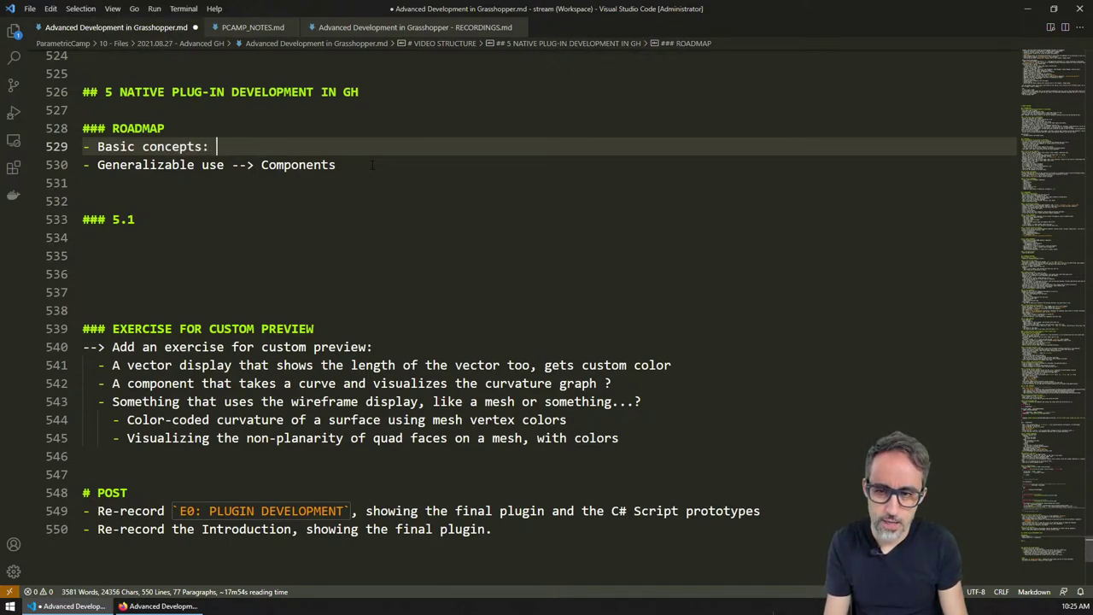
Add an indented sub-item 'Why native development vs. C# scripting? Performance, reusability, distribution...'.
key(Return)
key(Tab)
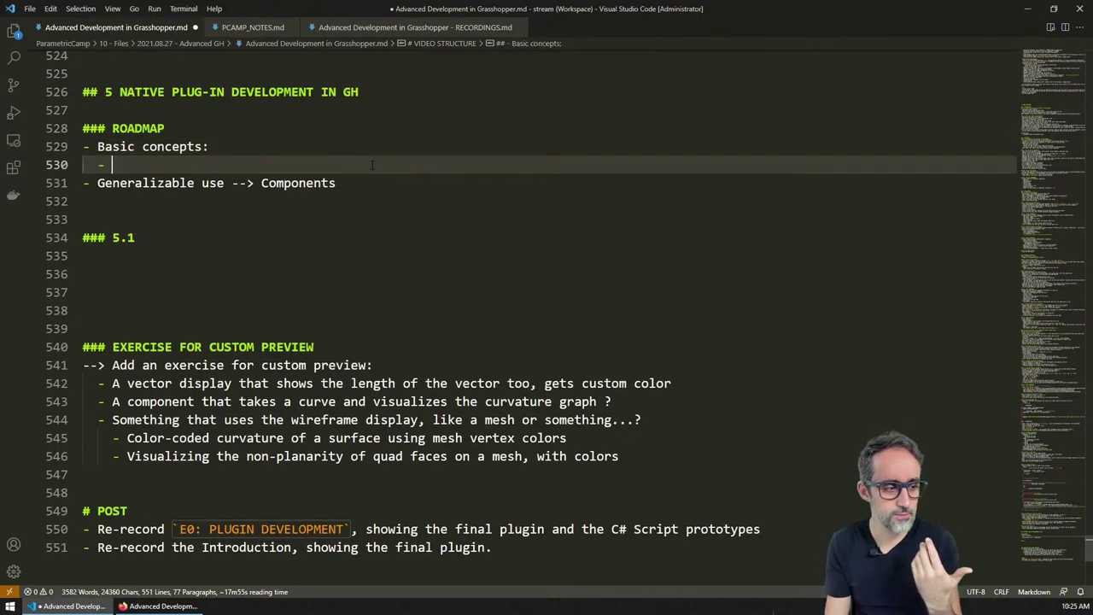
text(Why compo)
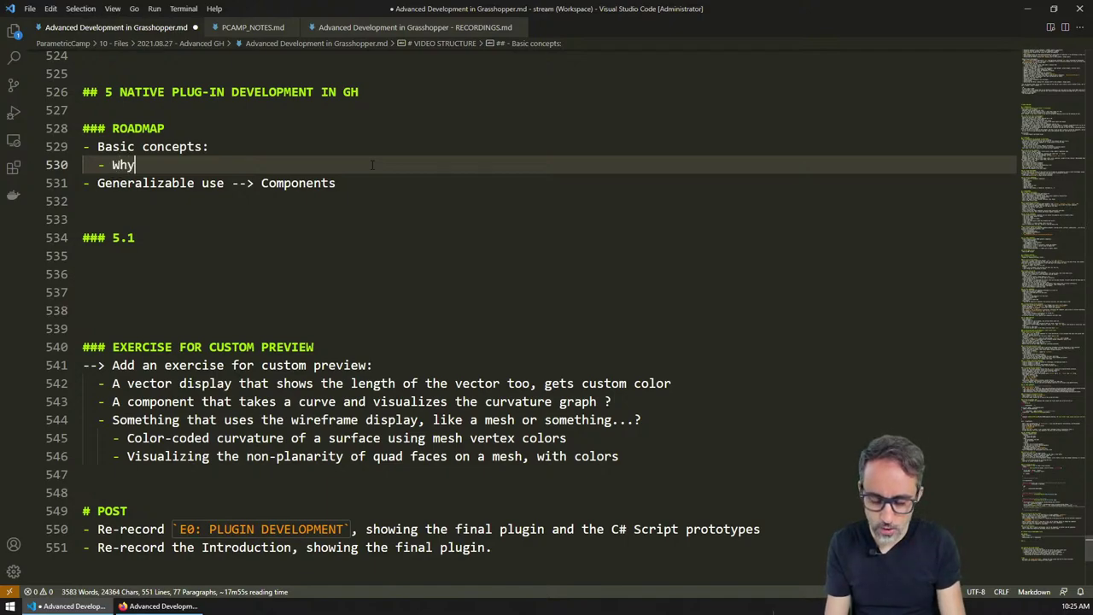
key(BackSpace)
key(BackSpace)
key(BackSpace)
key(BackSpace)
key(BackSpace)
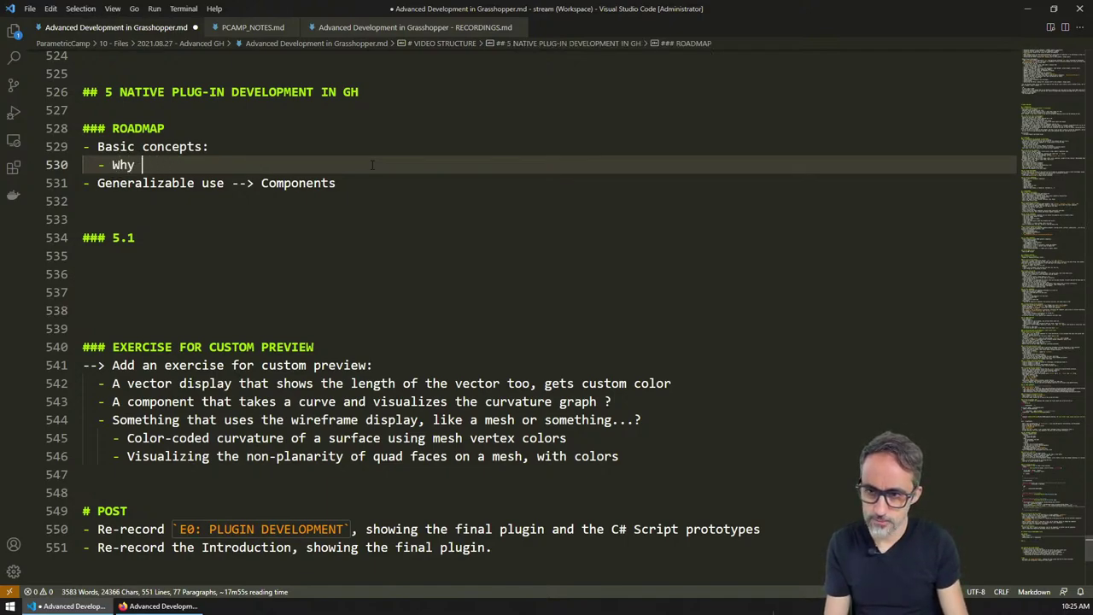
text(nati)
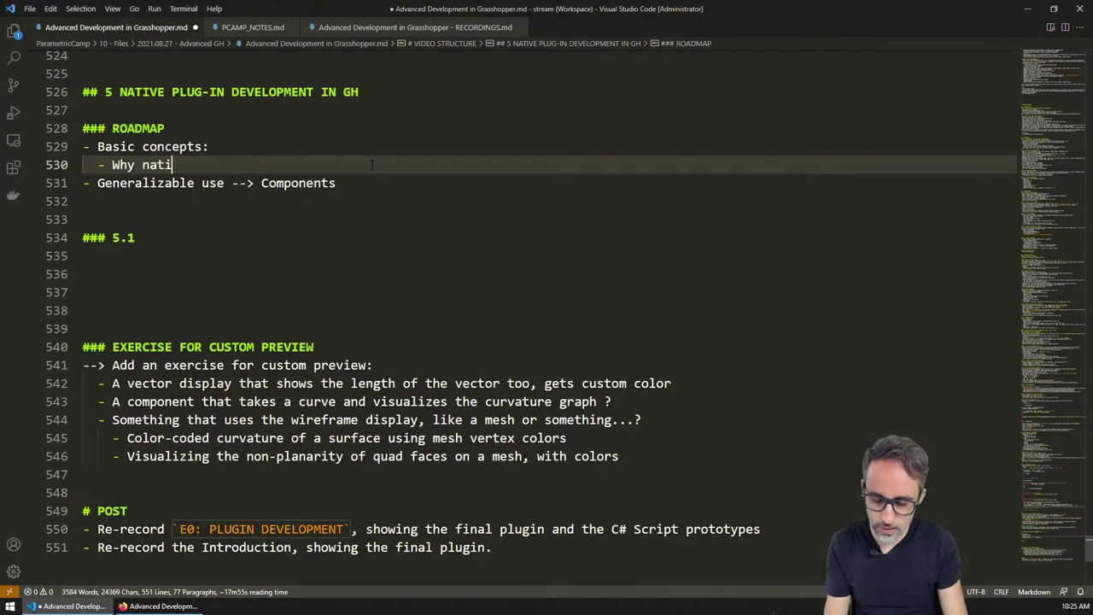
text(ve development?)
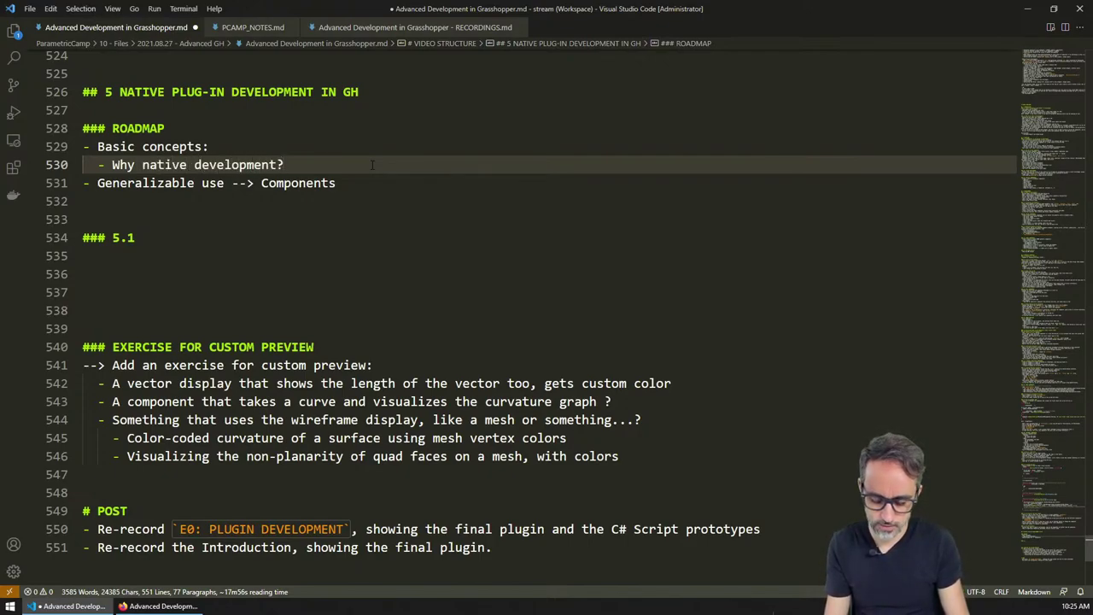
key(BackSpace)
text(vs. )
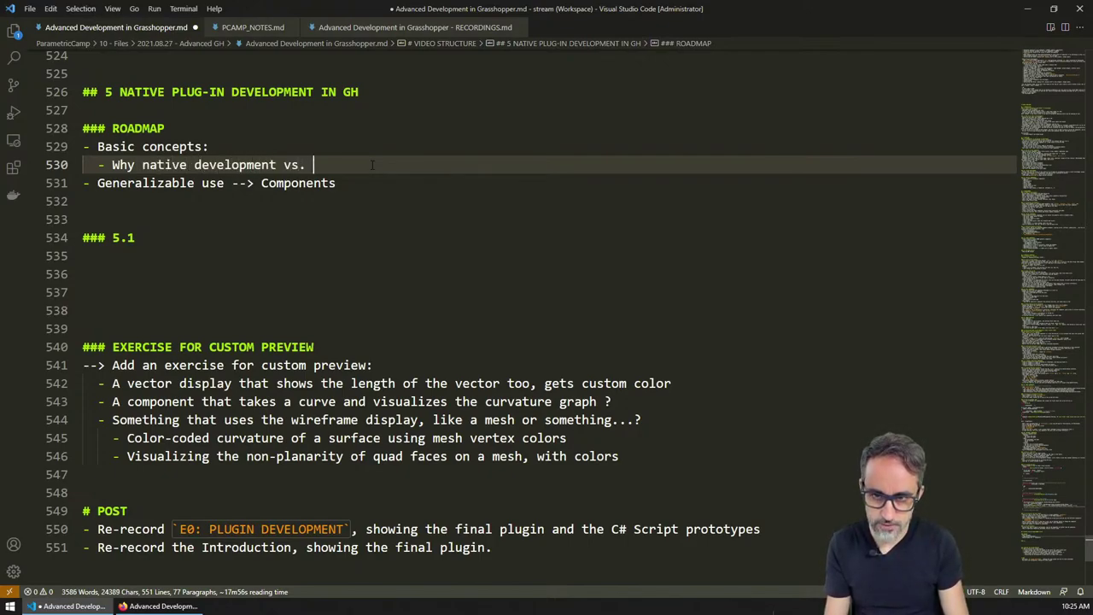
text(C# scripting?)
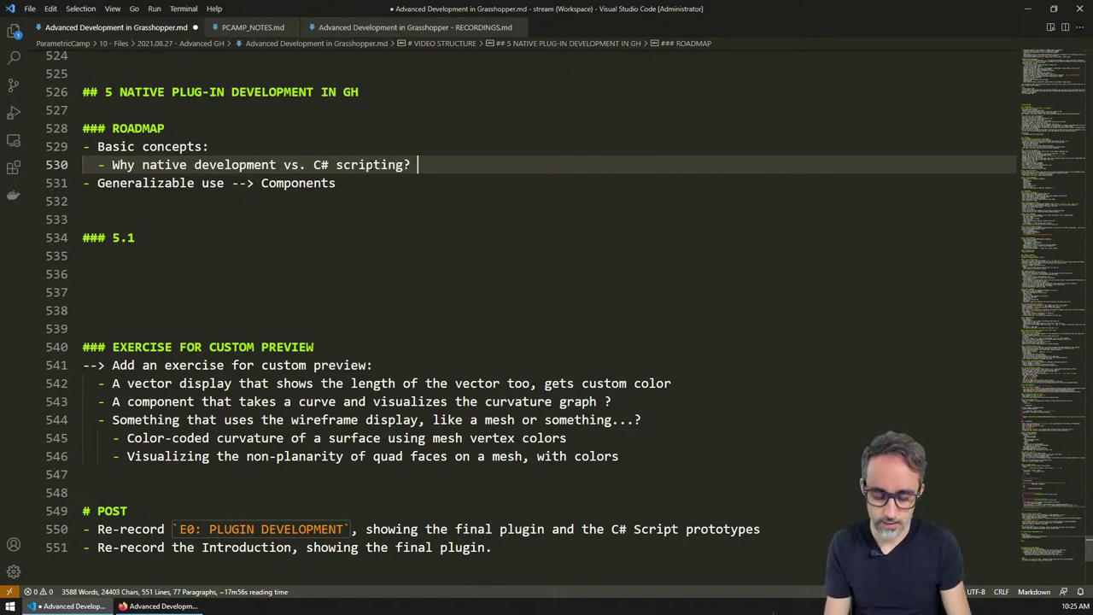
text( Performance, re)
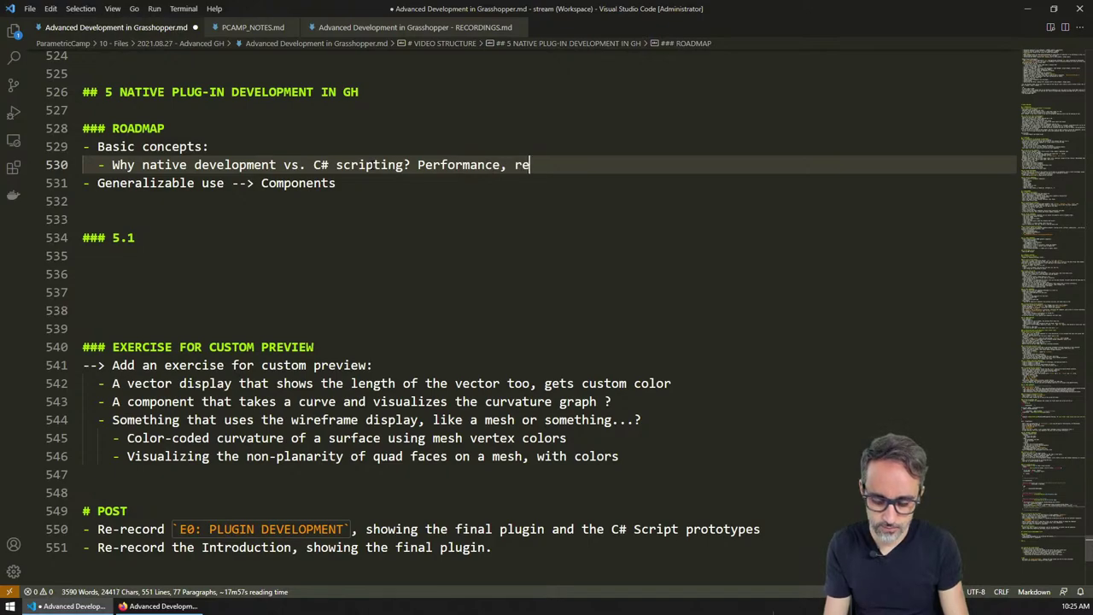
text(usab)
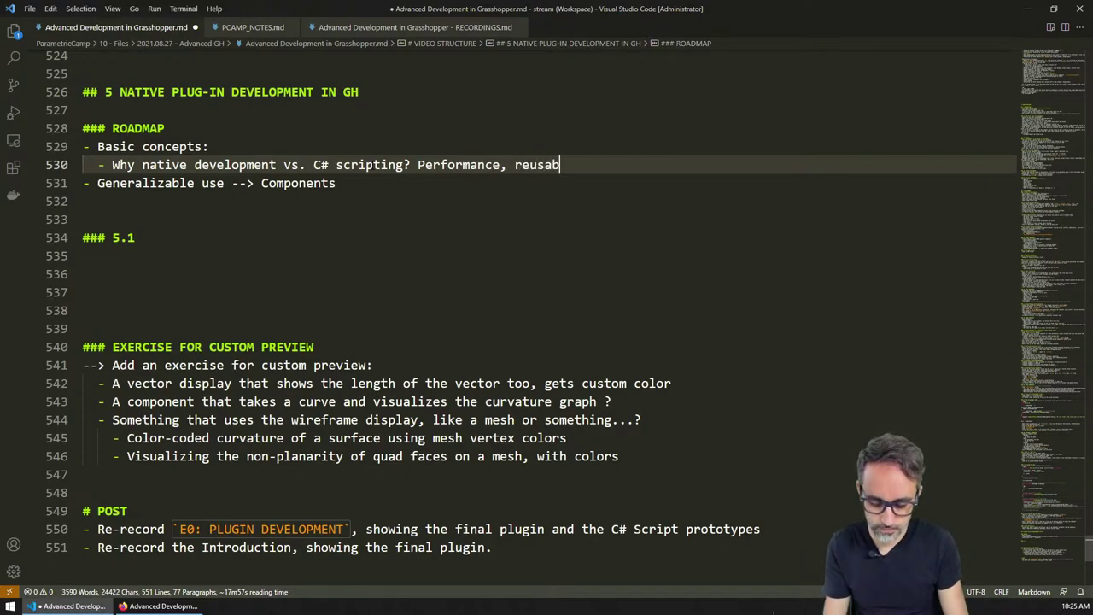
text(ility, dis)
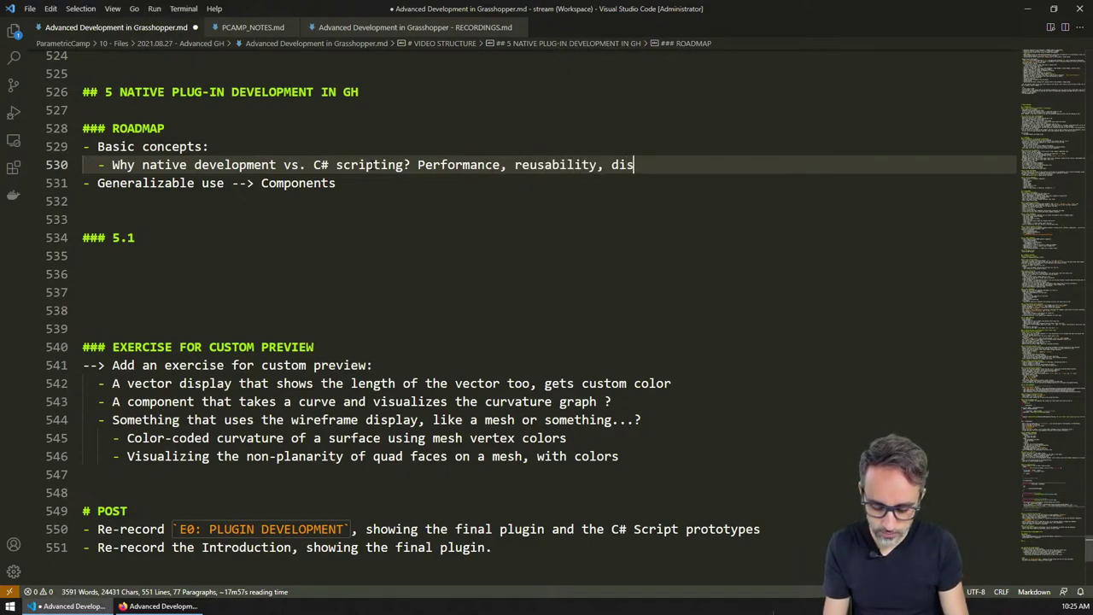
text(tribution)
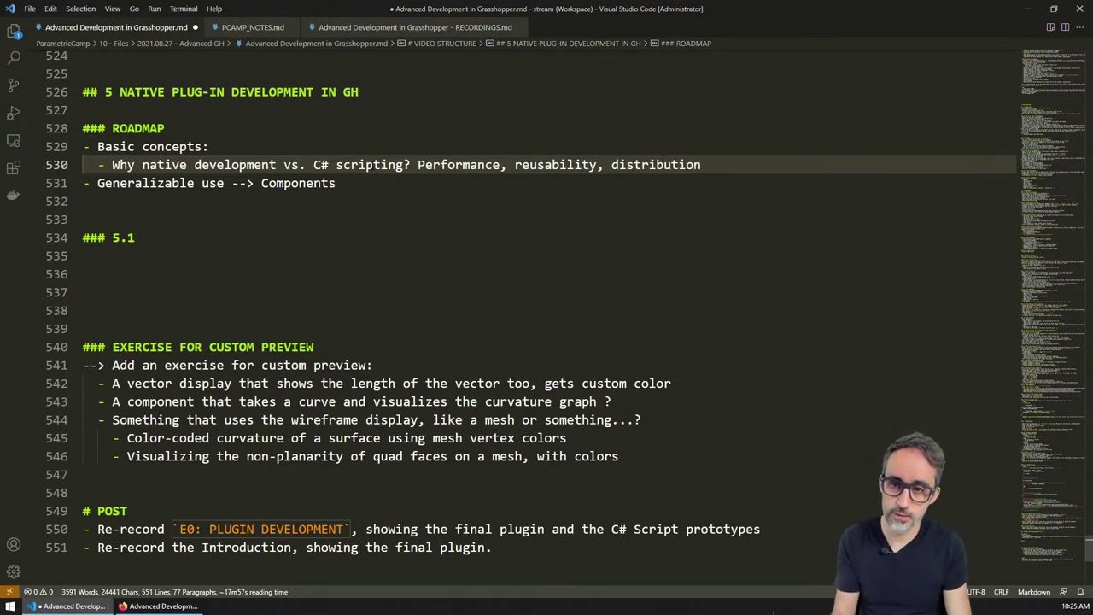
text(./)
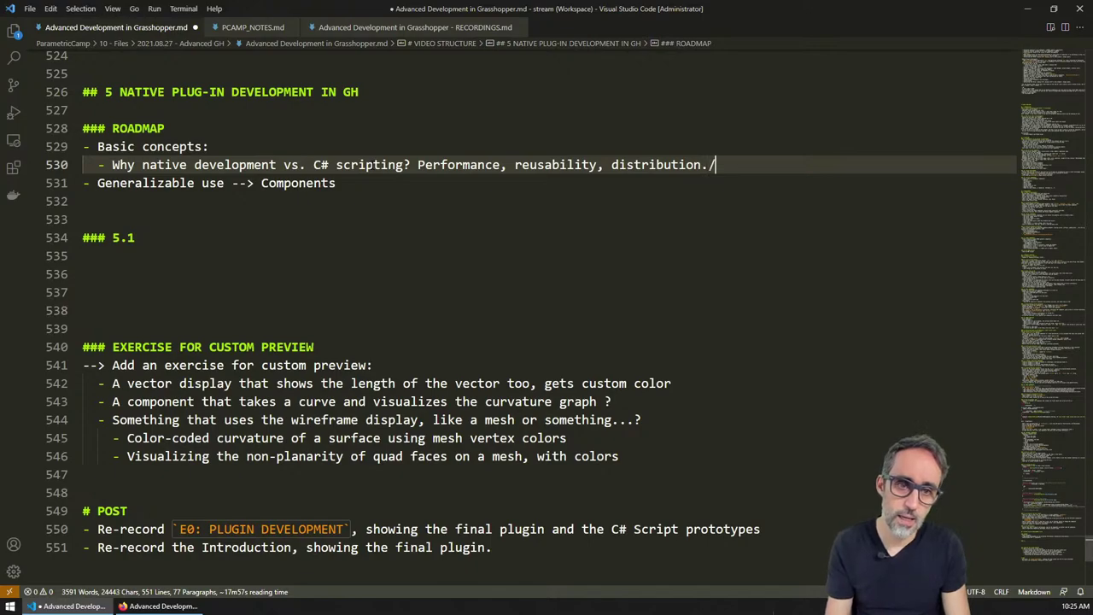
key(BackSpace)
text(..)
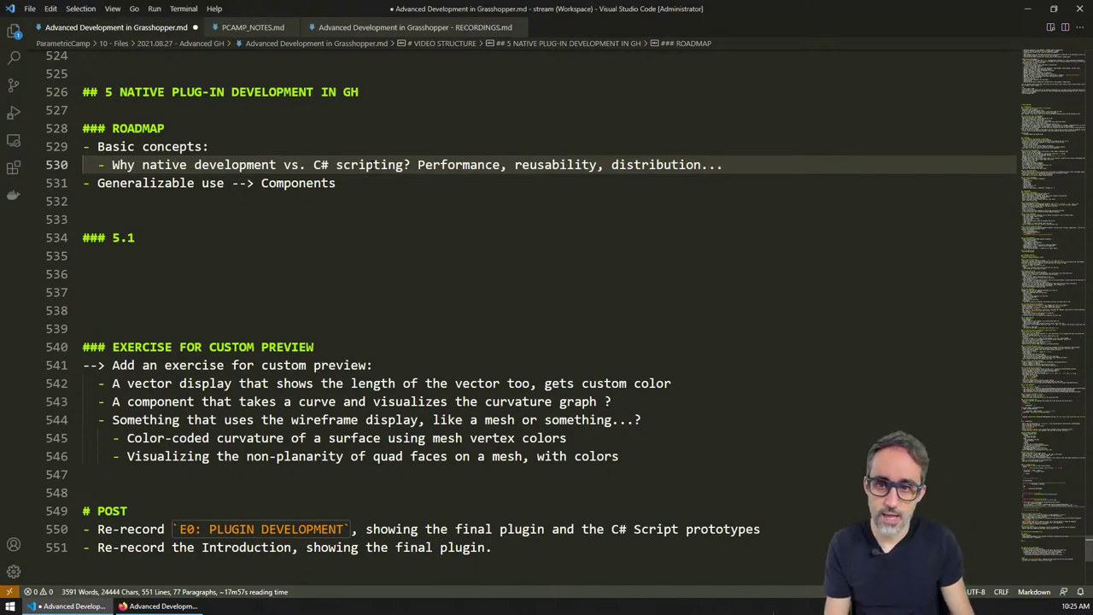
Indent the next bullet and reword it to 'Design issues for generalizable use --> Components'.
key(Down)
key(Tab)
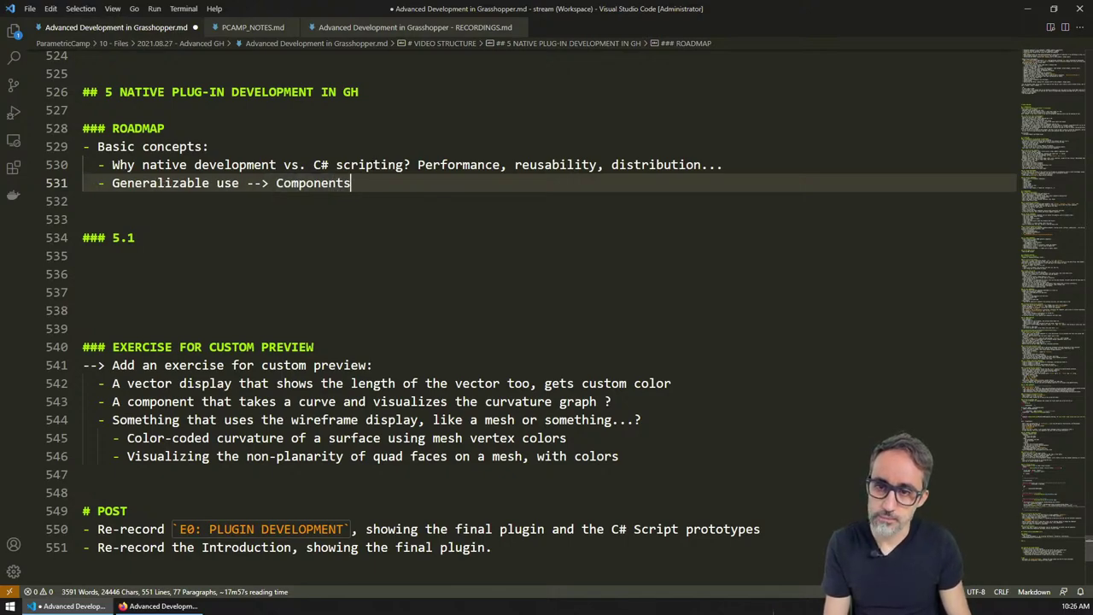
key(ctrl+Left)
key(ctrl+Left)
key(ctrl+Left)
key(ctrl+Left)
key(ctrl+Left)
key(Right)
text(Design issue)
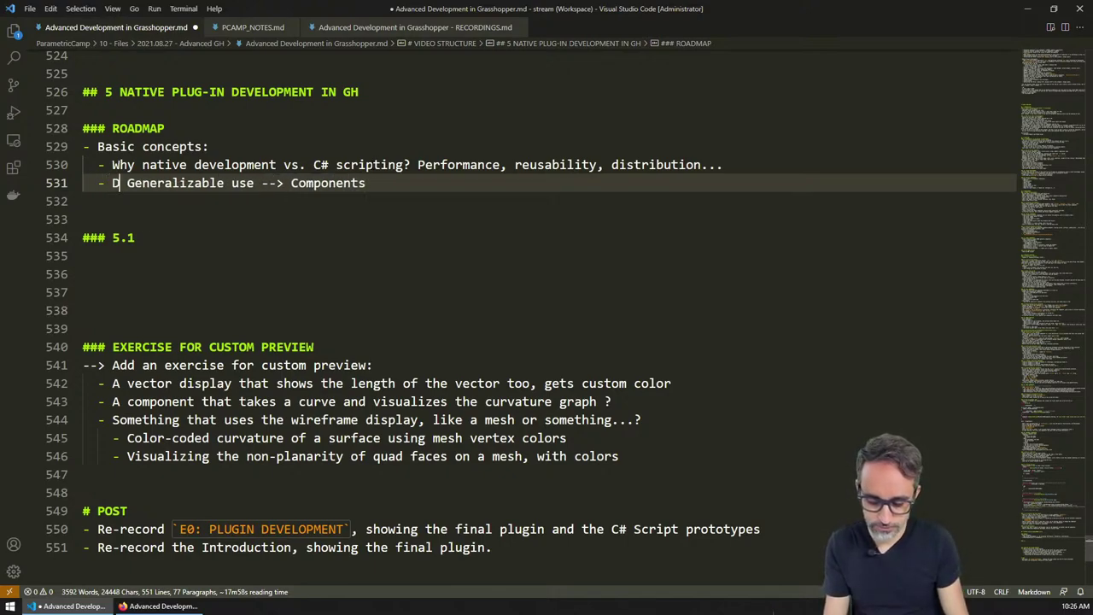
text(s for)
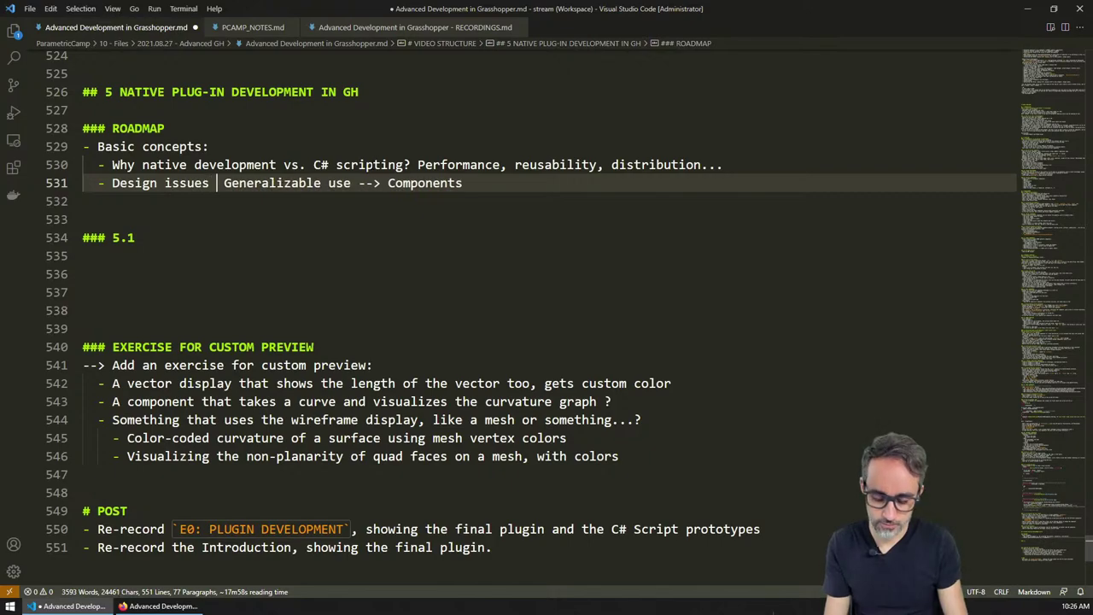
key(Right)
key(ctrl+Right)
key(ctrl+shift+Left)
key(Left)
key(Delete)
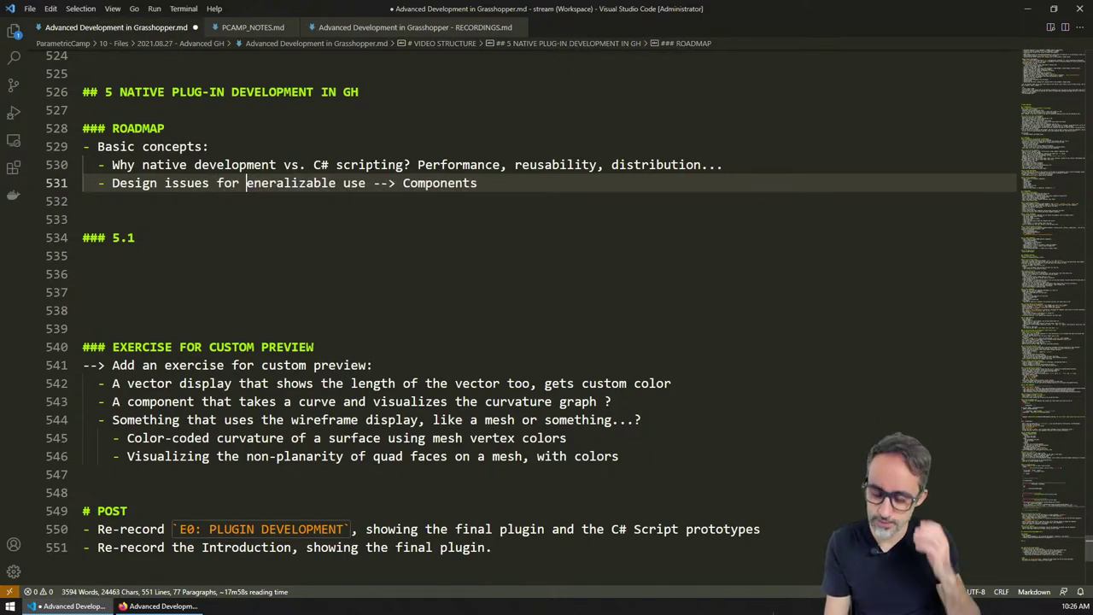
text(g)
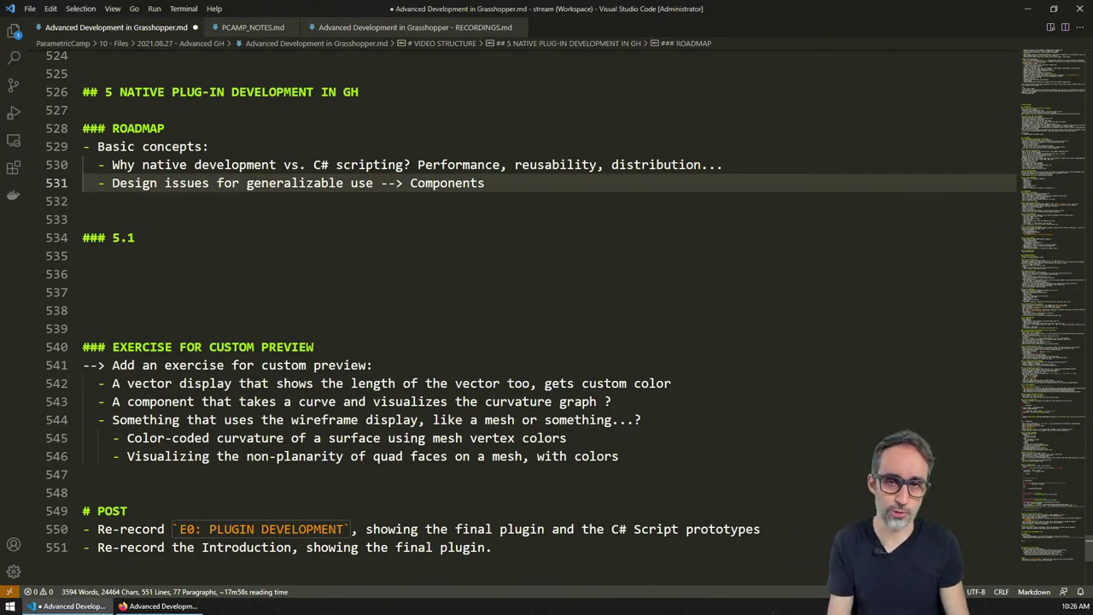
Add 'How do you break down a problem into discrete operations that can be combined...' and change Components to 'Component design'.
key(ctrl+Right)
key(ctrl+Right)
key(ctrl+Right)
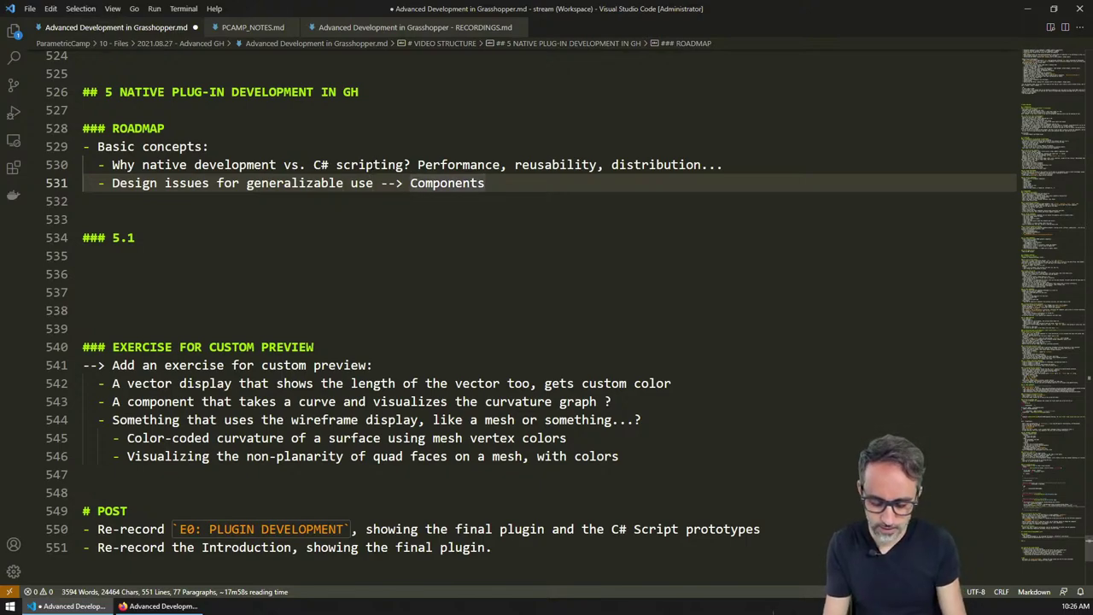
text(How do you break d)
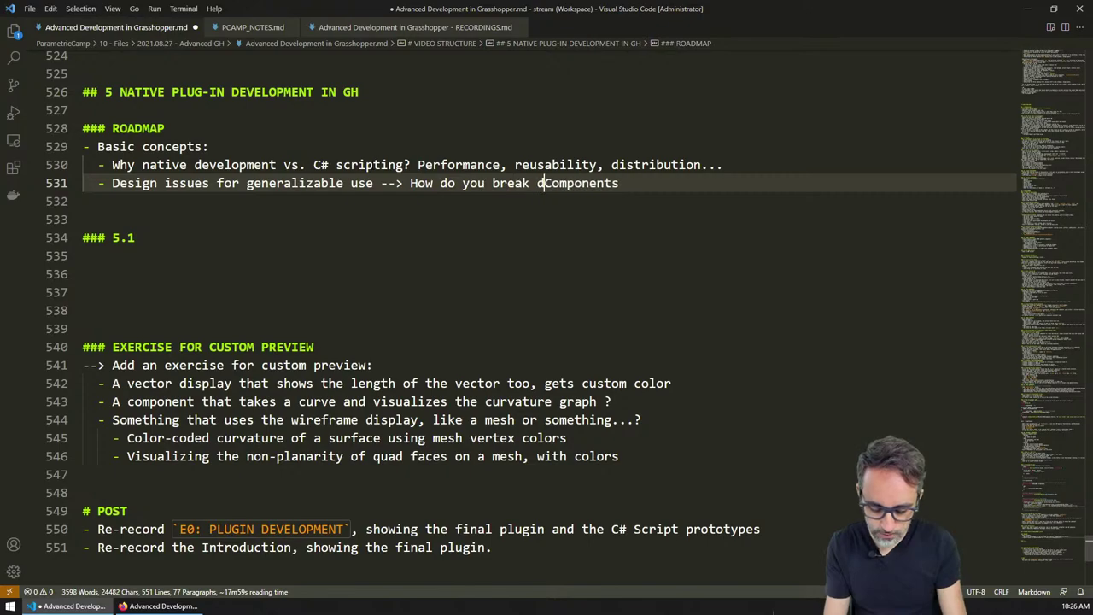
text(own a proble)
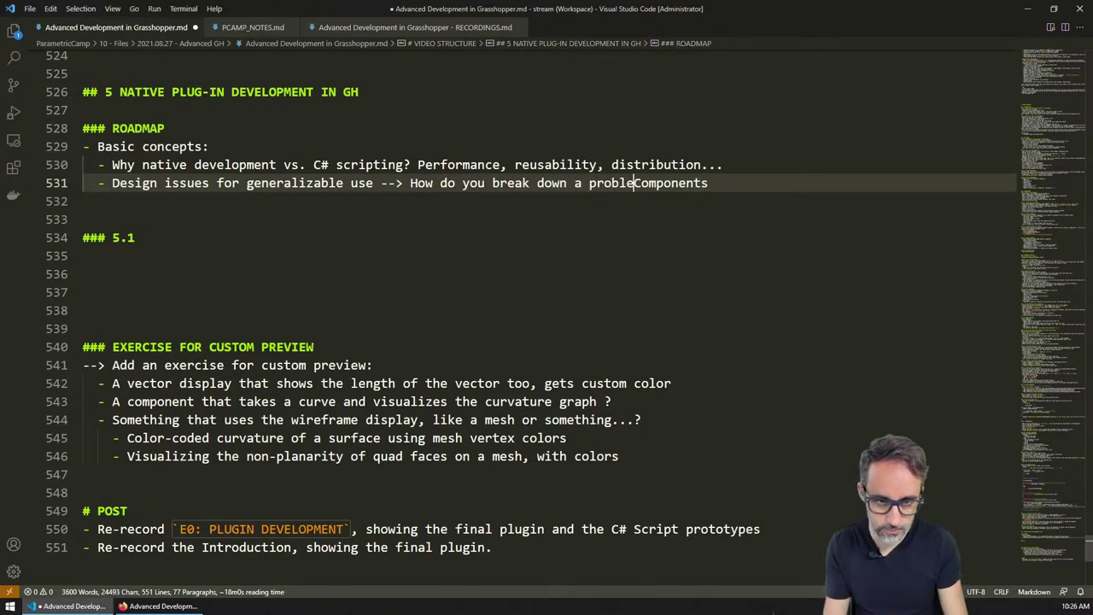
text(m into discre)
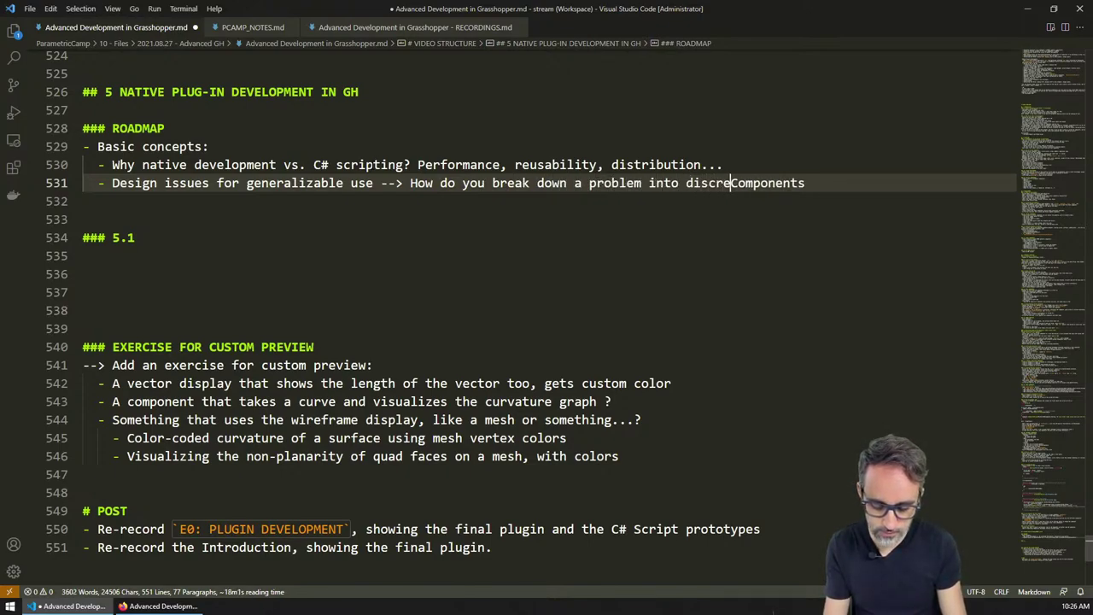
text(te operations )
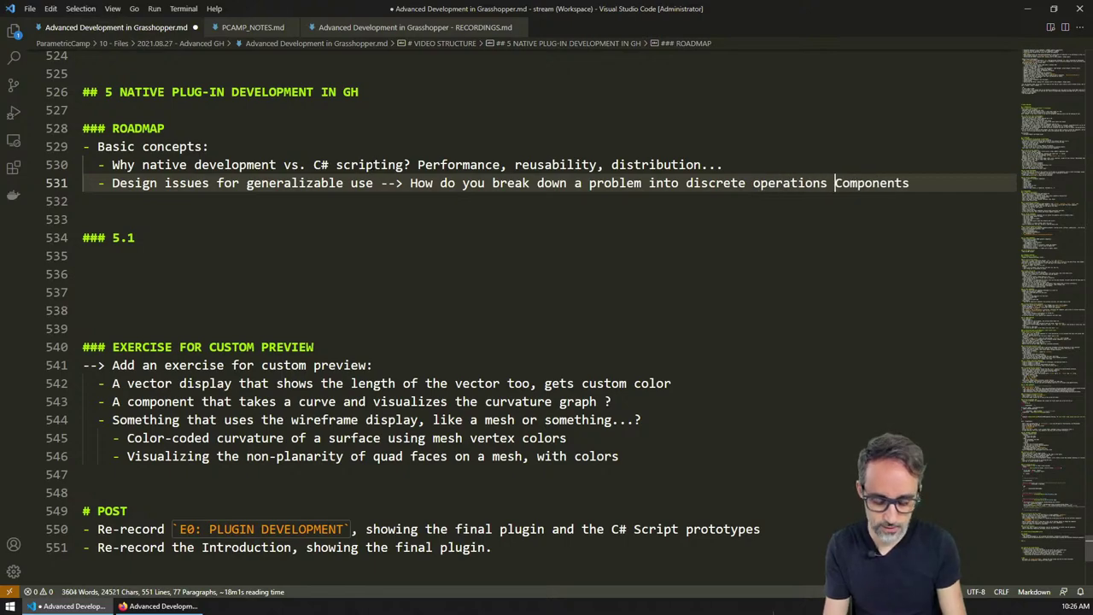
text(that can be)
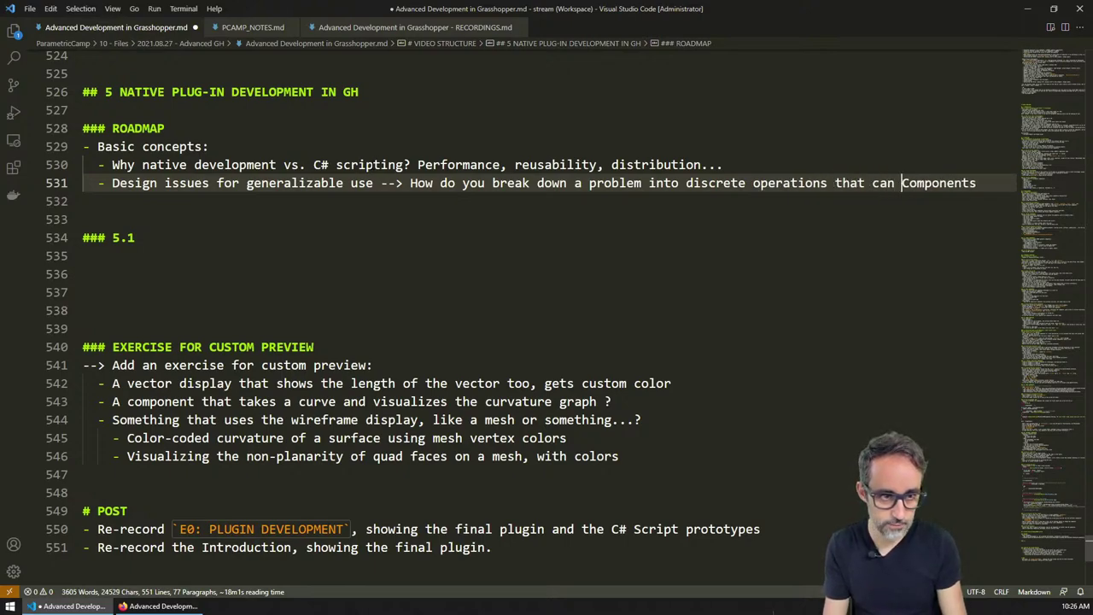
text( combined...)
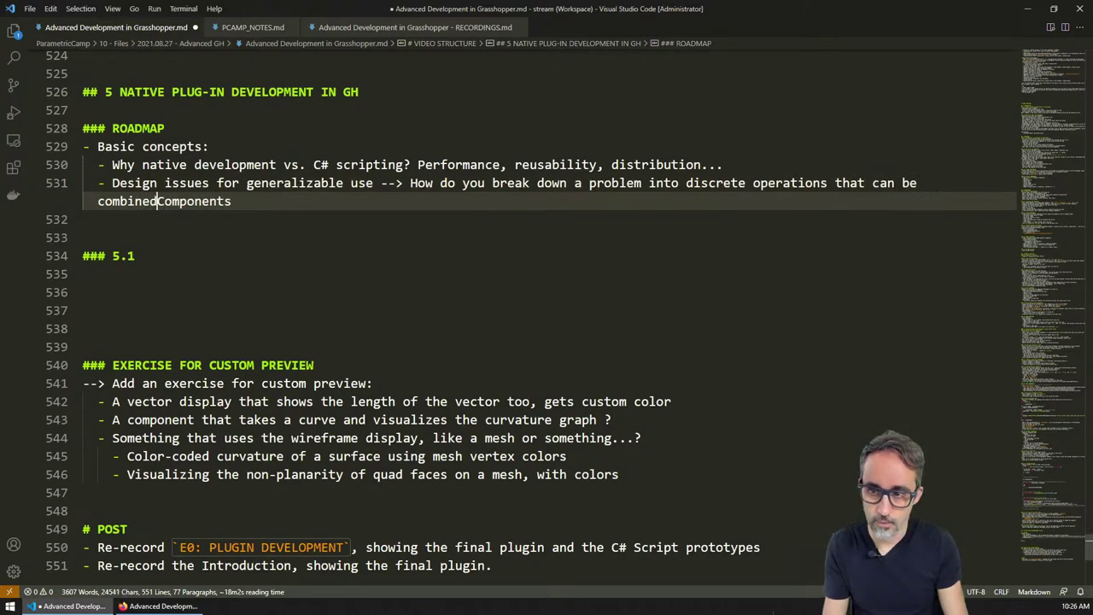
key(Return)
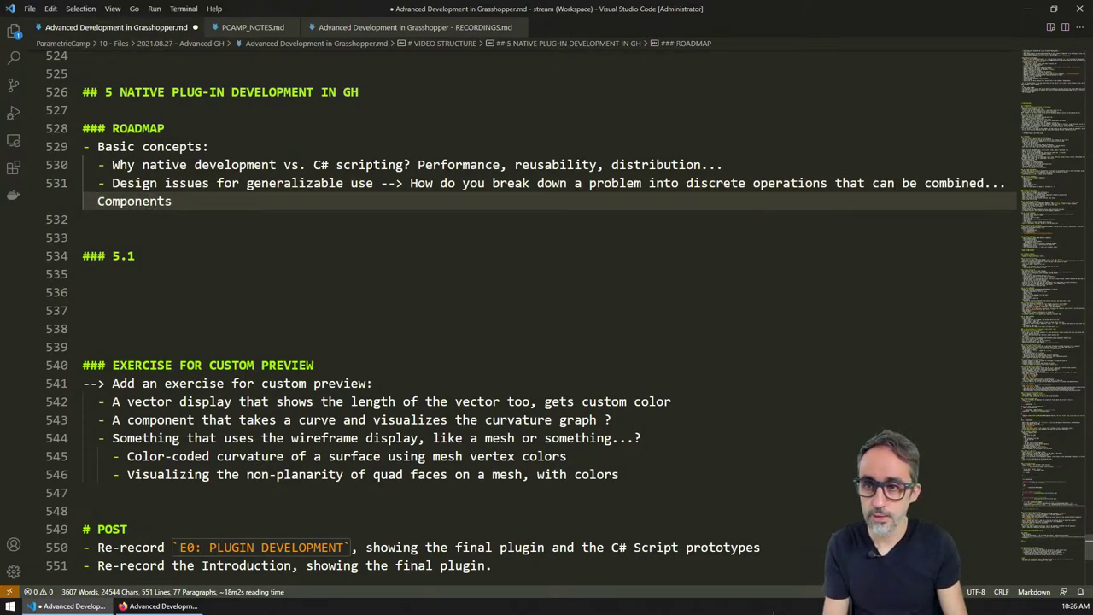
key(BackSpace)
text(desing)
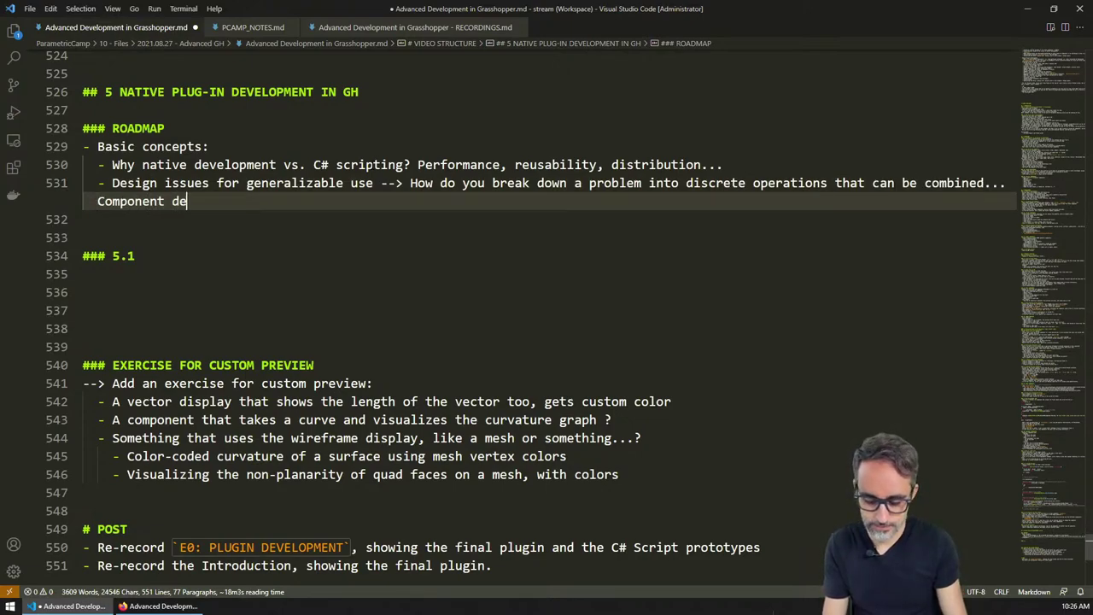
key(BackSpace)
key(BackSpace)
text(gn)
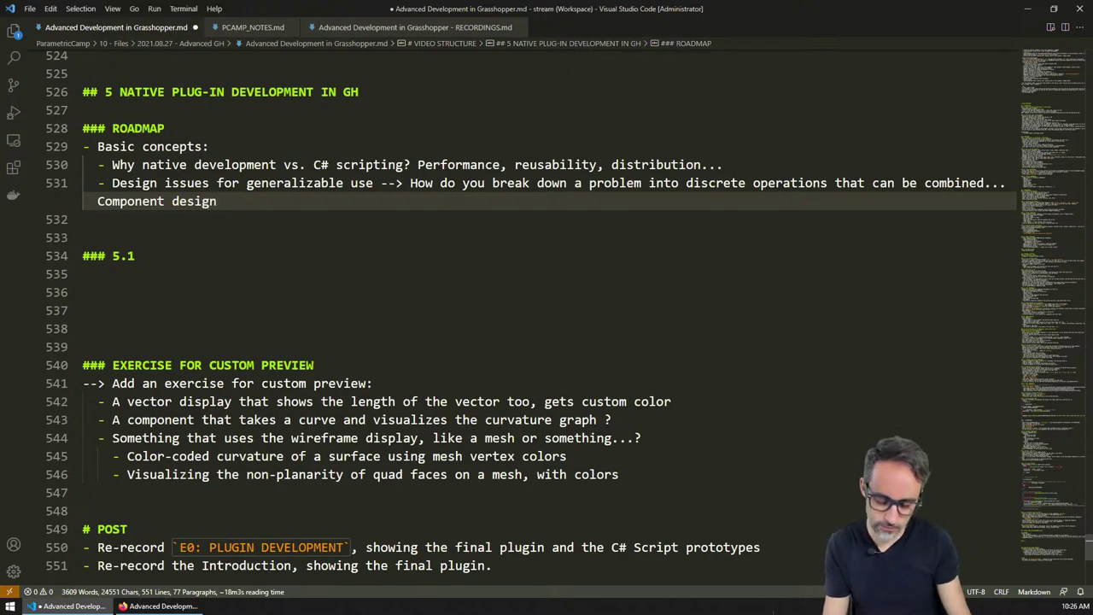
Insert a blank line above the Design issues bullet.
scroll(371, 165, up, 1)
key(Up)
key(Home)
key(Return)
Type '- Conclusion:' on the blank line above Design issues.
key(Down)
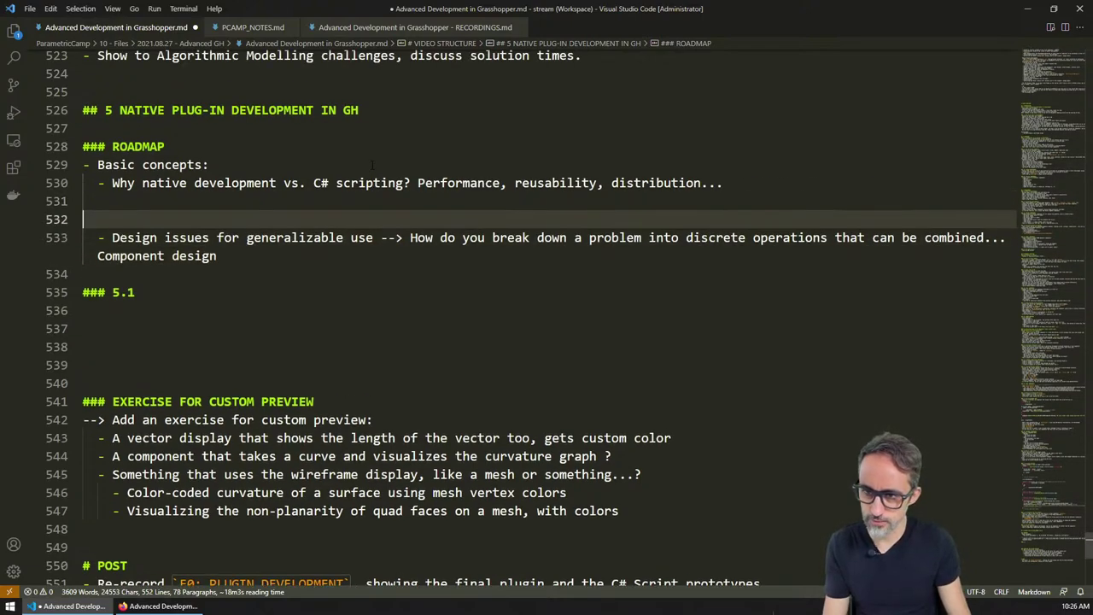
text(- Conclius)
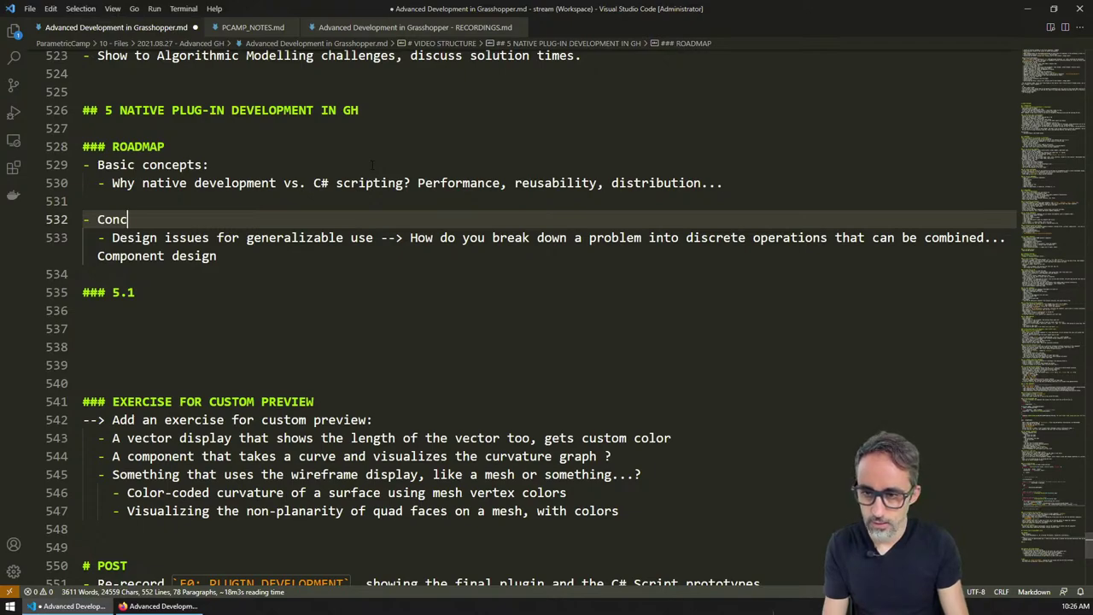
key(BackSpace)
key(BackSpace)
key(BackSpace)
text(u)
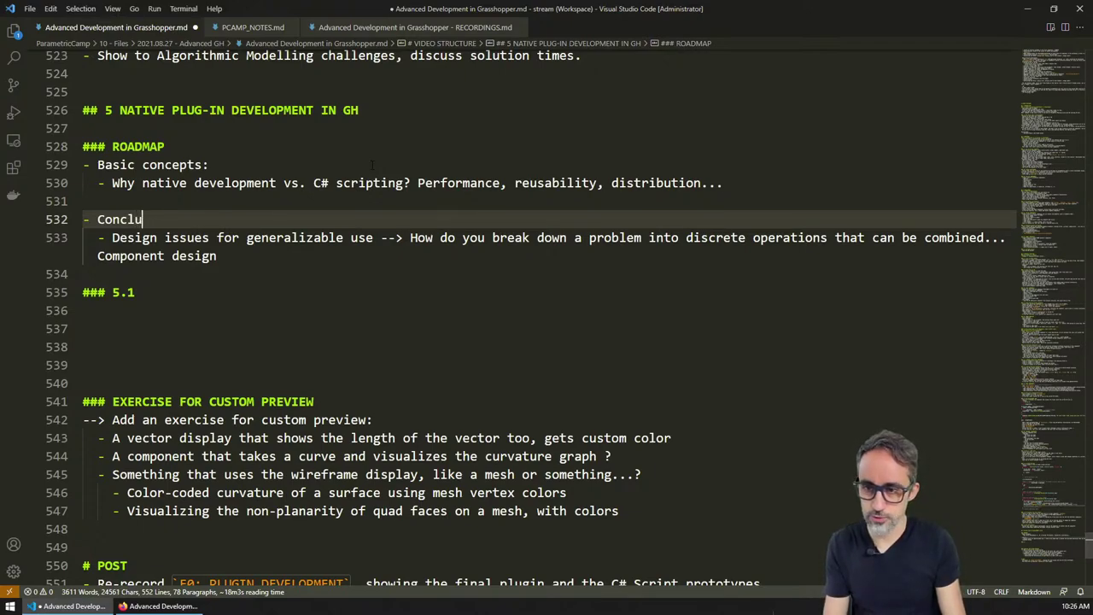
text(ssion:)
Add spacing before 5.1 and start a new bullet after the 'Why native development' line.
key(Up)
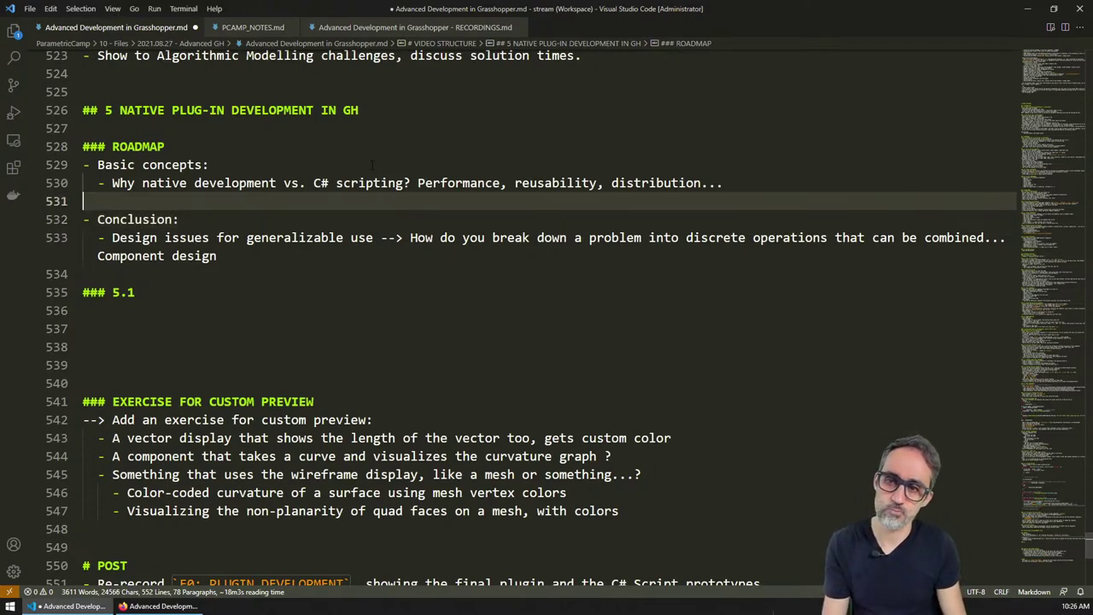
key(Down)
key(Down)
key(Down)
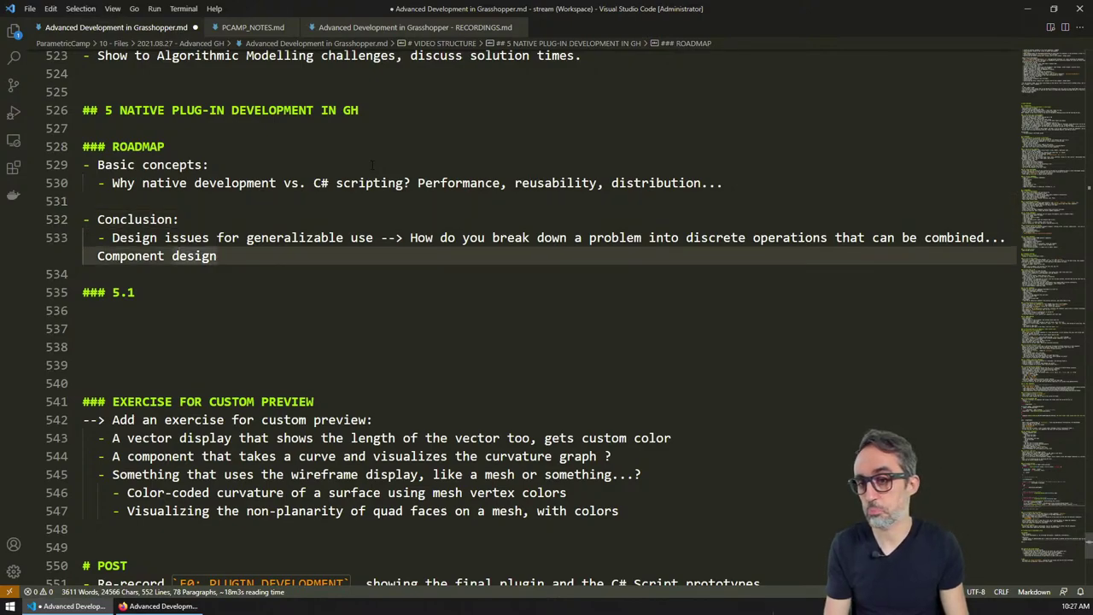
key(Down)
key(Return)
key(Up)
key(Up)
key(Up)
key(Up)
key(Up)
key(Up)
key(Return)
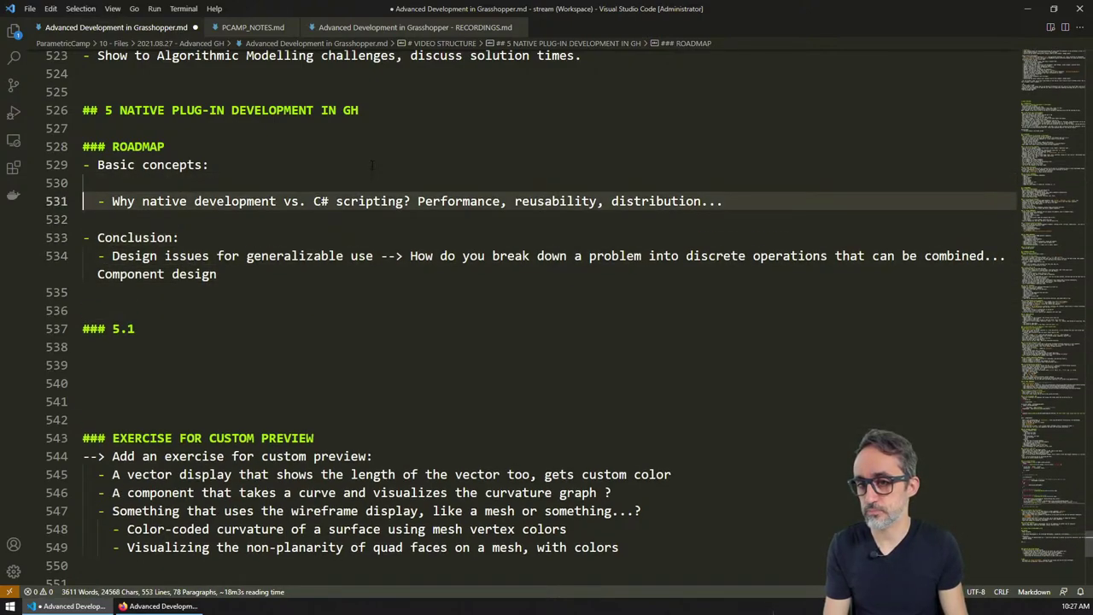
key(BackSpace)
key(Down)
key(Up)
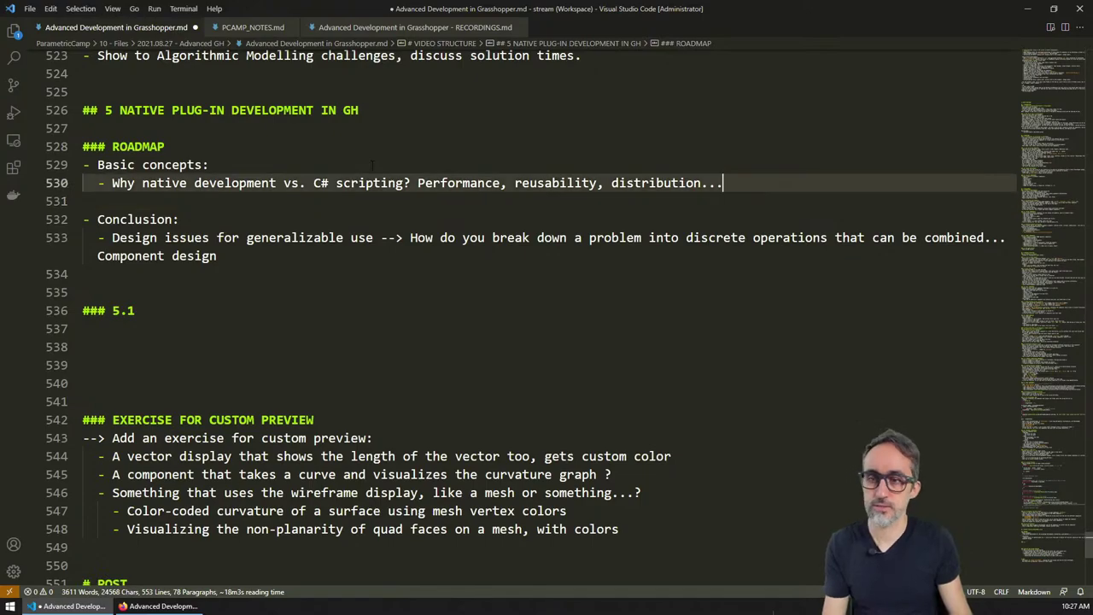
key(End)
key(Return)
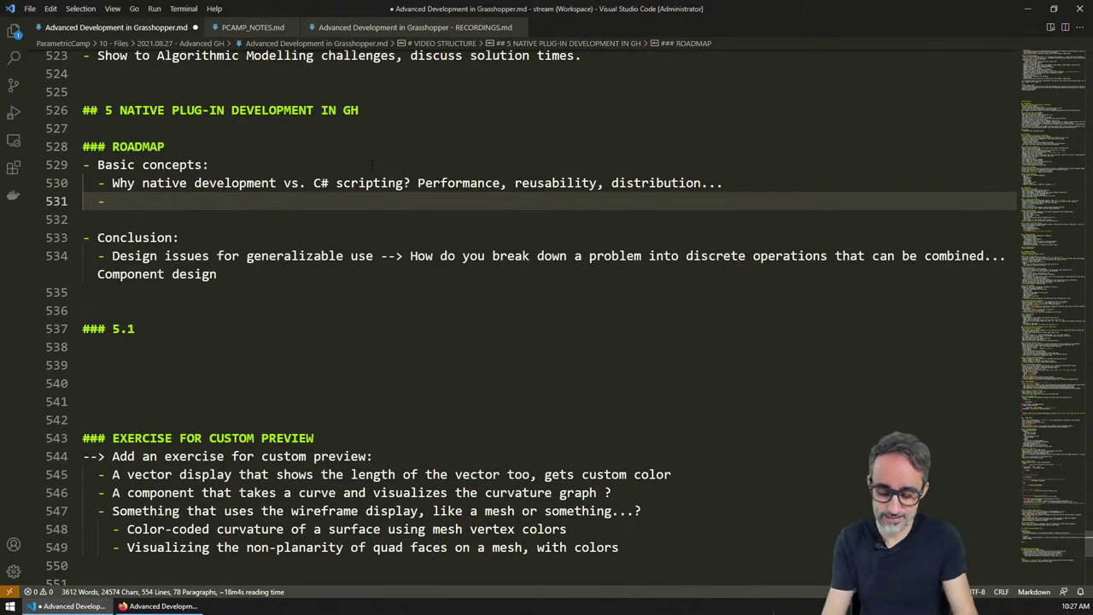
Add 'What is a GH plugin?' with an indented sub-bullet 'gha files are indeed dll files'.
text(What is a )
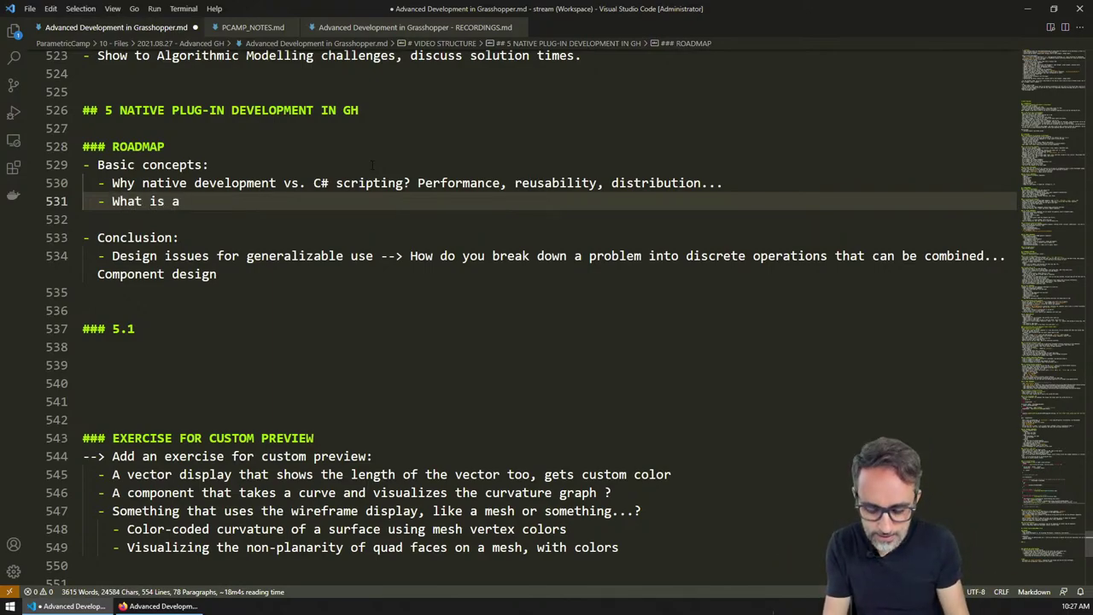
text(G)
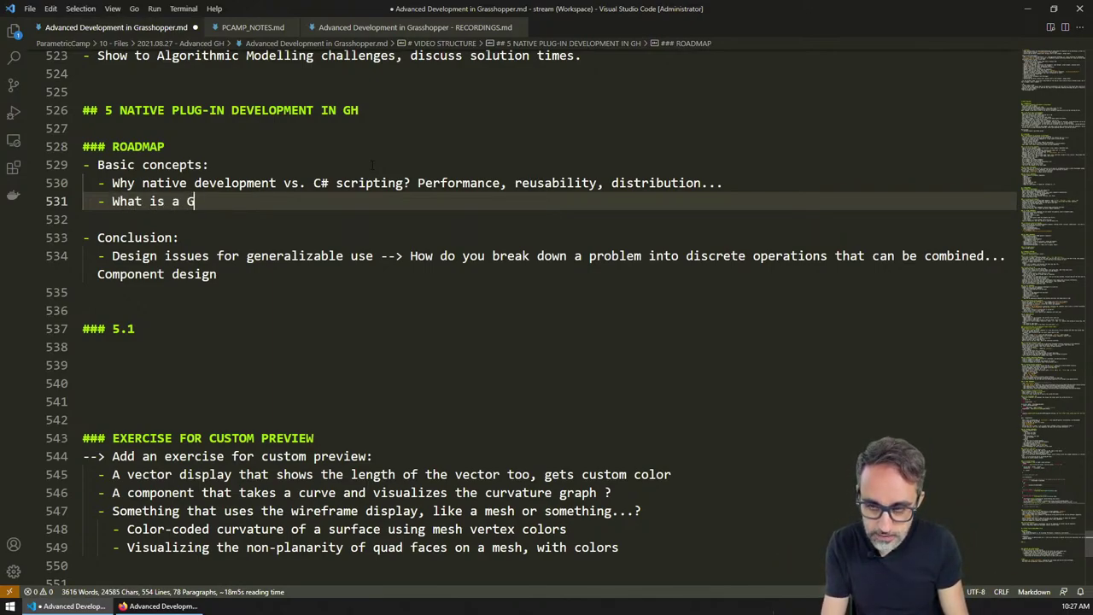
text(H plugin)
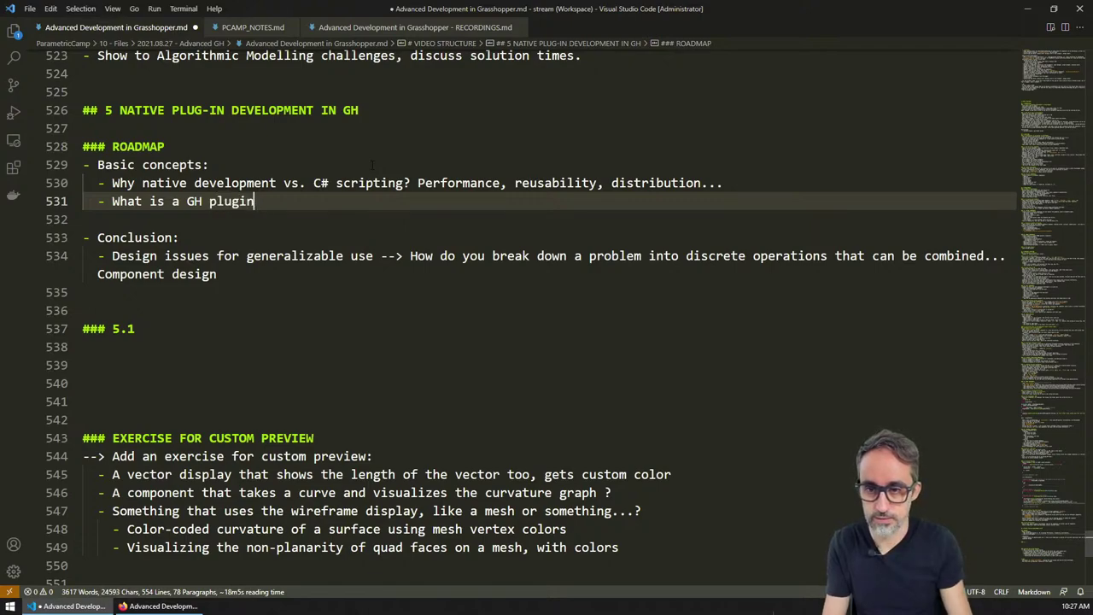
text(? g)
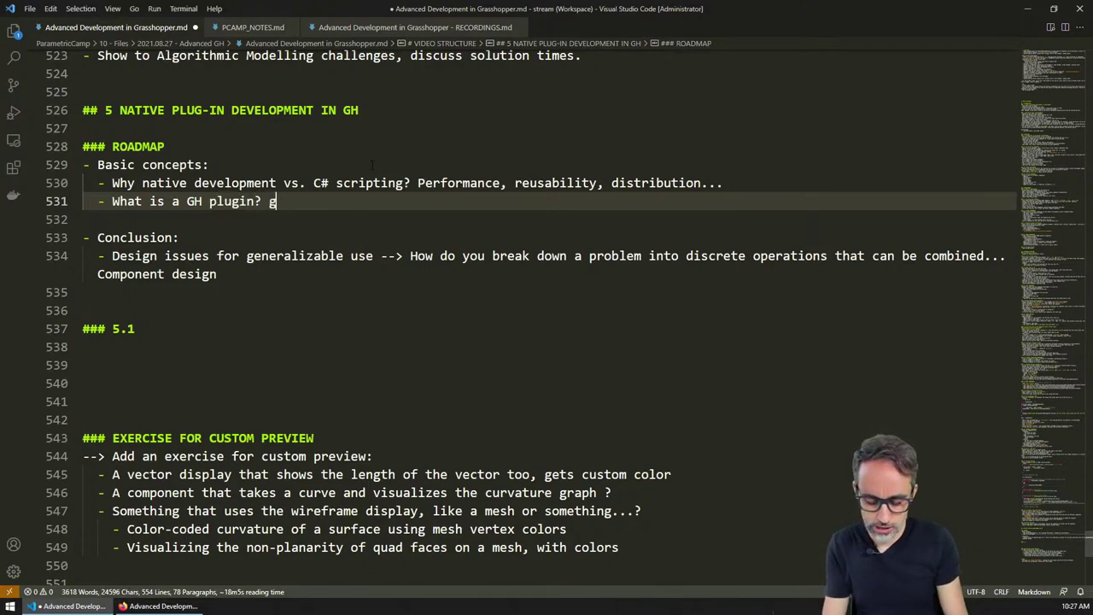
text(ha files )
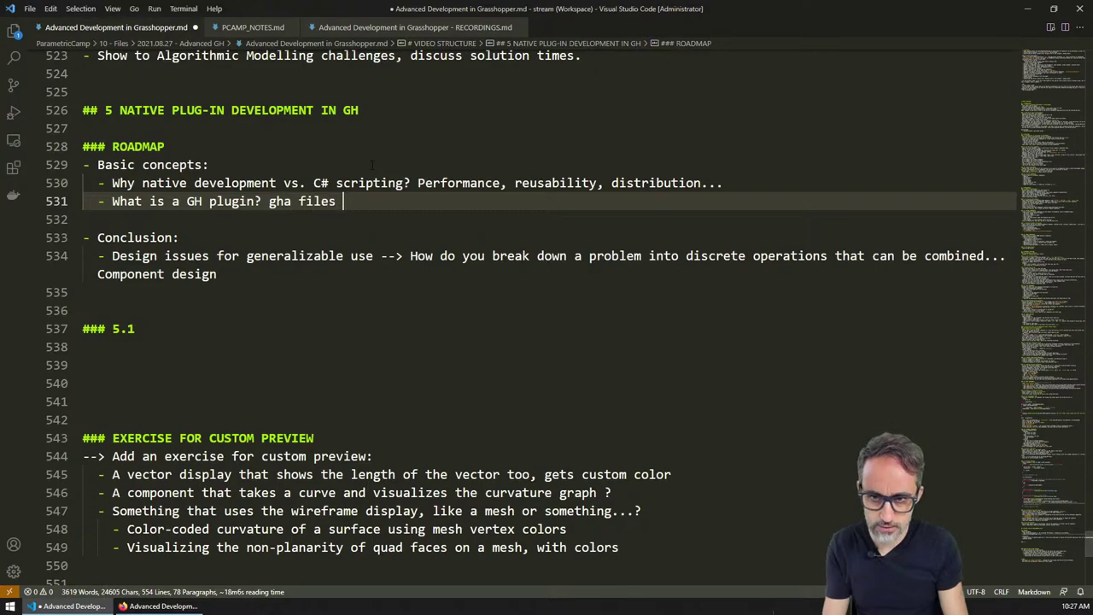
text(are indeed dll)
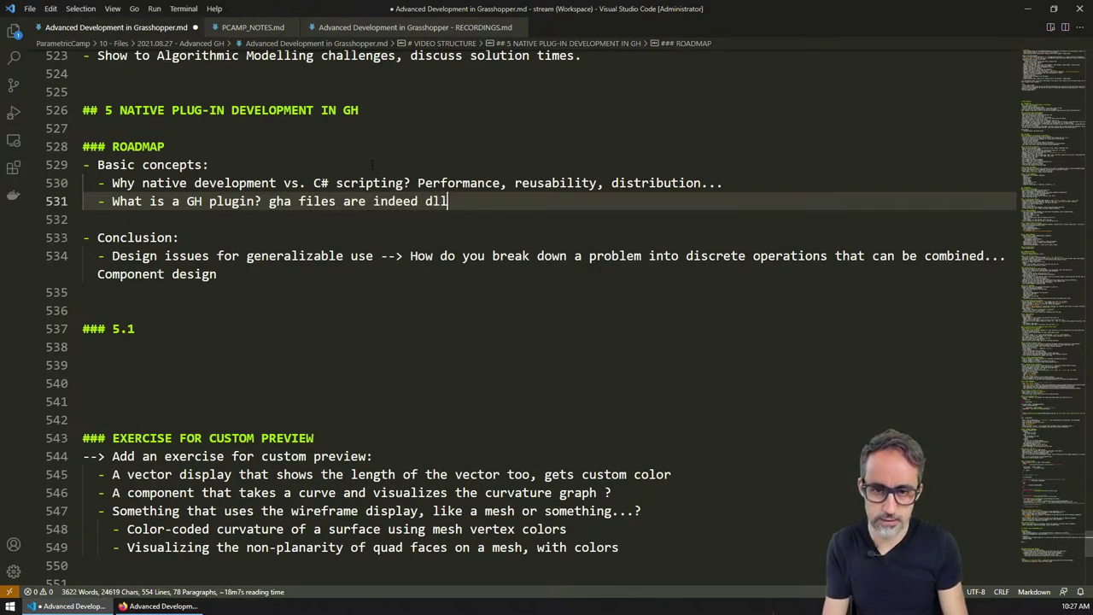
text( files)
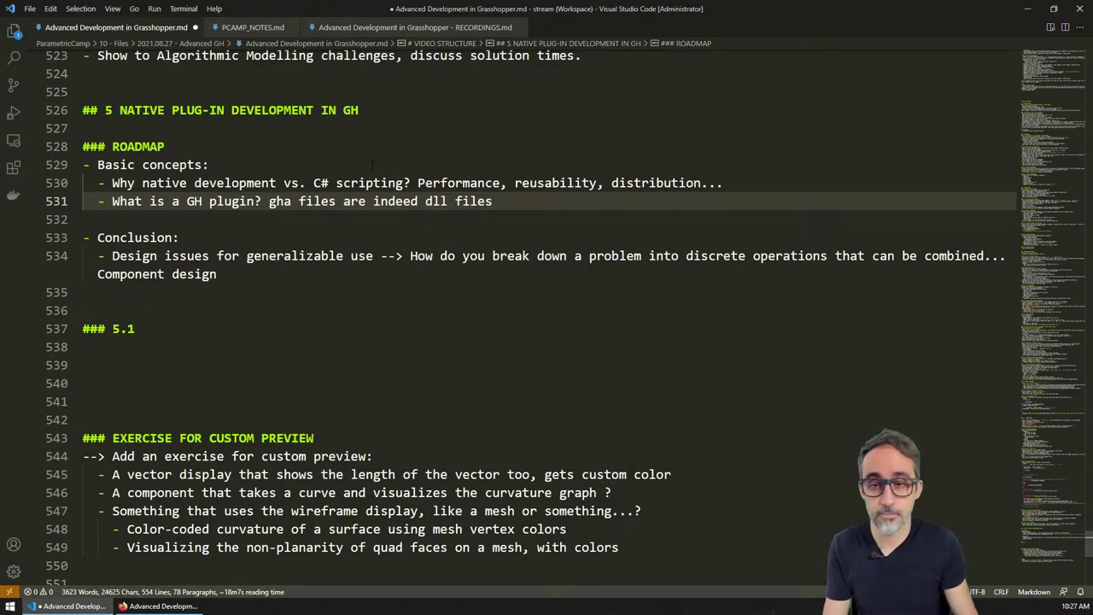
key(ctrl+Left)
key(ctrl+Left)
key(ctrl+Left)
key(ctrl+Left)
key(Return)
key(Tab)
key(End)
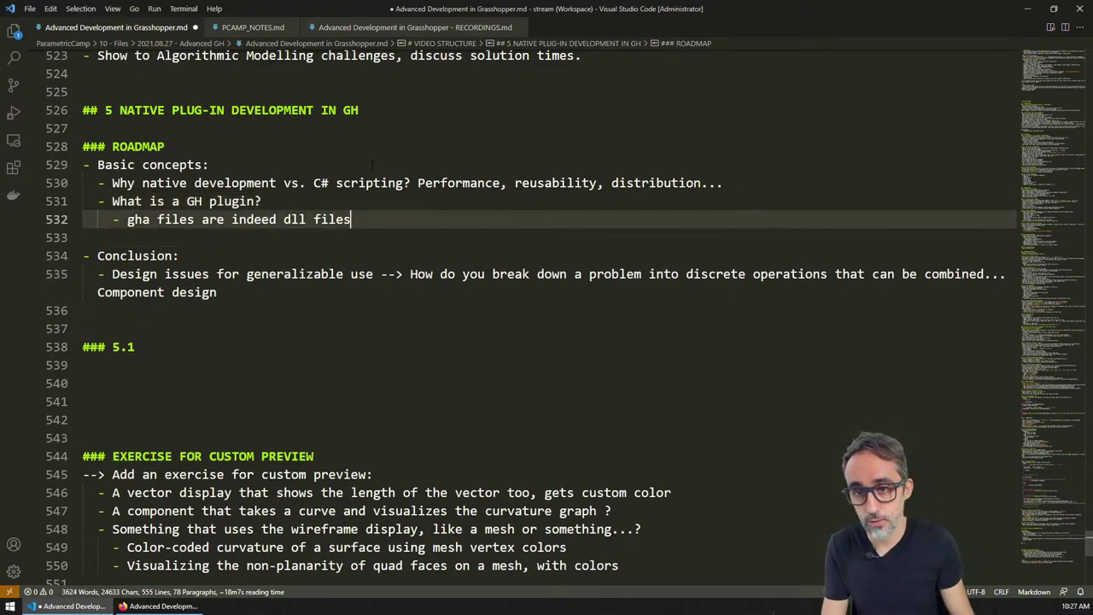
Add the sub-bullet 'GH components are classes that can be subclassed/inheritated'.
key(Return)
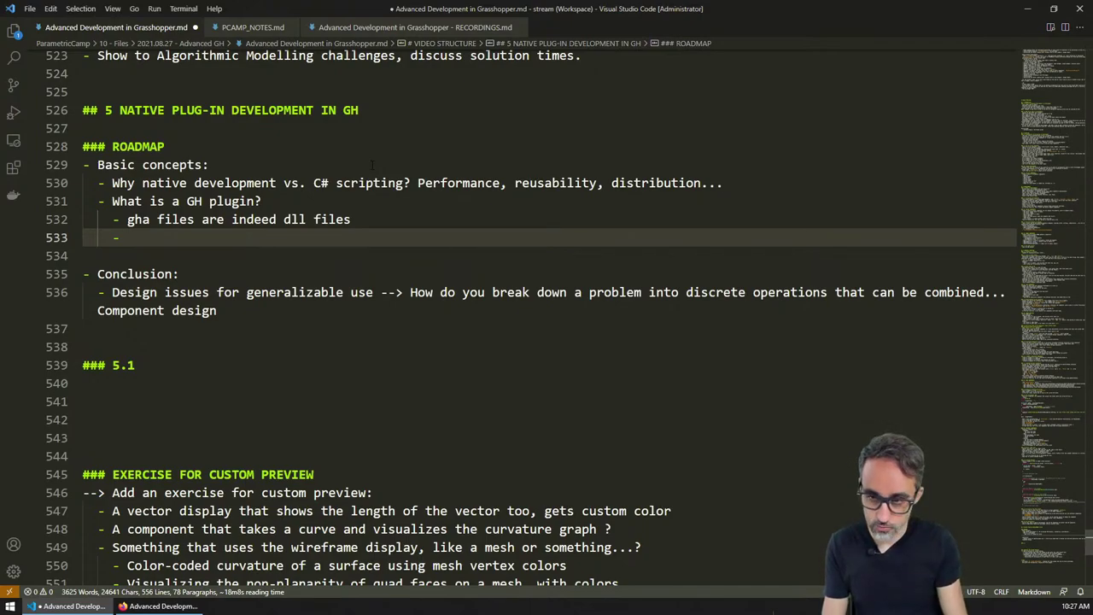
text(GH component)
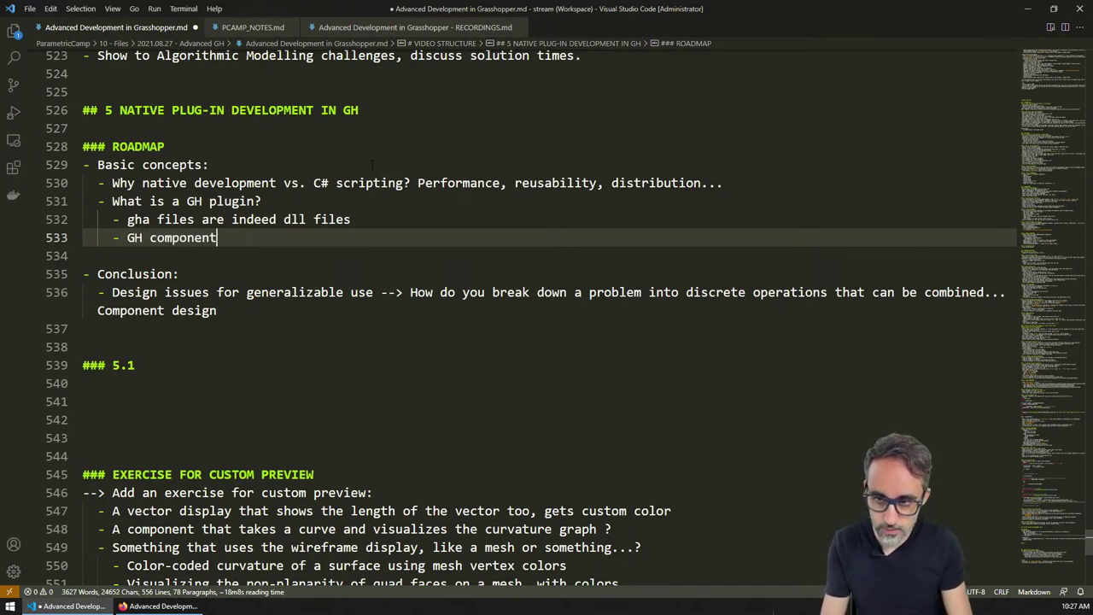
text(s are )
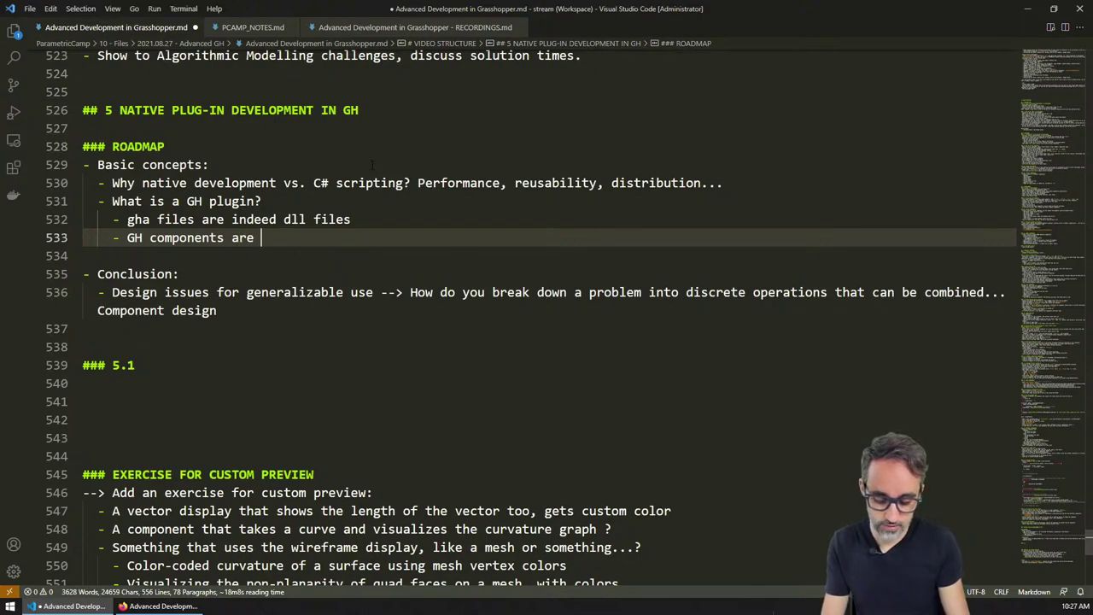
text(classes that )
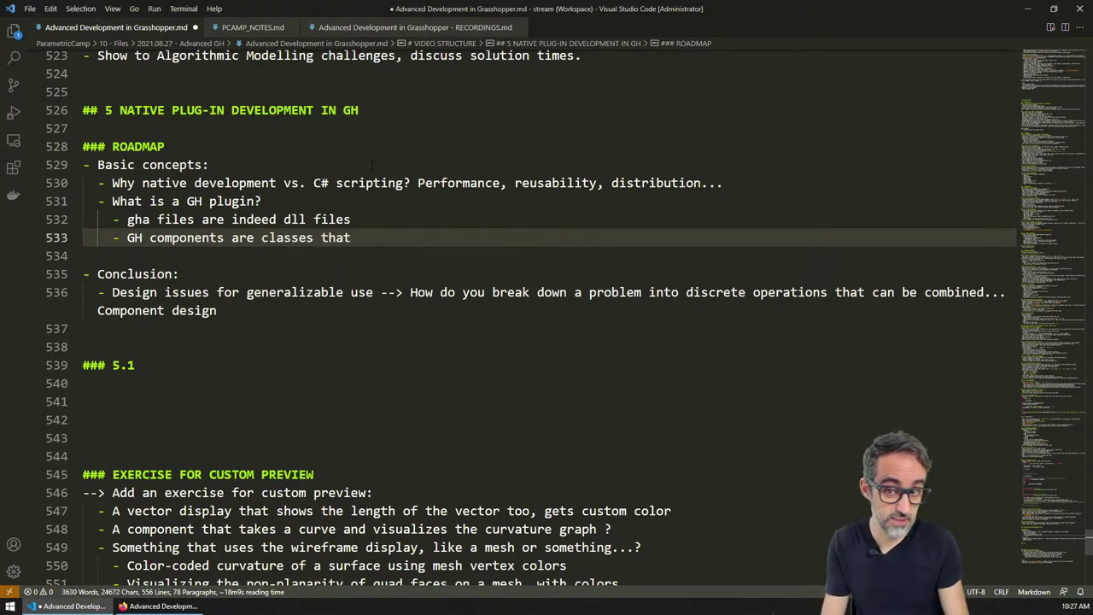
text(need t)
key(ctrl+shift+Left)
key(ctrl+shift+Left)
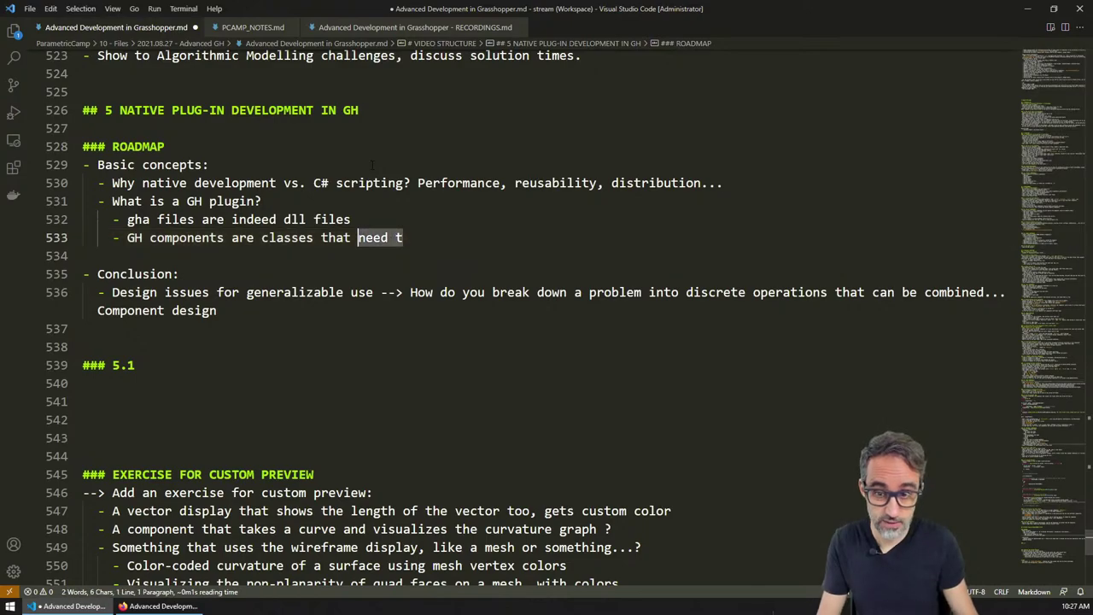
text(can be )
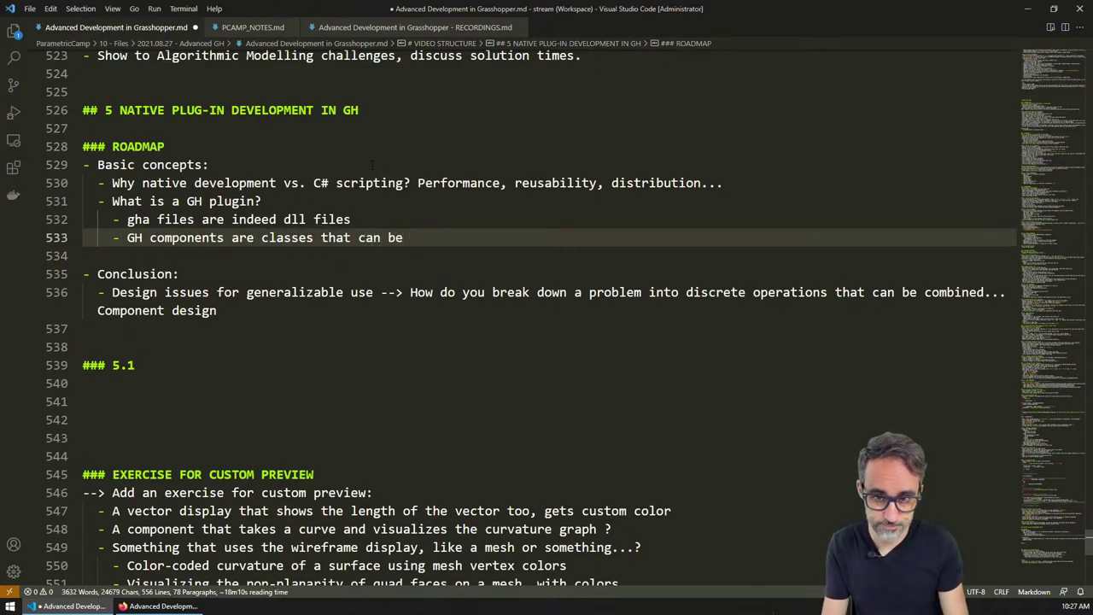
text(subclasse)
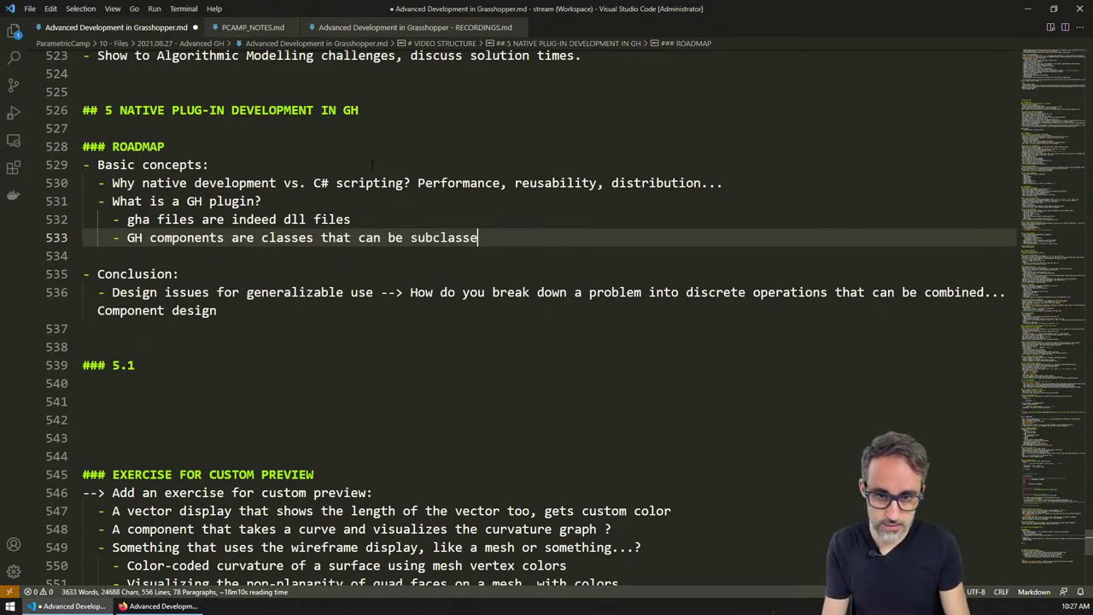
text(s and)
key(BackSpace)
key(BackSpace)
key(BackSpace)
key(BackSpace)
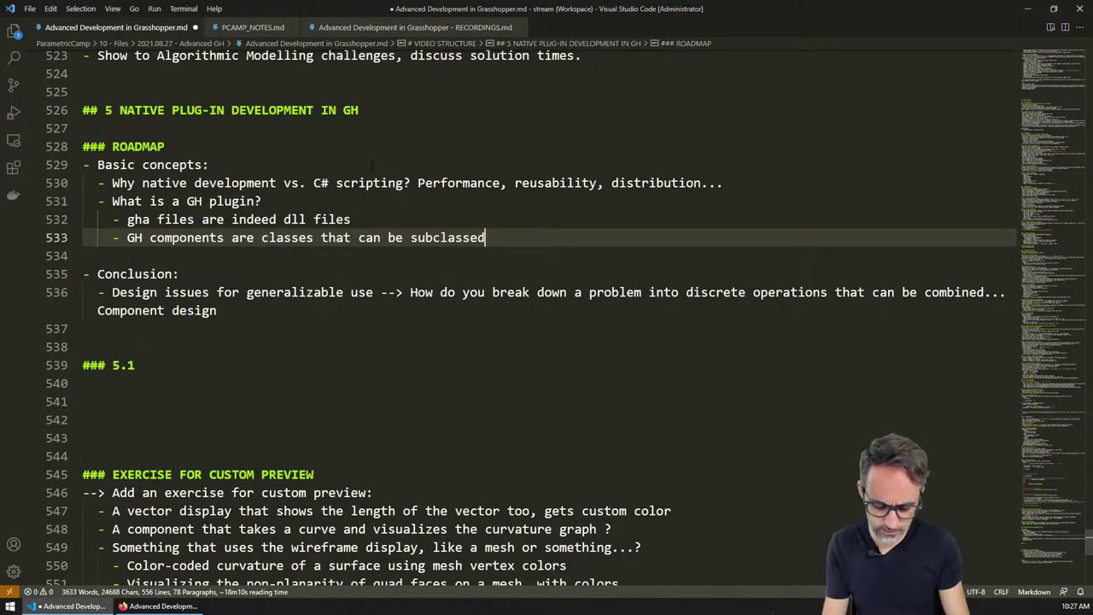
text(/inheritated)
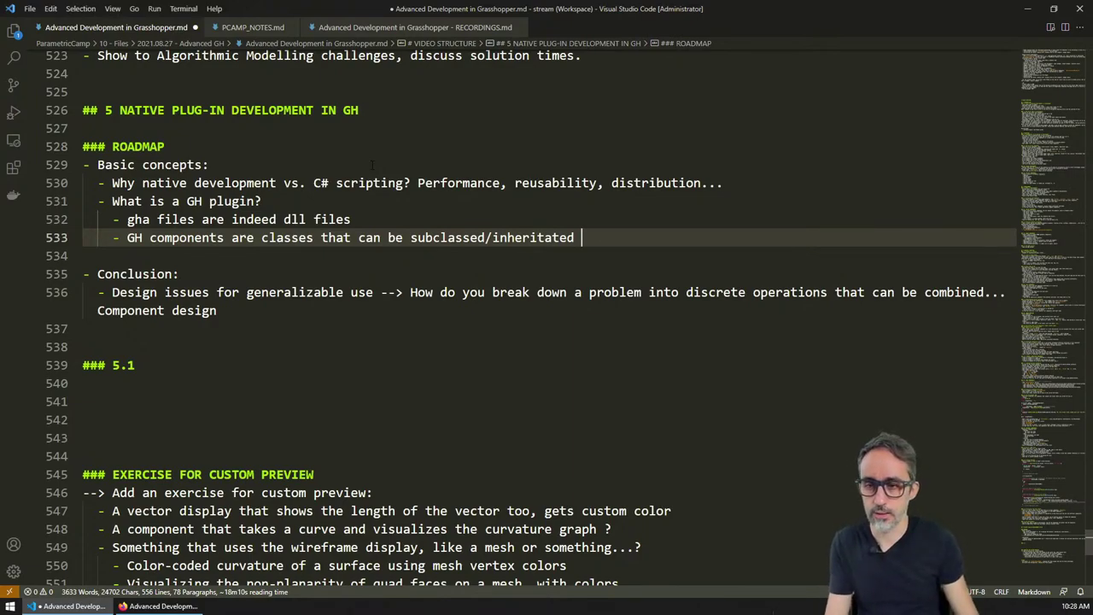
key(Return)
key(Return)
Add a '- testing and logging...' item with a blank line above it.
text(- testing)
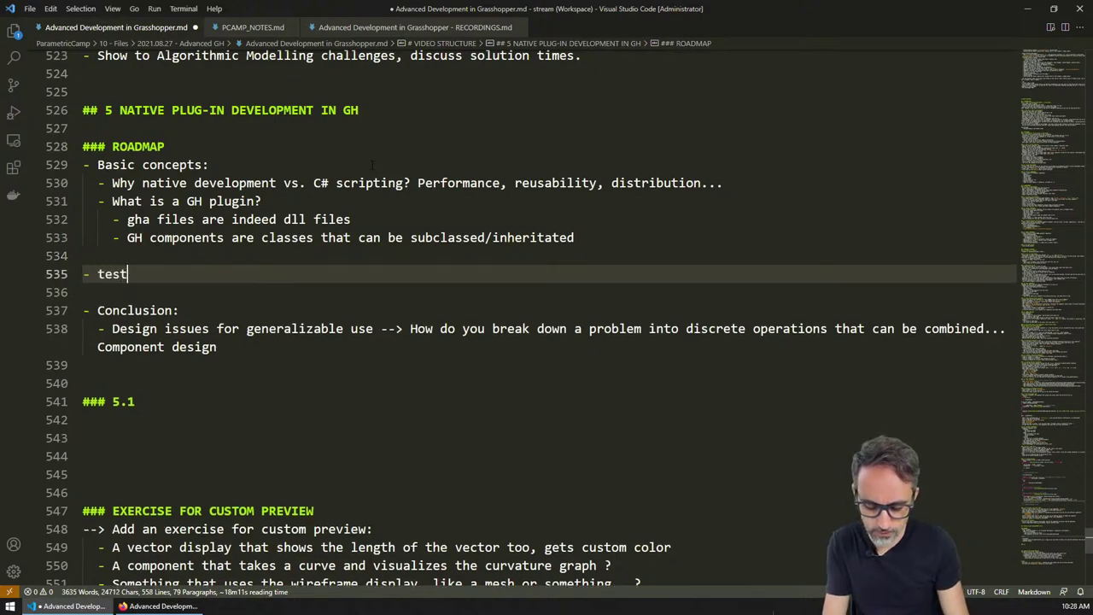
key(BackSpace)
text(ing and log)
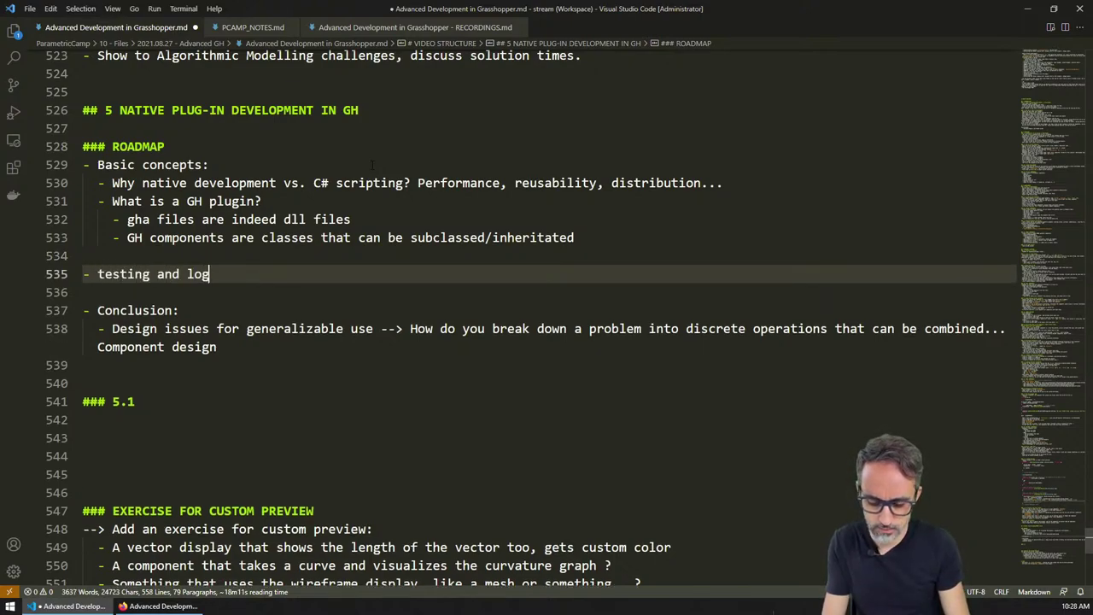
text(ging...)
key(Up)
key(Return)
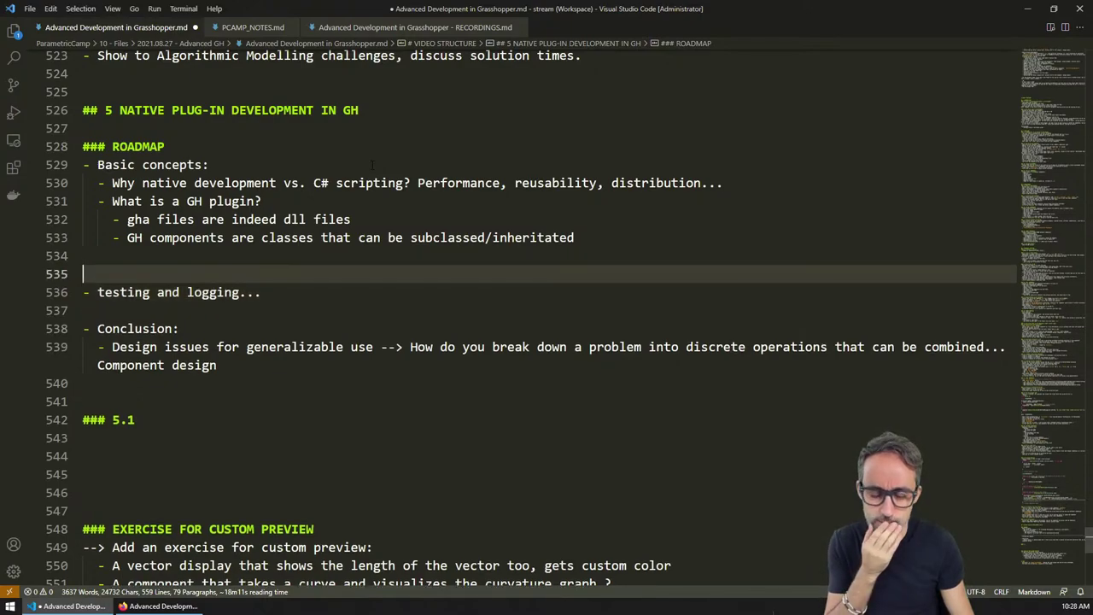
key(Down)
key(Up)
key(Up)
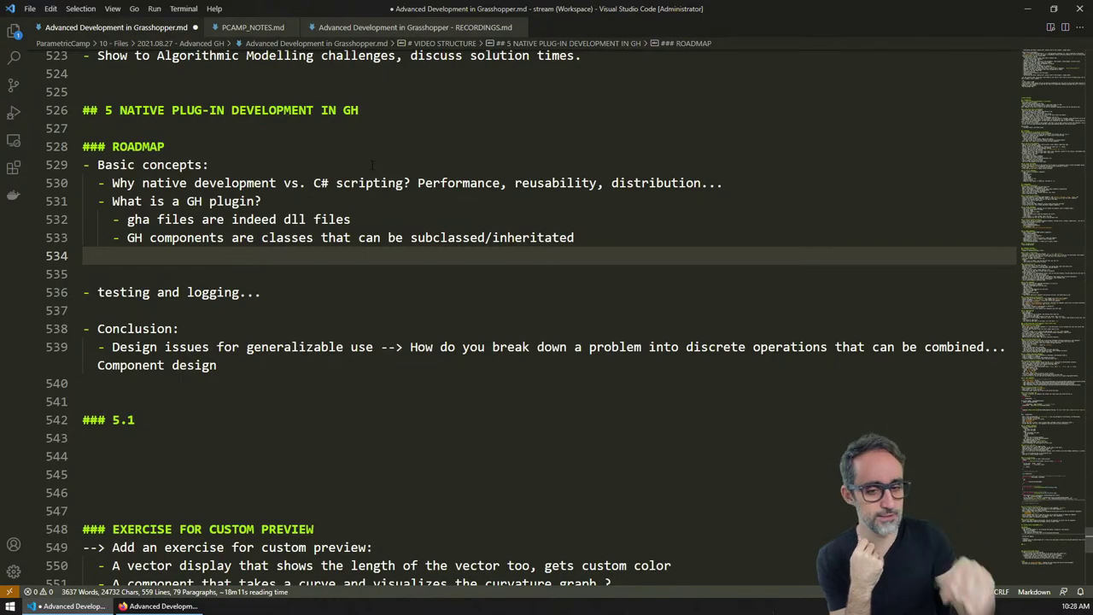
click(158, 606)
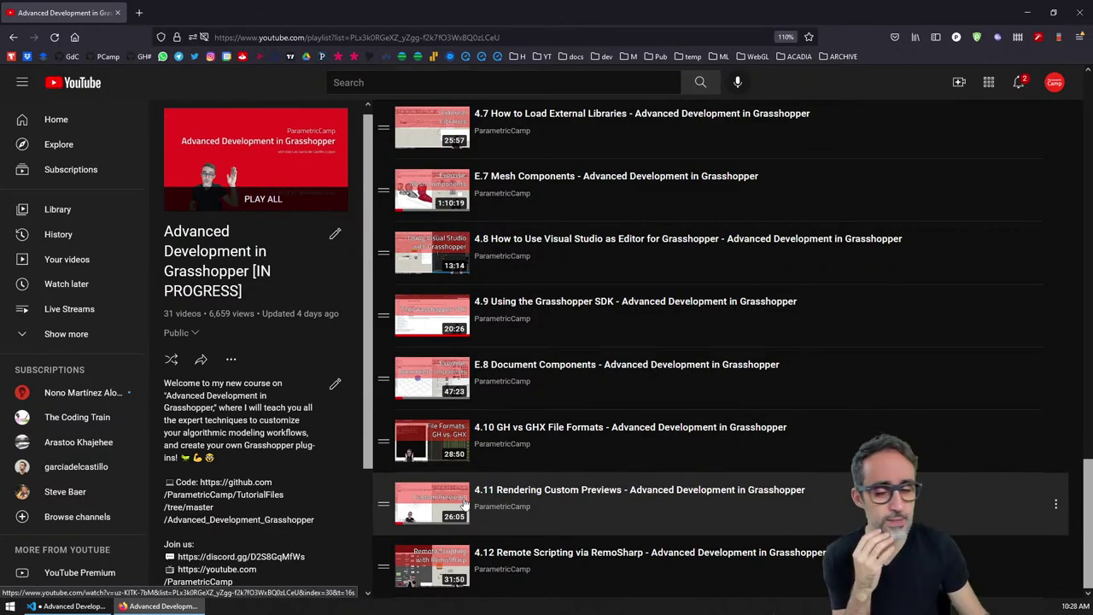
click(82, 606)
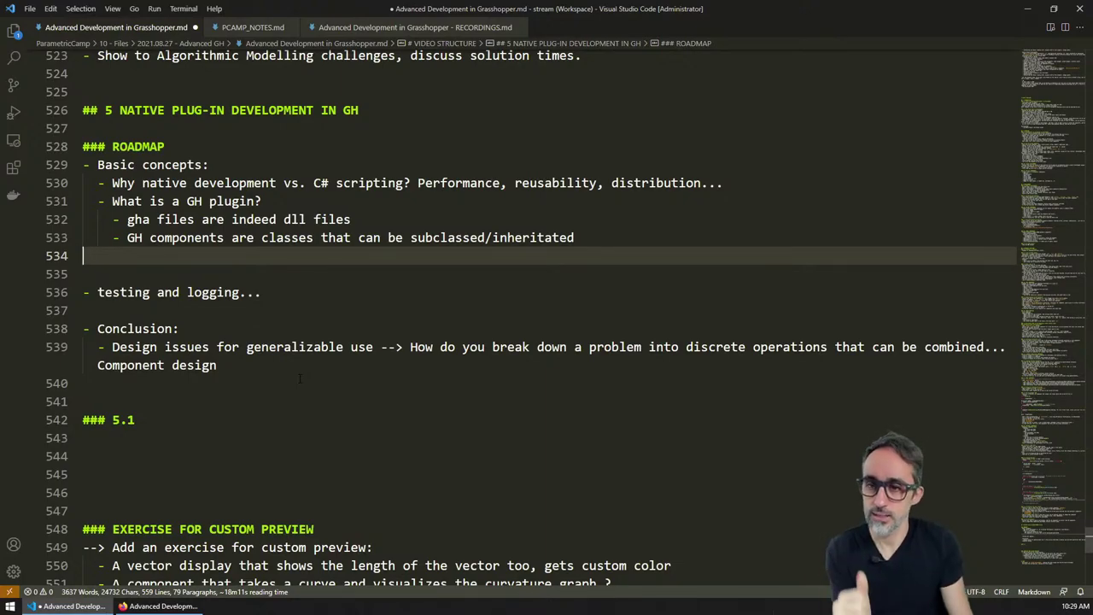
Start a new '- M' bullet on the empty line 534.
key(Up)
key(Up)
key(Up)
key(Up)
key(Up)
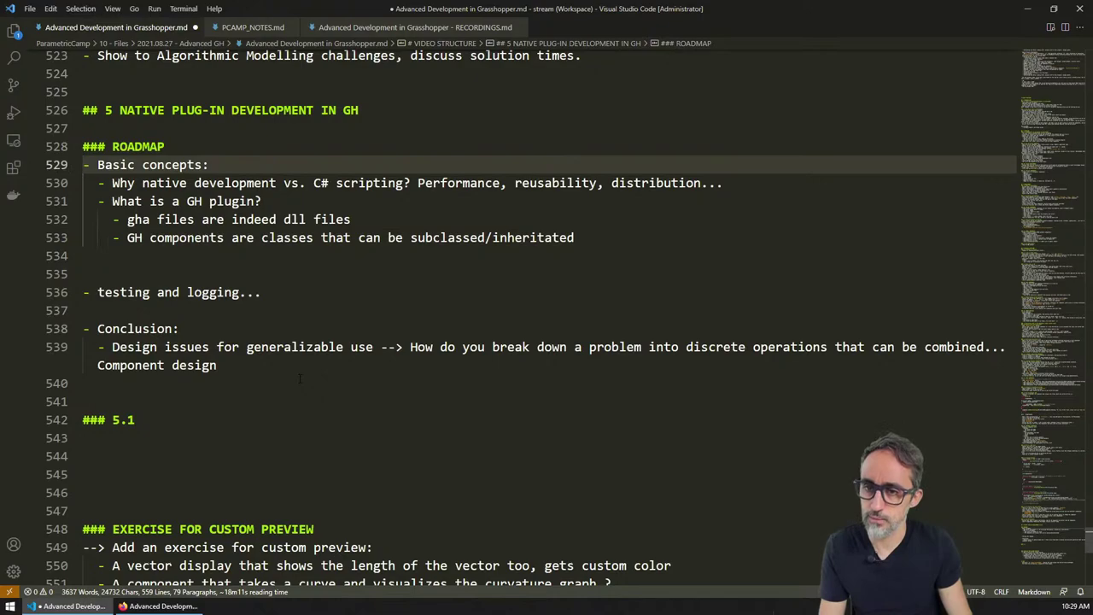
key(Down)
key(Down)
key(Down)
key(Down)
key(Down)
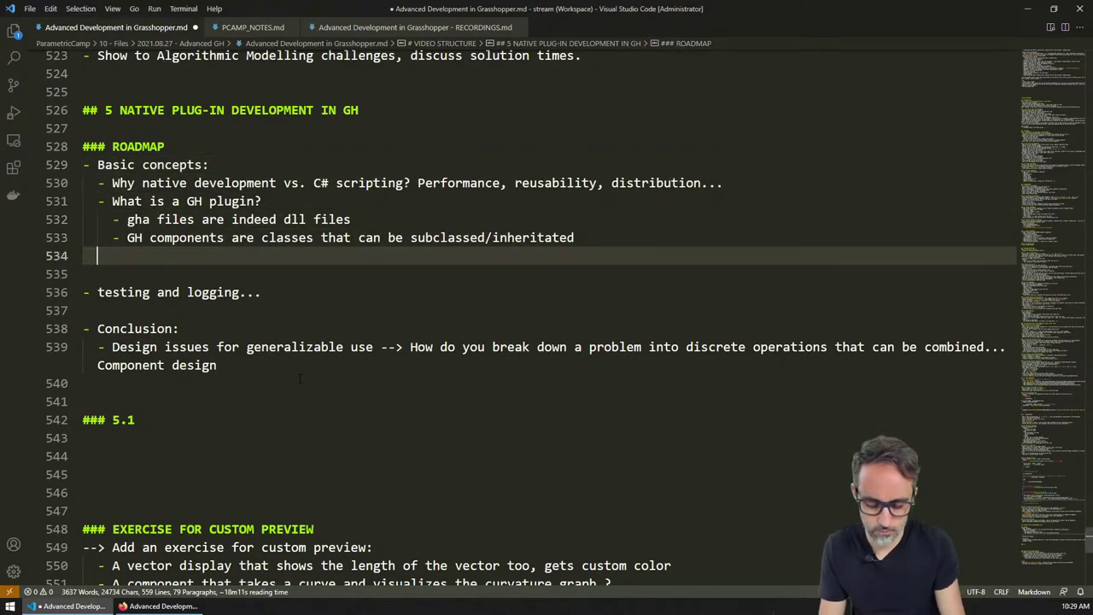
text(- Mo)
key(BackSpace)
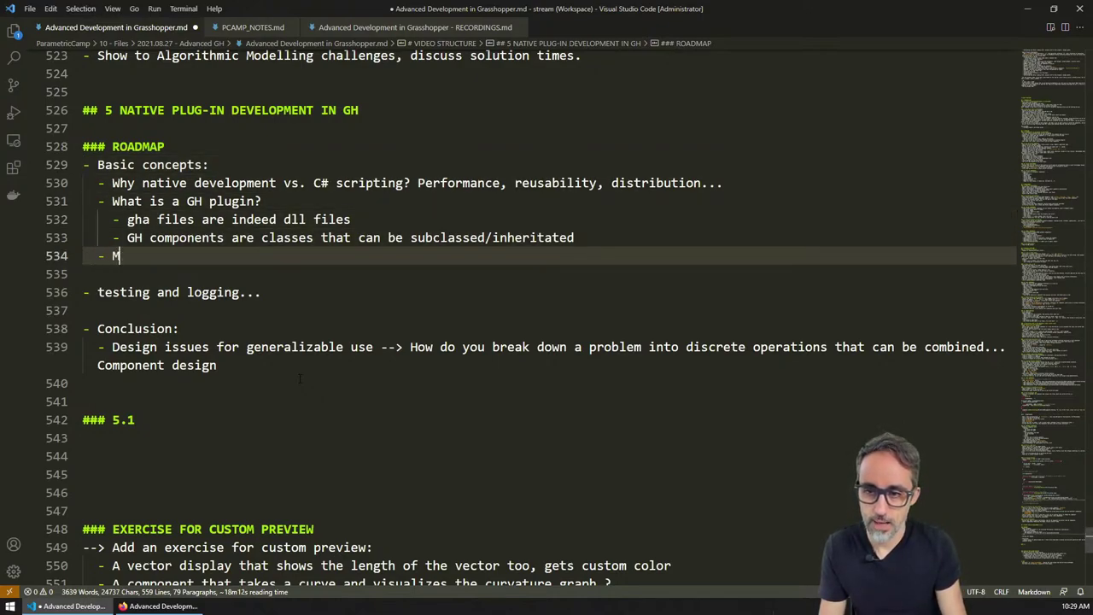
Add '--> for this section do not introduce new programming concepts that can be done in plain C# scripting' under ROADMAP.
key(Up)
key(Up)
key(Up)
key(Up)
key(Up)
key(Up)
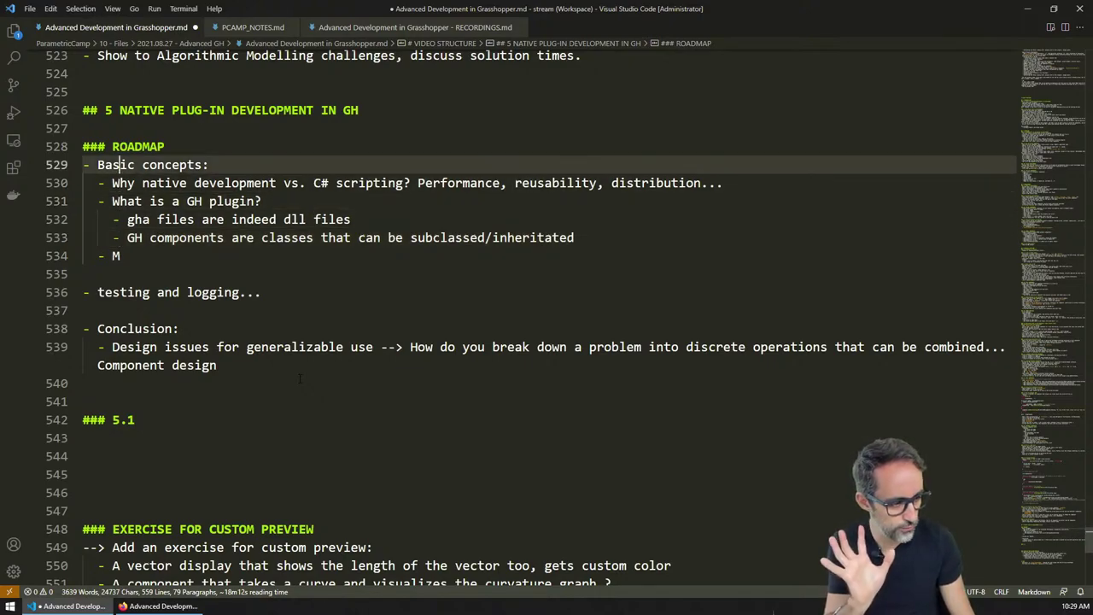
key(Down)
key(Home)
key(Return)
key(Up)
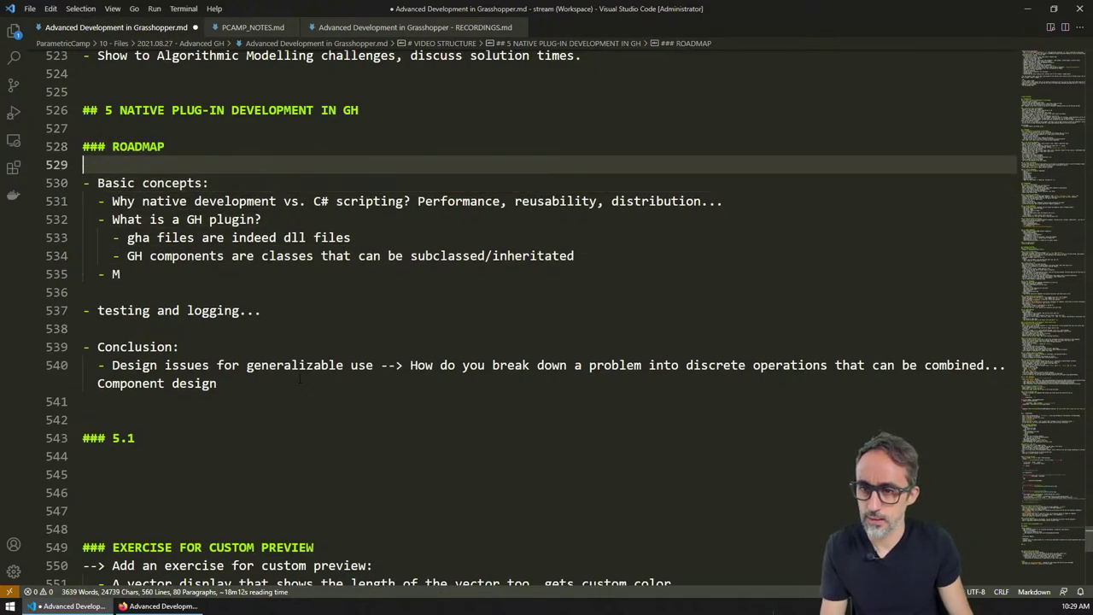
text(--> f)
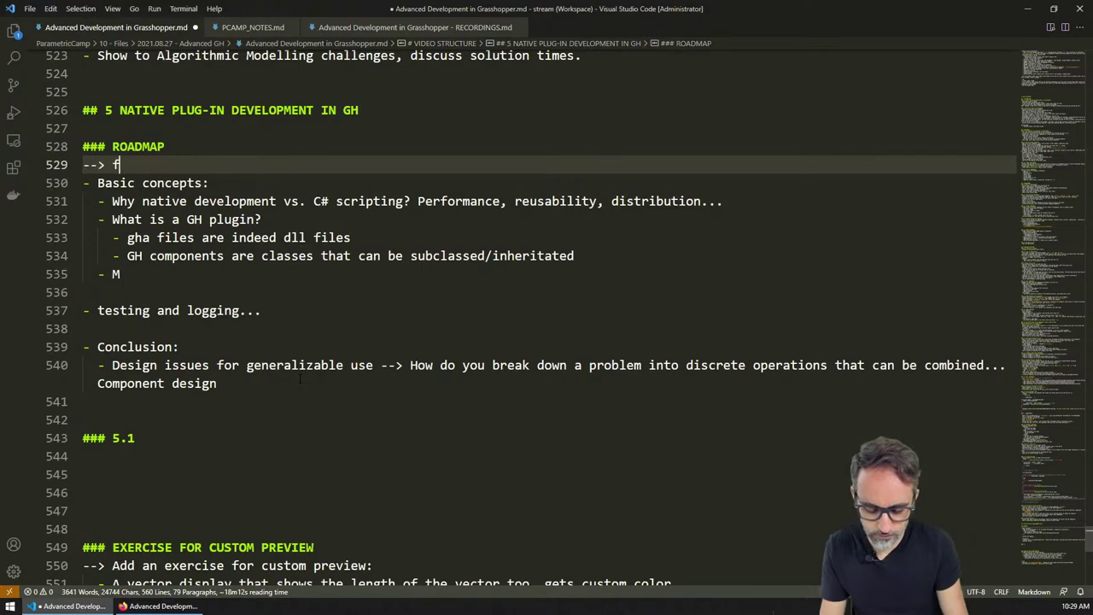
text(or this secti)
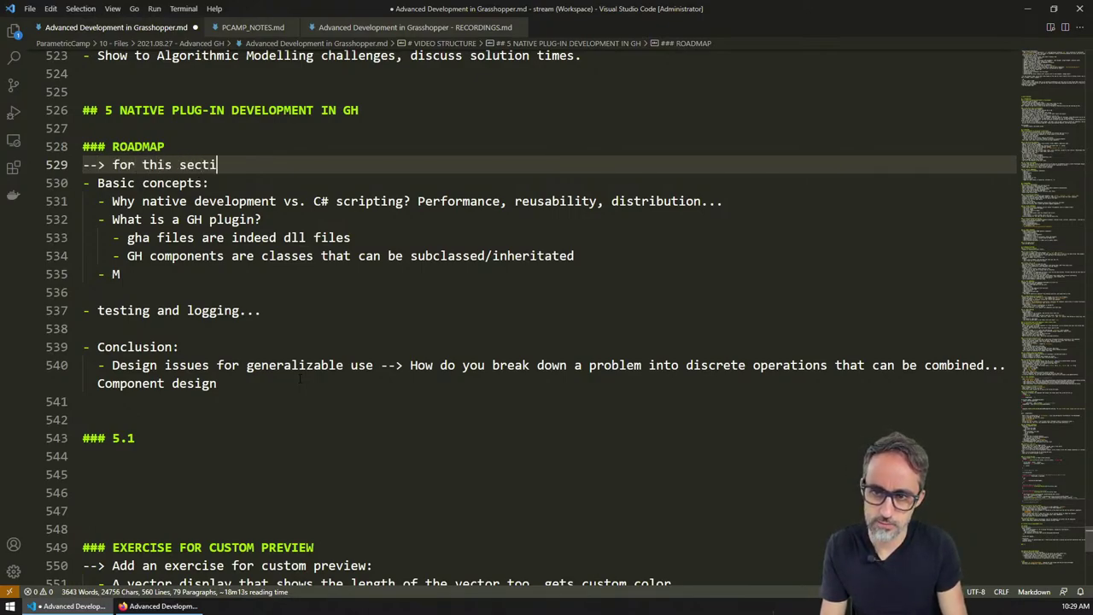
text(on s)
key(BackSpace)
text(do no)
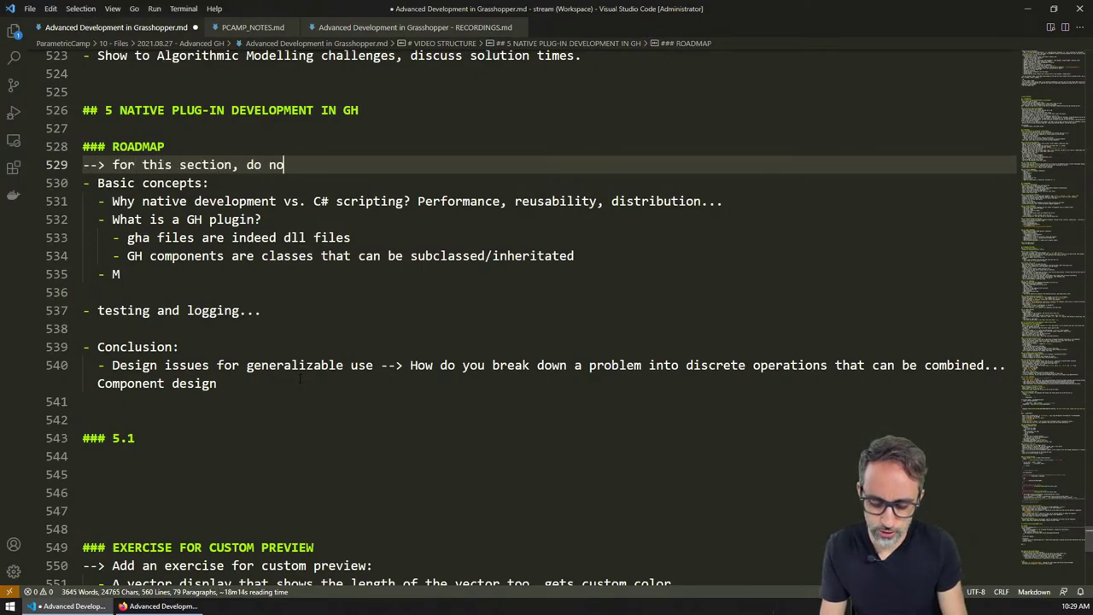
text(t introduce new )
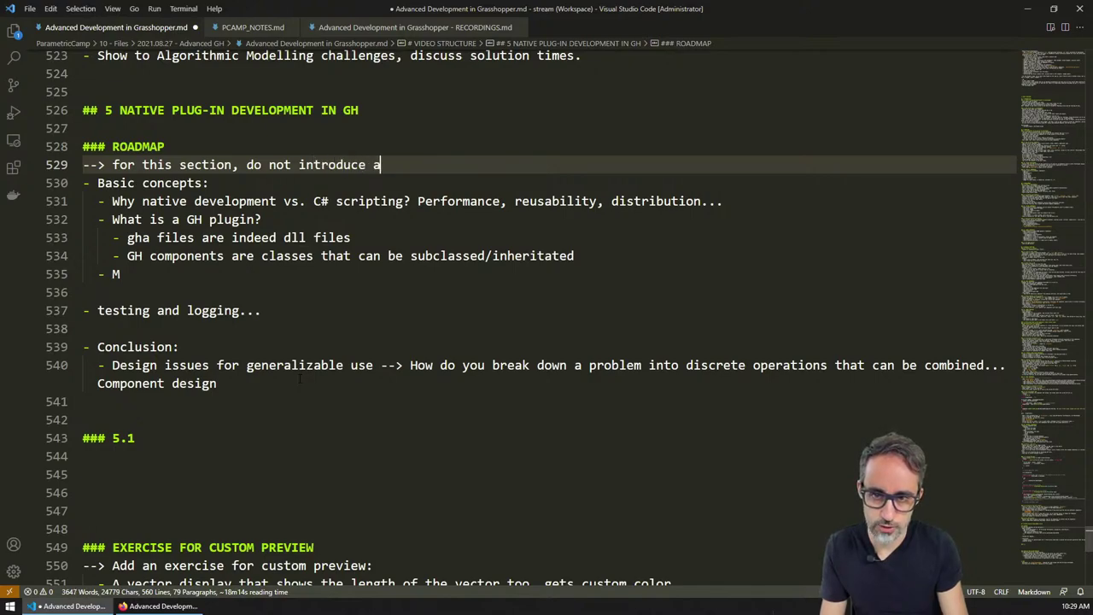
text(program)
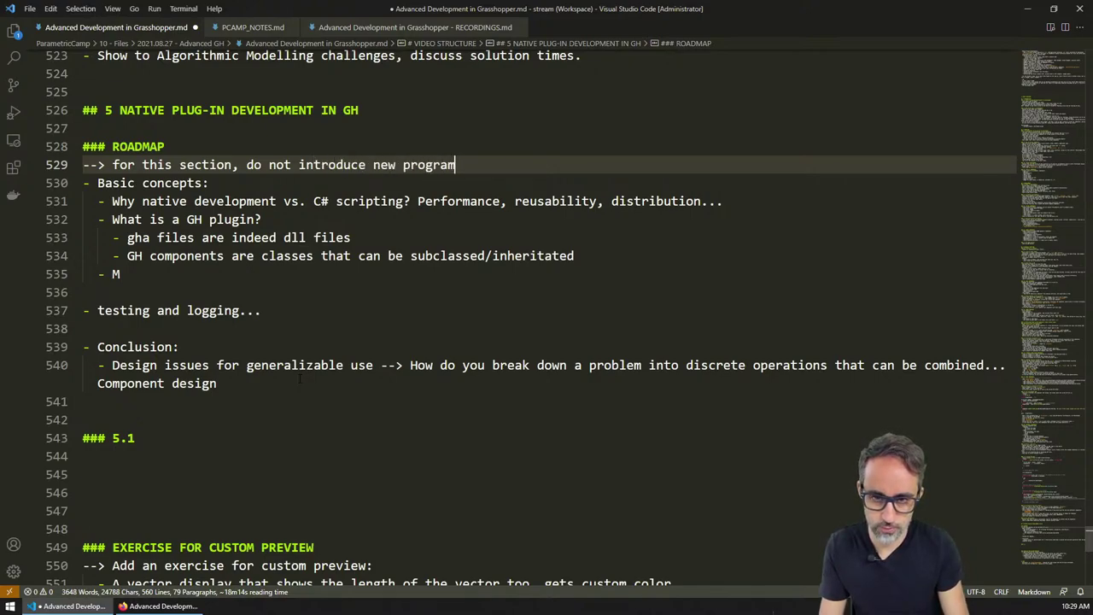
text(ming concepts that can)
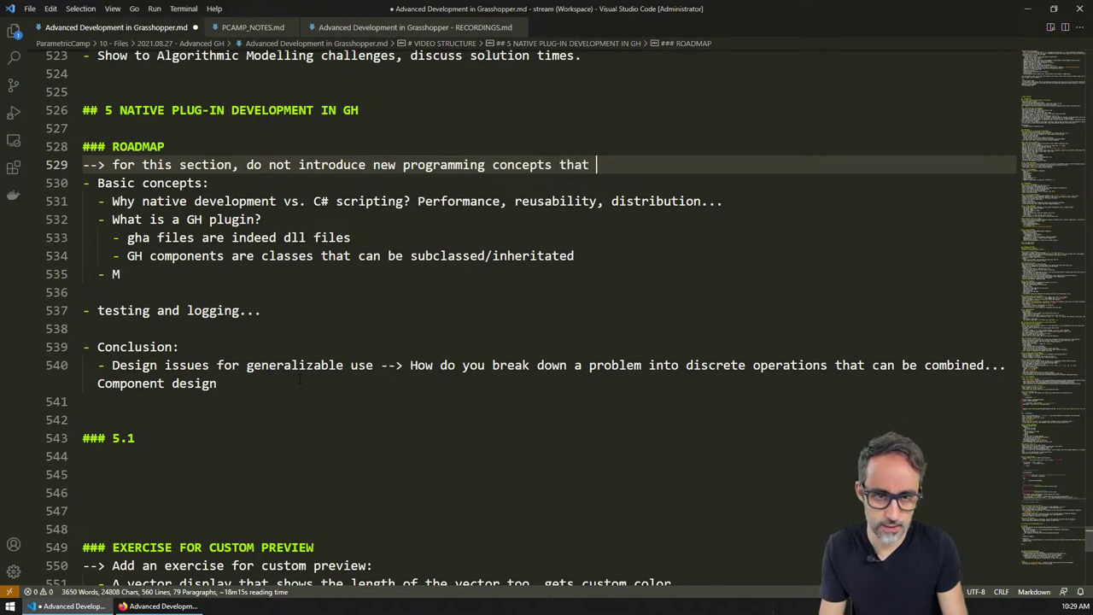
key(BackSpace)
key(BackSpace)
key(BackSpace)
text(can )
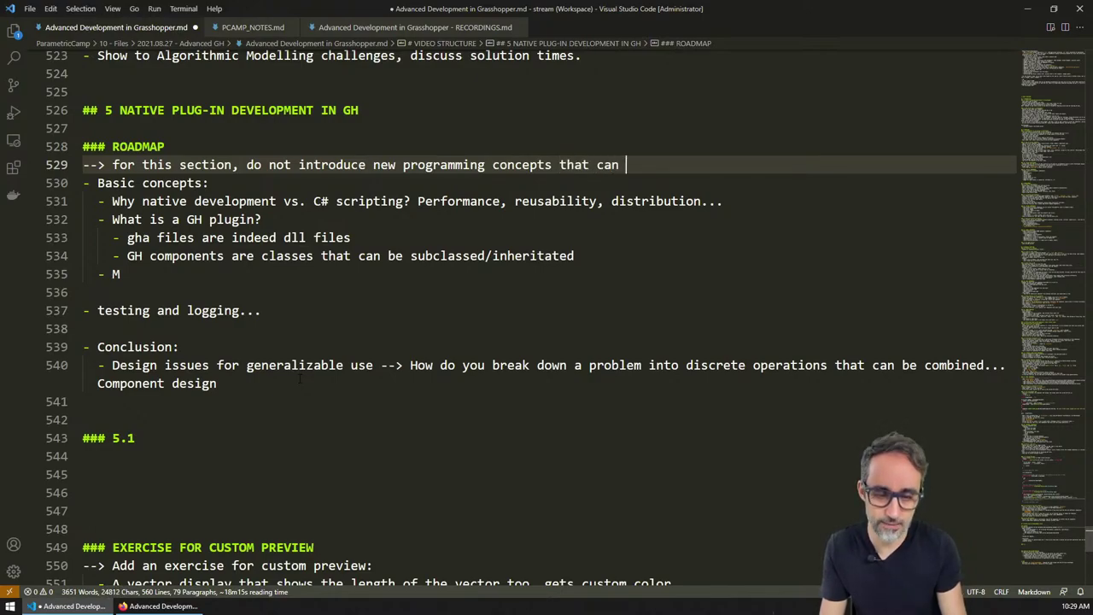
text(be done in pla)
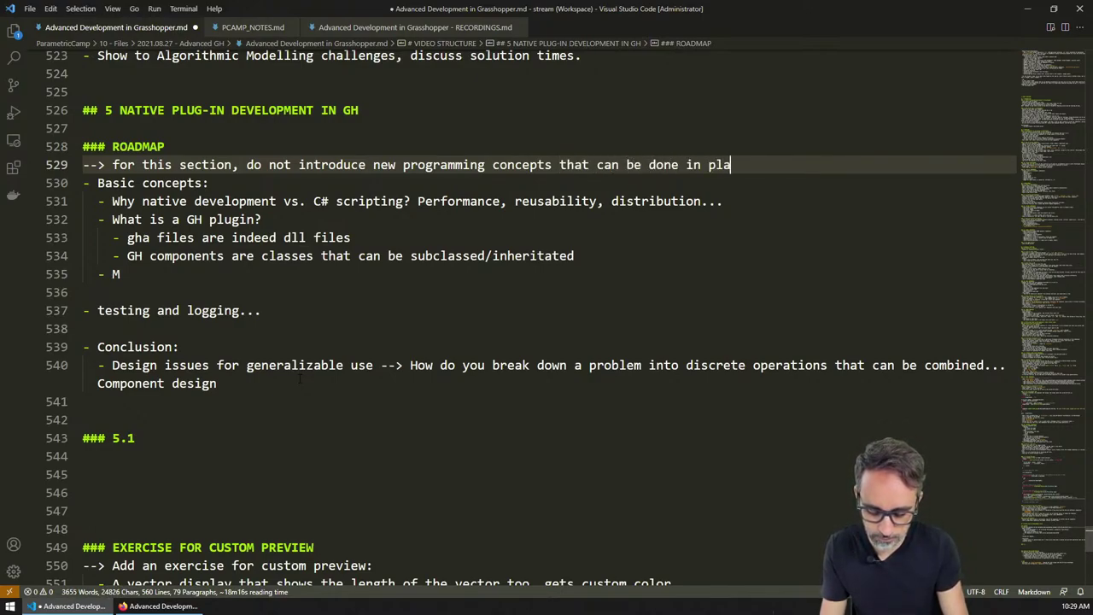
text(in C# scripting)
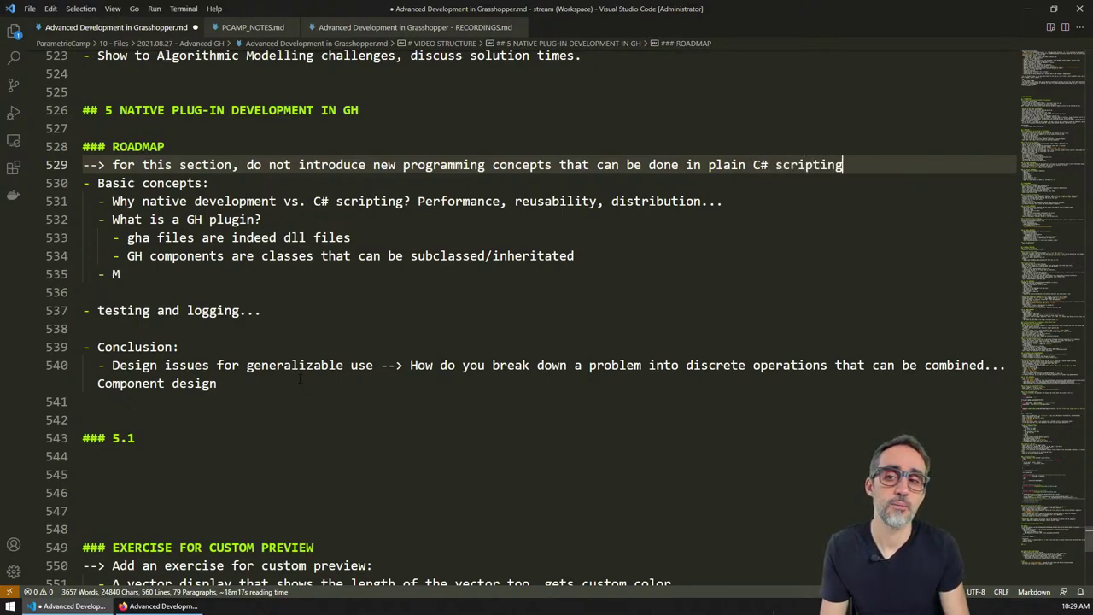
key(Return)
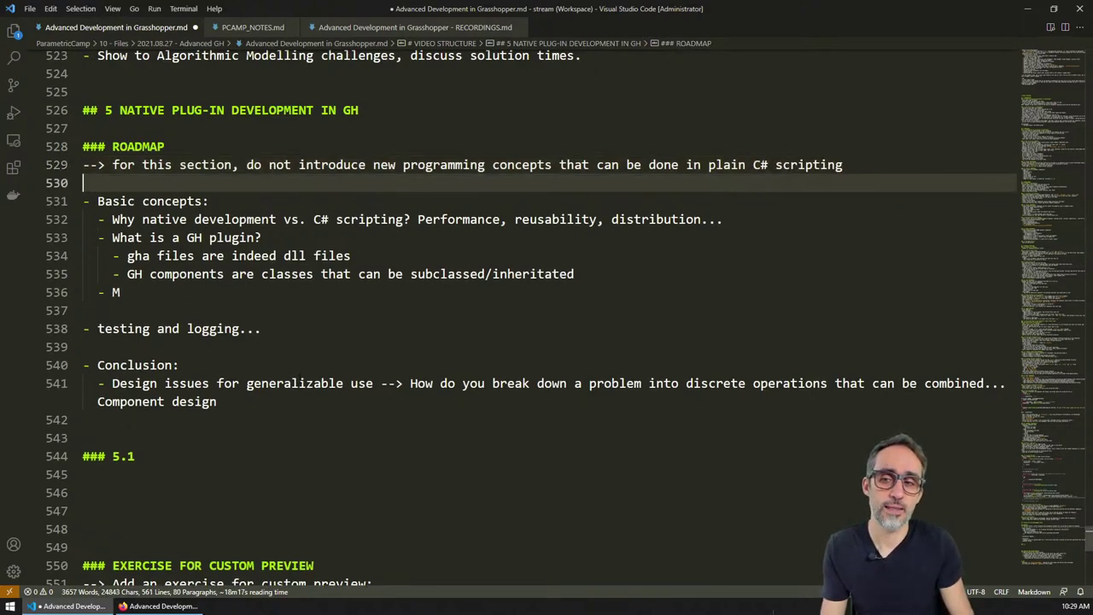
key(Up)
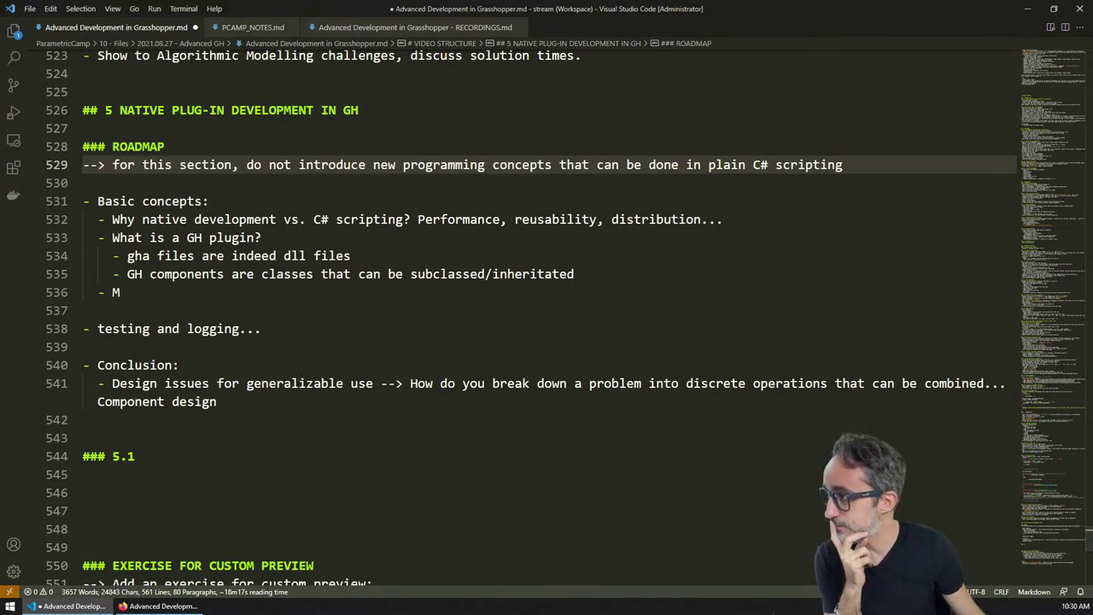
Close File Explorer and the earlier VLC clips, including kinectDemo, leaving the 'record' clip playing.
key(super+e)
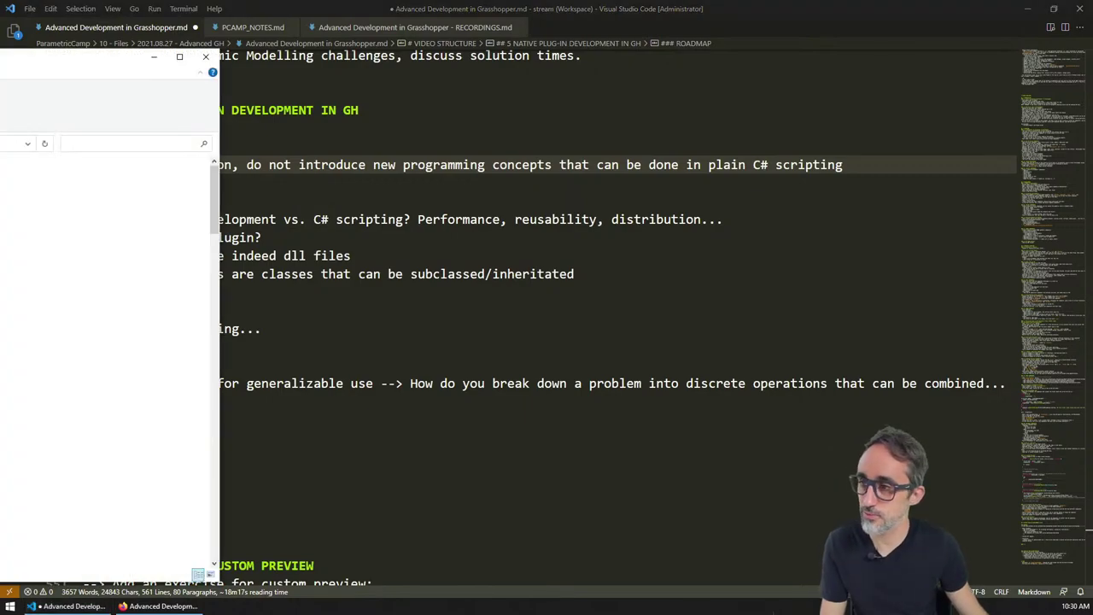
key(alt+F4)
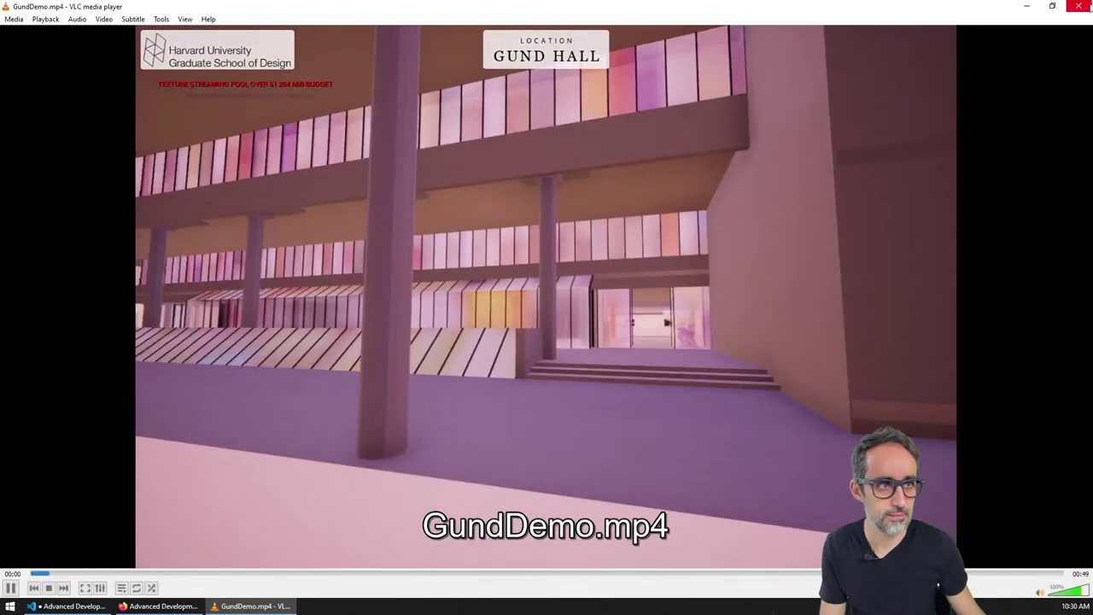
click(1087, 7)
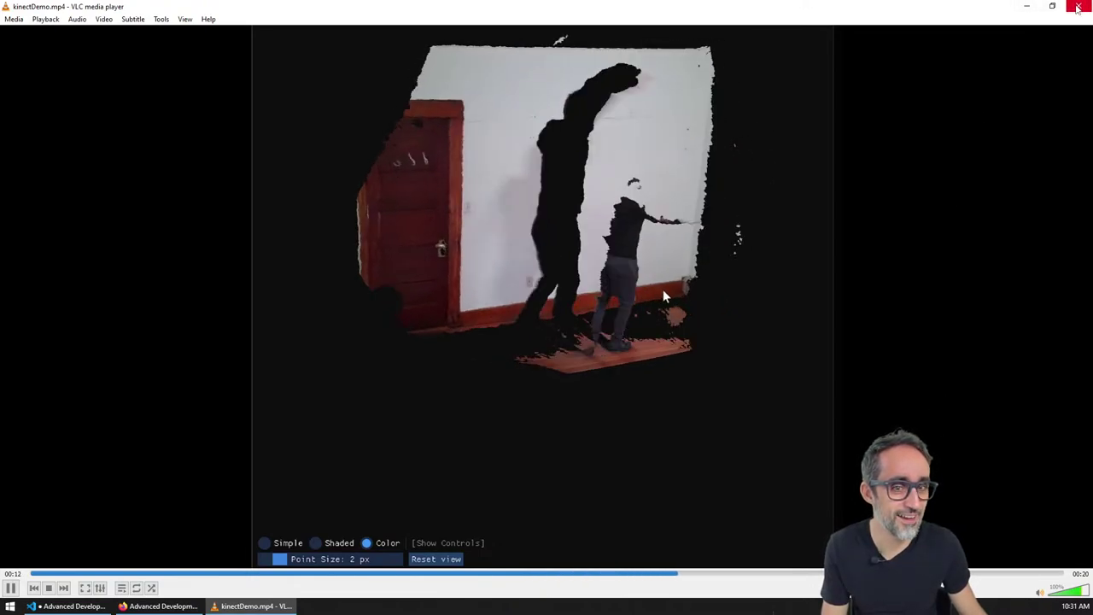
key(ctrl+q)
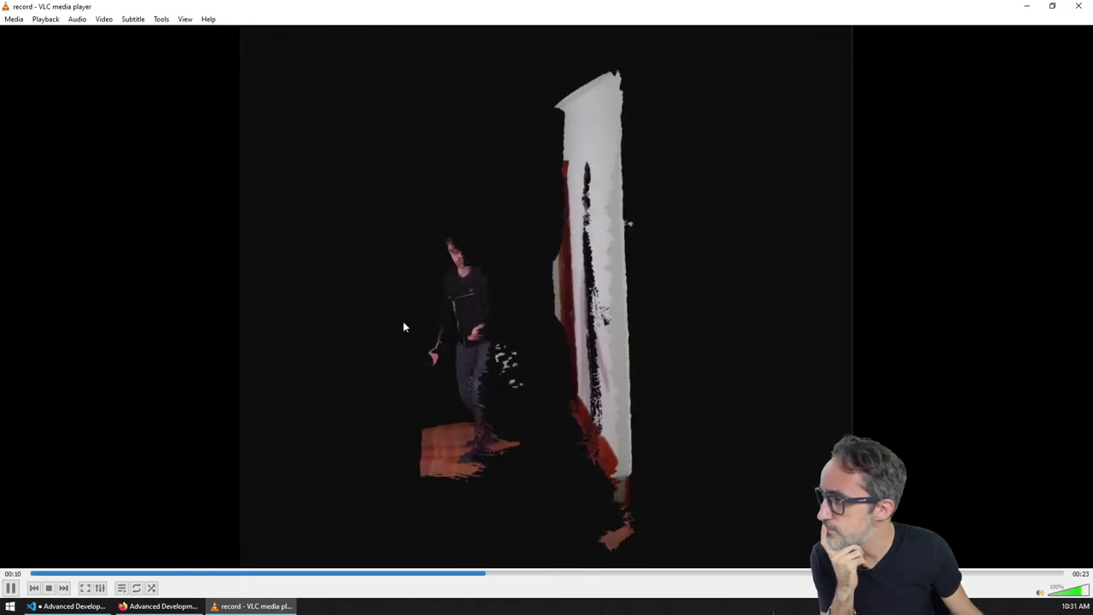
Skip past the point-cloud clip and close VLC to return to the VS Code notes.
key(n)
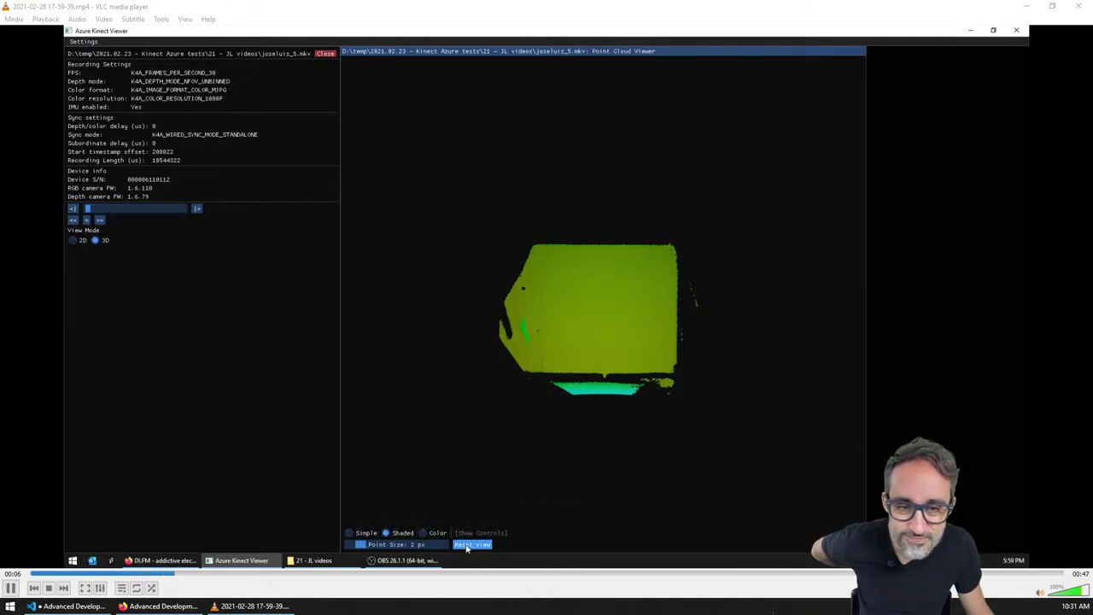
click(1078, 6)
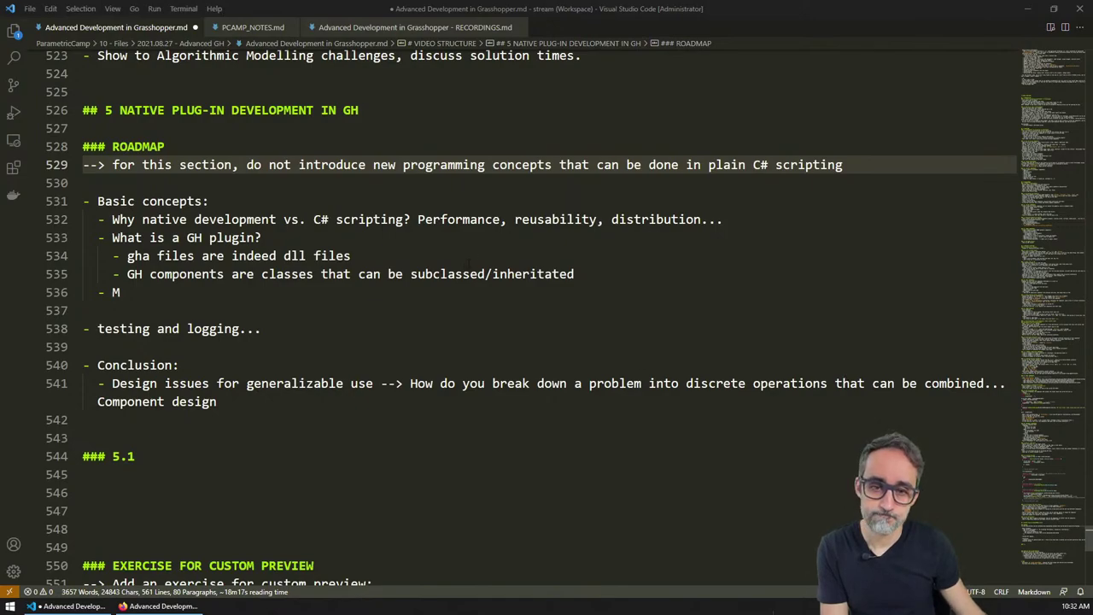
Add '--> stick to native dev specific topics' below the no-new-concepts guideline on line 529.
click(446, 291)
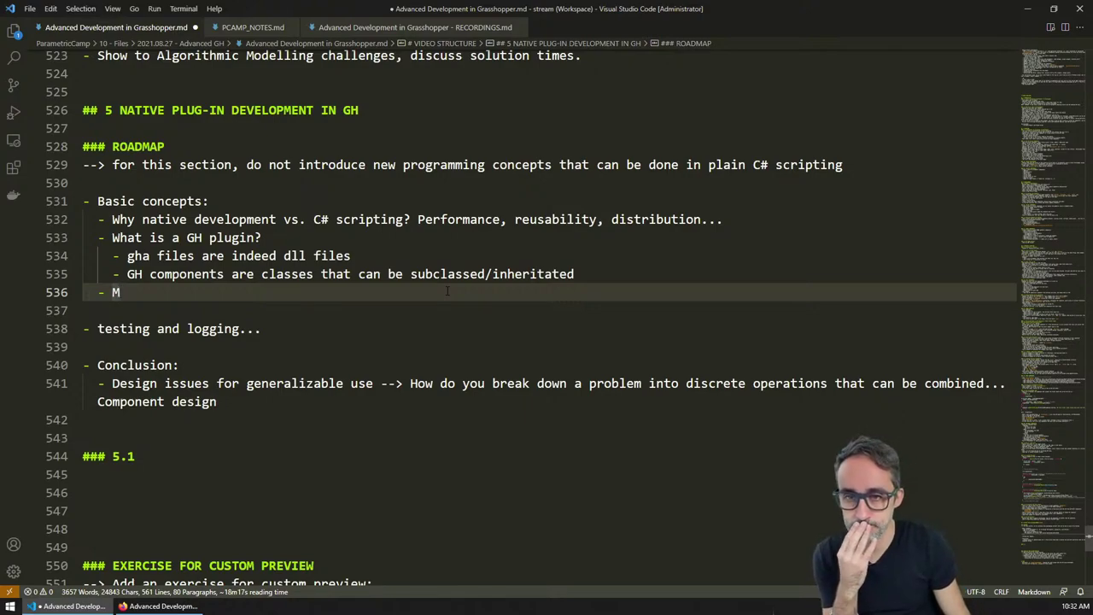
key(Up)
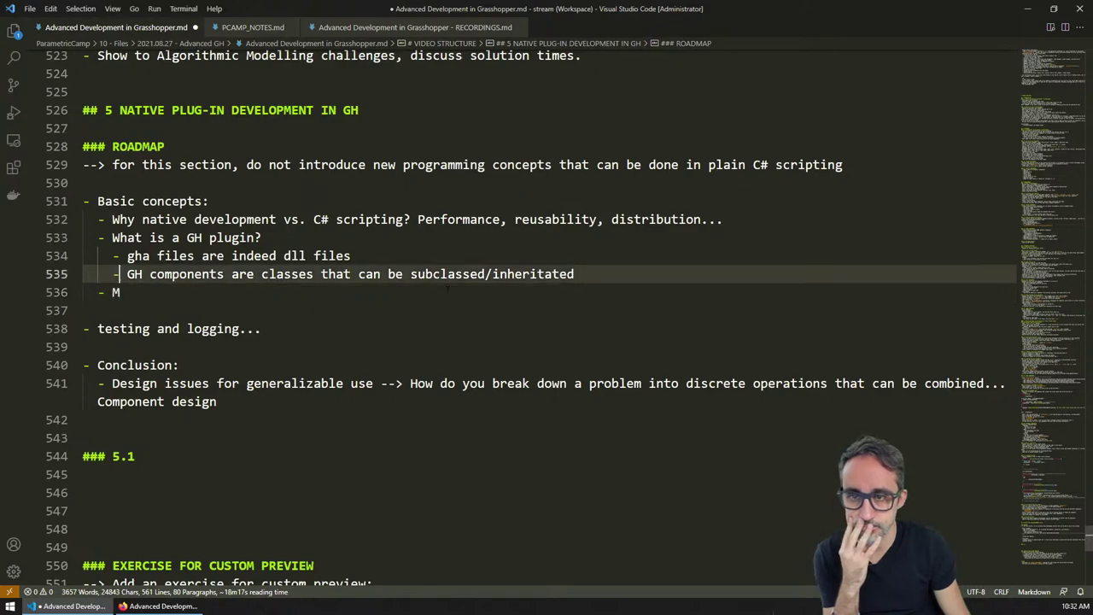
key(Up)
key(Up)
key(Up)
key(Up)
key(Up)
key(Up)
key(End)
key(Return)
text(--)
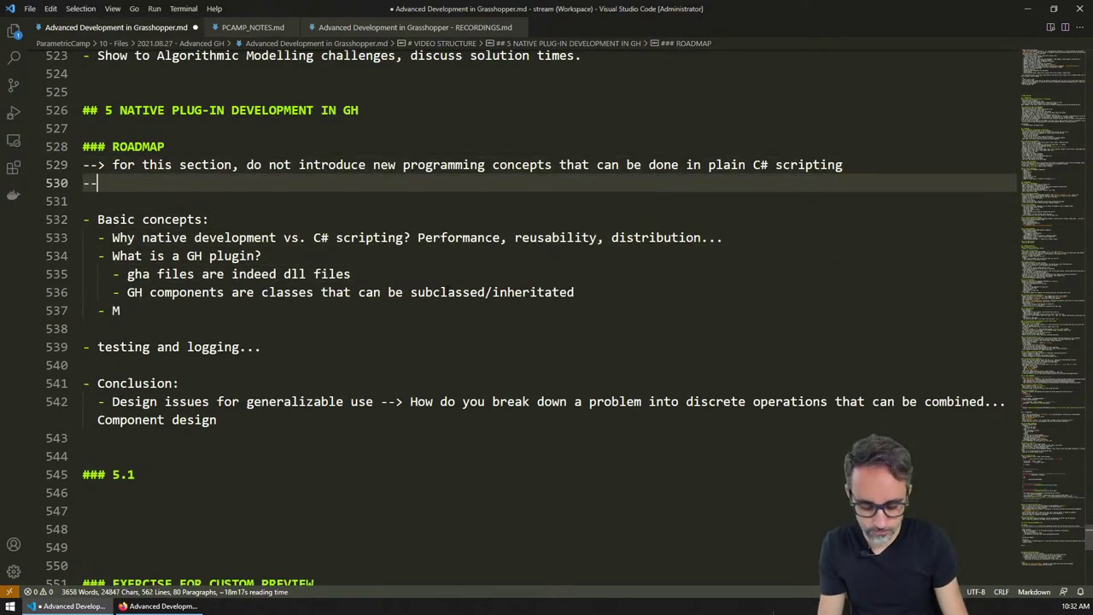
text(> stick)
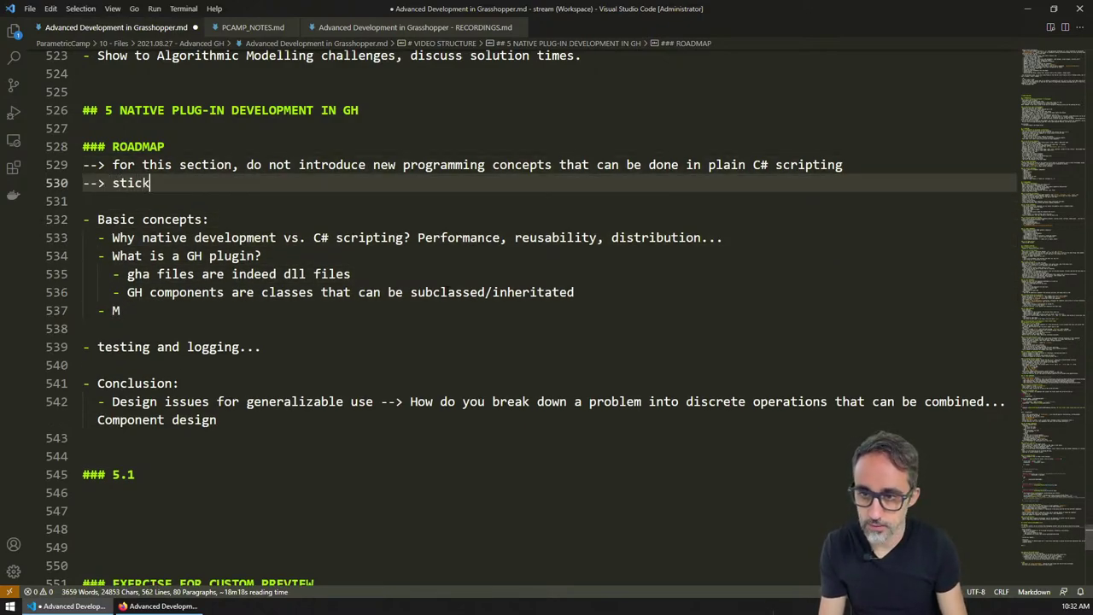
text( to )
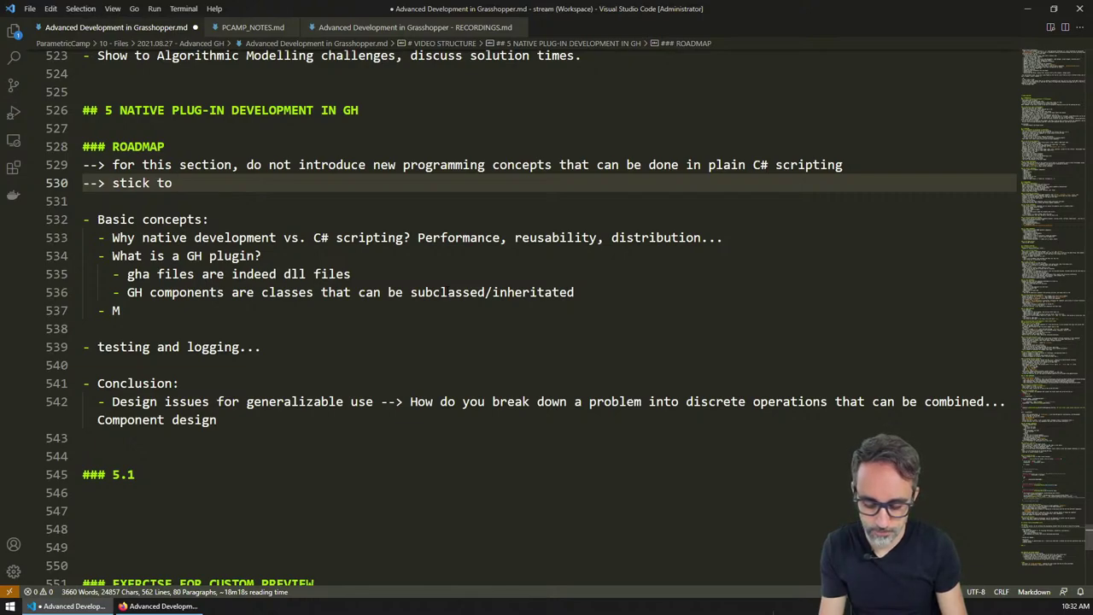
text(native dev)
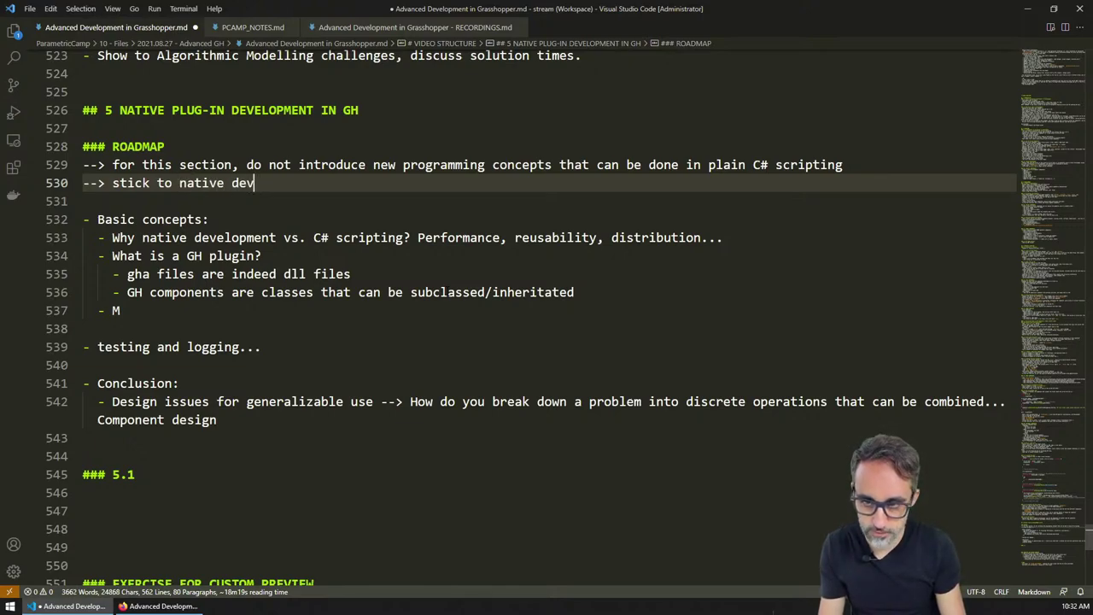
text( specific t)
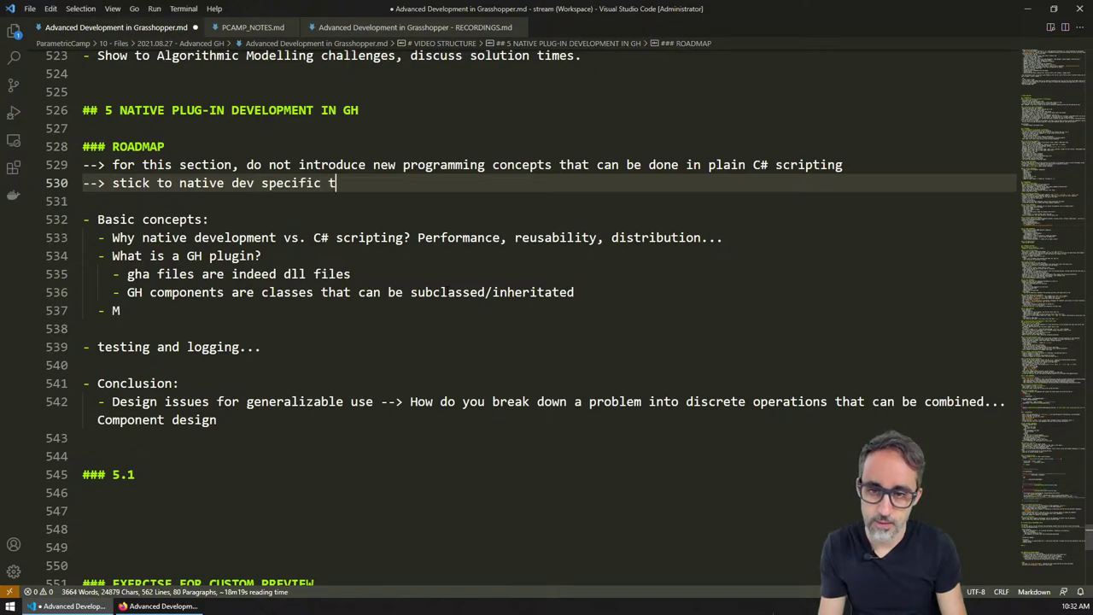
text(opics)
Open a new blank line after the 'M' bullet.
key(Down)
key(Down)
key(Down)
key(Down)
key(Down)
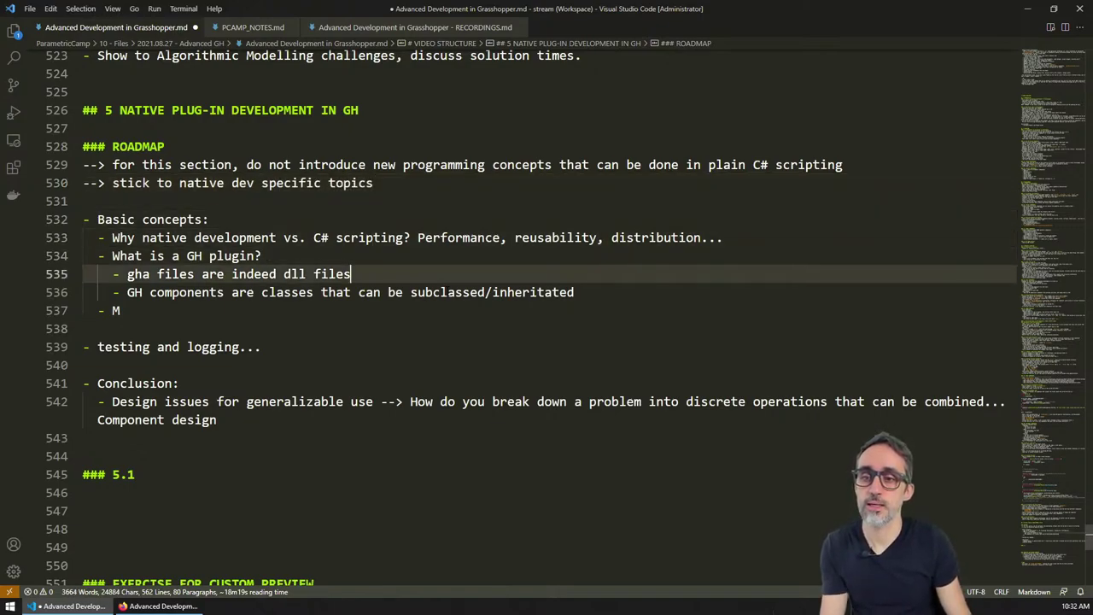
key(Down)
key(Down)
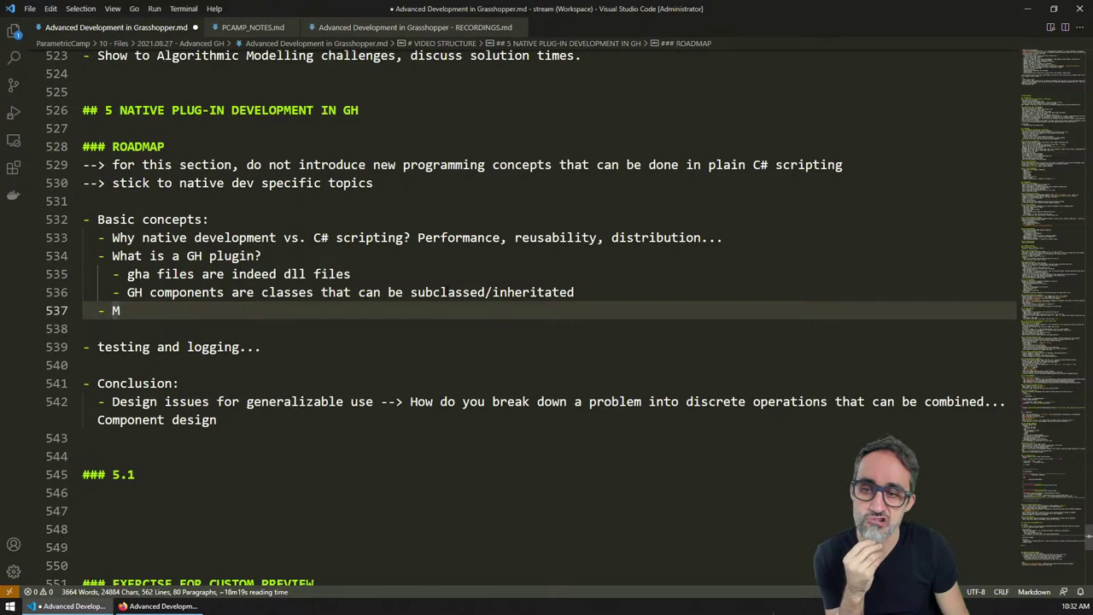
key(Return)
key(Return)
Insert a '- Dev:' item after the '- M' line with an empty indented sub-bullet beneath it.
text(-)
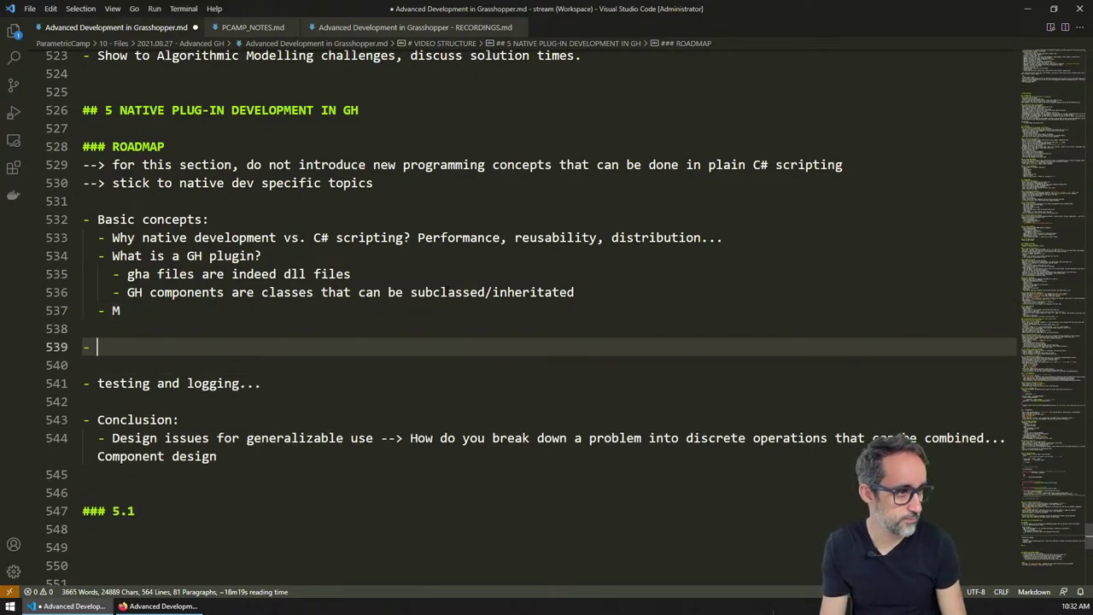
click(82, 328)
click(121, 310)
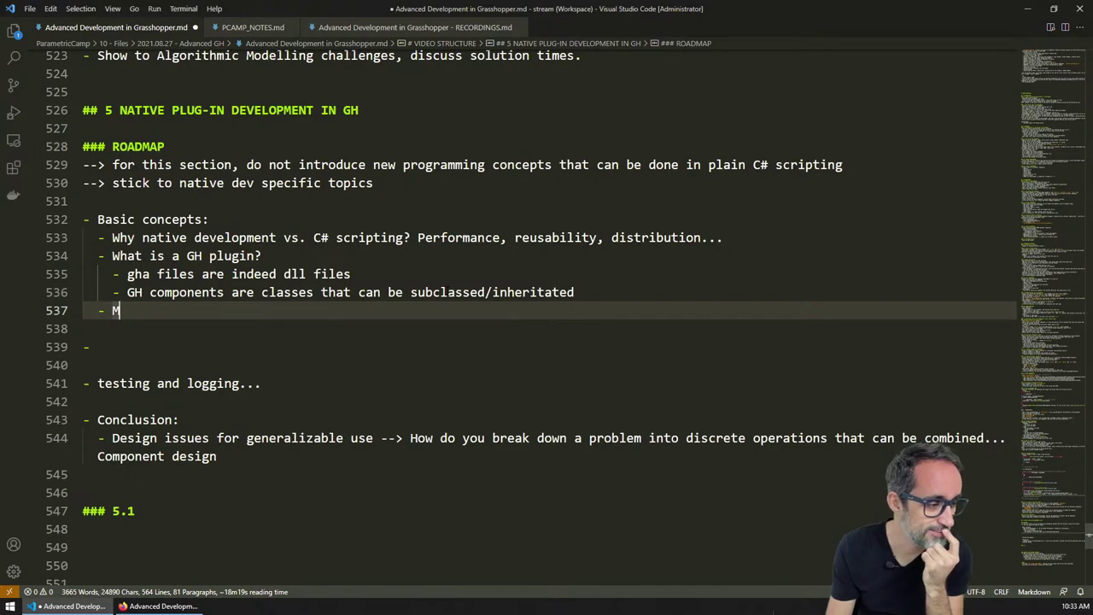
click(97, 346)
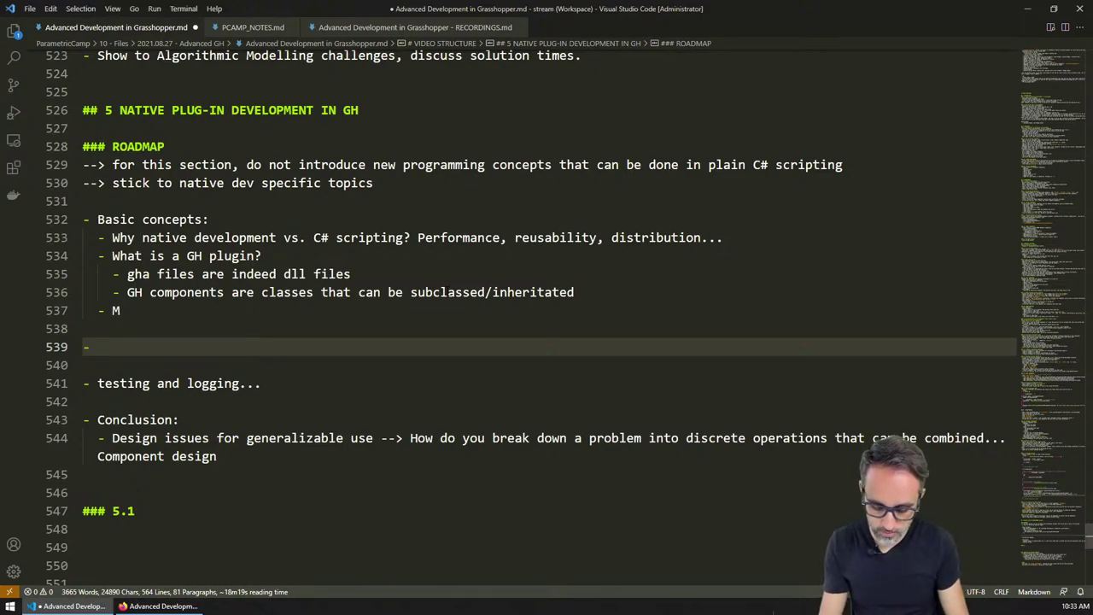
text(Dev:)
key(Return)
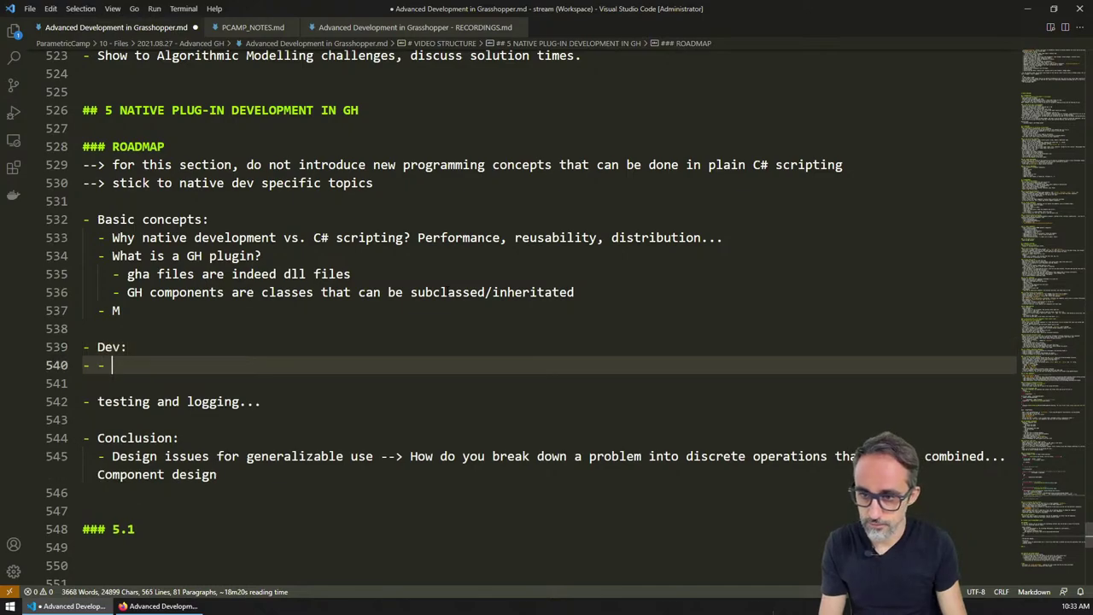
key(Tab)
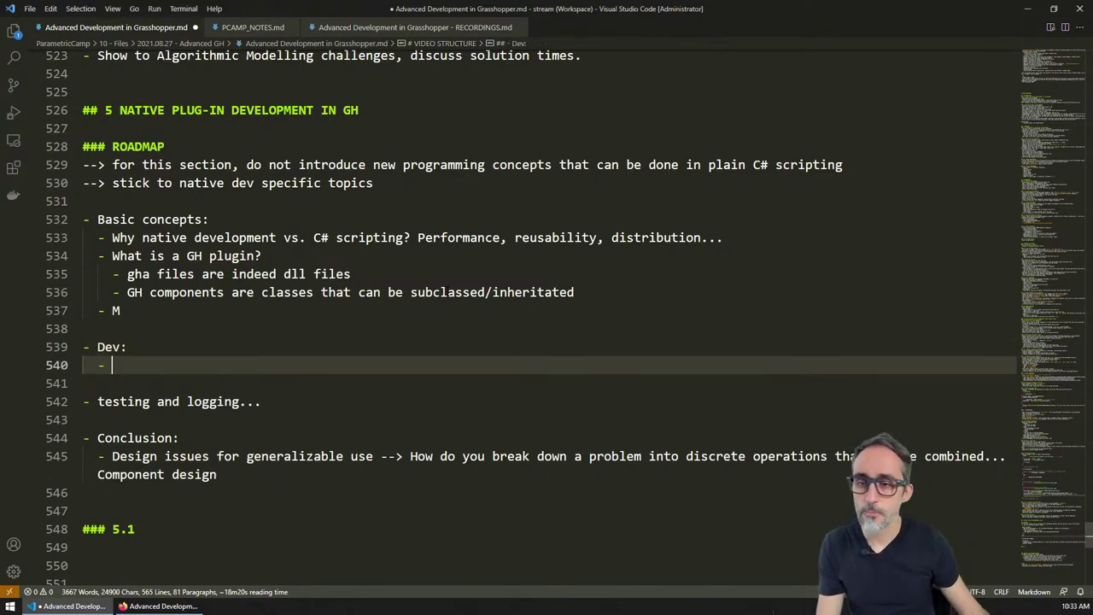
click(239, 310)
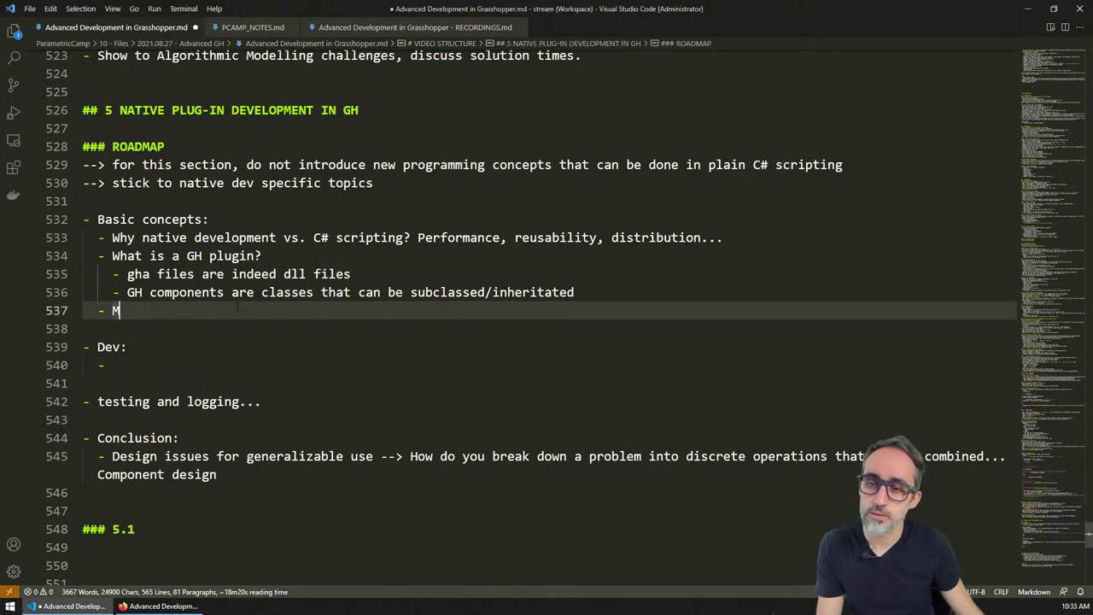
Add sub-items 'When paced in GH libraries folder, it get read by GH and added to the tabs' and 'Show an example of a VS project with a plugin'.
click(614, 291)
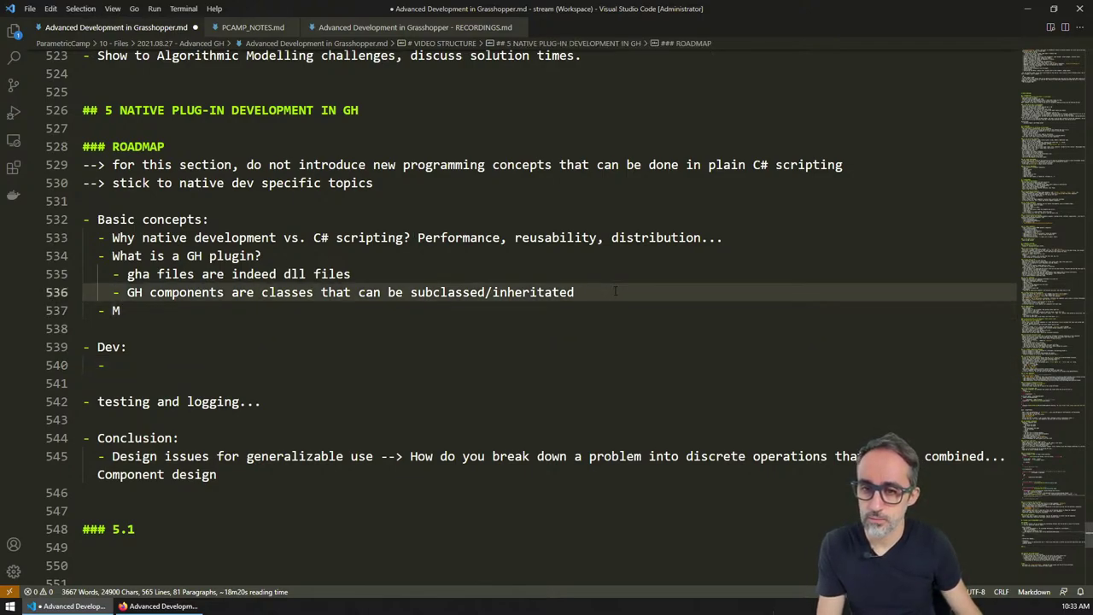
key(Return)
text(When pa)
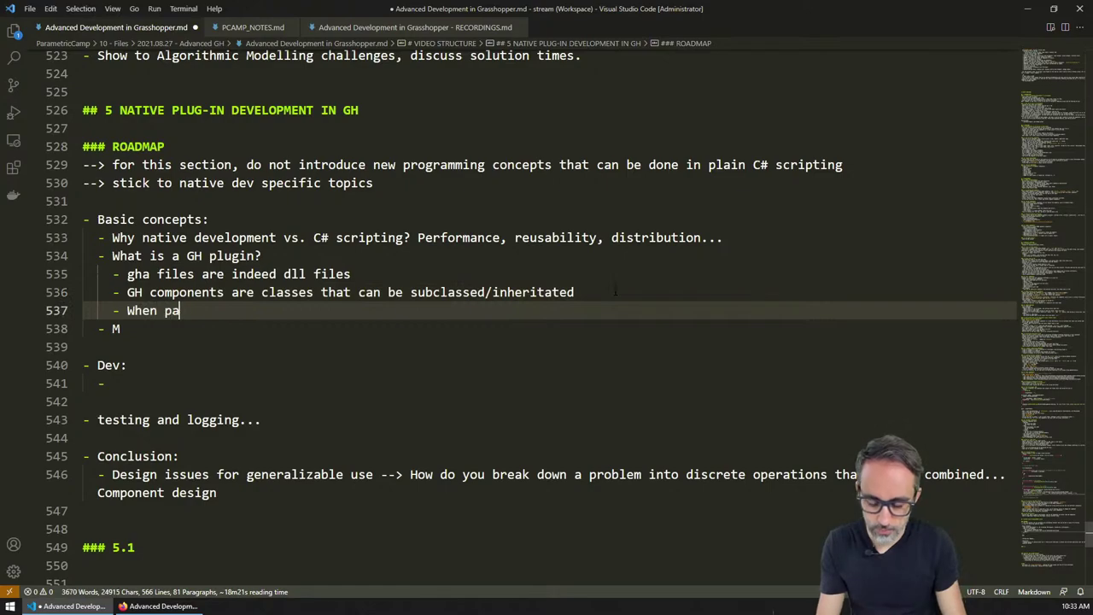
text(ced in )
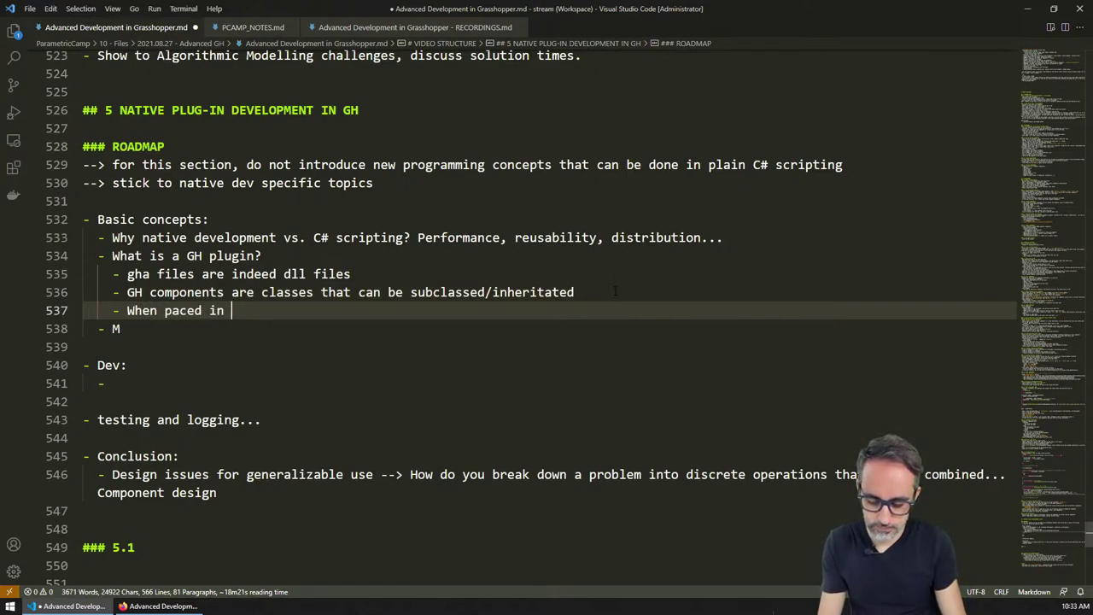
text(GH libraries folder)
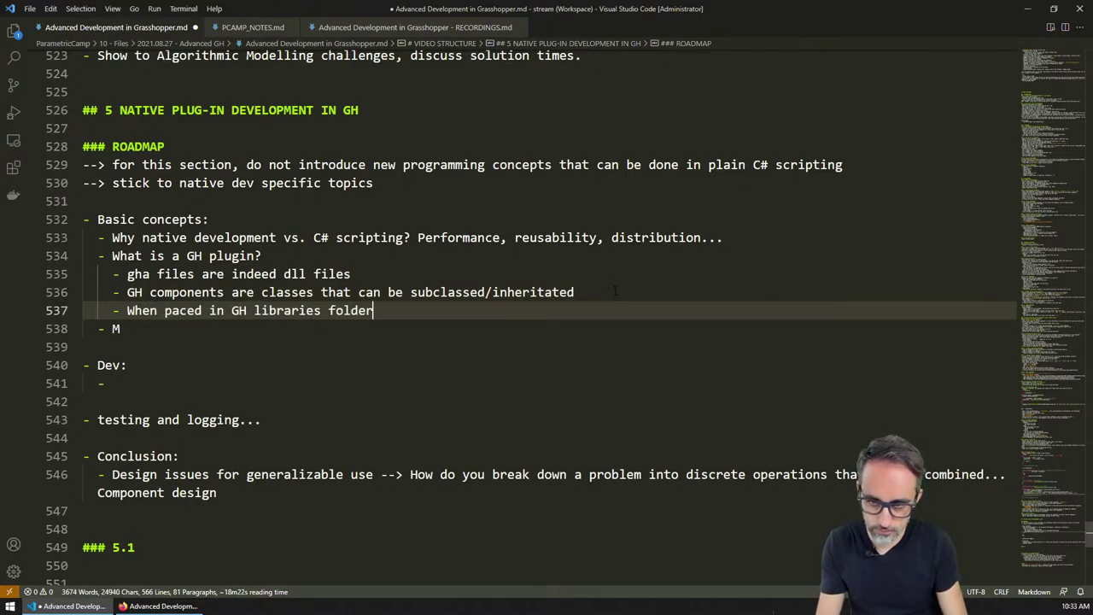
text(, it get read )
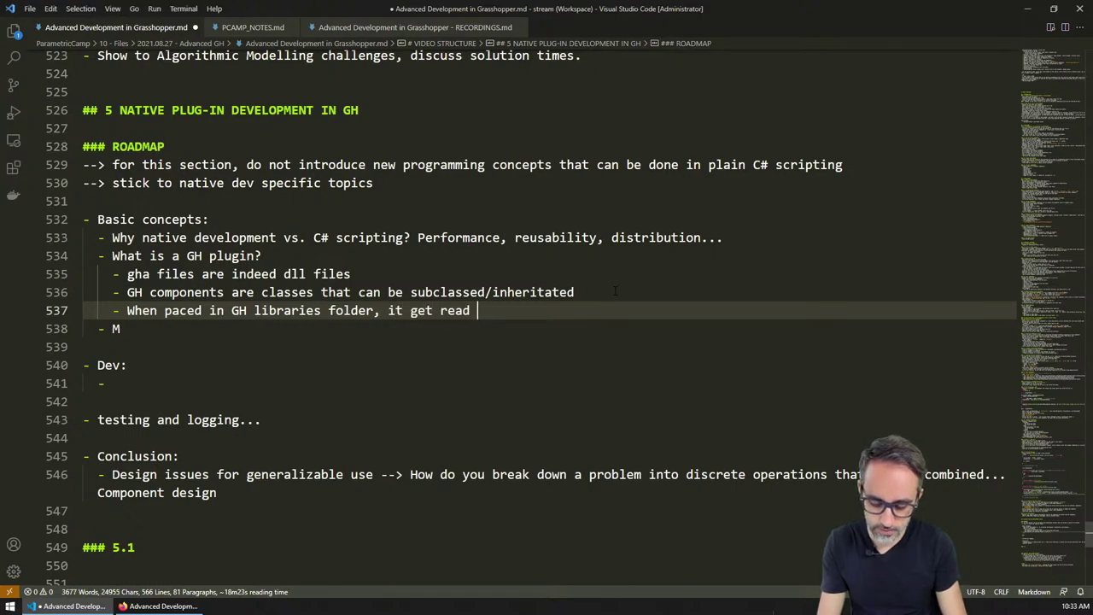
text(by GH and added)
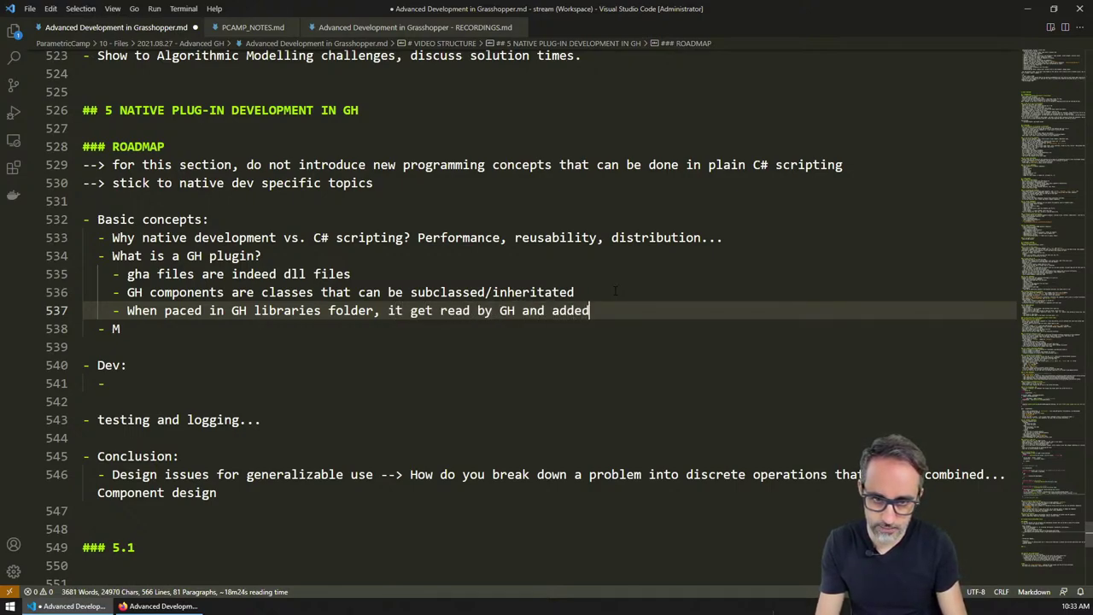
text( to the )
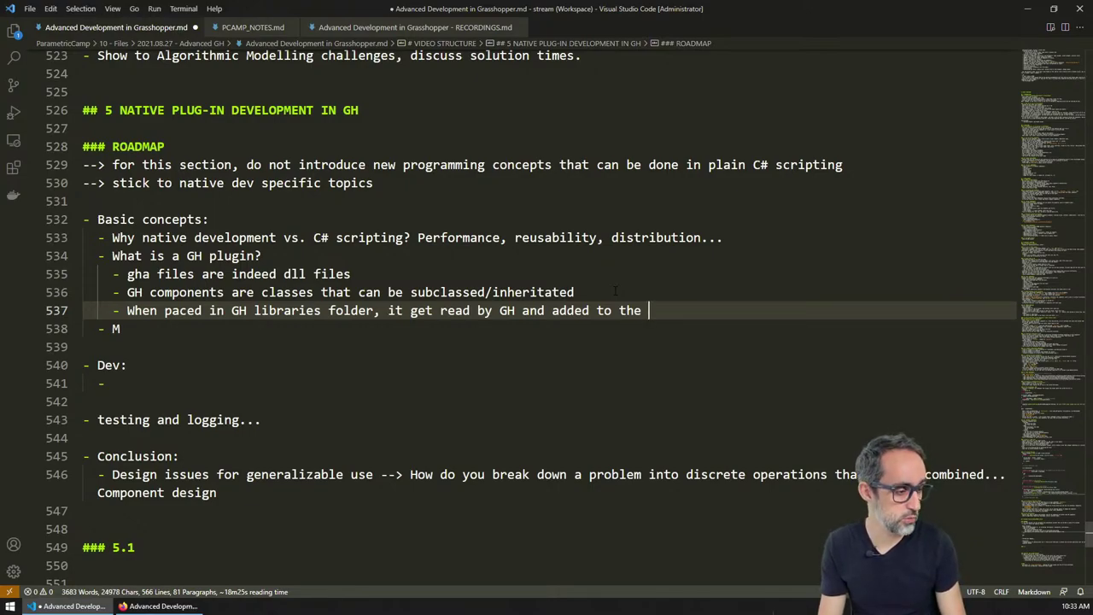
text(tabs)
key(Return)
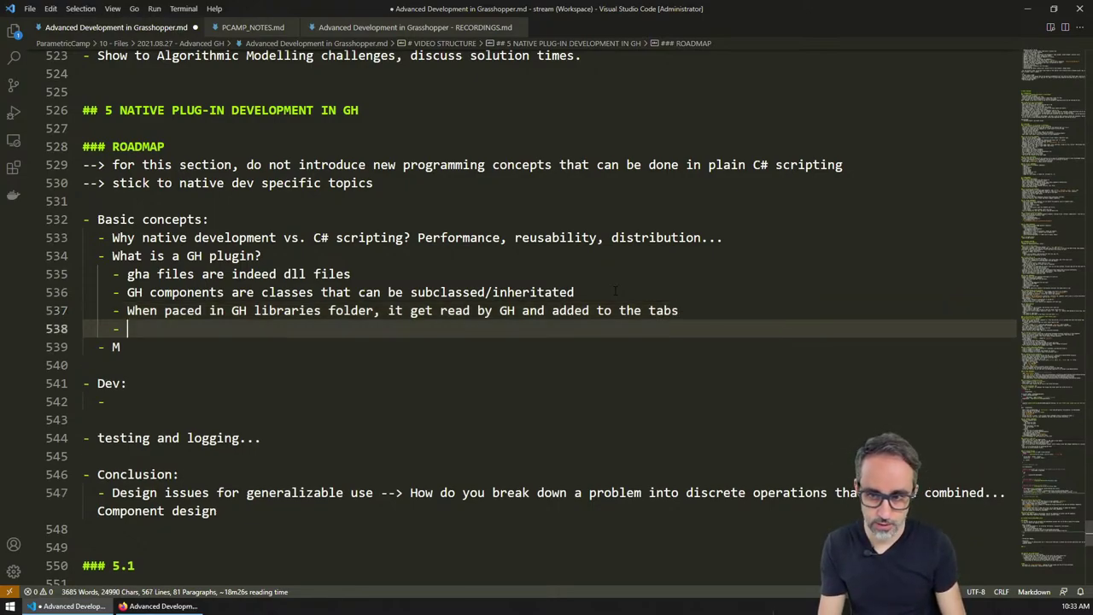
text(Show an exm)
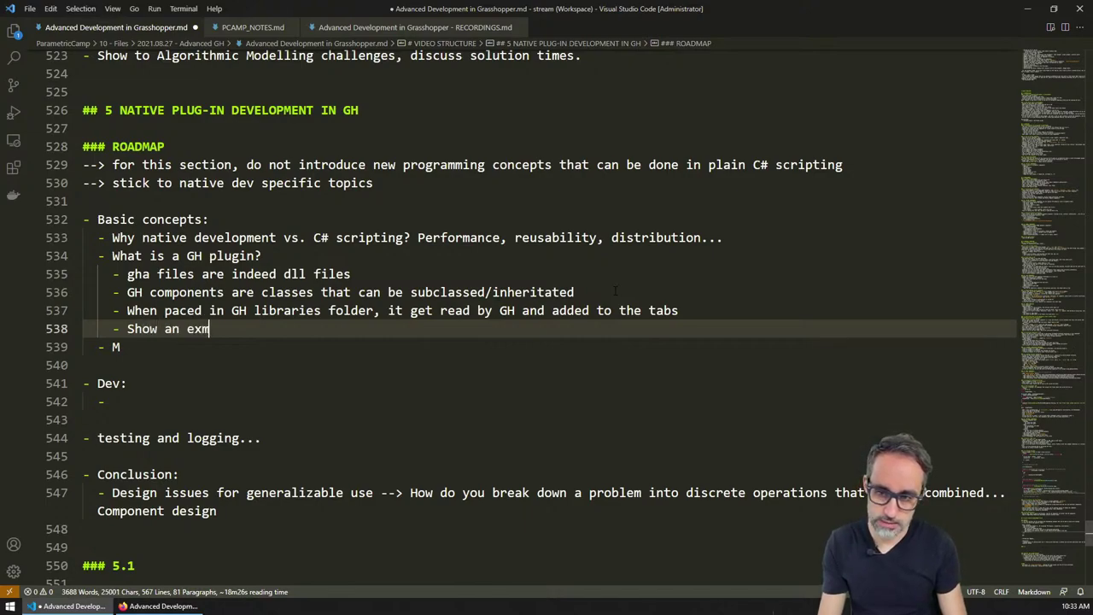
text(a)
key(BackSpace)
key(BackSpace)
text(ample )
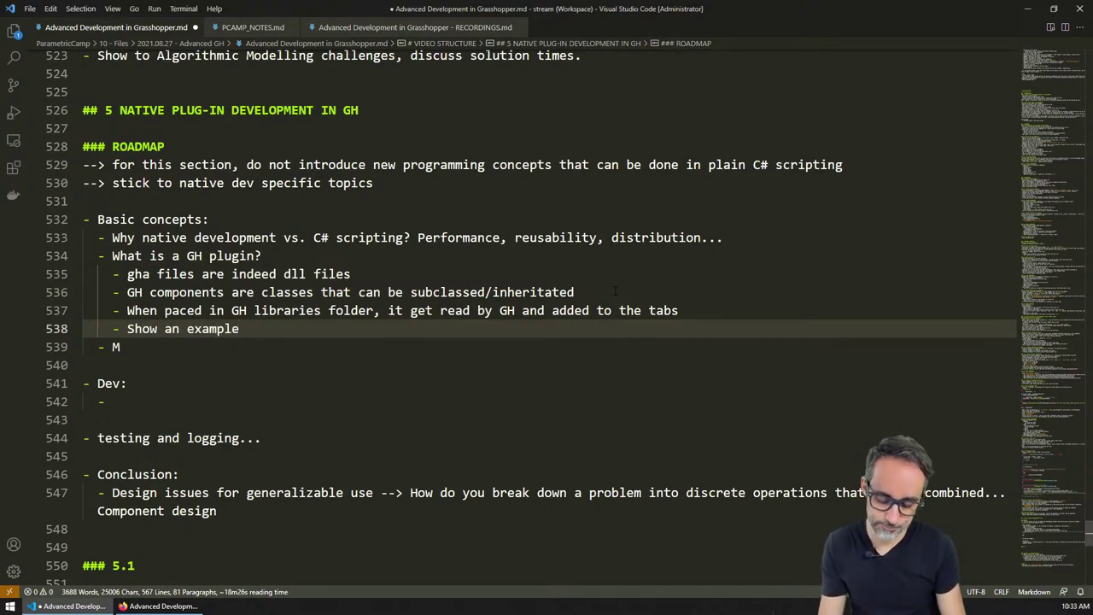
text(of a VS )
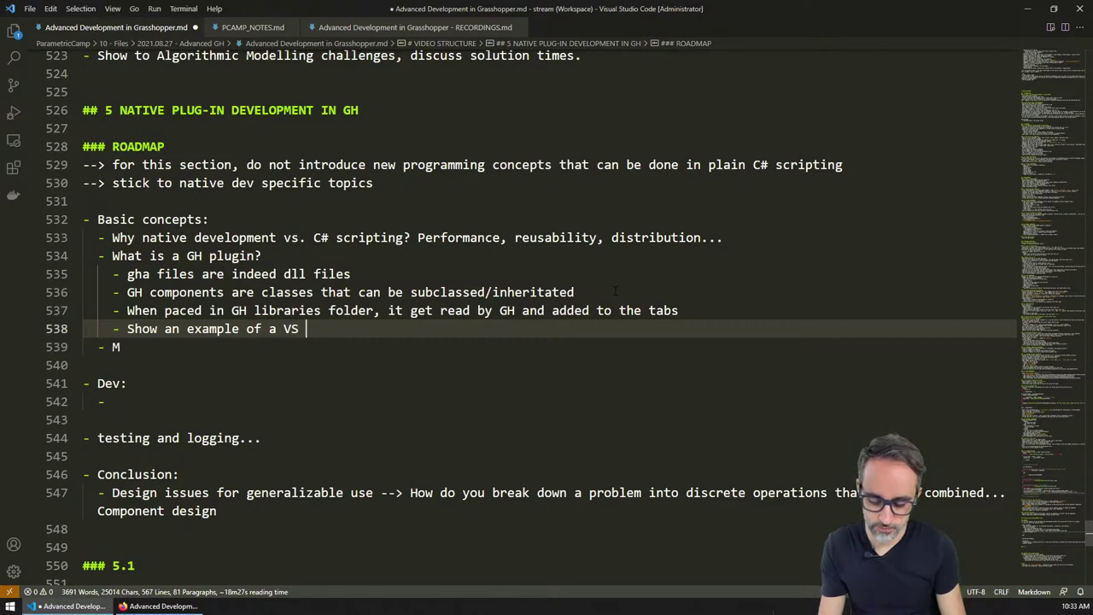
text(proje)
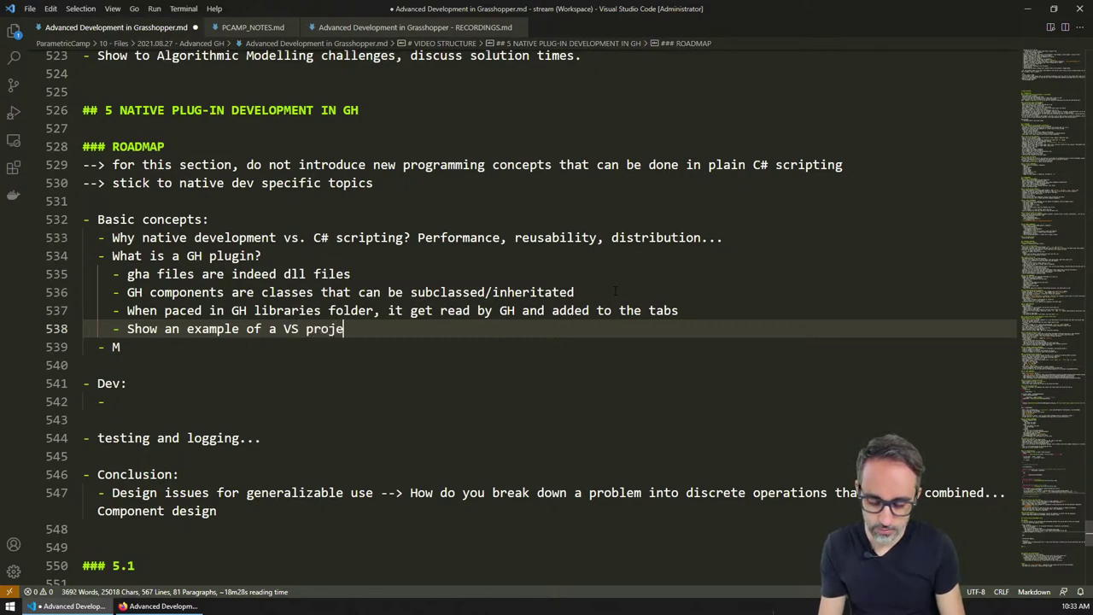
text(ct with a plugin)
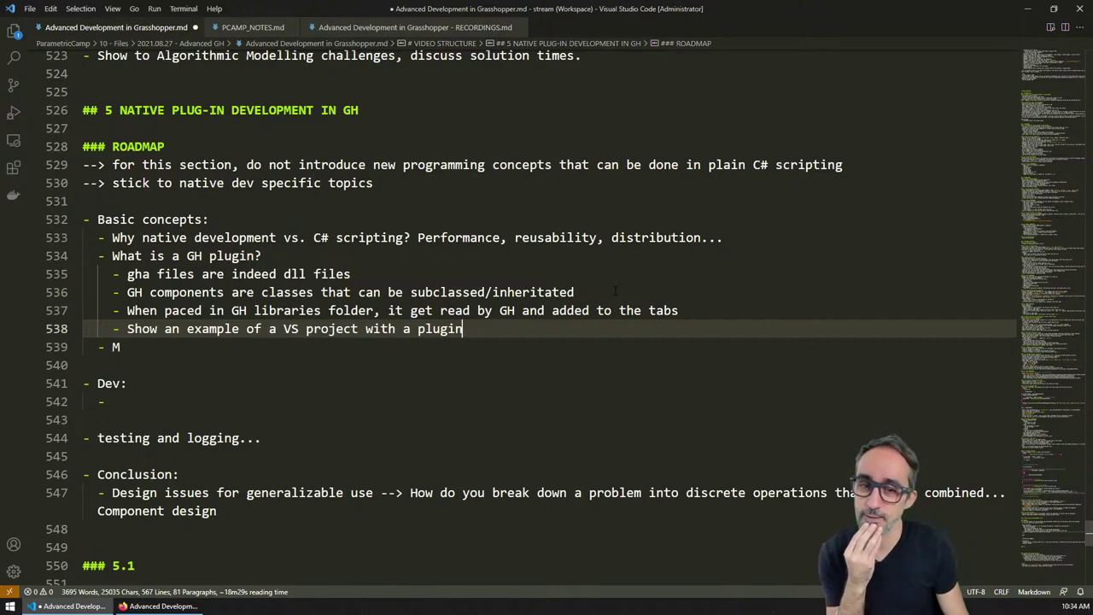
Delete the stray 'M' placeholder bullet below the plugin notes.
key(Down)
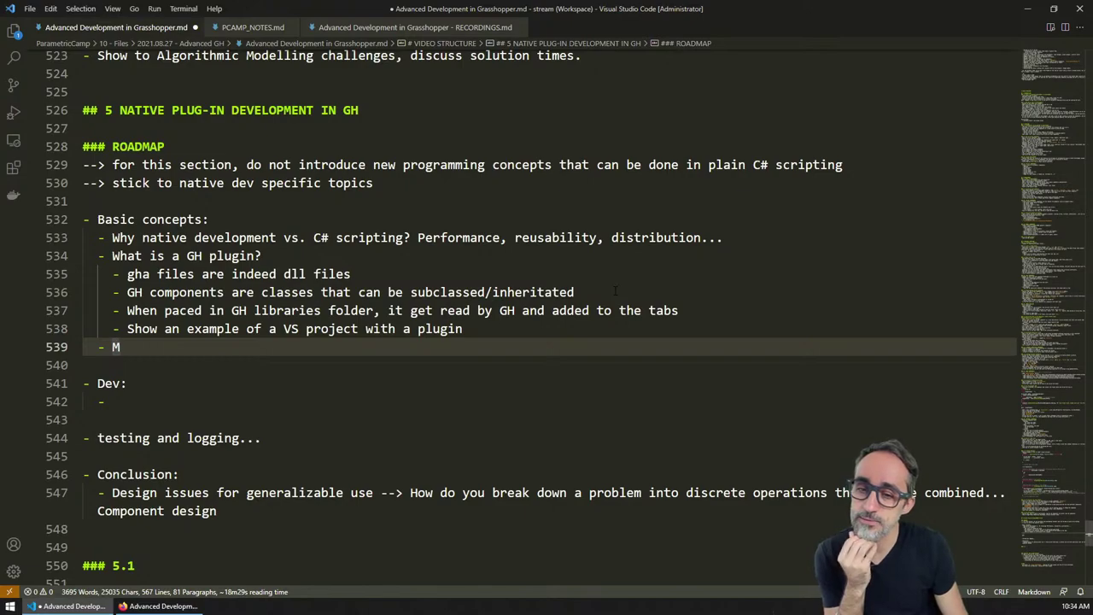
key(BackSpace)
key(BackSpace)
key(BackSpace)
key(BackSpace)
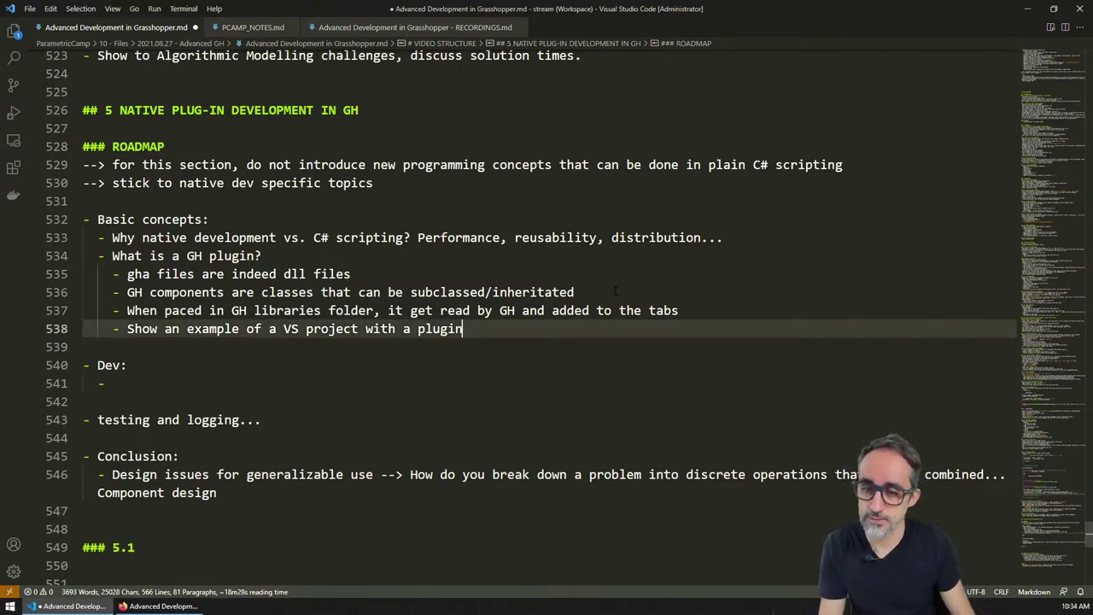
key(Down)
key(Down)
key(Down)
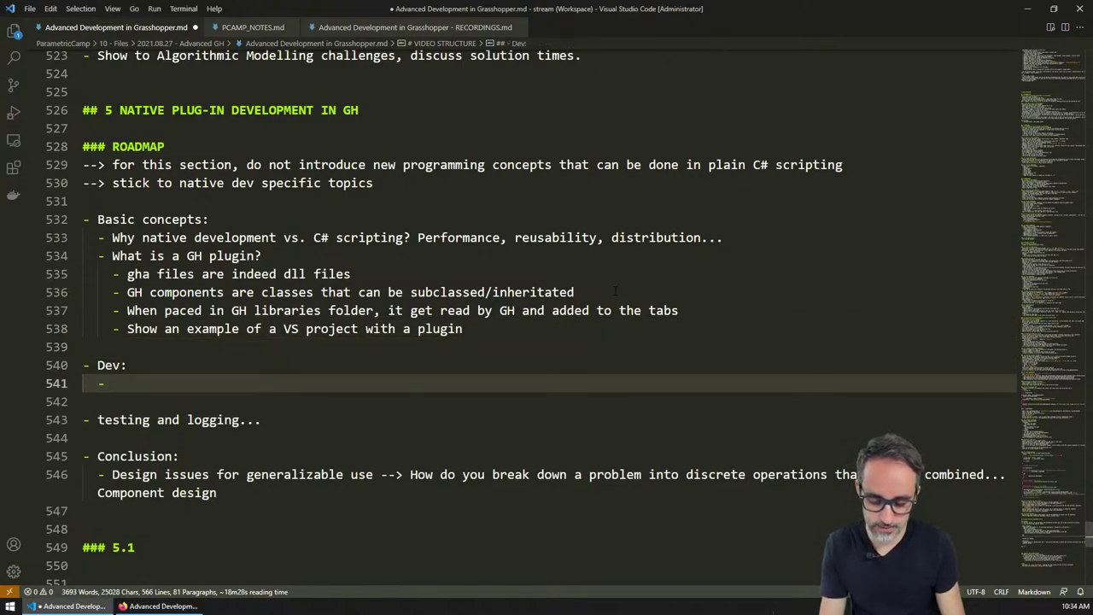
List 'Install VS (point to C# playlist)' and 'Install the templates' under Dev.
text(Install)
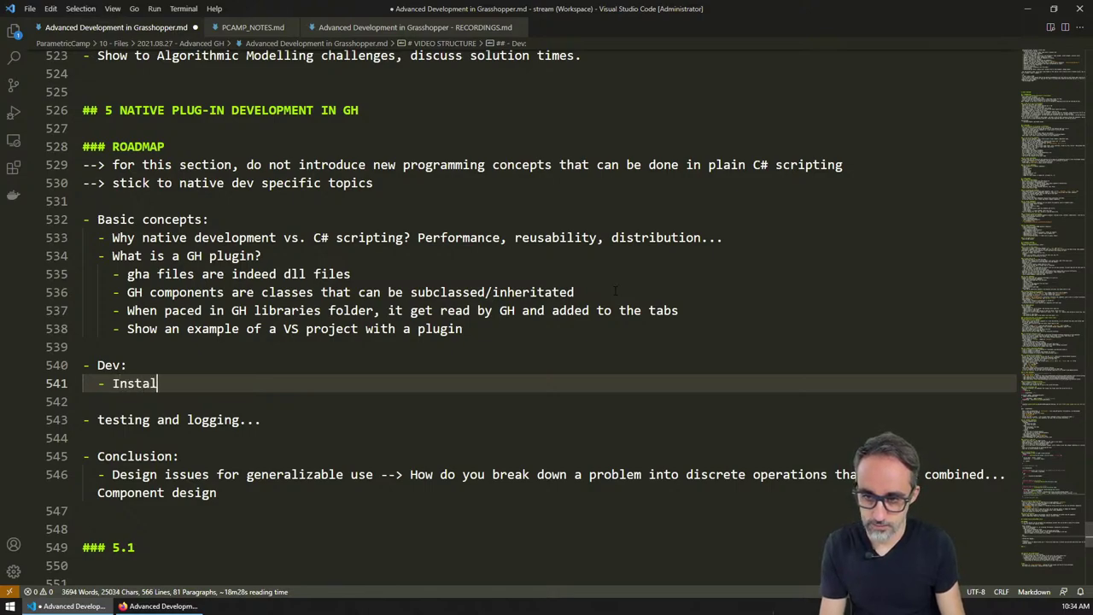
text( VS )
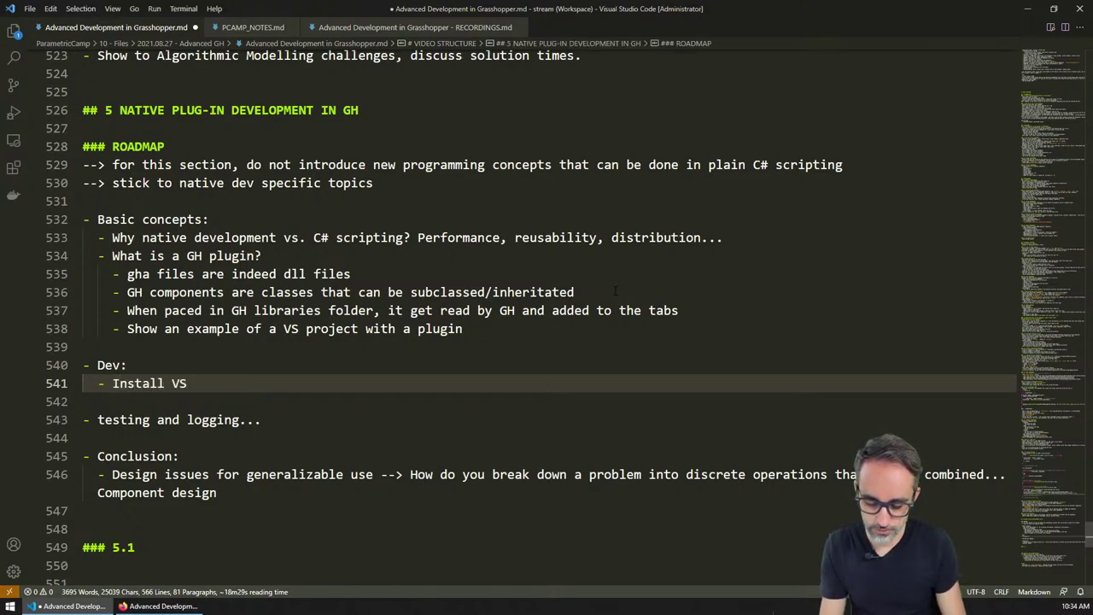
text((point )
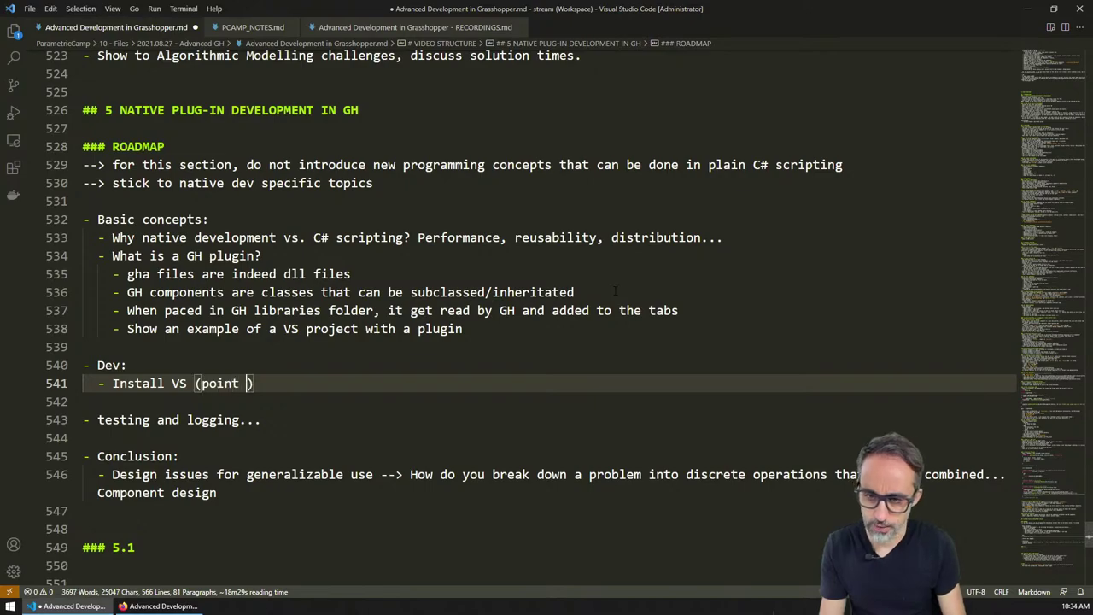
text(to C#)
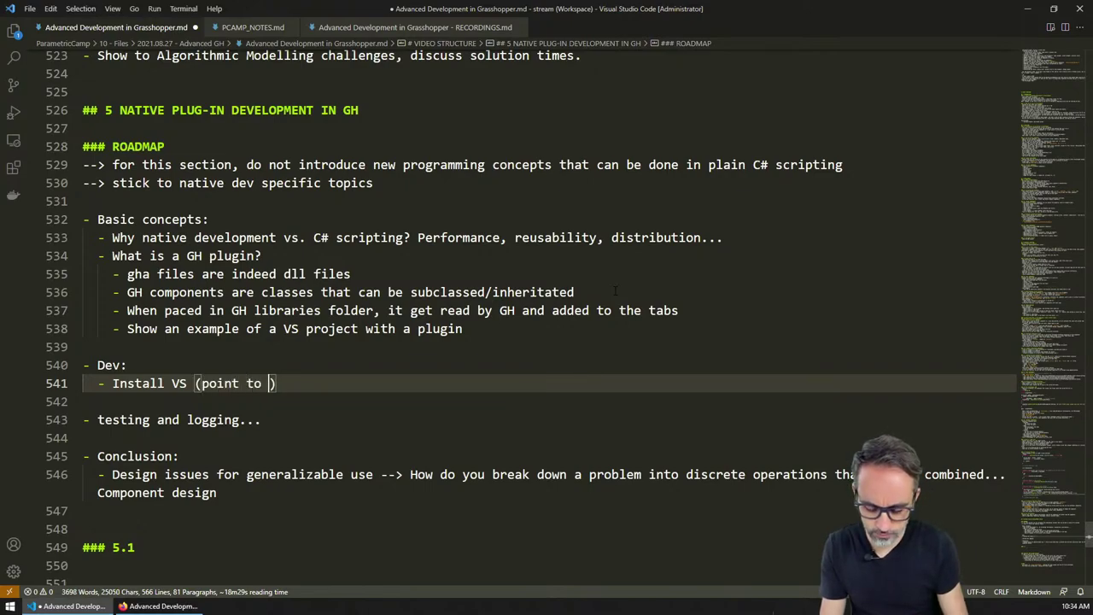
text( playlist)
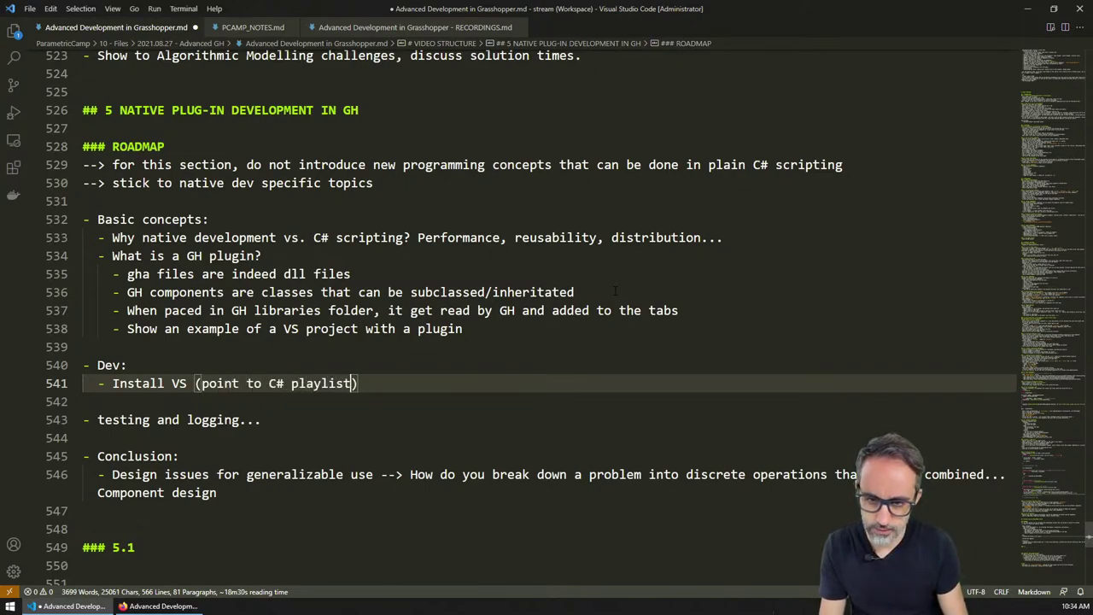
key(End)
key(Return)
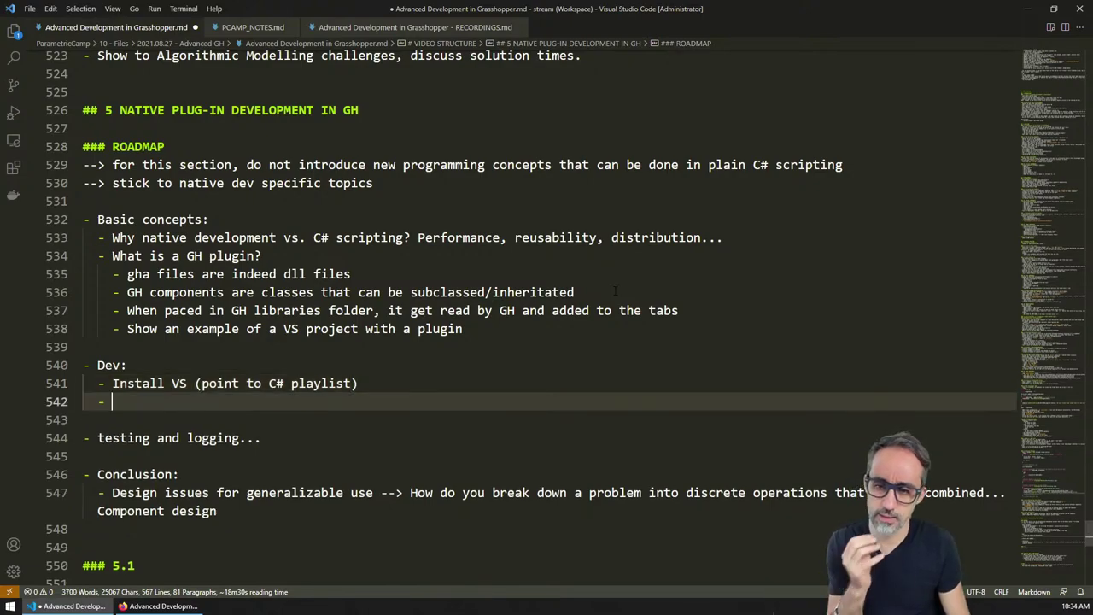
text(Ins)
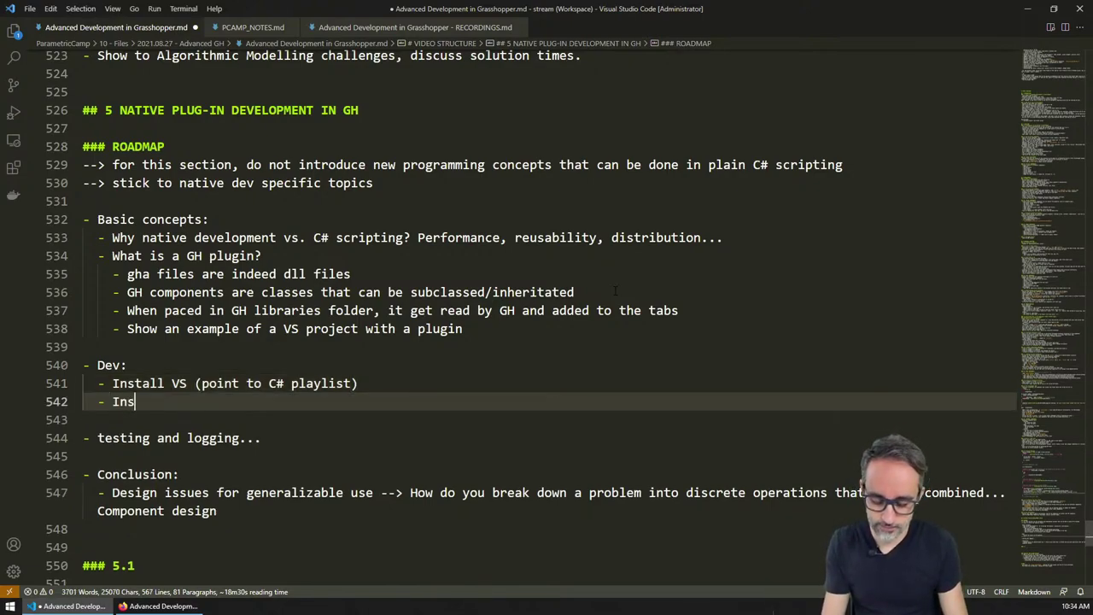
text(tall the)
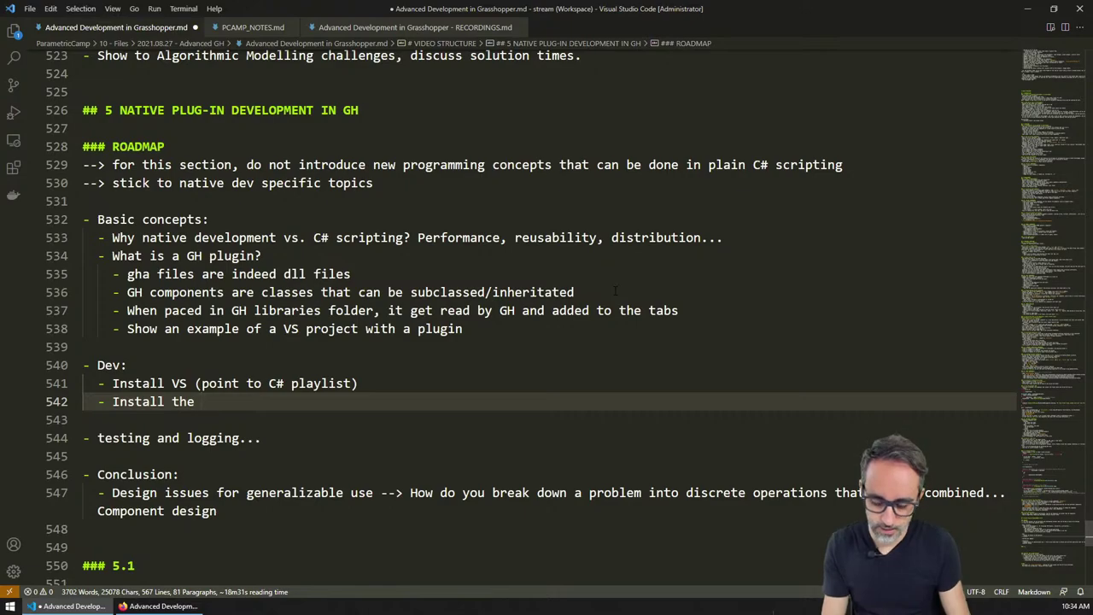
text( templates)
key(Return)
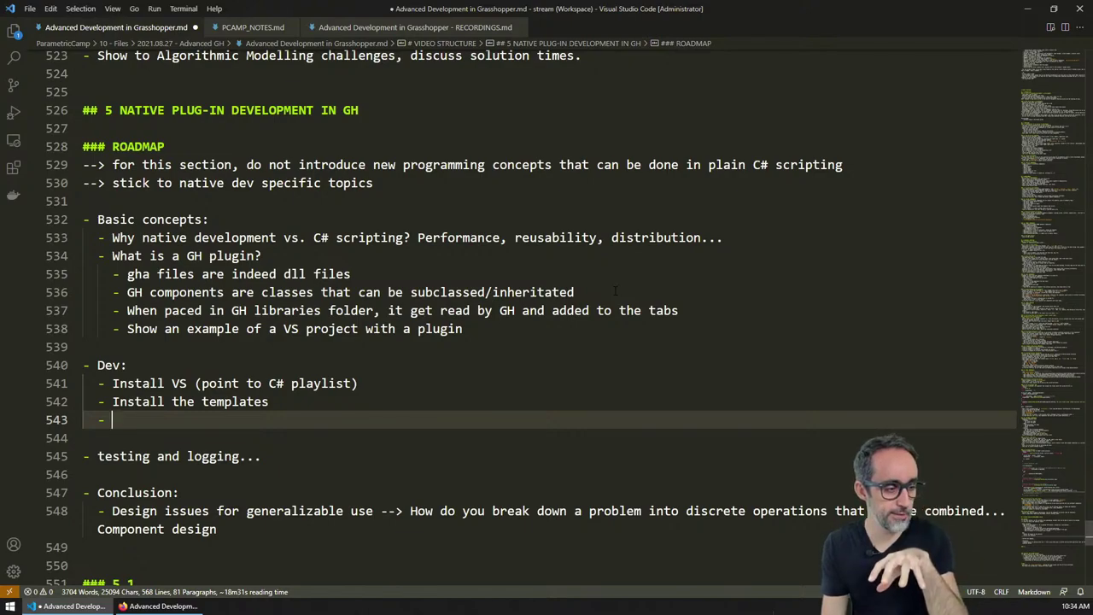
Add a step: start a new plugin project from the boilerplate, build the sample plugin, show it in GH.
text(Start a)
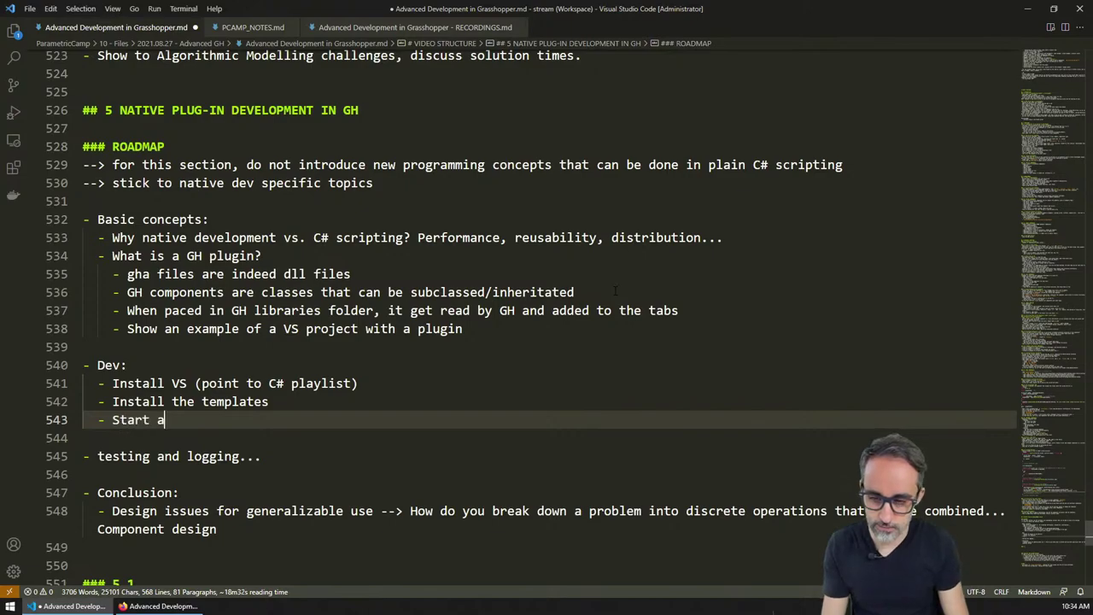
text( new plugin project)
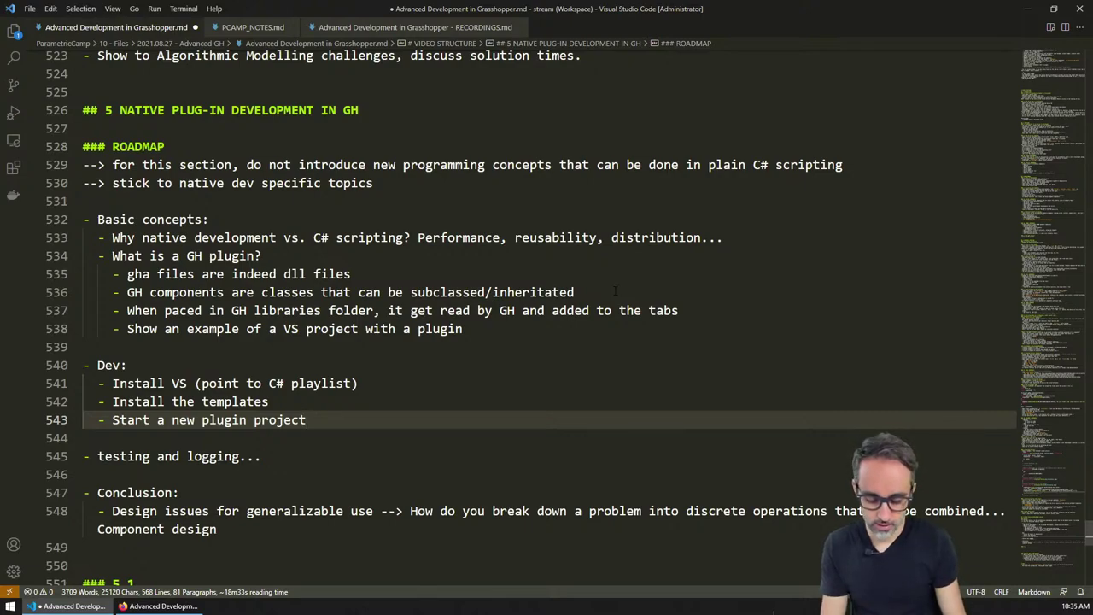
text(, use the bo)
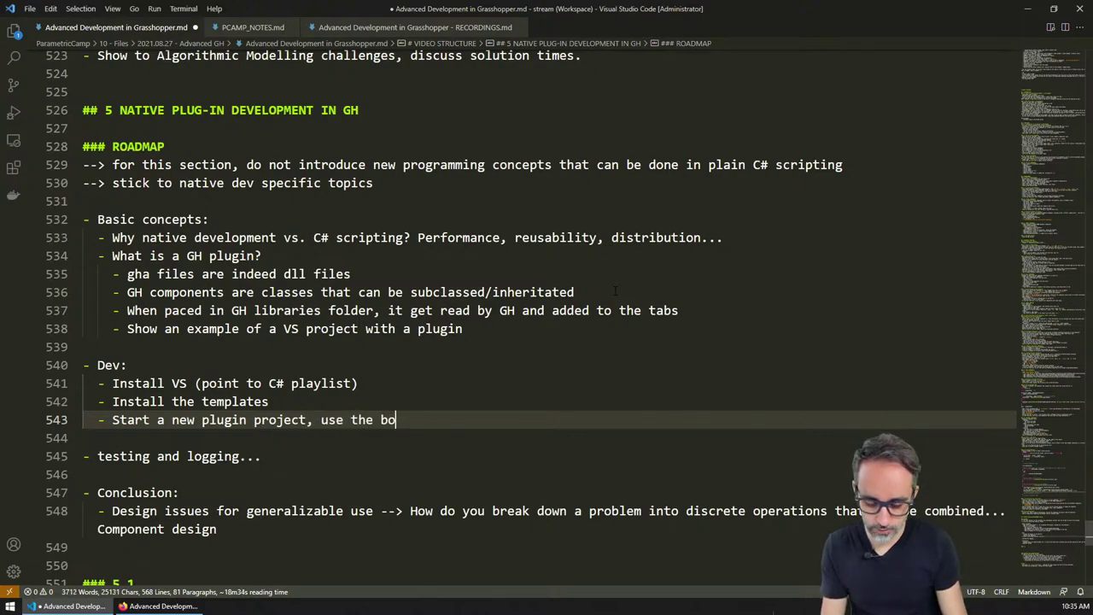
text(ilerplate)
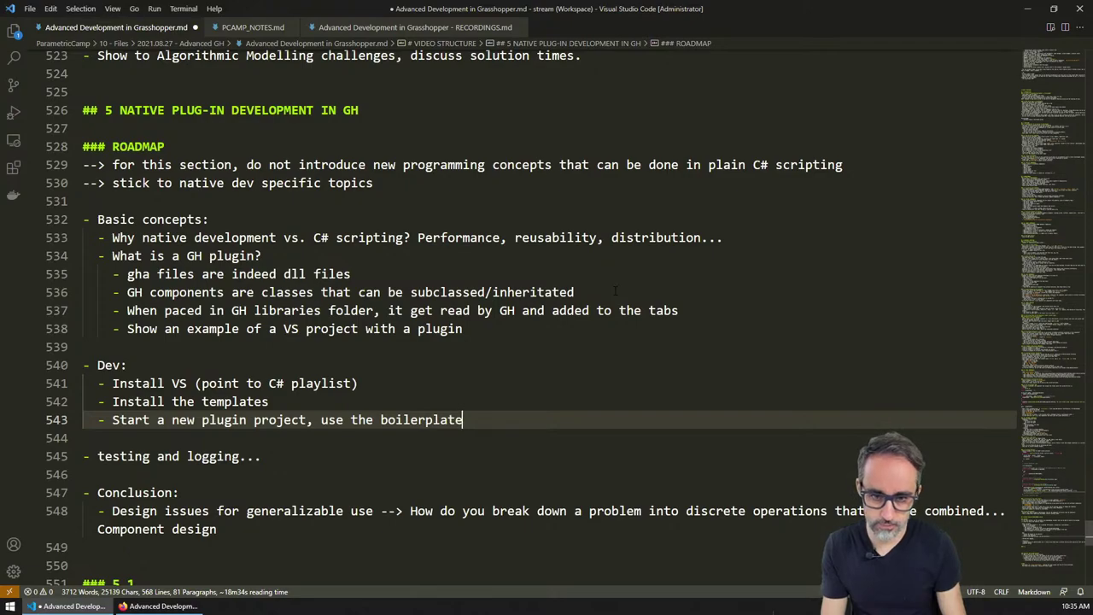
text( to )
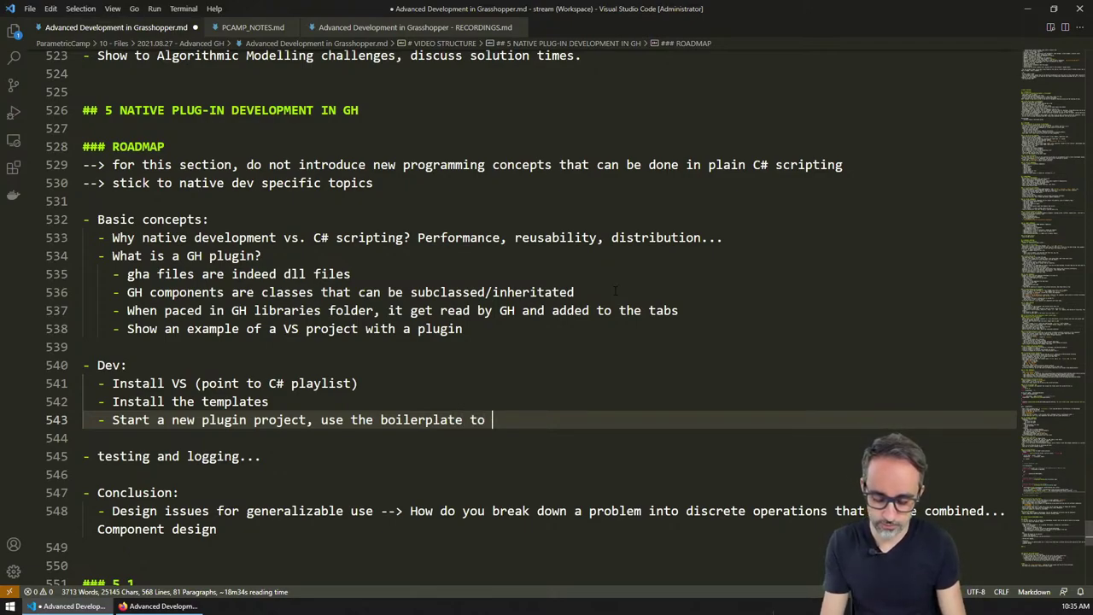
text(create eh)
key(BackSpace)
key(BackSpace)
text(the)
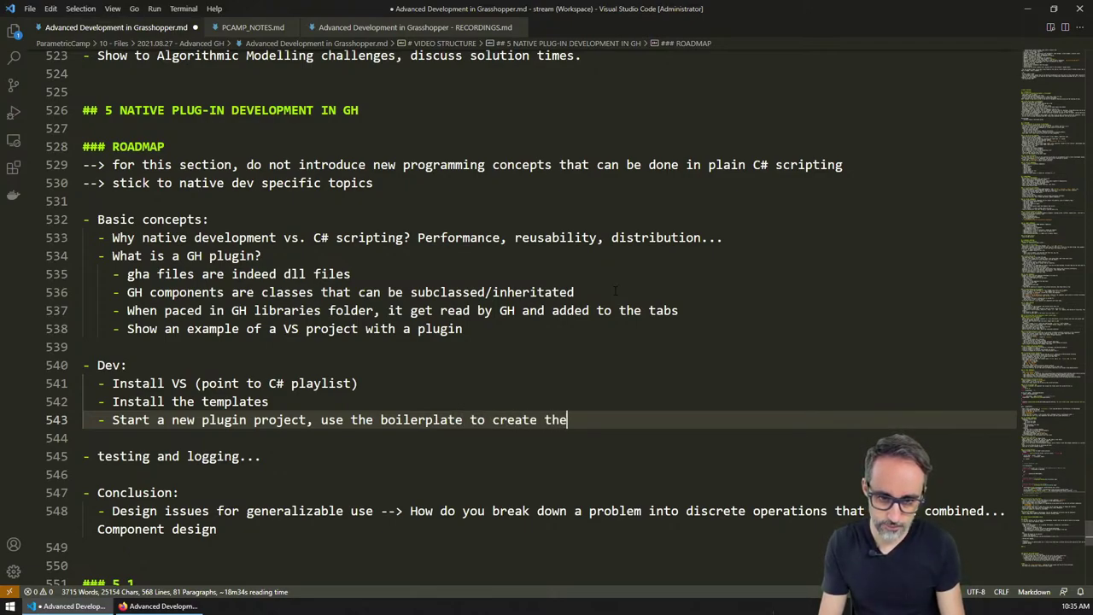
text( base plugi)
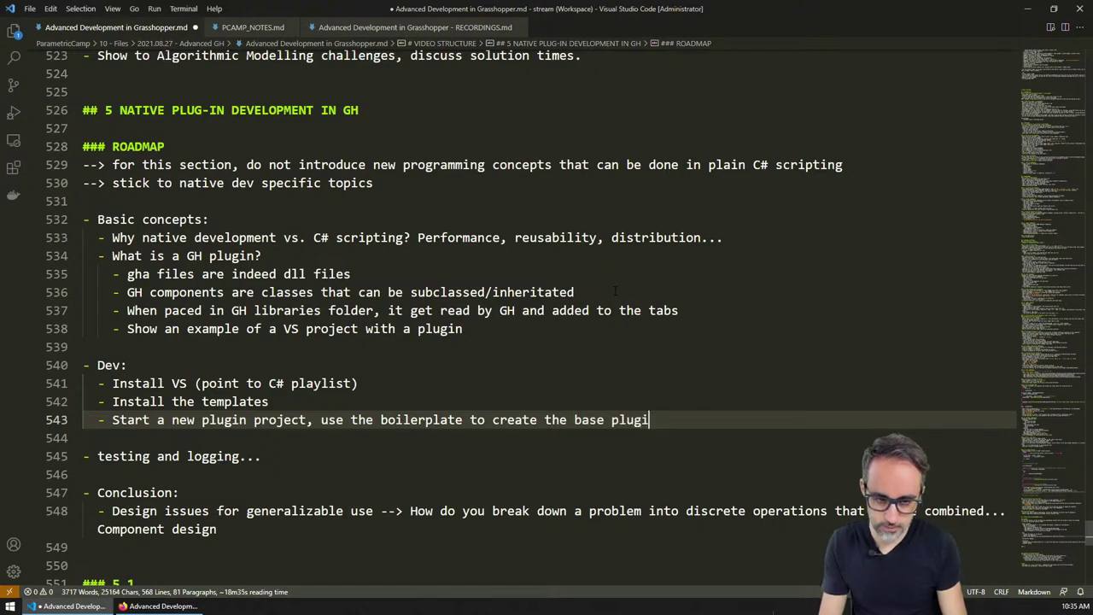
key(ctrl+shift+Left)
text(exa)
key(ctrl+shift+Left)
key(ctrl+shift+Left)
text(sampl)
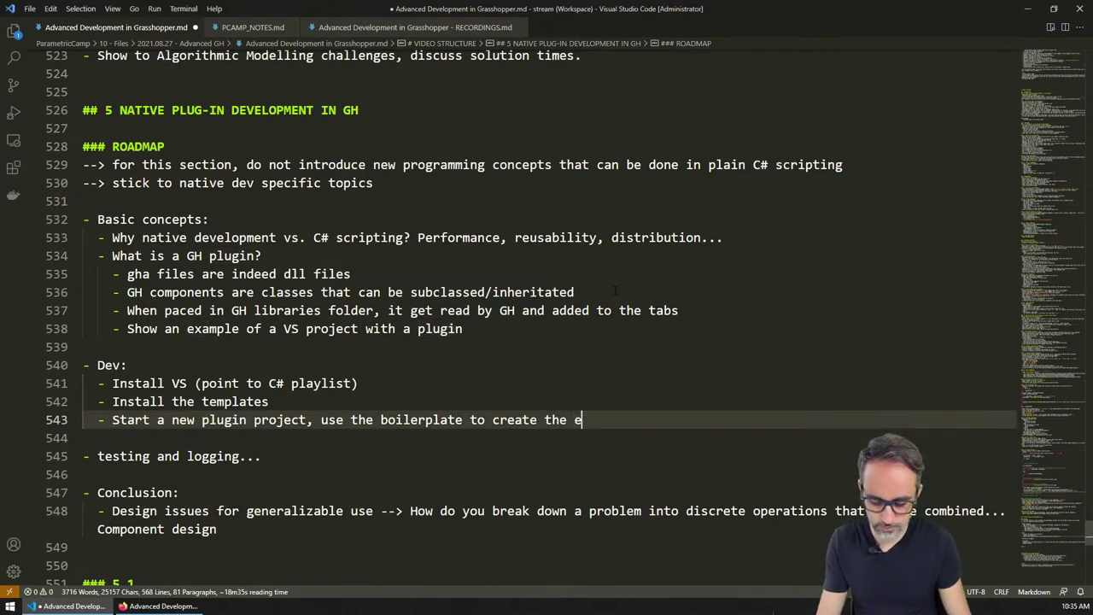
text(e plugin)
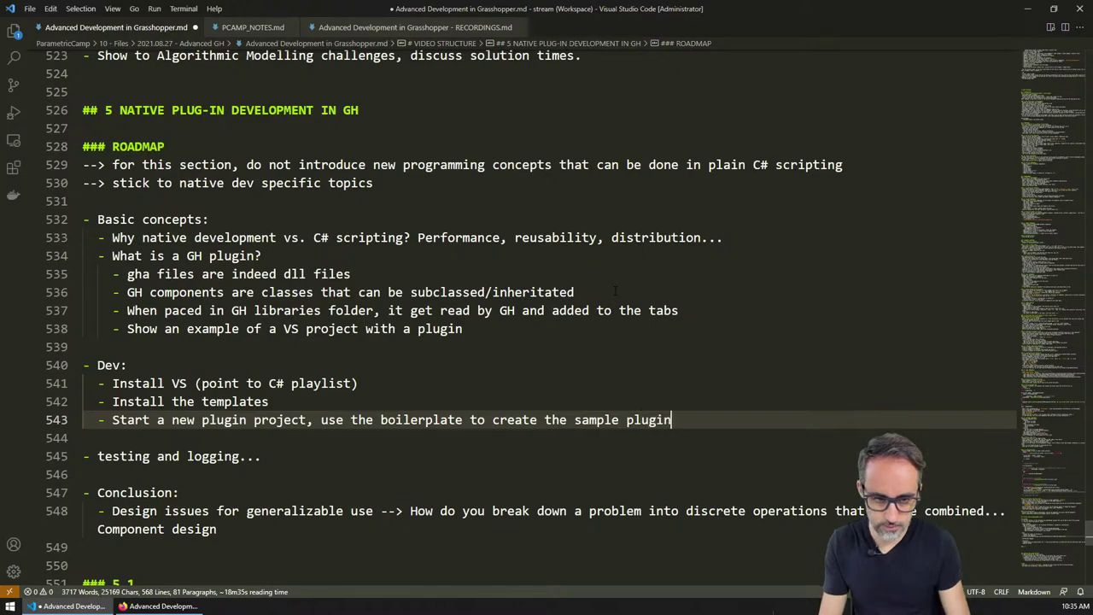
text(, build )
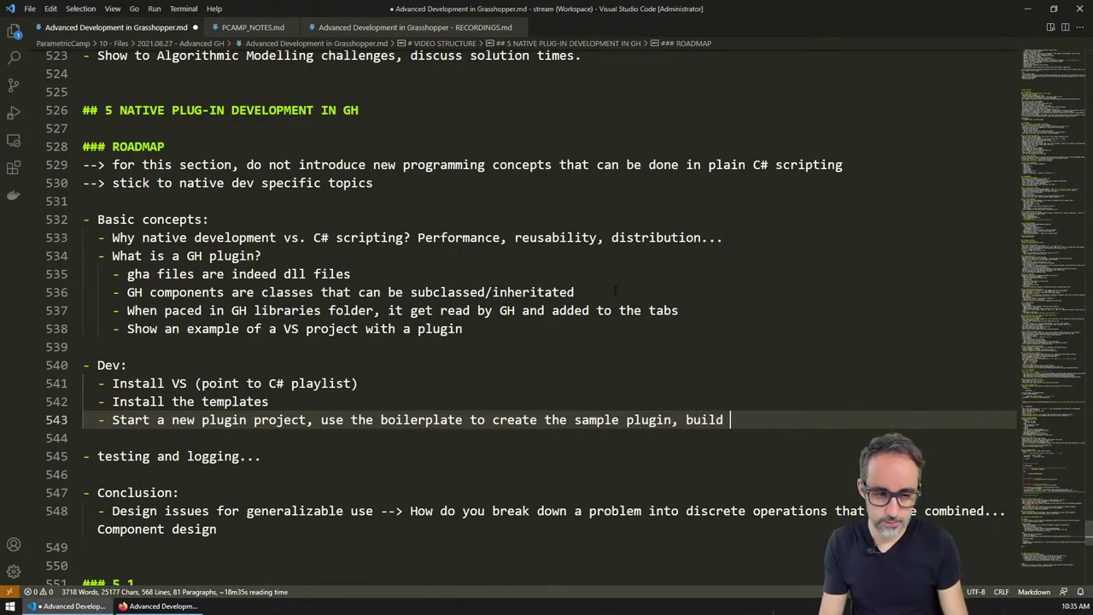
text(it and show it)
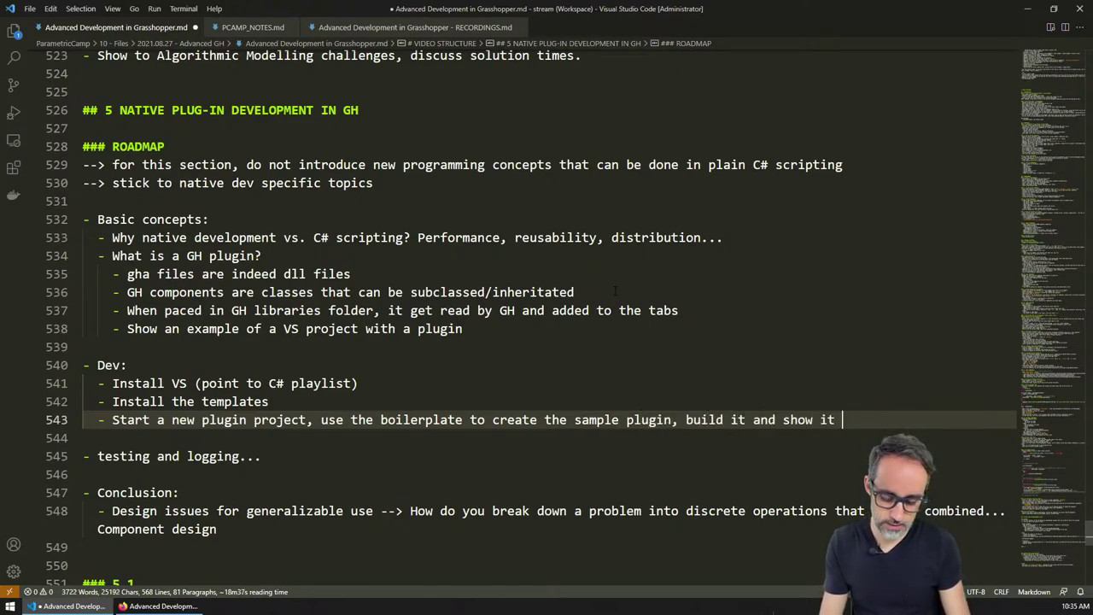
text( in GH.)
Add 'Will need to move files manually to the lib folder, show how to add dev folders', then select 'Dev:'.
key(Return)
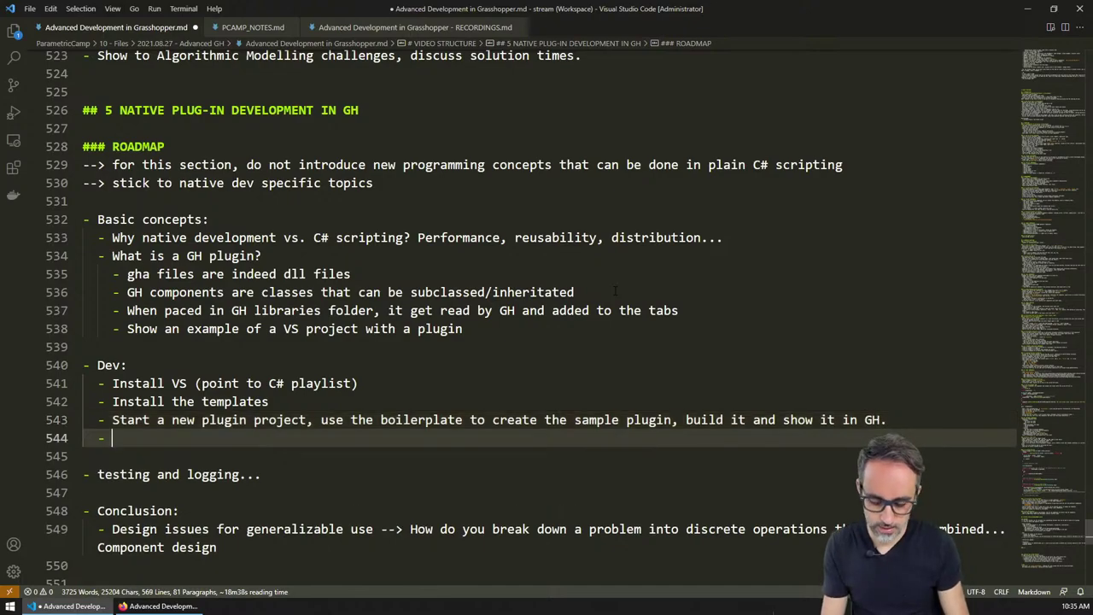
text(Maybe need to)
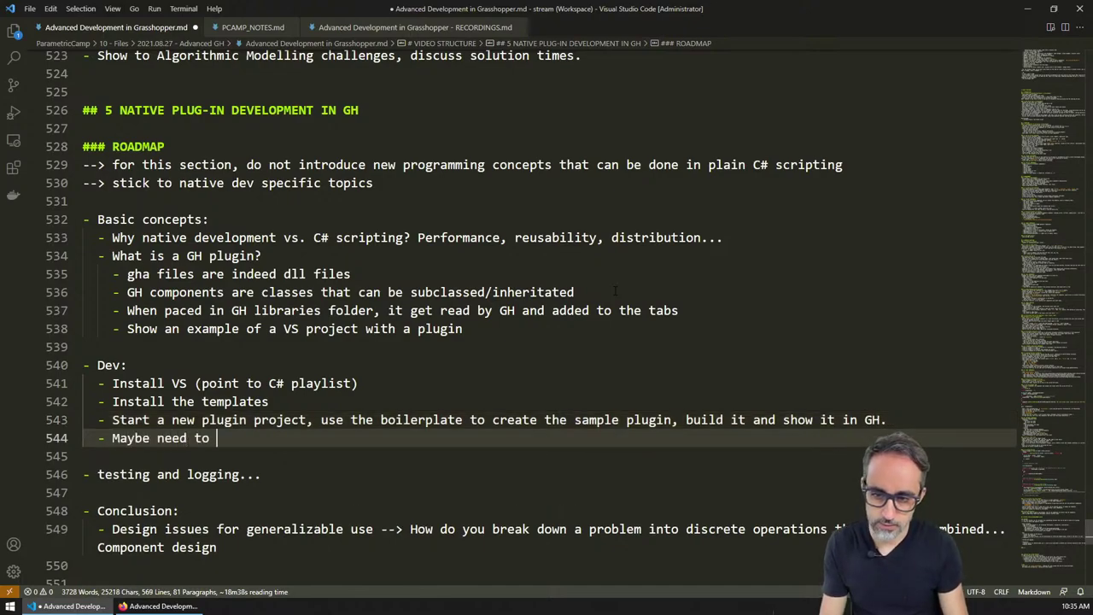
key(ctrl+shift+Left)
key(ctrl+shift+Left)
key(ctrl+shift+Left)
key(BackSpace)
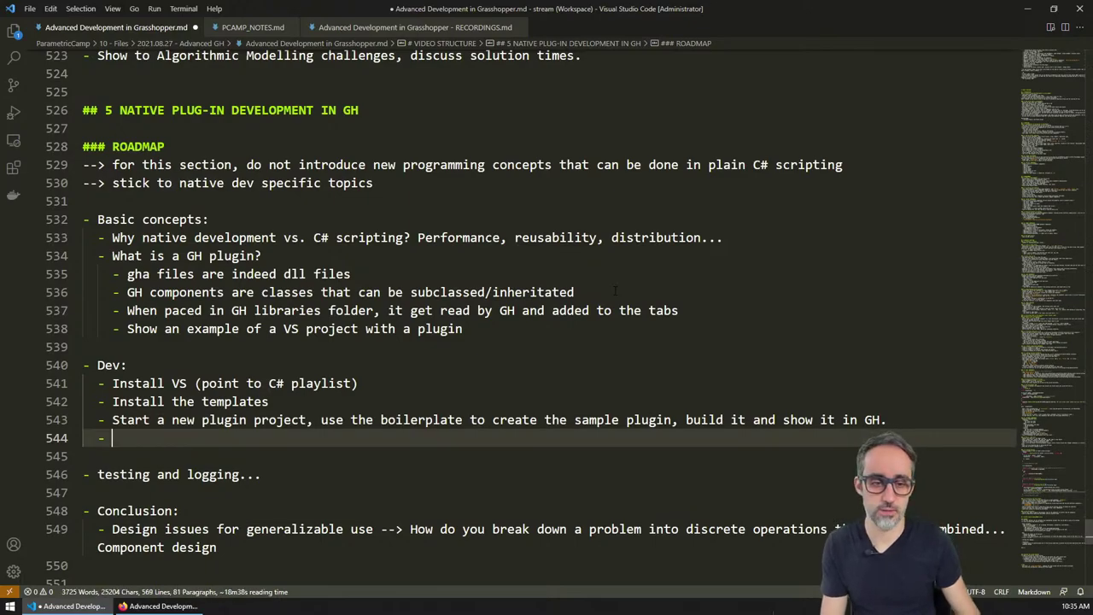
text(Will)
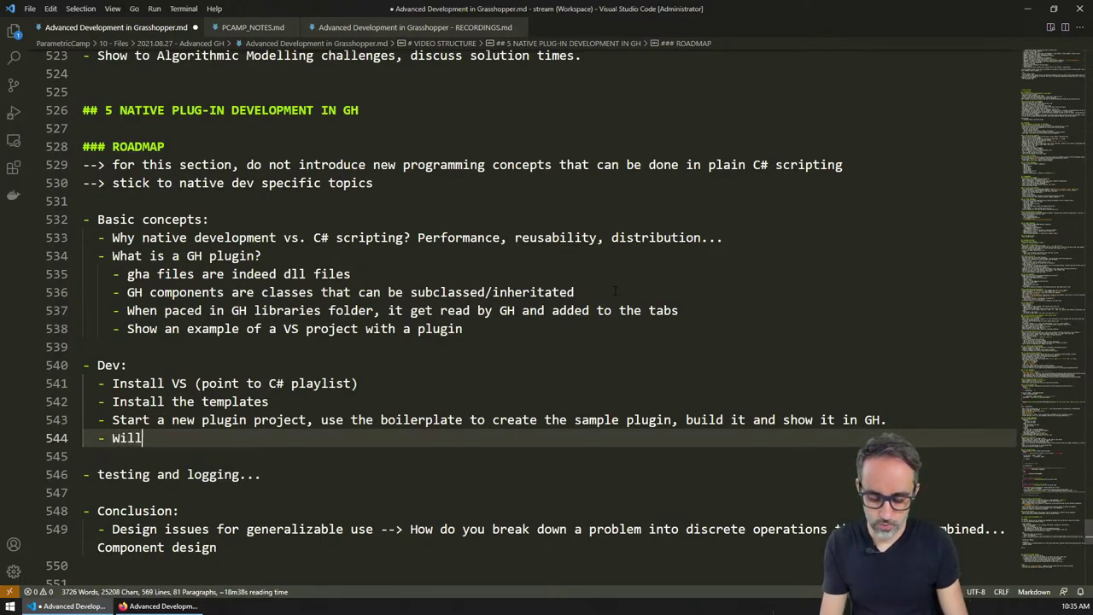
text( need to move fo)
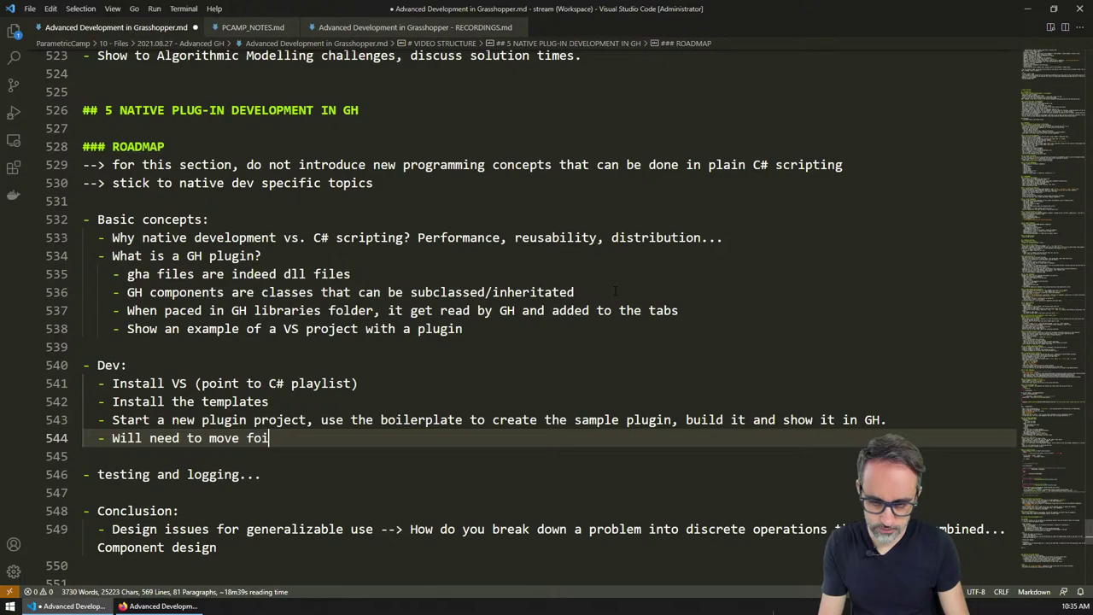
key(BackSpace)
text(iles manua)
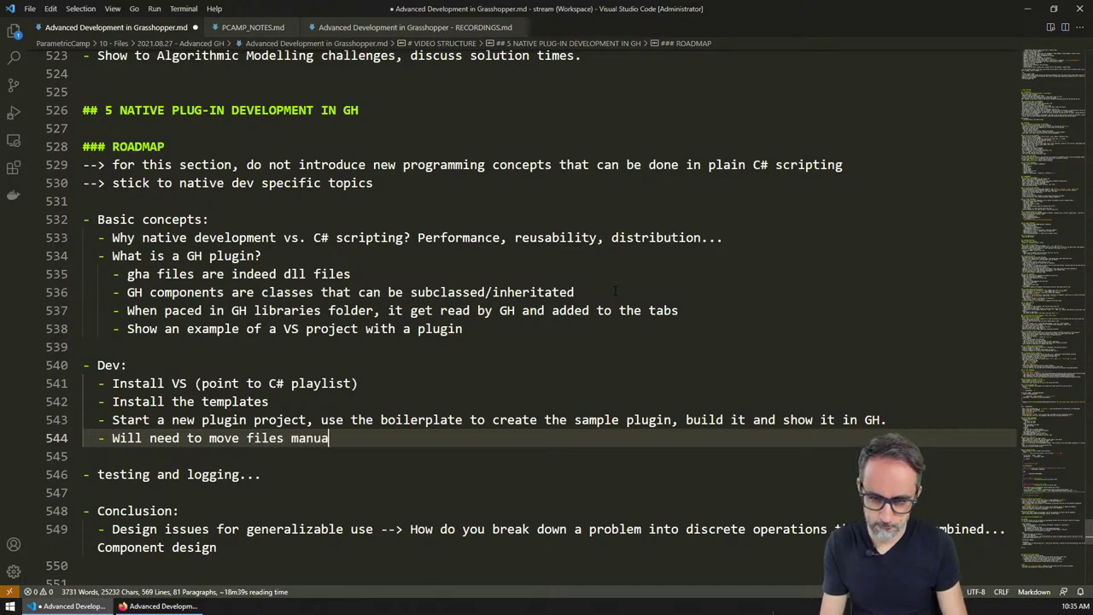
text(lly to the lib folder)
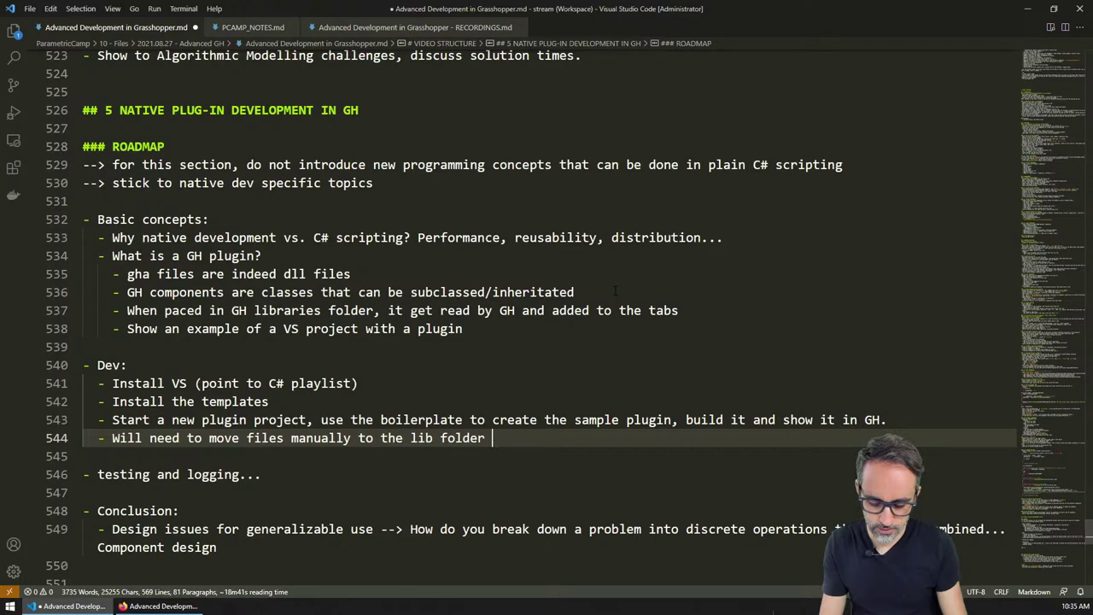
key(BackSpace)
text(, show how to )
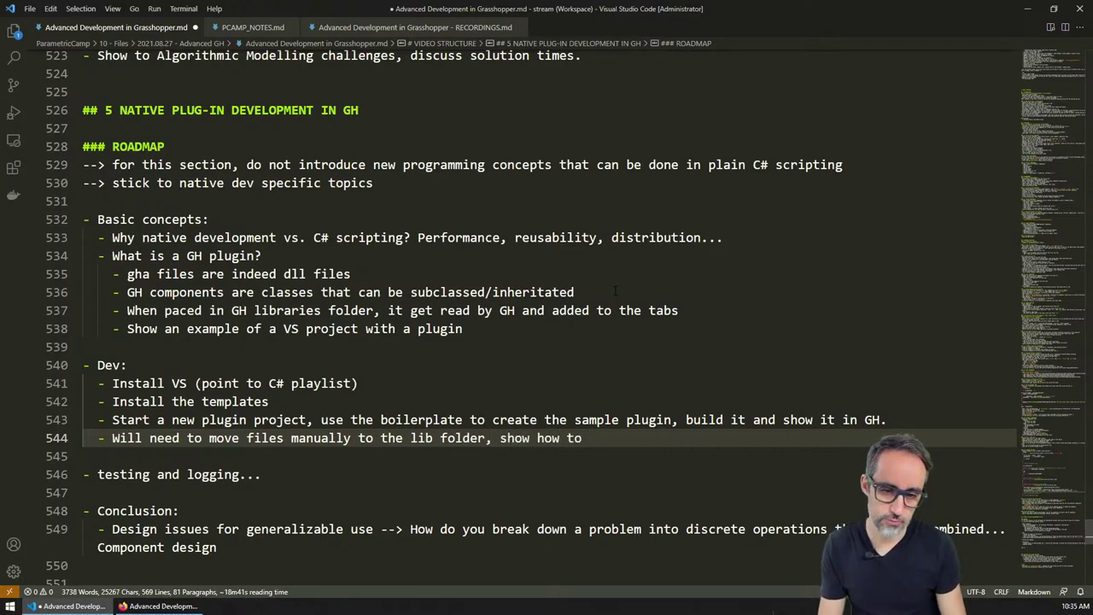
text(add)
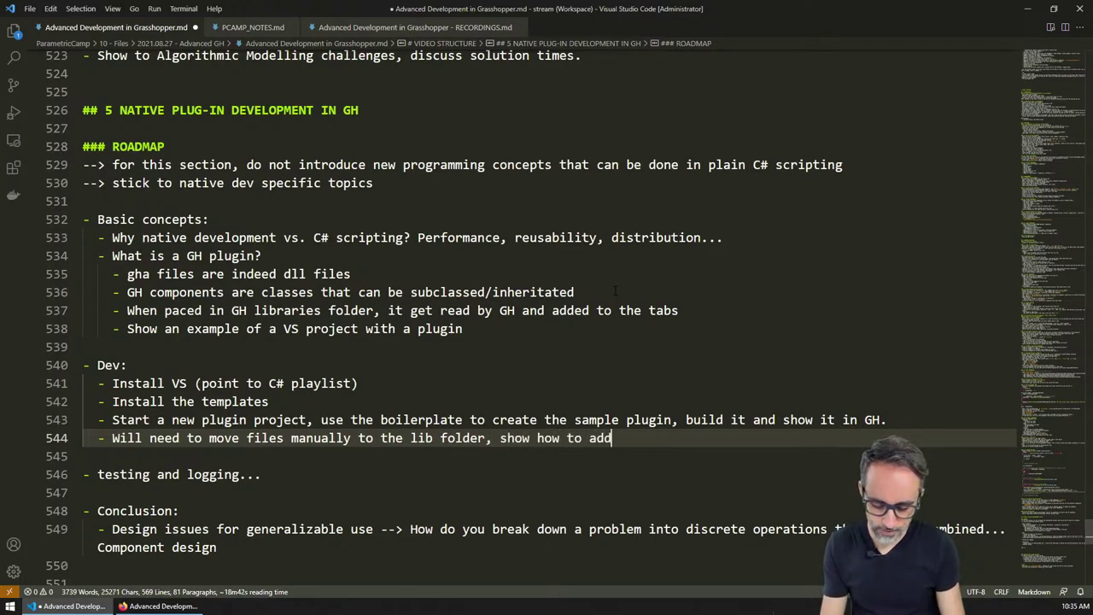
text( dev folders)
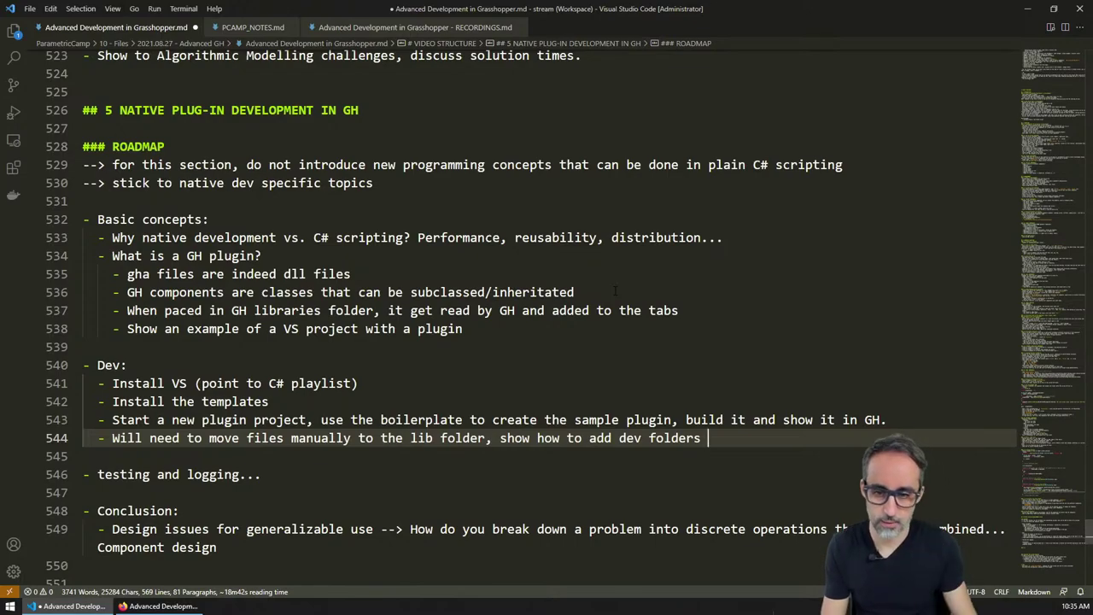
key(Up)
key(Up)
key(Up)
key(Up)
key(shift+Home)
Rename the 'Dev:' heading to 'Basic plugin:'.
text(bais)
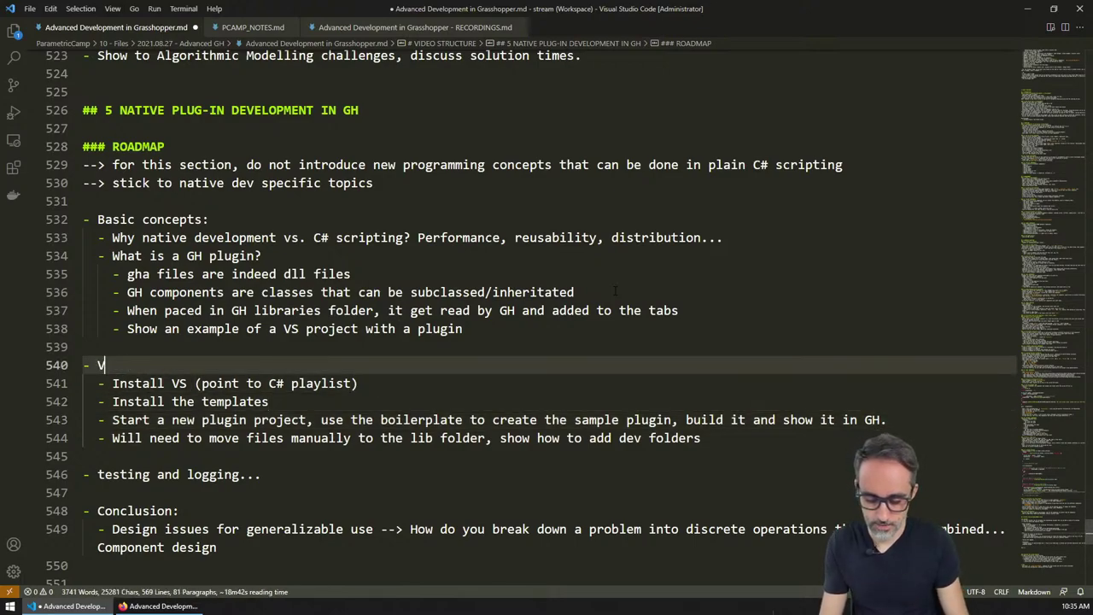
key(BackSpace)
key(BackSpace)
key(BackSpace)
key(BackSpace)
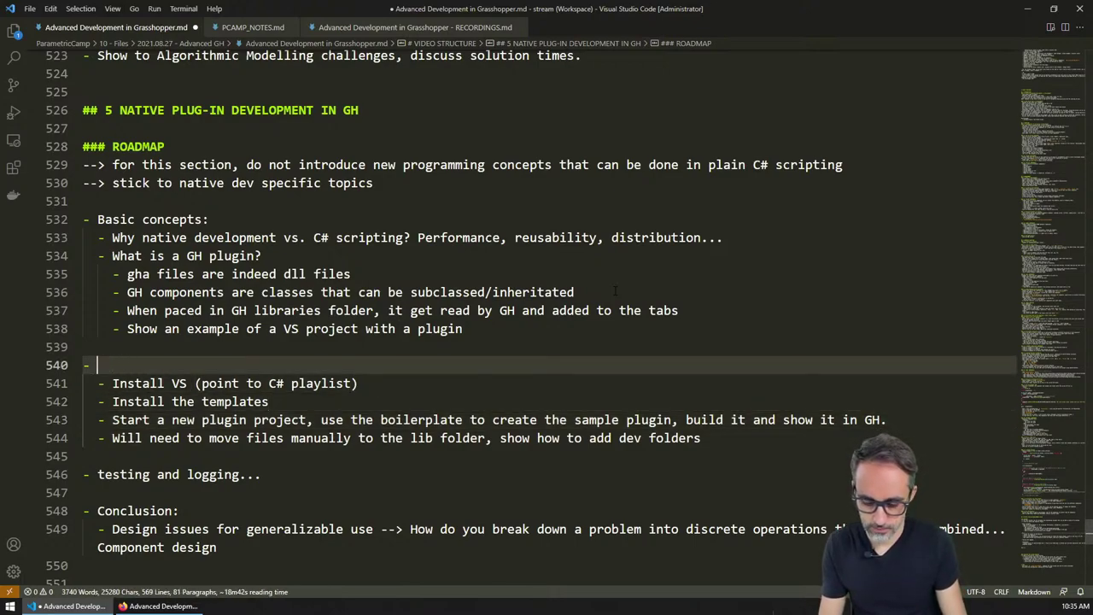
text(Basic plugin)
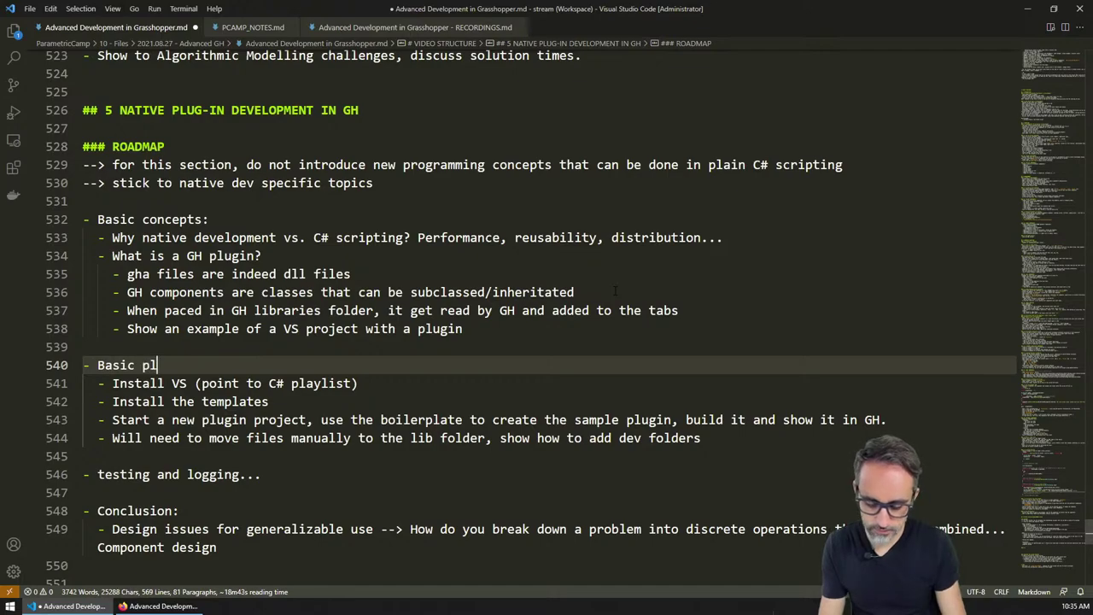
key(BackSpace)
key(BackSpace)
key(BackSpace)
text(i)
key(BackSpace)
text(gin:)
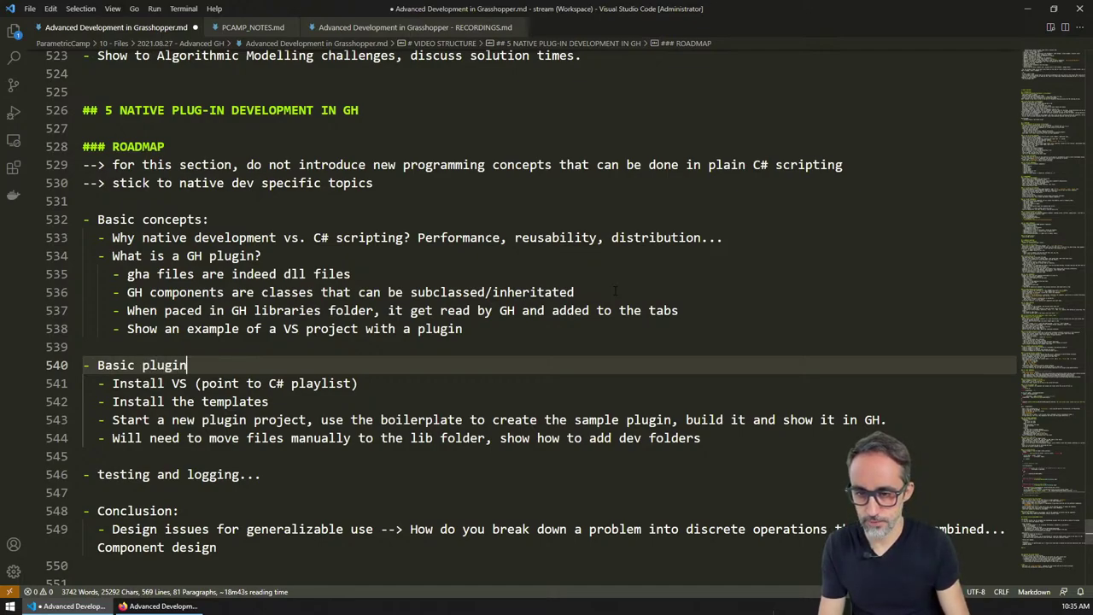
Add a 'Structure of a GH native component' item below the Basic plugin items.
key(Down)
key(Down)
key(Down)
key(Down)
key(Down)
key(Return)
key(Return)
key(Up)
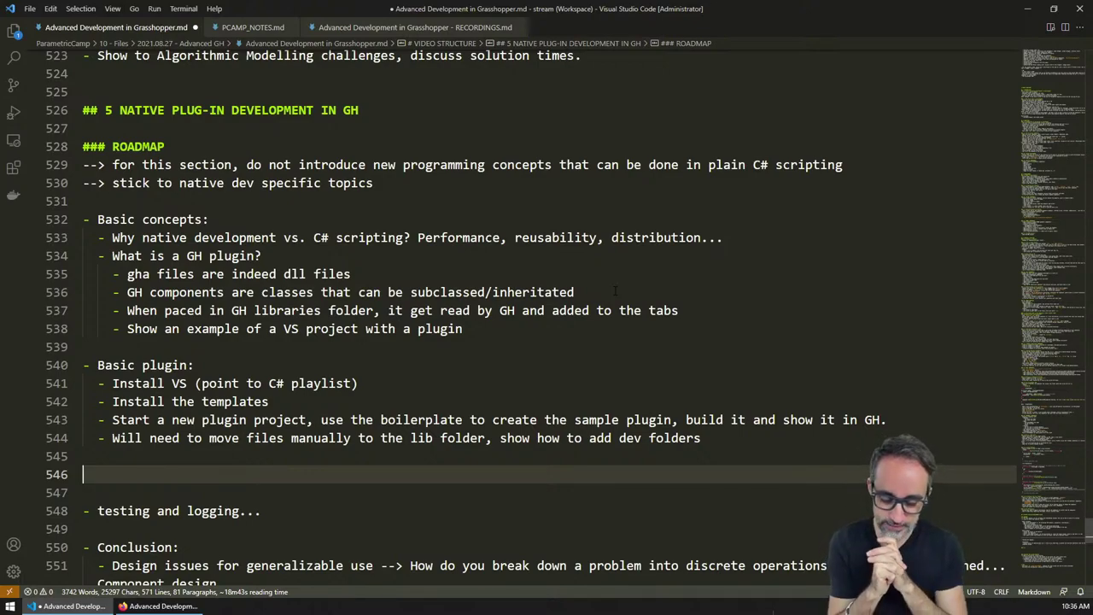
text(Structure)
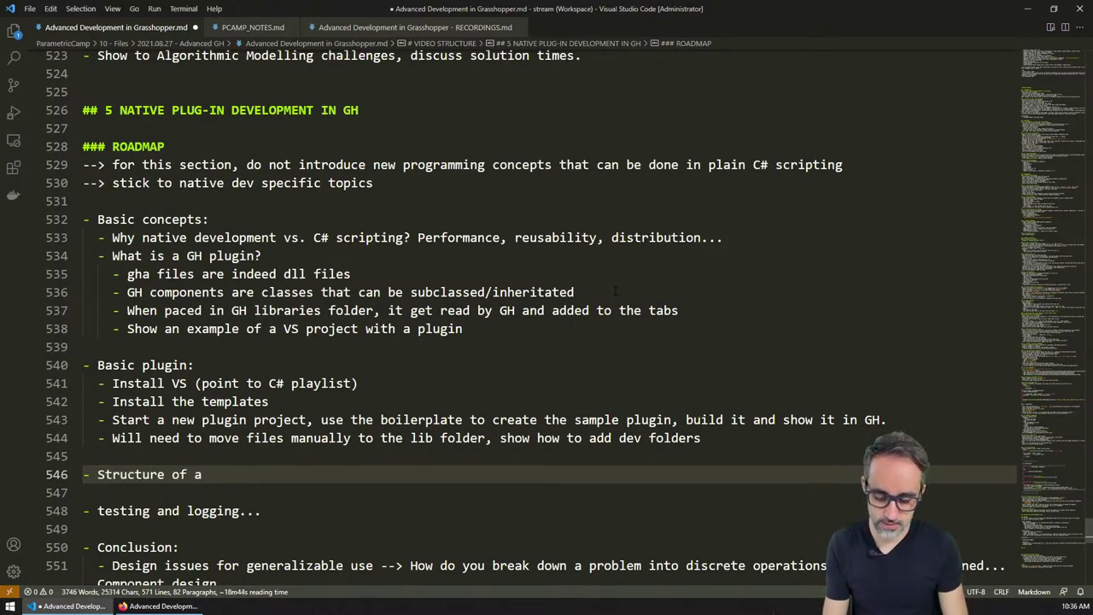
text(of a GH native component)
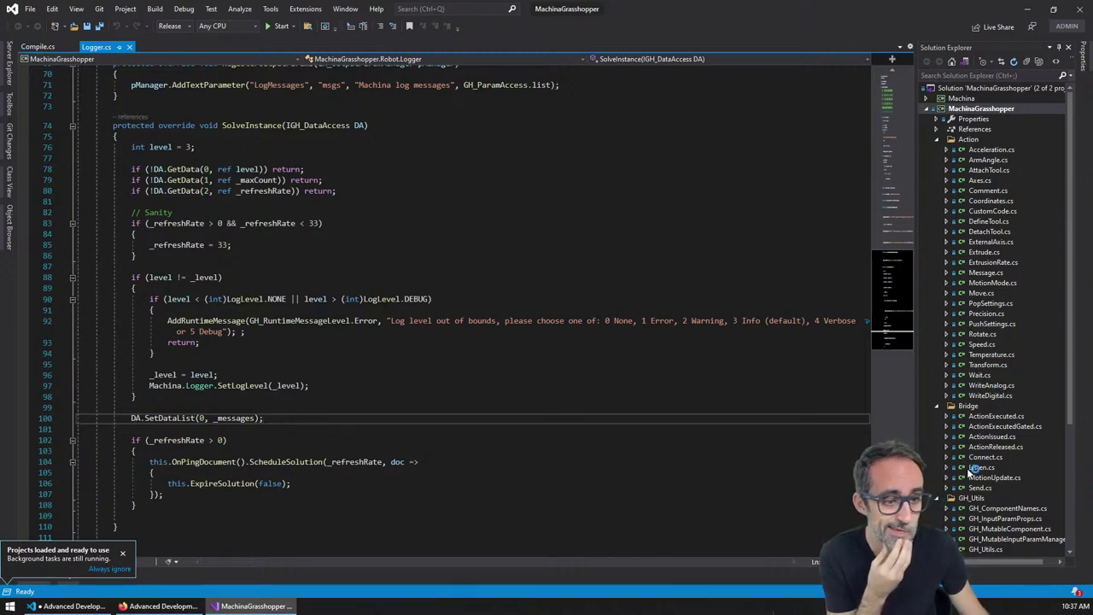
Review Logger.cs, highlighting the Logger class and its GH_Component base class.
scroll(973, 469, down, 6)
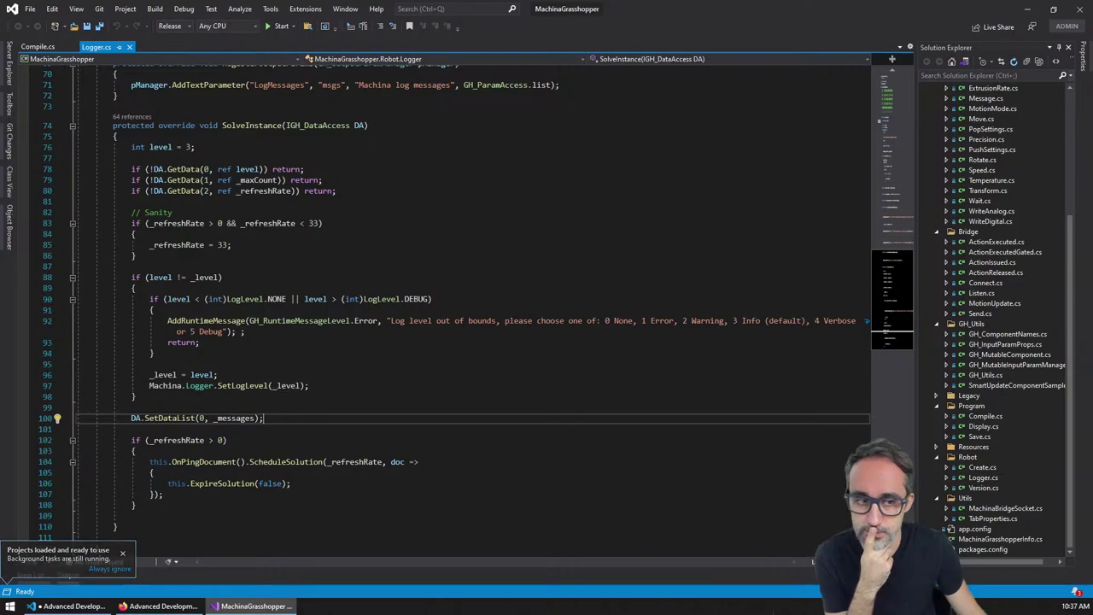
click(888, 133)
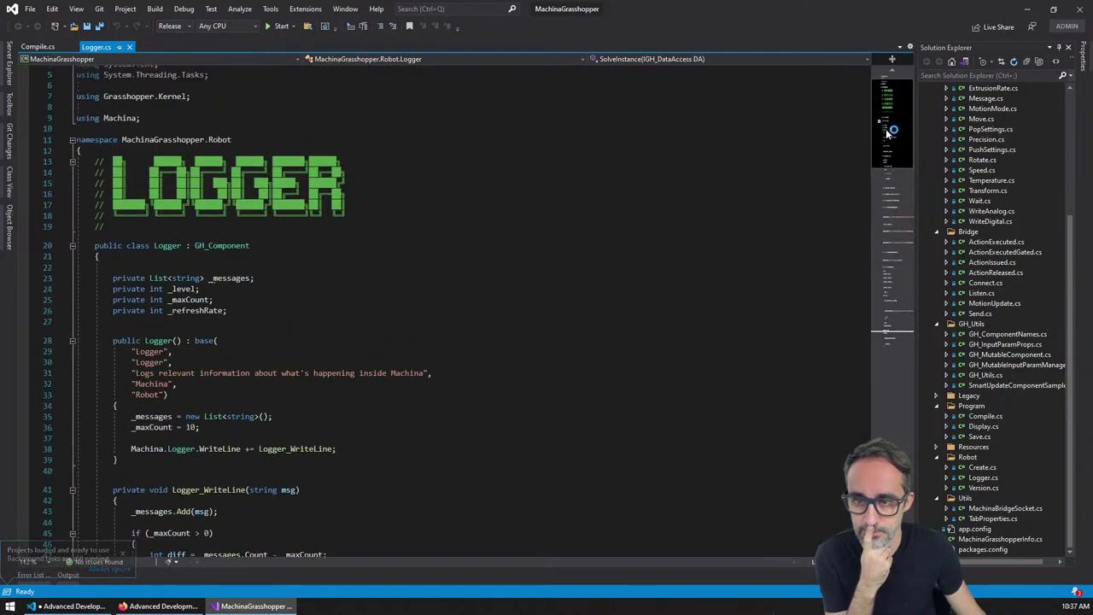
click(220, 267)
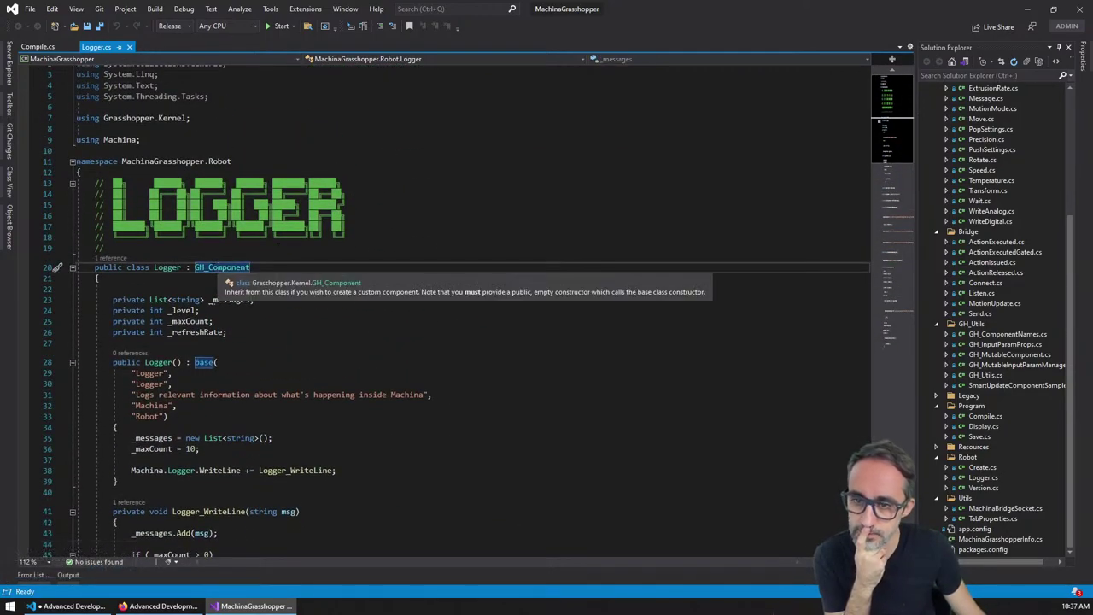
click(169, 268)
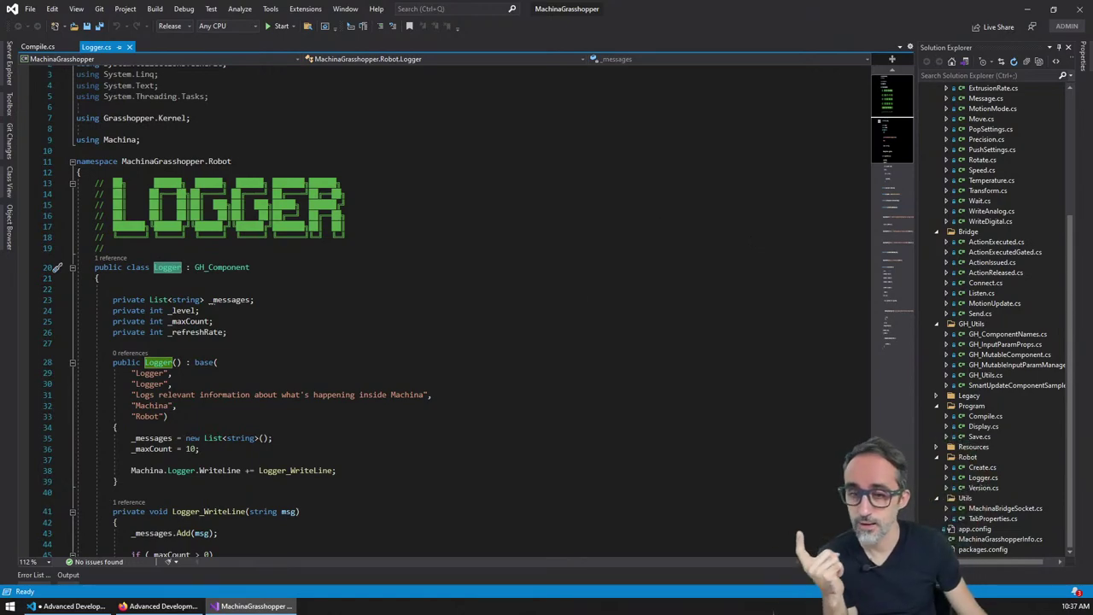
scroll(282, 312, down, 14)
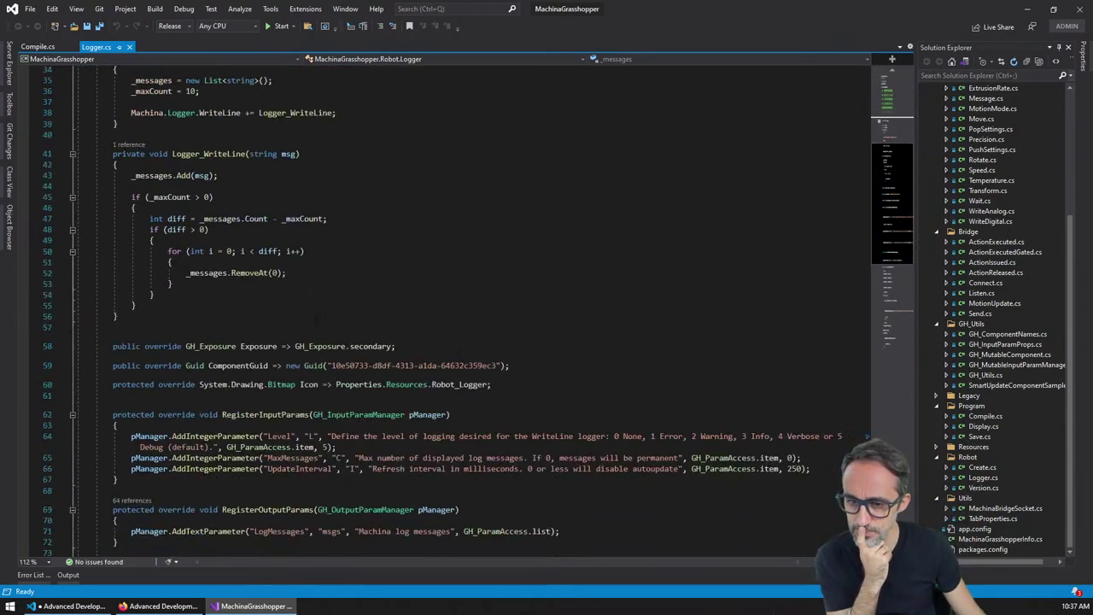
scroll(885, 359, down, 12)
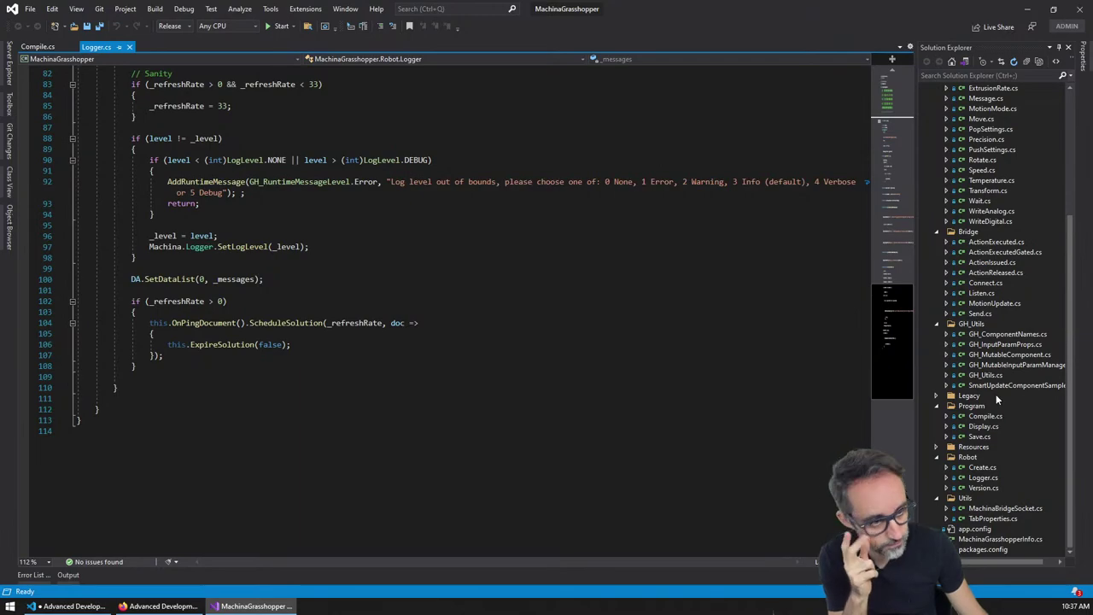
Open Display.cs from Solution Explorer and skim it.
click(986, 427)
double_click(986, 427)
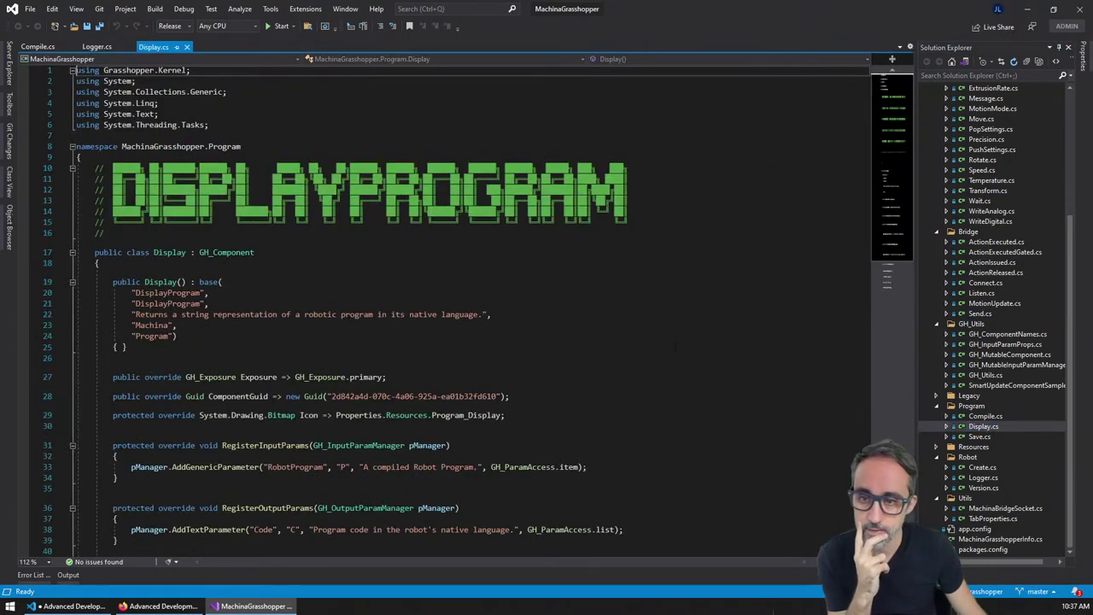
scroll(643, 341, down, 6)
scroll(643, 342, up, 2)
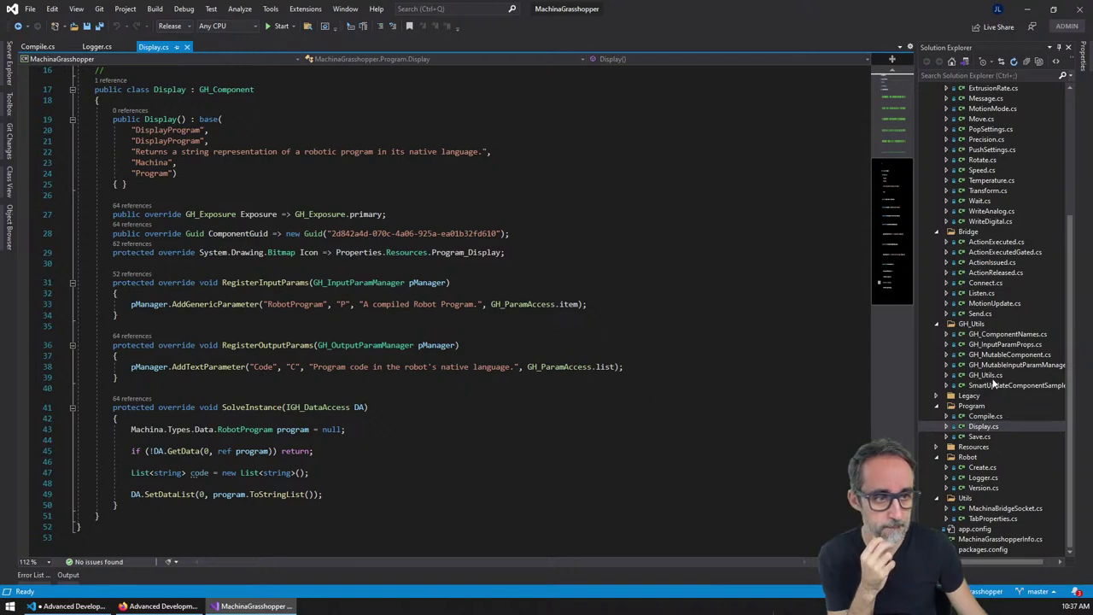
Browse the Program and Resources folders, then open Create.cs from the Robot folder.
click(937, 405)
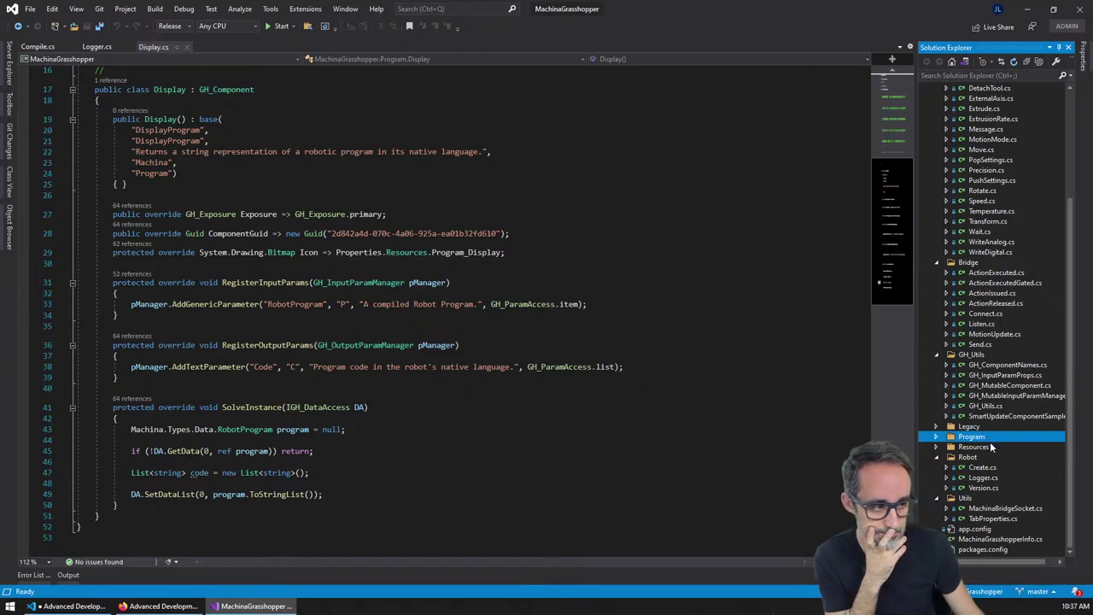
scroll(990, 446, up, 5)
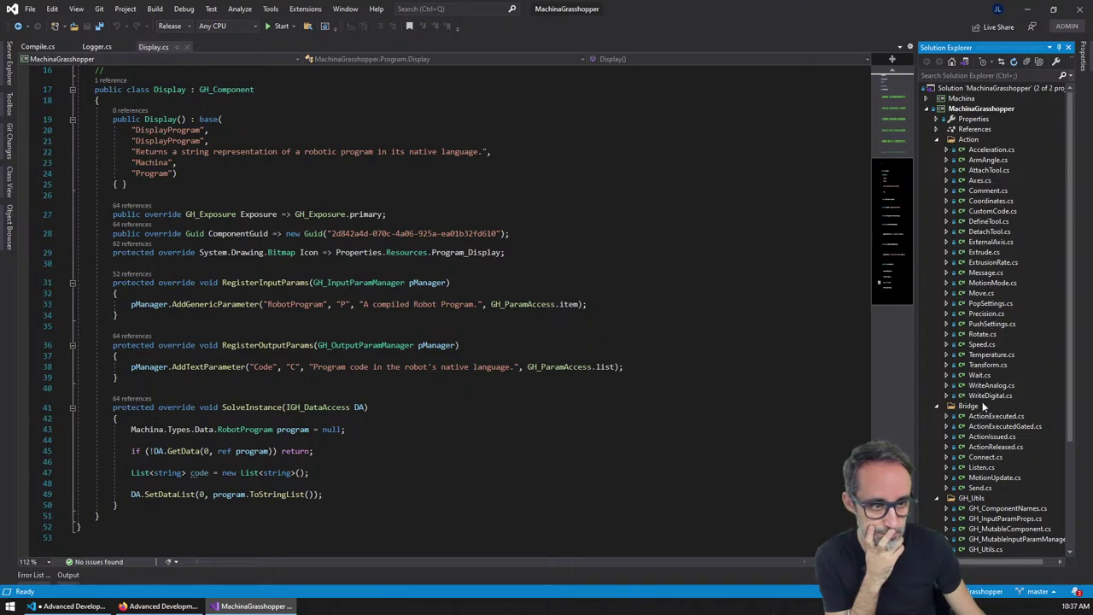
scroll(983, 407, down, 4)
click(947, 457)
scroll(947, 457, down, 1)
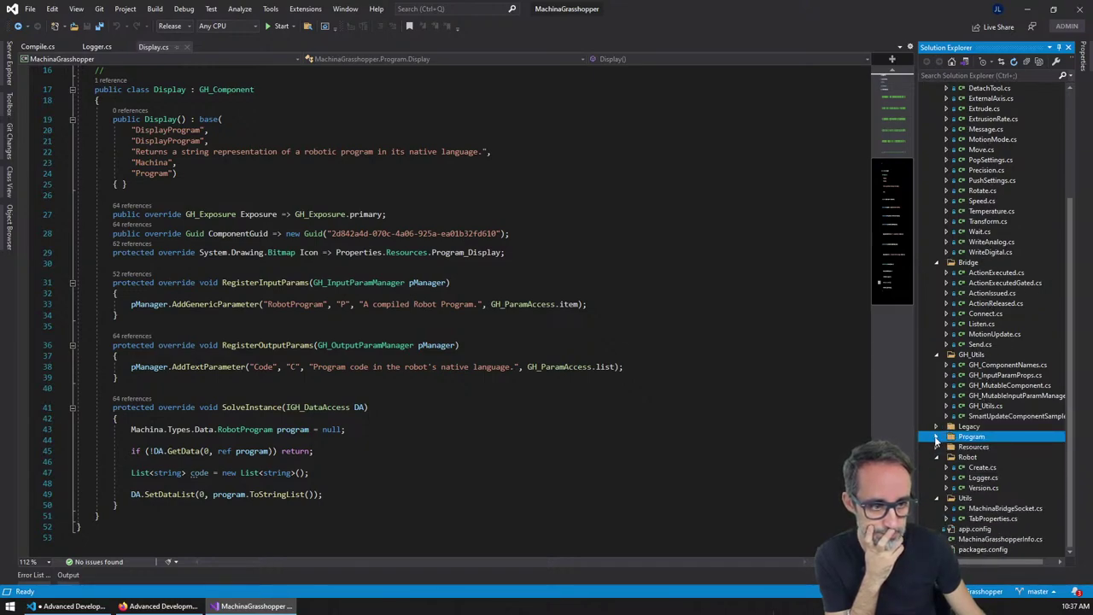
click(936, 447)
scroll(948, 256, down, 8)
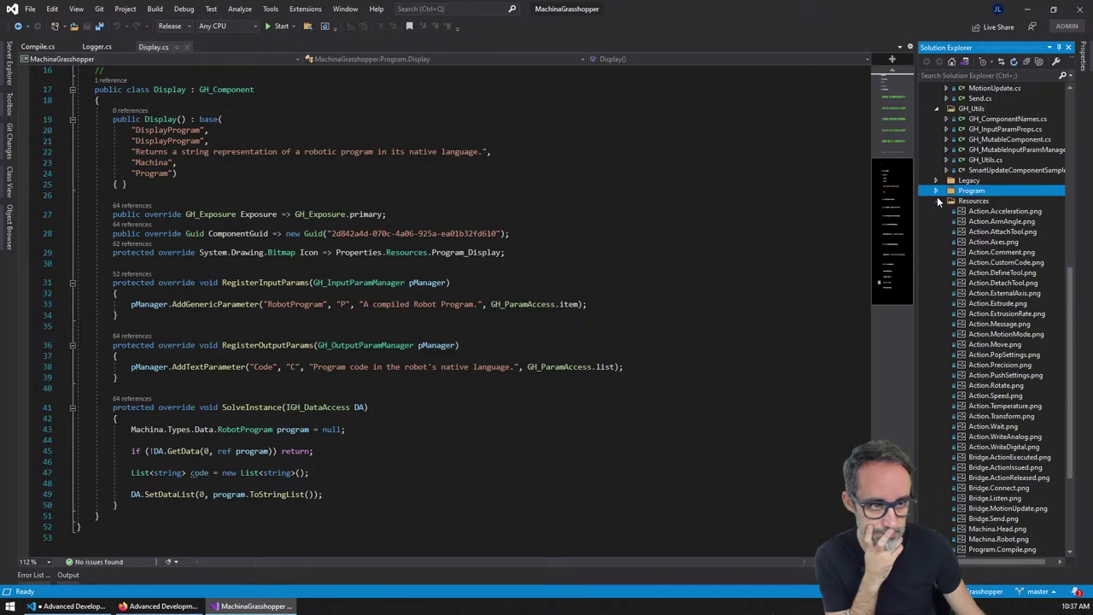
click(937, 201)
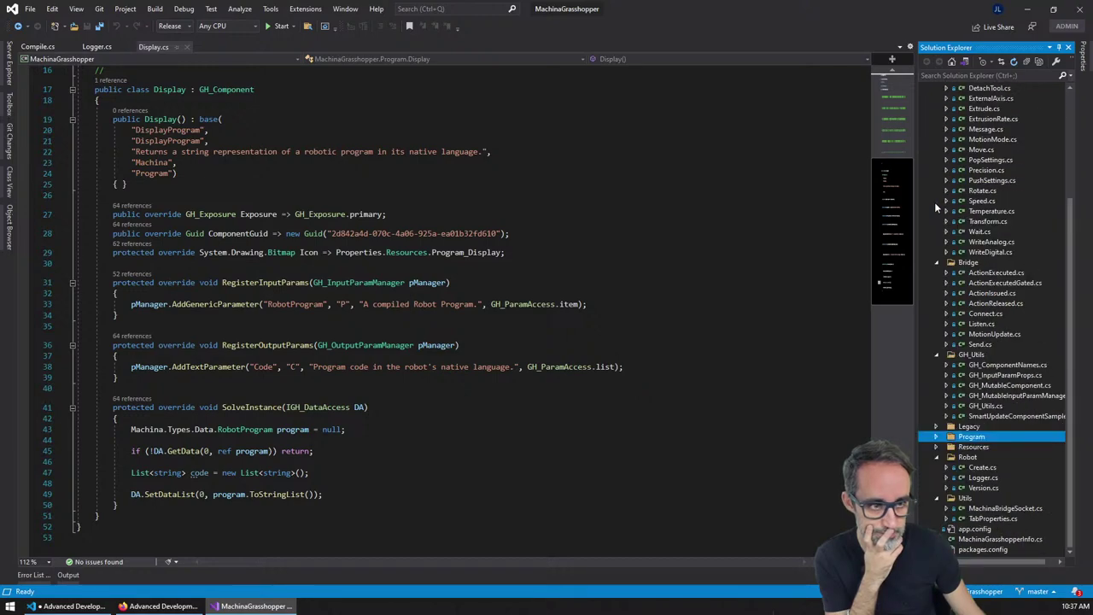
double_click(982, 467)
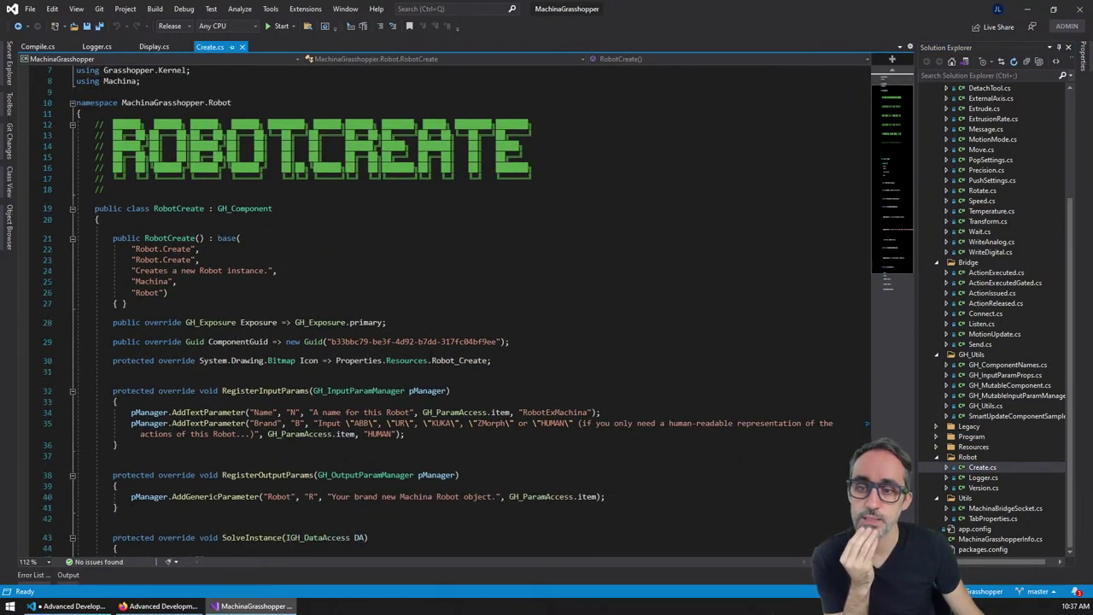
Walk through the RobotCreate constructor, RegisterOutputParams, SolveInstance and RegisterInputParams, then return to the VS Code notes.
scroll(478, 333, down, 3)
drag(77, 226, 77, 140)
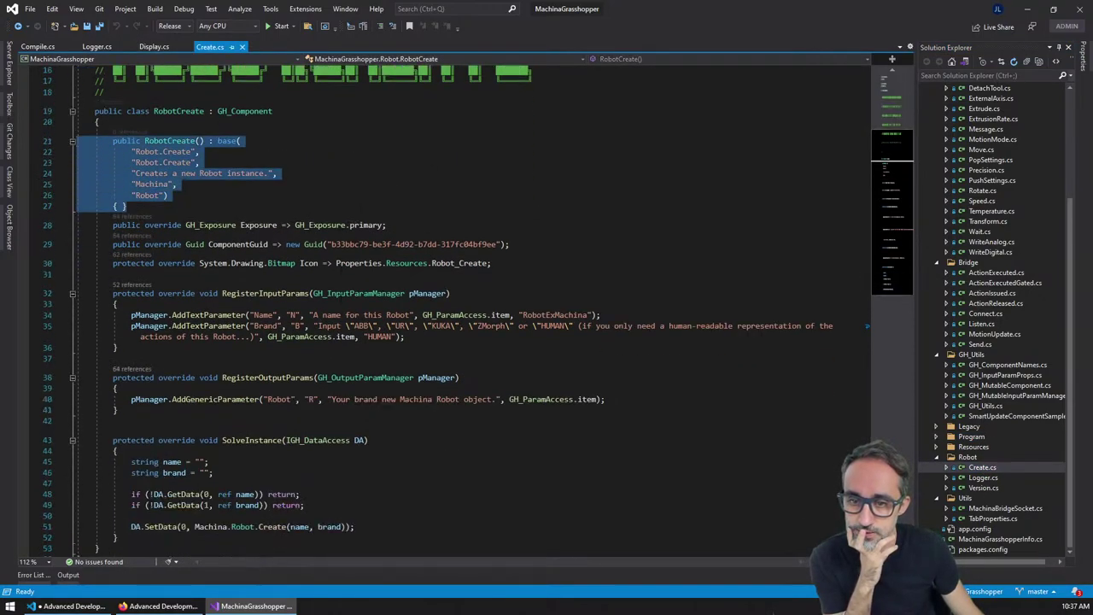
key(Down)
key(Down)
key(Down)
scroll(478, 307, down, 1)
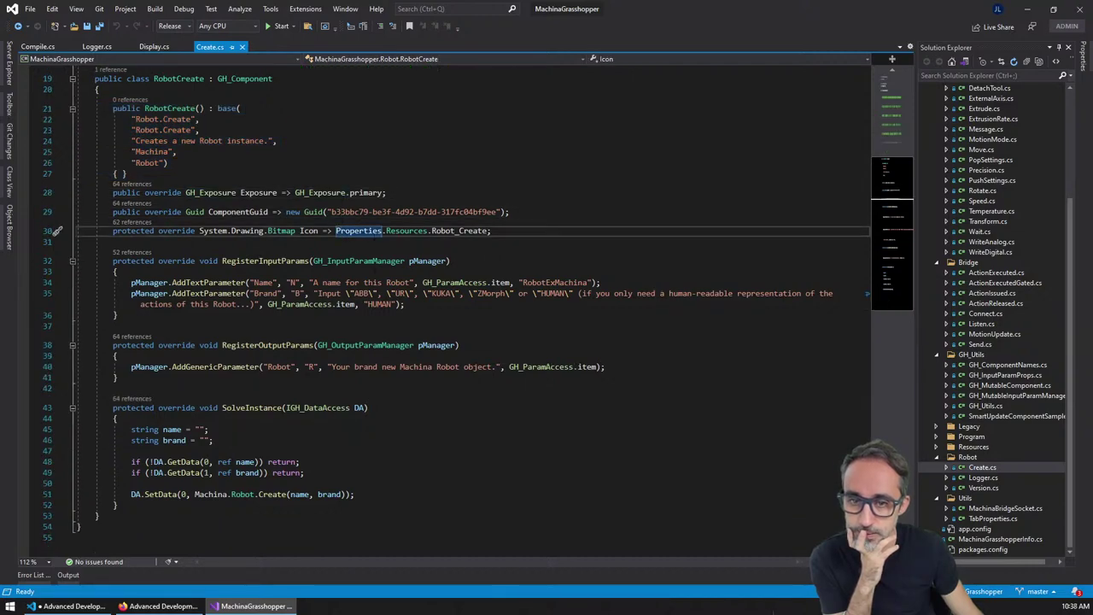
key(Down)
key(Down)
click(267, 345)
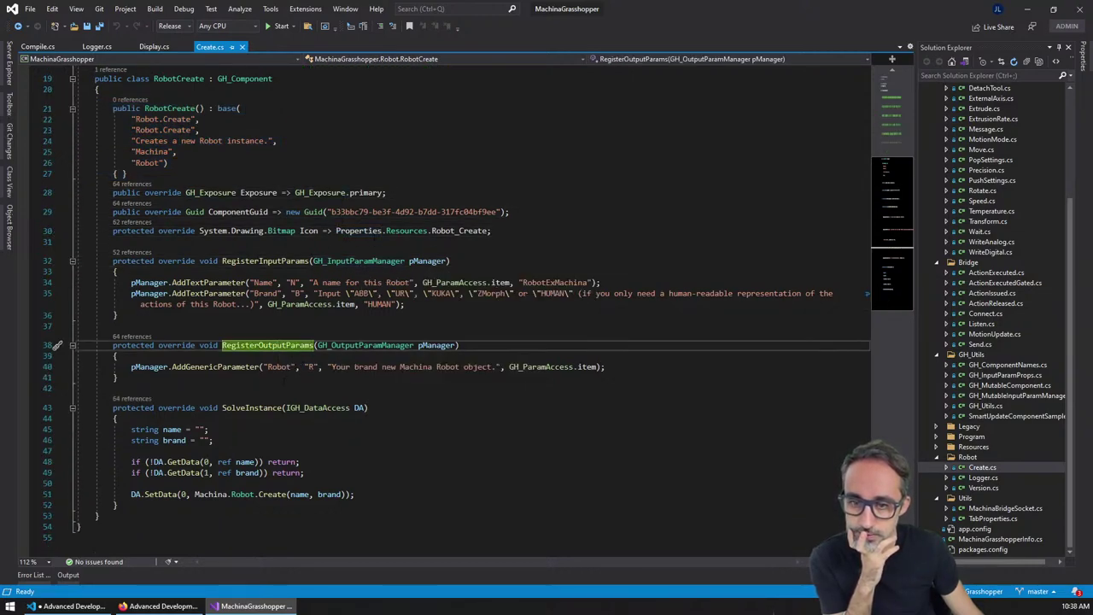
click(256, 407)
click(282, 262)
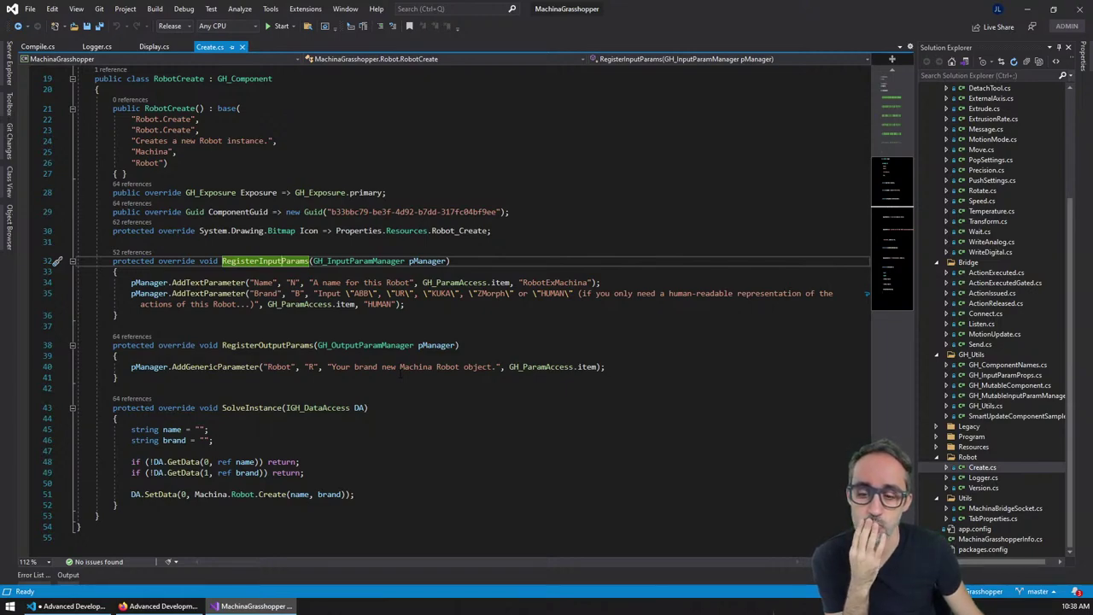
click(96, 606)
Insert '- Our first component from scratch' above the Structure item with an indented sub-bullet.
scroll(547, 308, down, 2)
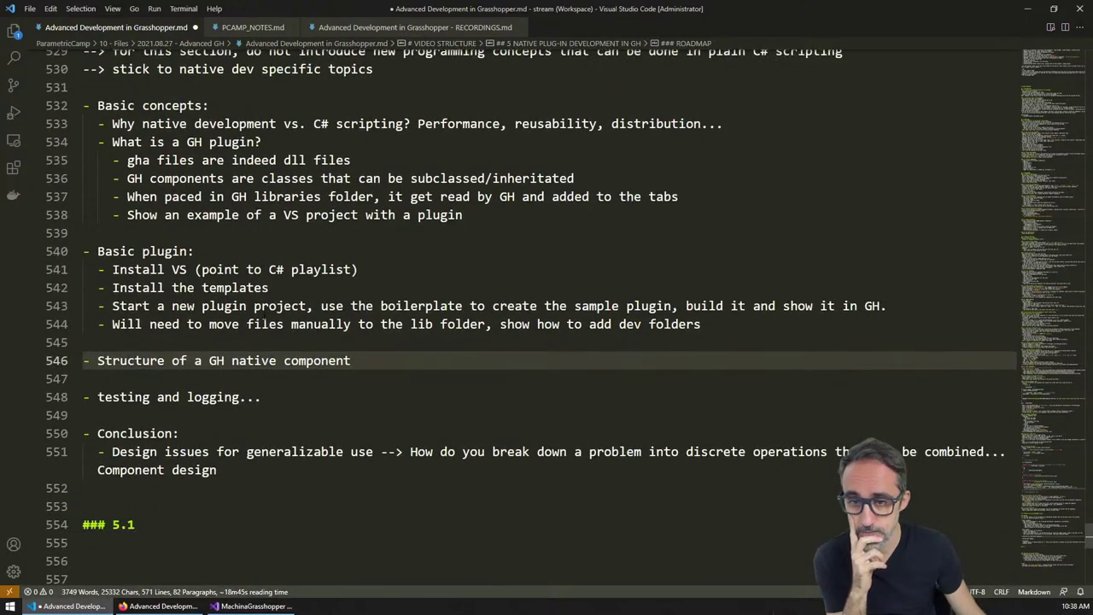
key(ctrl+shift+Return)
text(-)
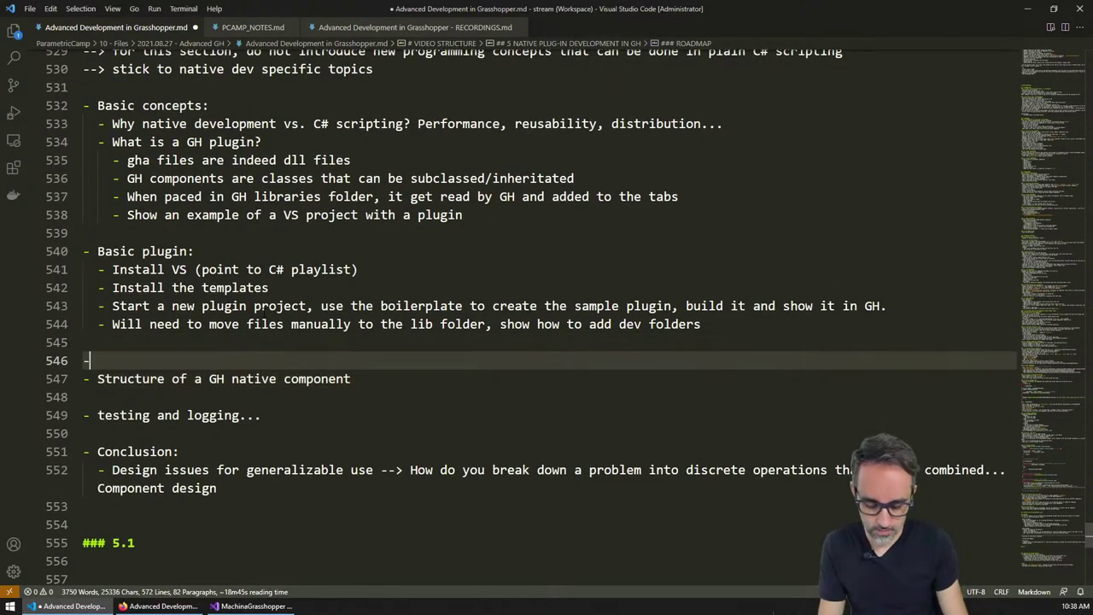
text( Our first )
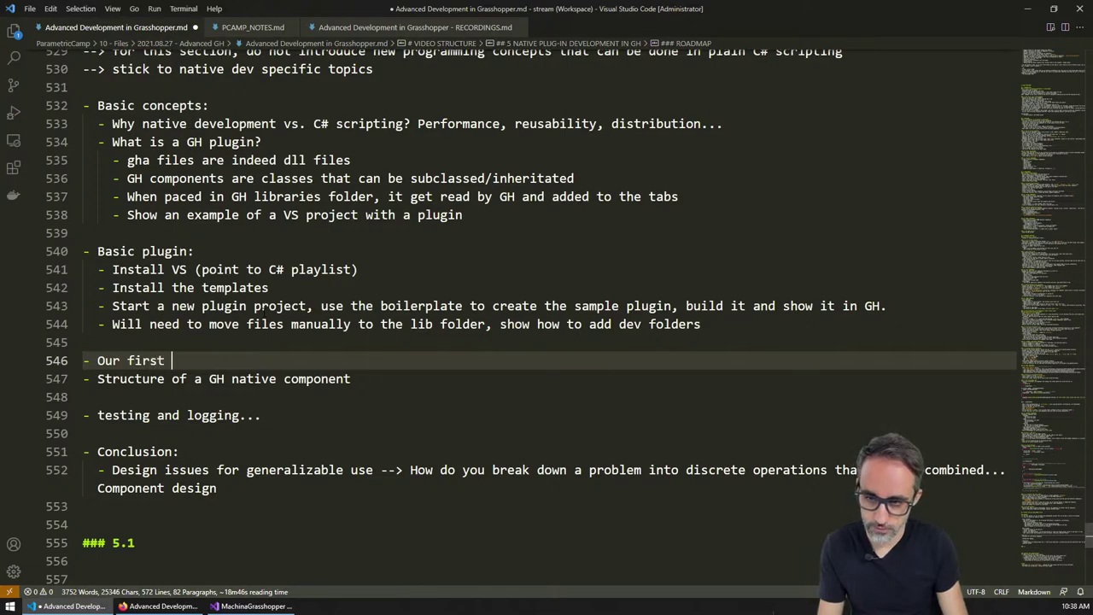
text(component from)
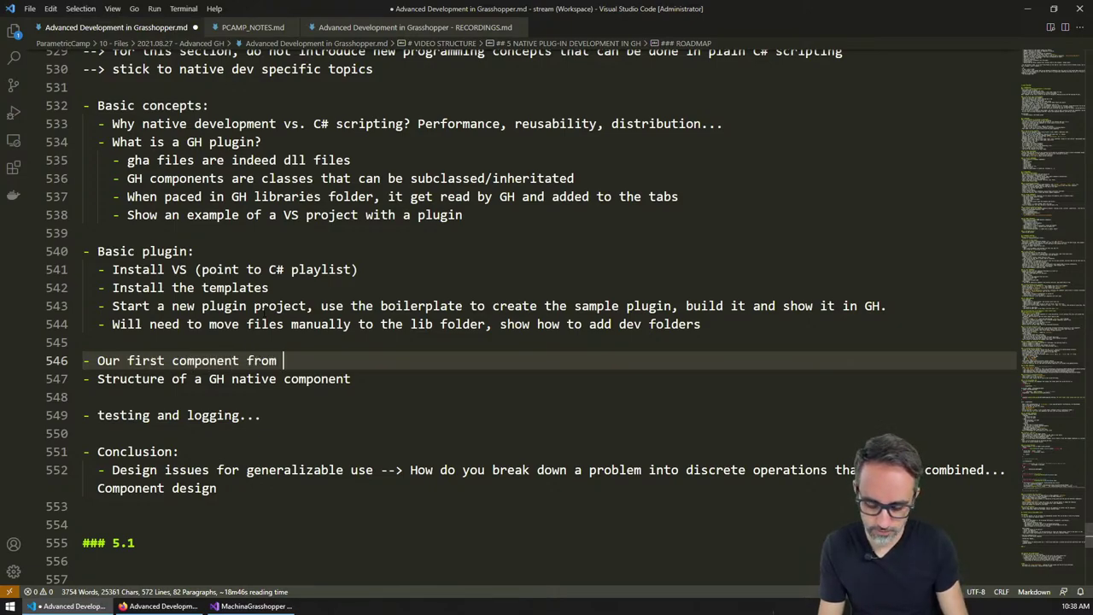
text( scratch)
key(Return)
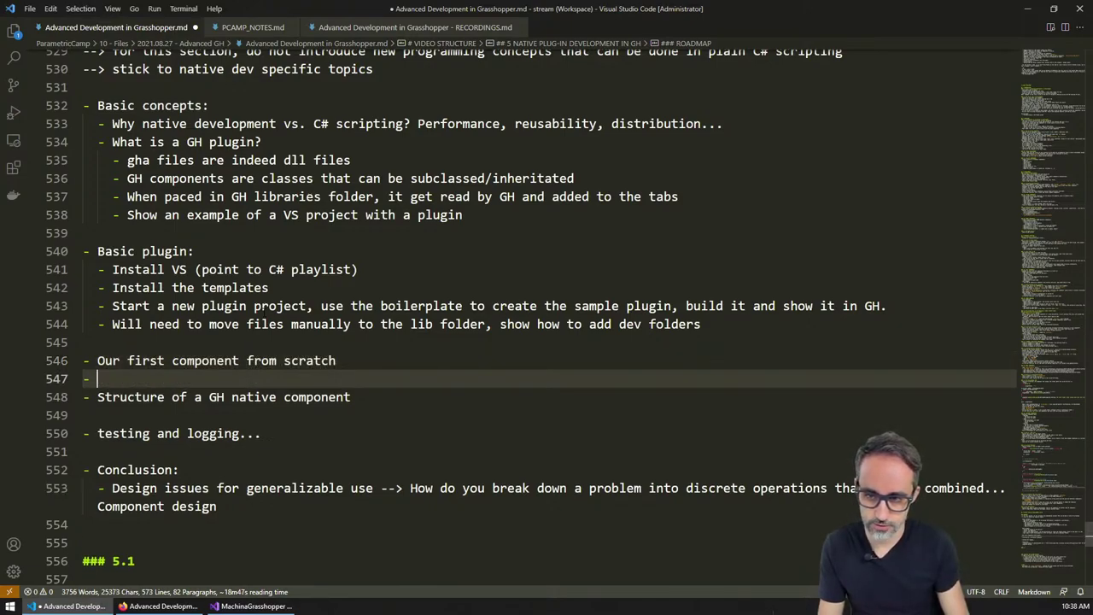
key(Tab)
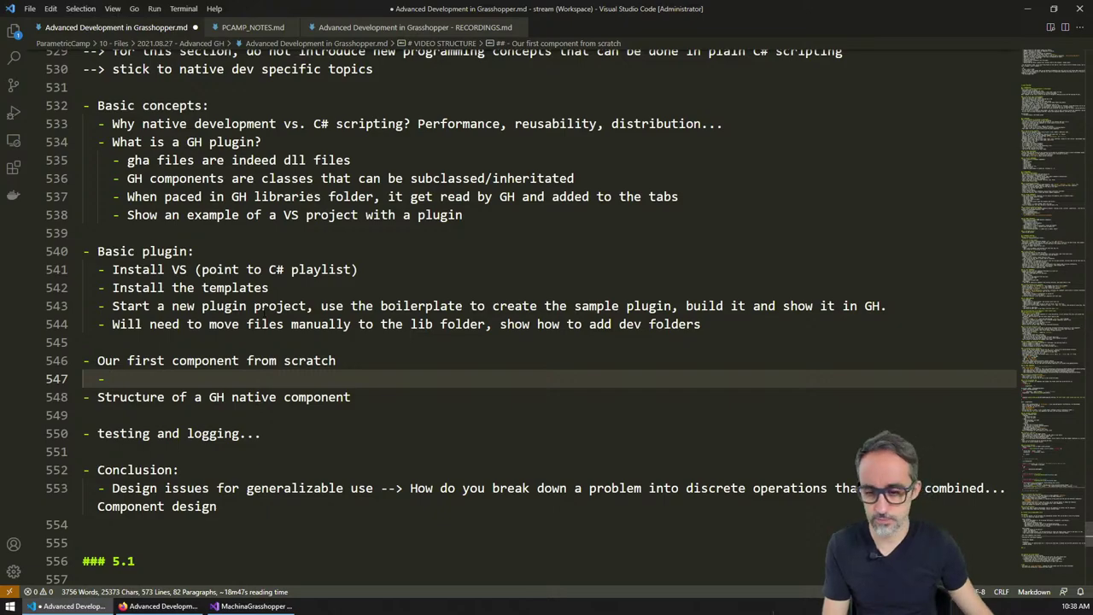
Type the first sub-item 'The constructor', briefly deleting and restoring it.
click(252, 606)
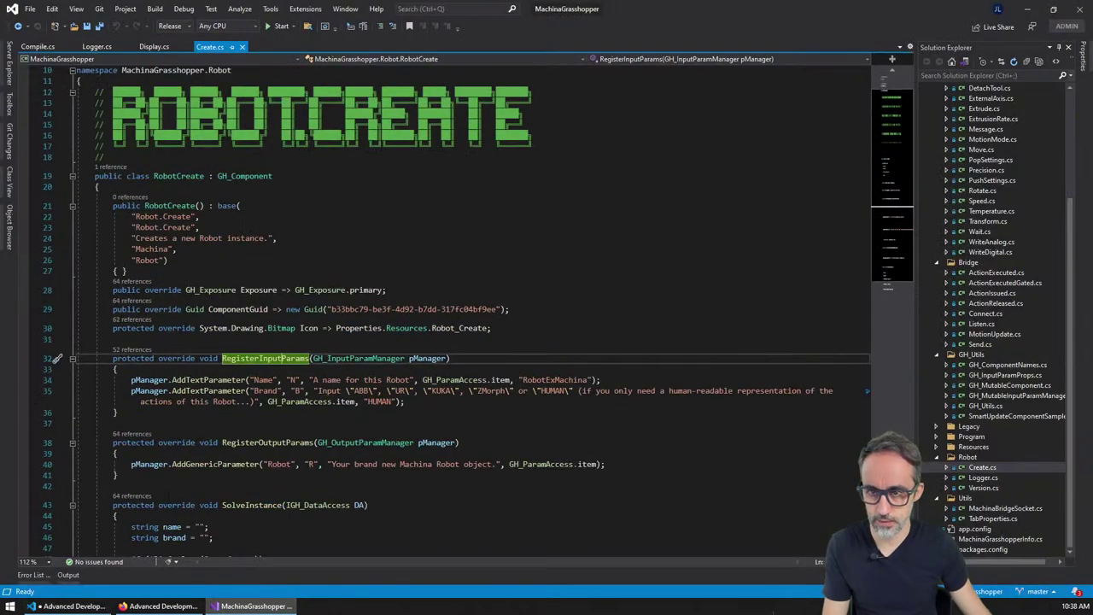
click(68, 605)
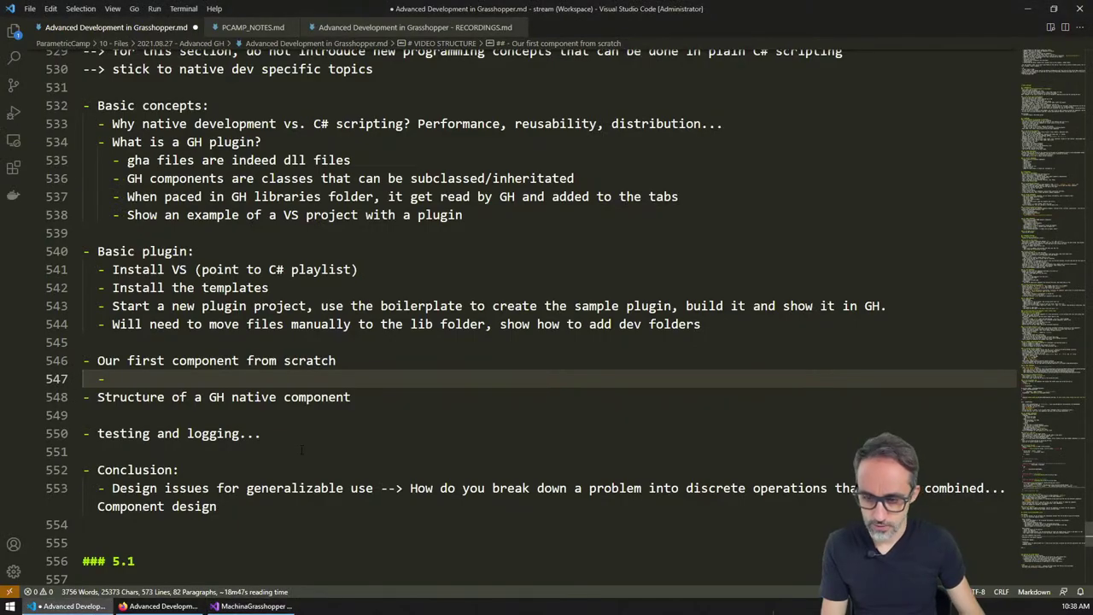
text(The constructor)
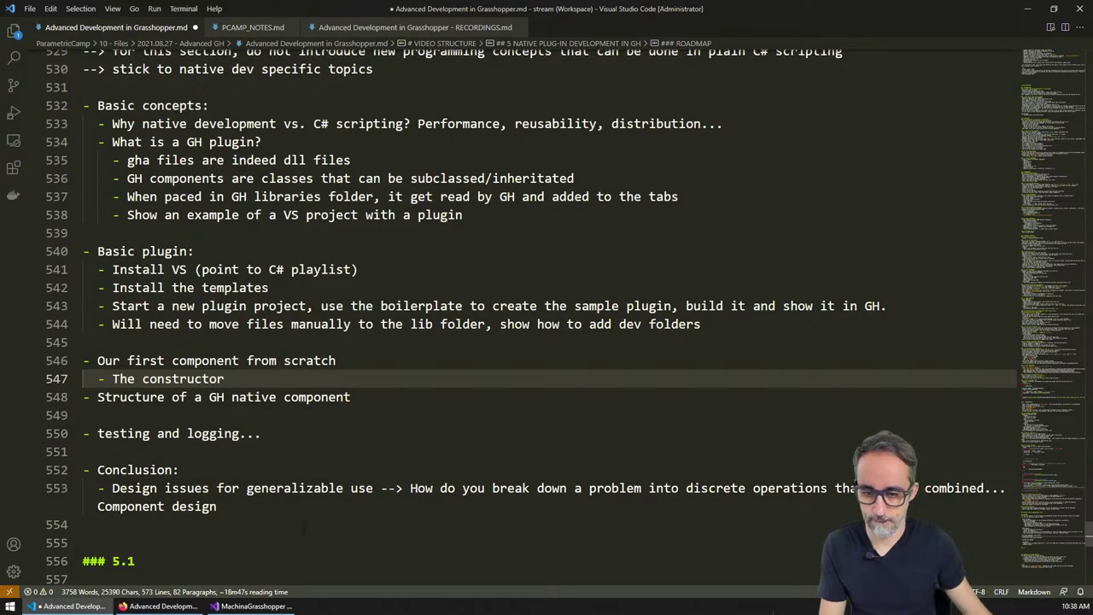
drag(238, 381, 112, 379)
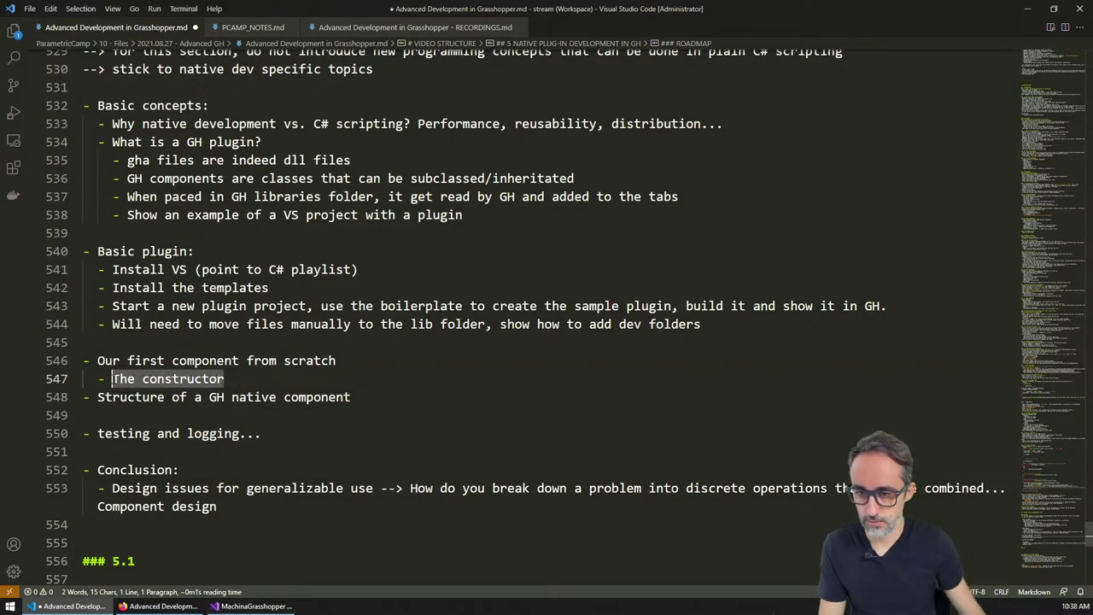
key(BackSpace)
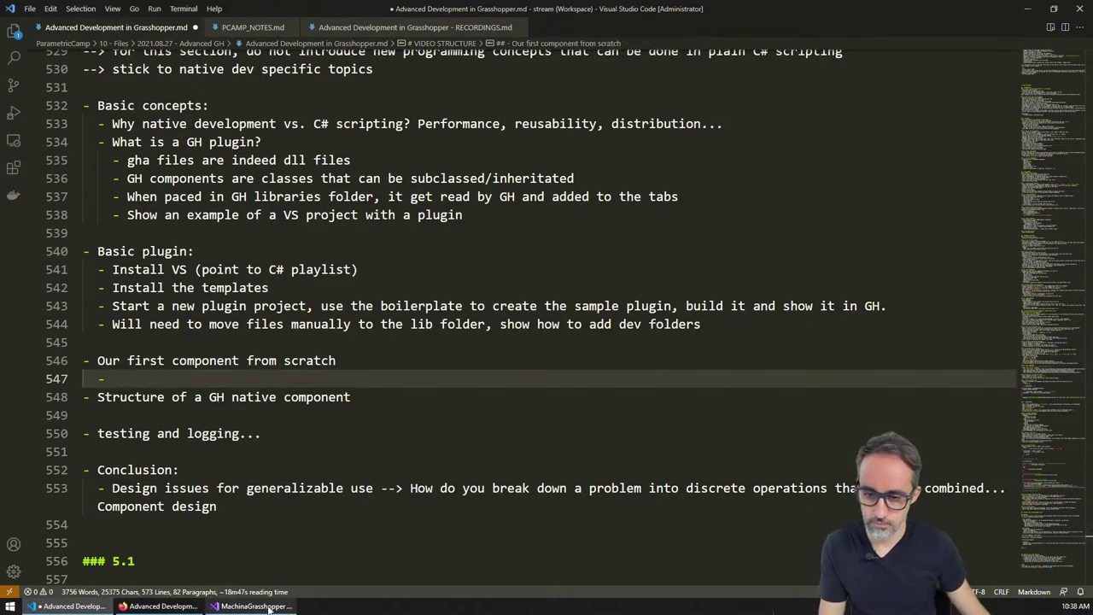
key(ctrl+z)
Check the RobotCreate constructor code in Visual Studio, then resume after 'The constructor'.
click(256, 606)
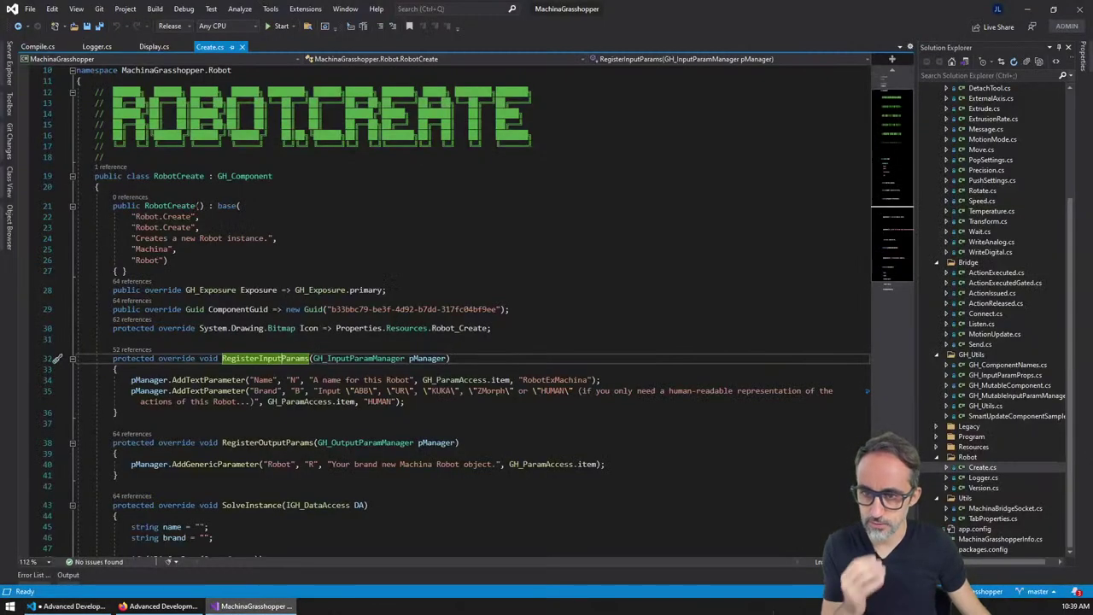
drag(170, 260, 128, 216)
click(277, 238)
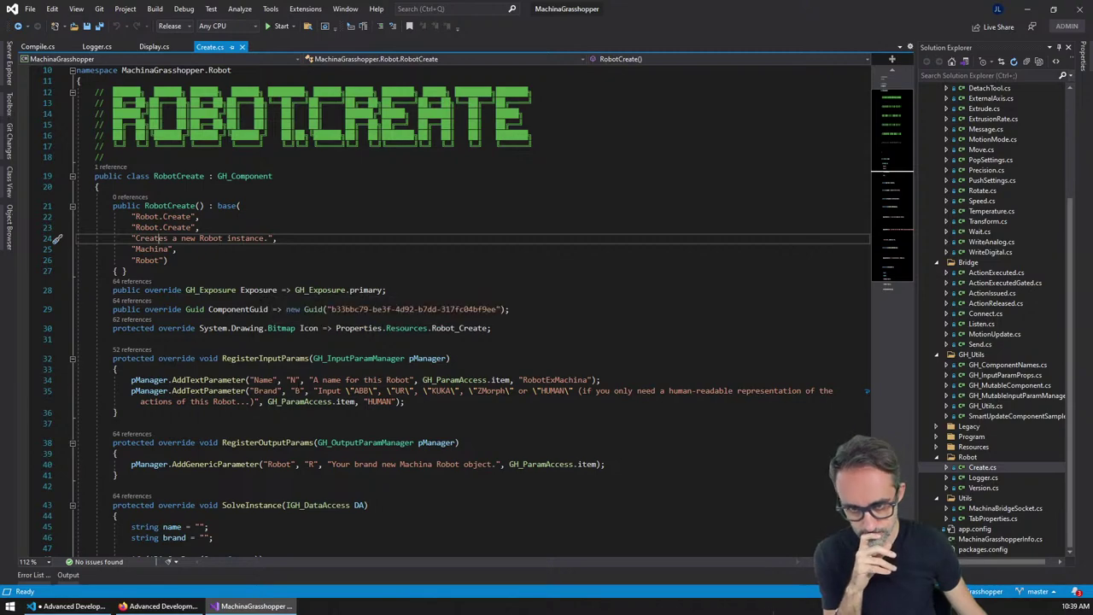
click(158, 238)
scroll(158, 238, down, 2)
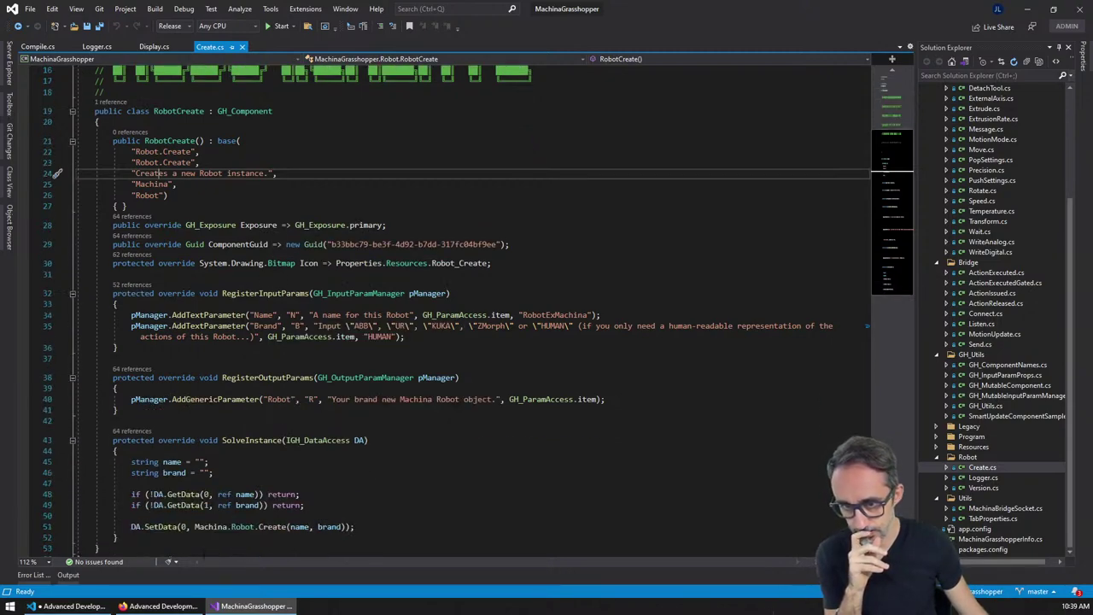
click(96, 606)
click(375, 382)
Add sub-items 'Register input params' and 'Register out paramters'.
key(Return)
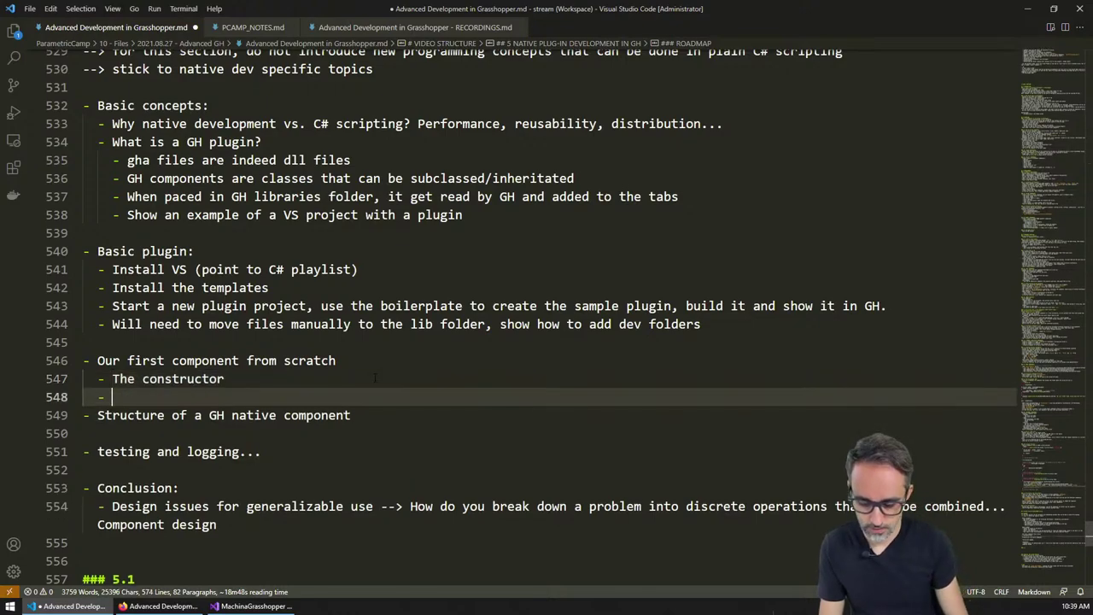
text(Register input pa)
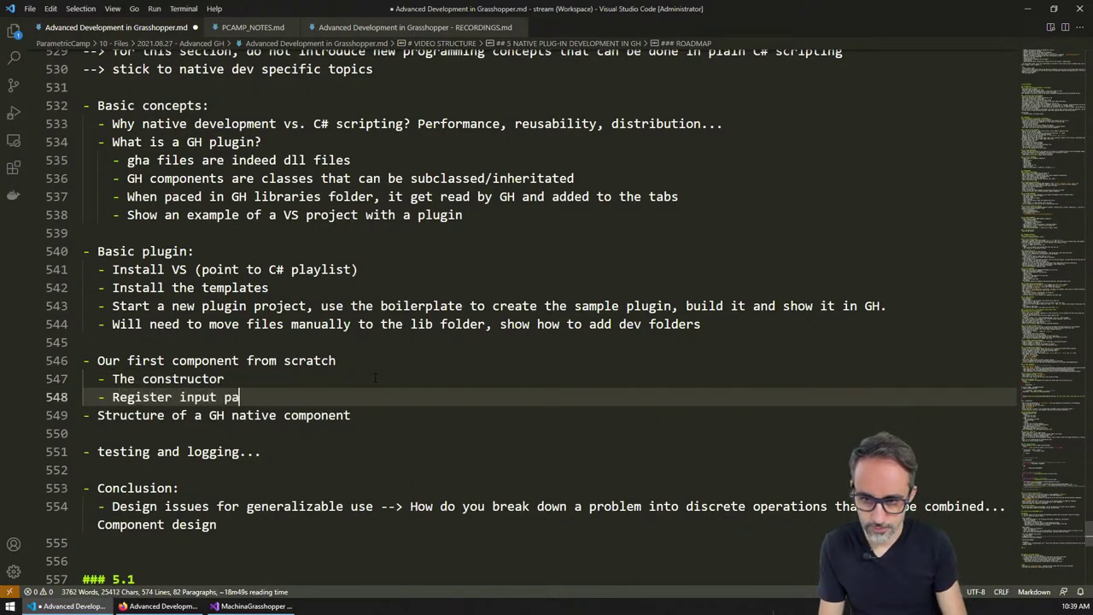
text(rams)
key(Return)
text(Register utp)
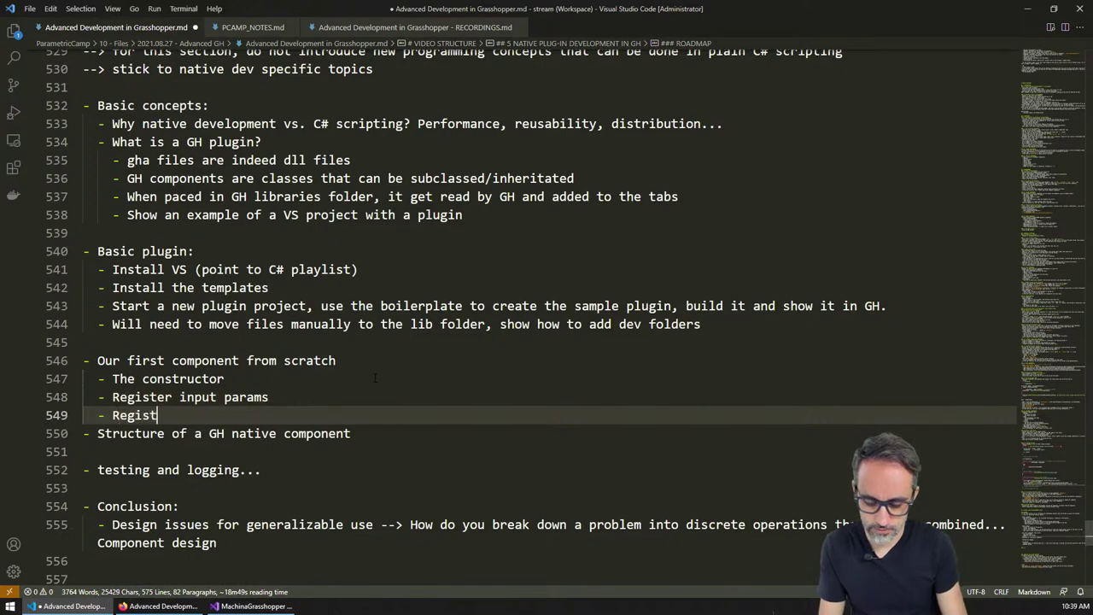
key(BackSpace)
key(BackSpace)
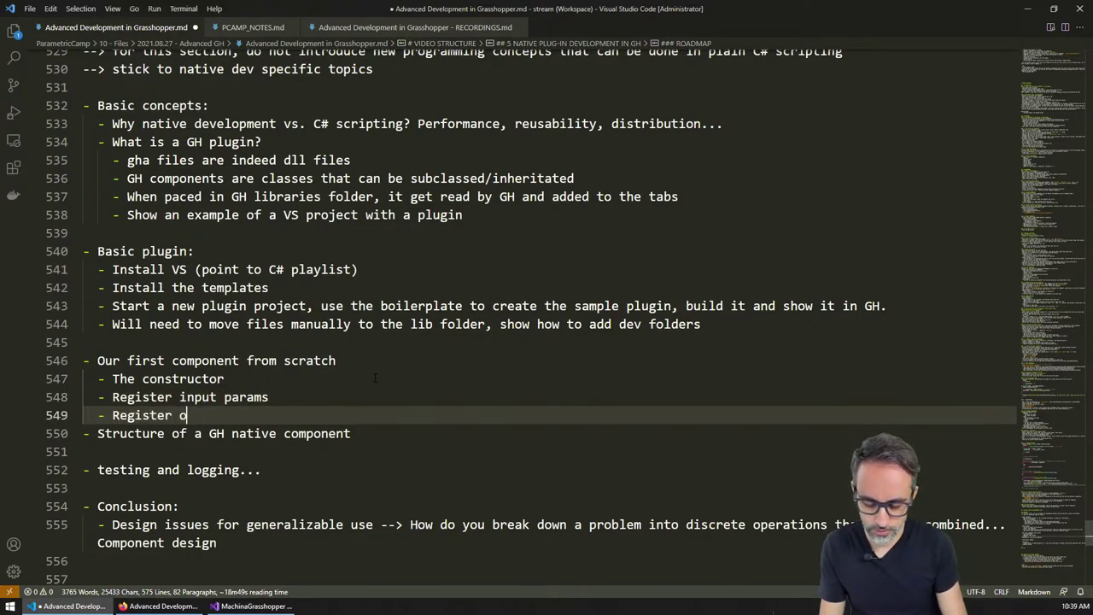
text(ut  patam)
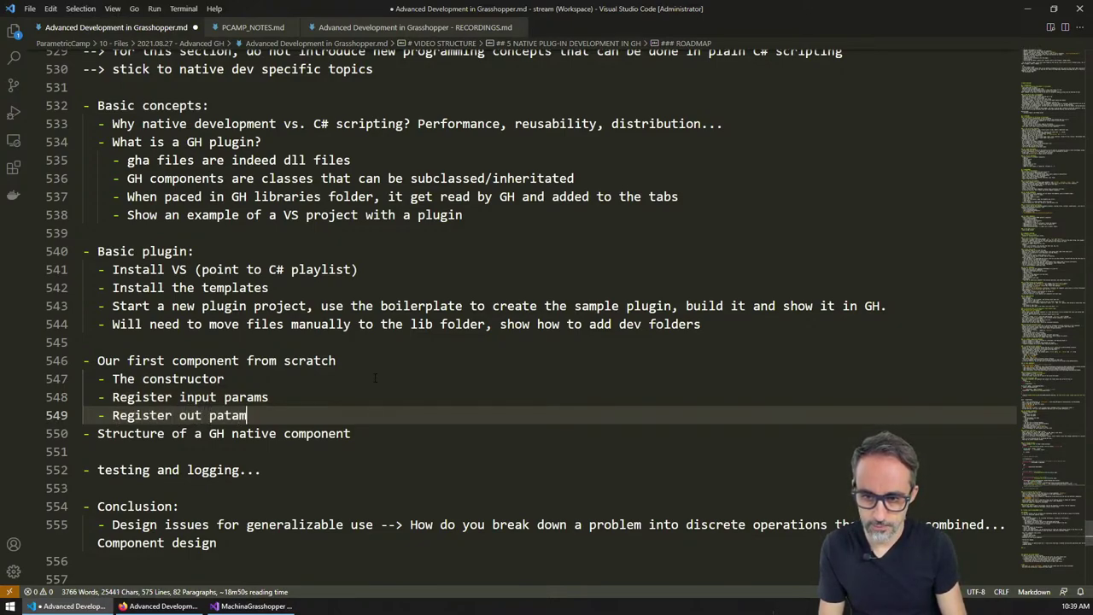
key(BackSpace)
text(rame)
text(ters)
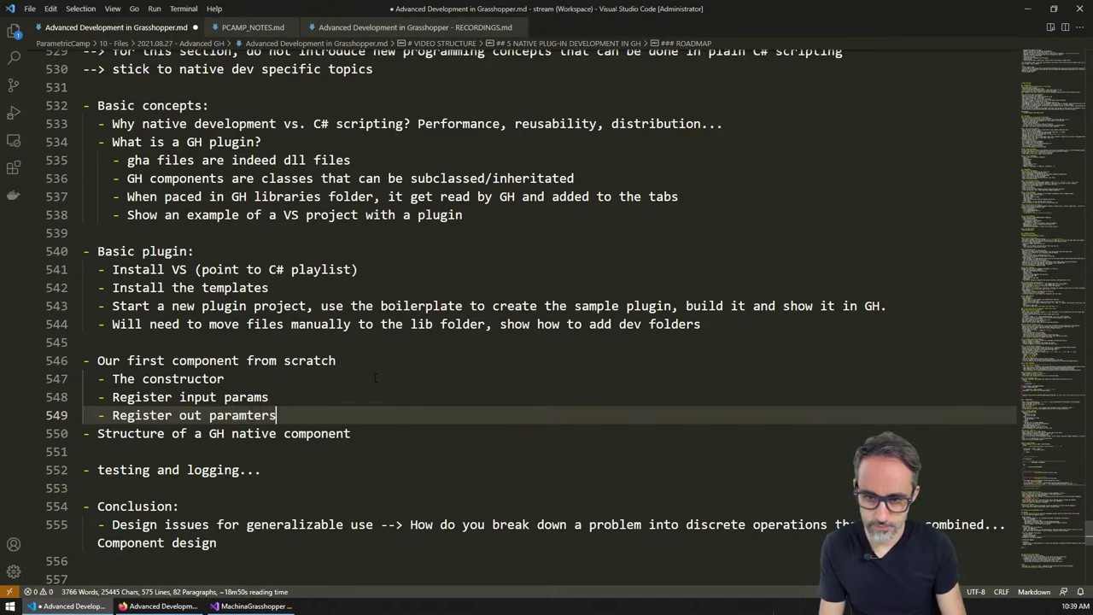
Add 'Solver instance, describe' and 'Simple examples: adding tow numbers, creating a vector.'.
key(Return)
text(Solver)
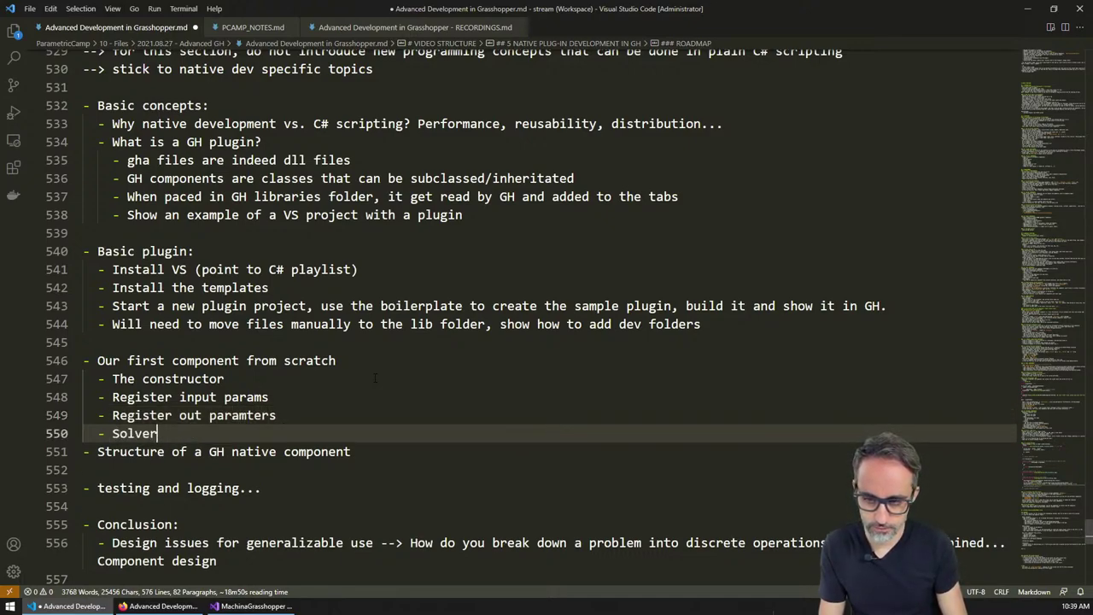
text( instance, )
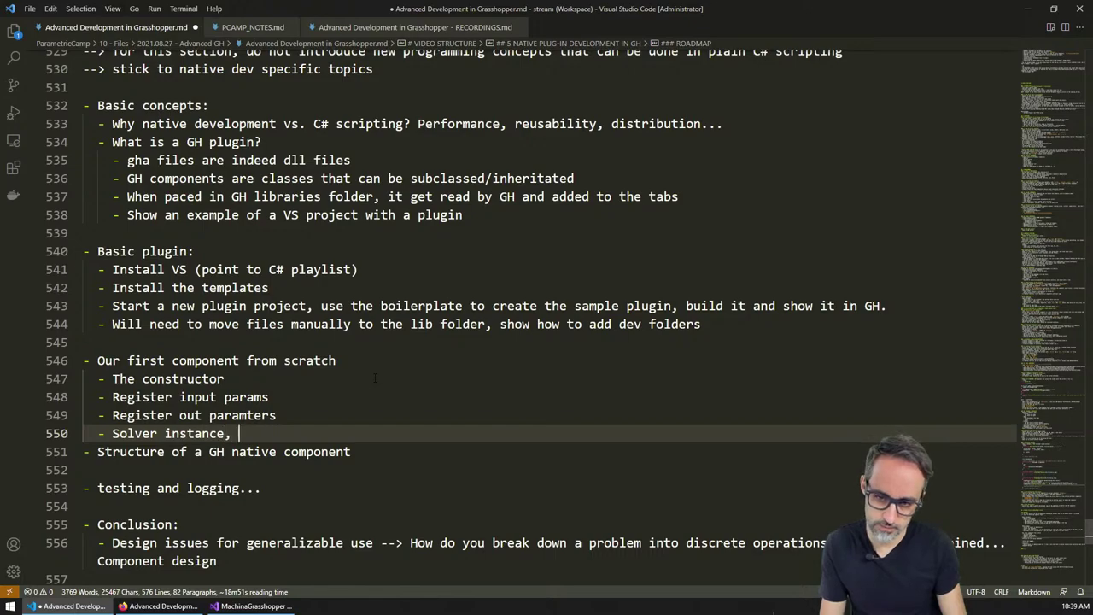
text(describe)
key(Return)
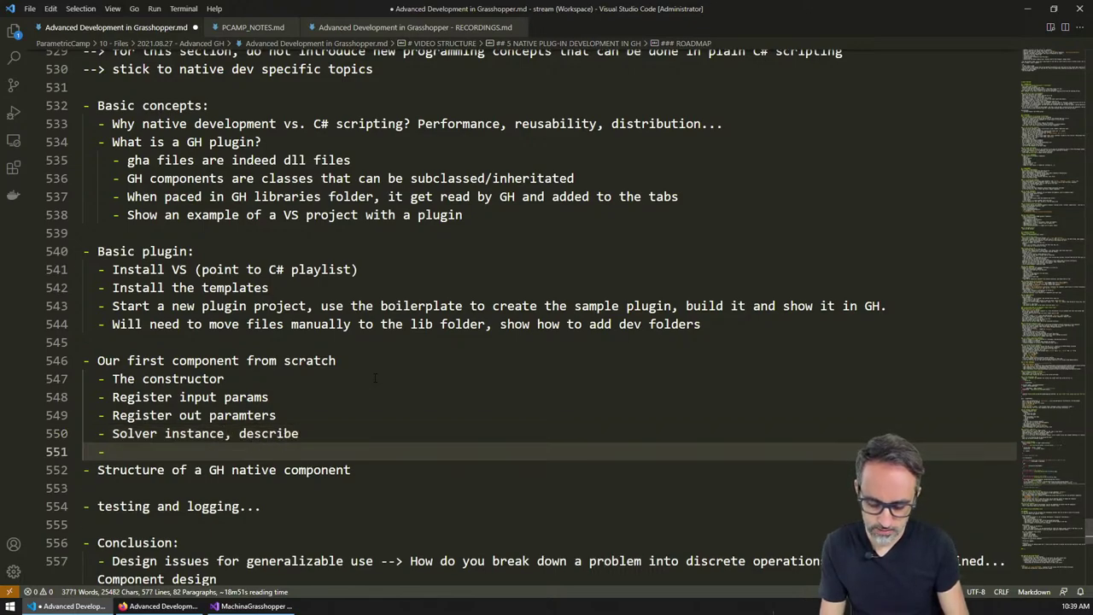
text(Simple examples)
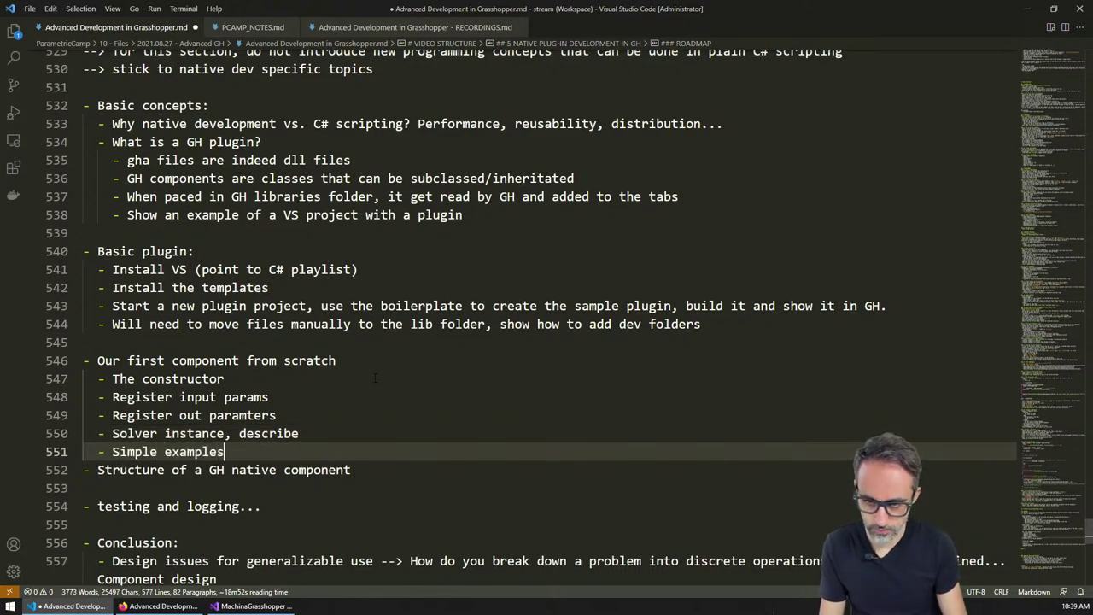
text(: adding to)
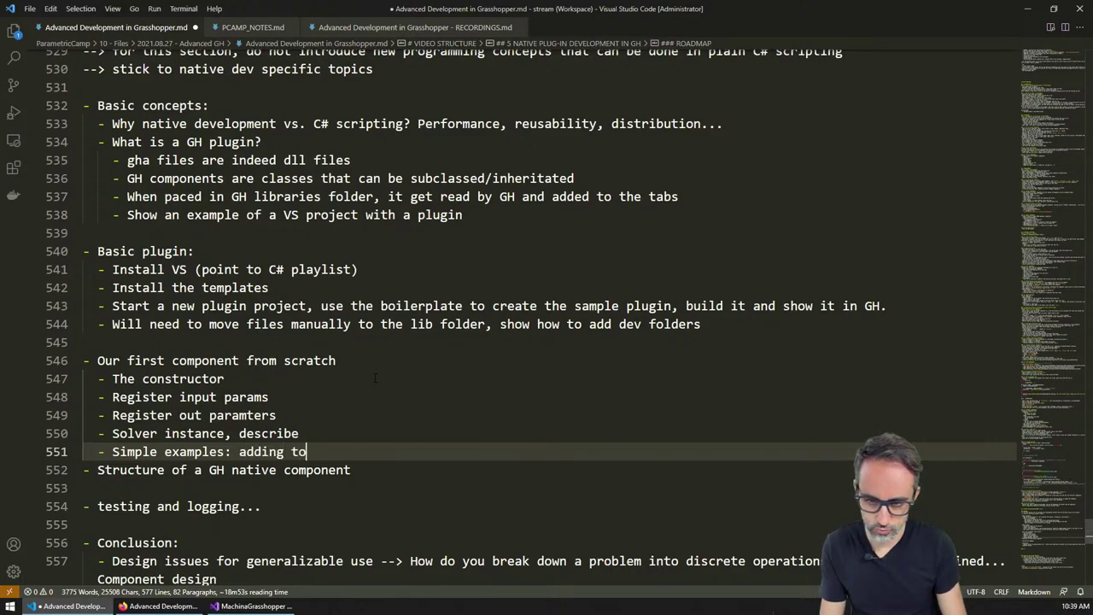
text(w number)
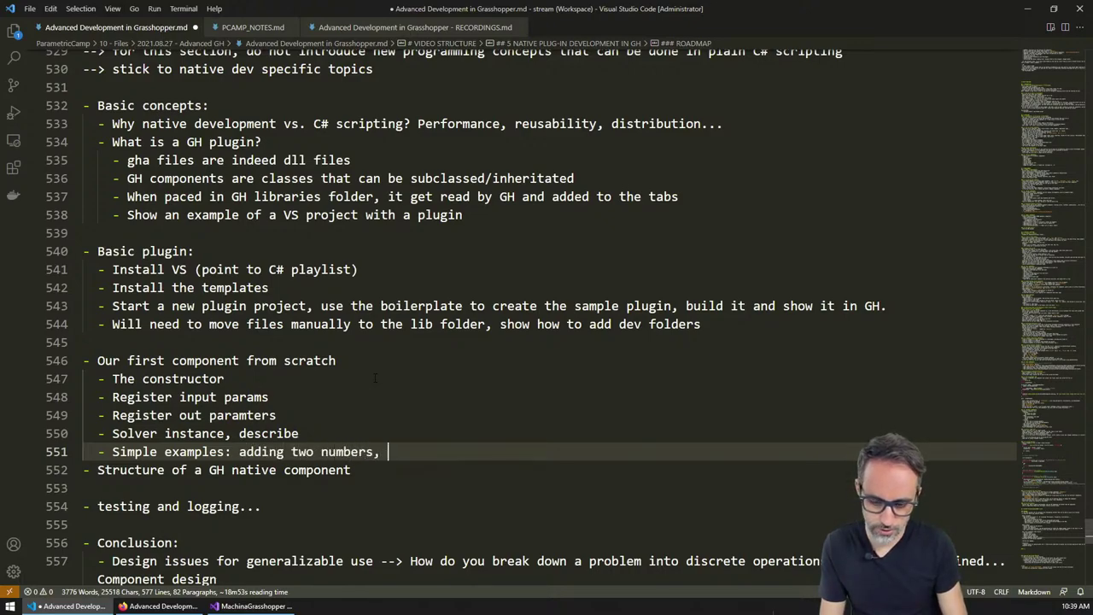
text(s, creating)
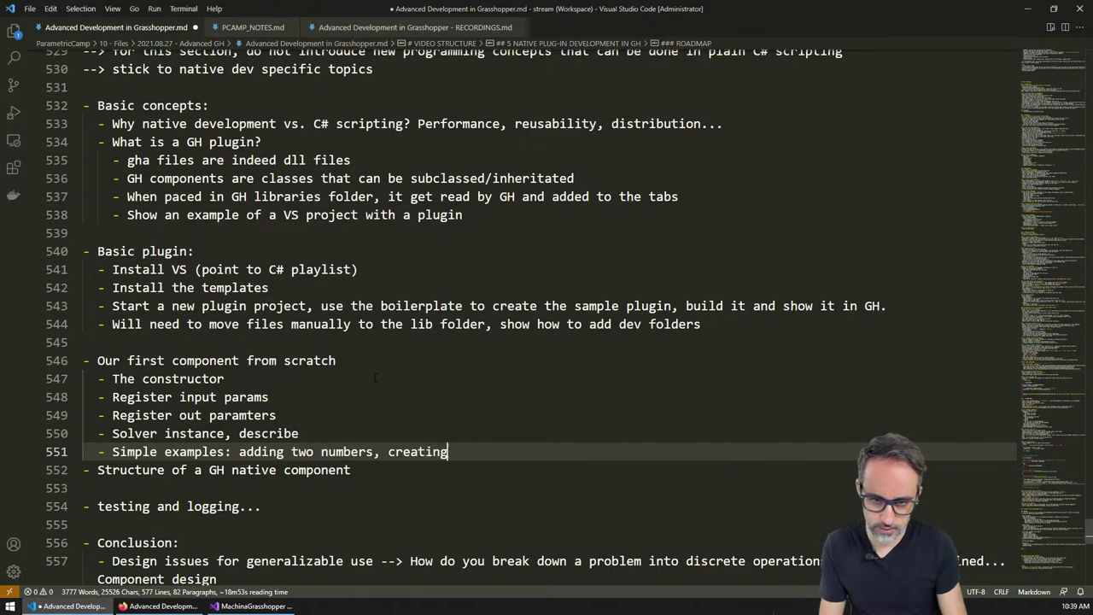
text( a vector.)
key(Return)
key(BackSpace)
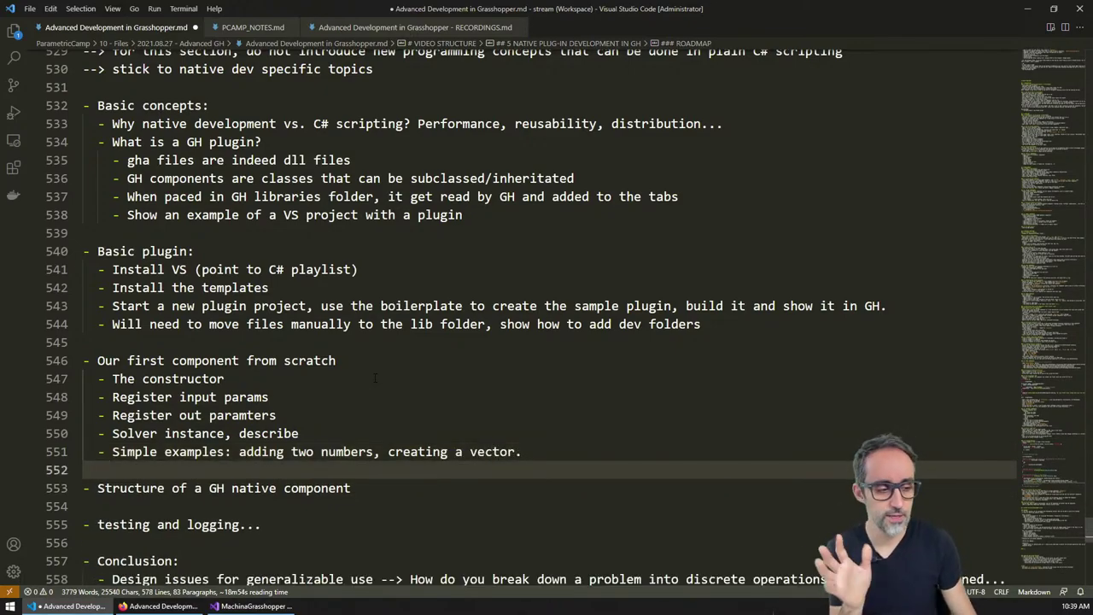
scroll(383, 334, down, 2)
scroll(383, 334, down, 1)
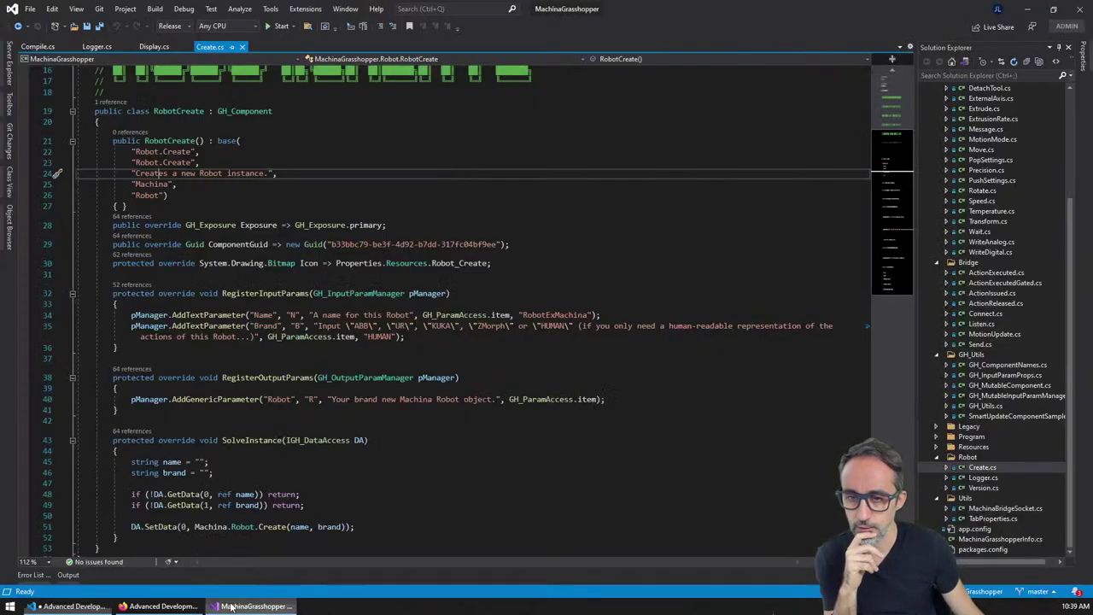
Review the RobotCreate component code, highlighting the constructor and the exposure and guid declarations.
click(241, 608)
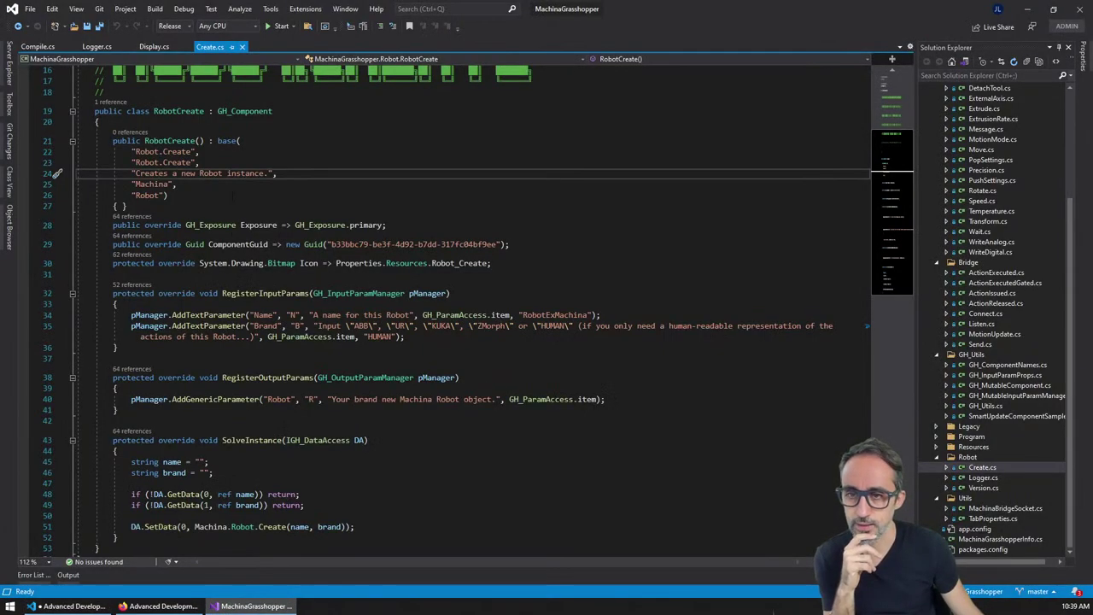
drag(127, 206, 104, 151)
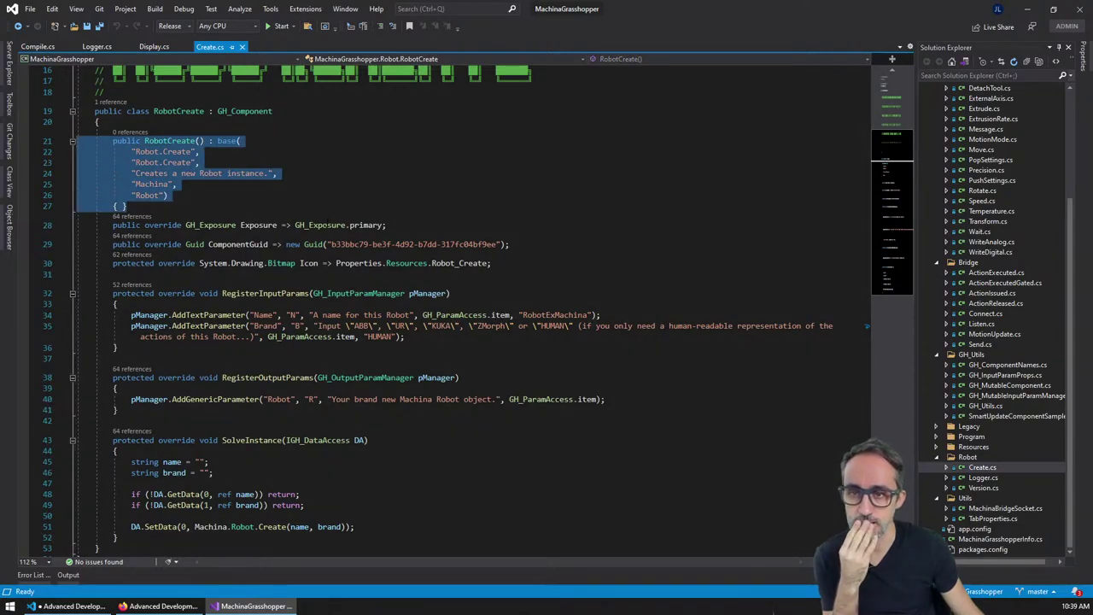
scroll(429, 278, down, 1)
drag(228, 261, 281, 493)
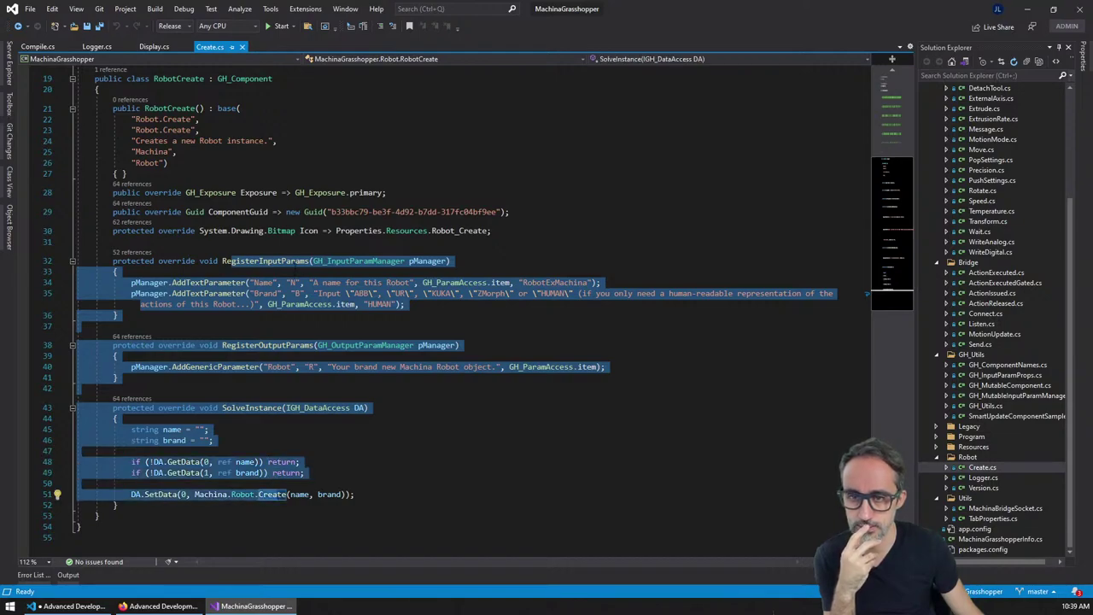
click(281, 230)
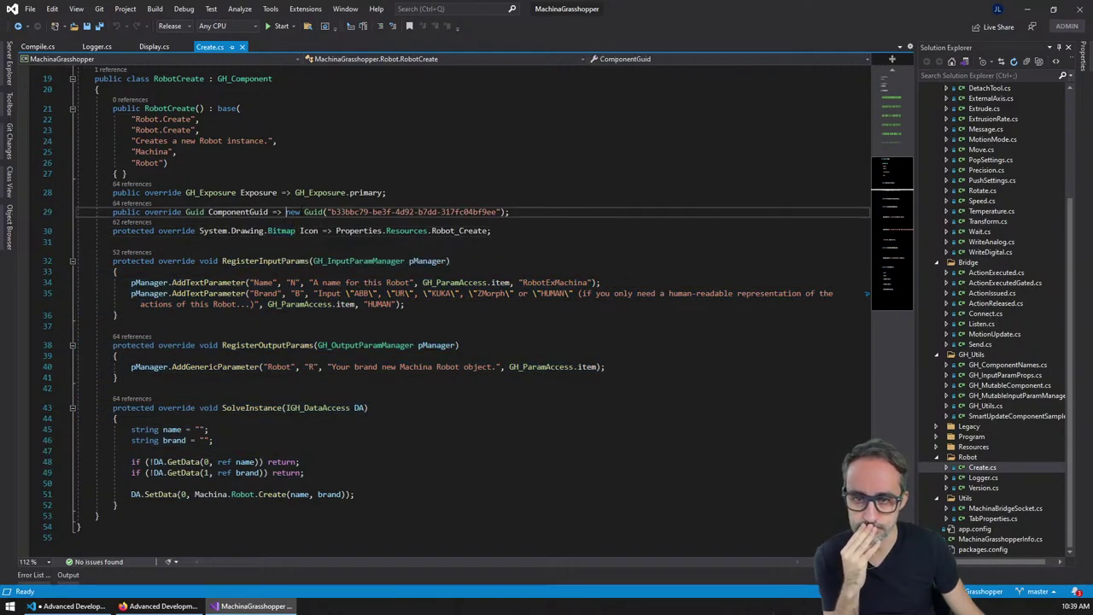
drag(498, 212, 77, 193)
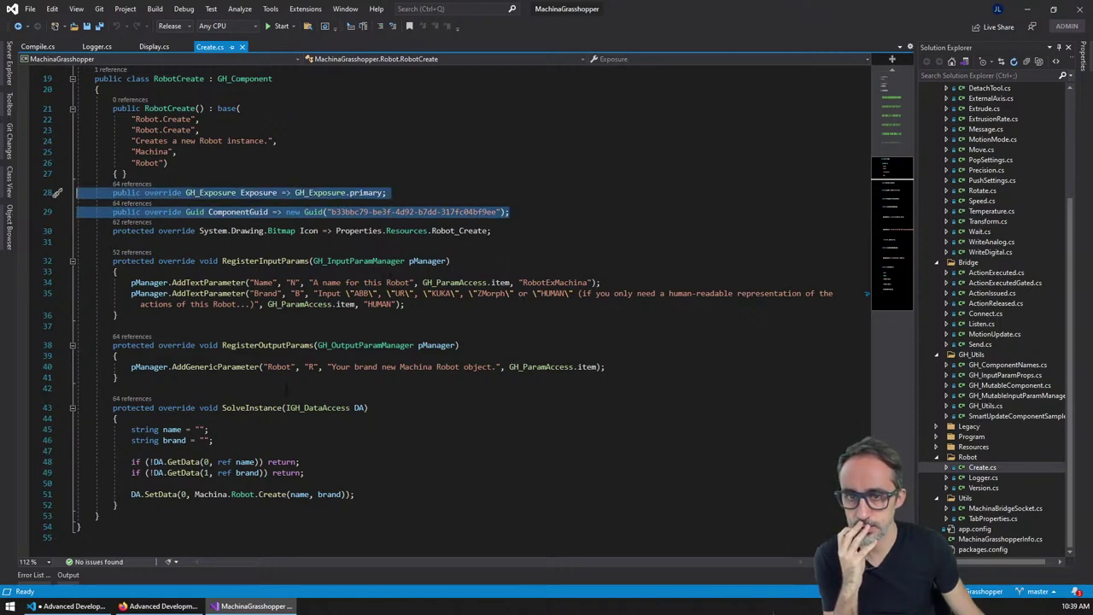
Browse the alternative exposure values, restore GH_Exposure.primary, and return to the markdown course notes.
double_click(366, 193)
key(BackSpace)
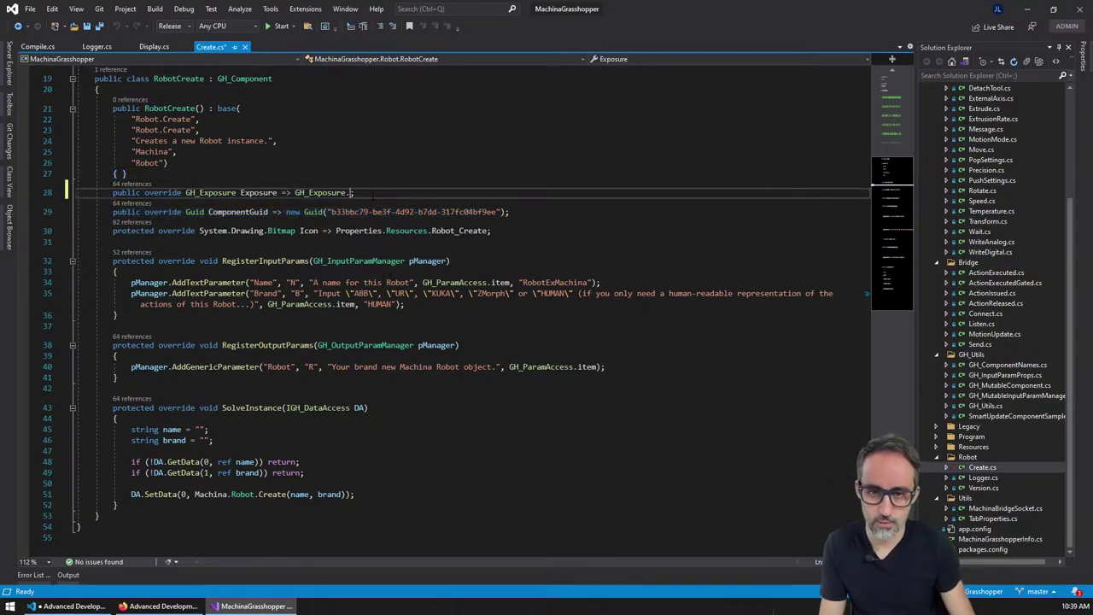
key(ctrl+space)
key(Escape)
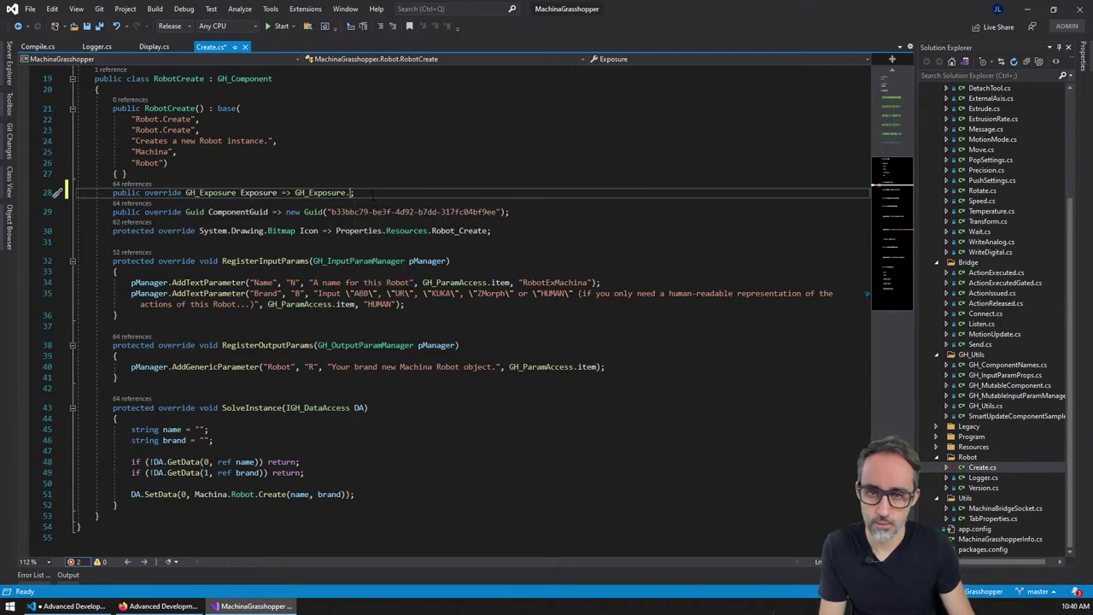
key(ctrl+z)
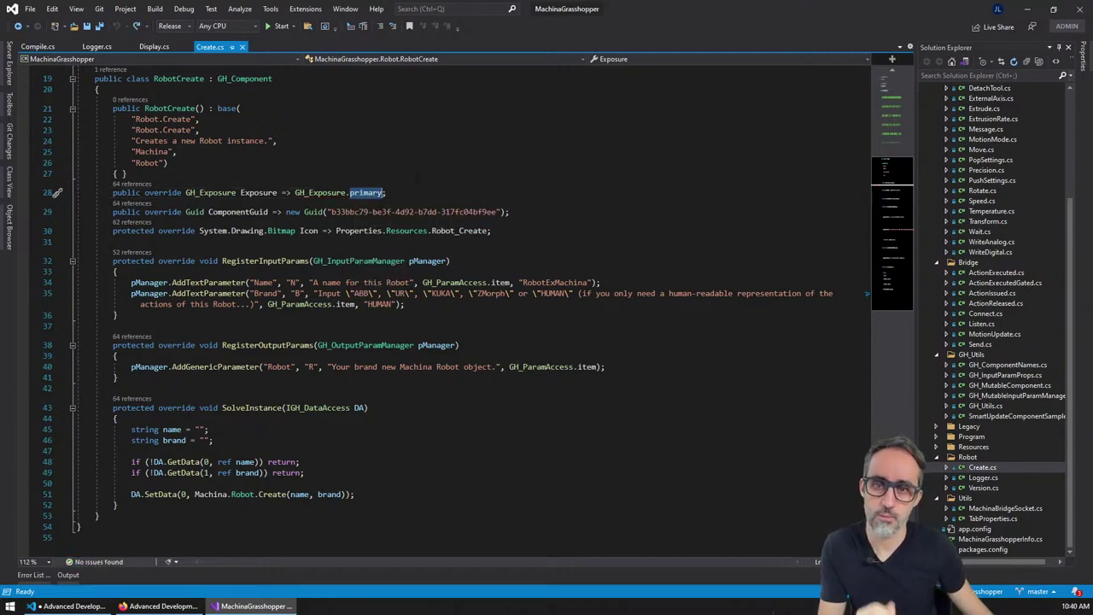
key(Up)
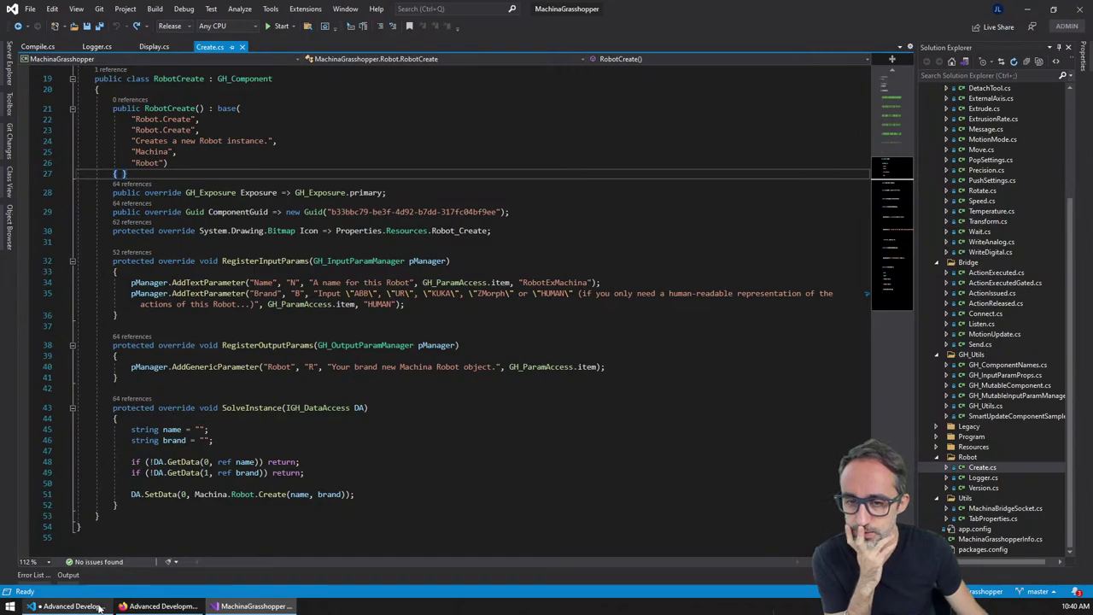
click(163, 606)
click(72, 606)
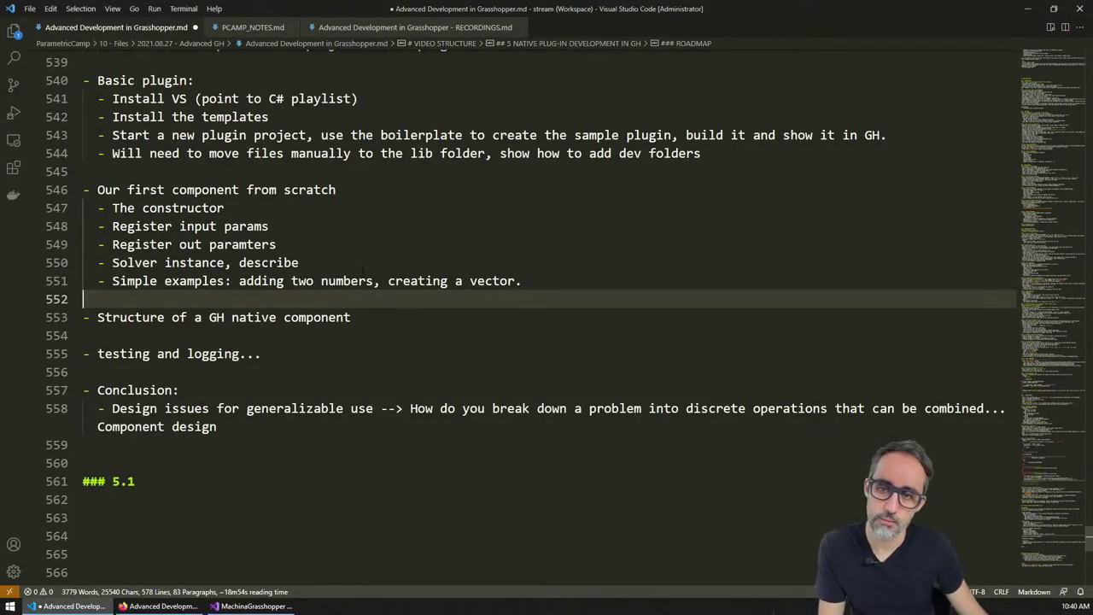
Add 'Explain exposure' and 'Explain guid' items after the simple examples line.
click(549, 280)
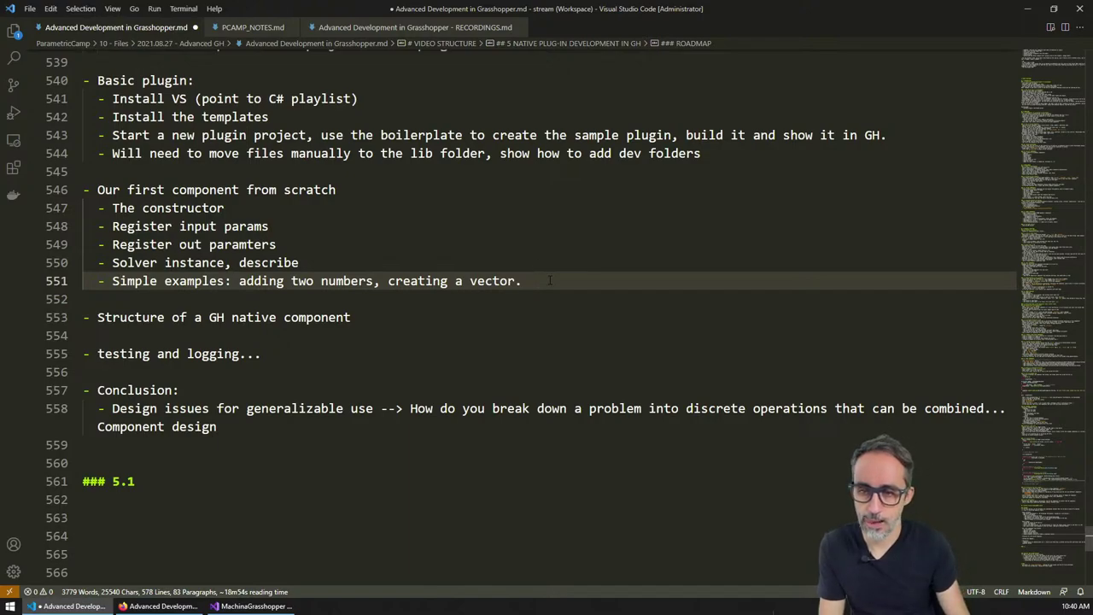
key(Return)
text(Expla)
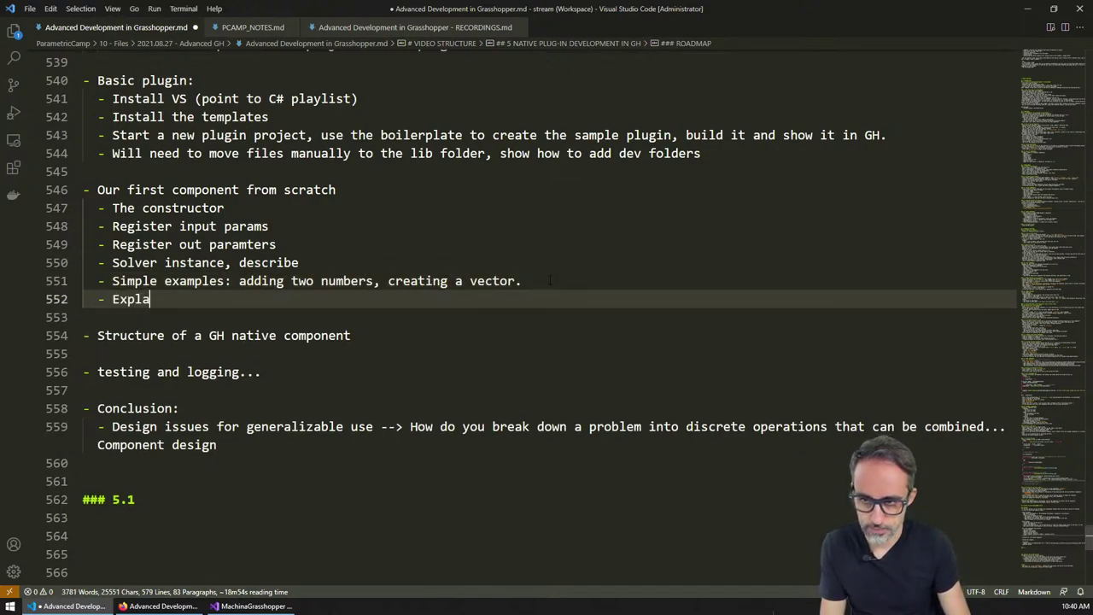
text(in exposure)
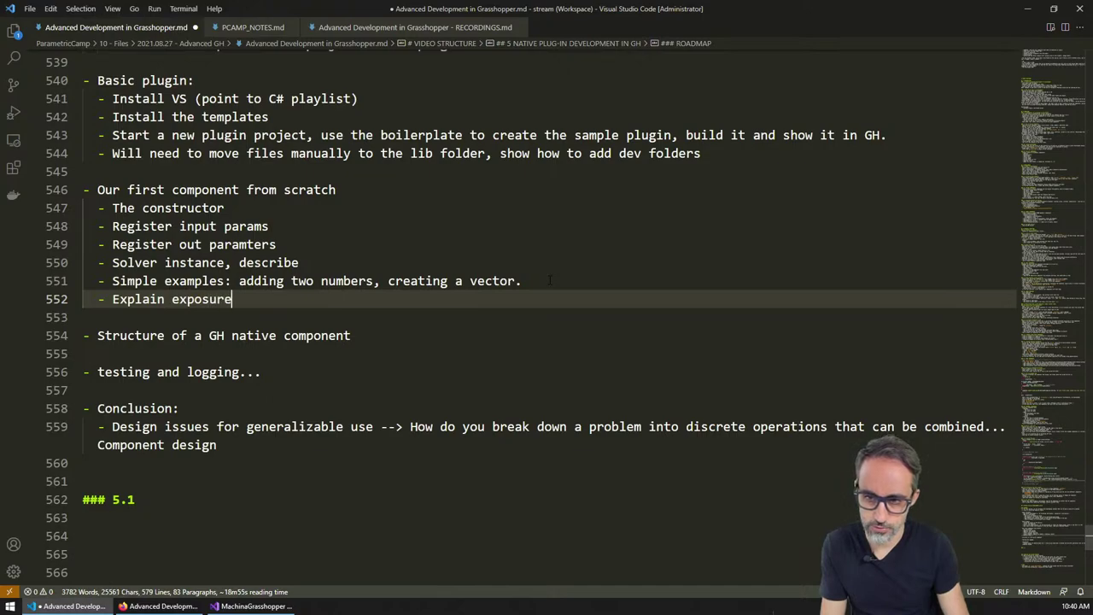
key(Return)
text(Explain )
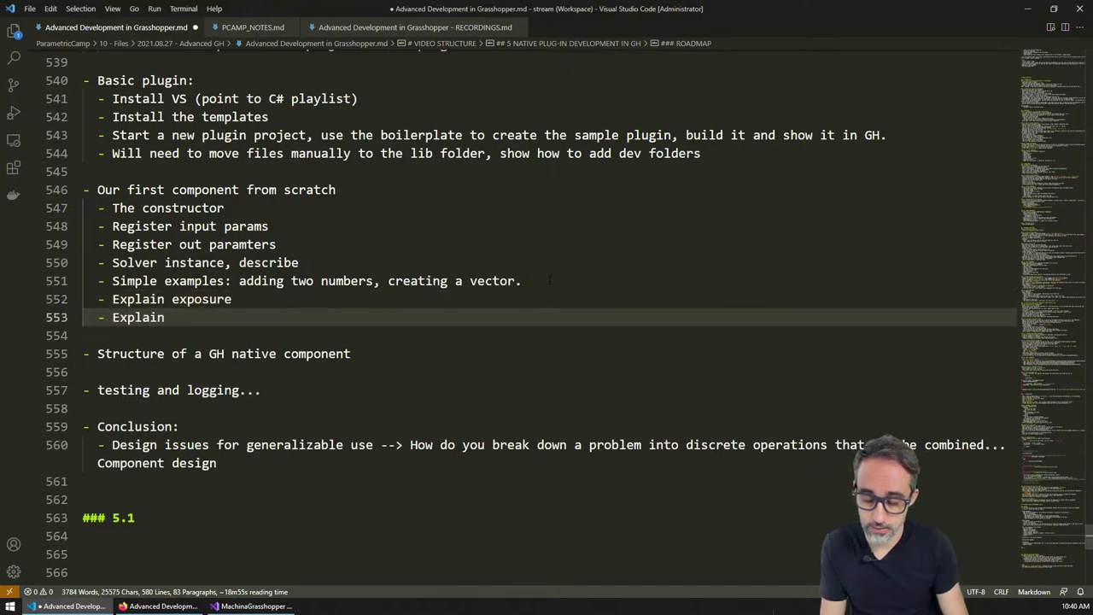
text(guid)
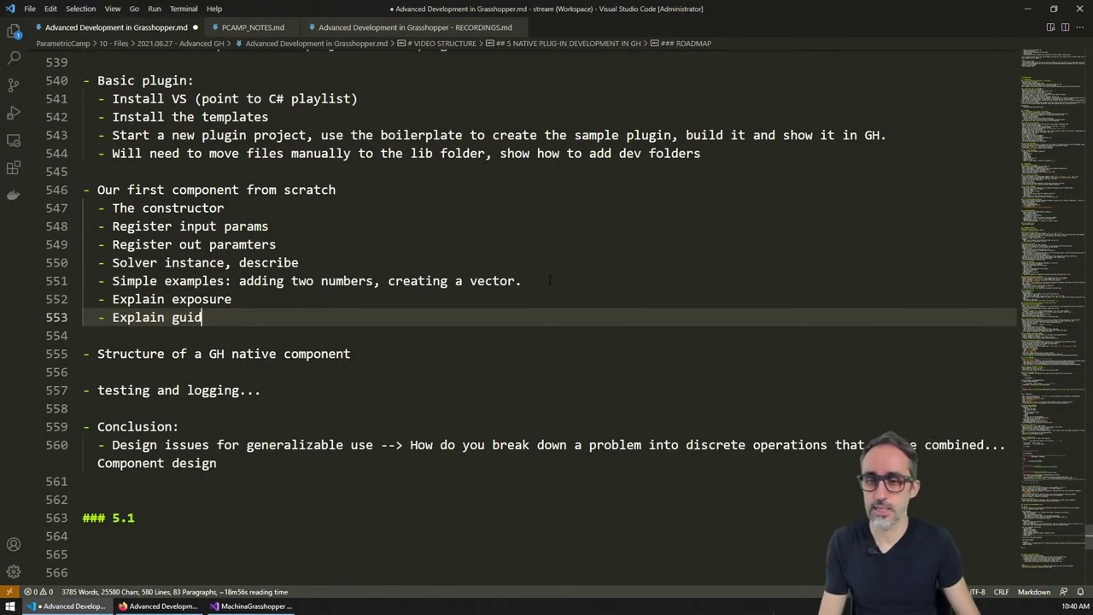
Insert blank lines above the new items and delete the 'Structure of a GH native component' line.
key(Up)
key(Home)
key(Home)
key(Return)
key(Return)
key(Up)
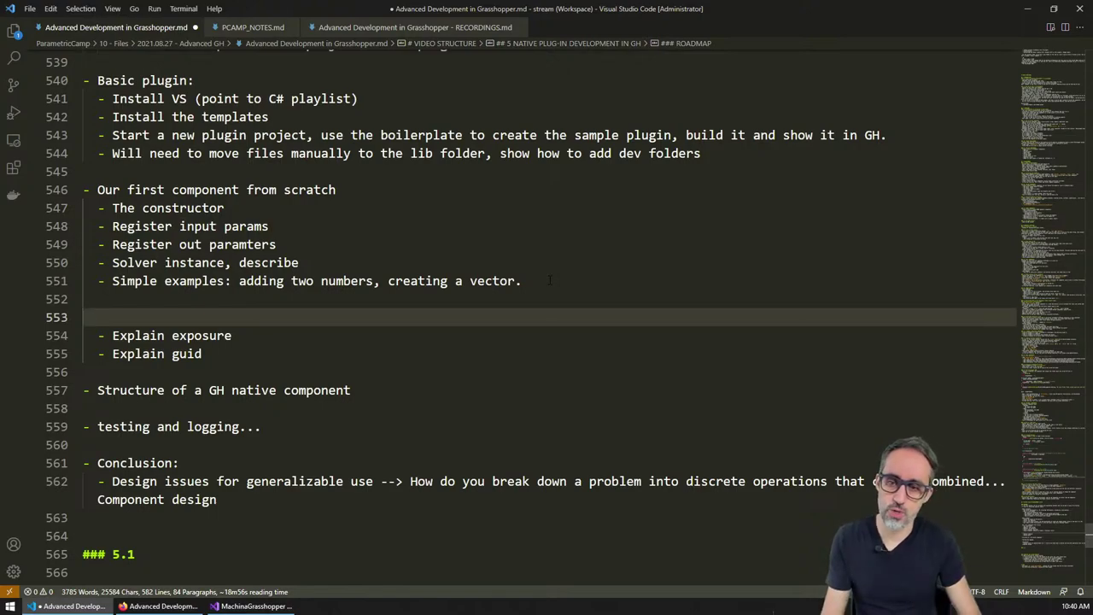
key(Down)
key(Down)
key(Down)
key(Down)
key(shift+Down)
key(BackSpace)
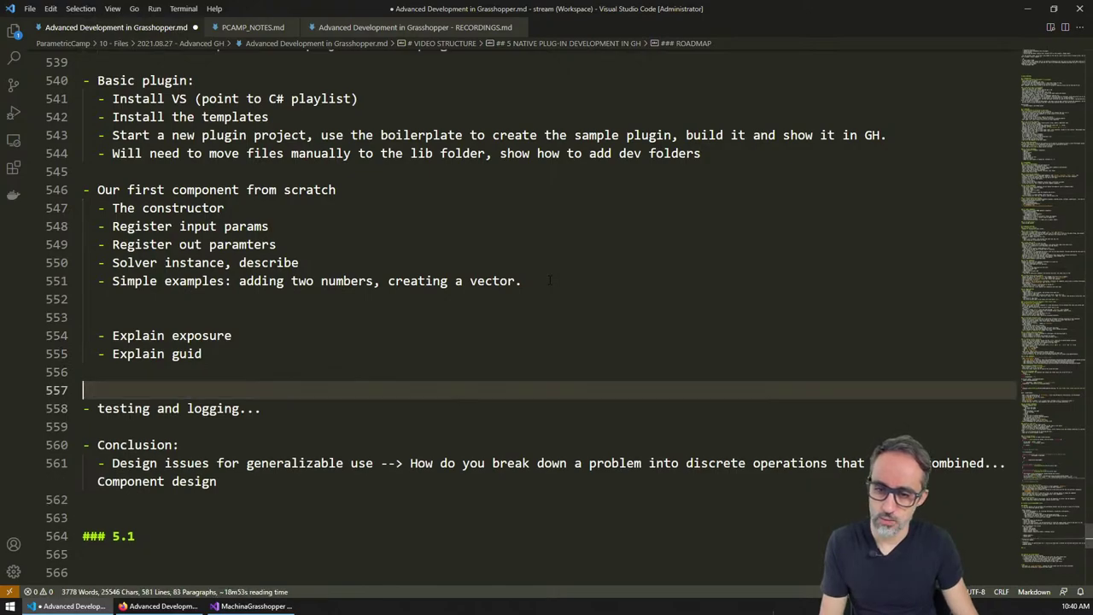
key(Return)
key(Return)
key(Up)
key(Up)
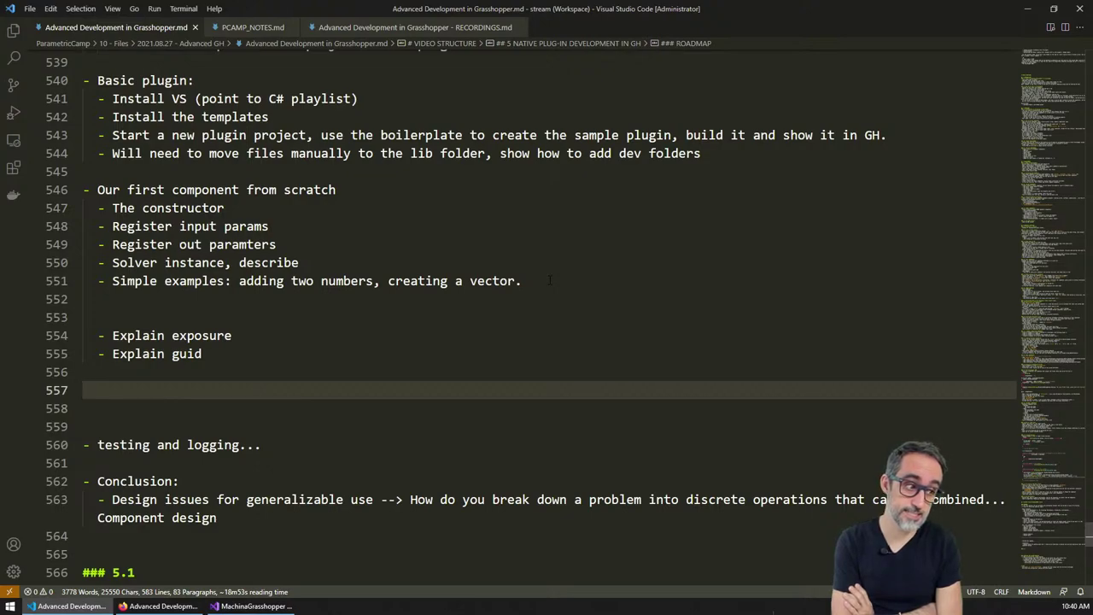
Add the bullet '- Practice exercise? Take a few plugin prototype components and implement natively (one from each category?)'.
key(Up)
key(Up)
key(Up)
key(Up)
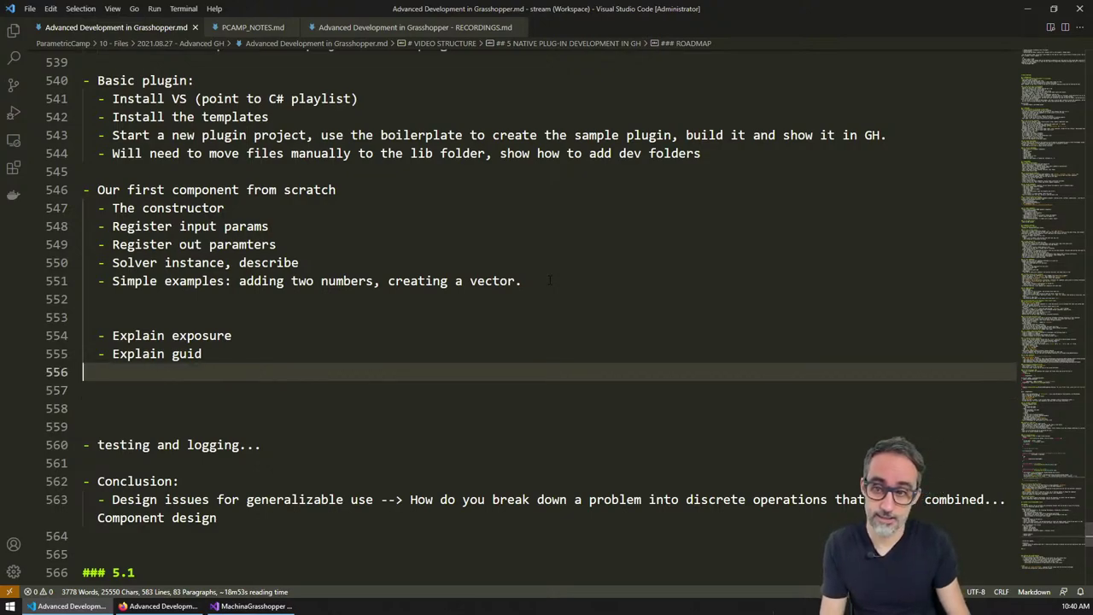
key(Return)
text(- Pra)
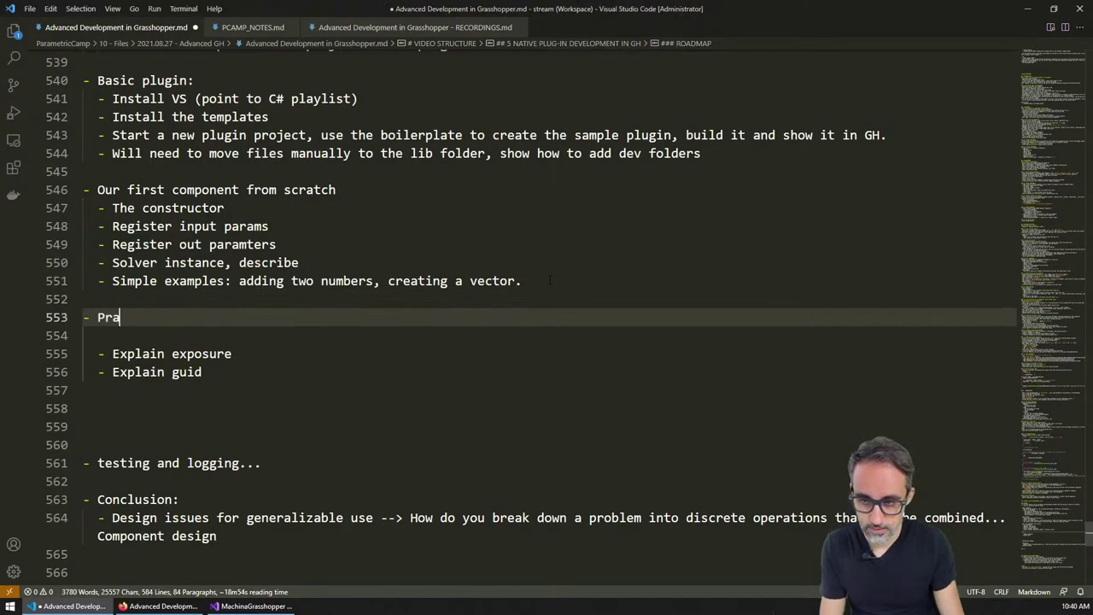
text(ctice )
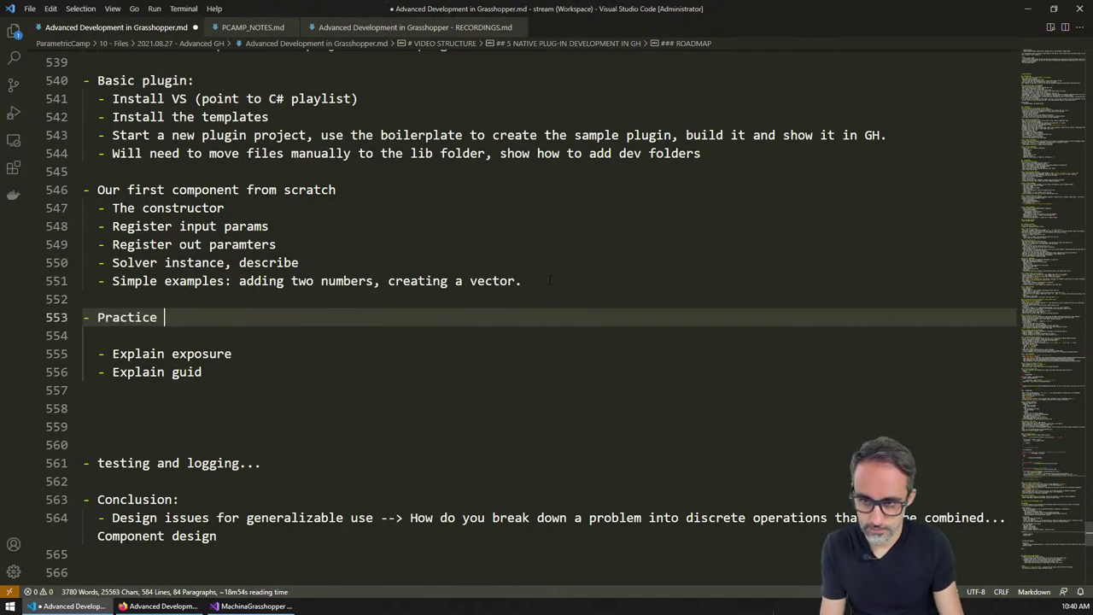
text(exercise)
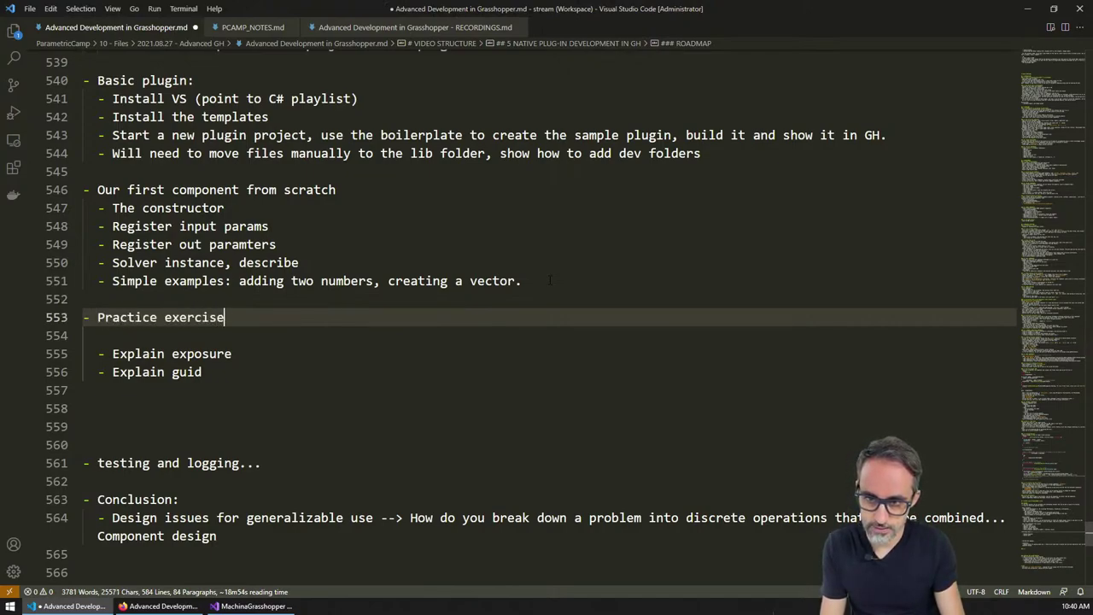
text(? Take a few)
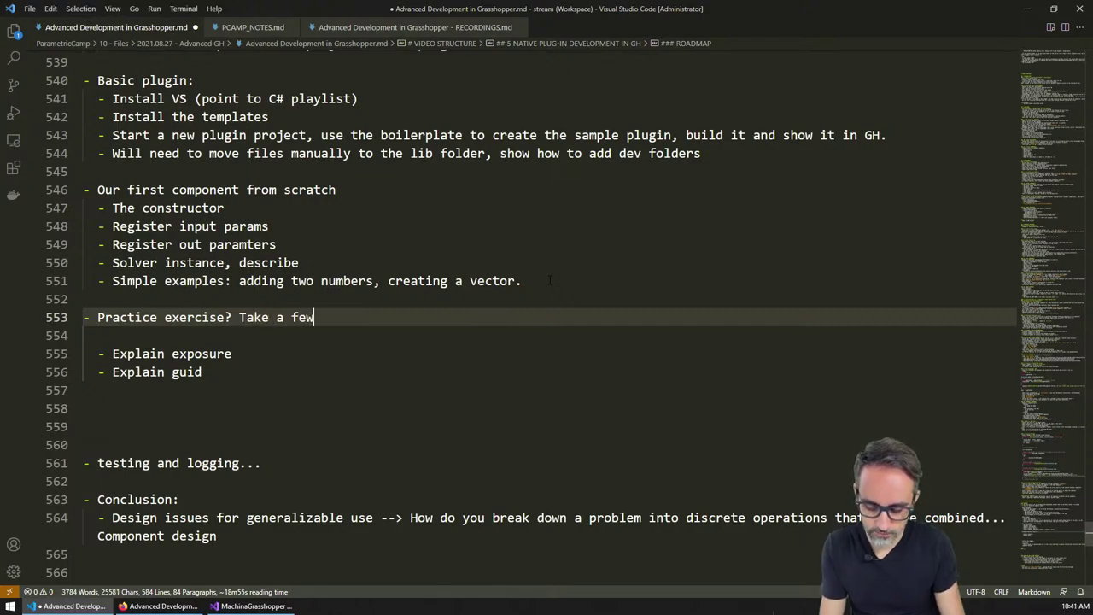
text( of the components in the plugin)
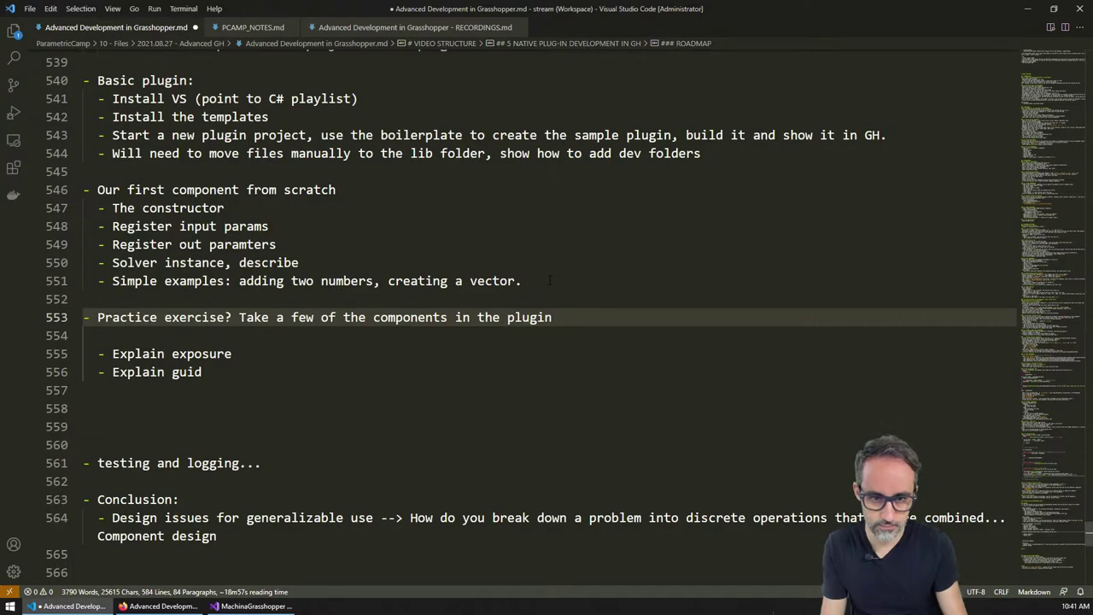
text( prototy)
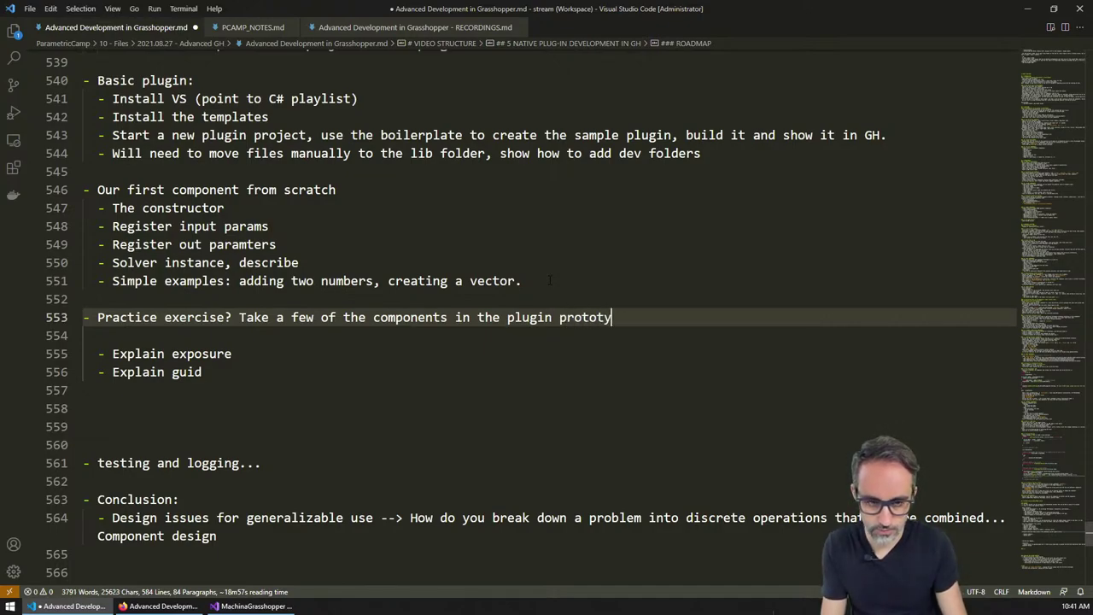
text(pe and implement then)
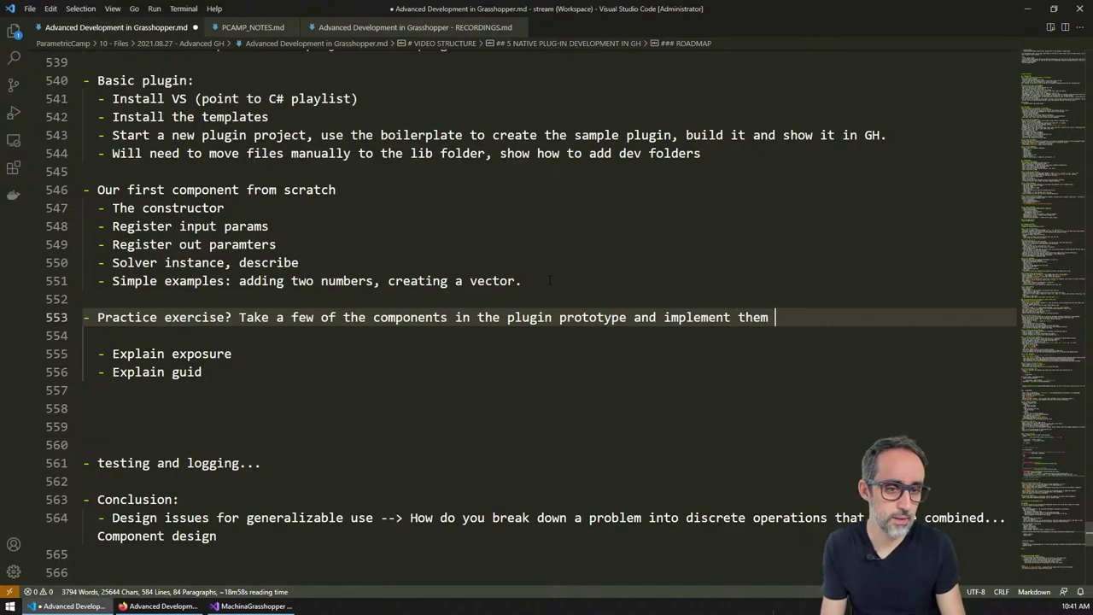
text( nativelu)
key(BackSpace)
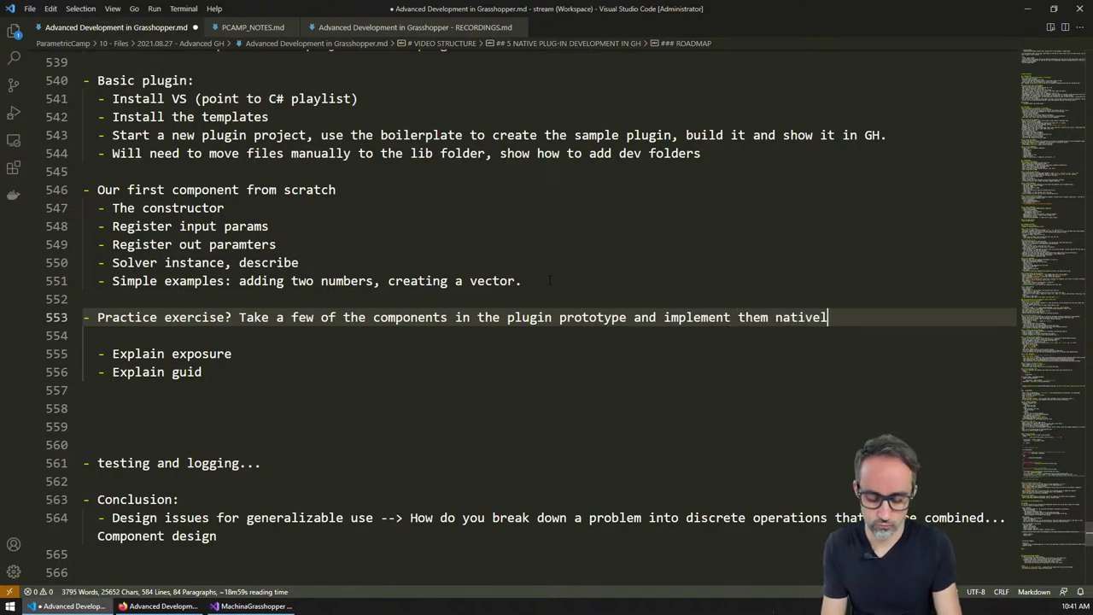
text(y (one fro)
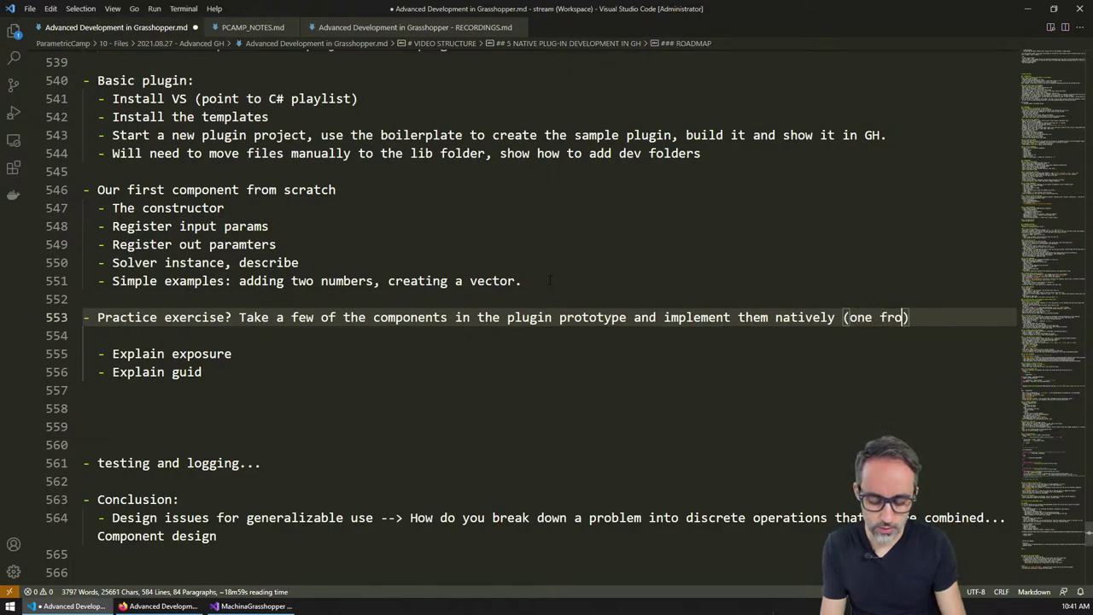
text(m eachca)
key(BackSpace)
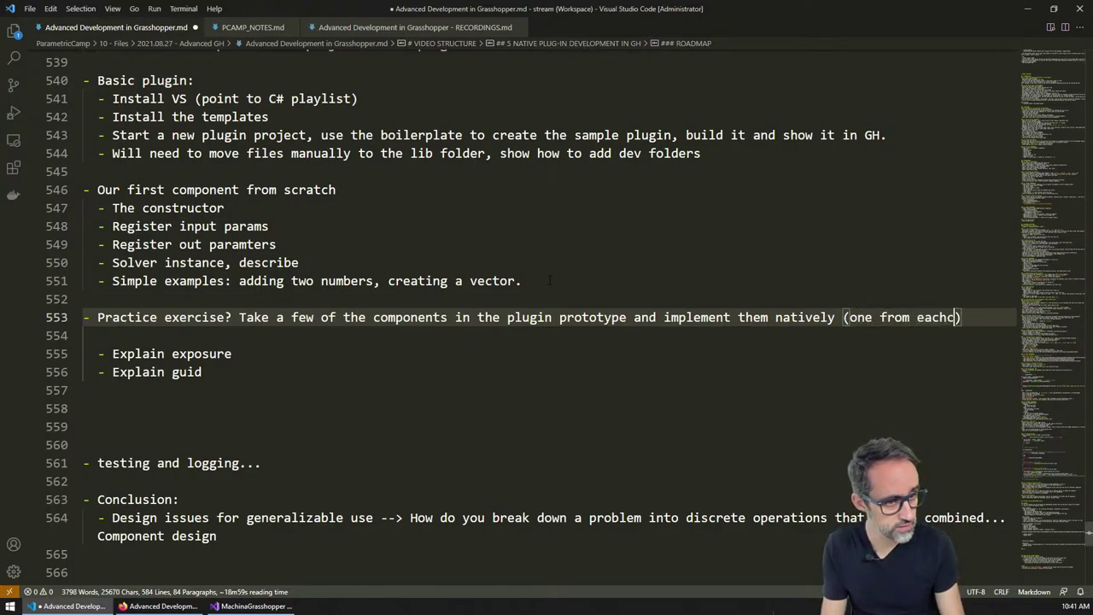
key(BackSpace)
text(catergory?)
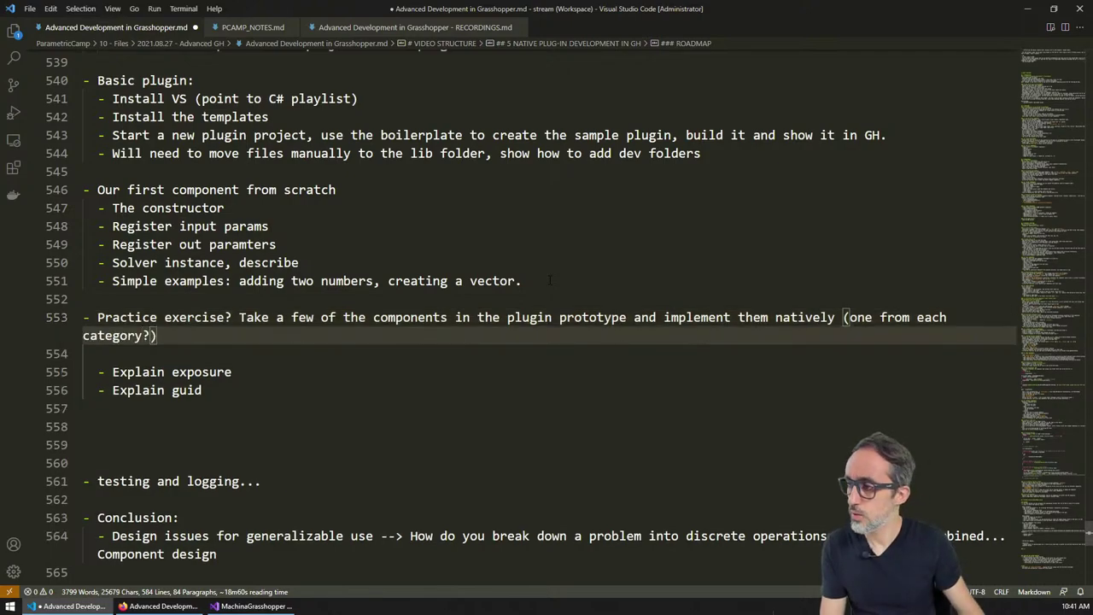
key(alt+Tab)
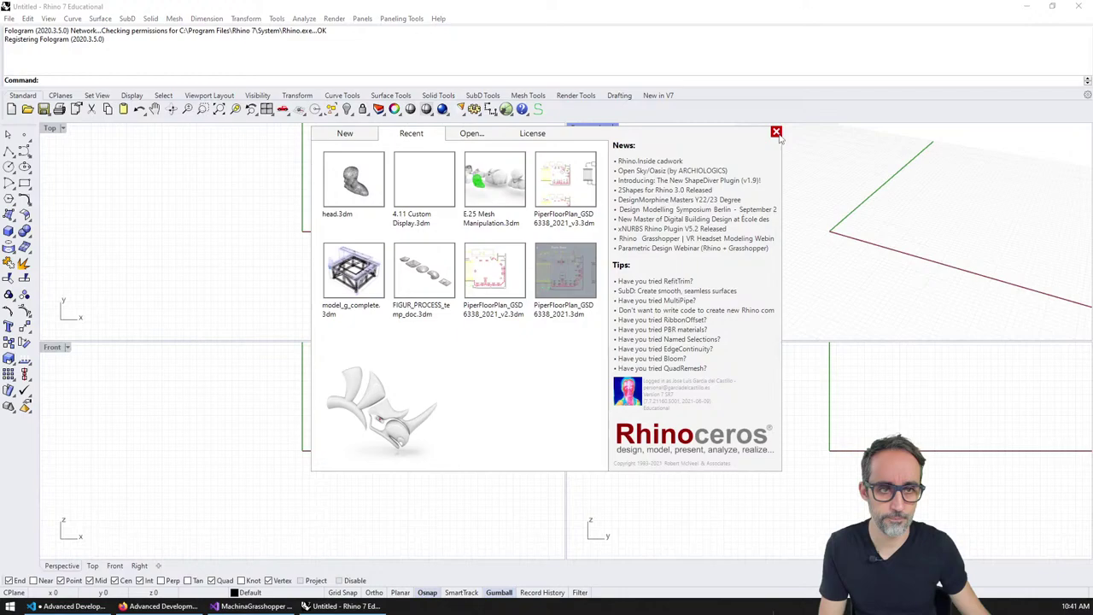
Close Rhino's start window, snap Rhino left, maximize the Perspective view, and launch Grasshopper.
click(776, 133)
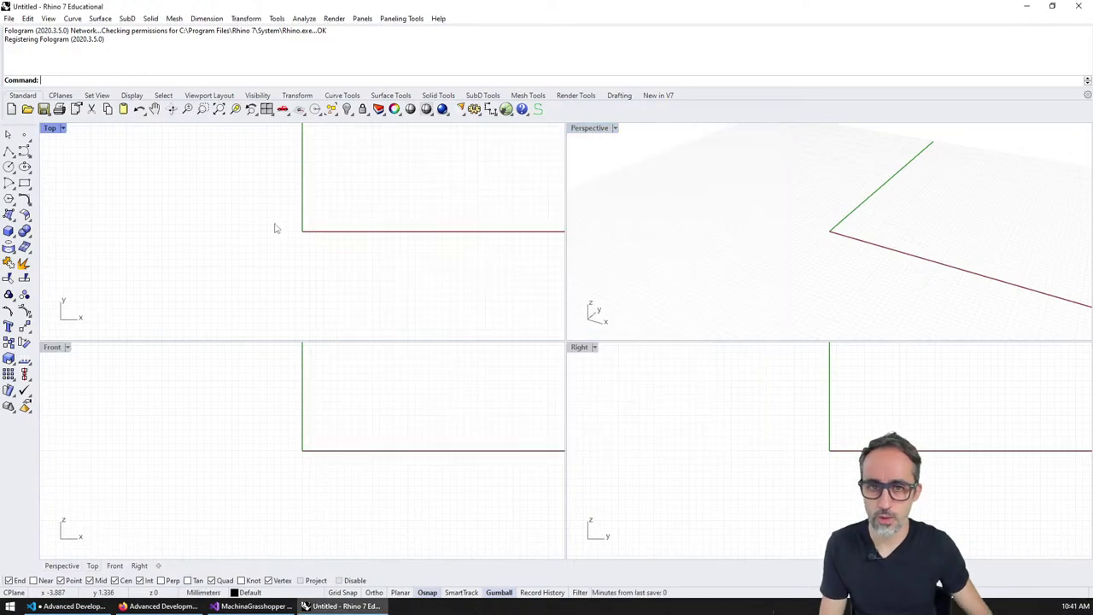
key(super+Left)
double_click(312, 128)
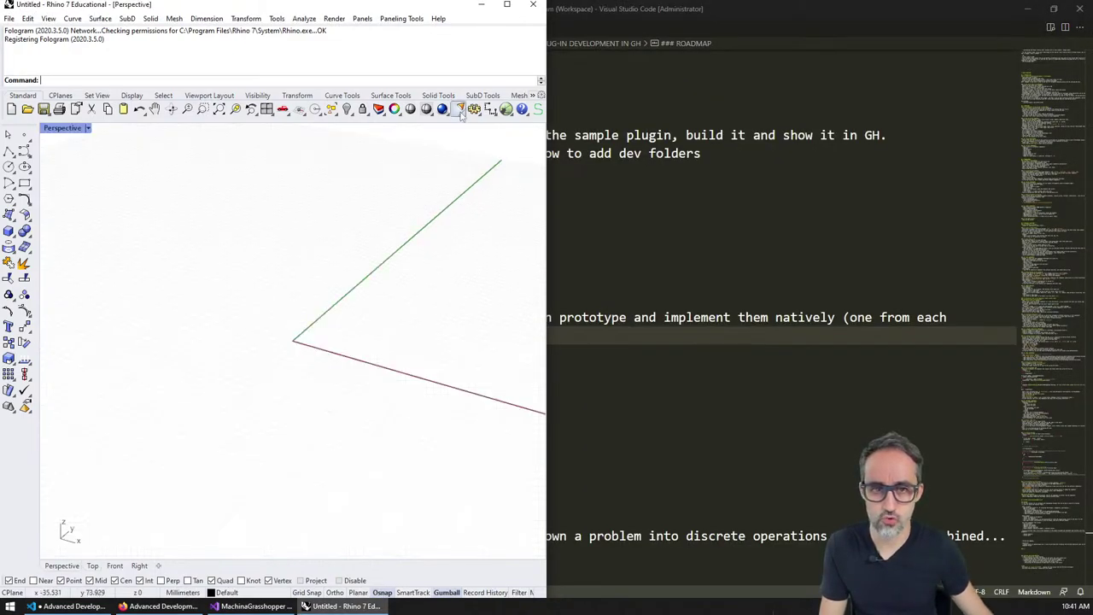
click(505, 111)
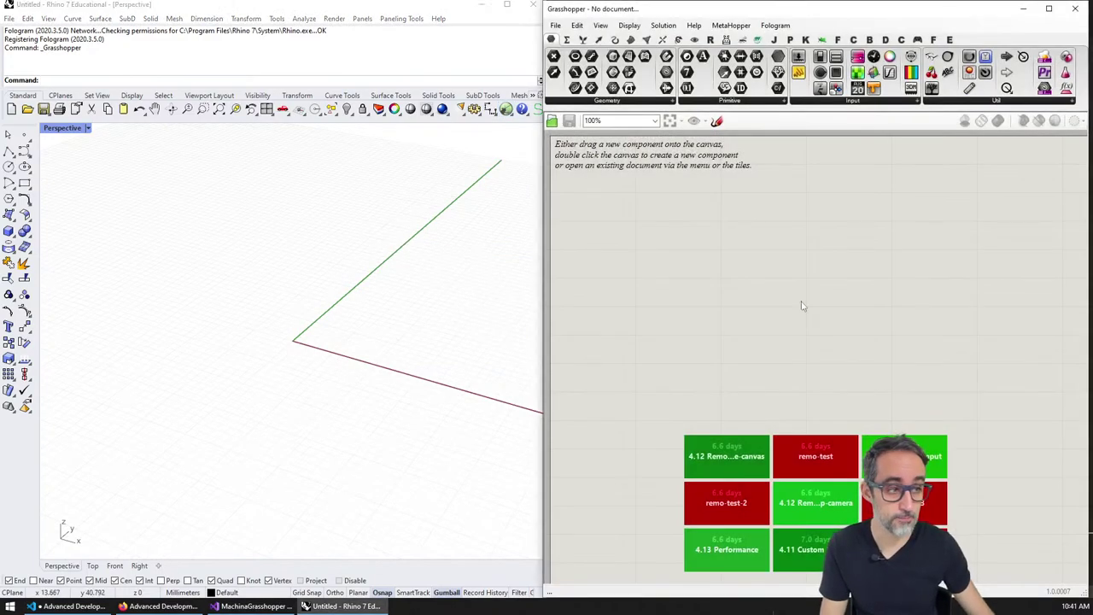
click(293, 256)
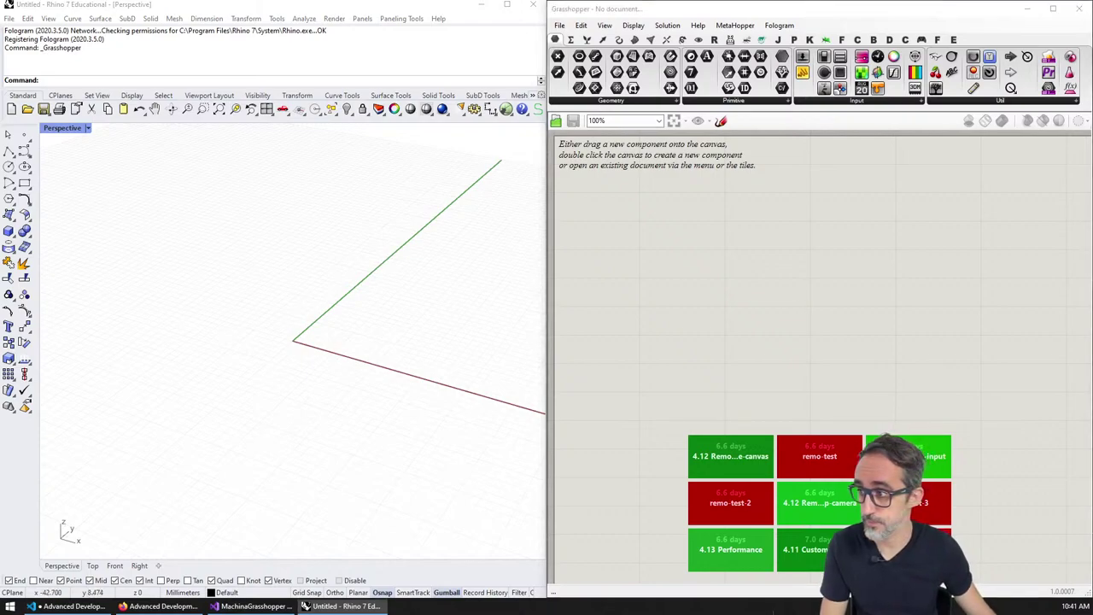
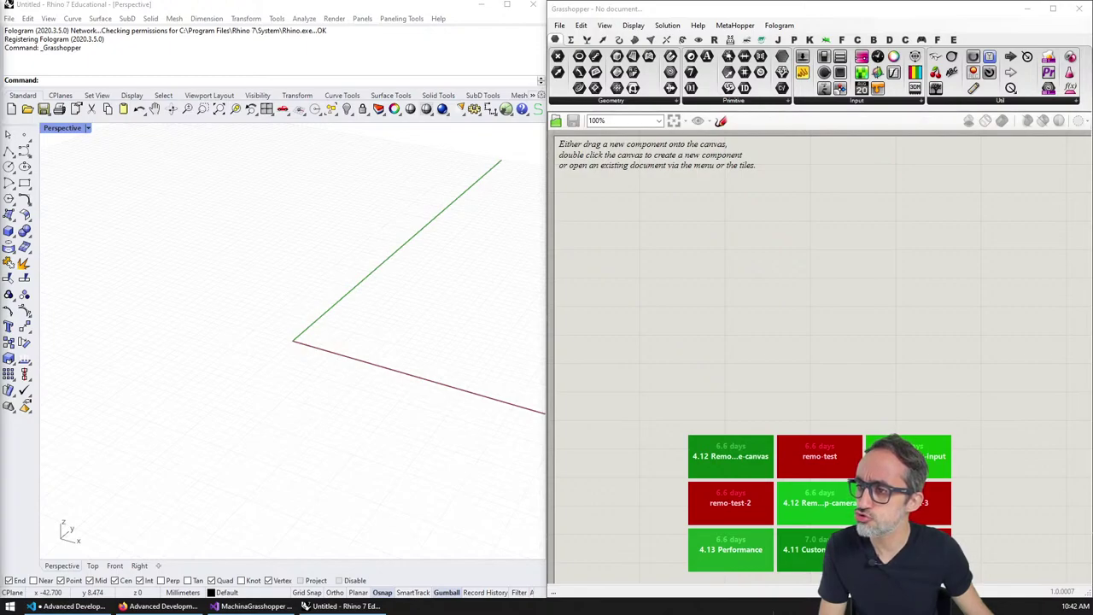
Open the E.8 Document Components .3dm in Rhino and drop its matching .gh definition onto the Grasshopper canvas.
drag(44, 199, 137, 217)
key(Return)
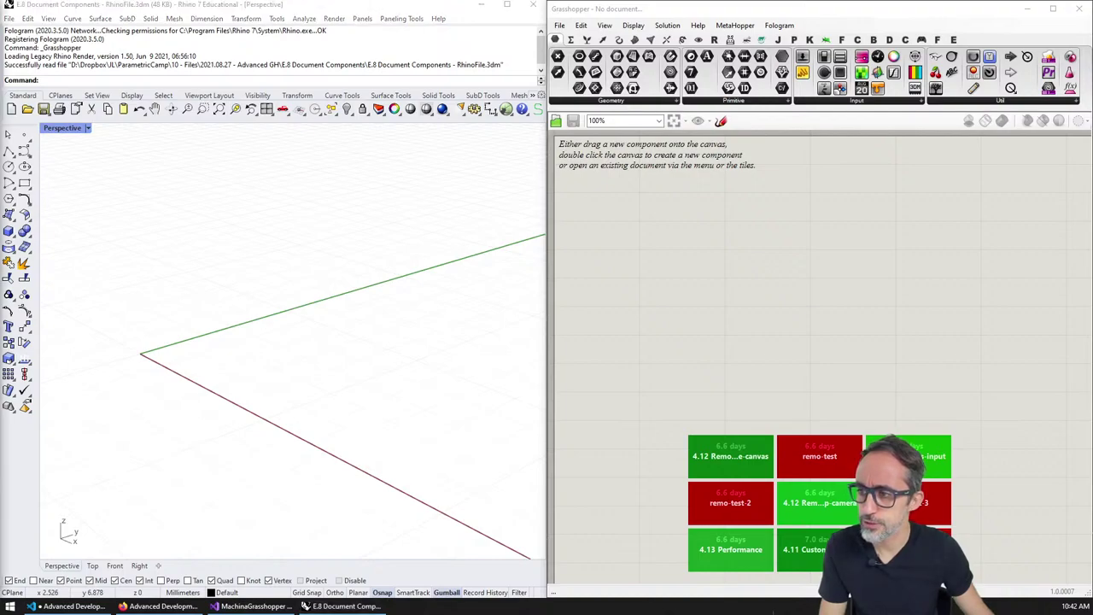
drag(147, 192, 770, 232)
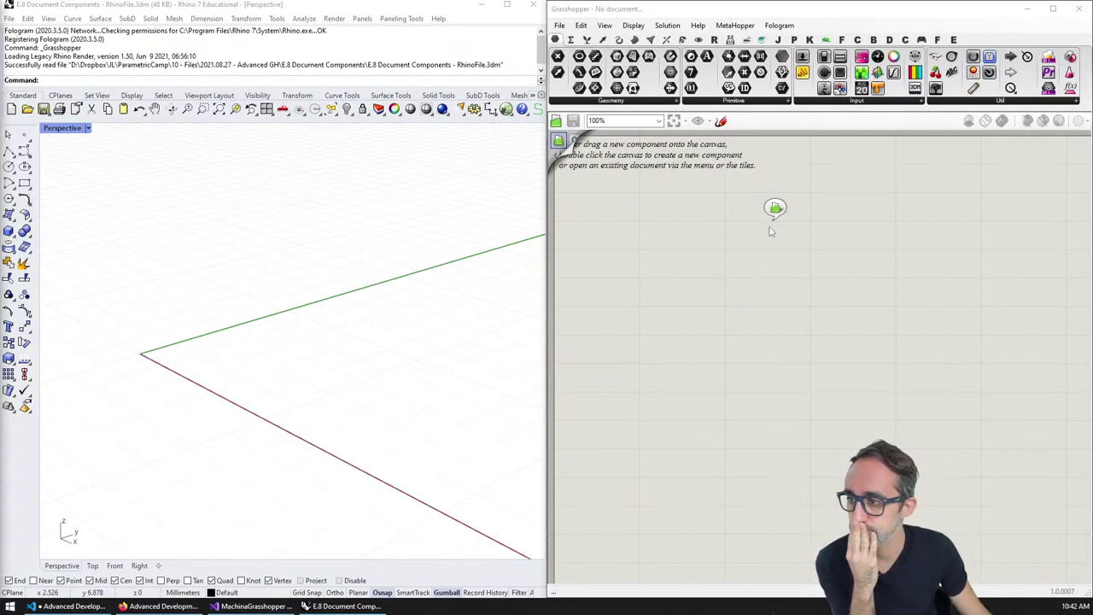
drag(769, 230, 770, 231)
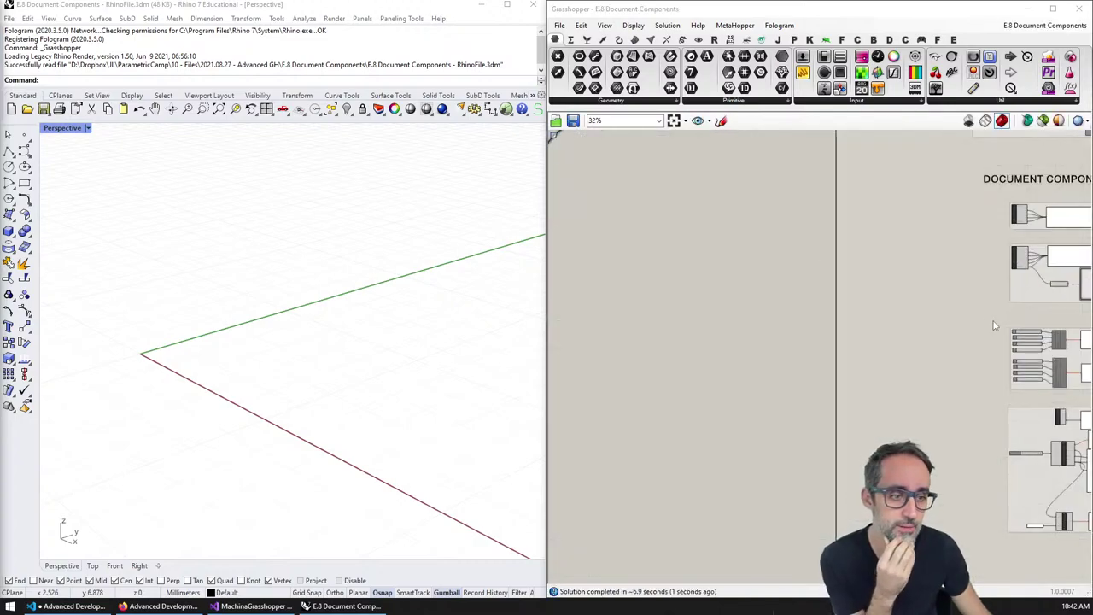
right_click(833, 314)
click(886, 334)
right_click(885, 333)
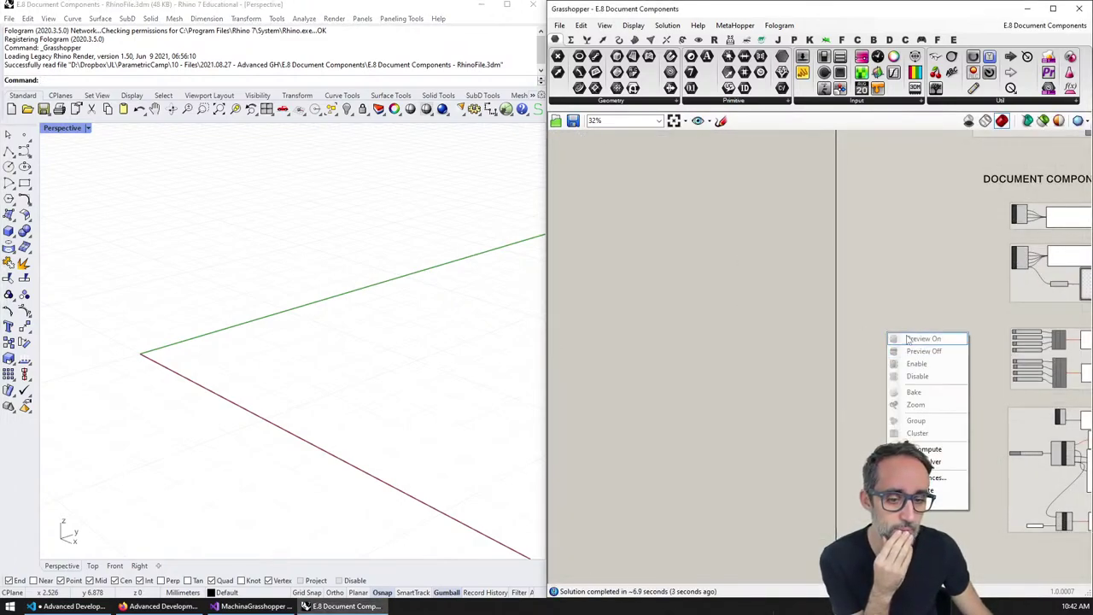
click(816, 275)
scroll(926, 318, up, 5)
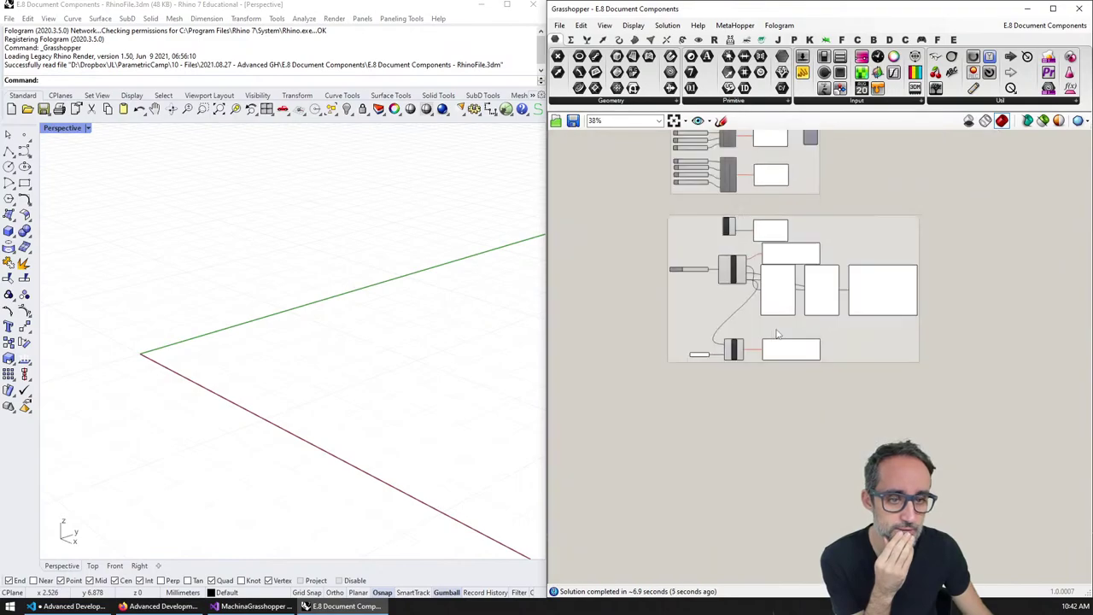
right_drag(718, 291, 747, 402)
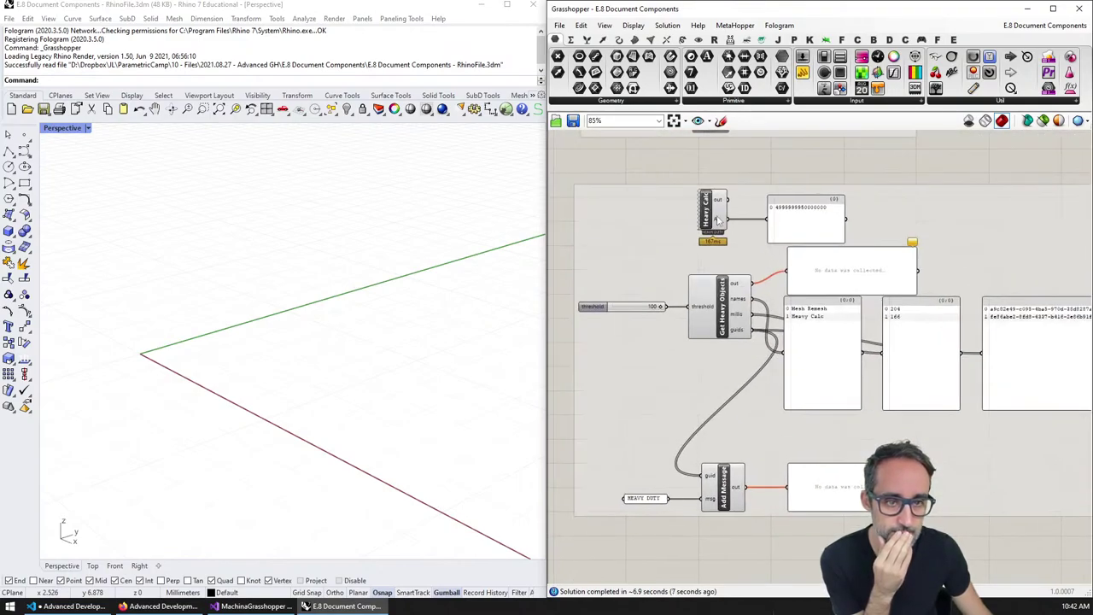
right_drag(719, 221, 787, 392)
right_drag(771, 277, 707, 390)
scroll(707, 390, down, 4)
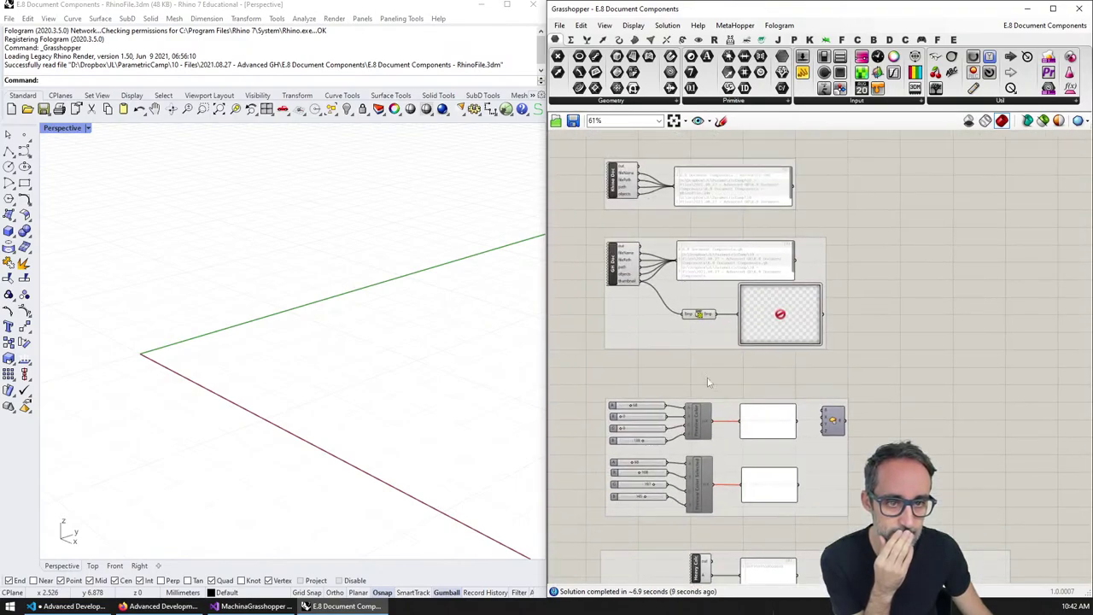
scroll(702, 381, down, 7)
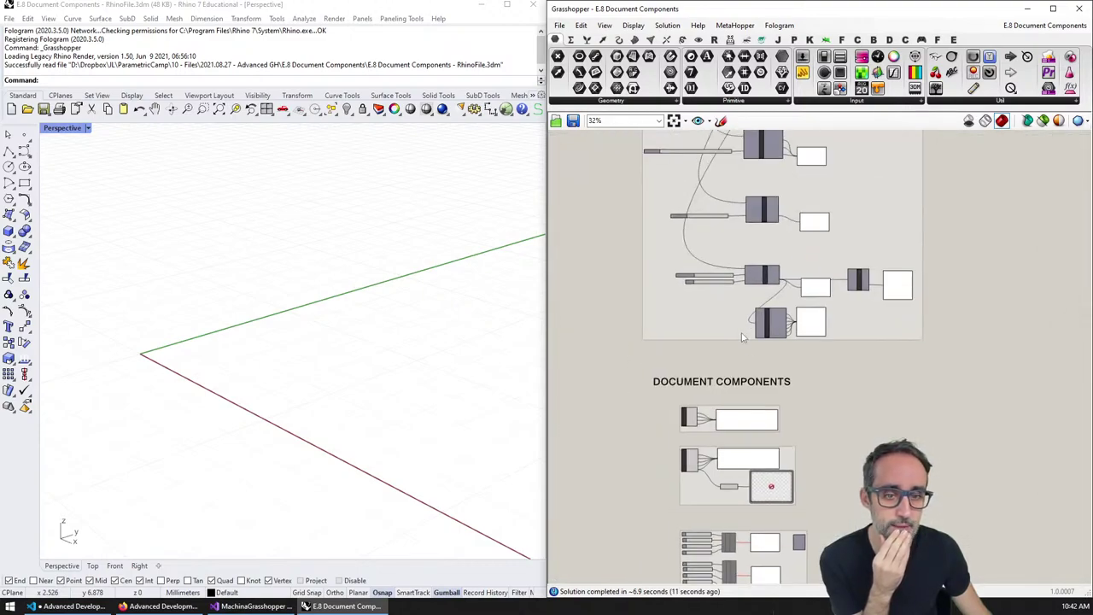
scroll(776, 487, up, 10)
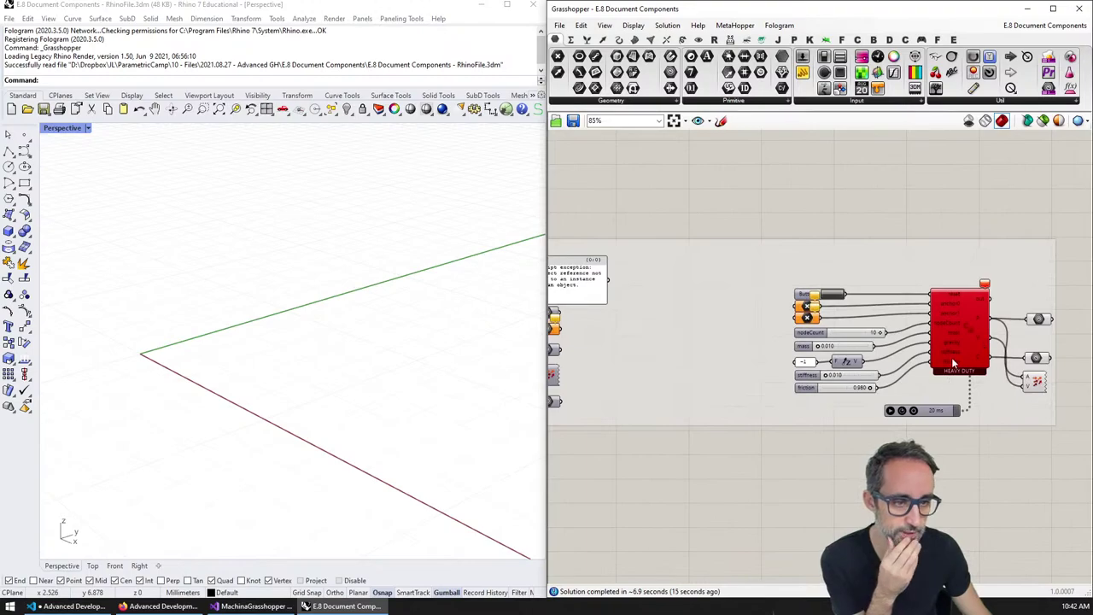
right_drag(954, 362, 751, 349)
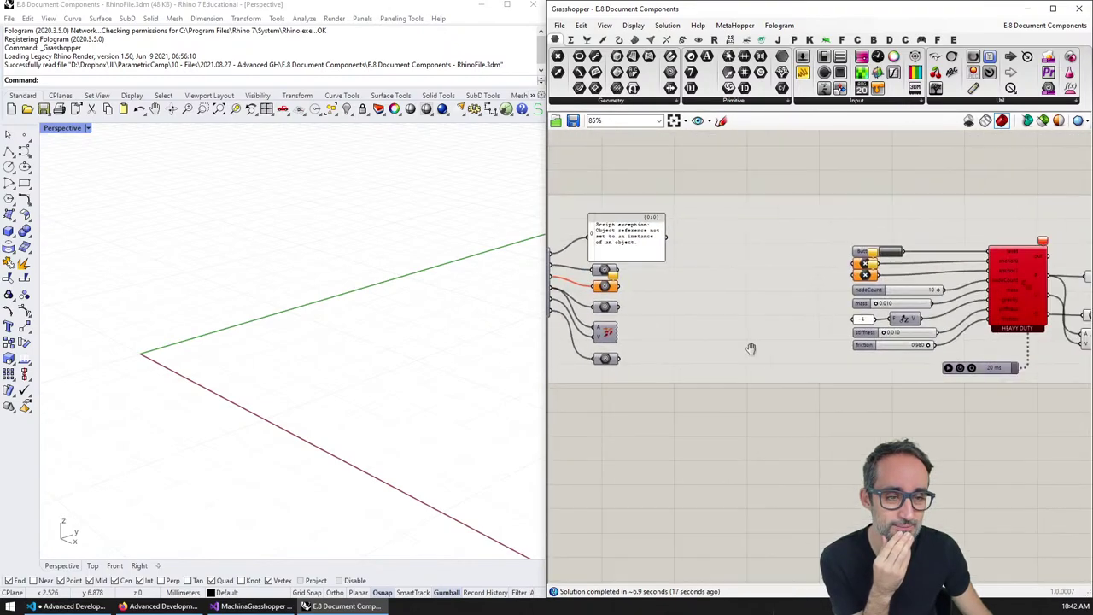
scroll(1006, 333, up, 2)
right_drag(1068, 355, 922, 362)
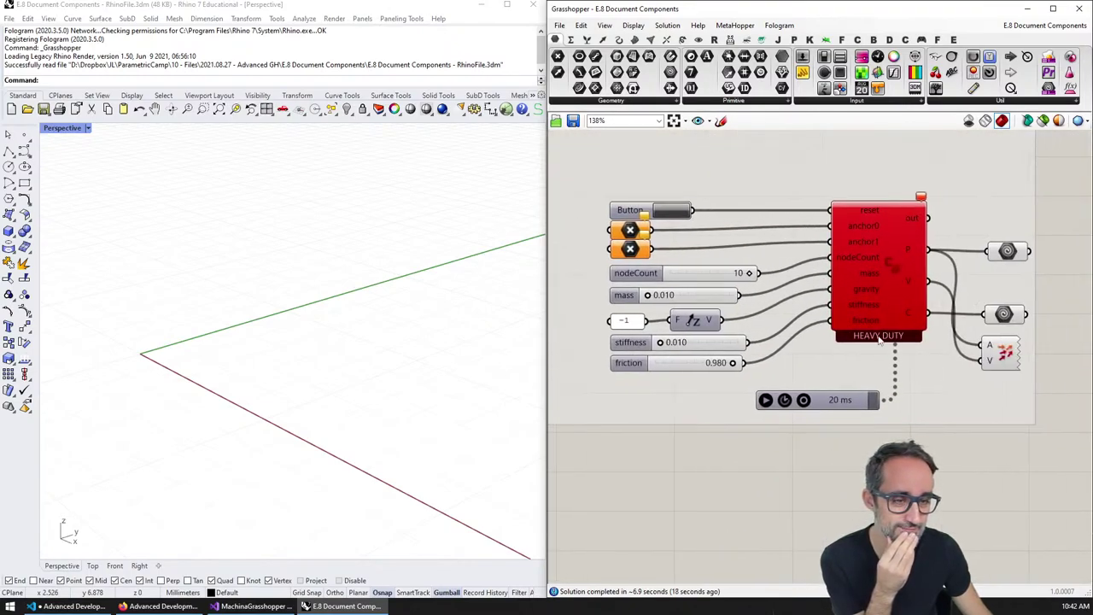
click(630, 25)
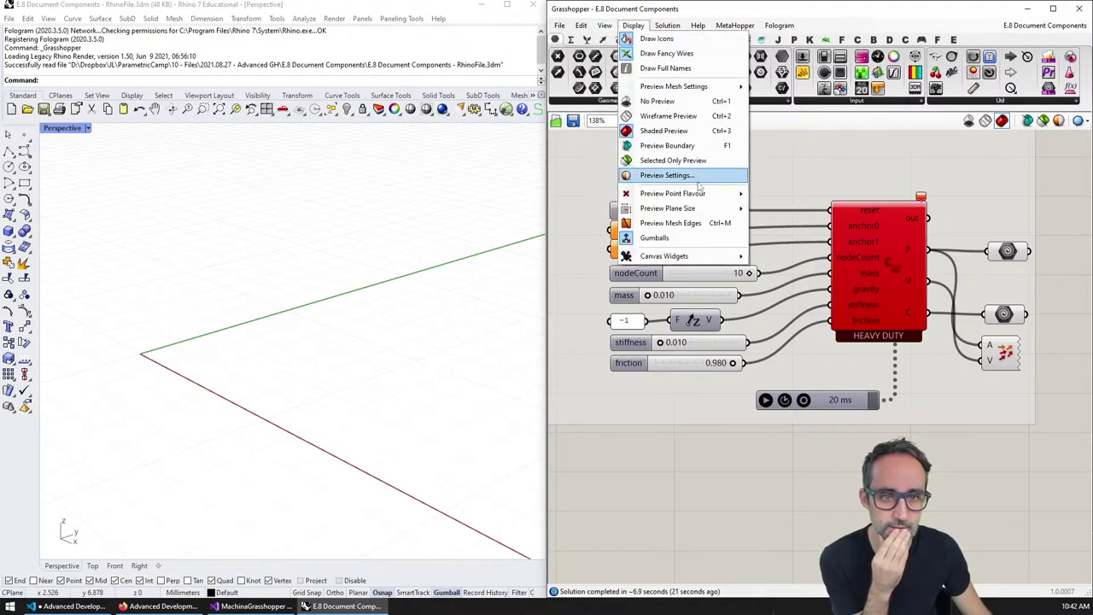
click(759, 489)
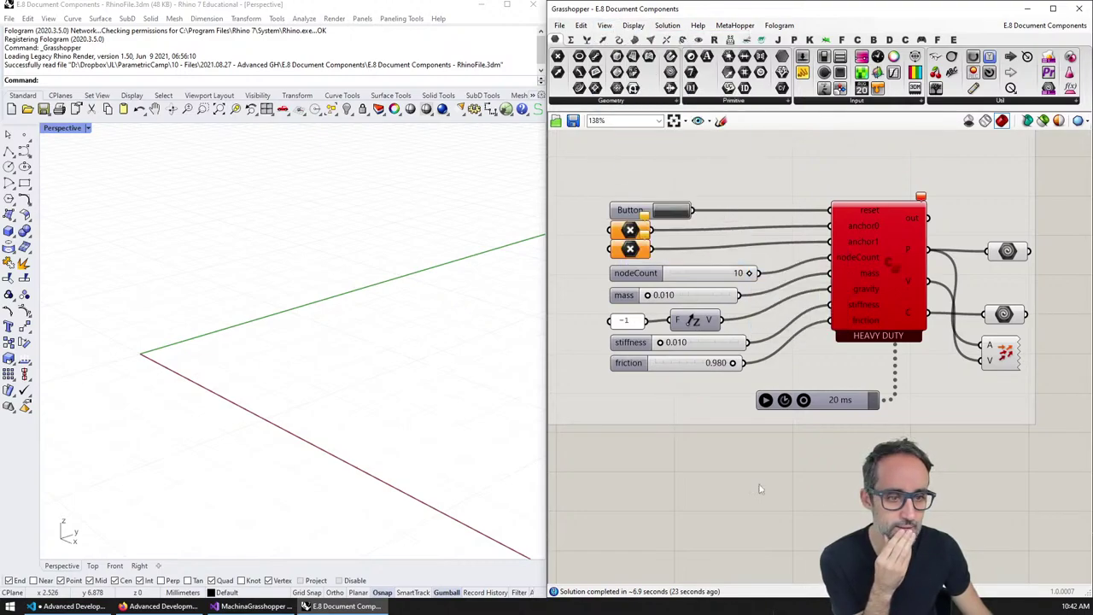
right_drag(760, 490, 956, 358)
scroll(883, 346, down, 2)
scroll(713, 309, down, 1)
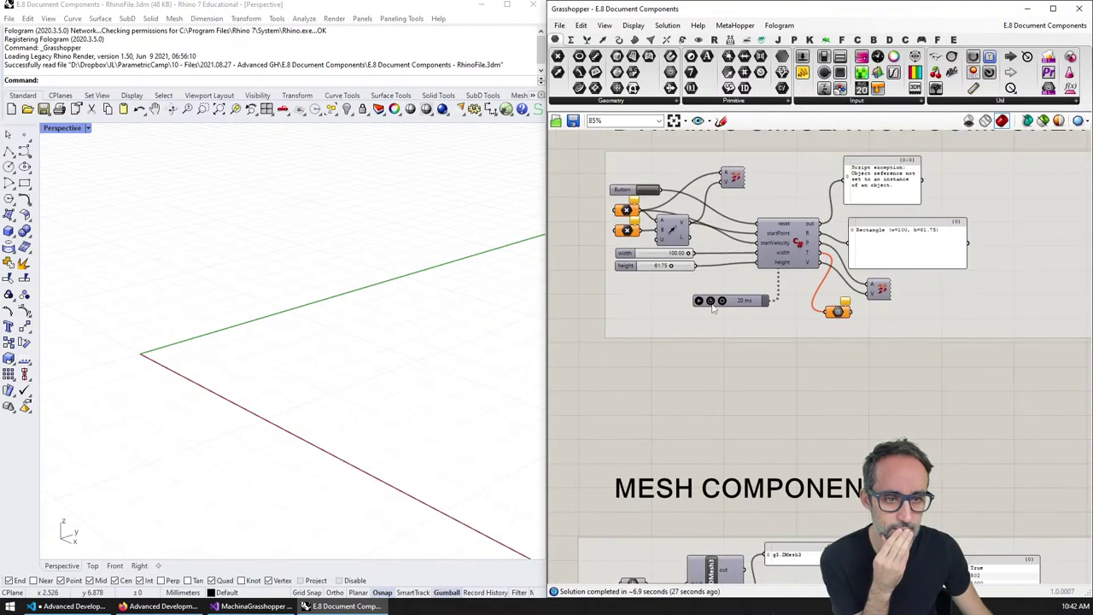
right_drag(713, 309, 852, 319)
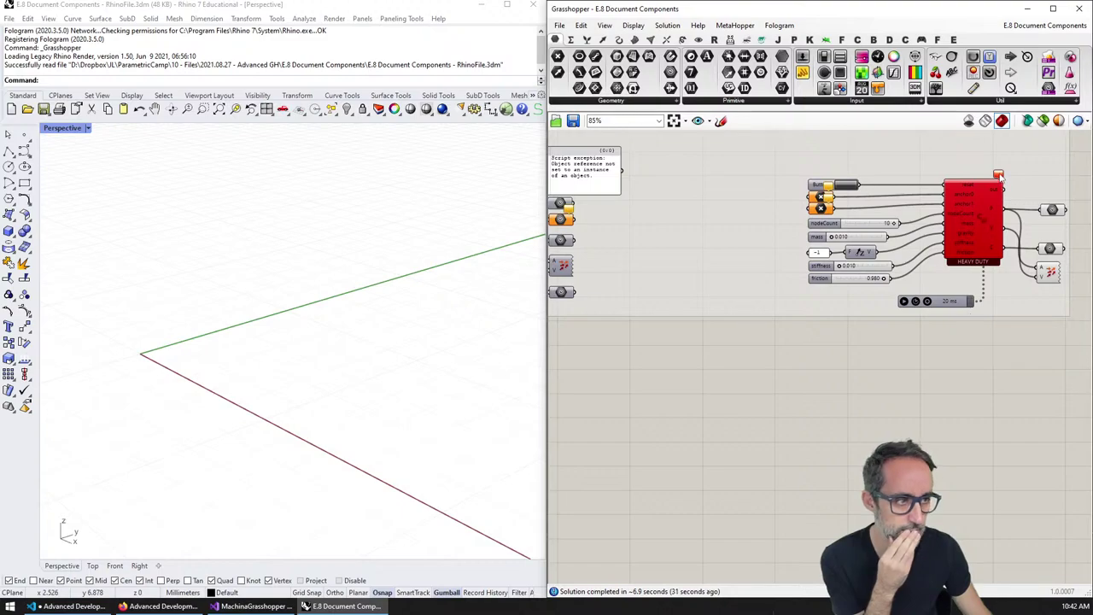
scroll(1013, 378, down, 1)
right_drag(1012, 378, 751, 393)
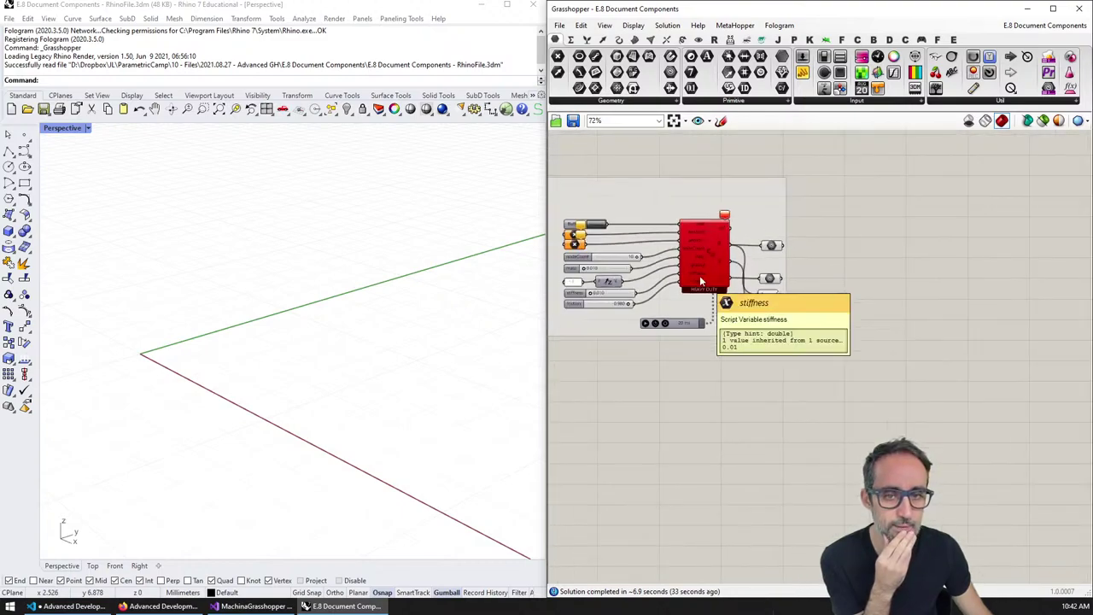
scroll(699, 275, down, 4)
right_drag(700, 275, 724, 439)
Browse the canvas through the Utility, Vector, NURBS and Data Components groups.
scroll(777, 256, up, 1)
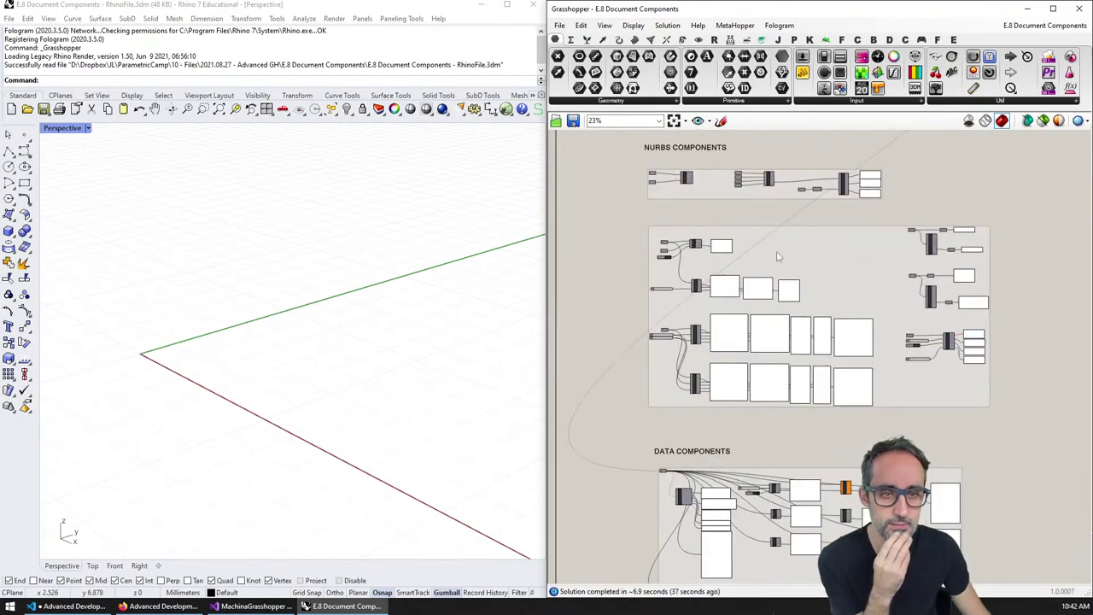
right_drag(777, 256, 815, 487)
right_drag(746, 186, 736, 350)
right_drag(712, 460, 675, 227)
scroll(635, 406, up, 5)
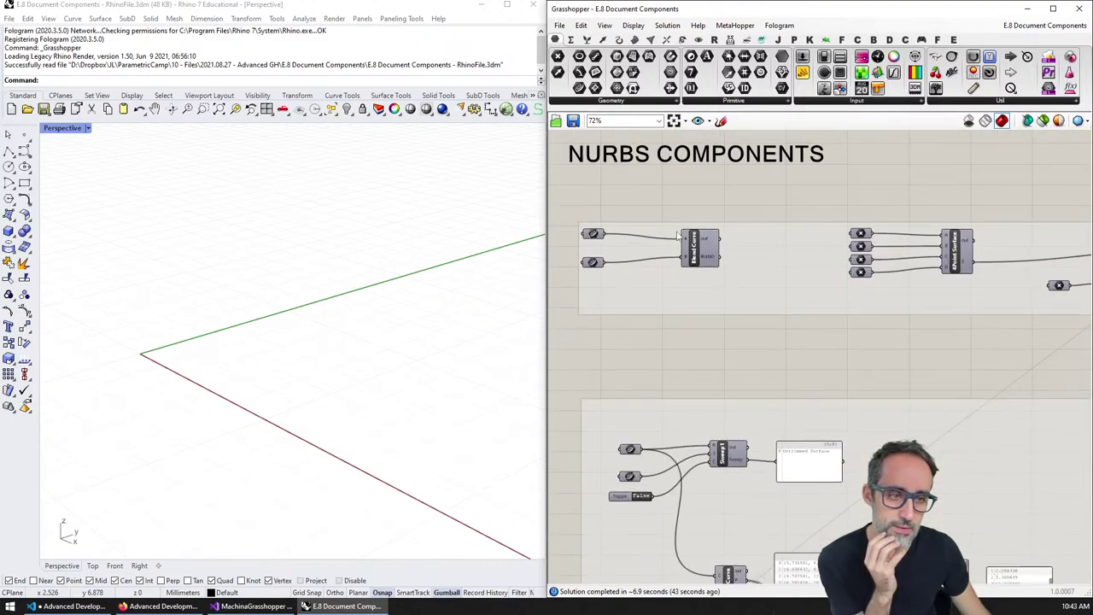
scroll(705, 263, down, 5)
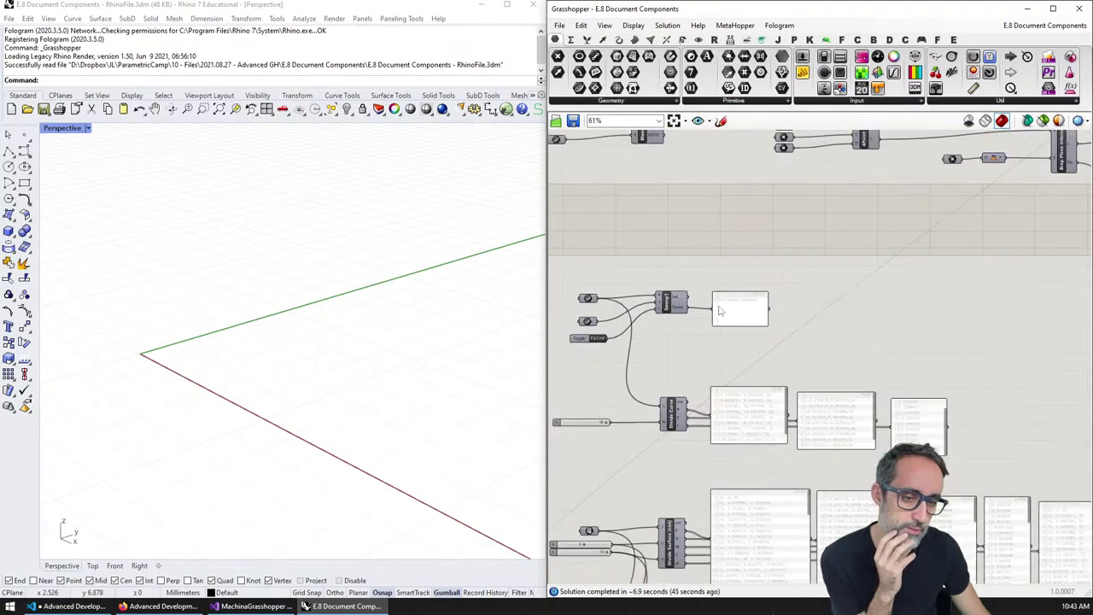
scroll(642, 347, down, 3)
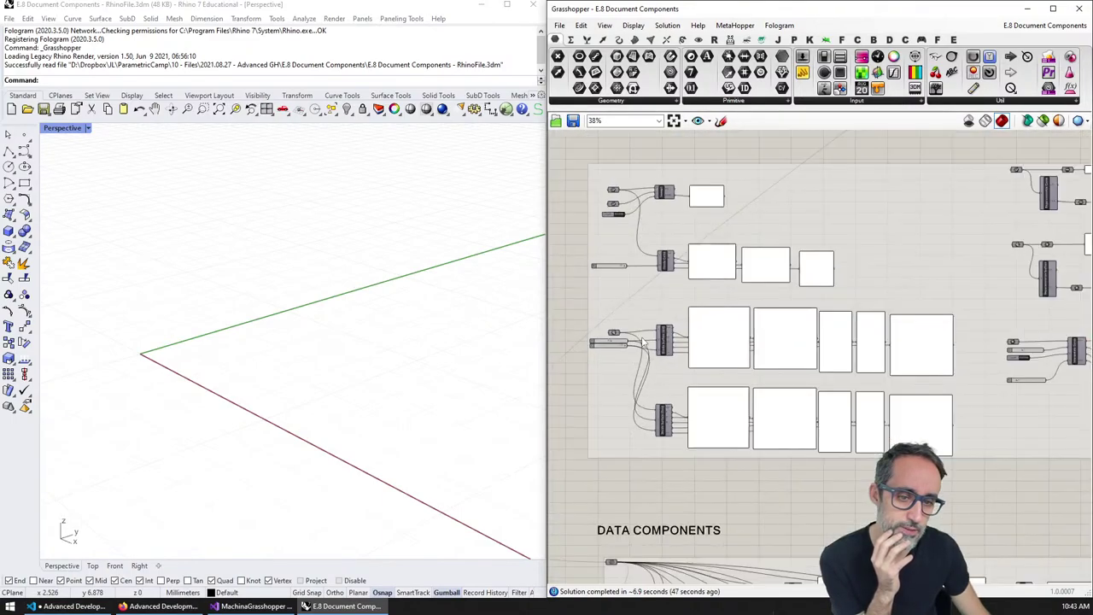
right_drag(631, 529, 628, 294)
scroll(623, 292, up, 2)
scroll(623, 292, up, 1)
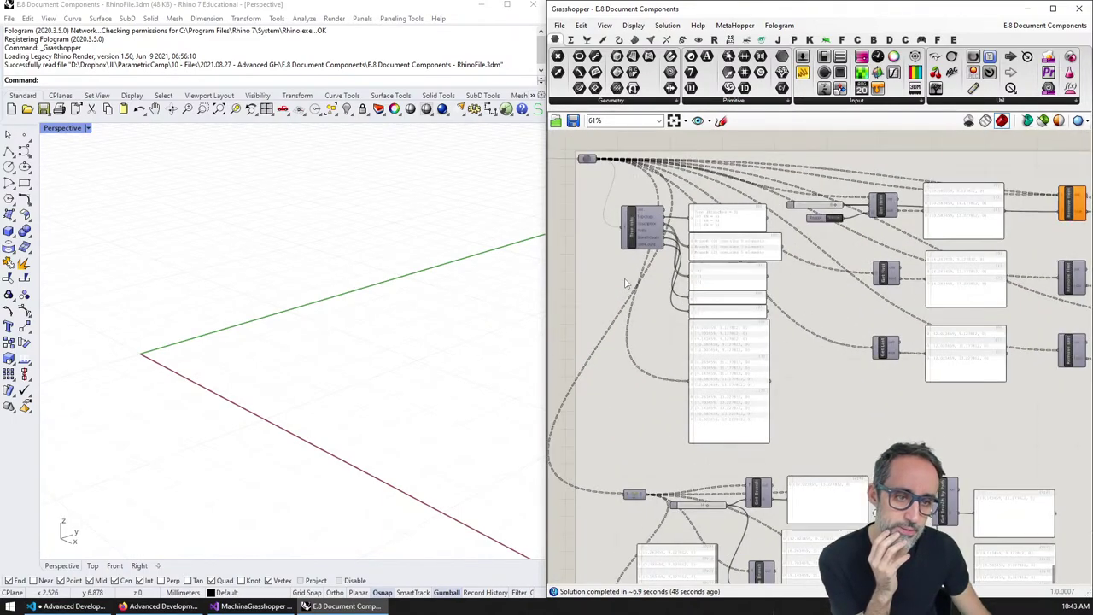
scroll(646, 288, down, 1)
scroll(743, 460, up, 1)
scroll(744, 459, down, 6)
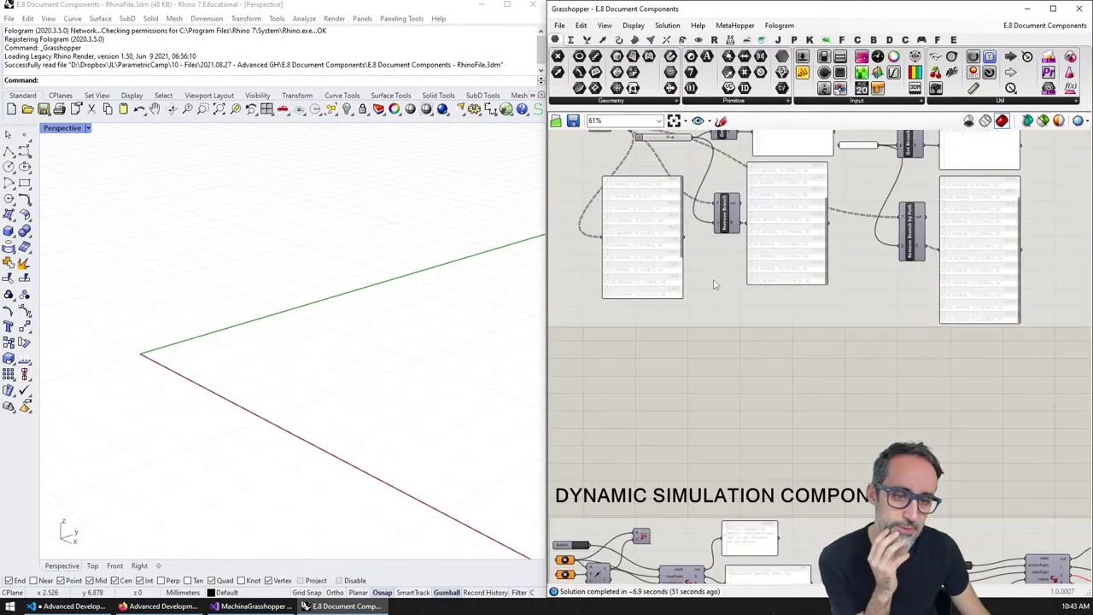
scroll(772, 226, down, 1)
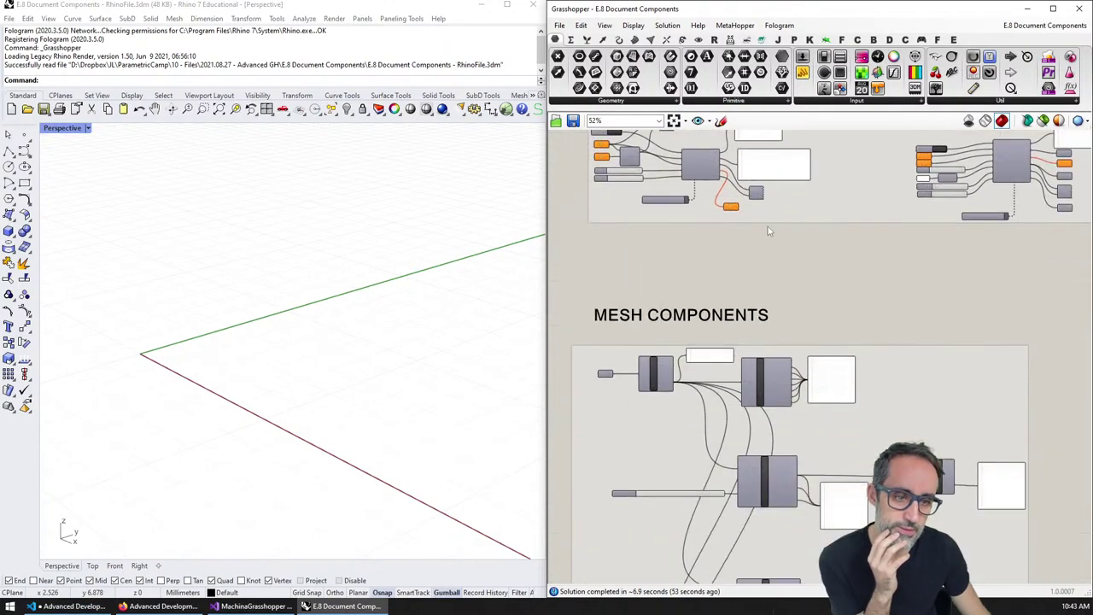
scroll(787, 322, down, 4)
scroll(726, 384, down, 1)
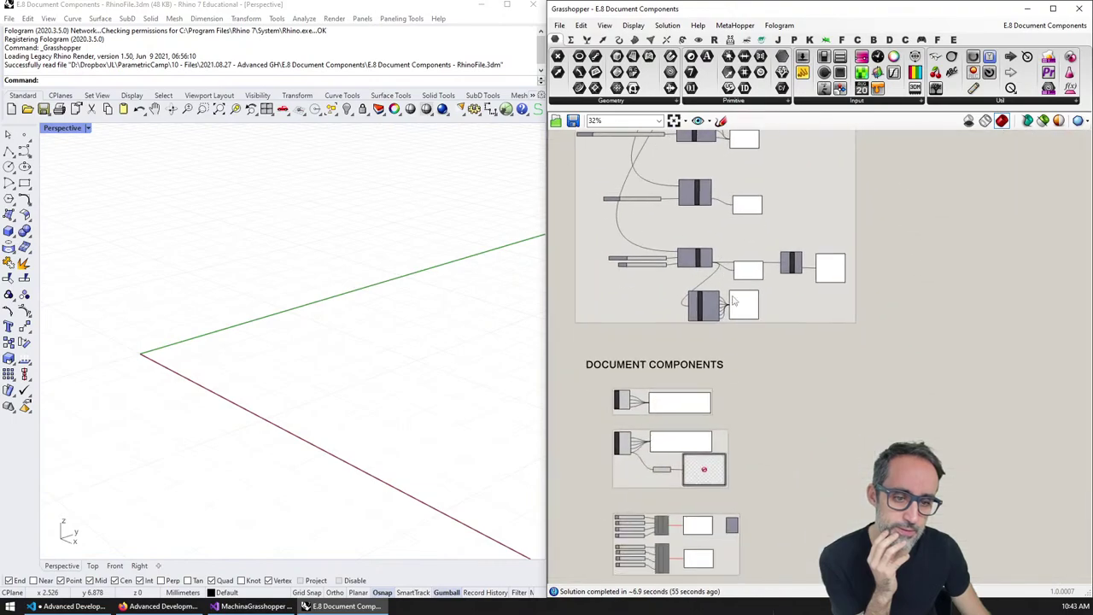
scroll(669, 432, up, 1)
scroll(668, 432, up, 3)
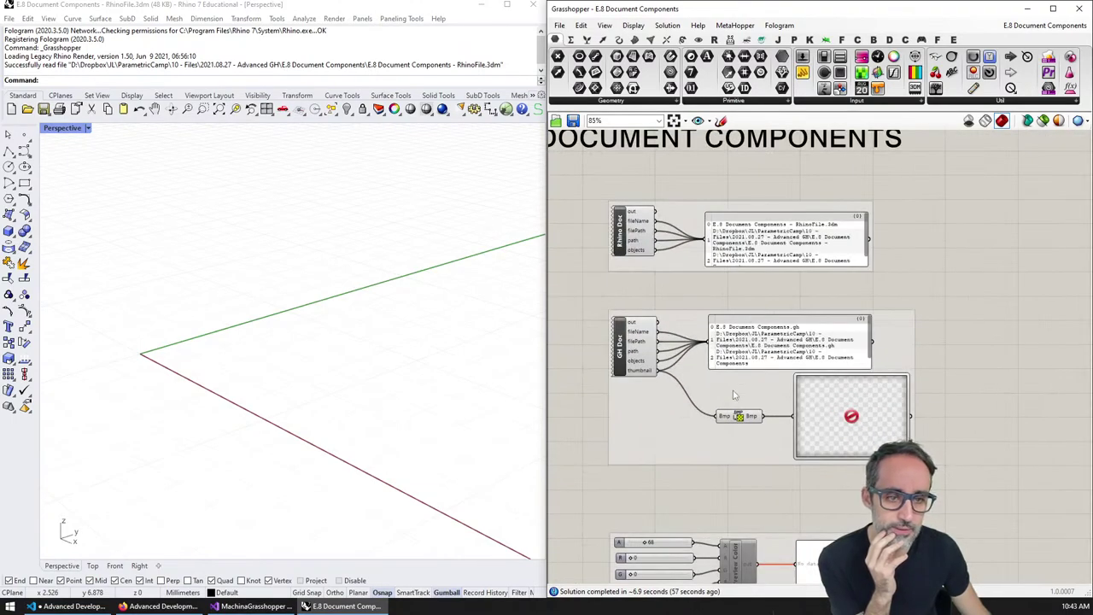
scroll(730, 385, down, 2)
Review Heavy Calc, Get Heavy Objects and Add Message, then bring up MachinaGrasshopper's Create.cs in Visual Studio.
right_drag(728, 370, 722, 286)
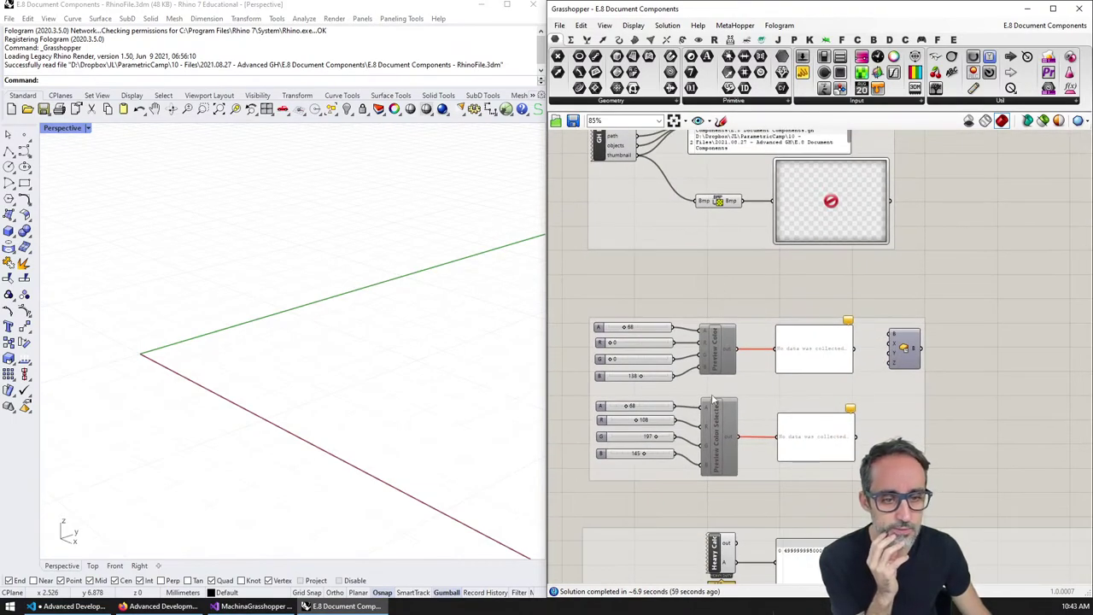
right_drag(713, 473, 688, 267)
right_drag(705, 403, 695, 355)
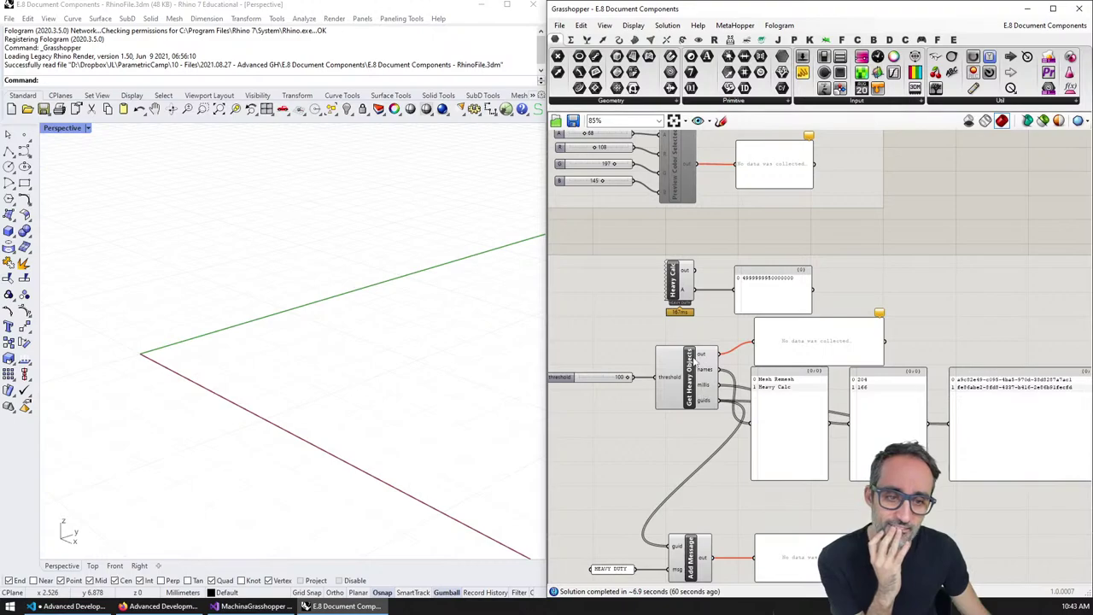
scroll(686, 315, up, 3)
scroll(685, 316, down, 3)
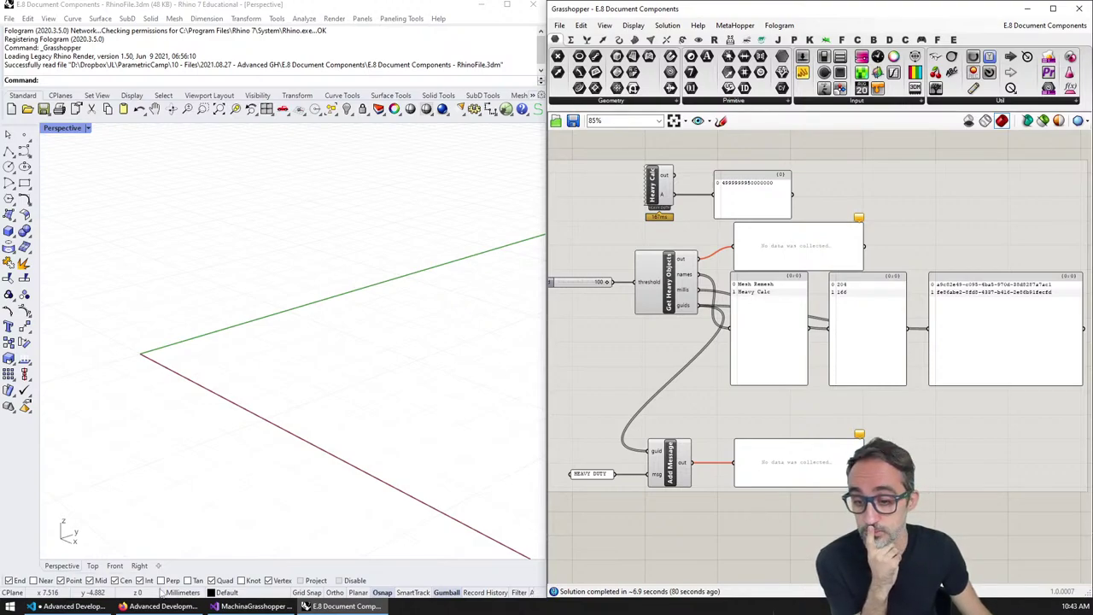
click(293, 604)
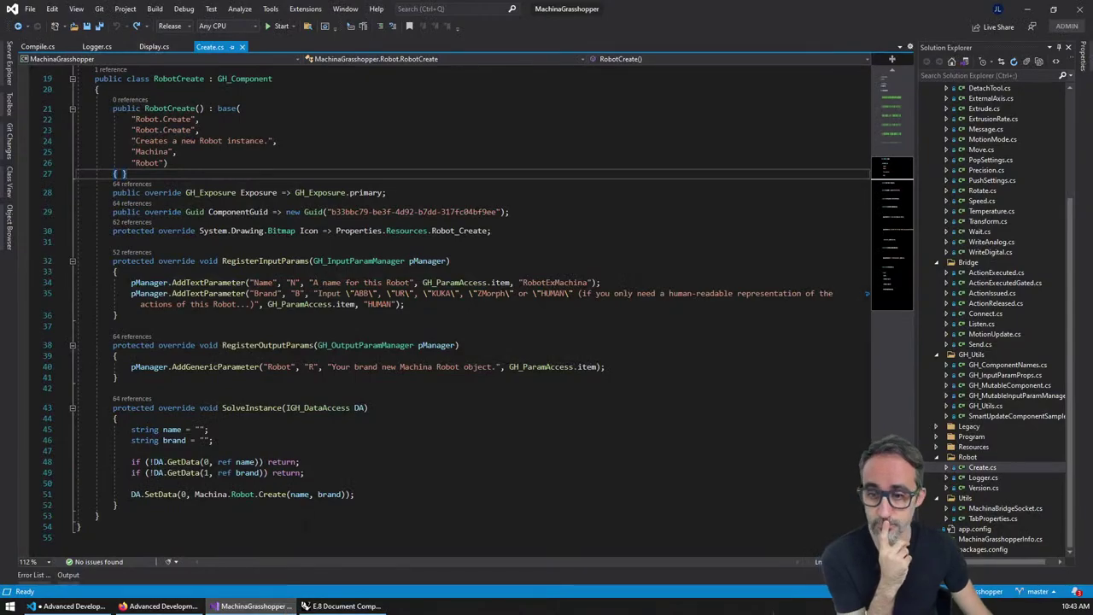
Add a '- Publishing' bullet on line 558 with an indented sub-bullet 'Uploading to food4rhino'.
click(105, 607)
click(203, 426)
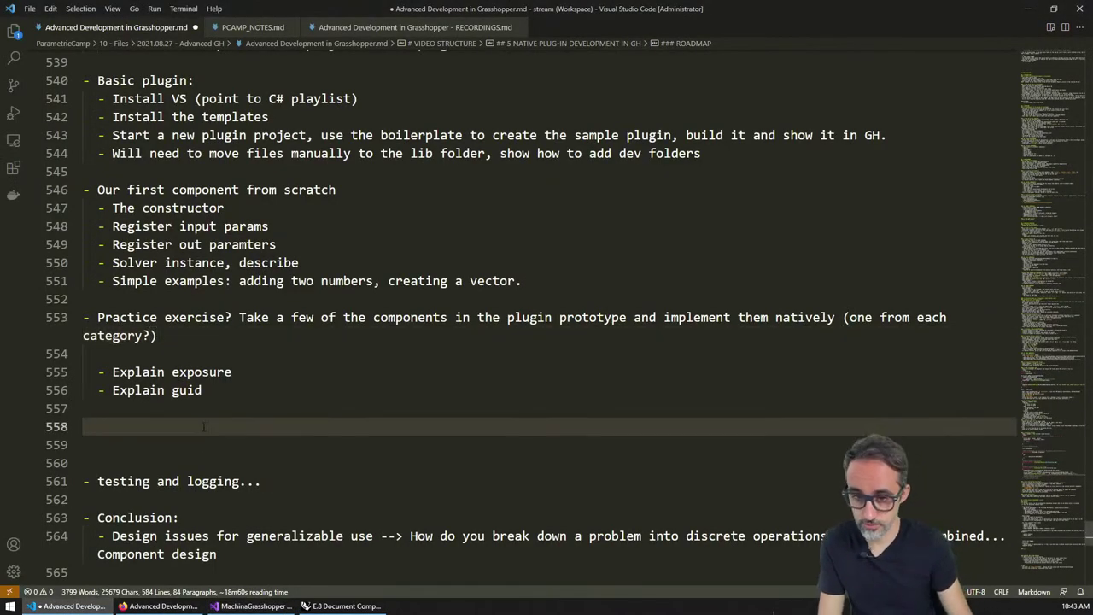
text(- Publishing)
key(Return)
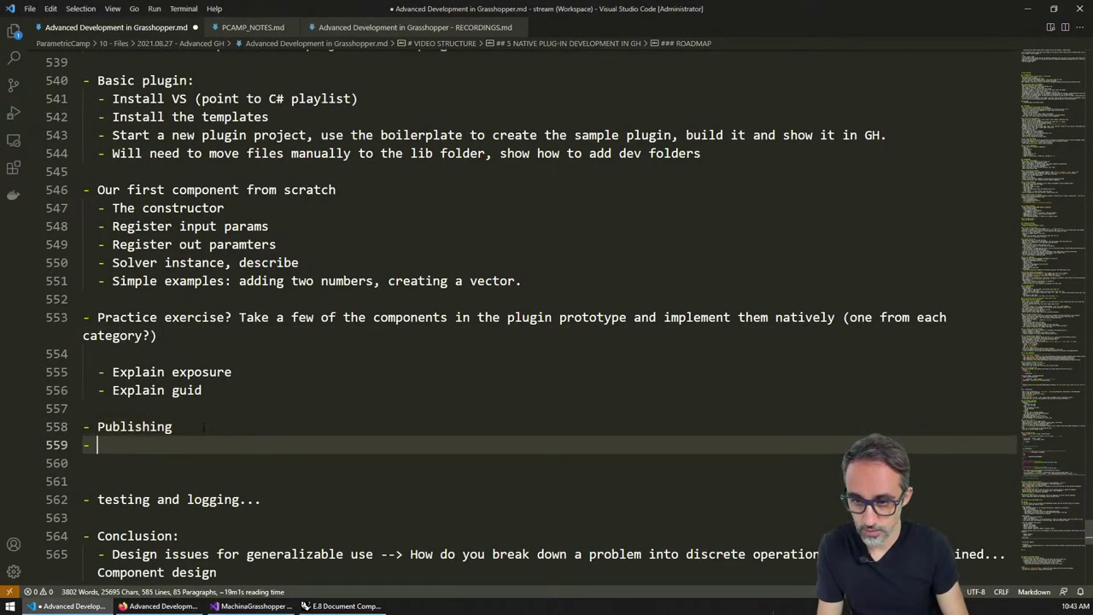
key(Tab)
text(Uploadi)
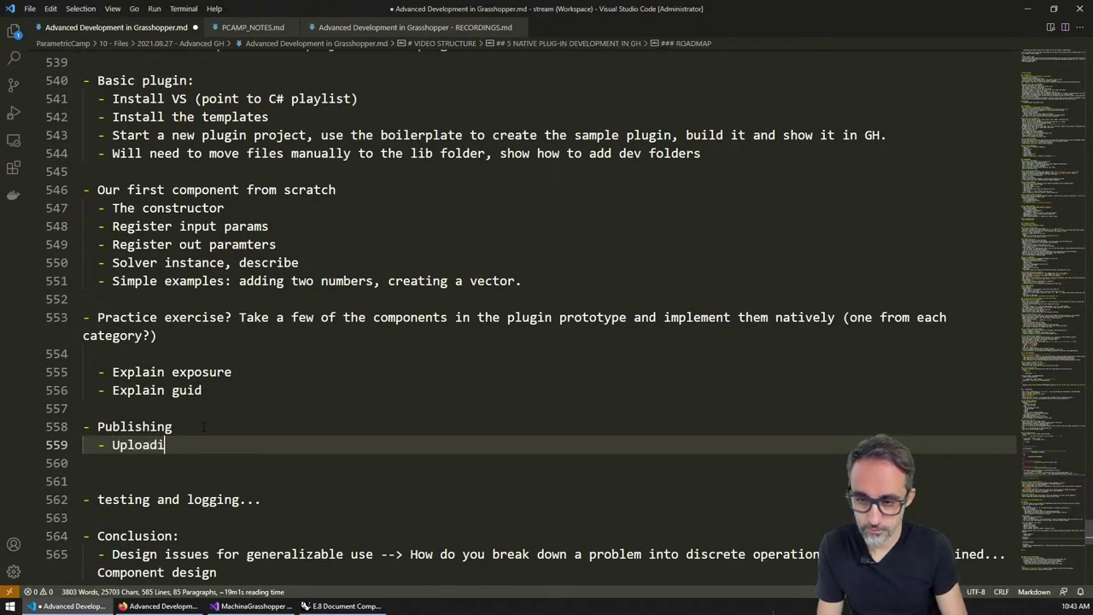
text(ng to food)
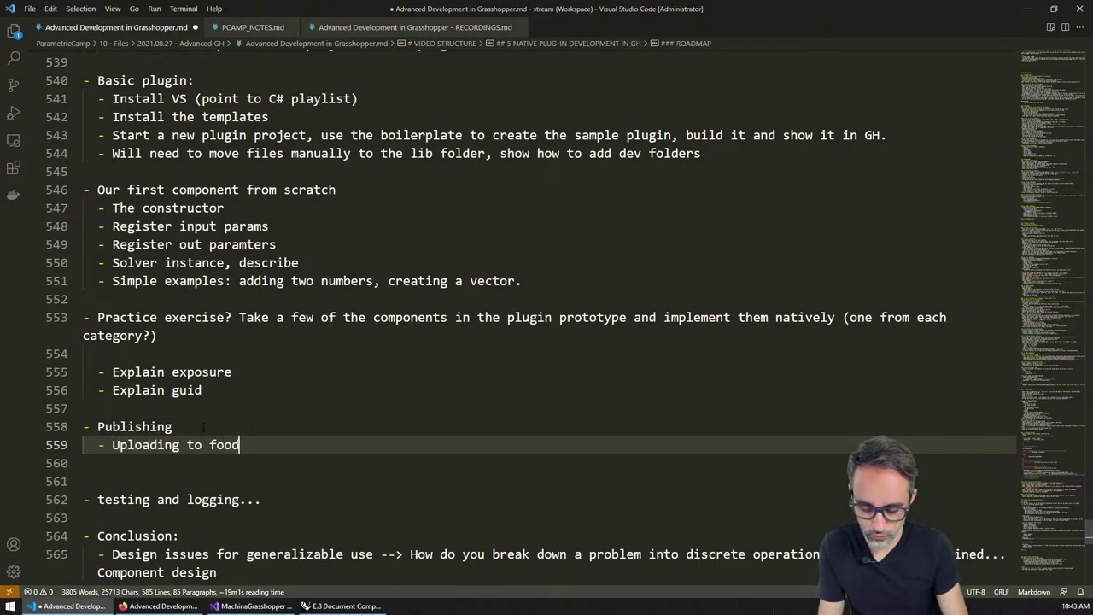
text(4thins)
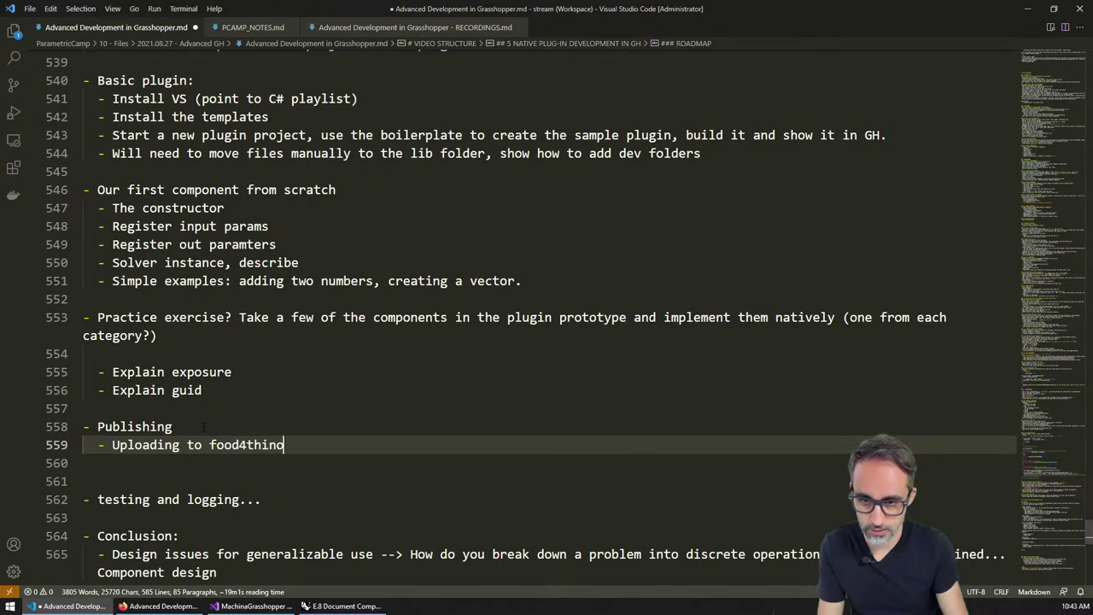
key(BackSpace)
key(BackSpace)
key(BackSpace)
key(BackSpace)
key(BackSpace)
text(rhino)
Add sub-bullets 'Making your plugin open-source?' and 'package manager (yak?)' under Publishing.
key(Return)
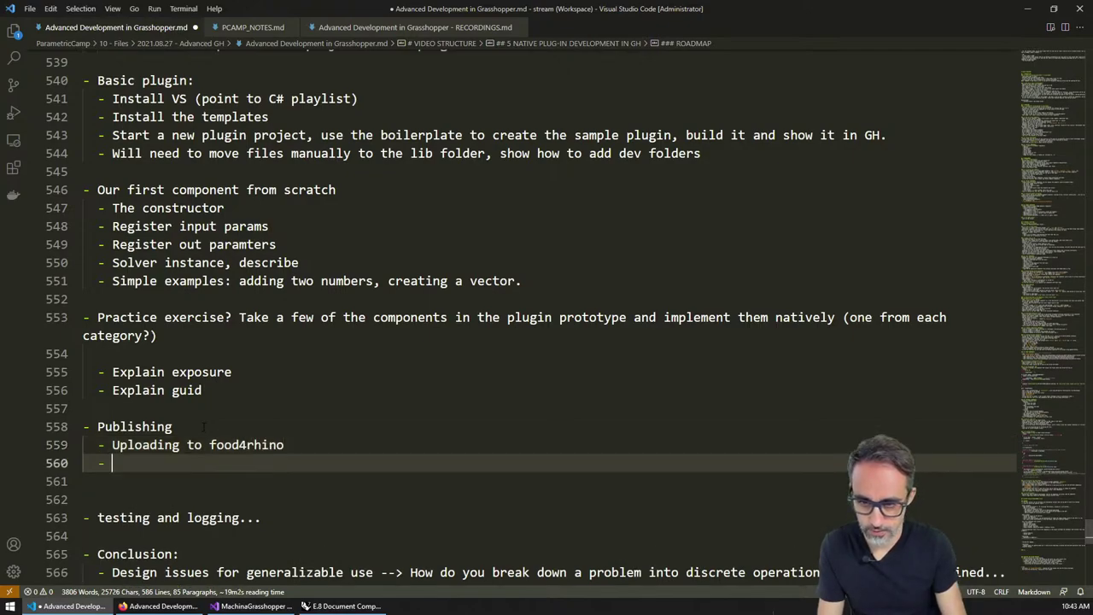
text(Making your)
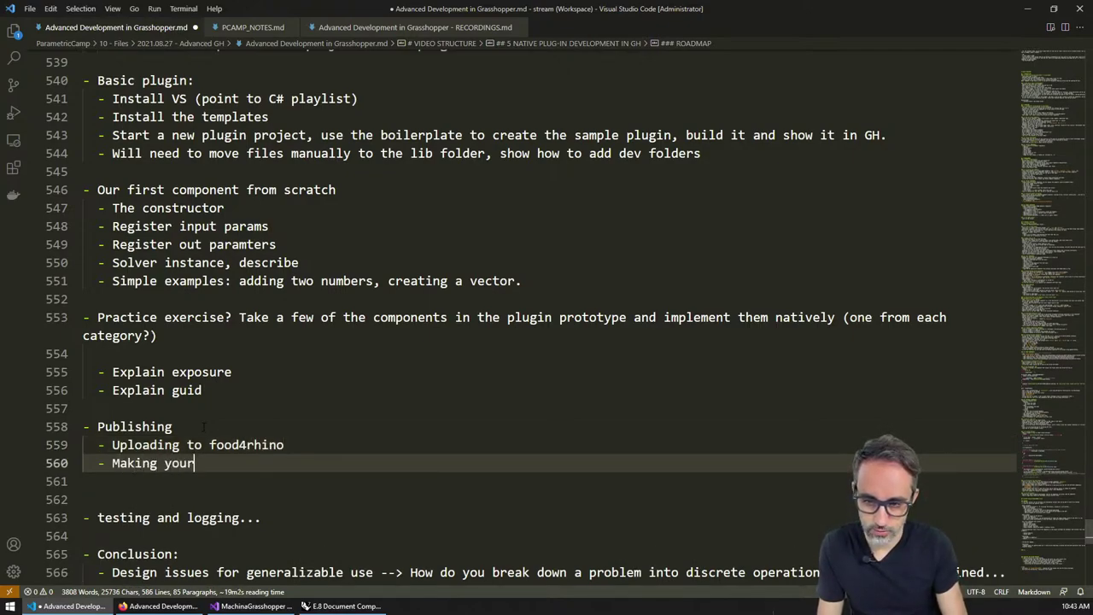
text( plugin open-)
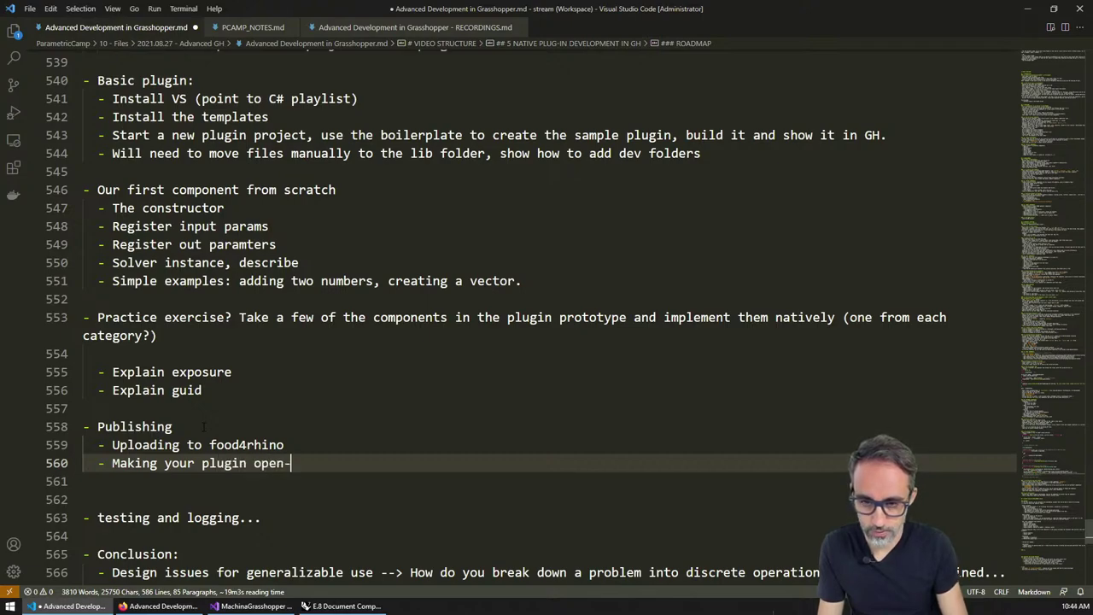
text(source?)
key(Return)
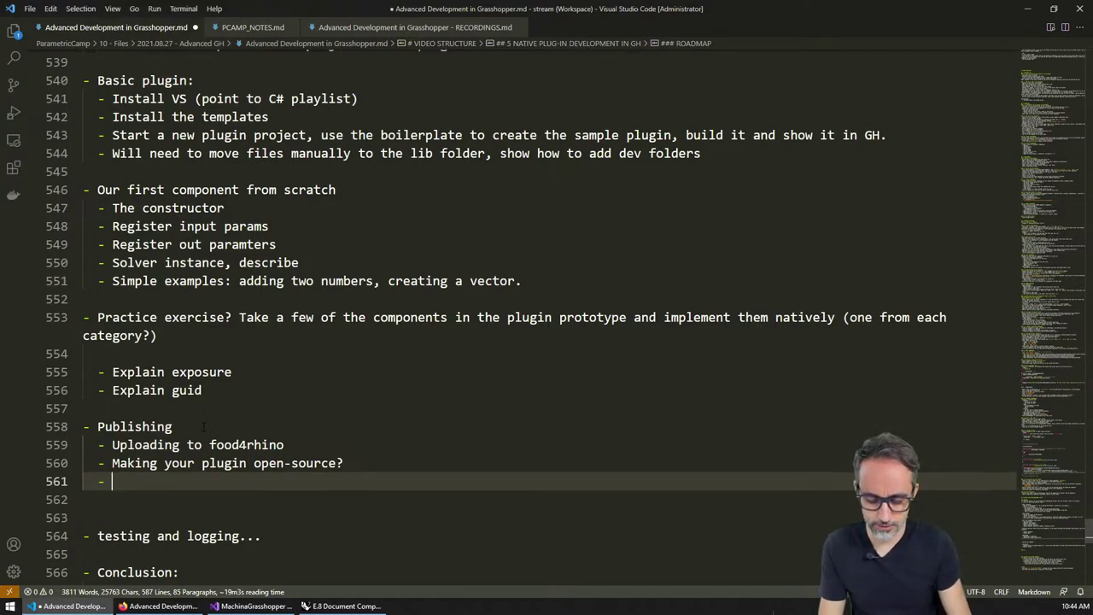
text(package manag)
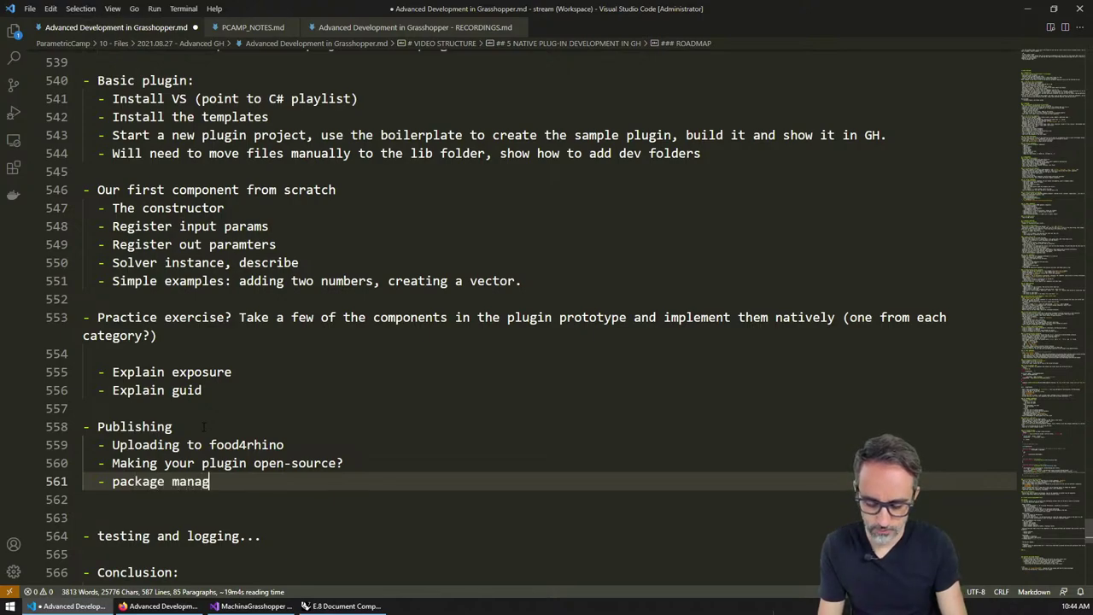
text(er (yak?))
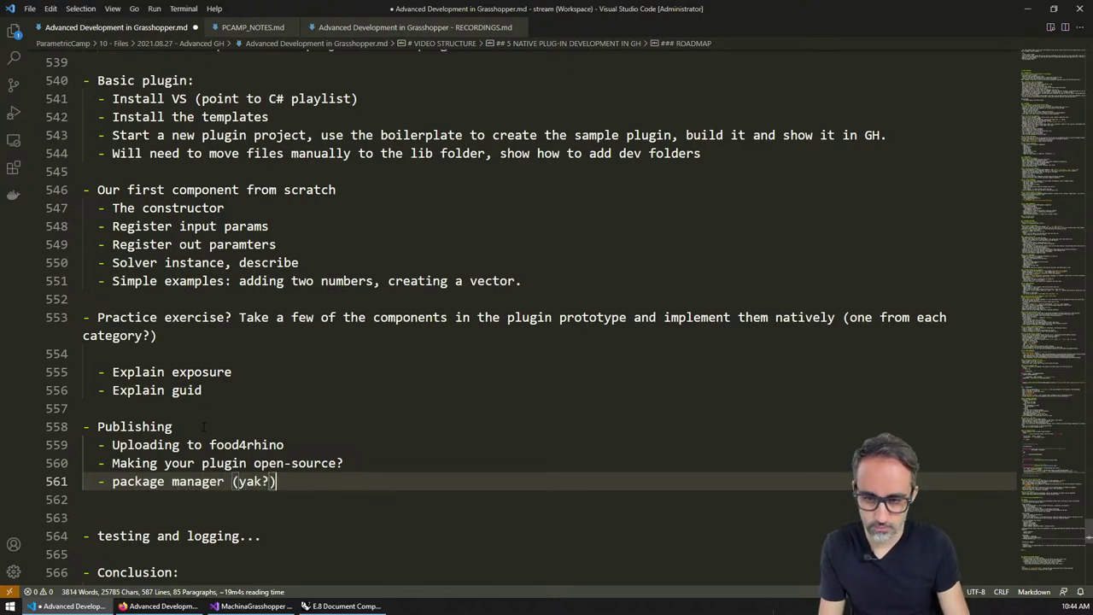
scroll(270, 433, down, 3)
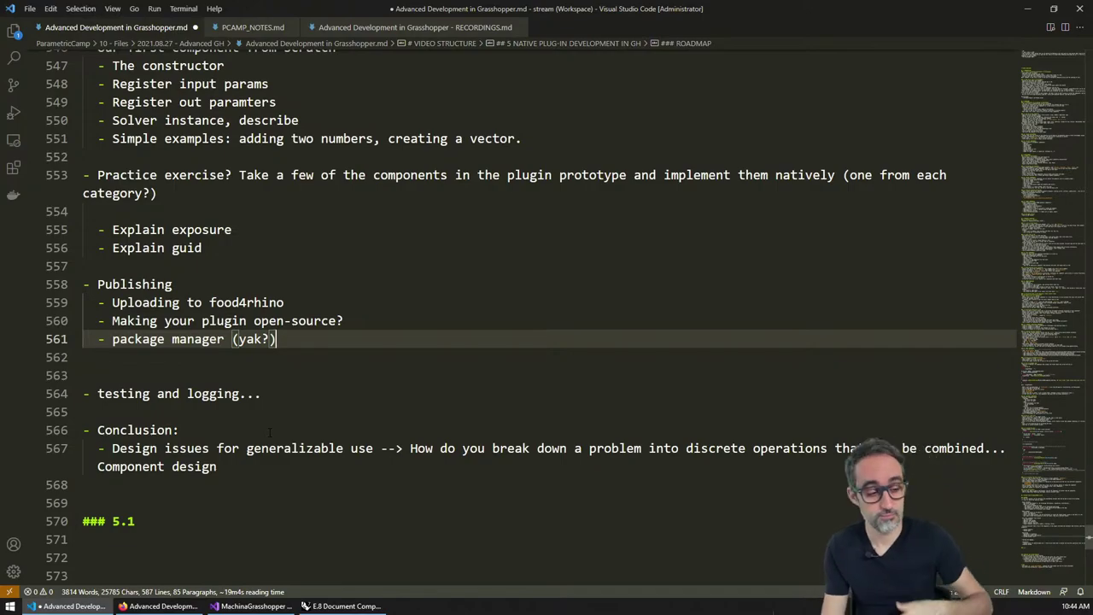
scroll(298, 432, up, 3)
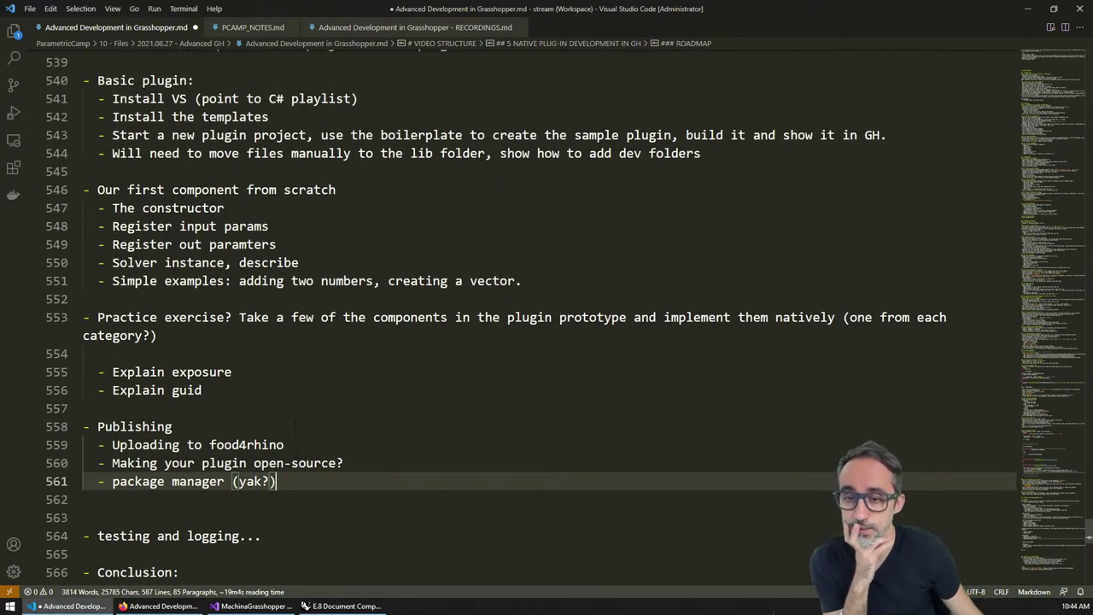
click(261, 350)
Insert blank lines below the practice exercise and leave an empty bullet there.
key(Return)
key(Return)
key(Up)
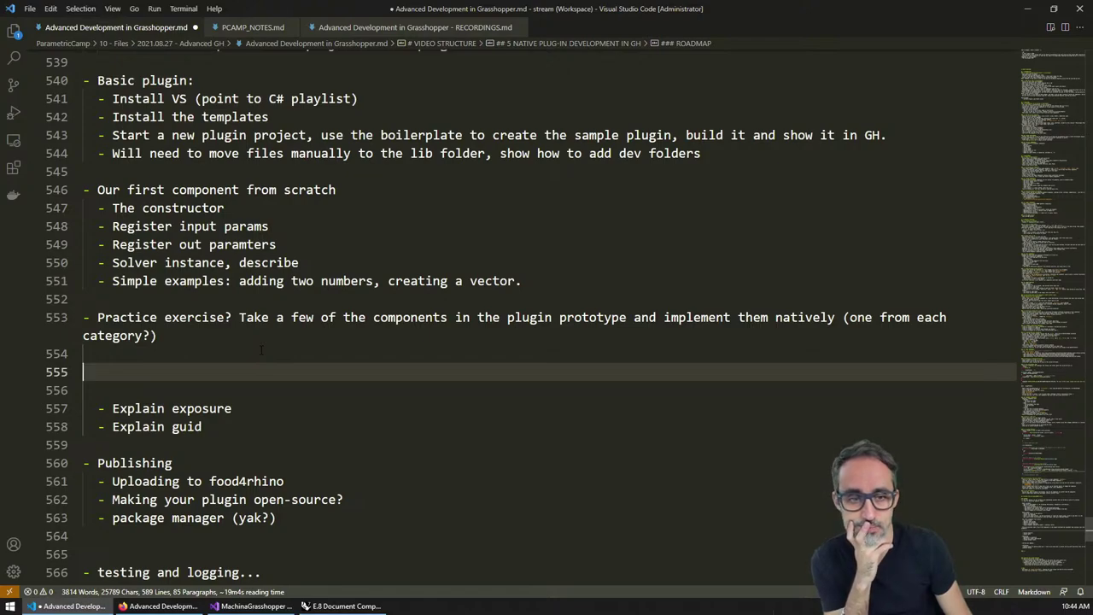
scroll(278, 339, down, 1)
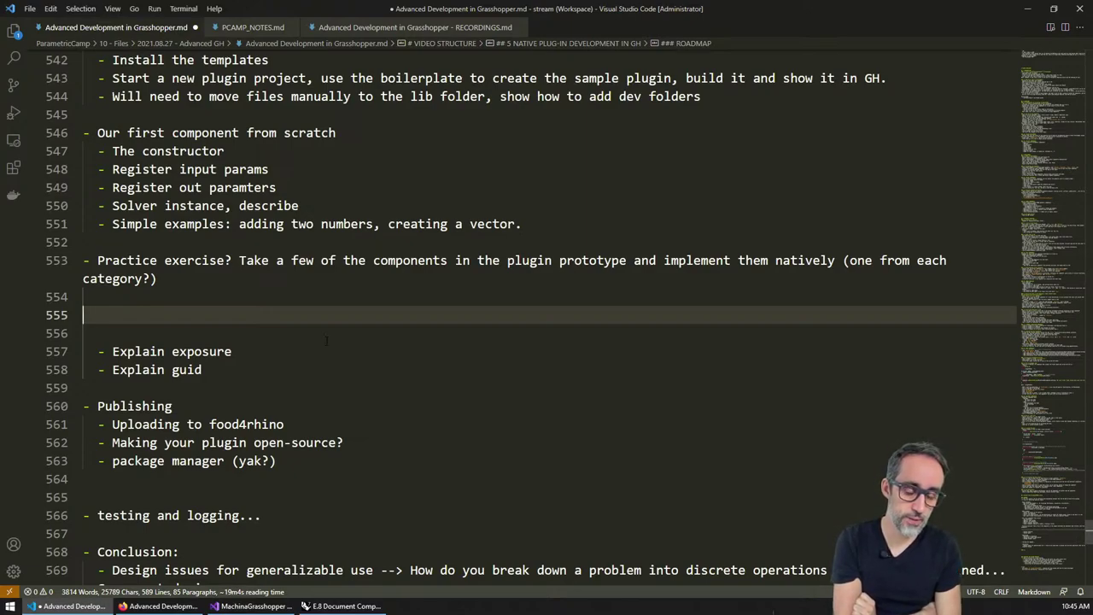
text(- Advance)
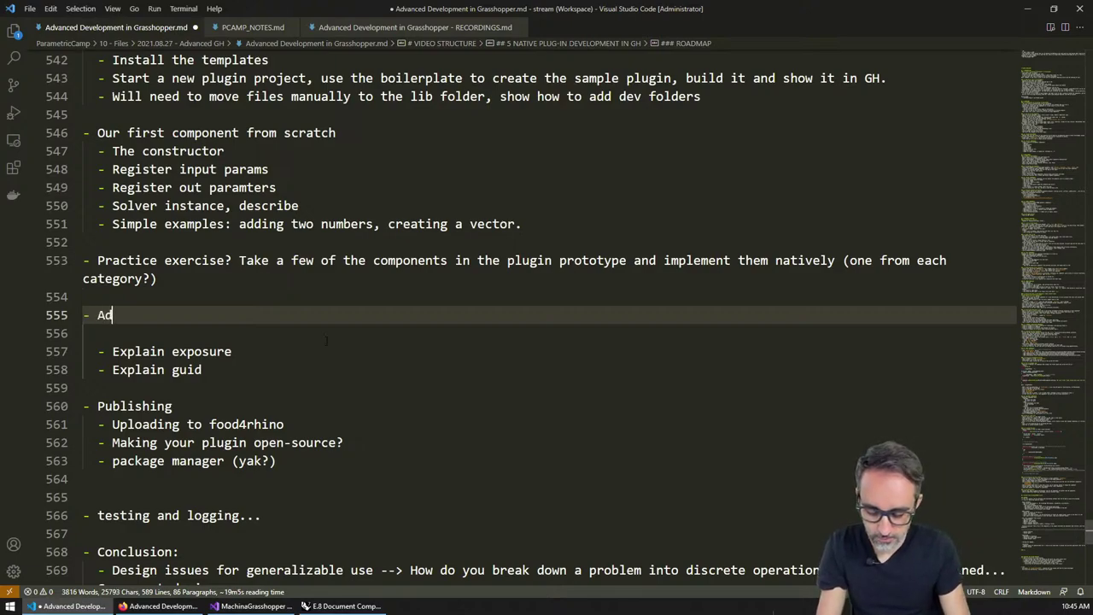
key(BackSpace)
key(BackSpace)
key(BackSpace)
key(BackSpace)
key(BackSpace)
key(BackSpace)
key(BackSpace)
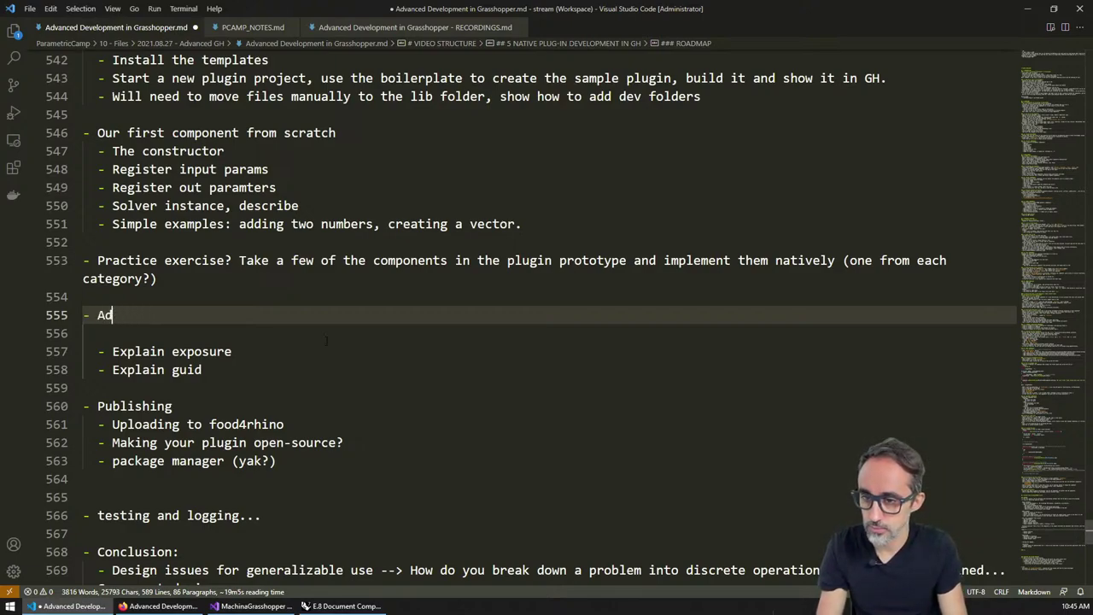
text(C)
key(BackSpace)
Shift the Explain exposure and Explain guid lines up with Alt+Up above the practice exercise.
key(Down)
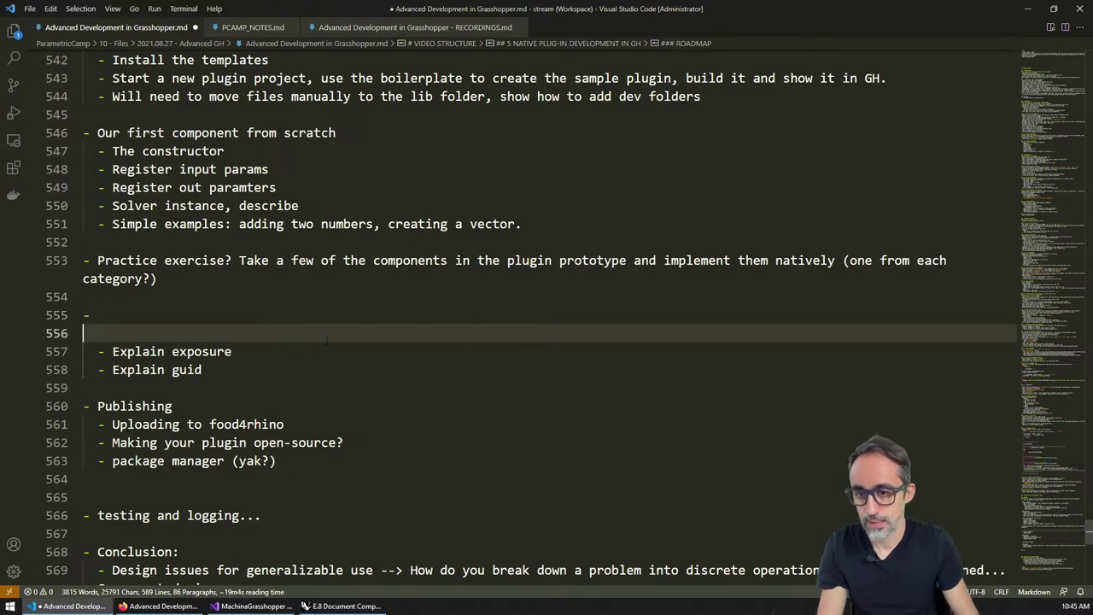
key(Down)
key(Down)
key(shift+Up)
key(alt+Up)
key(alt+Up)
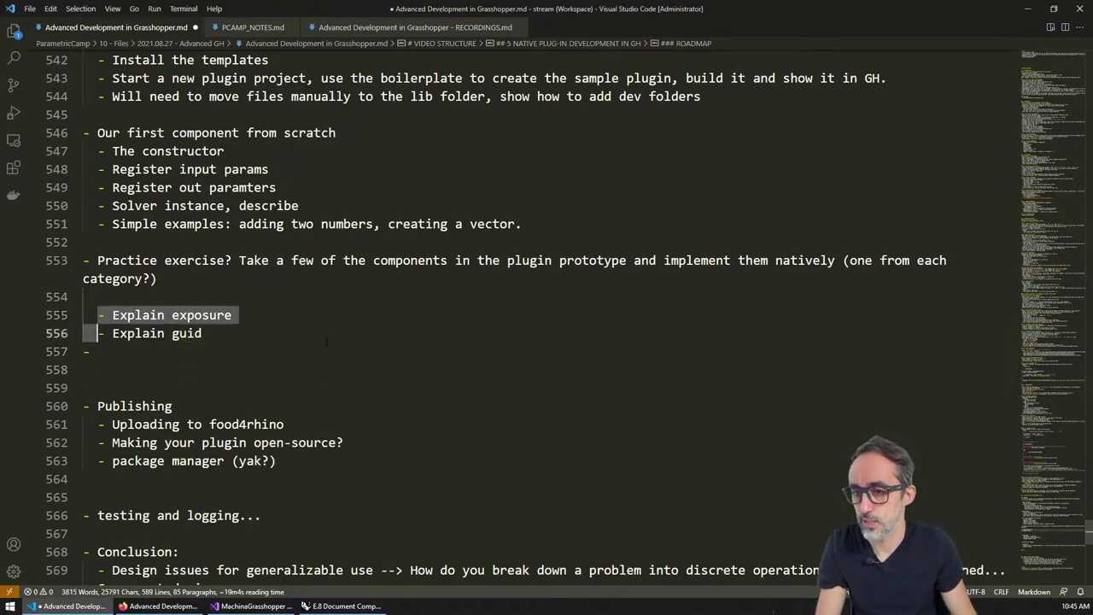
key(alt+Down)
key(alt+Down)
key(Up)
key(Up)
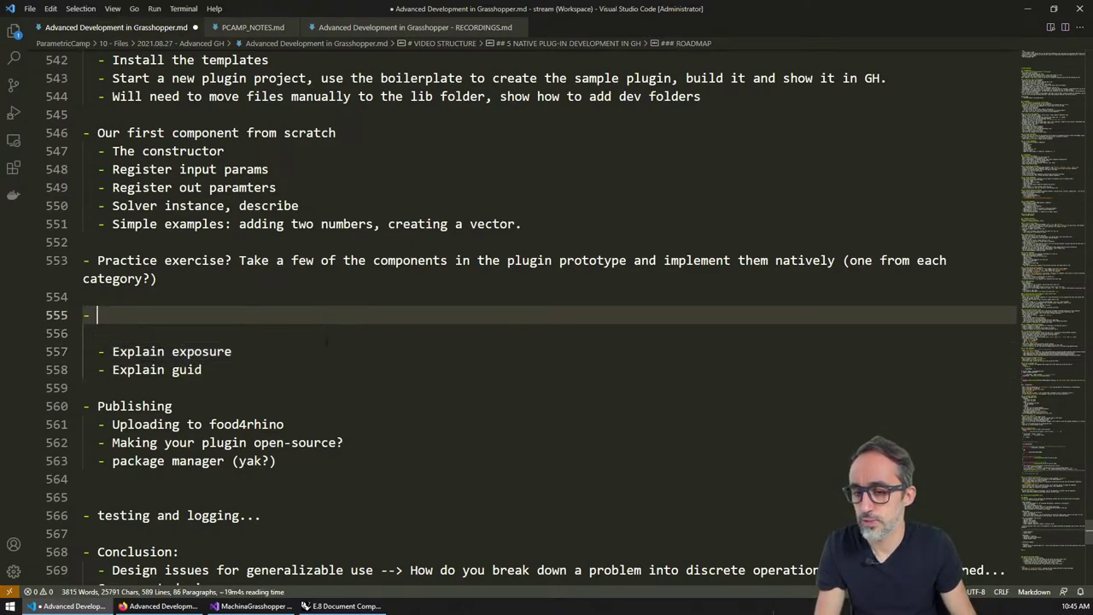
key(Down)
key(Down)
key(shift+Down)
key(shift+Down)
key(alt+Up)
key(alt+Up)
key(alt+Up)
key(alt+Up)
key(alt+Up)
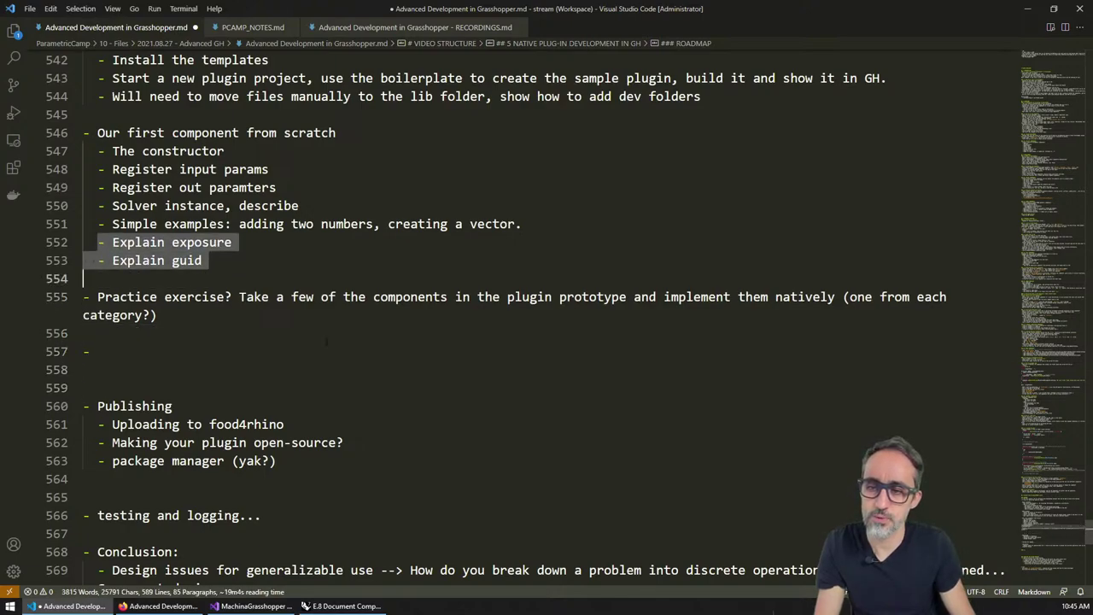
key(Down)
key(Down)
key(Down)
key(Down)
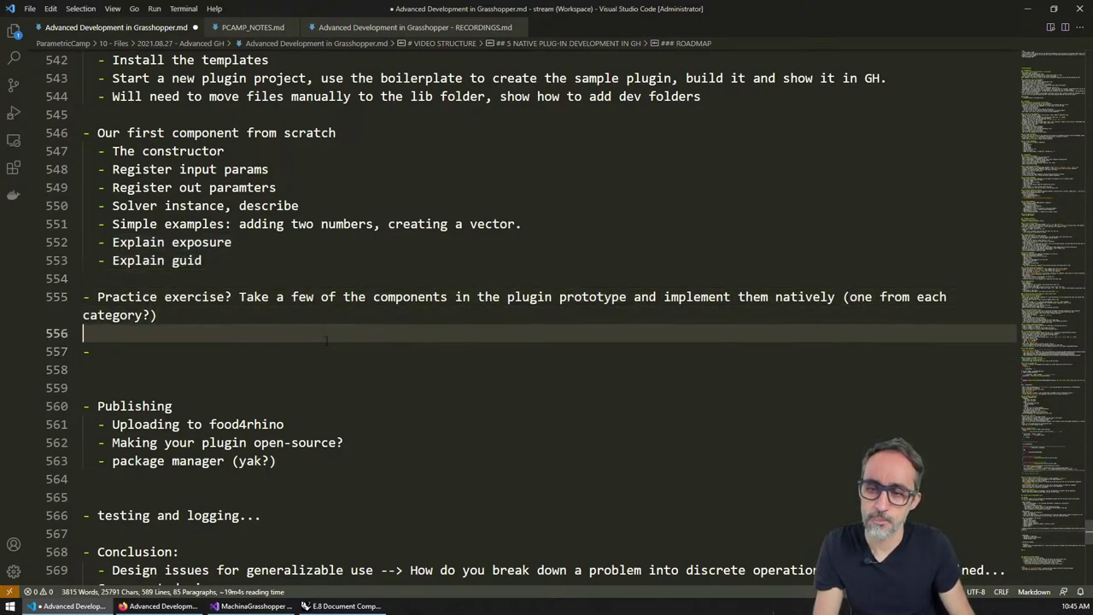
key(End)
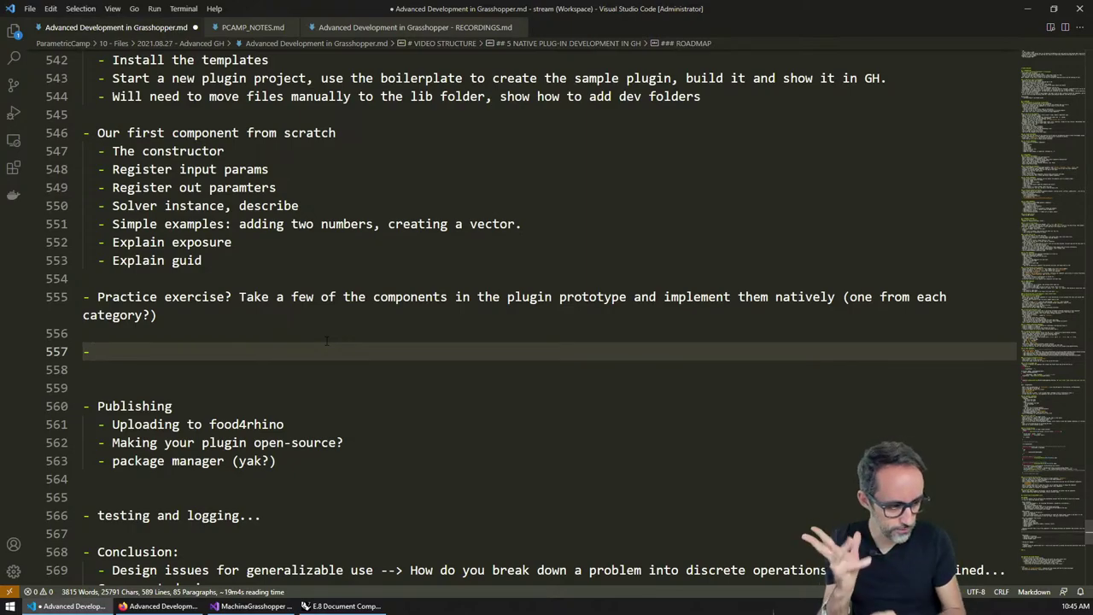
Write 'Deprecate a component : make it invisible, but keep it in the plugin.' and open an empty line above it.
text(De)
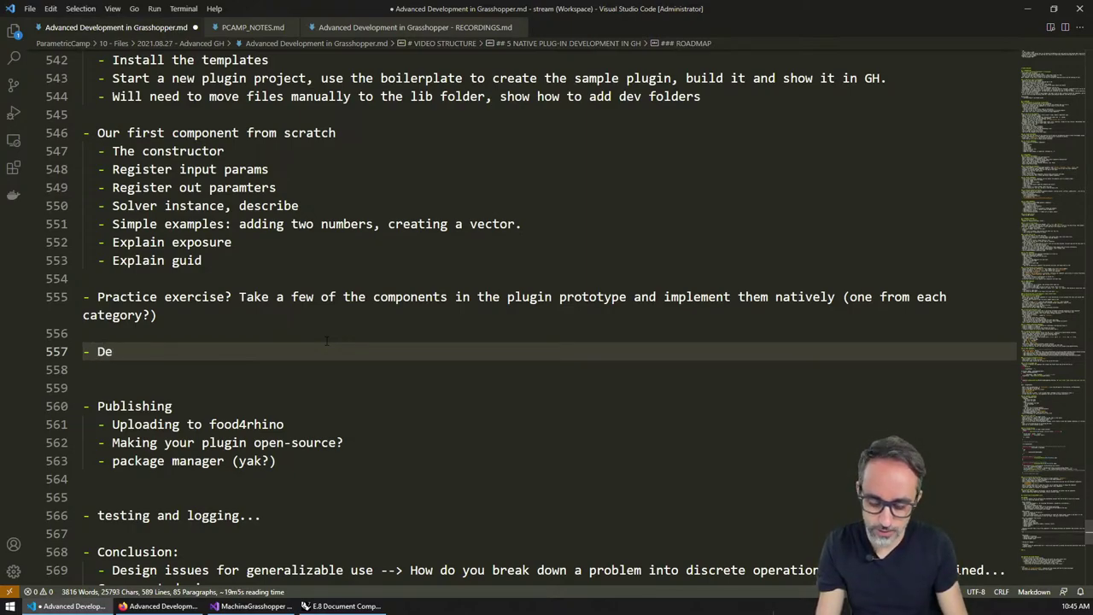
text(precate a )
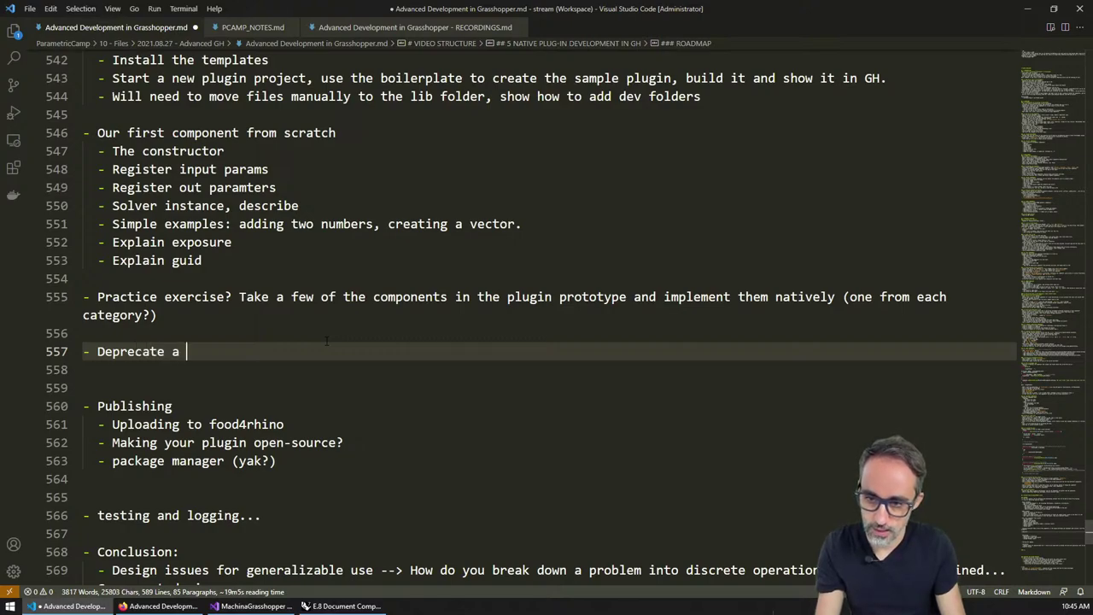
text(component )
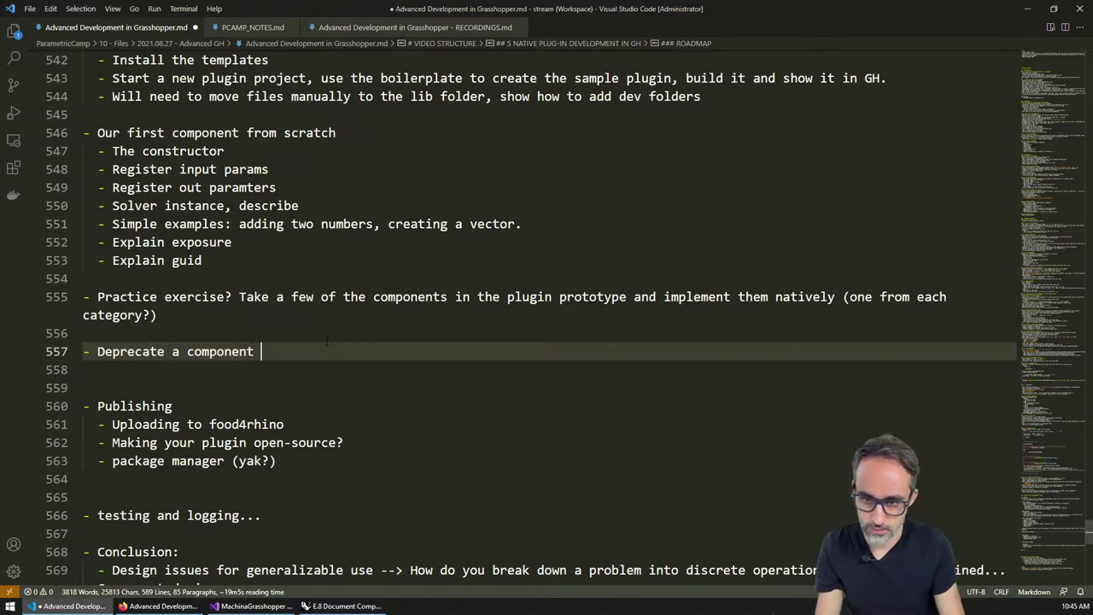
text(: )
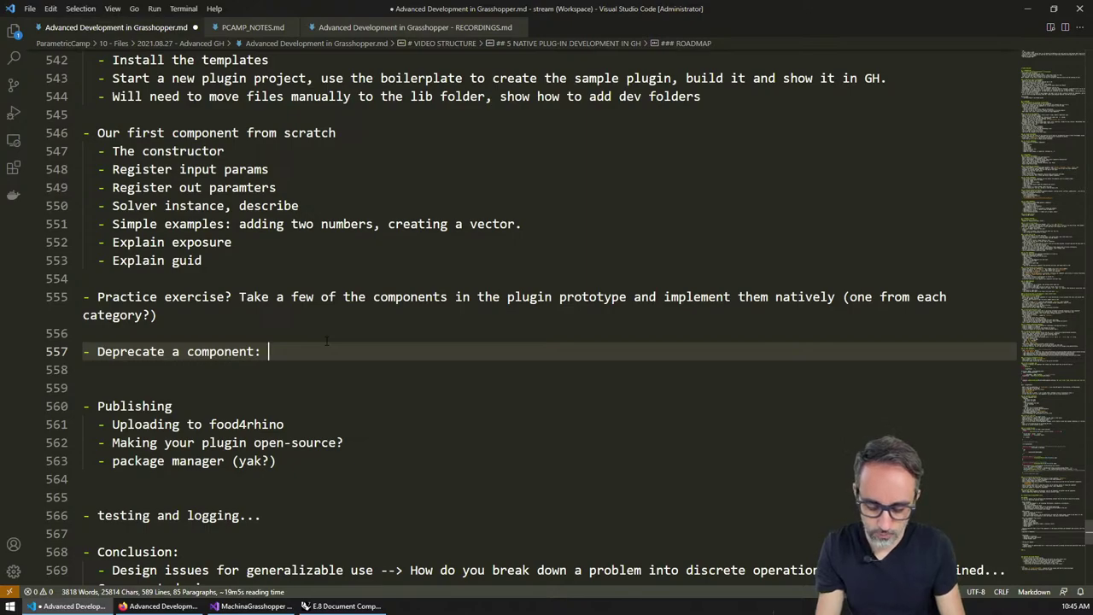
text(make it invisible)
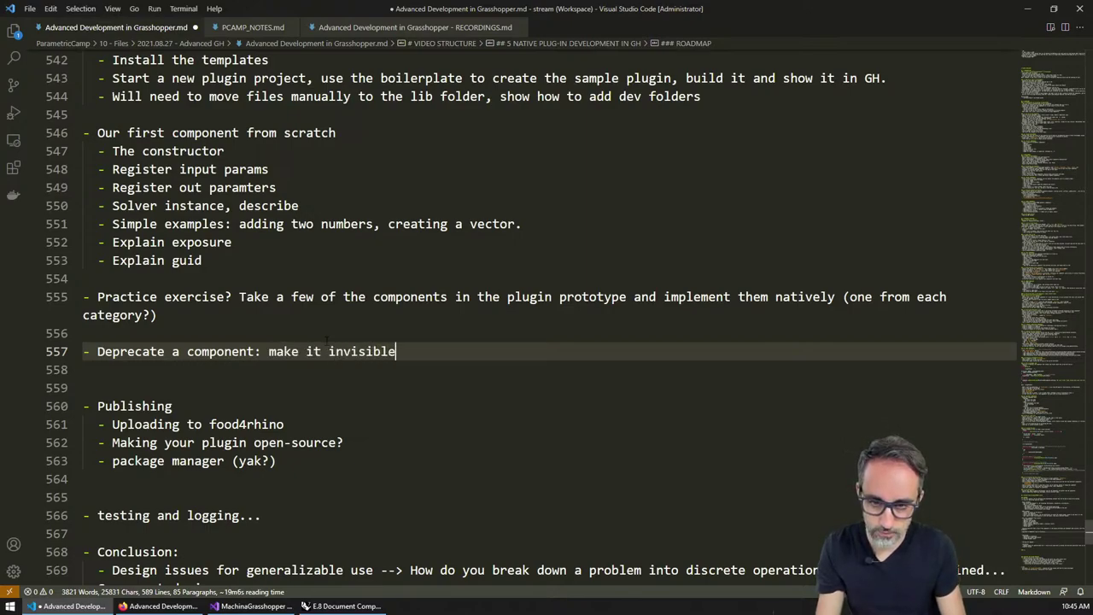
text(, but kee)
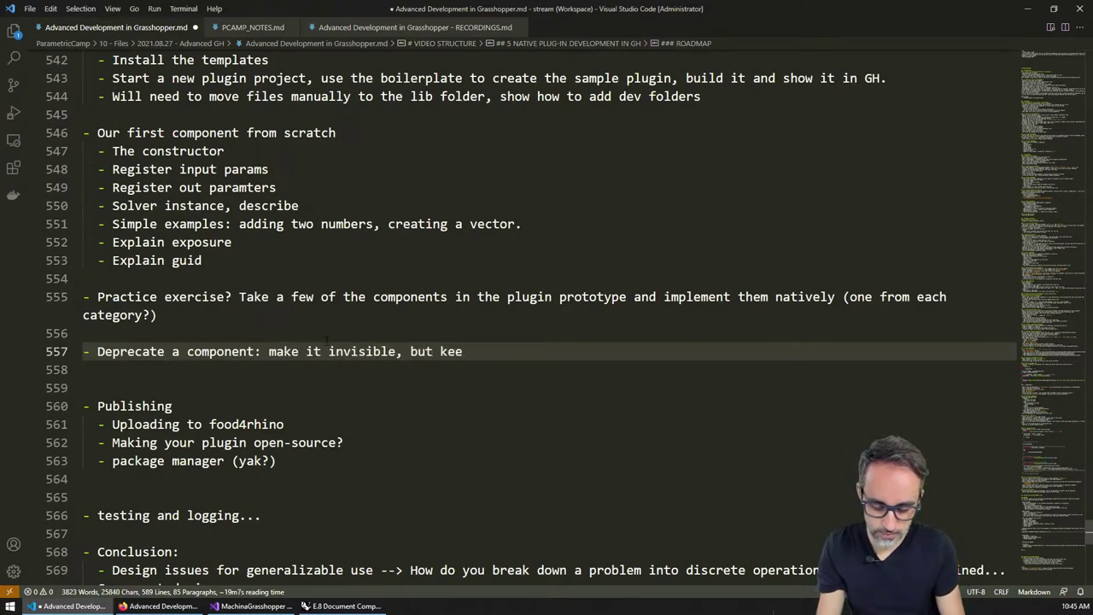
text(p it in )
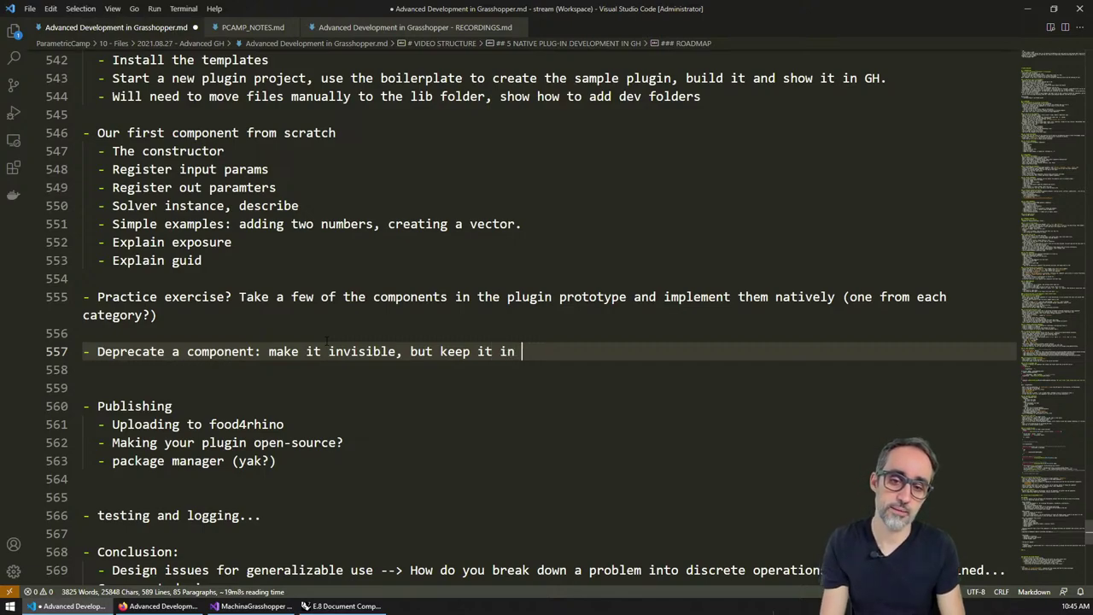
text(the pl)
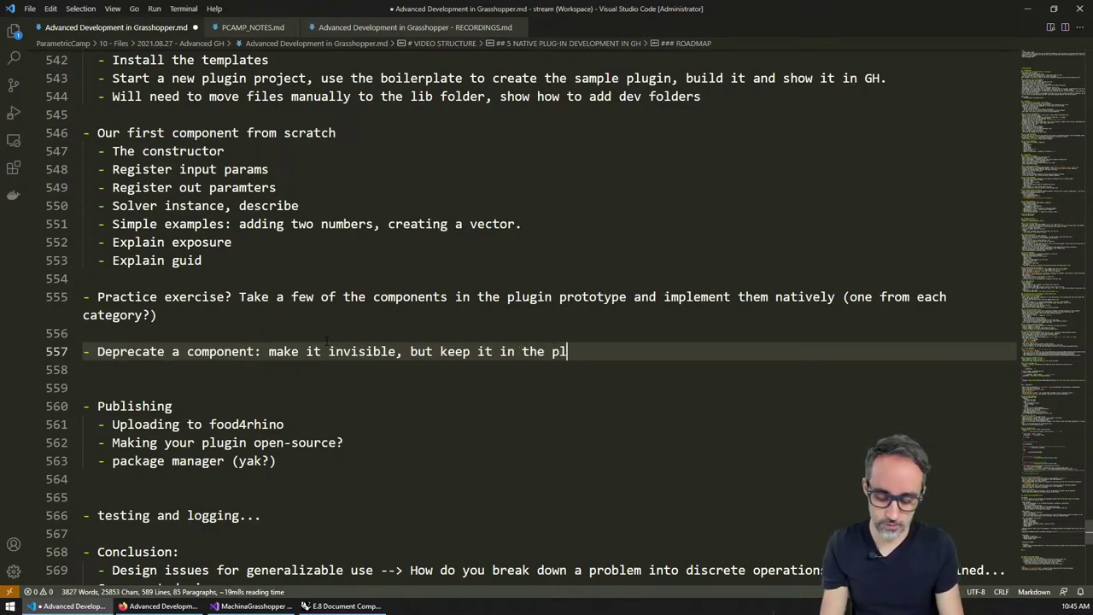
text(ugin.)
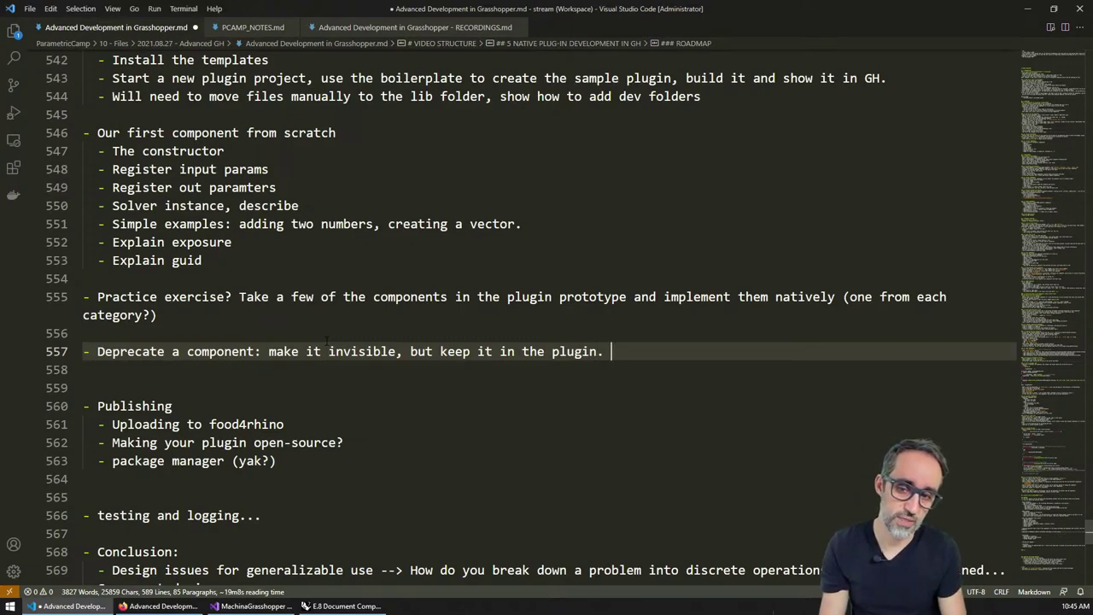
key(Up)
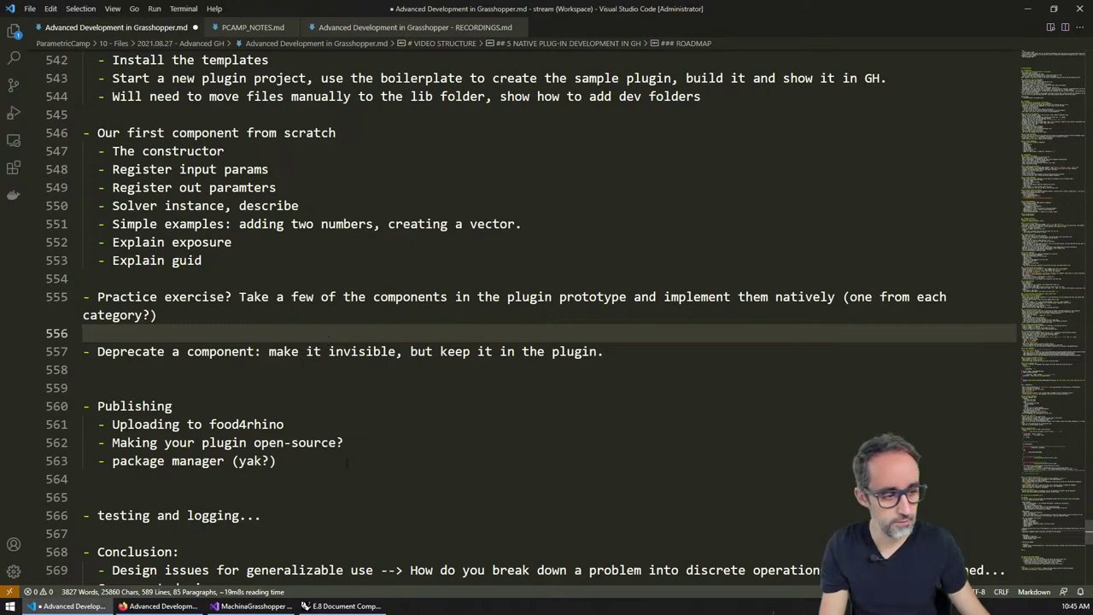
drag(402, 443, 112, 443)
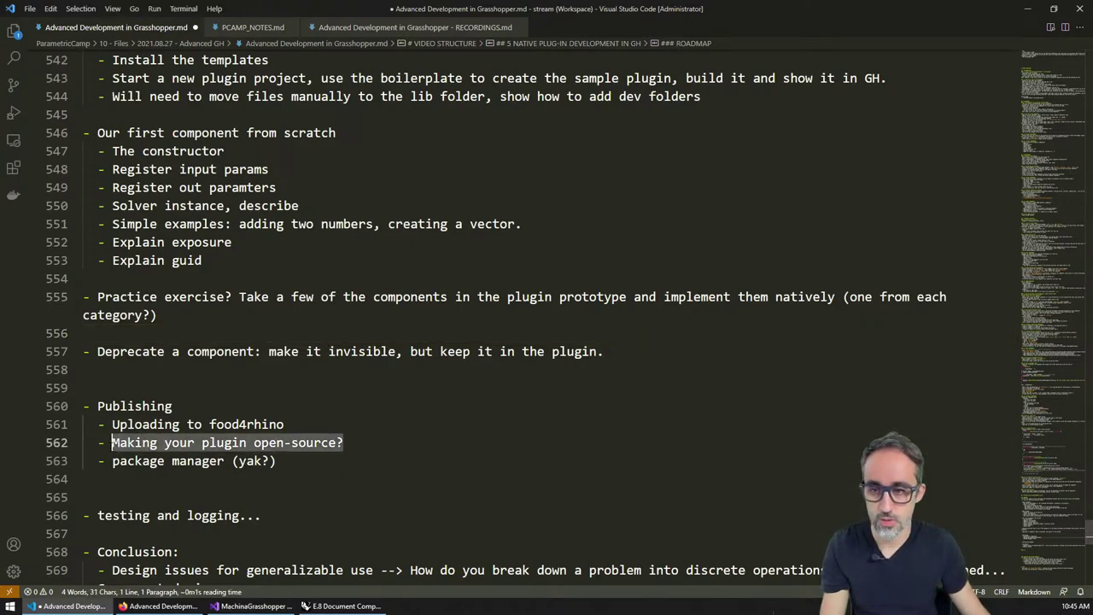
click(164, 351)
key(Up)
key(Return)
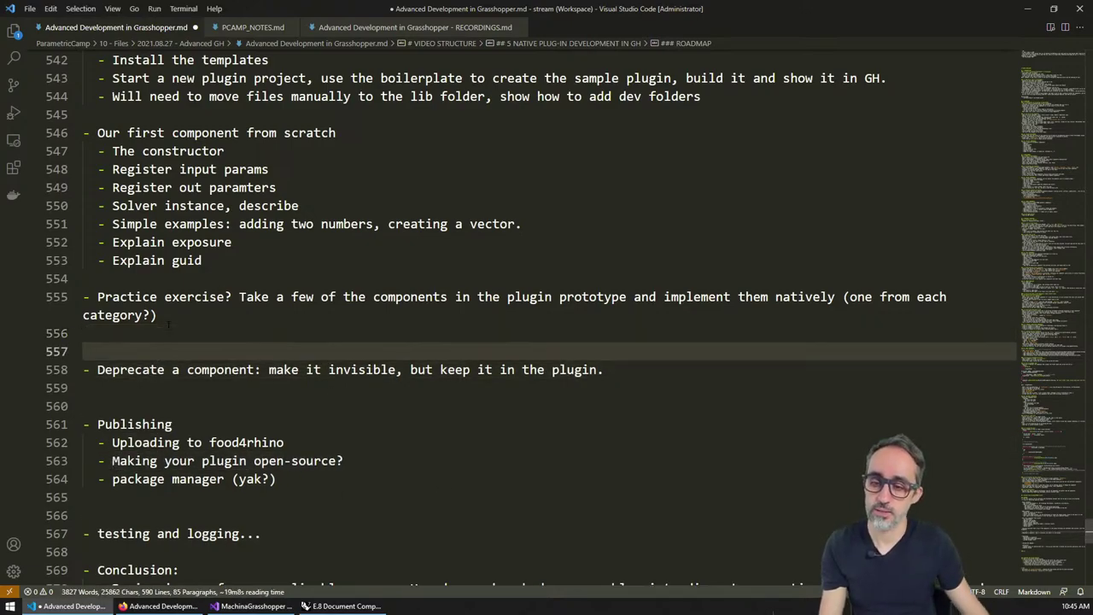
Switch between the MachinaGrasshopper and DataToolsGrasshopper Visual Studio windows, then return to the VS Code outline.
click(254, 606)
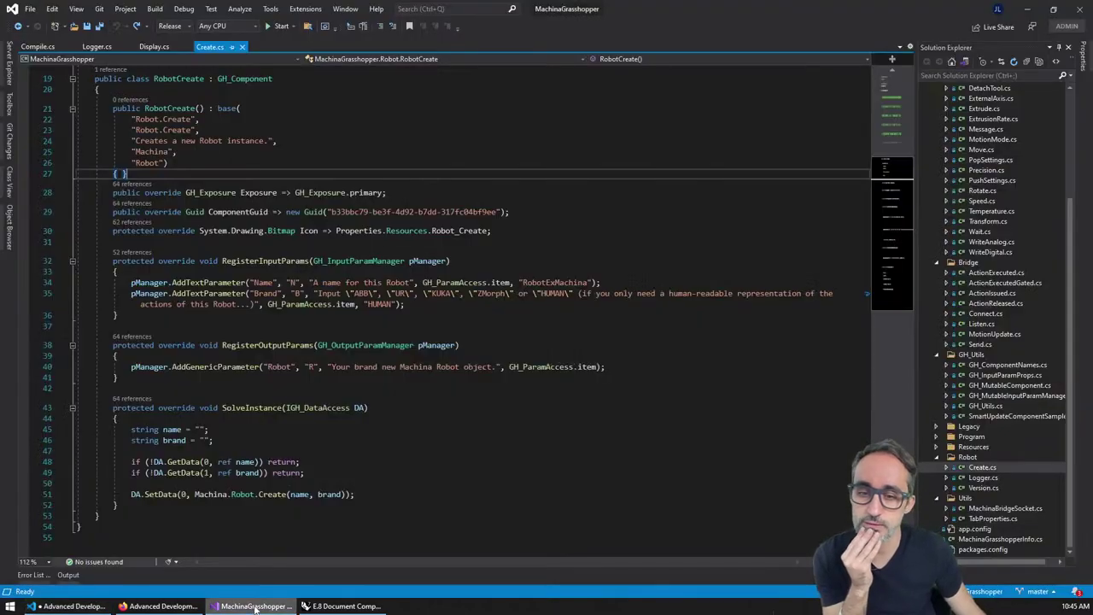
click(1073, 424)
scroll(1074, 424, up, 5)
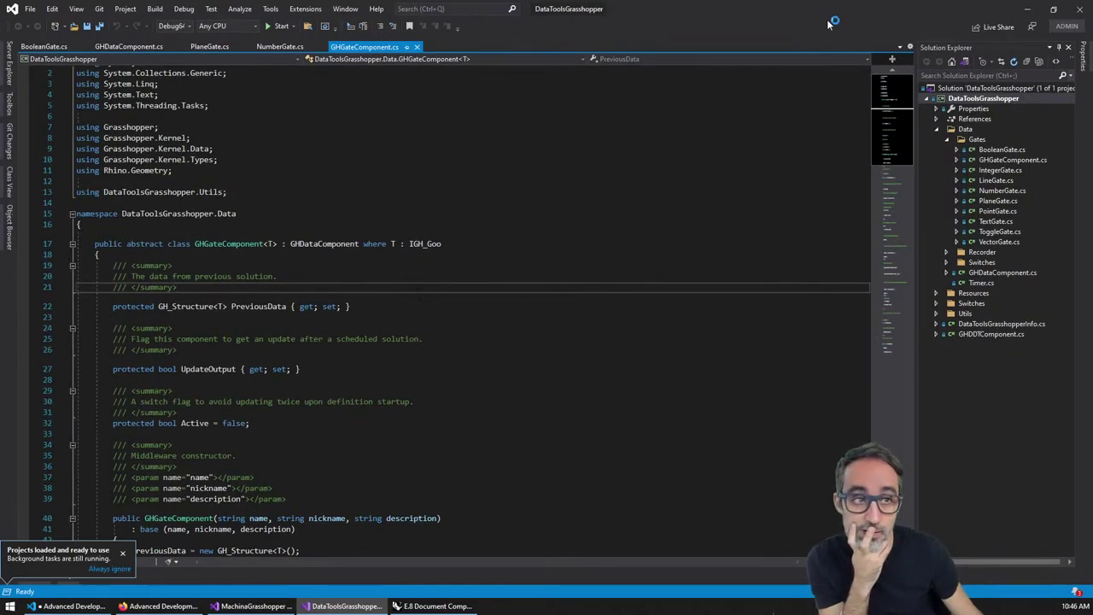
click(253, 605)
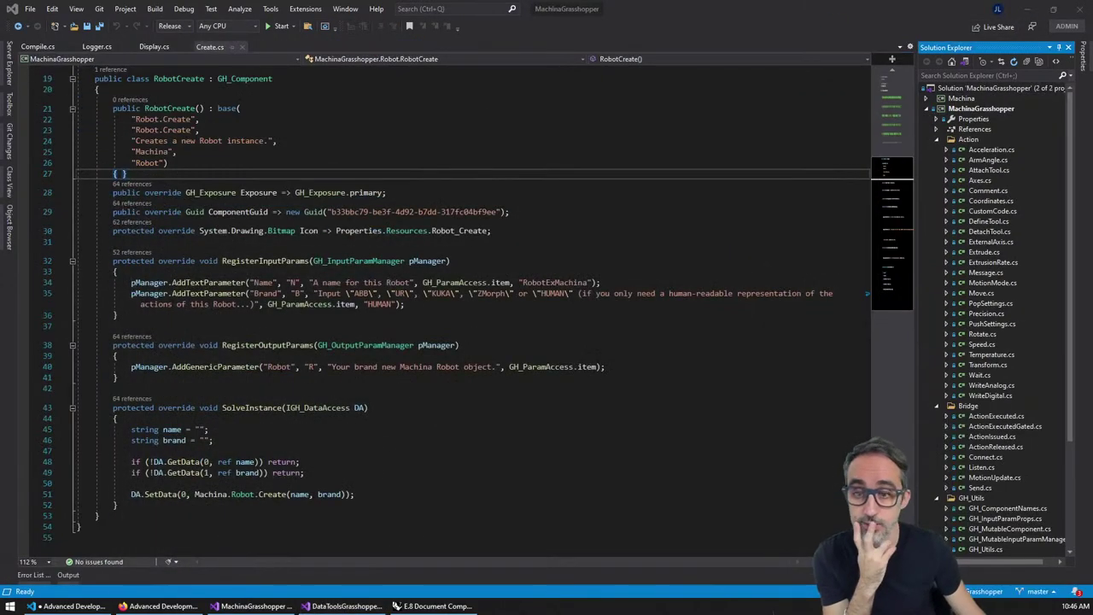
click(346, 605)
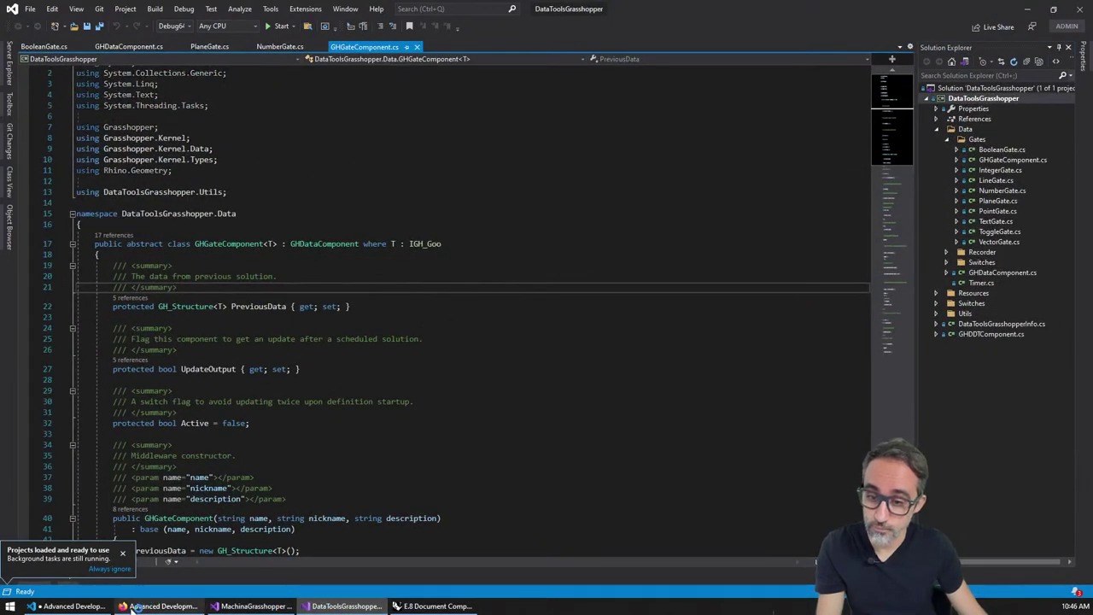
click(68, 606)
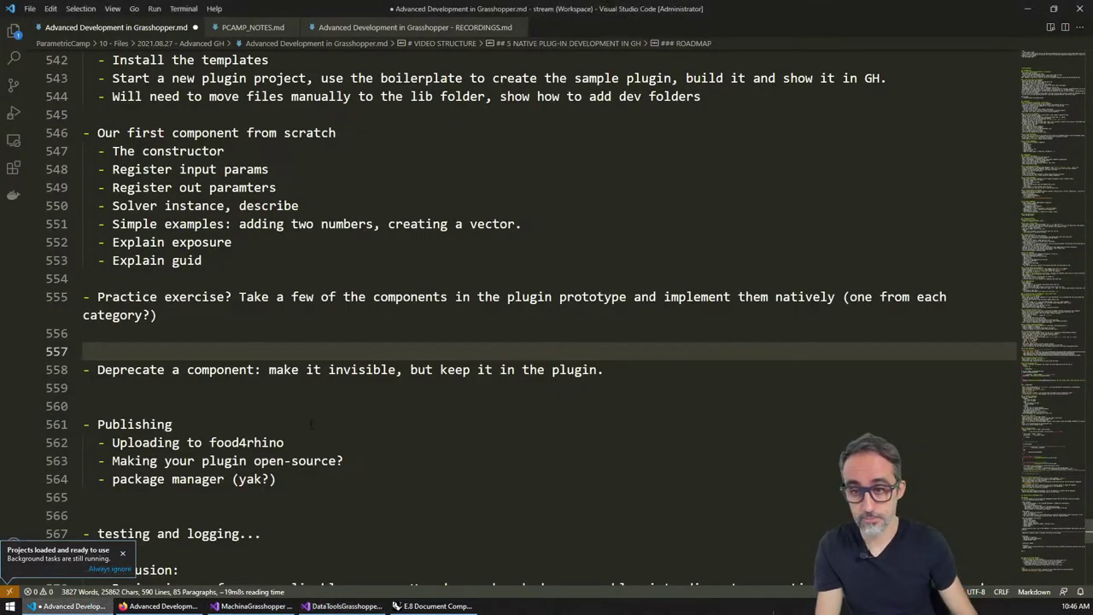
Add the bullet 'Autoupdates: for simulation components.' above Deprecate.
key(Return)
key(Return)
key(Up)
text(-)
text(Auto)
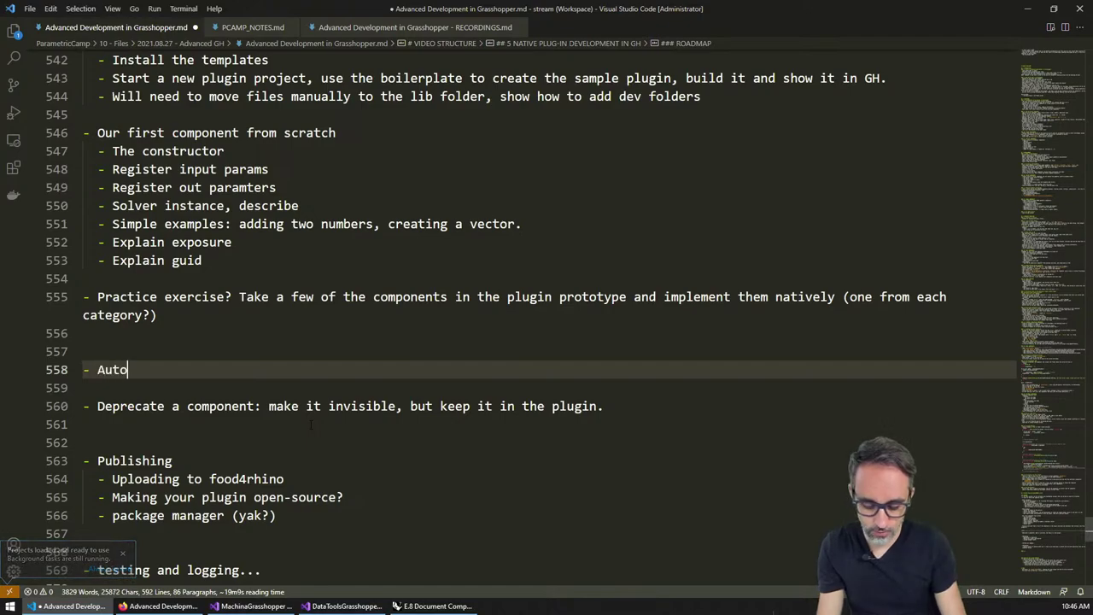
text(updates)
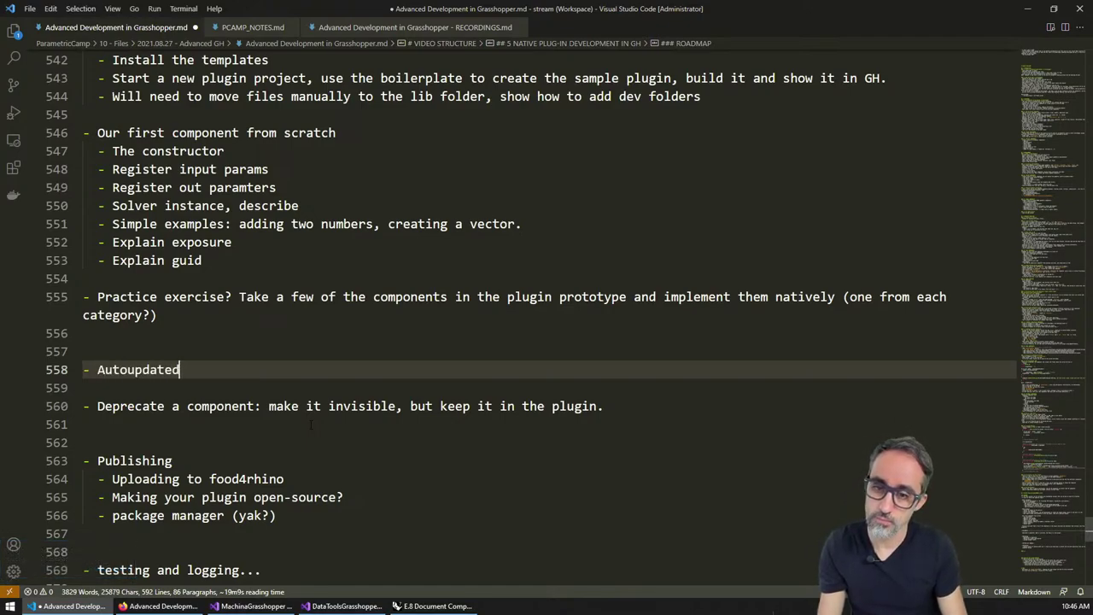
text(: )
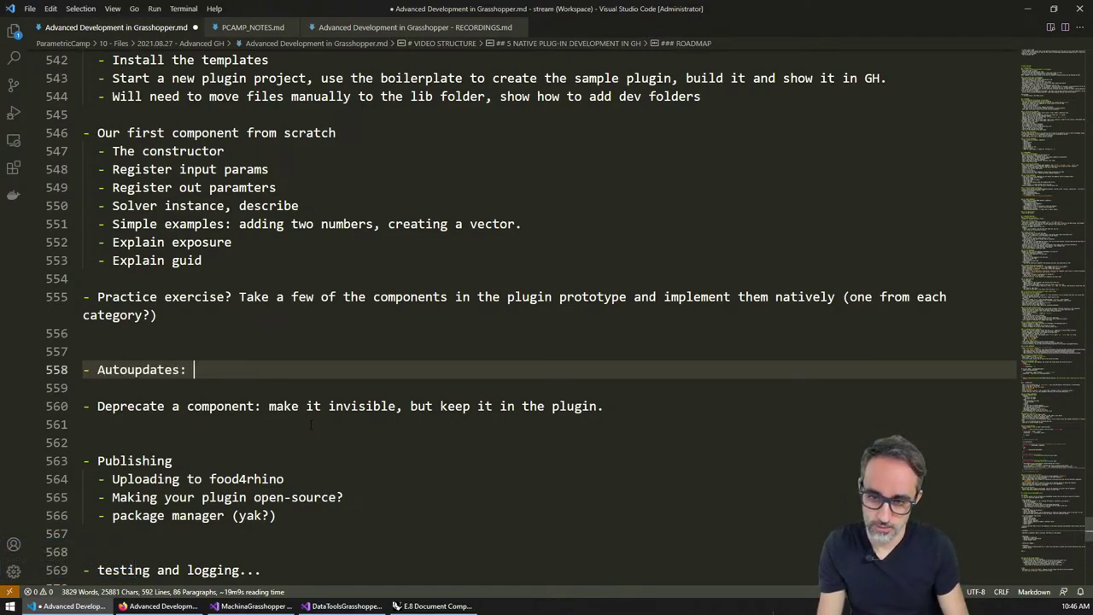
text(for cimulation c)
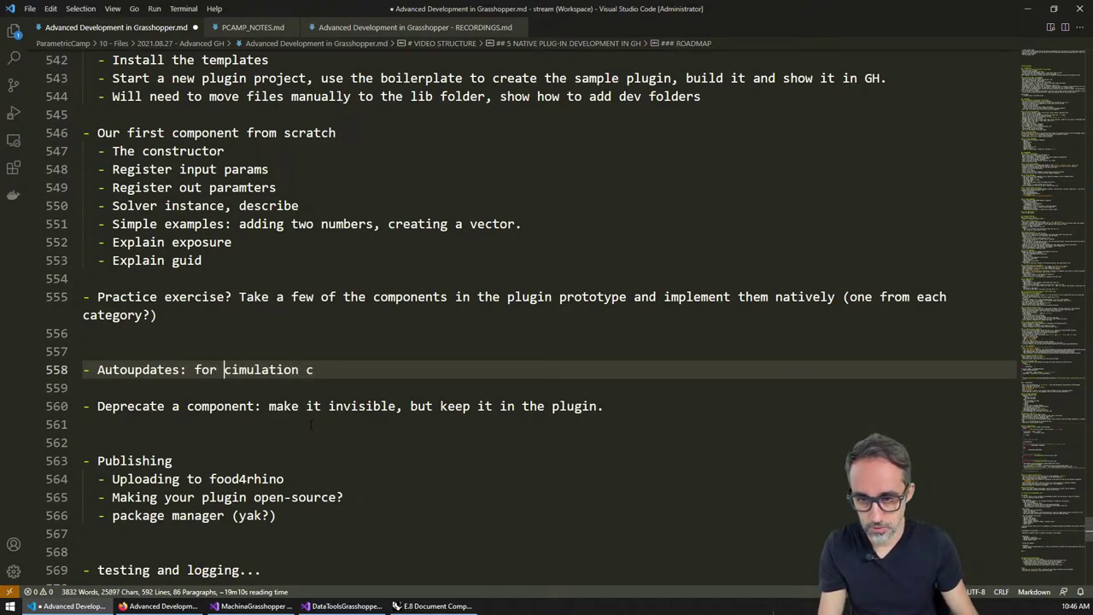
key(Delete)
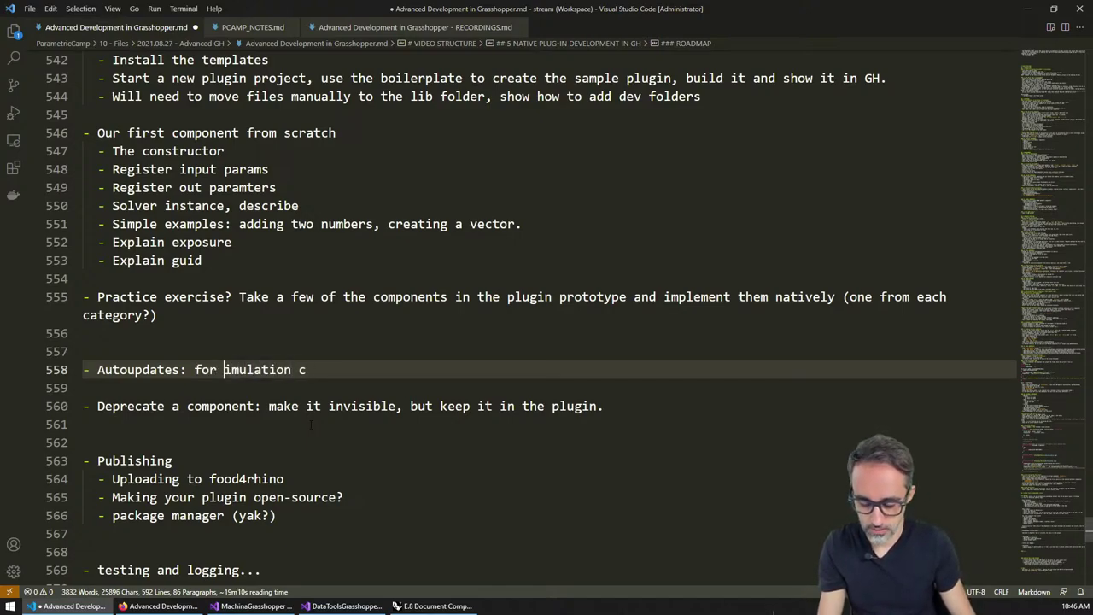
text(s)
key(End)
text(omponents.)
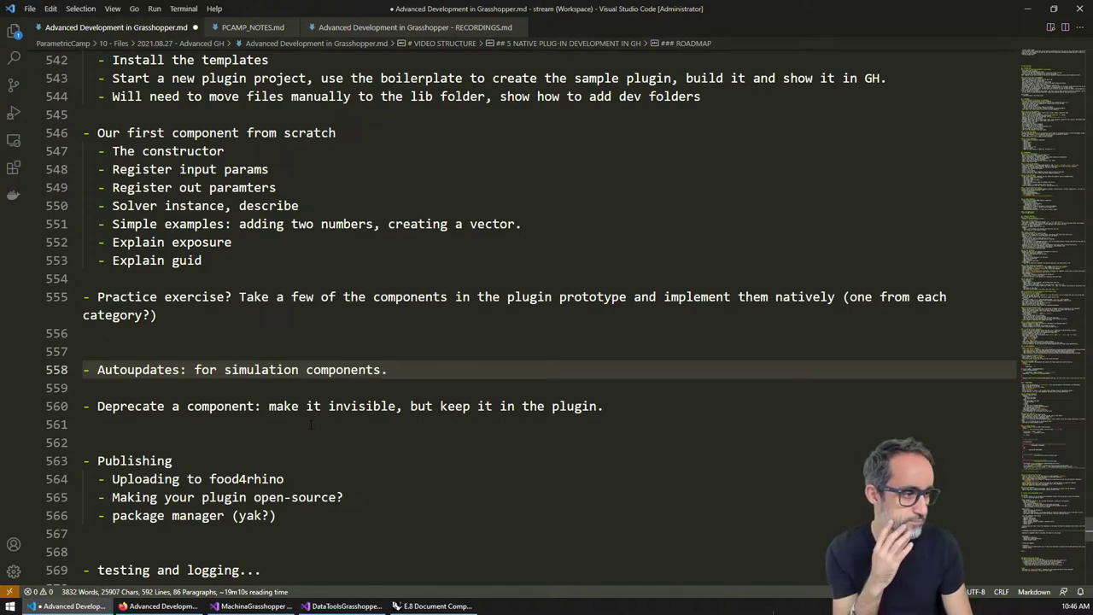
Add the bullet 'Adding icons to your components: explain resources in a VS project.'.
key(Up)
key(Up)
key(Up)
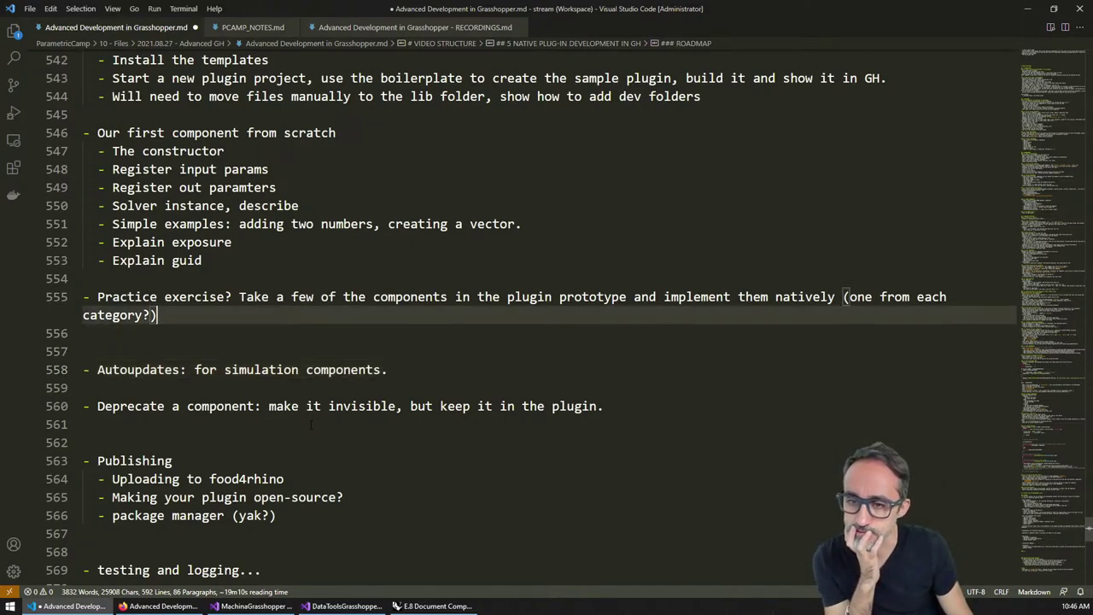
key(Down)
key(Return)
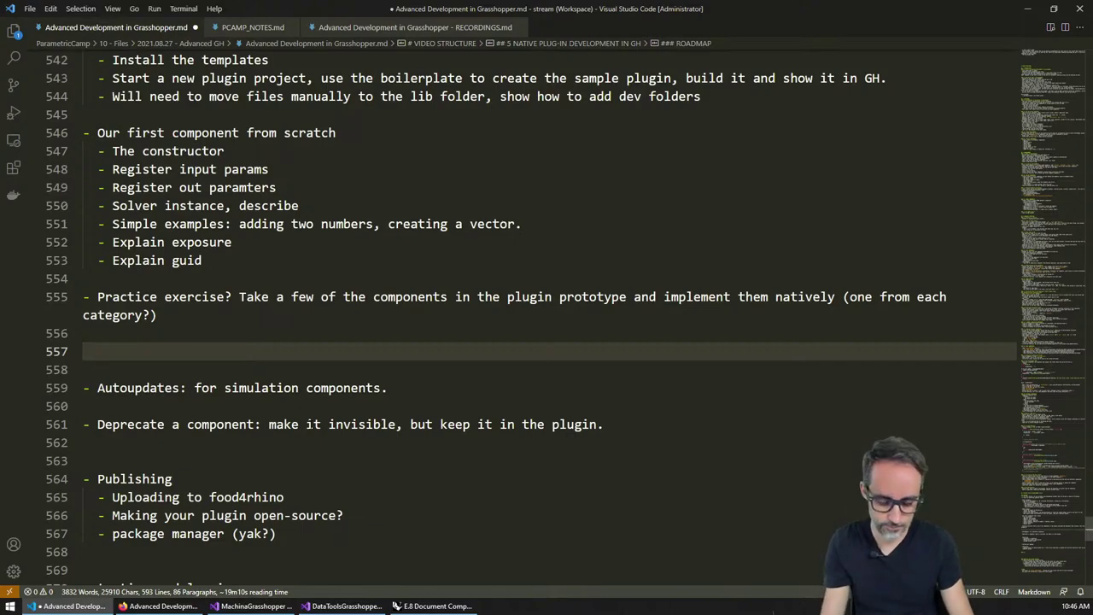
text(- Adding)
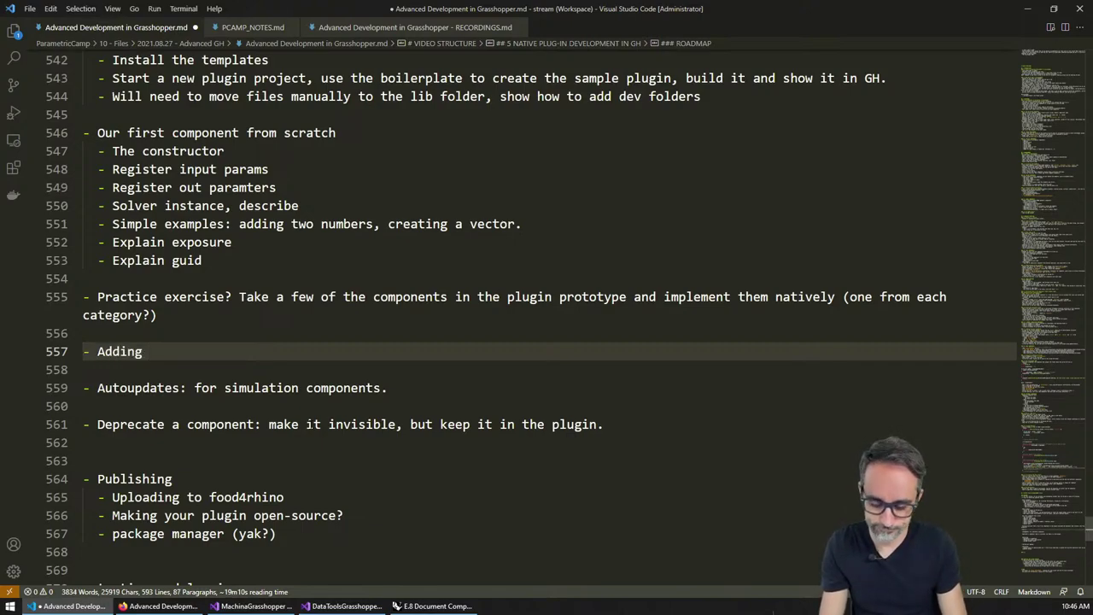
text( icons to )
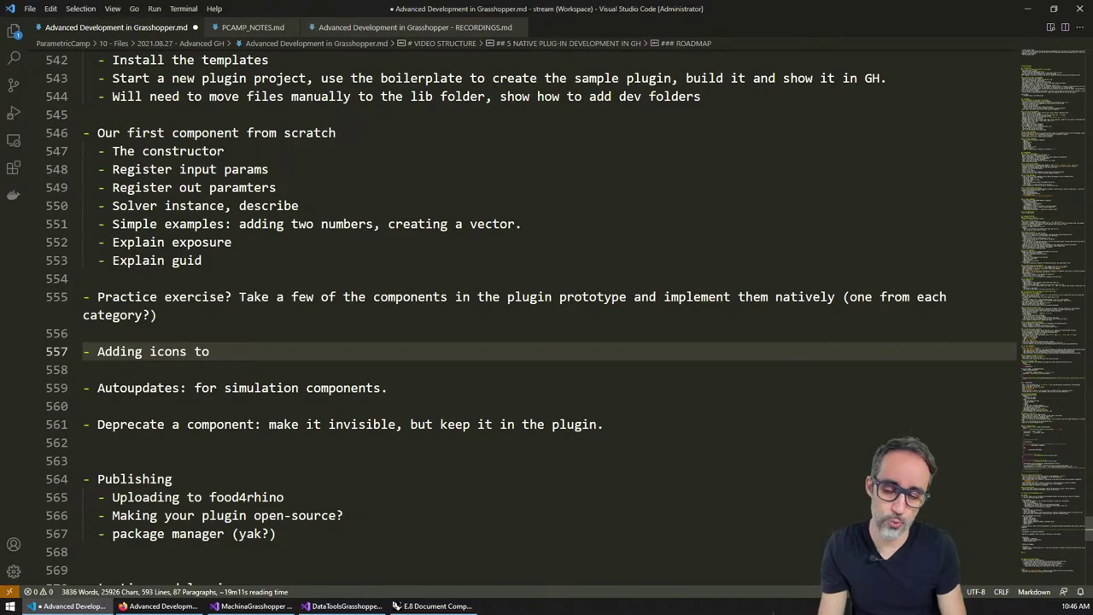
text(your p)
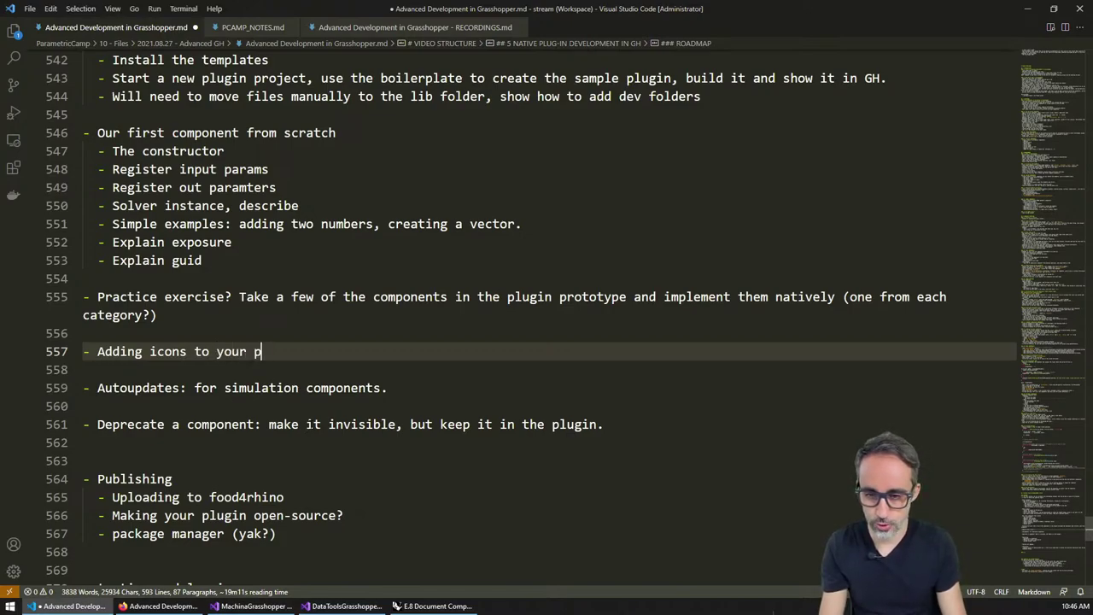
key(BackSpace)
text(components: e)
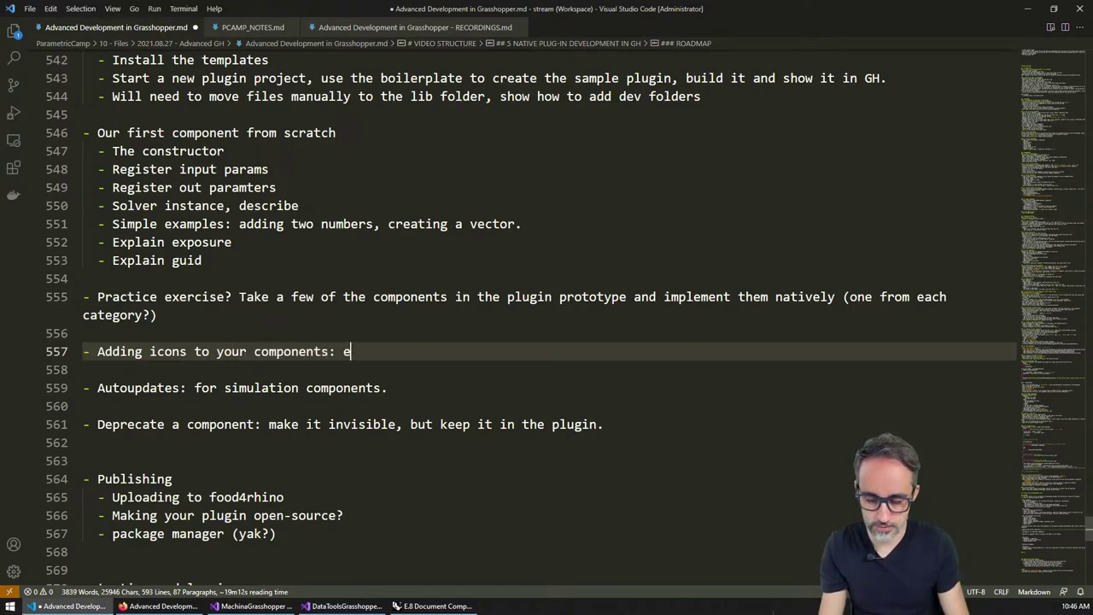
text(xplain r)
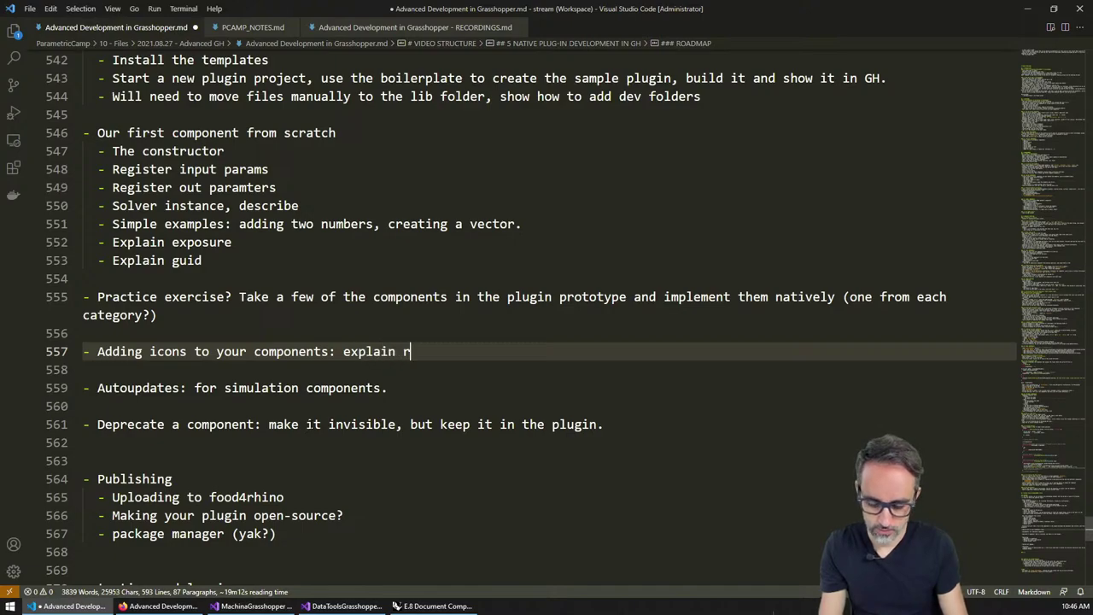
text(esources )
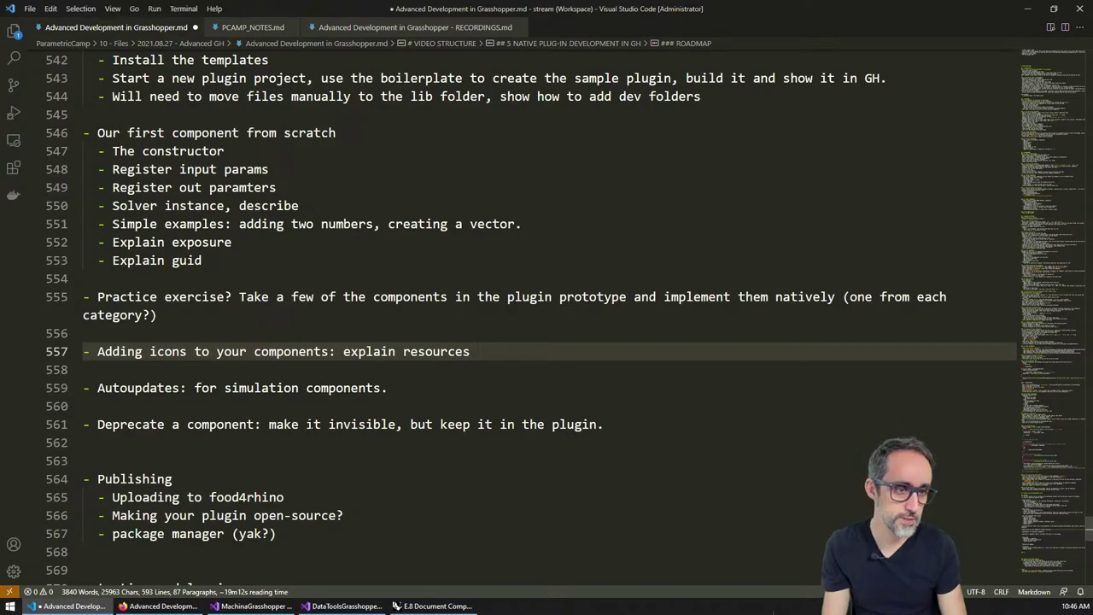
text(in a VS project.)
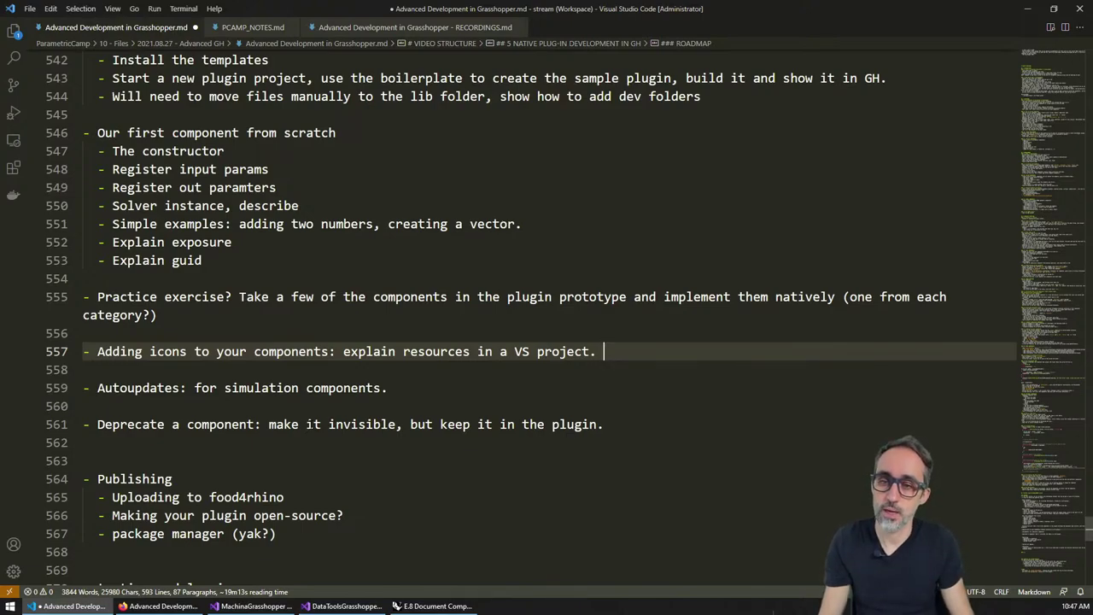
Move the icons bullet above Practice exercise and remove the extra blank line before Autoupdates.
key(alt+Up)
key(alt+Up)
key(alt+Up)
key(ctrl+shift+Return)
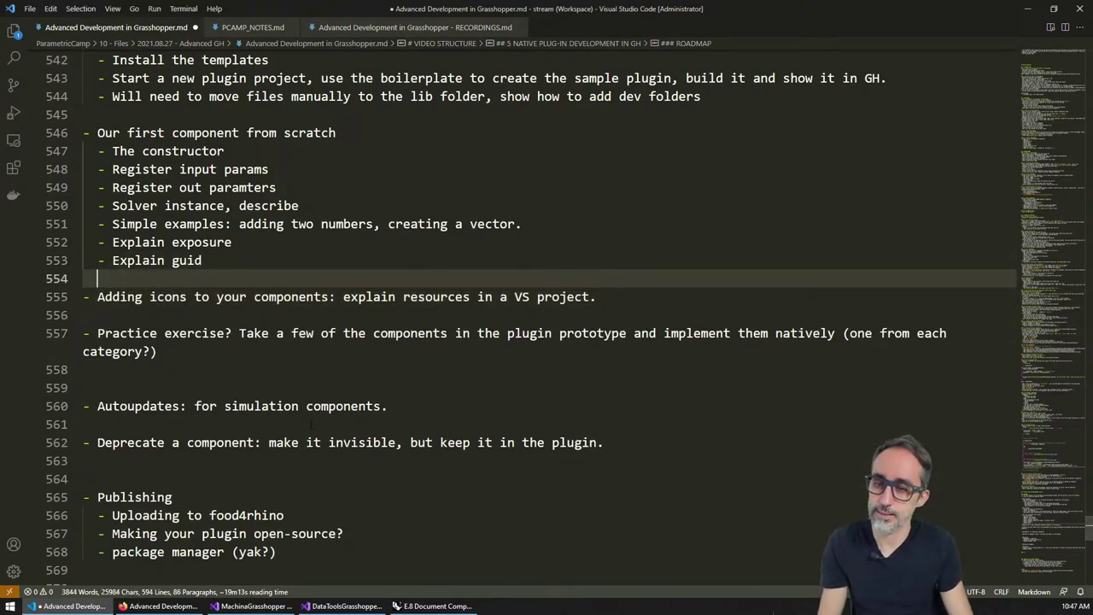
key(Home)
key(Down)
key(Down)
key(Down)
key(Down)
key(Down)
key(Delete)
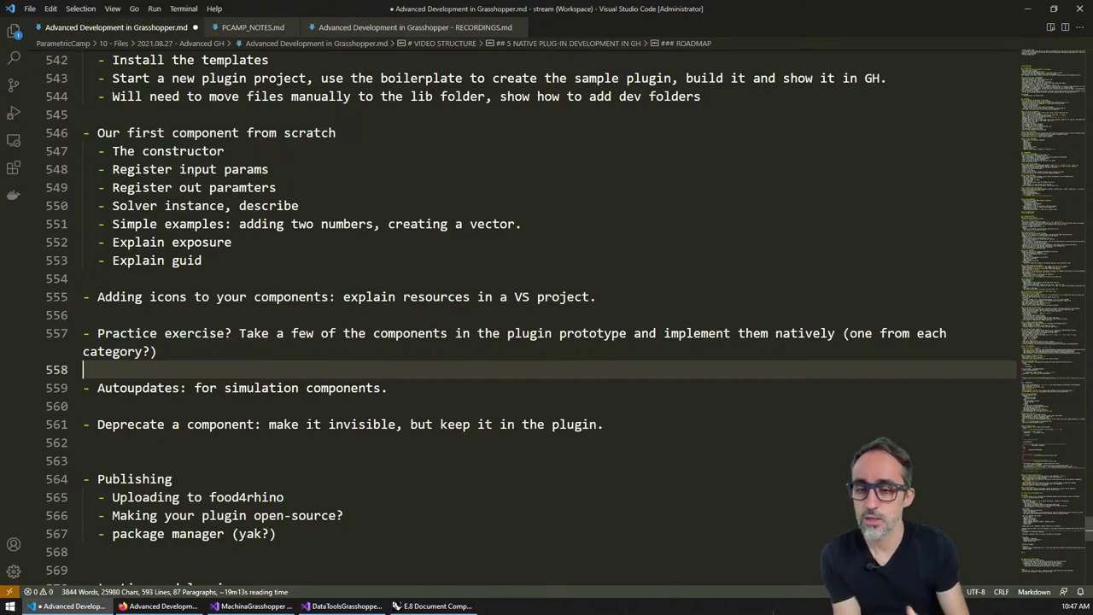
Add the bullet 'Custom previews: how are those implemented in native'.
key(Return)
text(- Custome)
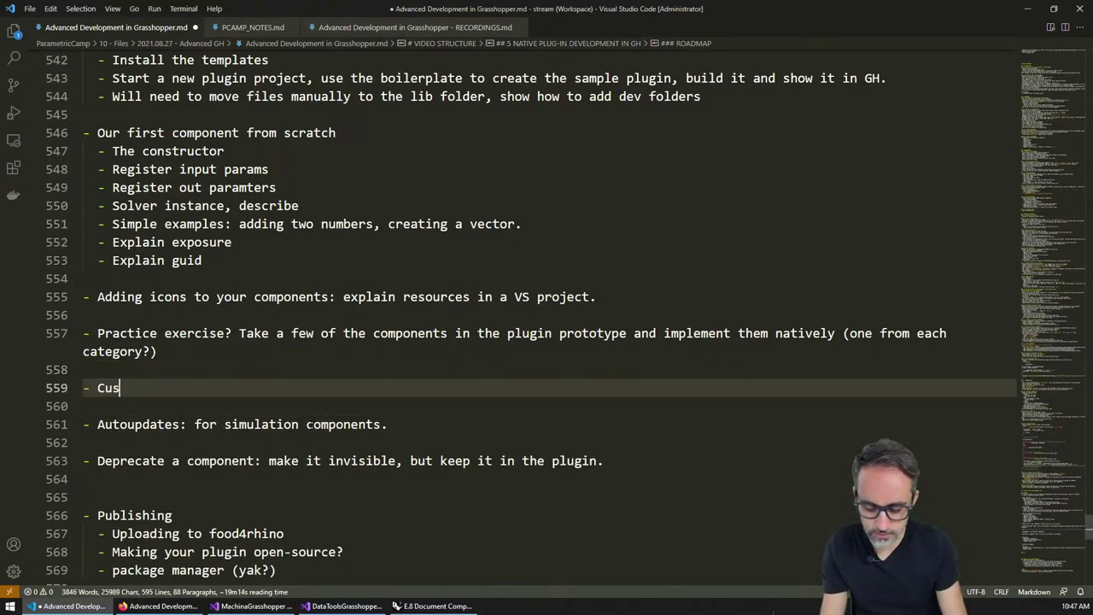
key(BackSpace)
key(BackSpace)
text(prev)
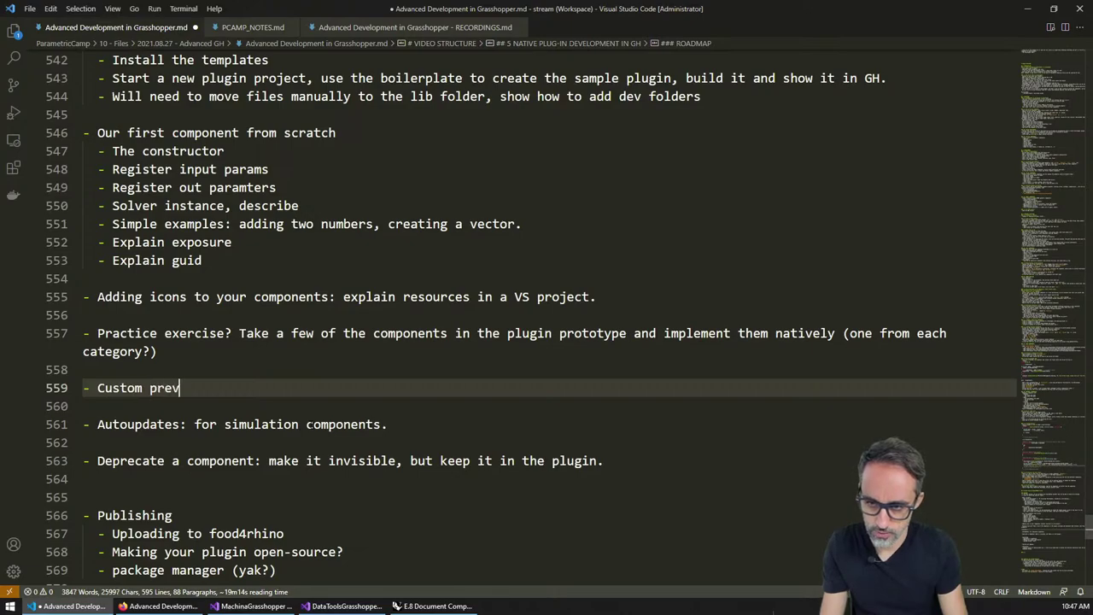
text(iews: )
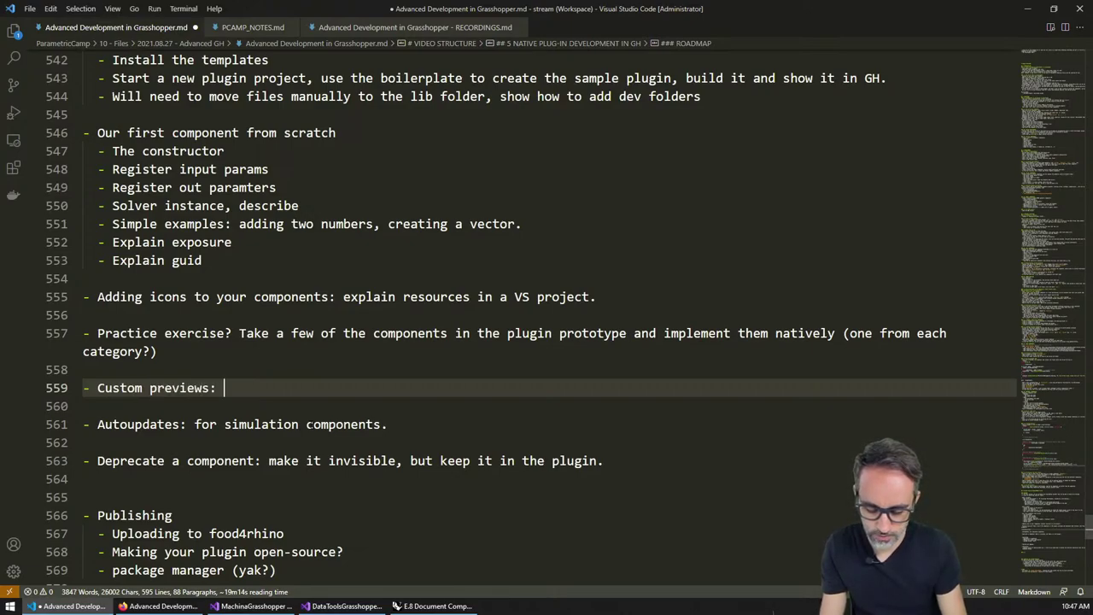
text(how are those im)
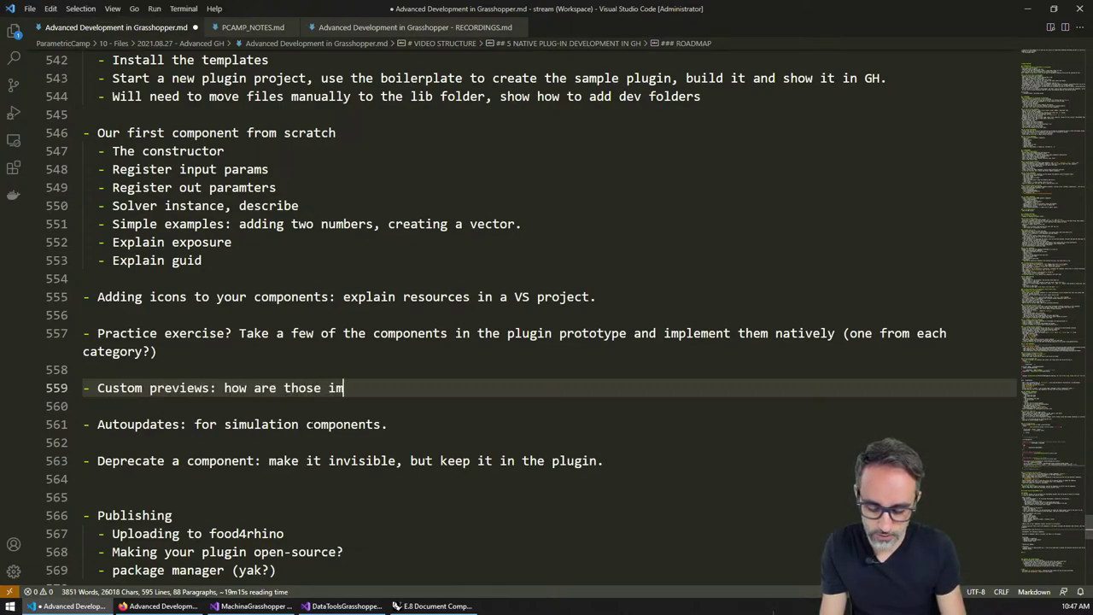
text(plemented in )
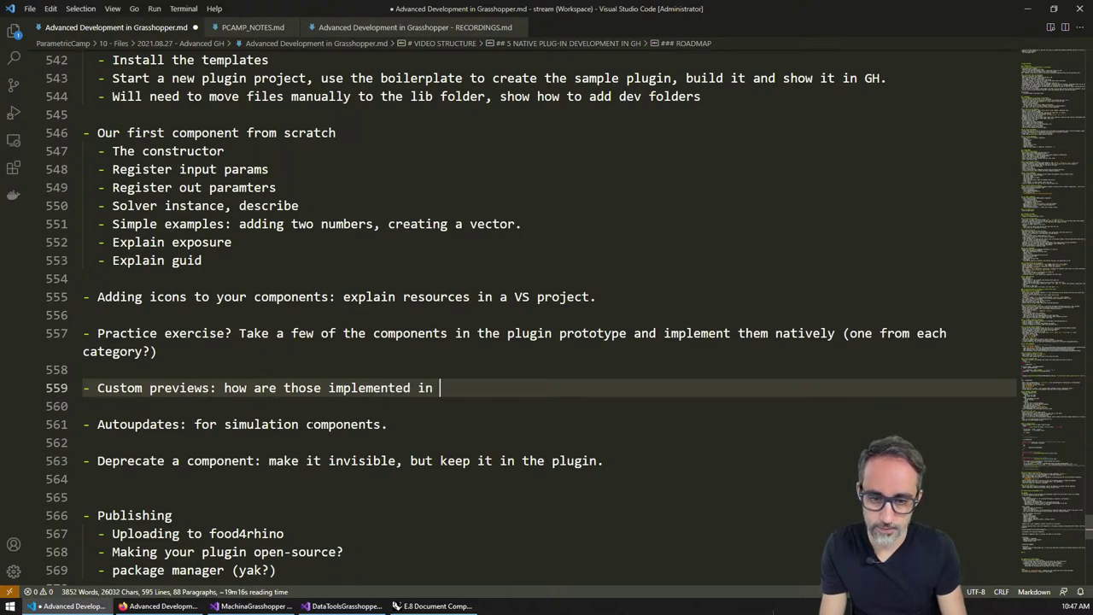
text(native)
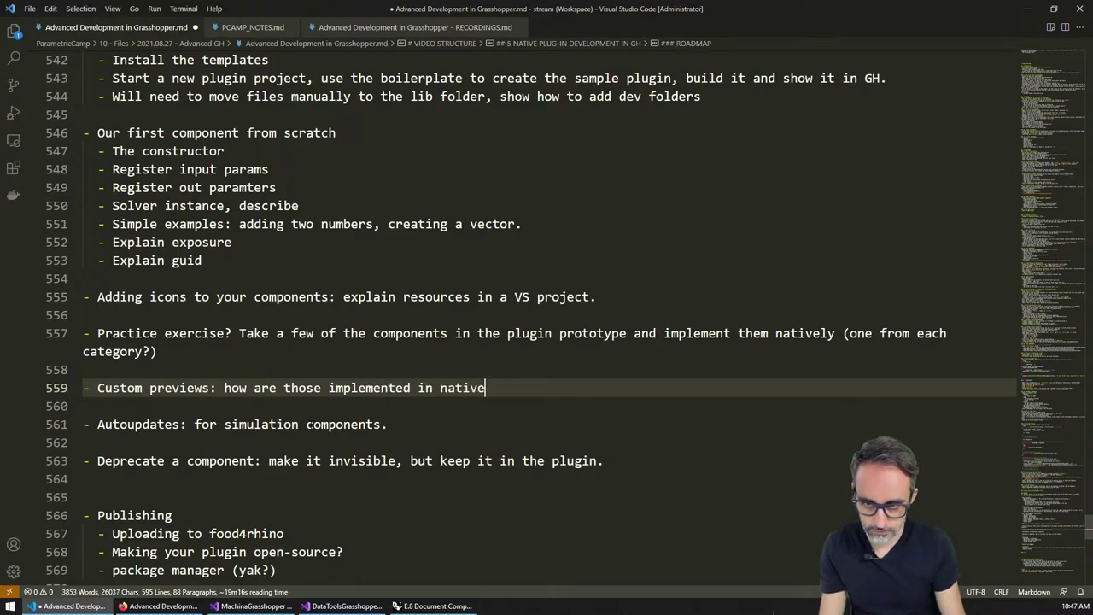
Add '- Data trees in native', move it above Custom previews, and clean up the blank lines.
key(Return)
key(Return)
text(- D)
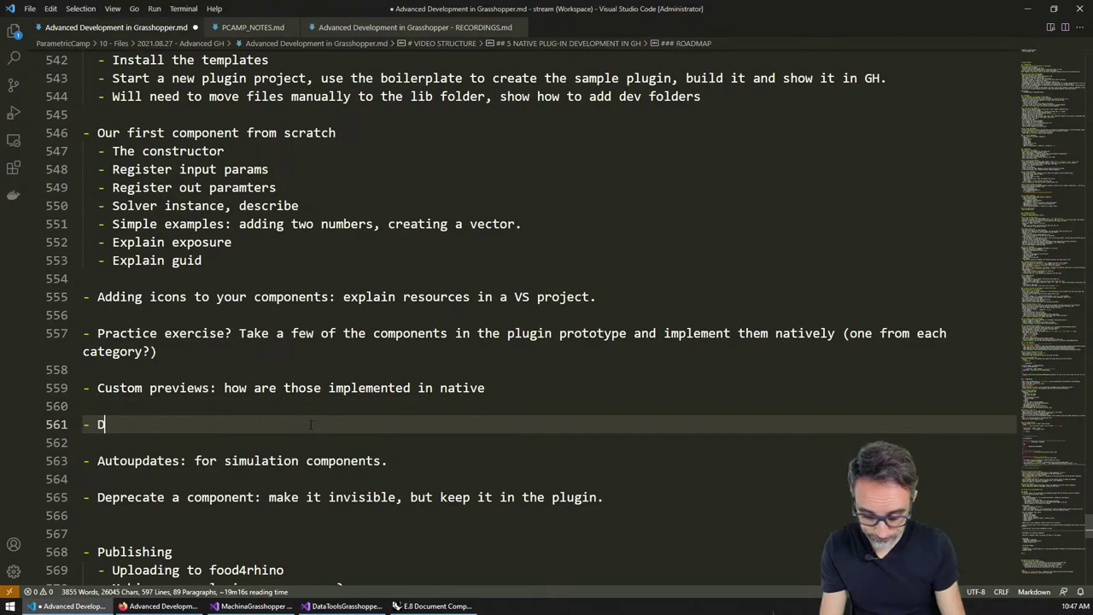
text(ata trees)
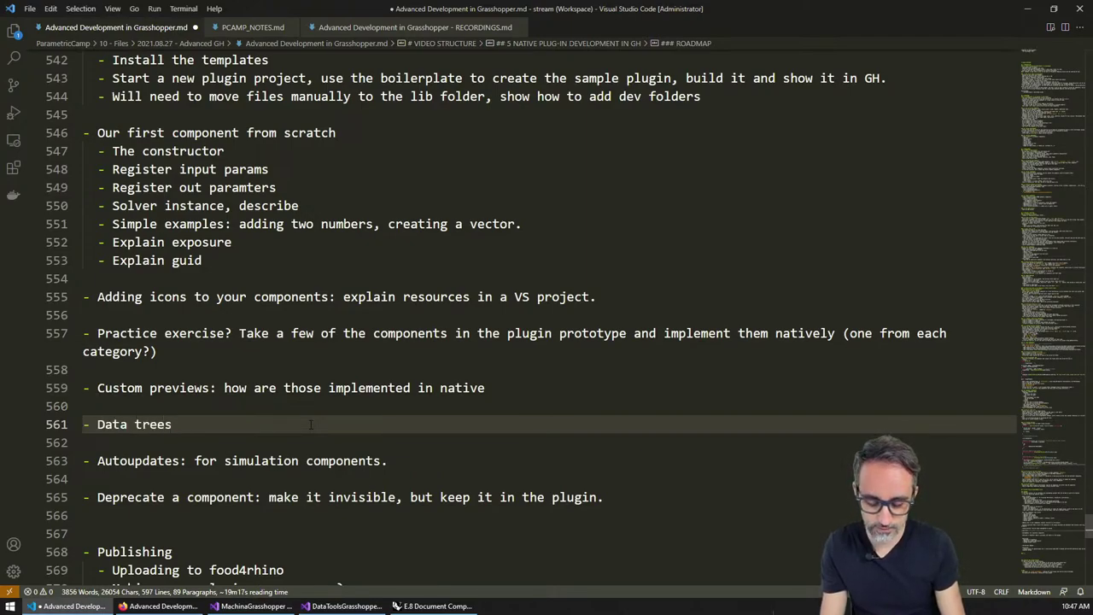
text( in native)
key(alt+Up)
key(alt+Up)
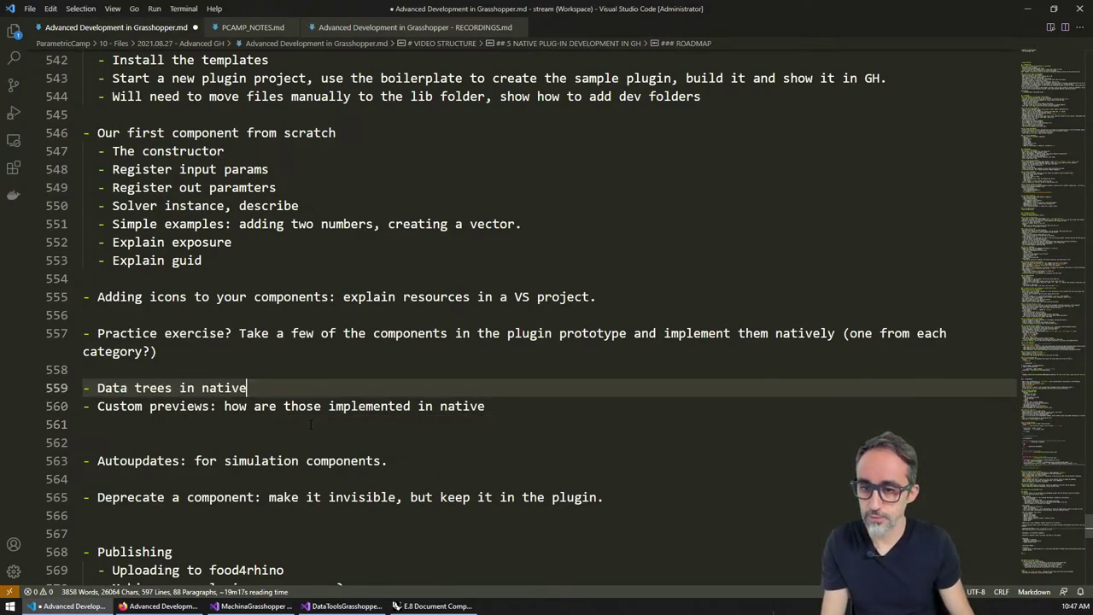
key(Return)
key(Down)
key(Up)
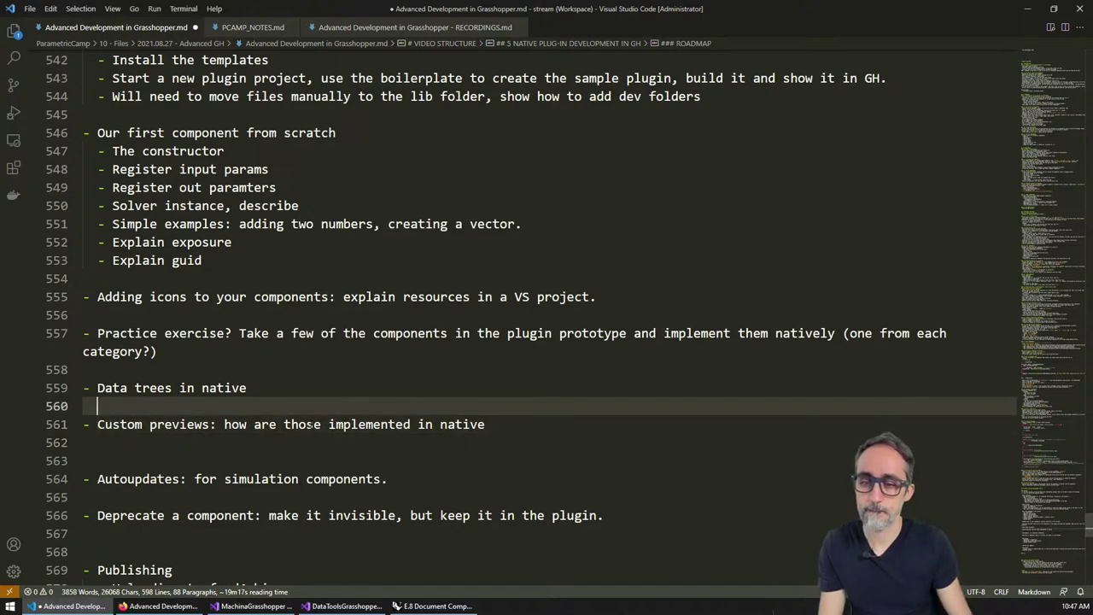
key(BackSpace)
key(BackSpace)
key(Down)
key(Down)
key(Down)
key(BackSpace)
key(Up)
key(End)
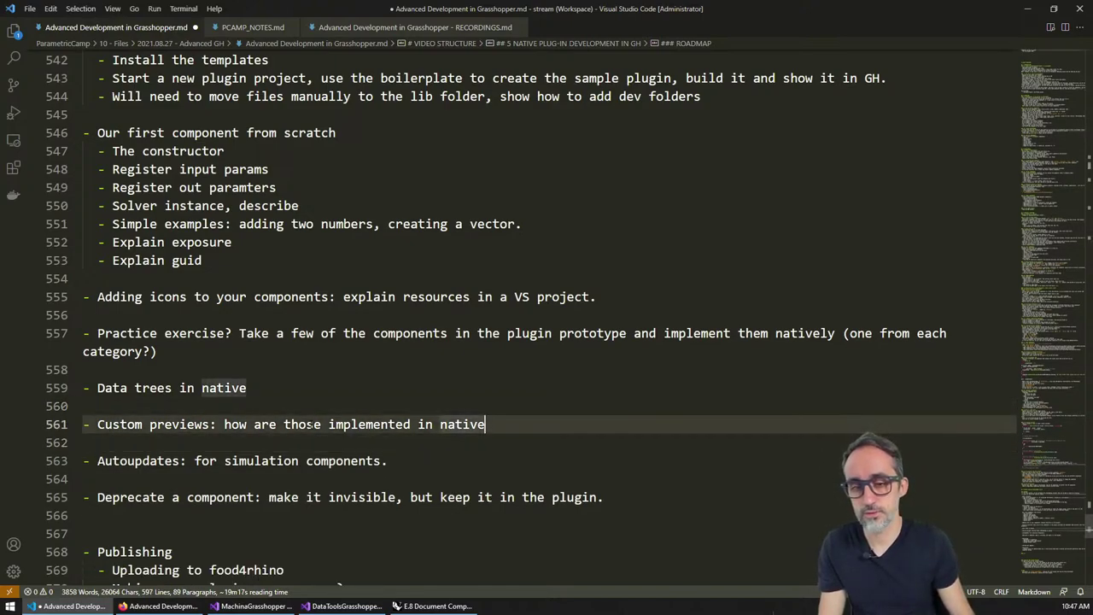
Append '+ examples from the plugin' to the Custom previews, Data trees and Autoupdates bullets.
text(+ )
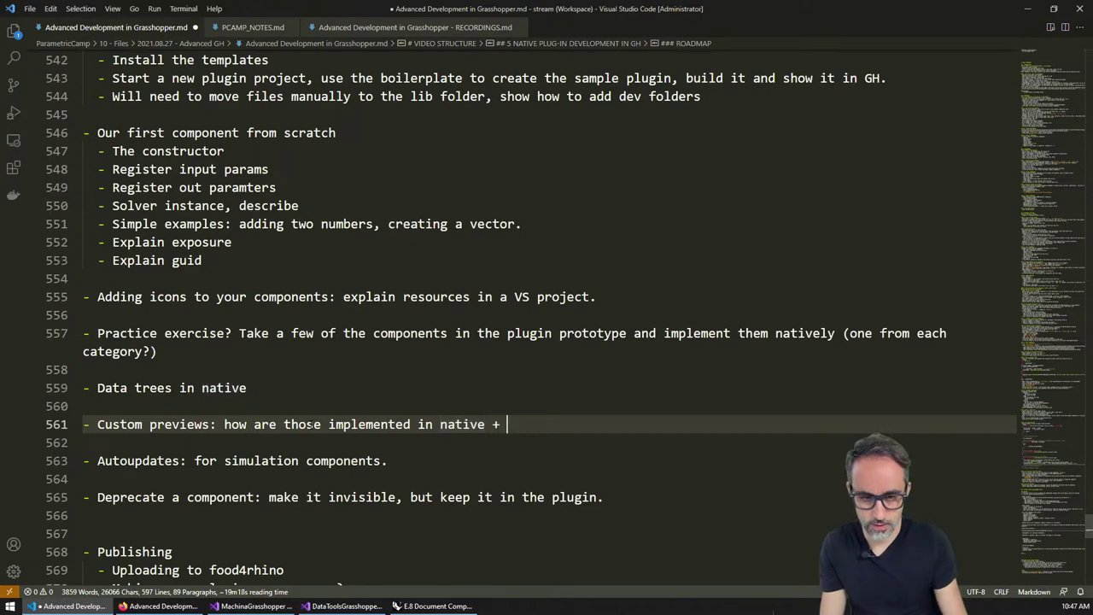
text(examples from )
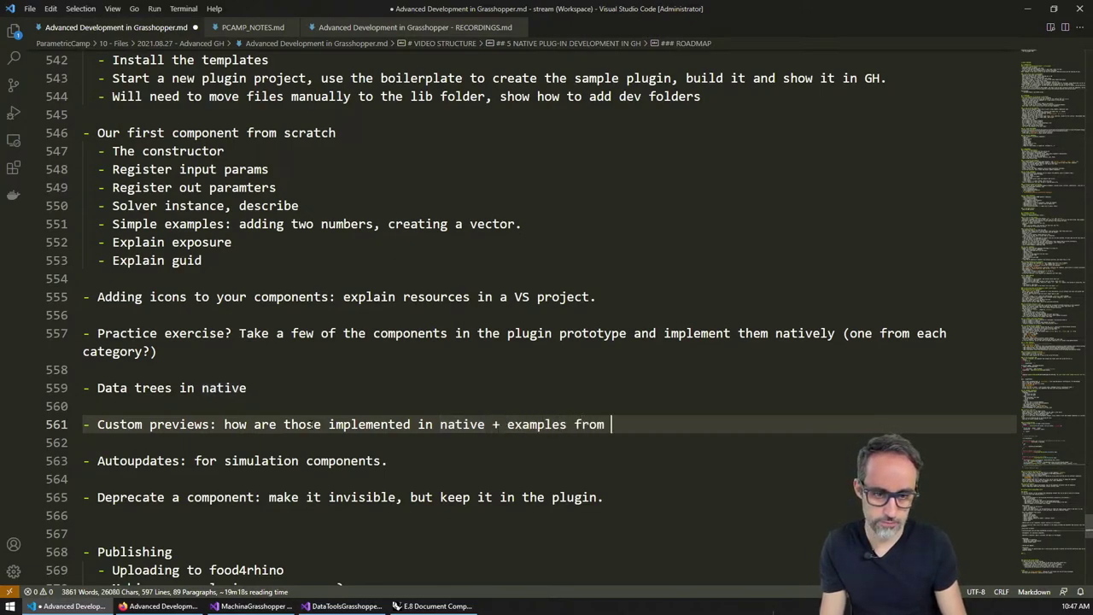
text(the plugin)
key(Up)
key(Up)
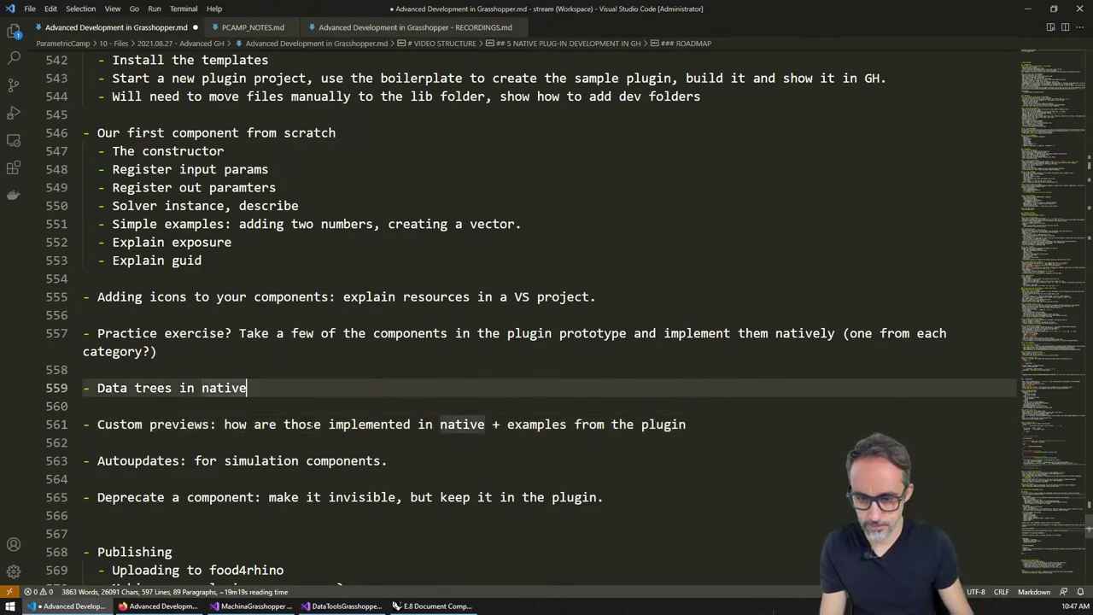
text(+ exam)
text(pl)
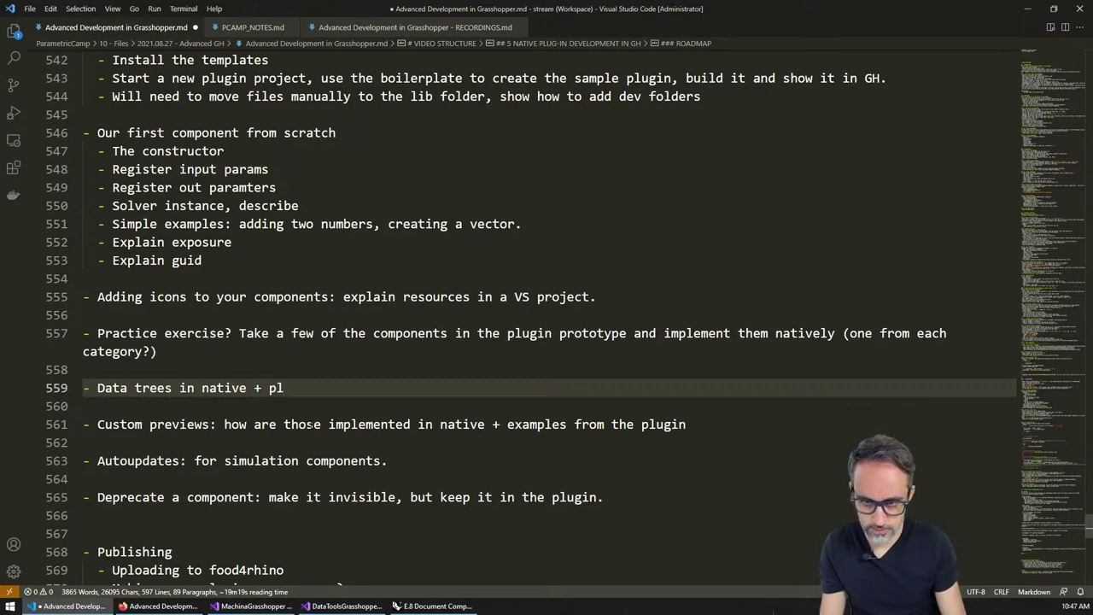
key(BackSpace)
key(BackSpace)
text(examples from the plugin)
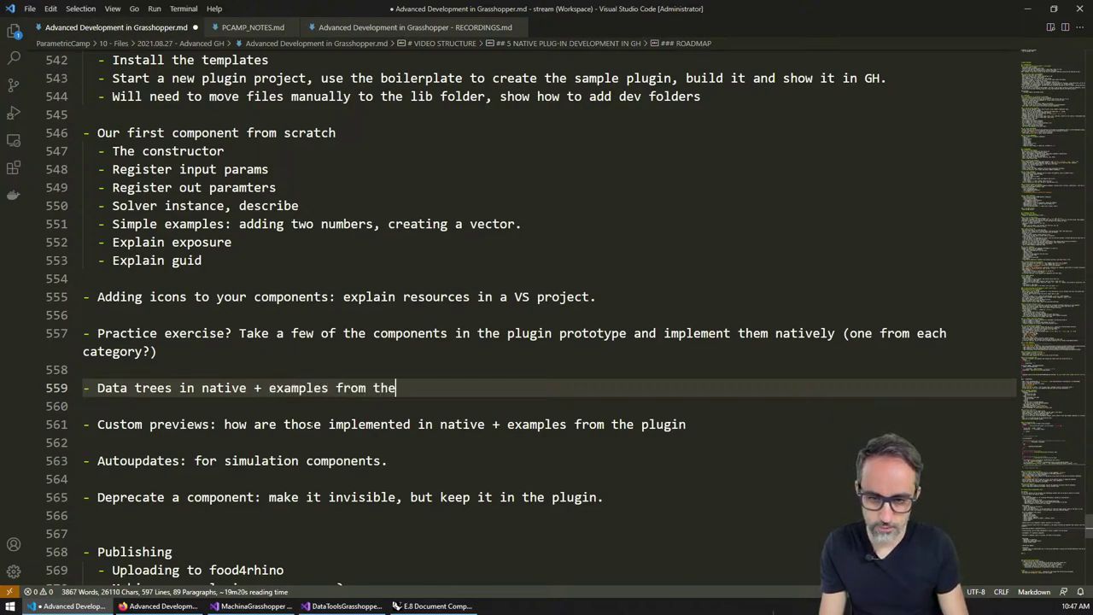
key(Down)
key(Down)
key(Down)
key(Down)
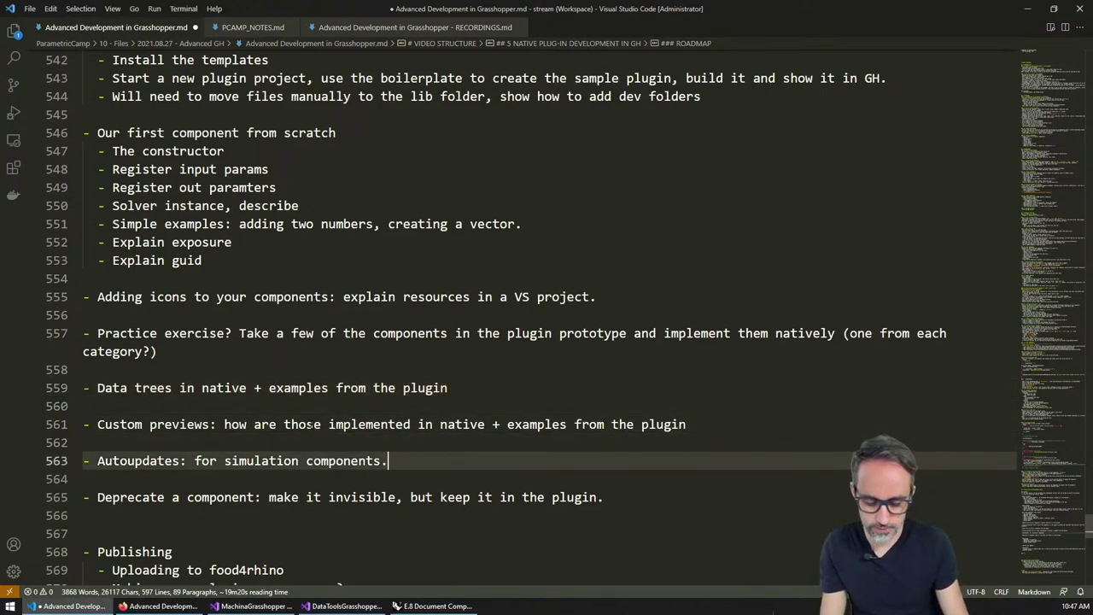
key(BackSpace)
text(+ examples )
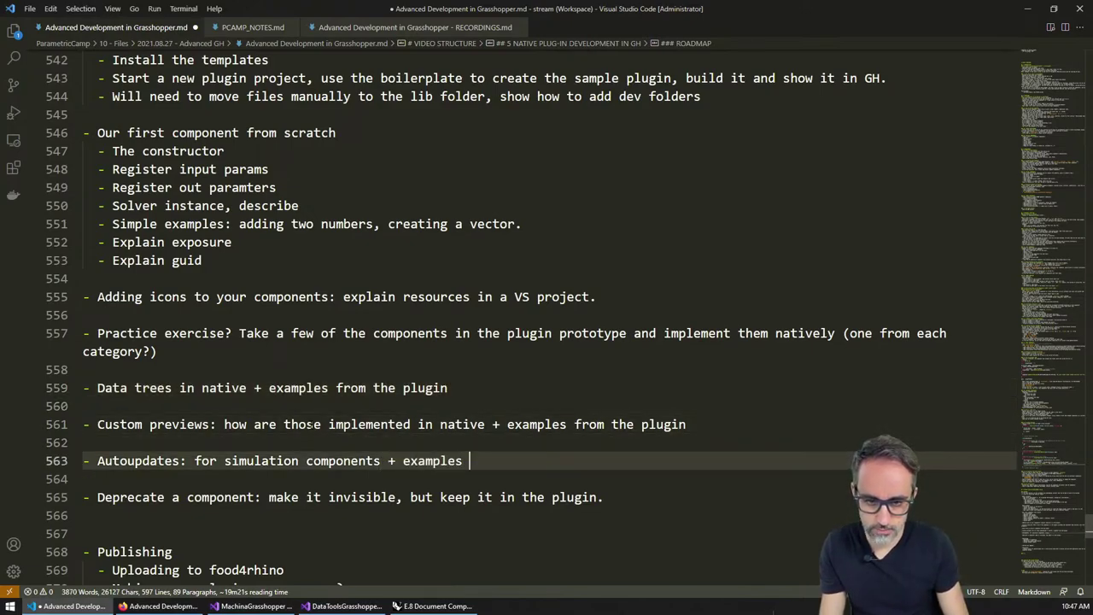
text(from the plugin)
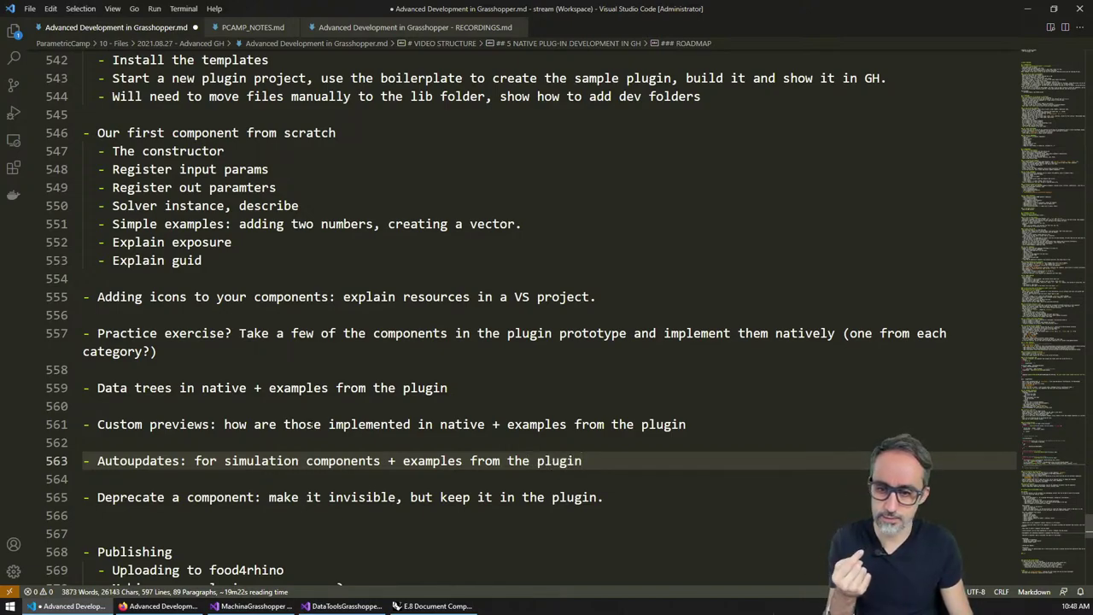
Change 'Deprecate' to 'Deprecating' in the deprecation bullet.
key(Down)
key(Down)
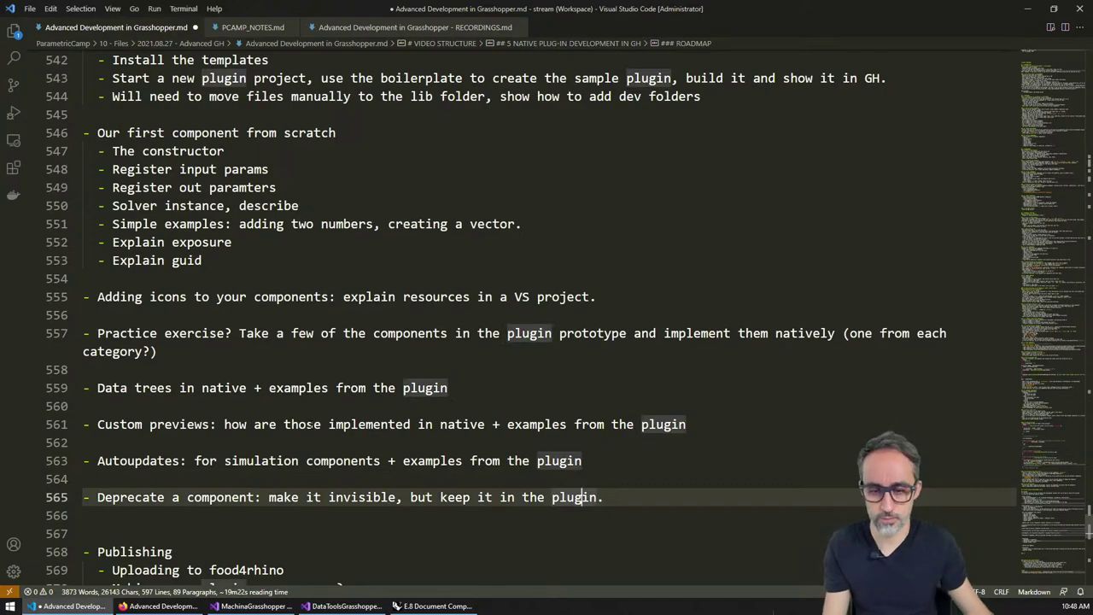
click(164, 497)
key(shift+Left)
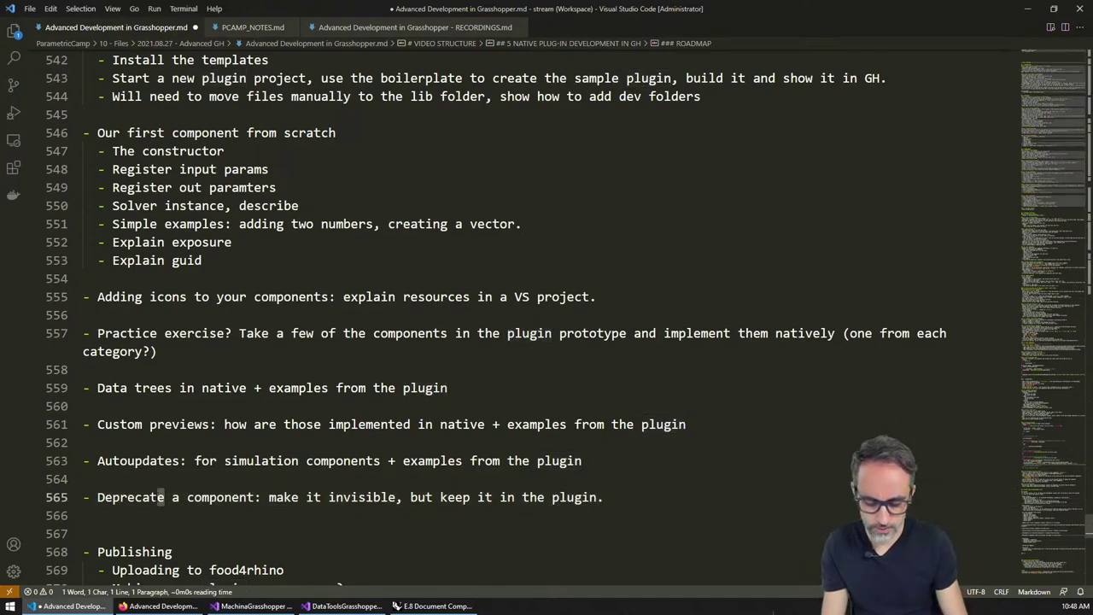
text(ing)
scroll(250, 402, down, 2)
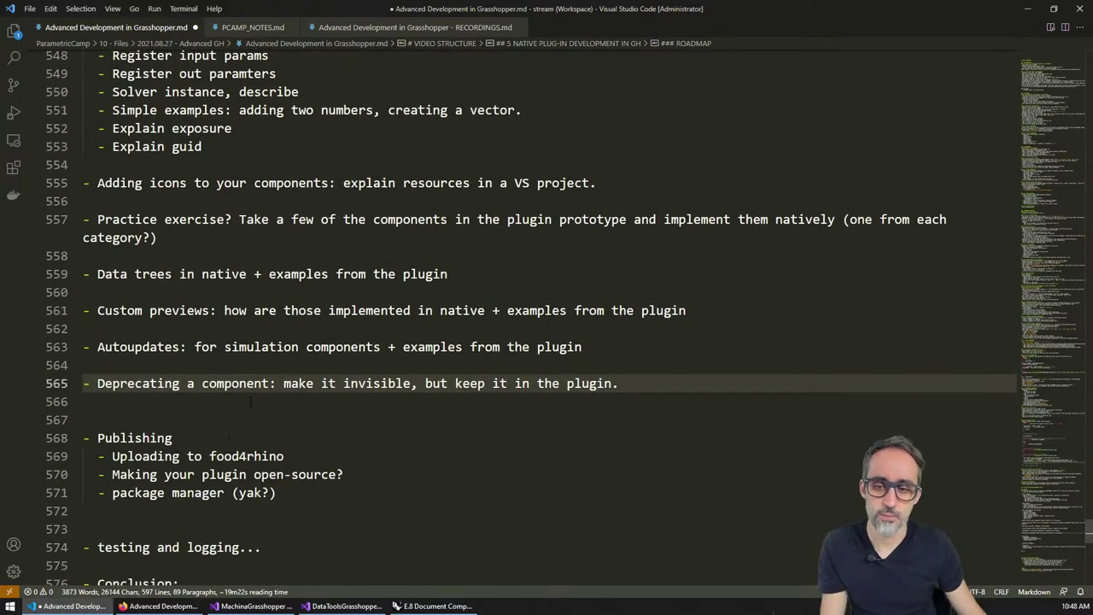
click(251, 401)
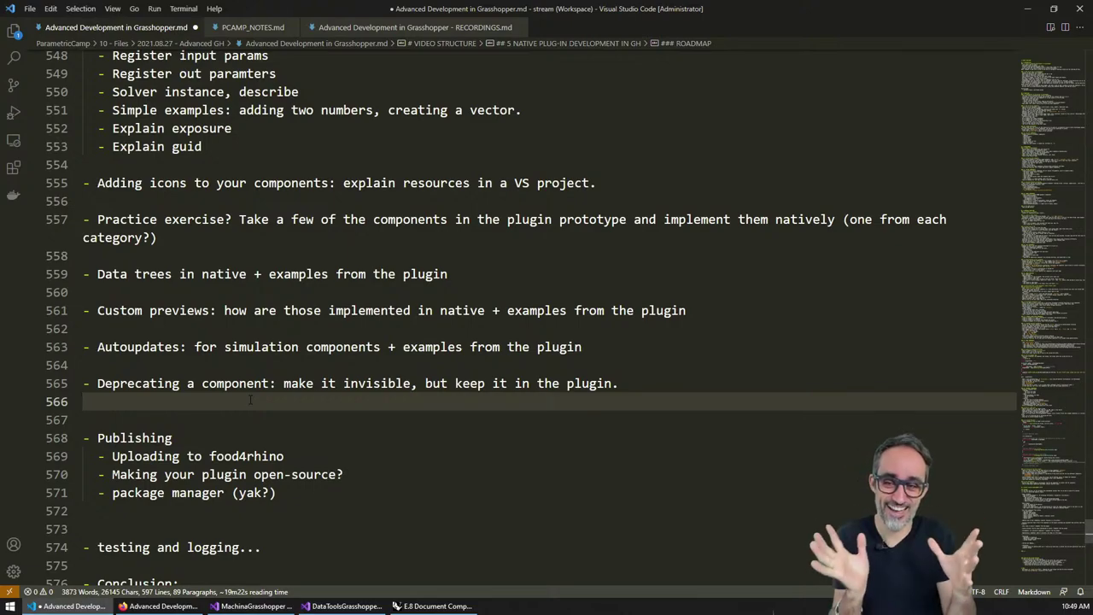
Insert the bullet 'Difference between dev for PC and Mac' with a contributor's name in parentheses, no trailing period.
key(Up)
key(Up)
key(Up)
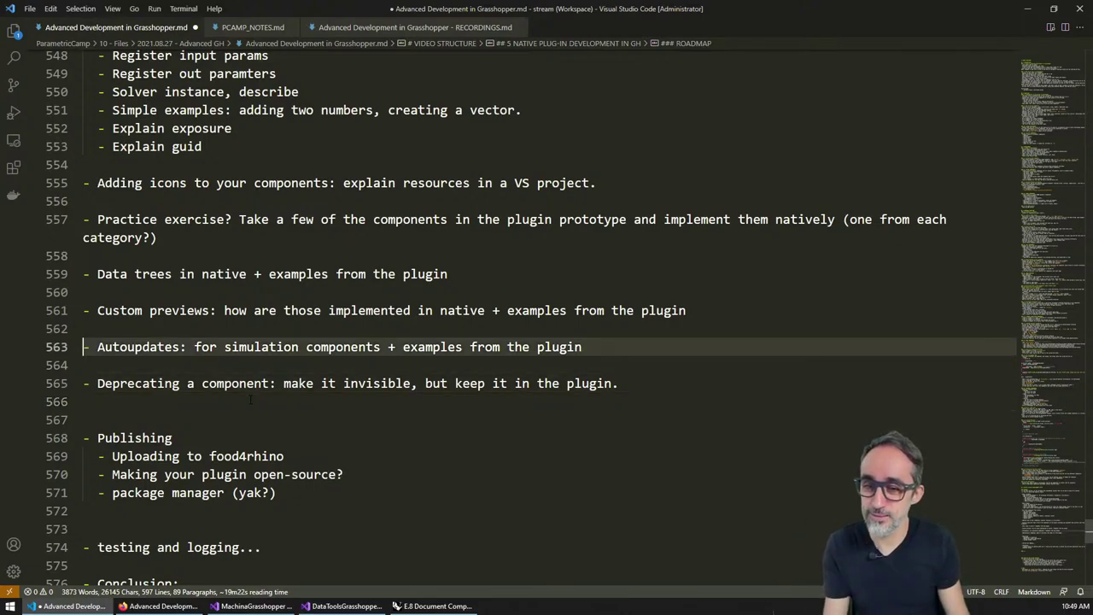
key(Down)
key(Down)
key(Down)
key(Return)
text(- Dif)
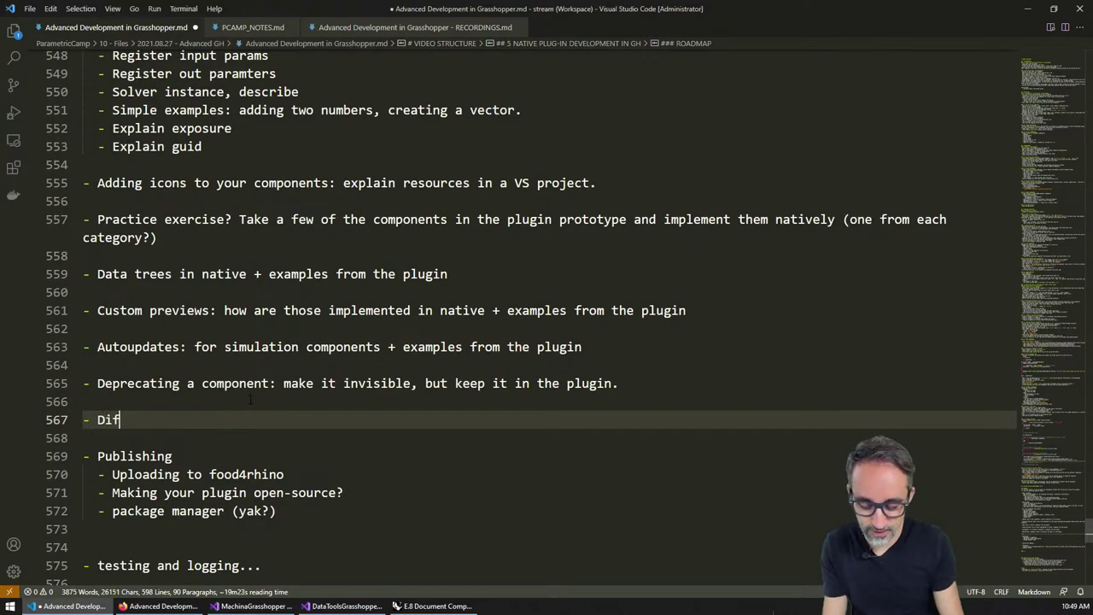
text(ference between )
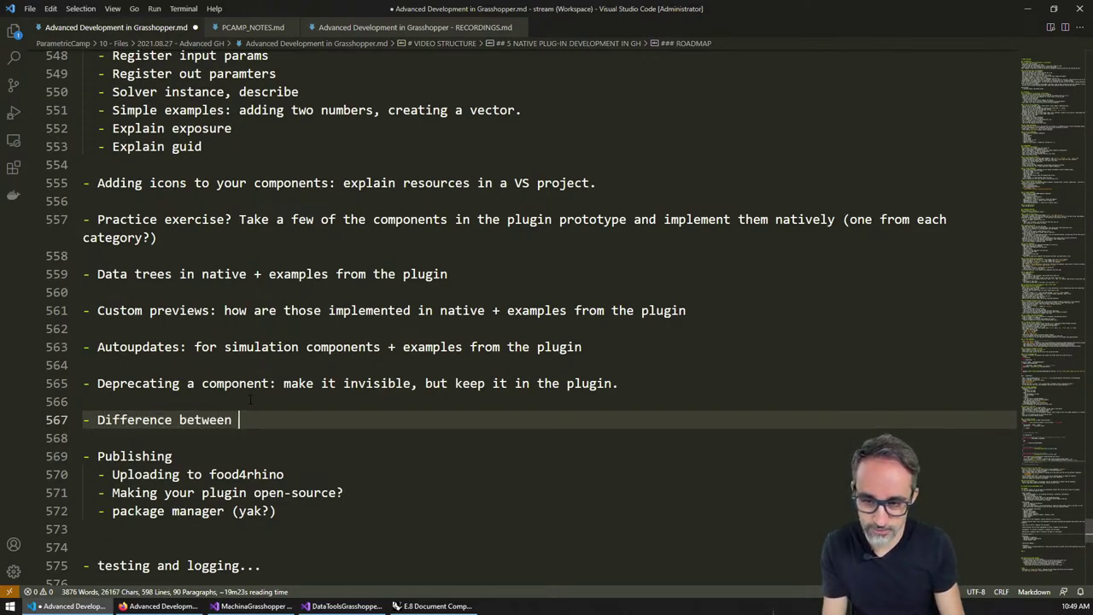
text(dev fo)
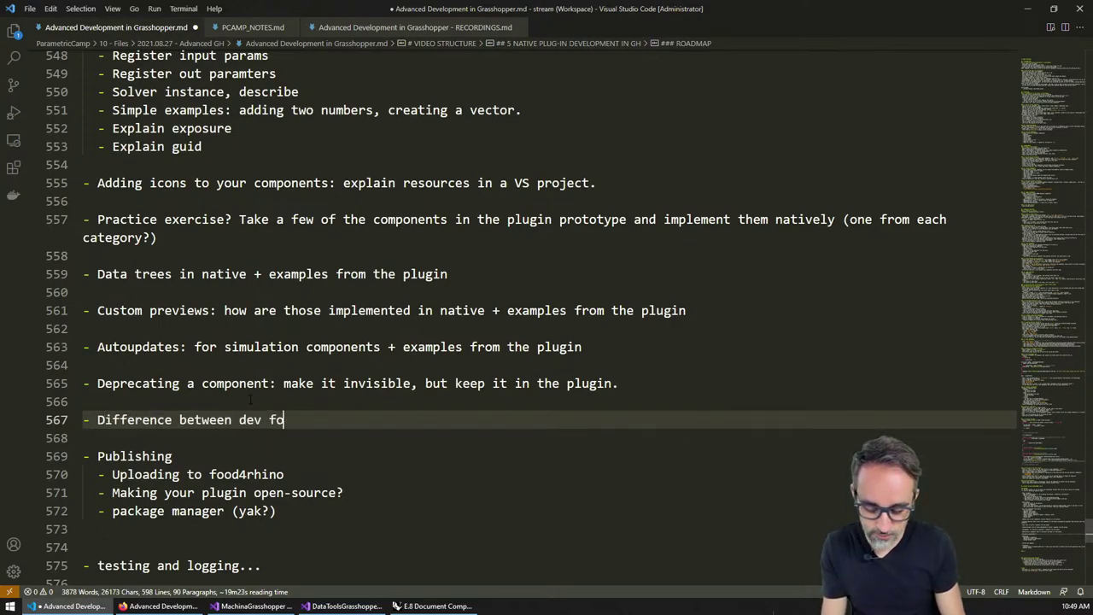
text(r PC and )
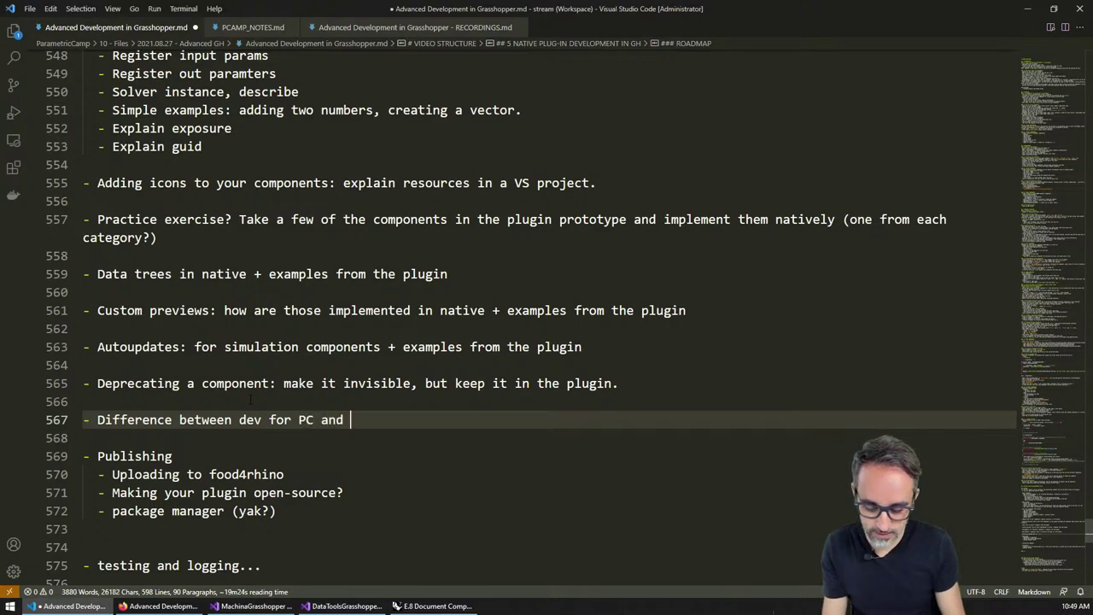
text(Mac)
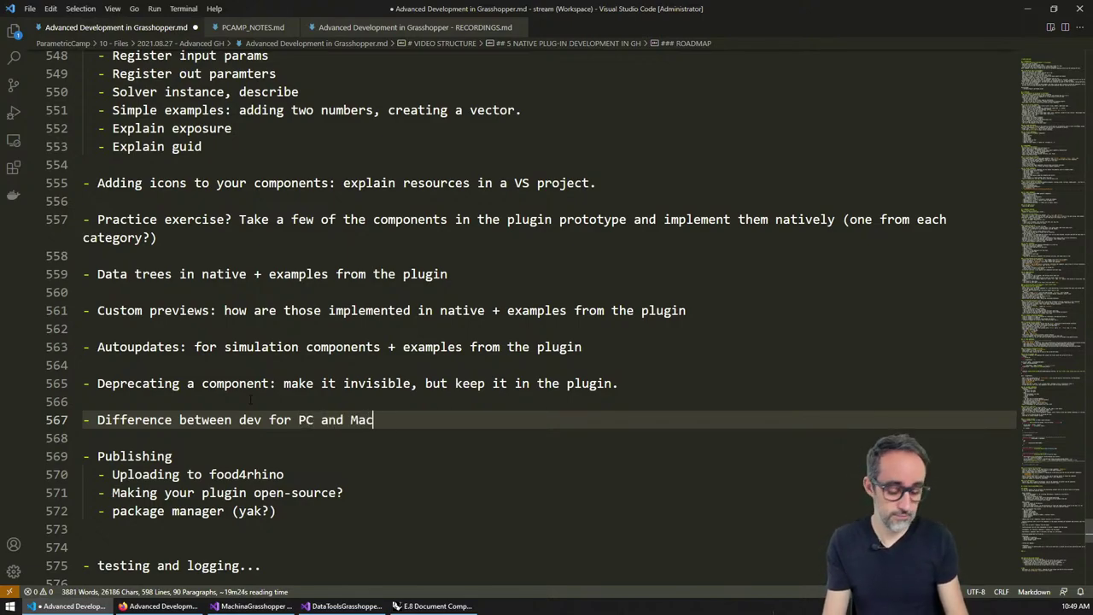
text( (Arastoo)
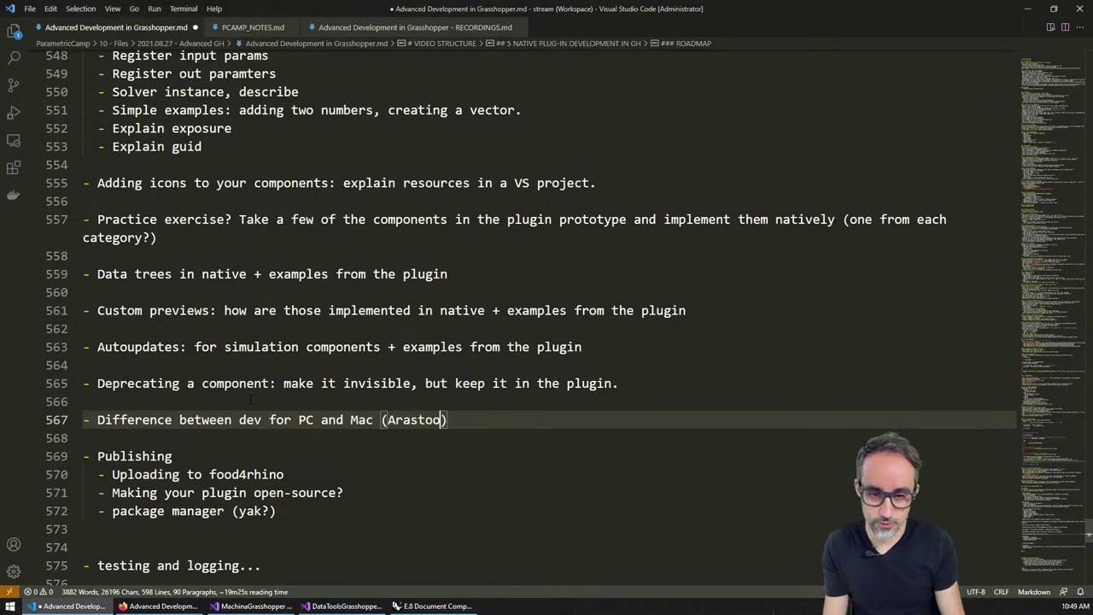
text().)
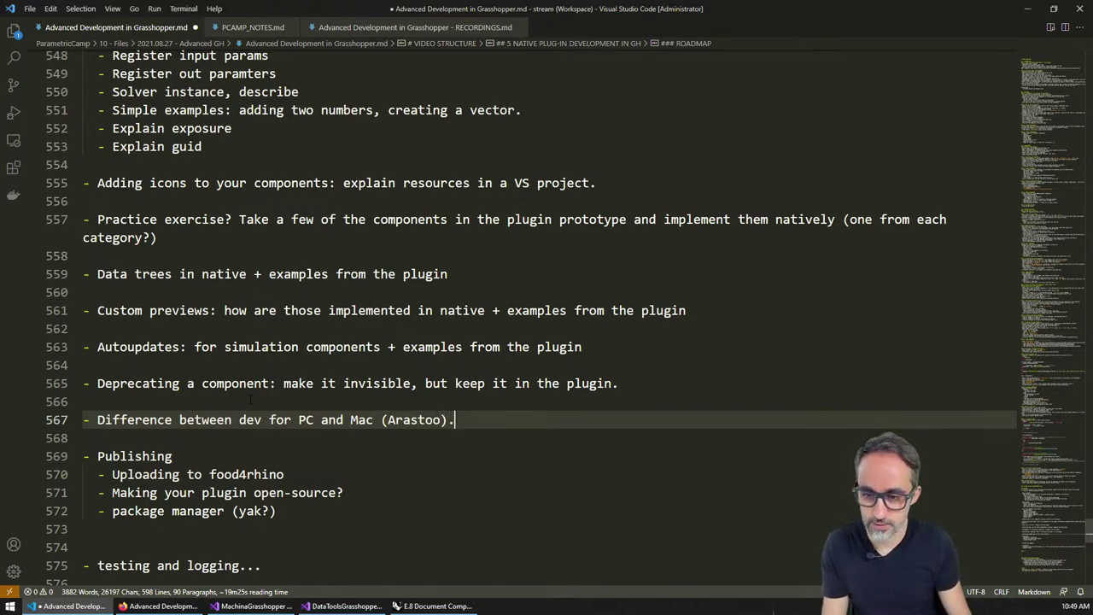
key(Down)
key(Down)
key(Up)
key(Up)
key(BackSpace)
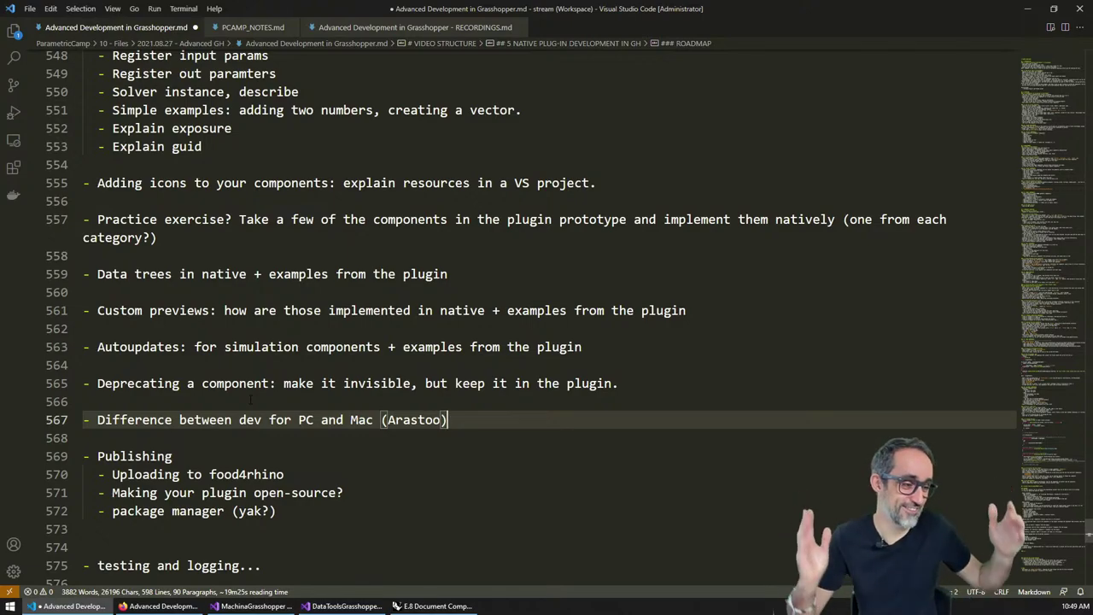
Strike through the PC and Mac bullet and append '--> HELP NEEDED HERE!' to it.
key(alt+s)
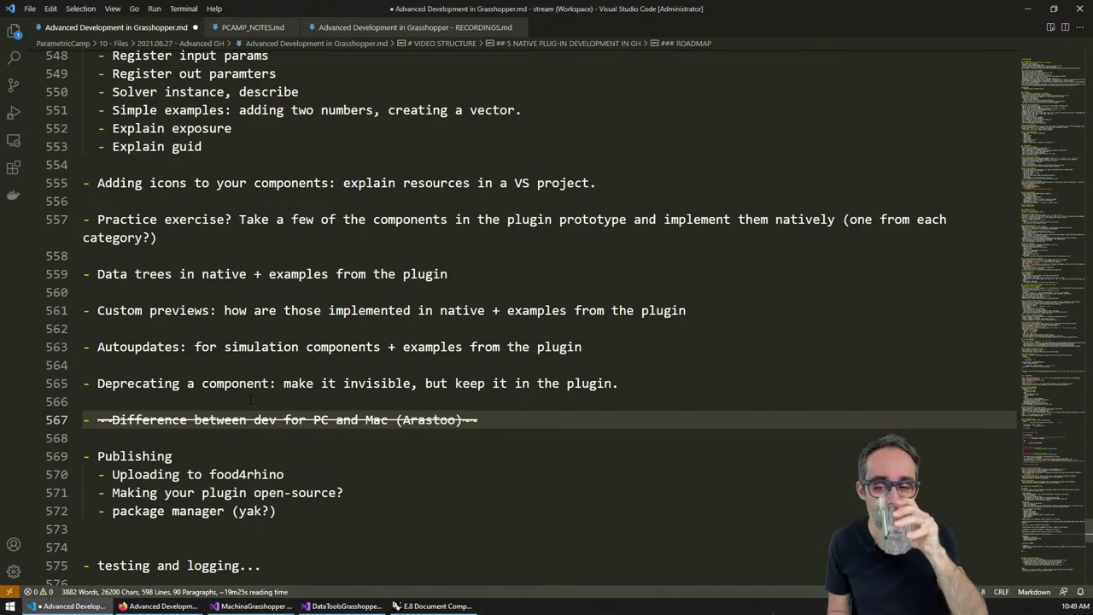
text(-)
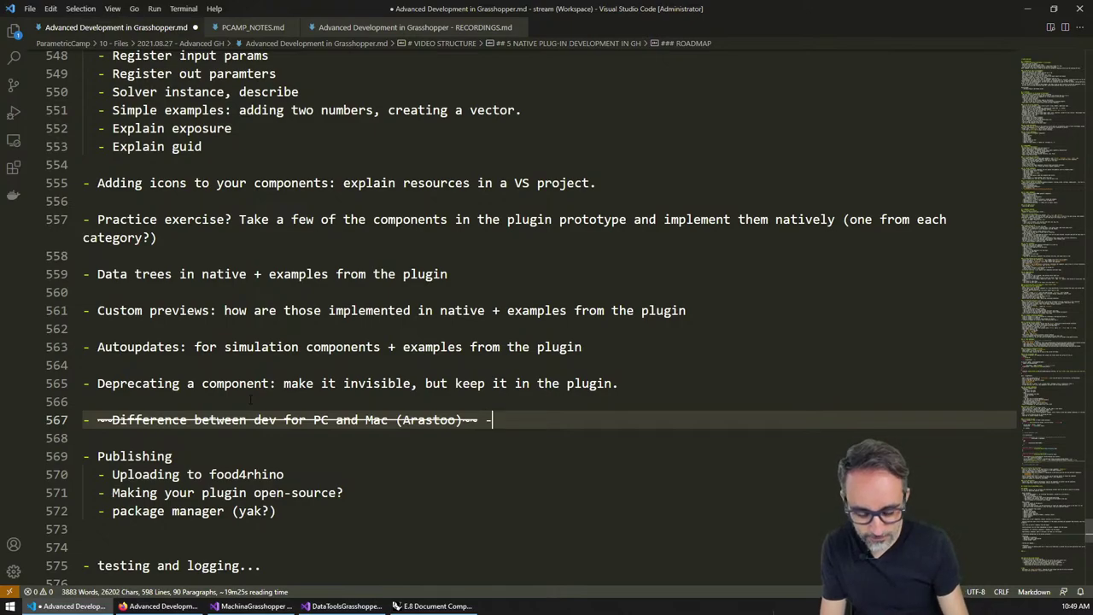
text(-> HELP NEED)
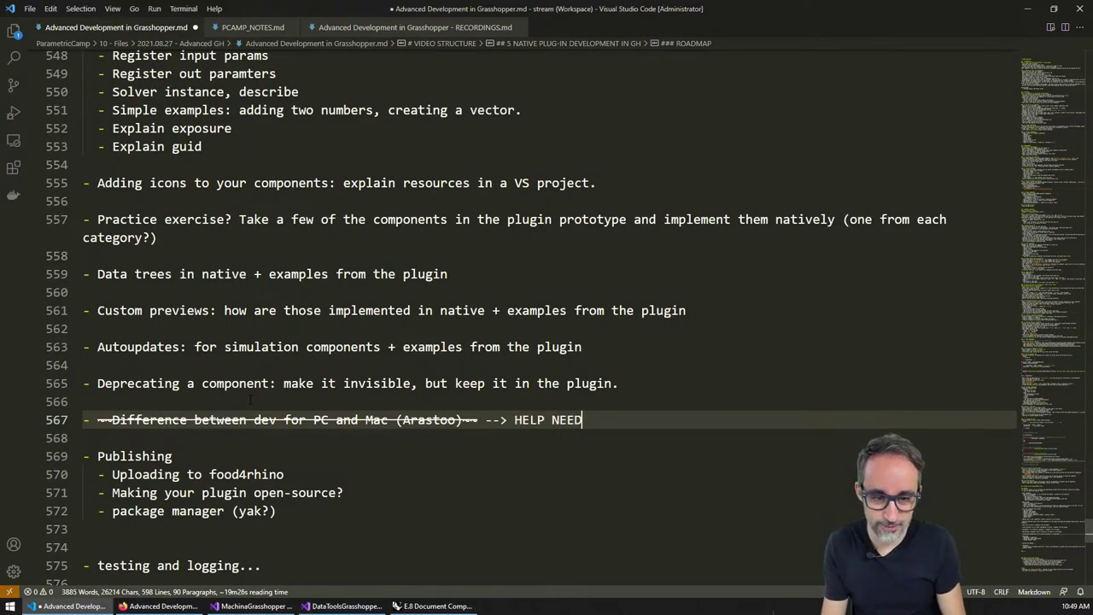
text(ED HERE!)
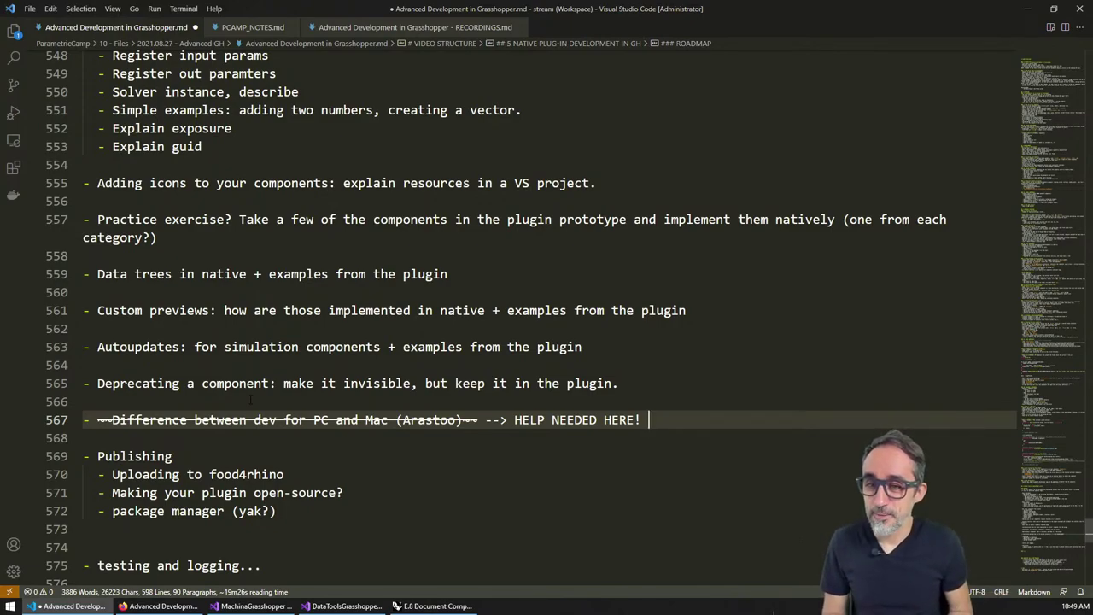
Delete the extra blank line above the testing and logging bullet.
scroll(265, 324, up, 2)
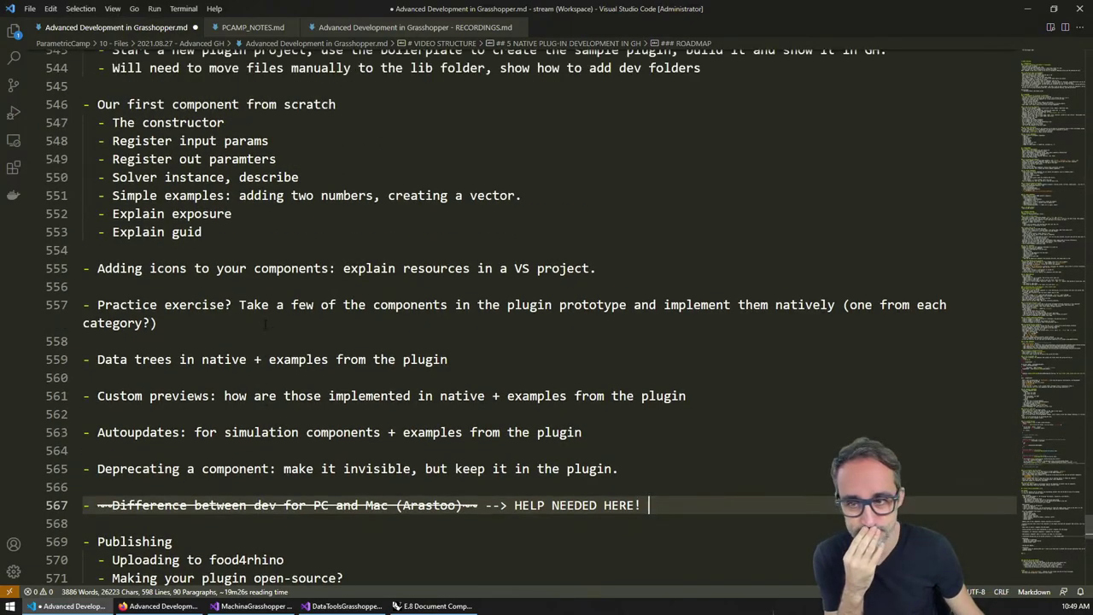
scroll(264, 324, down, 1)
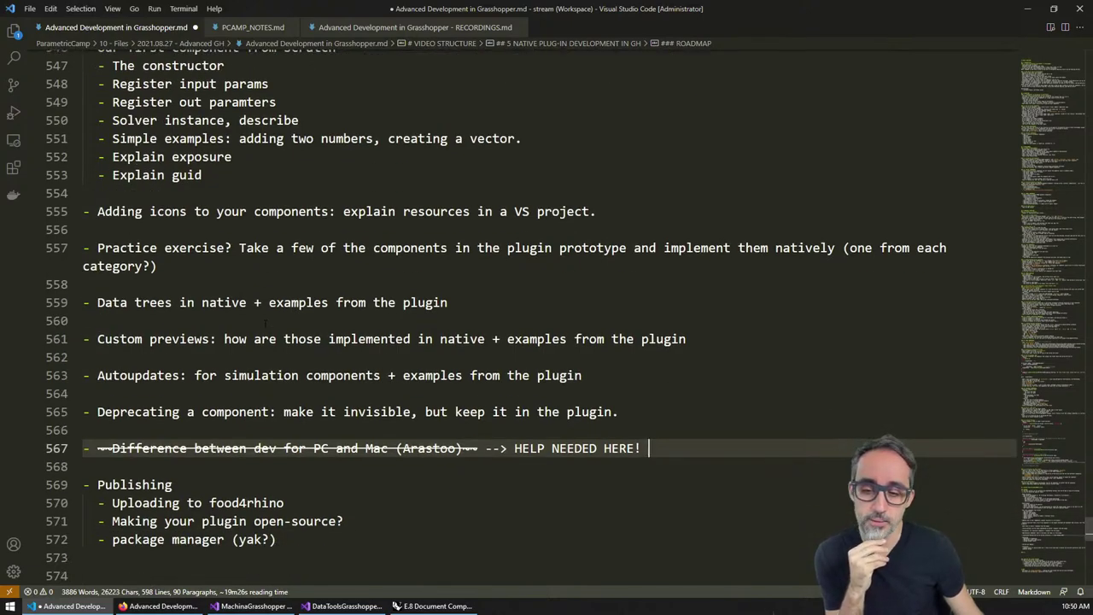
scroll(264, 323, down, 1)
scroll(265, 323, down, 1)
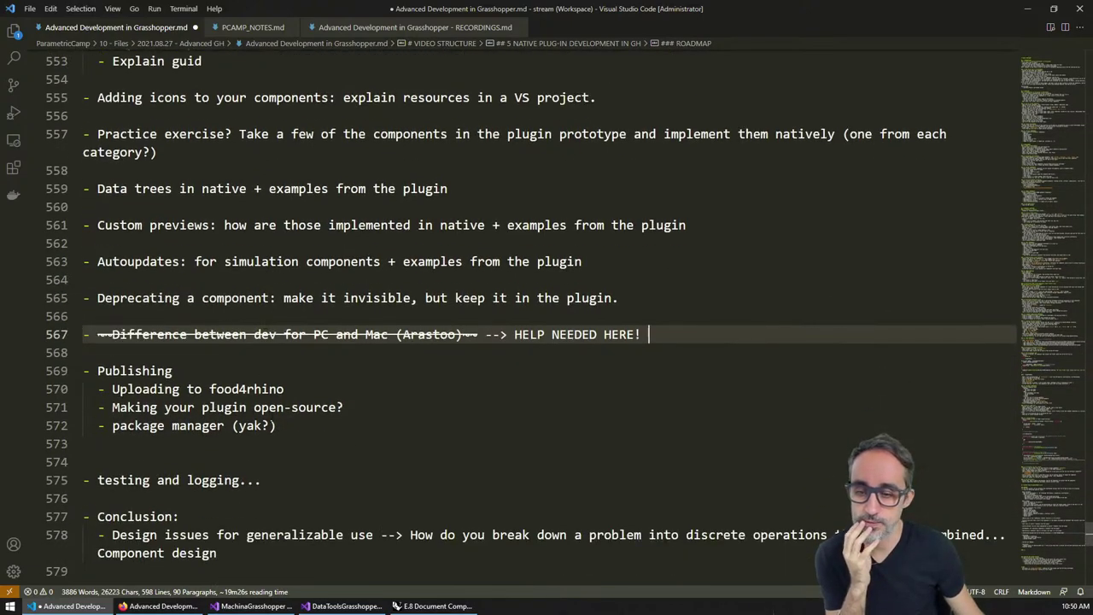
click(298, 446)
key(Delete)
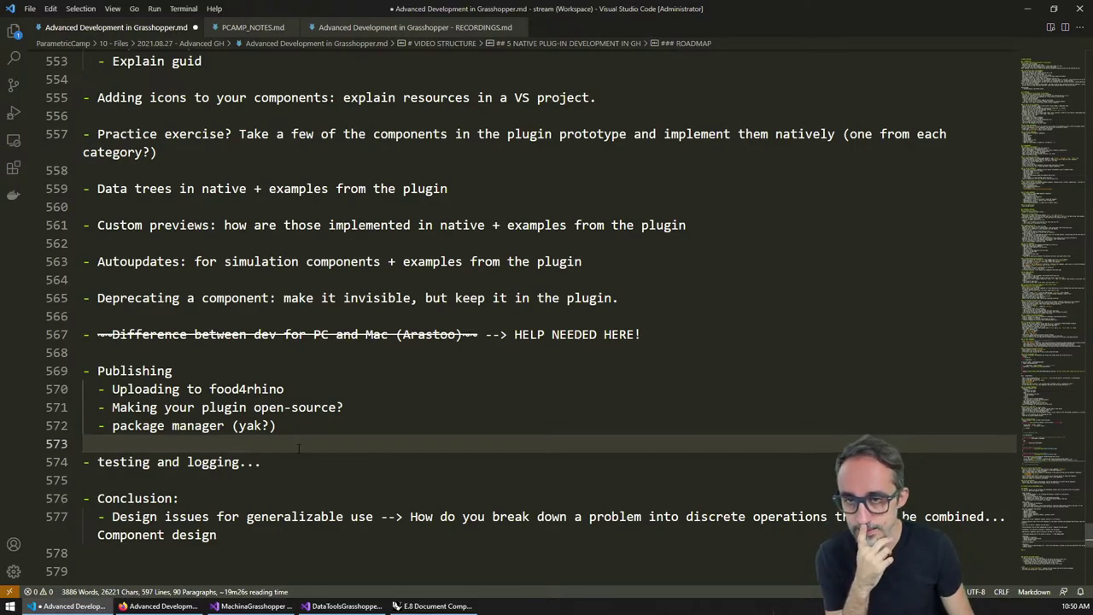
key(Down)
key(Down)
key(Left)
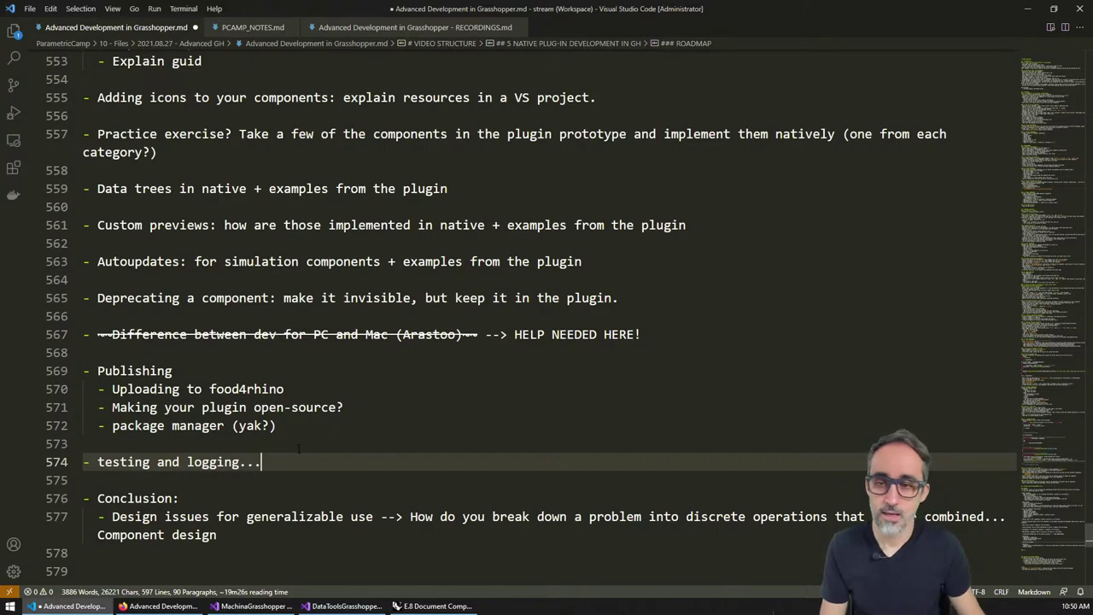
Insert a blank line after the HELP NEEDED HERE! line, above Publishing.
scroll(298, 447, up, 2)
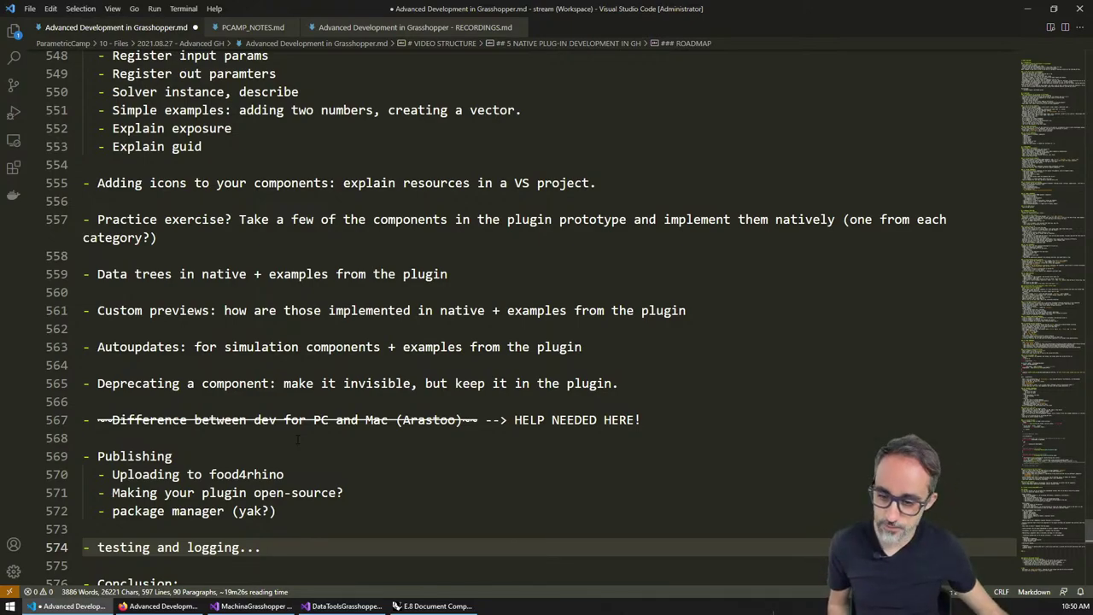
scroll(298, 439, down, 3)
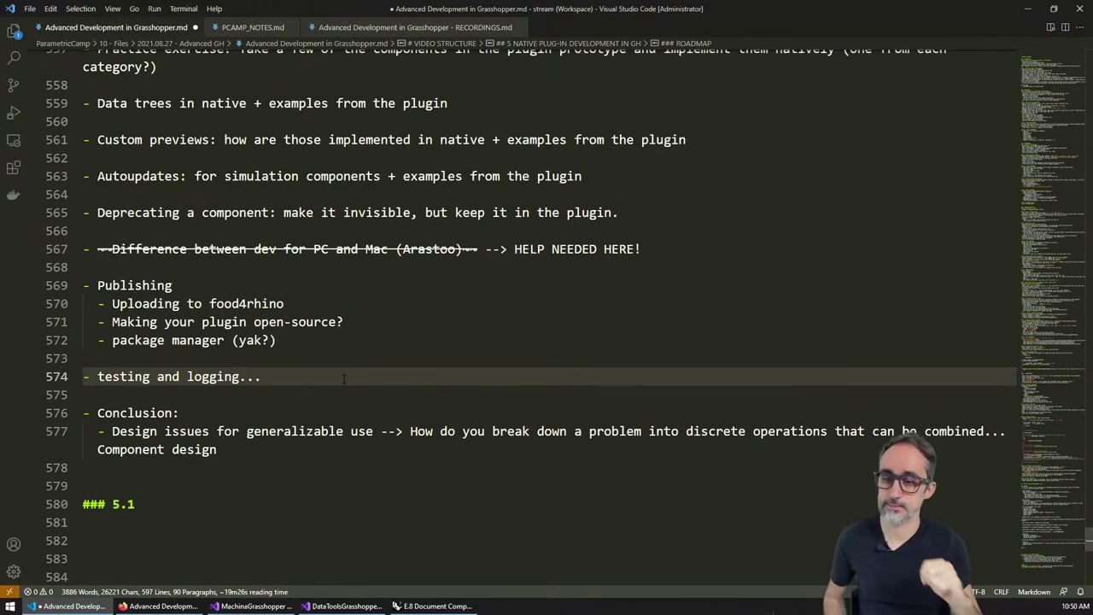
scroll(344, 378, up, 2)
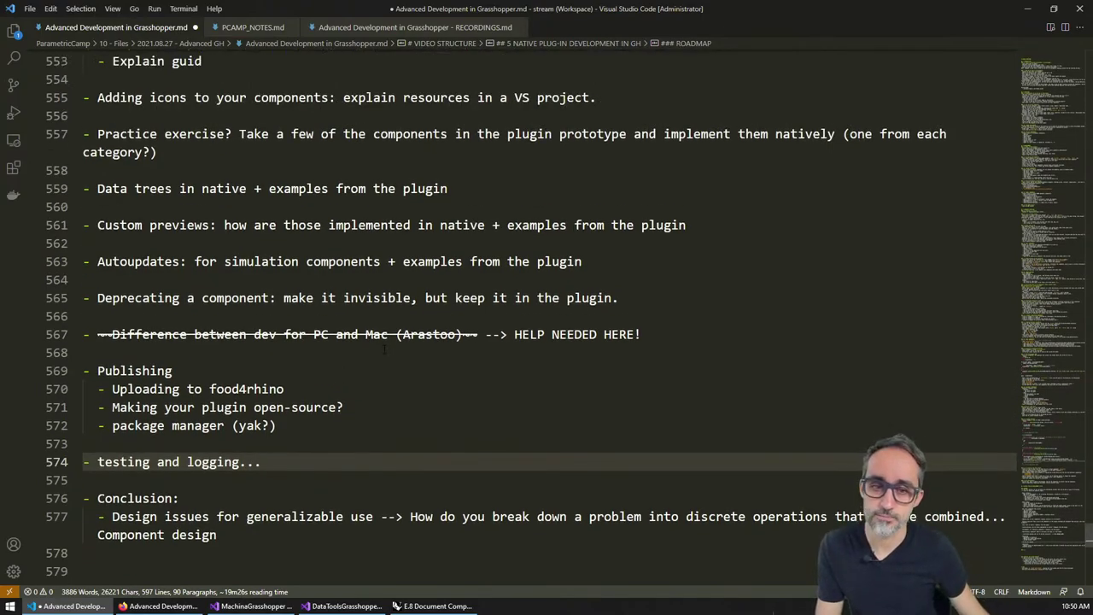
click(383, 352)
key(Return)
key(Return)
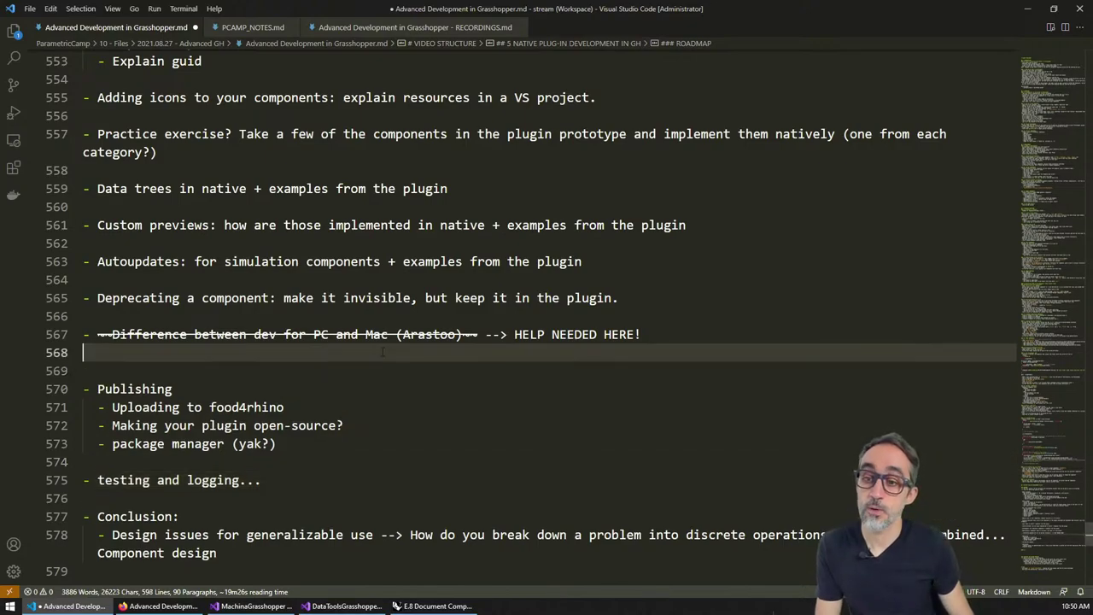
key(Up)
Review the Advanced Development in Grasshopper playlist episodes, then return to Rhino and Grasshopper.
click(162, 607)
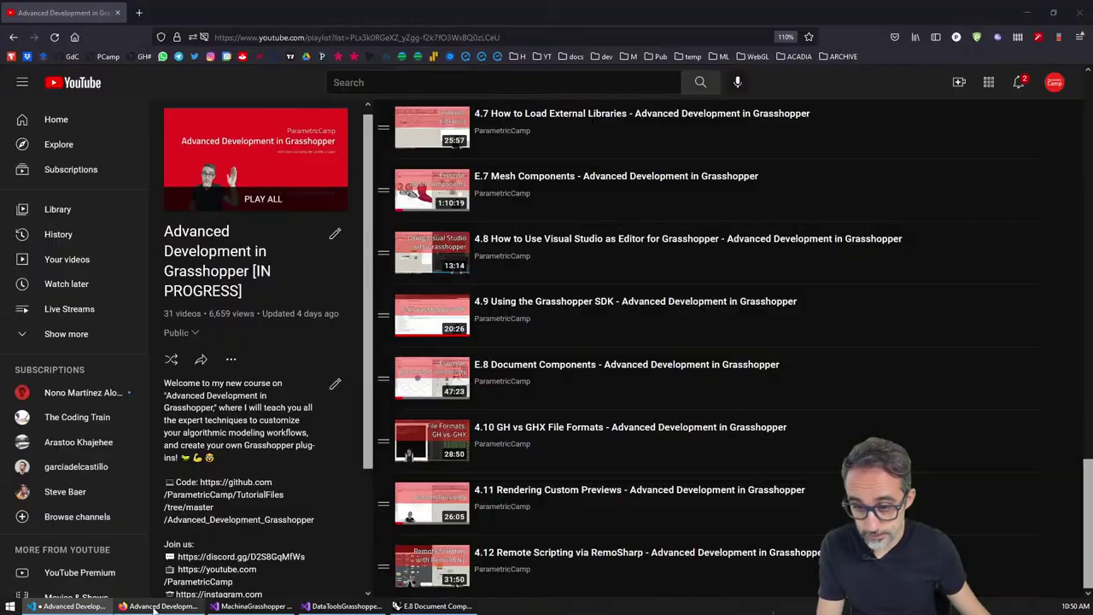
scroll(439, 409, up, 8)
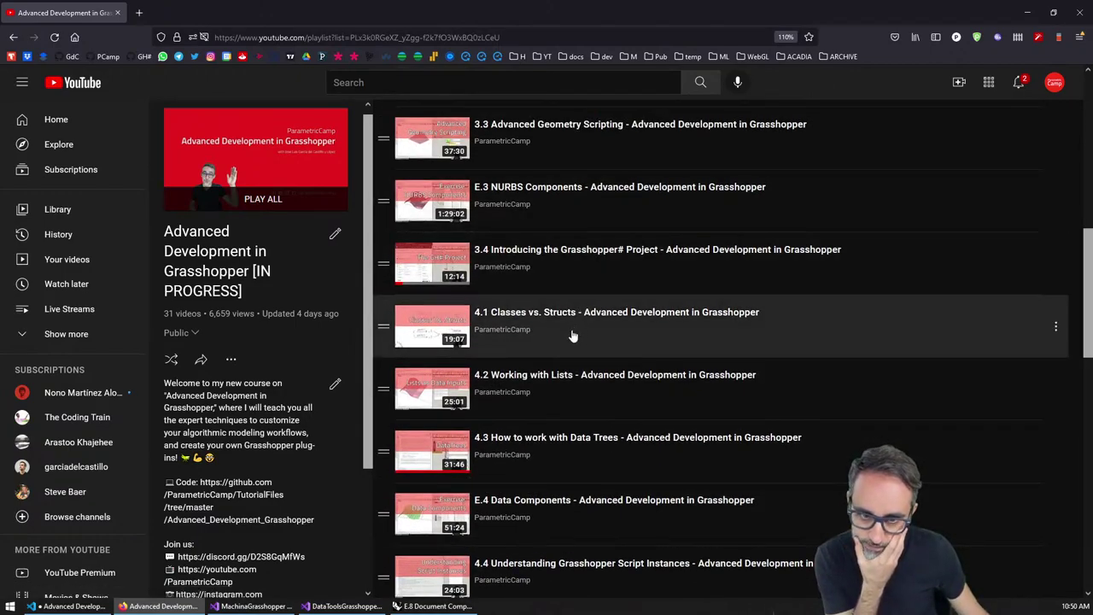
scroll(569, 335, down, 1)
scroll(569, 336, down, 1)
scroll(567, 323, down, 1)
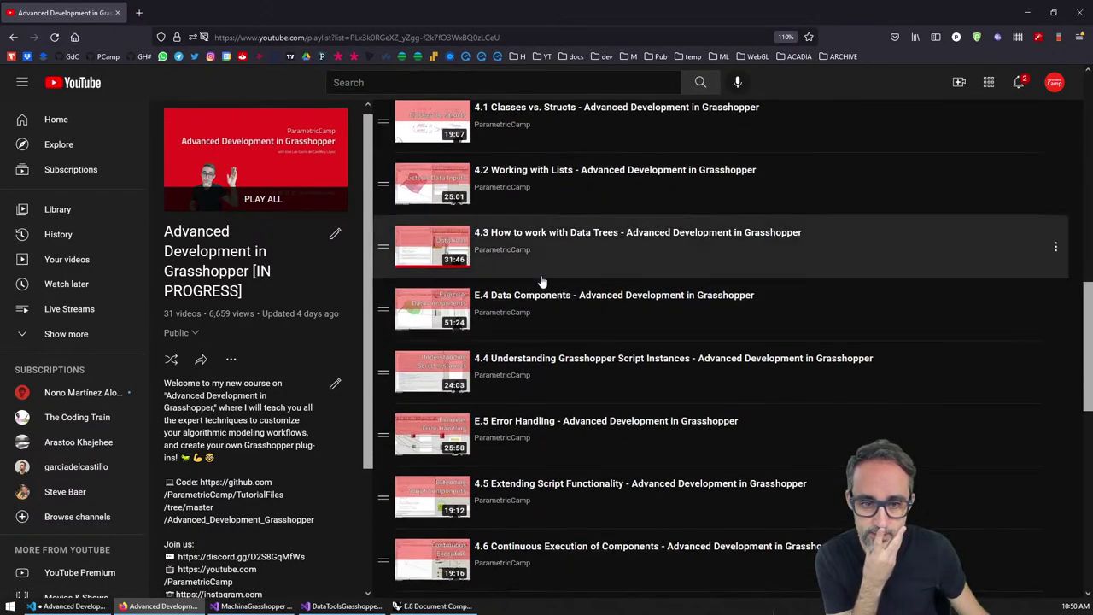
scroll(566, 312, down, 2)
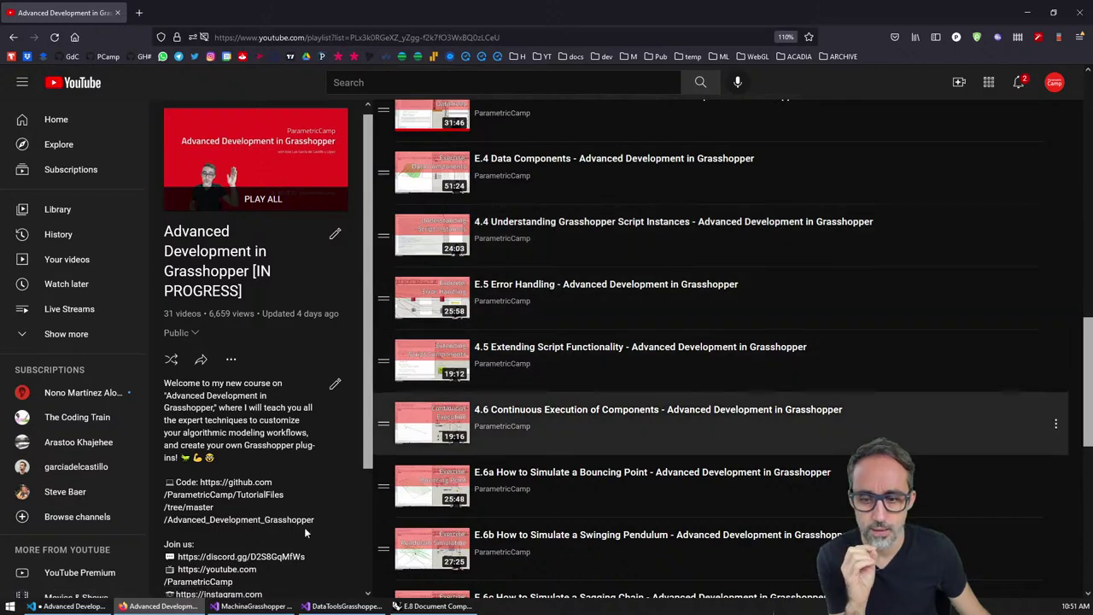
click(435, 606)
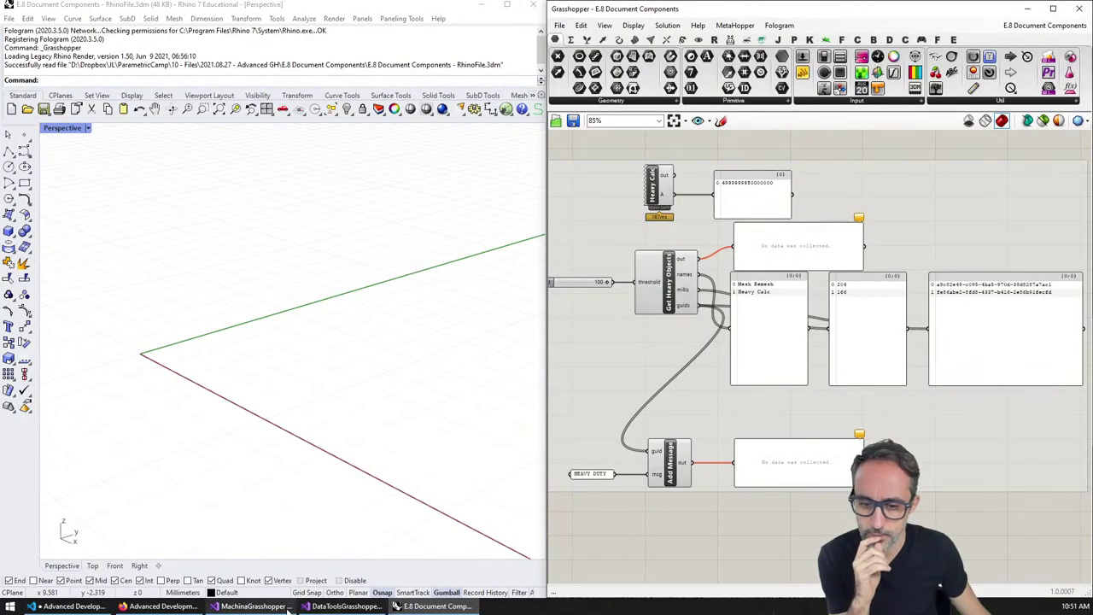
Add the bullet 'Importing and using libraries in your plugin + examples from the plugin.'.
key(alt+Tab)
text(Class)
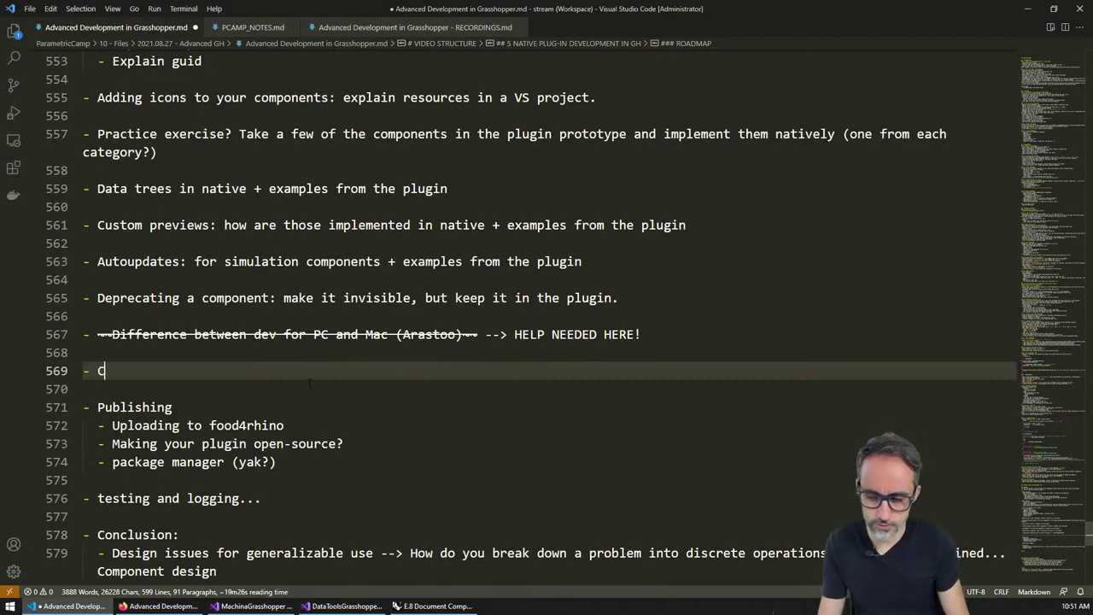
key(BackSpace)
key(BackSpace)
key(BackSpace)
key(BackSpace)
key(BackSpace)
text(Imp)
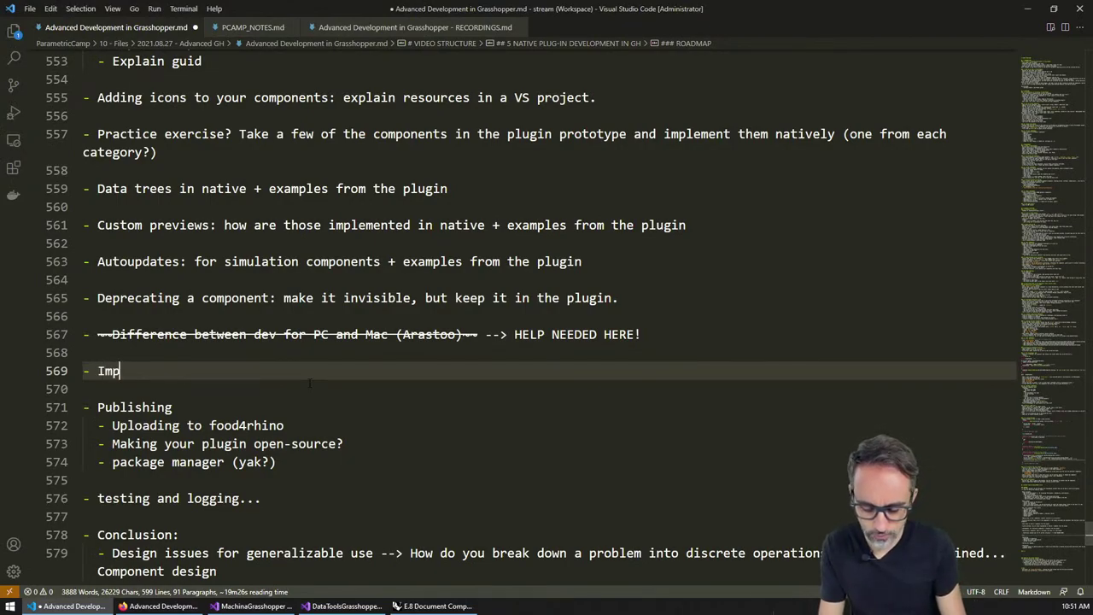
text(orting classes)
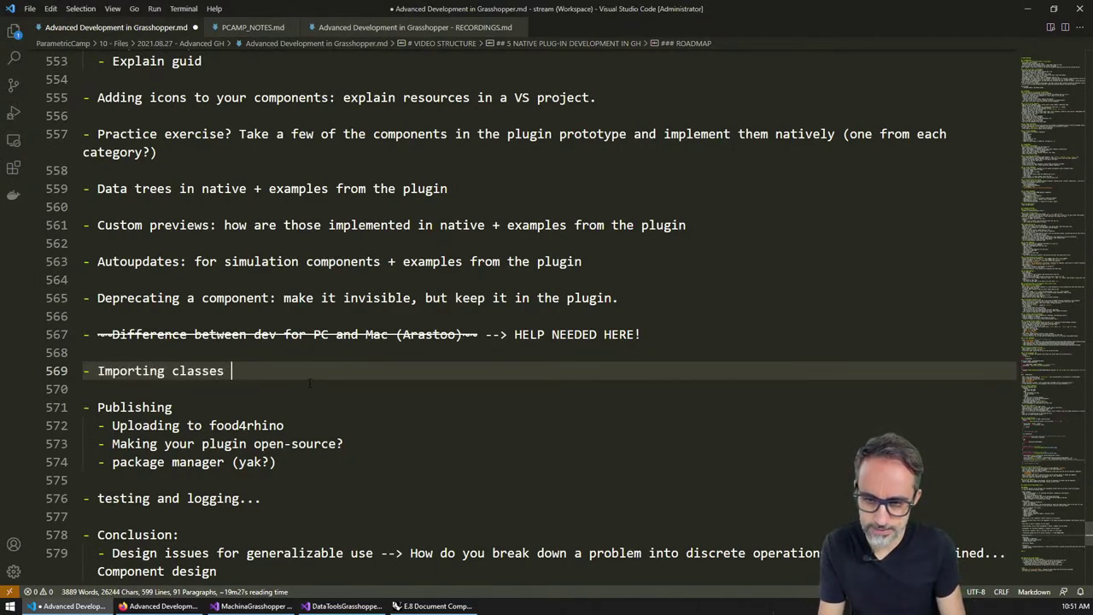
key(BackSpace)
key(ctrl+shift+Left)
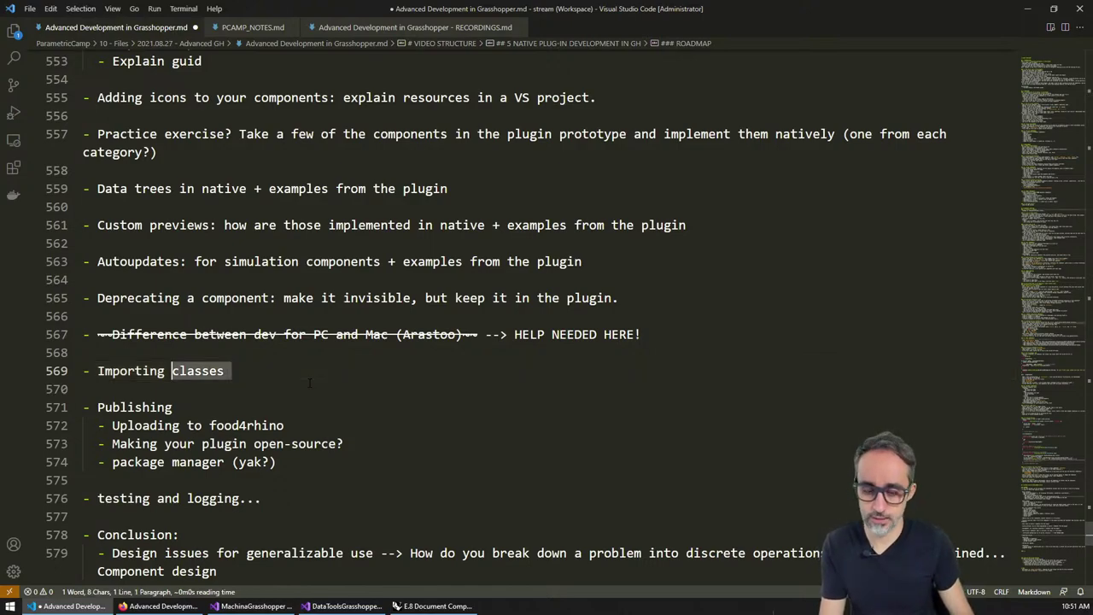
text(librari)
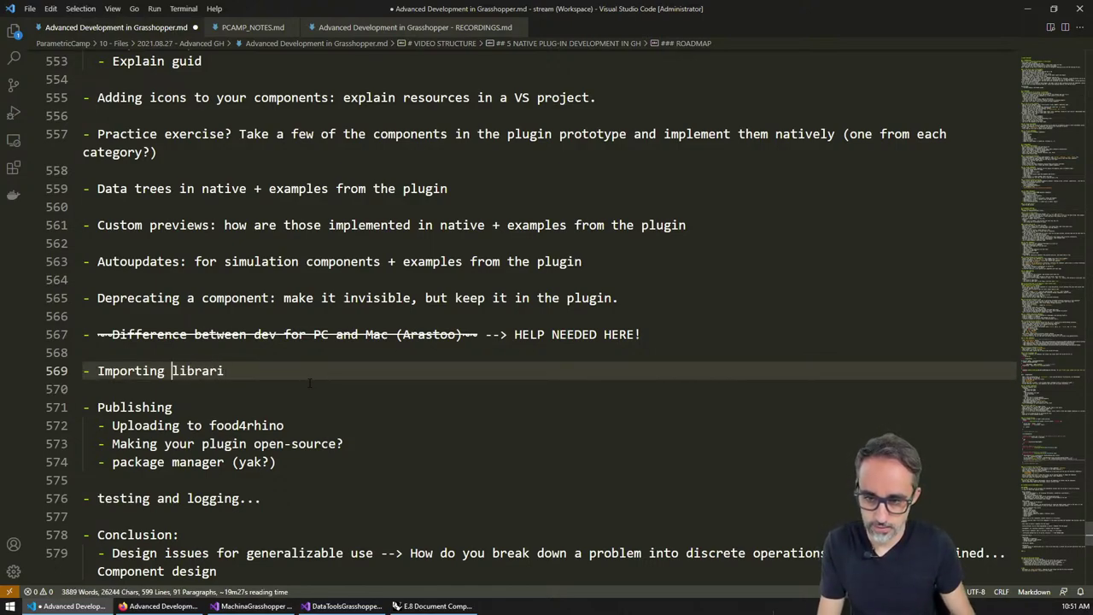
text(and using)
key(End)
text(es )
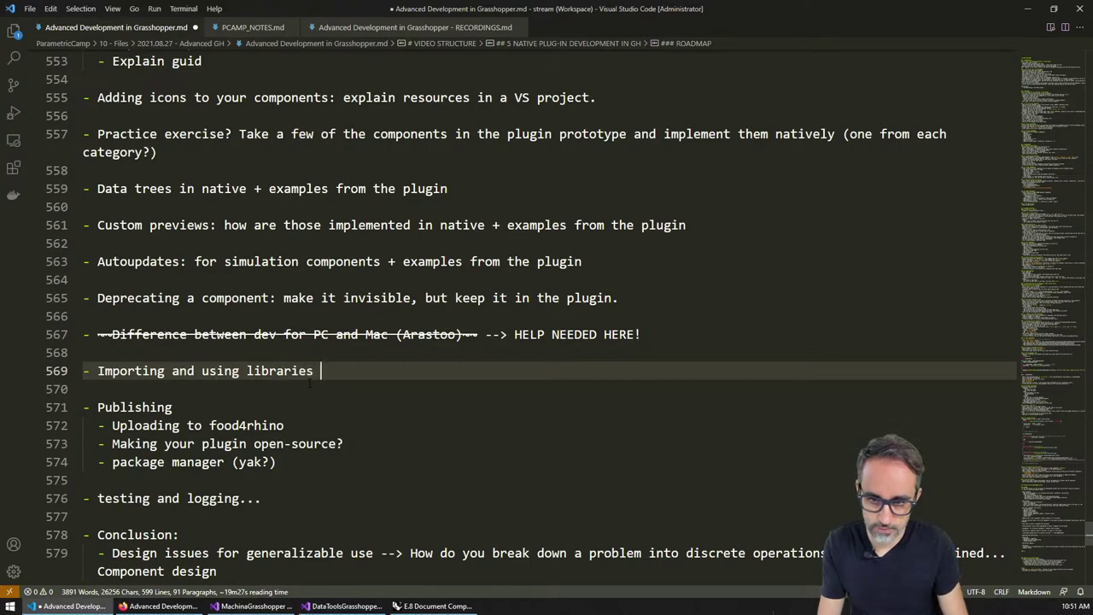
text(in your plugin)
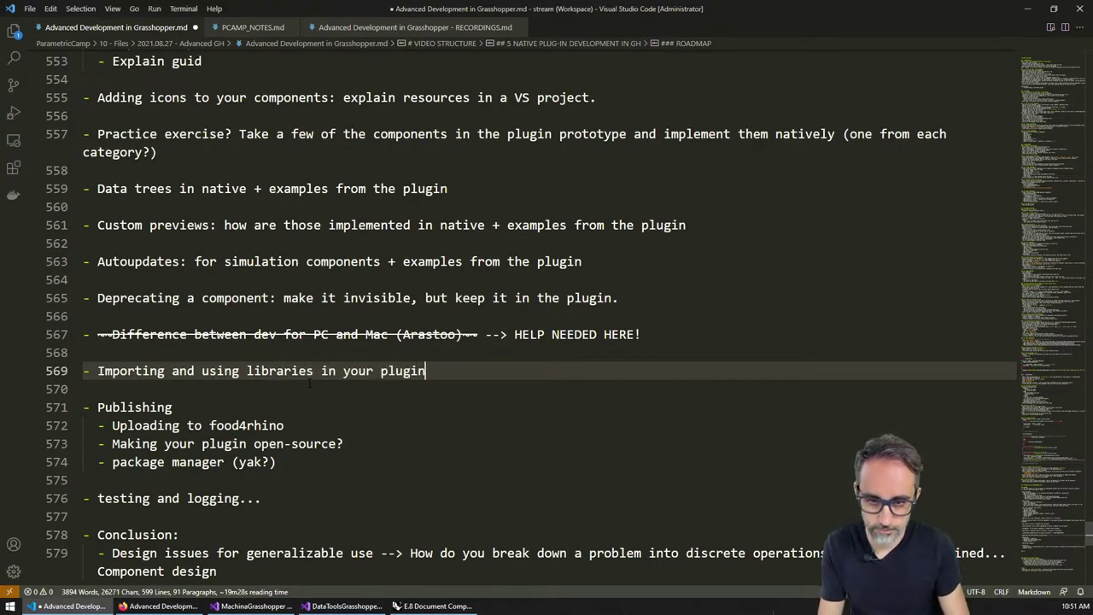
text(.)
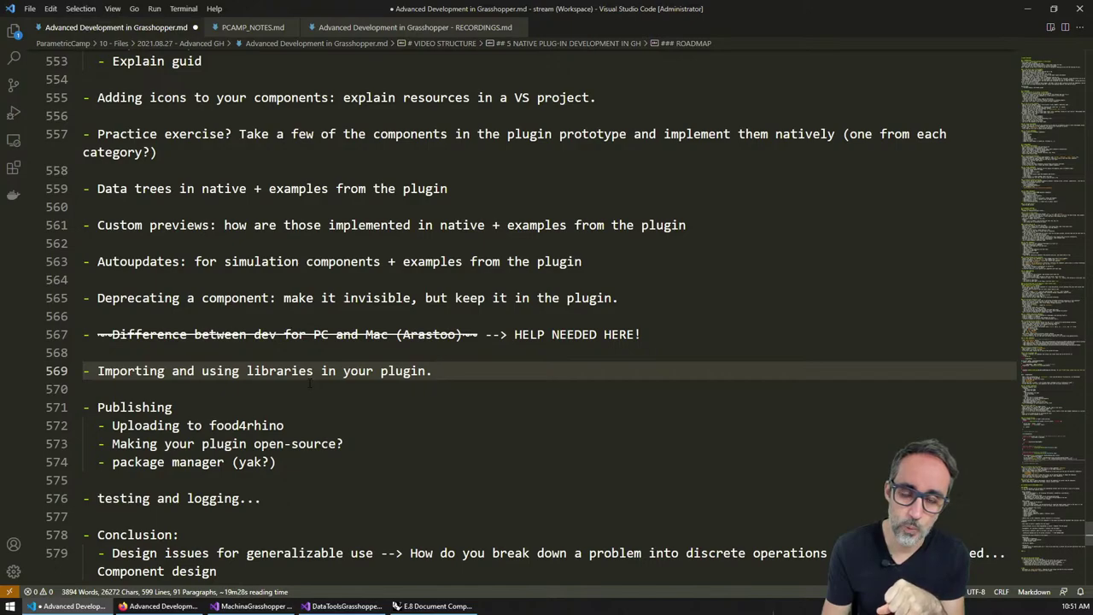
key(BackSpace)
key(BackSpace)
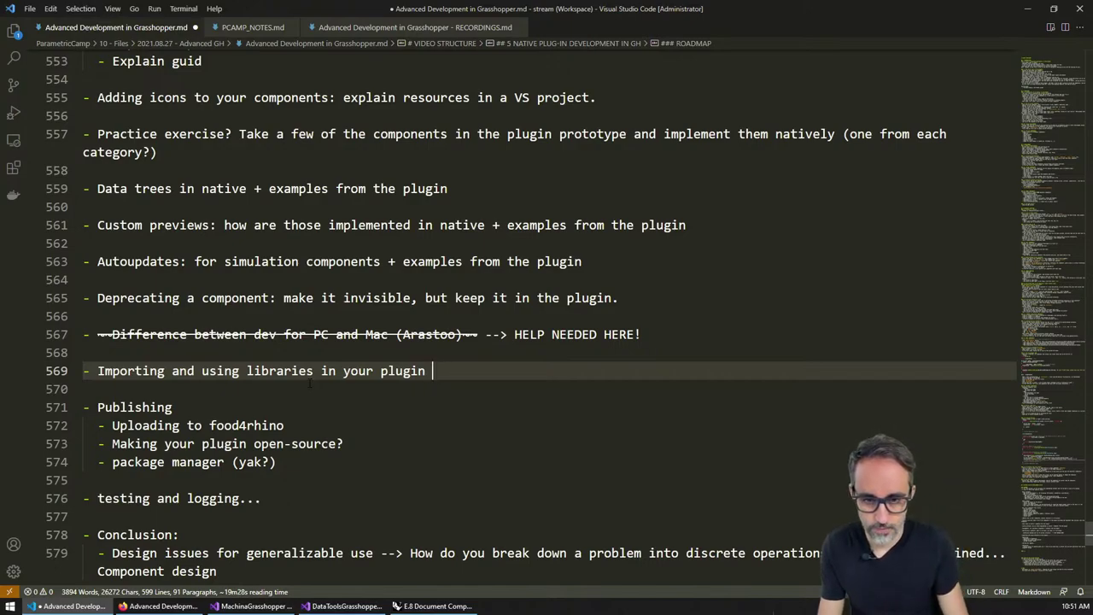
text(+ e)
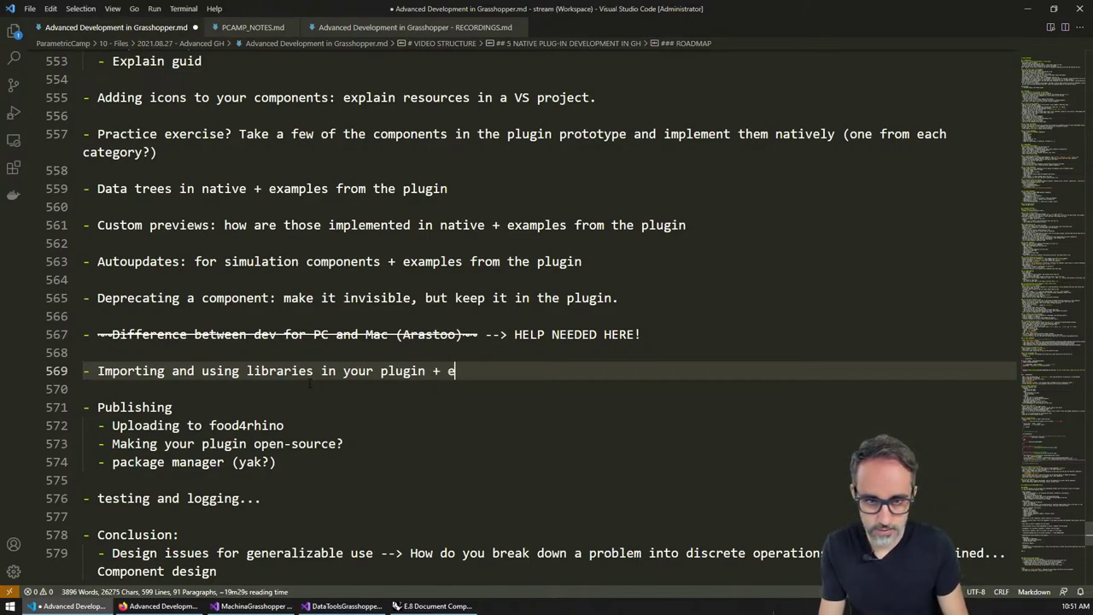
text(xamples from the plugin.)
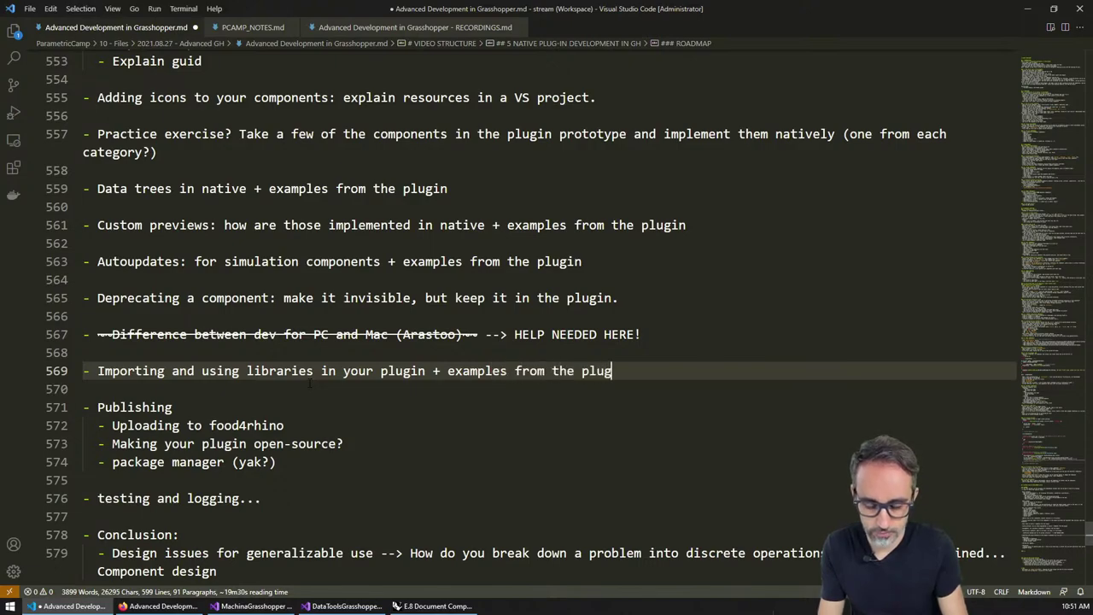
End the Autoupdates, Custom previews and Data trees bullets with periods and save the file.
click(613, 261)
text(.)
click(709, 225)
text(.)
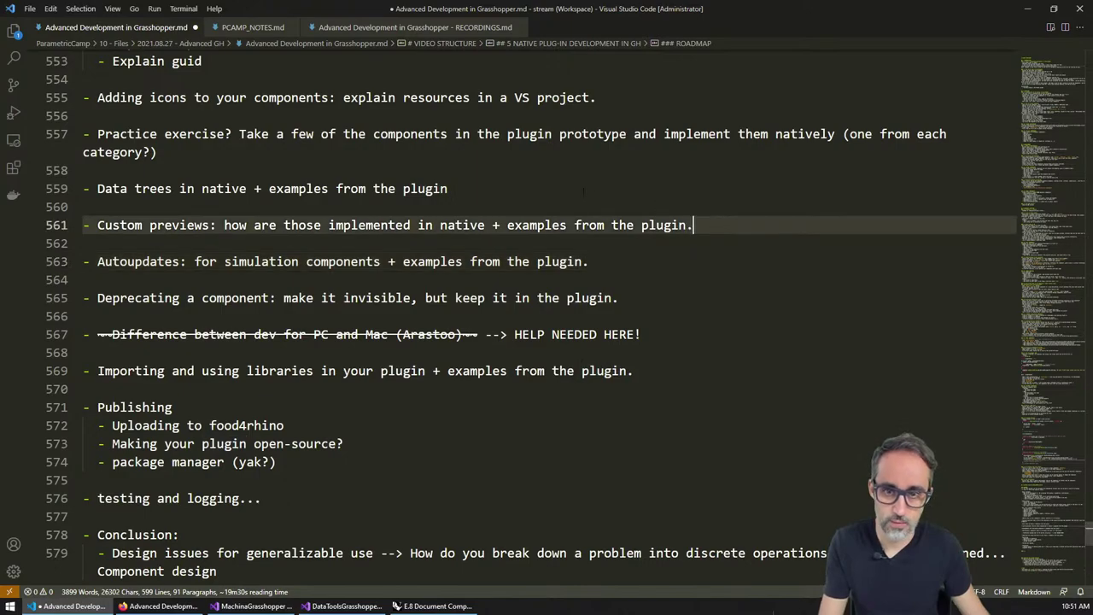
click(565, 188)
text(.)
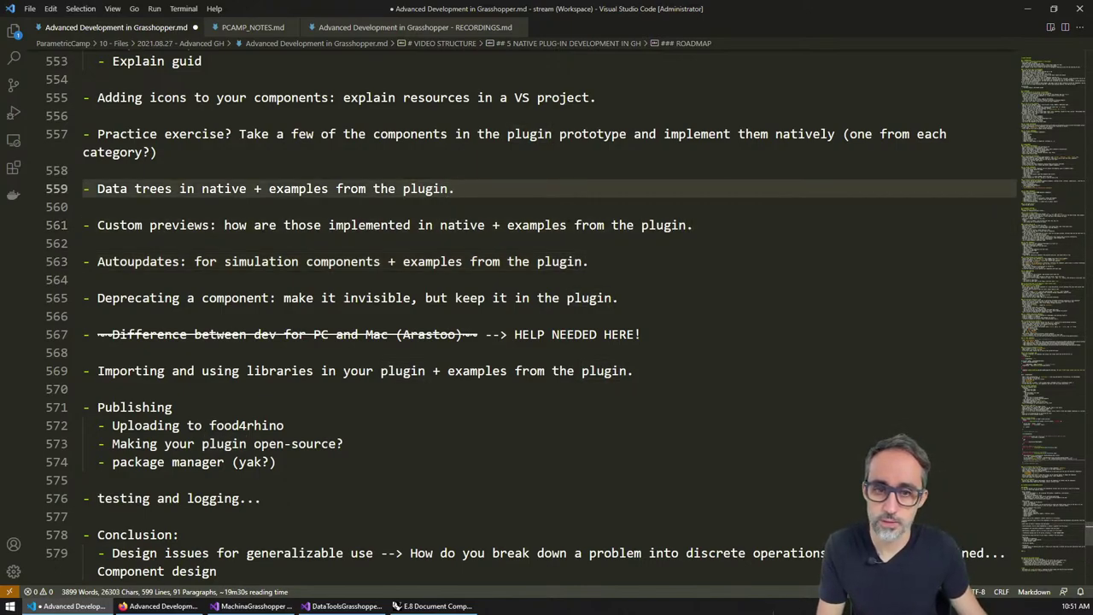
key(ctrl+s)
click(671, 371)
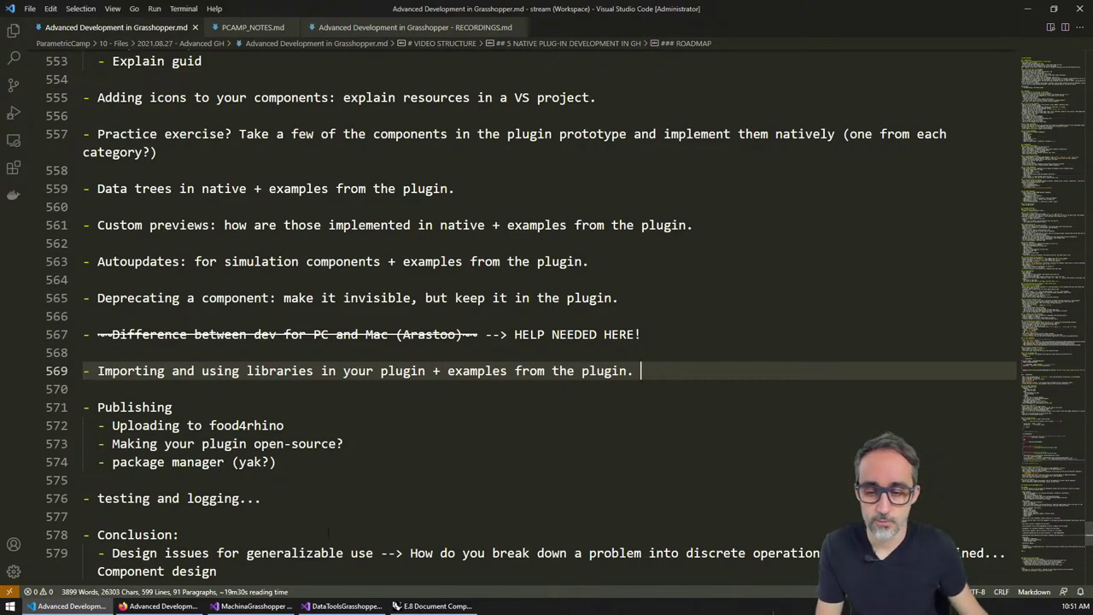
click(138, 608)
click(139, 607)
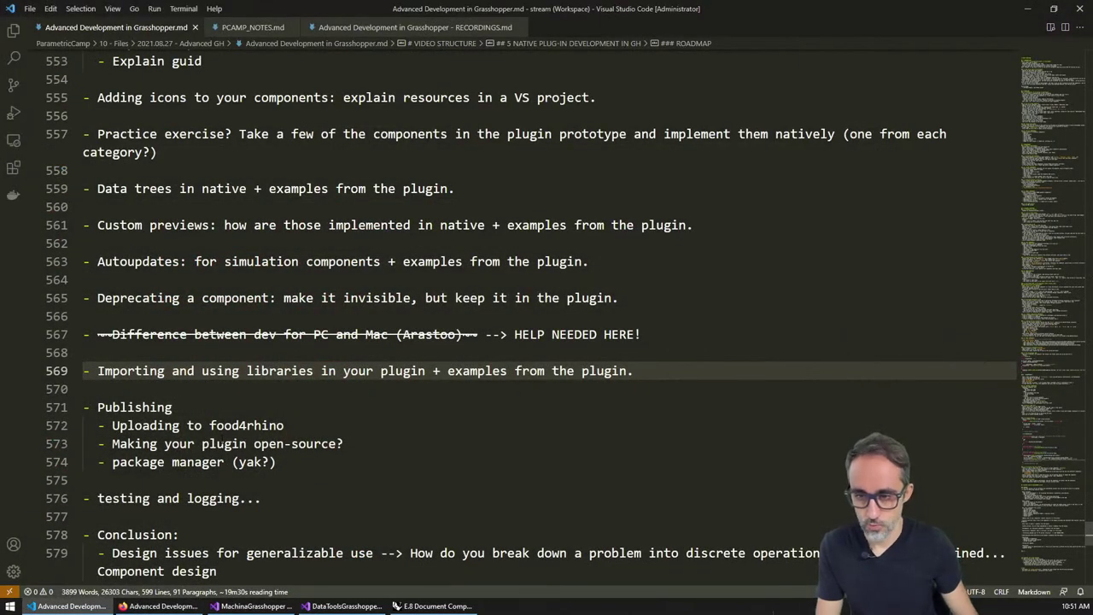
Add a 'Shared instances between components' bullet noting 'example of a logger component', then bring up MachinaGrasshopper.
key(Return)
key(Return)
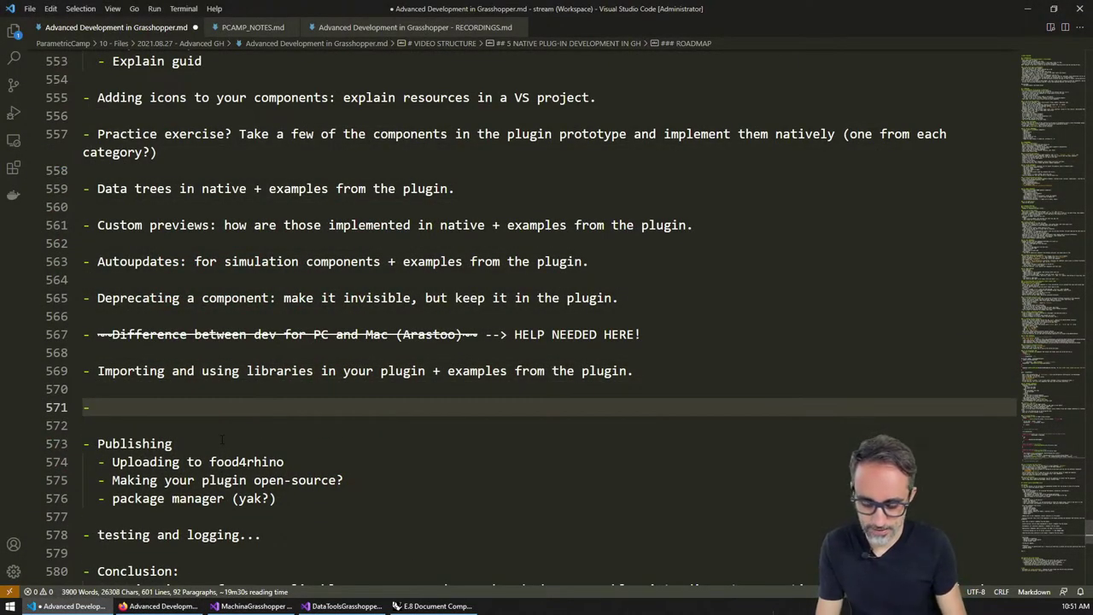
text(Shared)
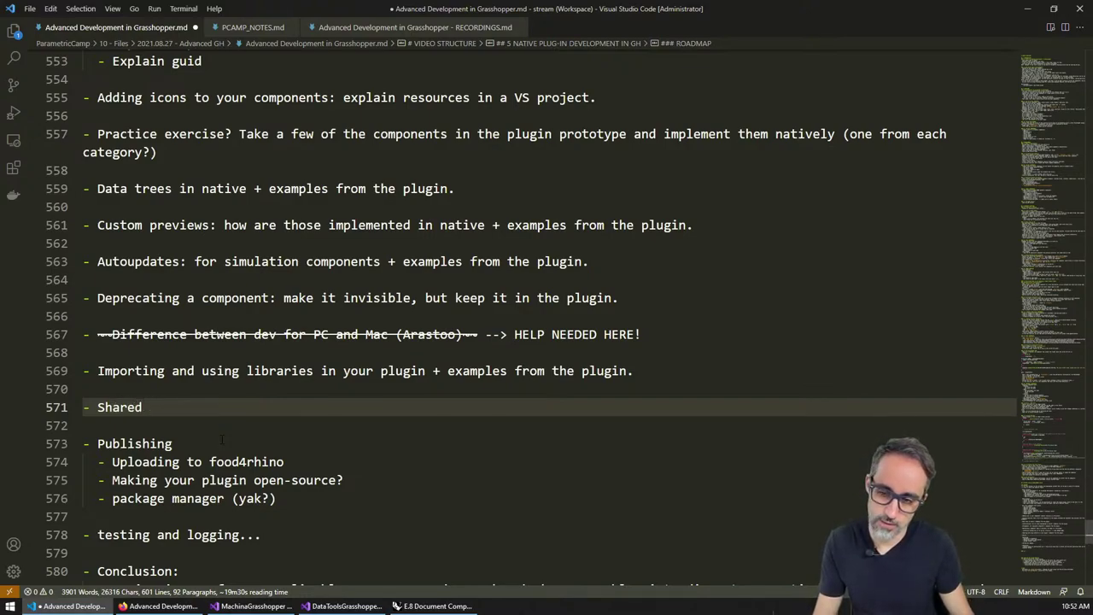
text( instance)
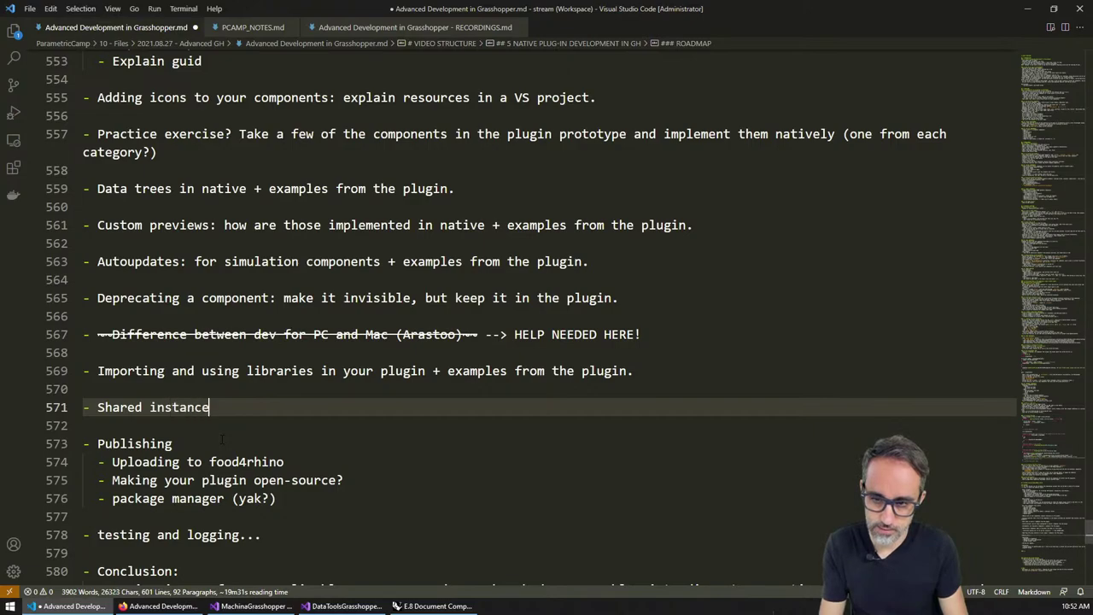
text(s between components)
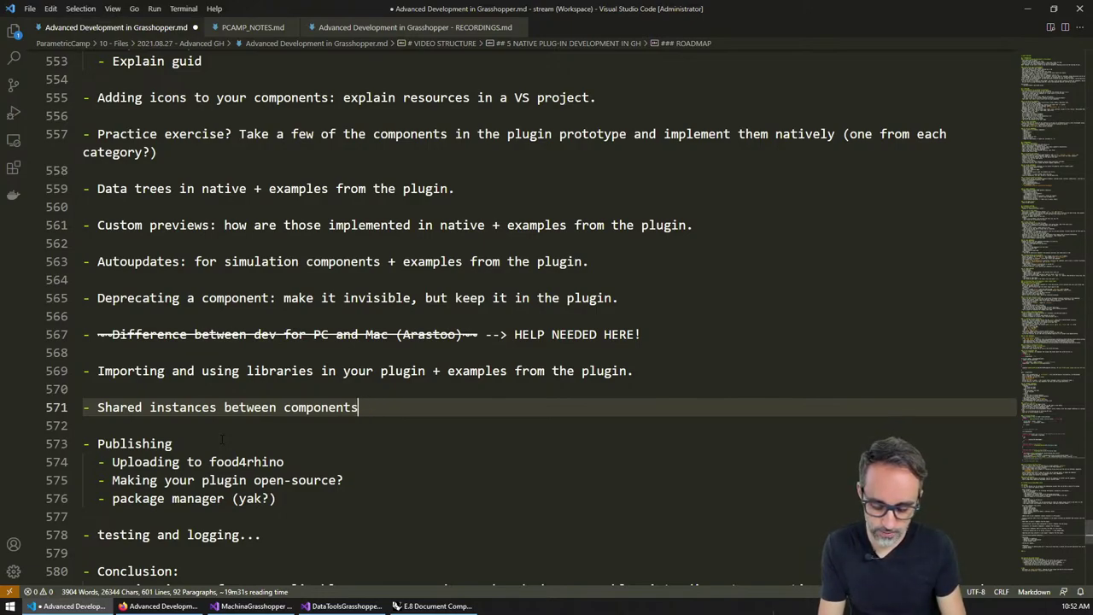
text(, example of a )
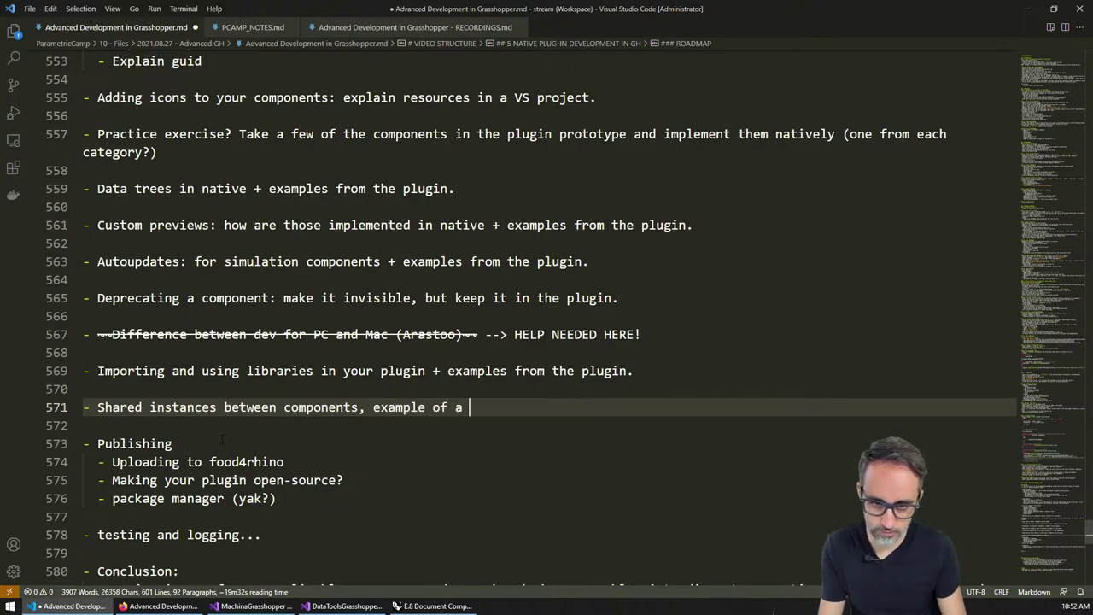
text(logger )
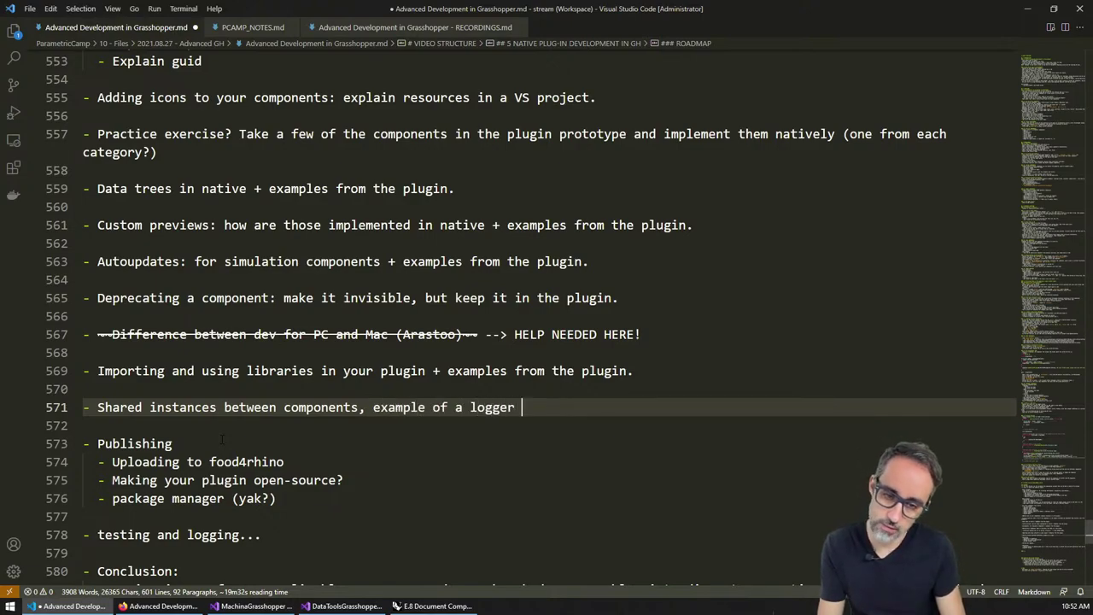
text(component)
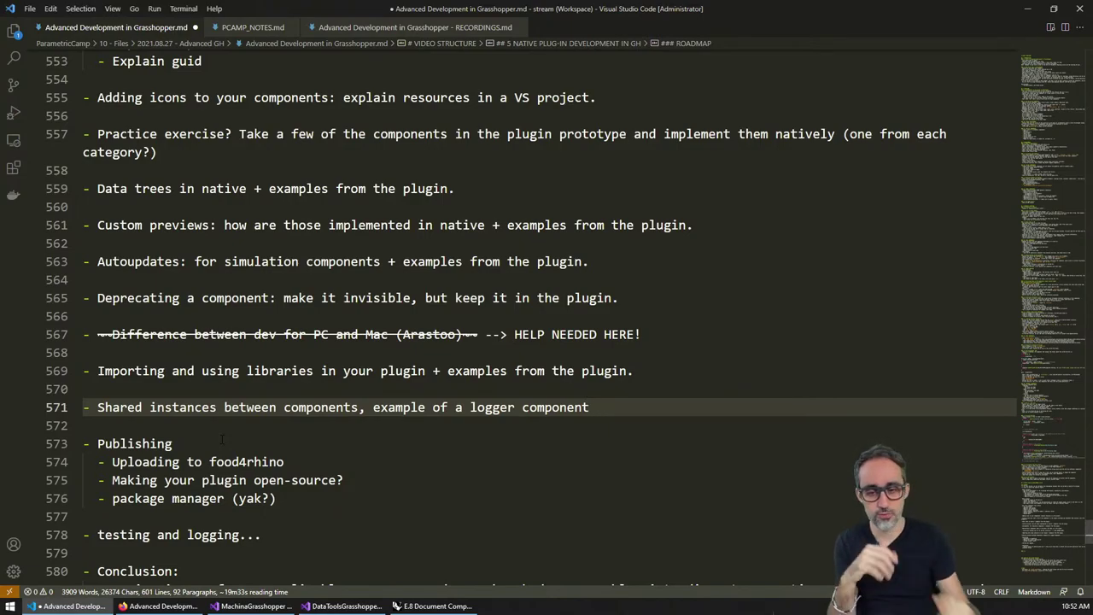
click(252, 605)
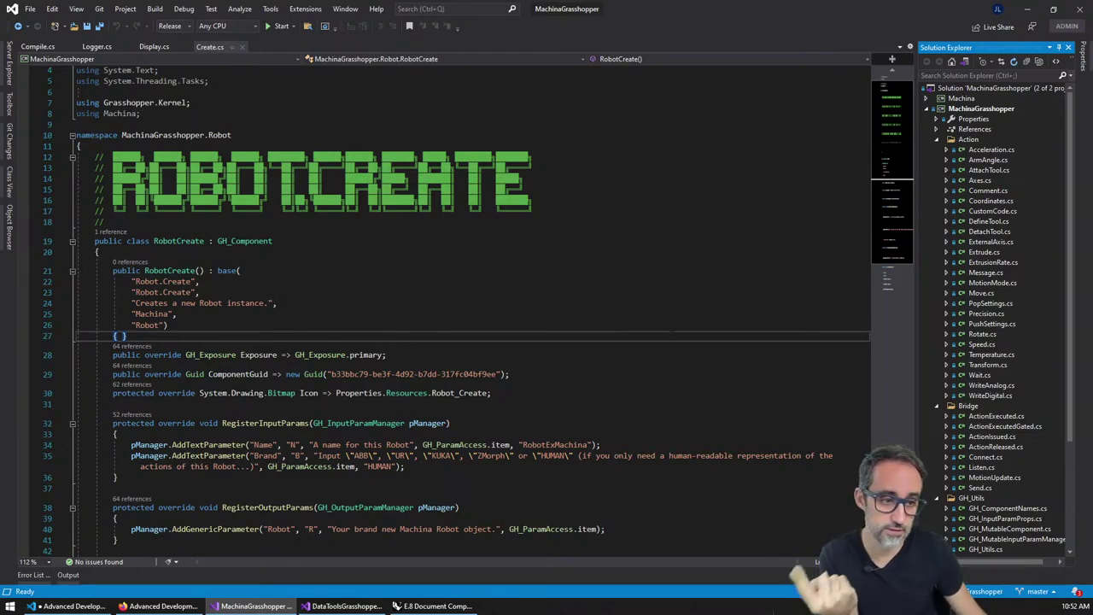
Open and read Robot/Logger.cs in MachinaGrasshopper, close it, and return to VS Code.
key(ctrl+bracketleft)
key(s)
scroll(469, 308, down, 5)
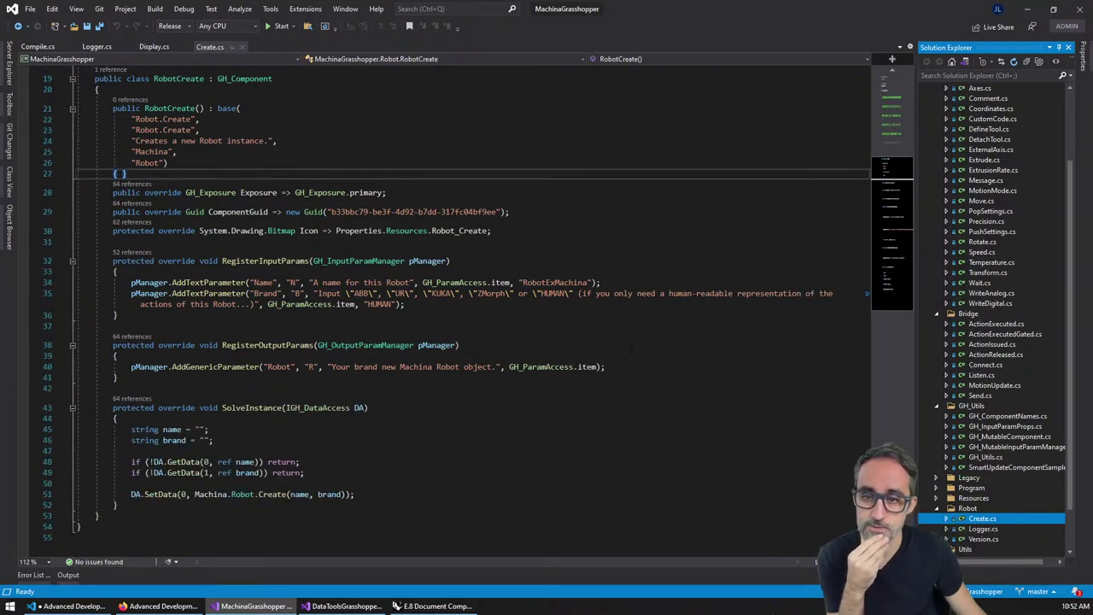
click(982, 528)
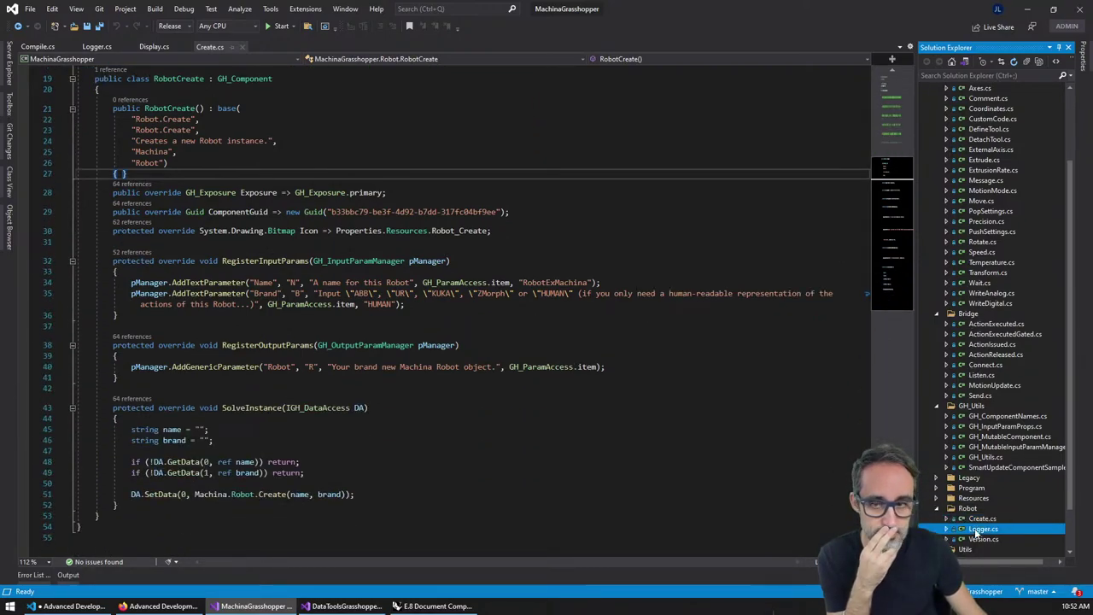
scroll(694, 429, up, 20)
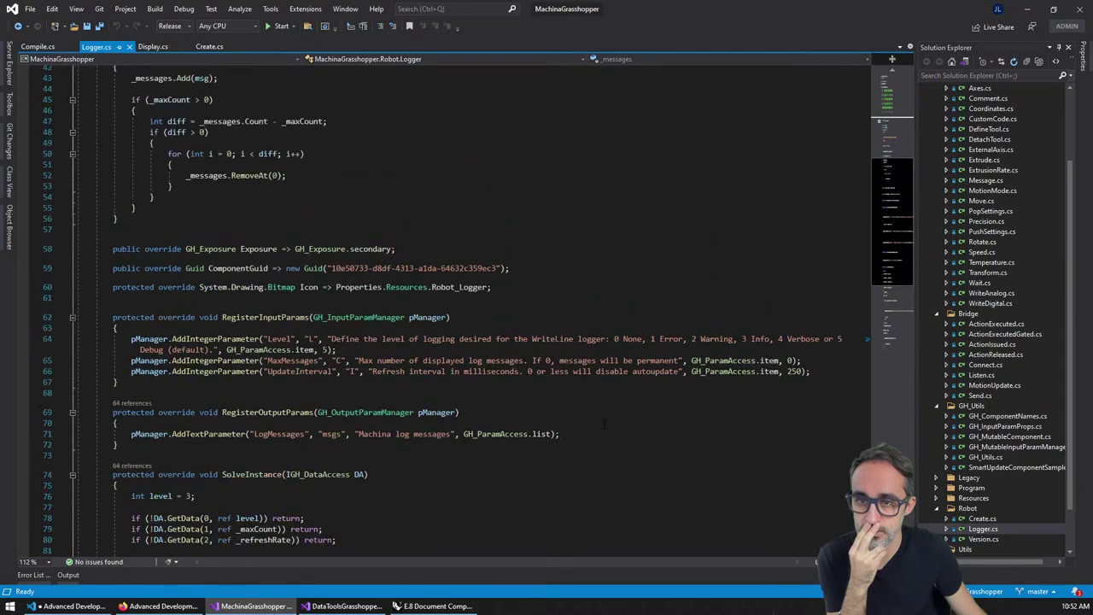
scroll(603, 421, up, 3)
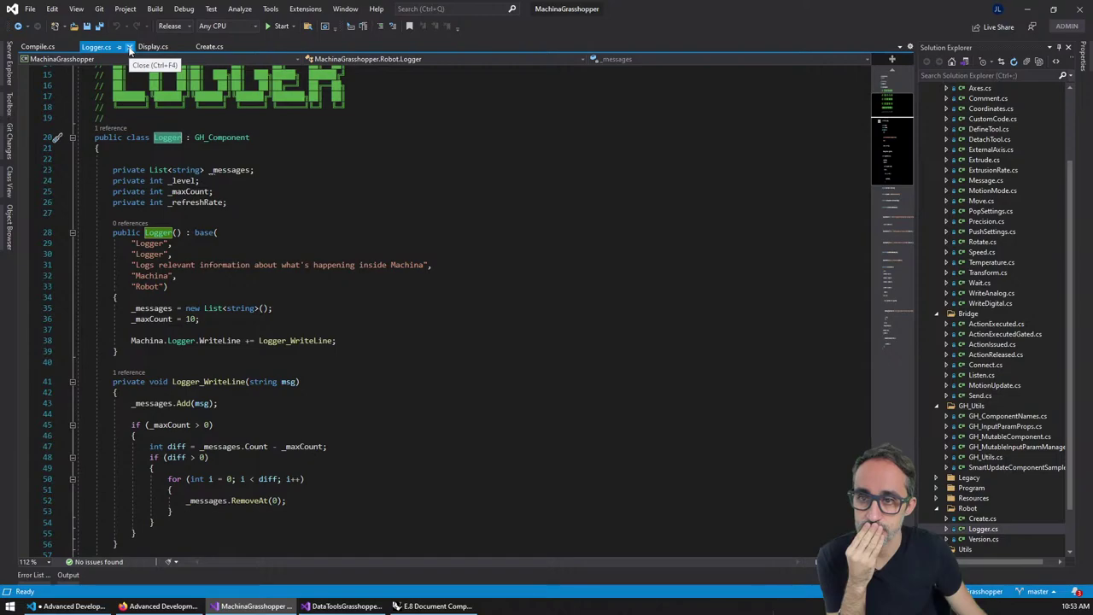
click(128, 47)
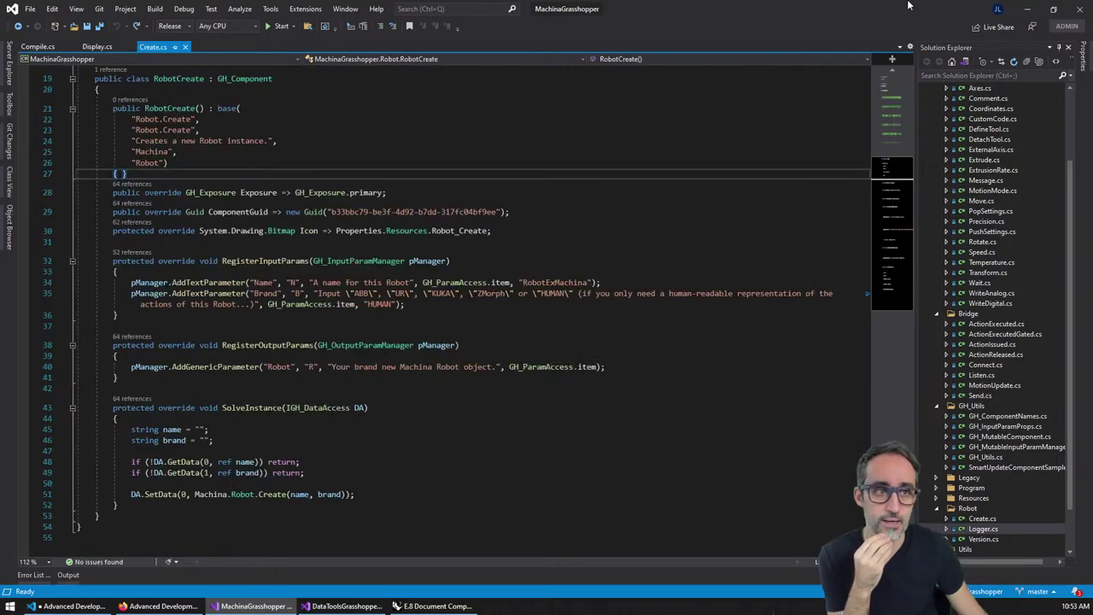
key(alt+Tab)
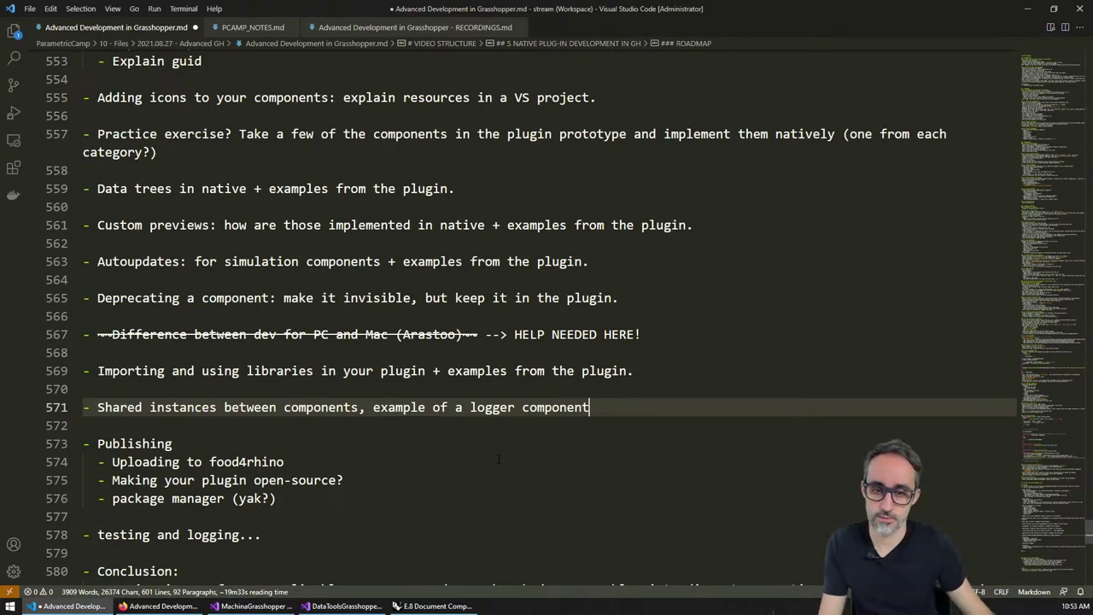
Insert 'static props,' before 'example' in the shared-instances bullet and end it with a period.
click(373, 407)
text(static pro)
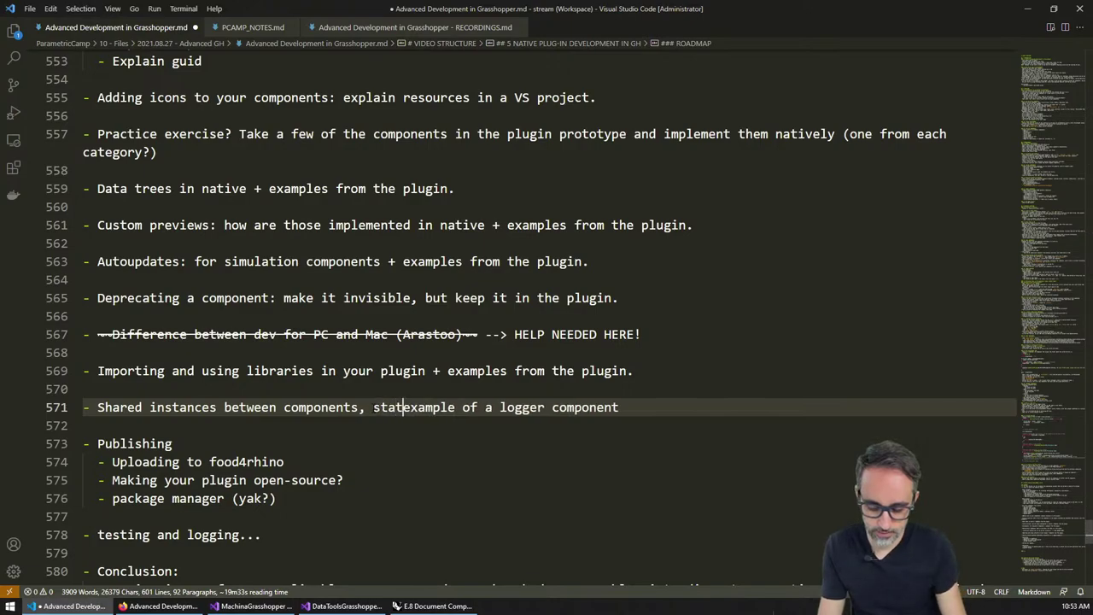
text(ps,)
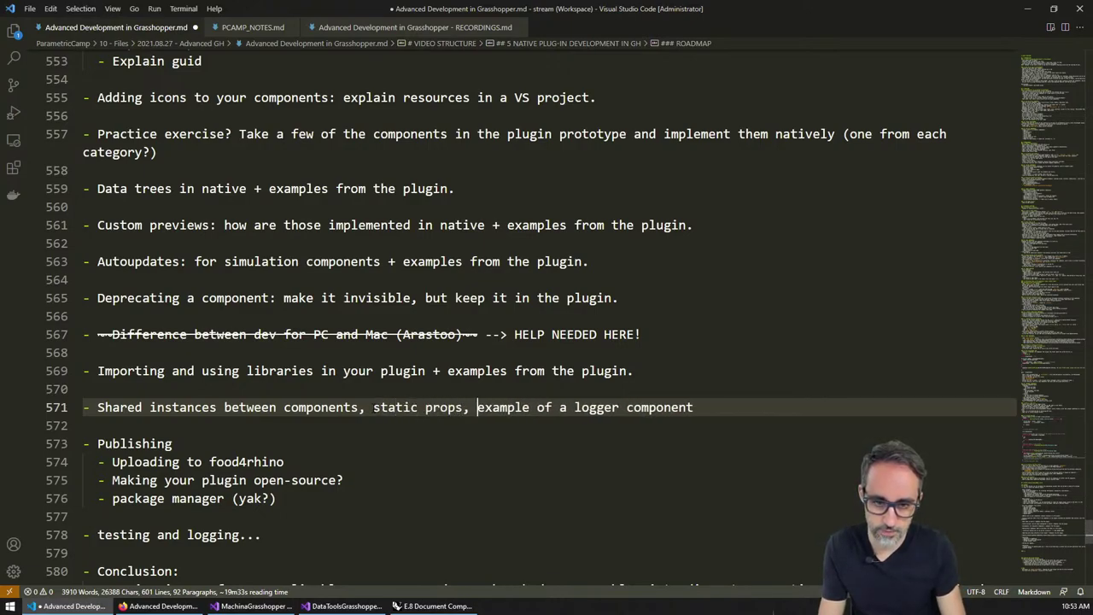
key(Down)
key(Left)
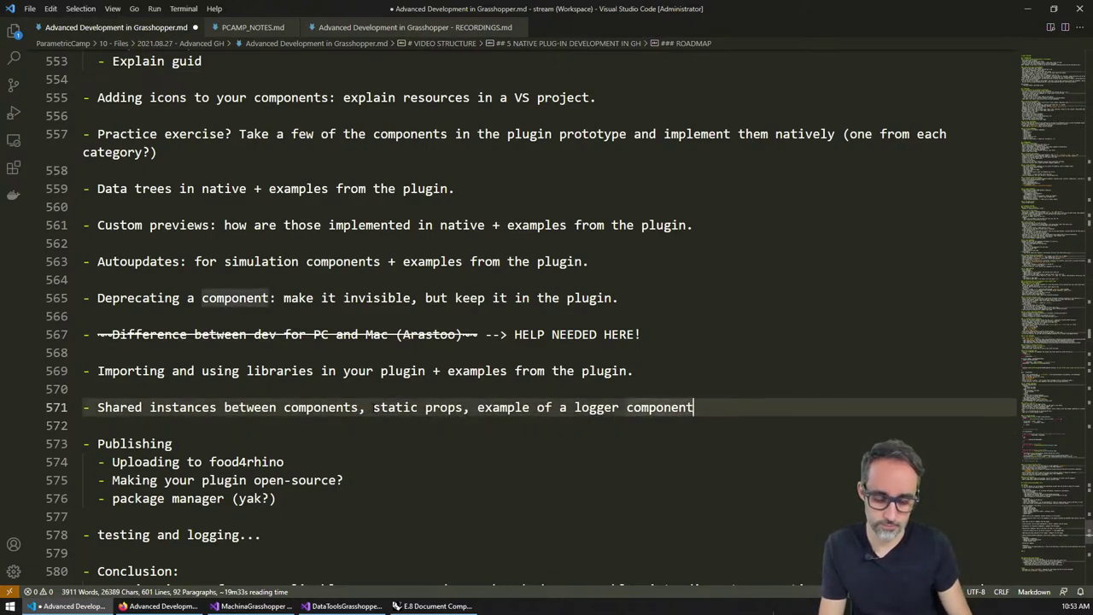
text(.)
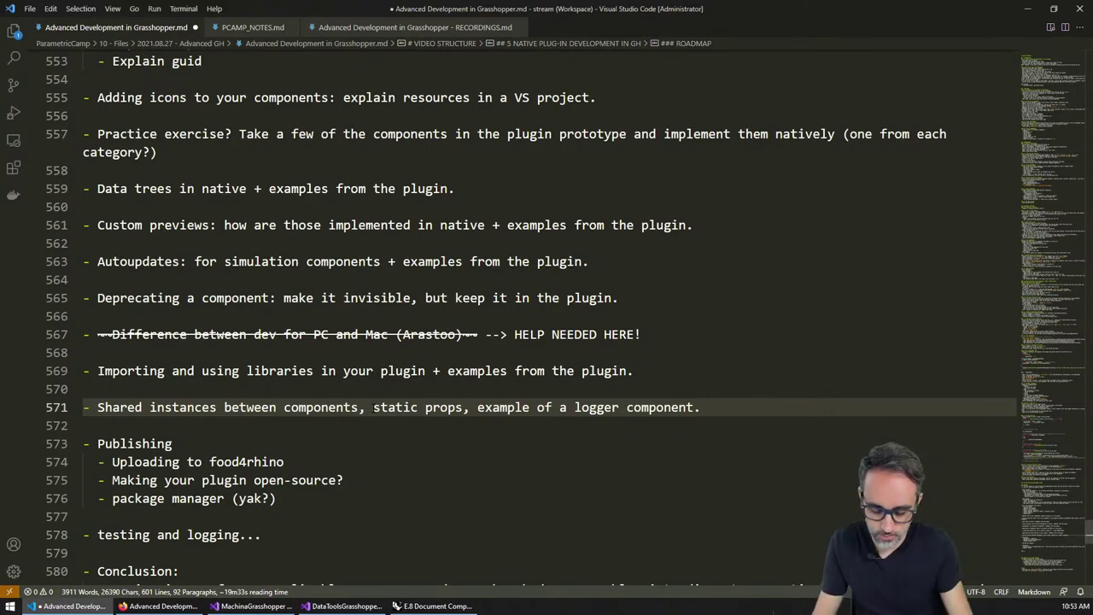
key(ctrl+shift+p)
Open the Markdown preview and dock it in a split to the right of the source.
text(prev)
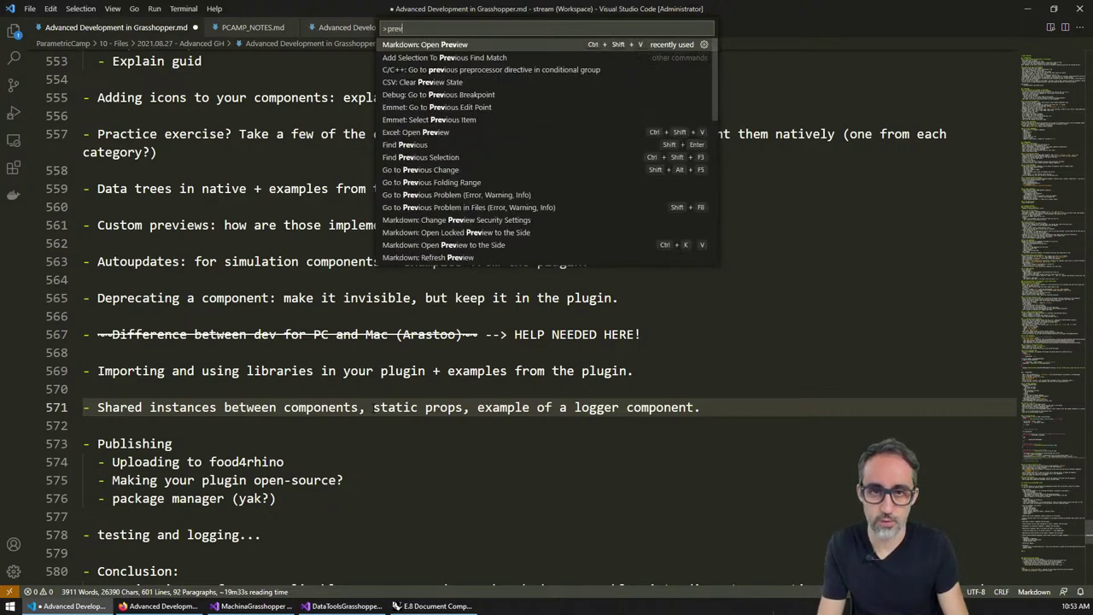
key(Return)
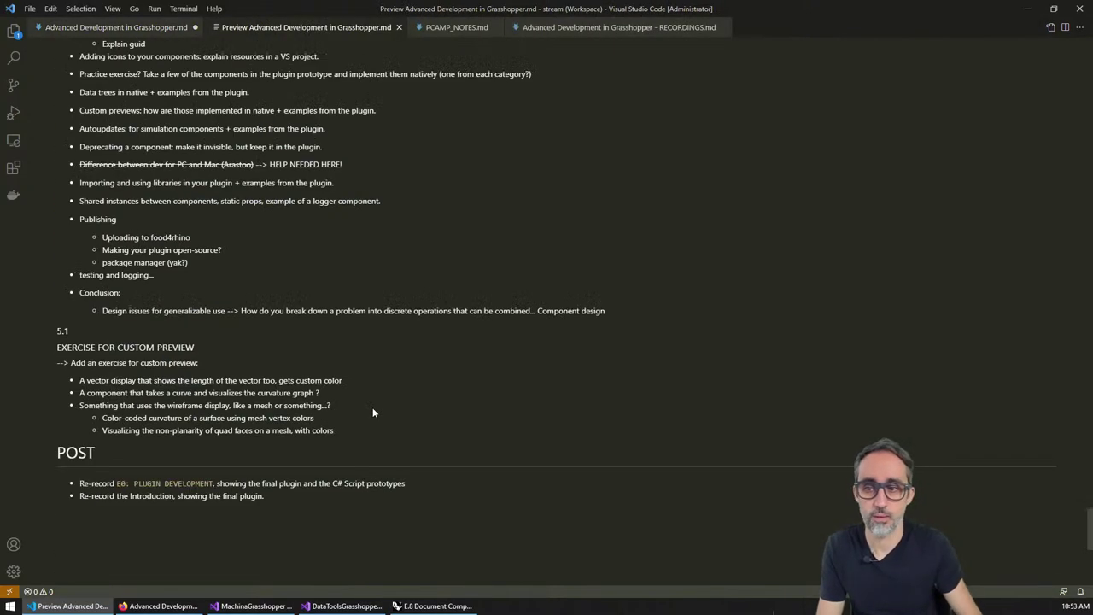
drag(282, 27, 1024, 214)
scroll(468, 302, down, 3)
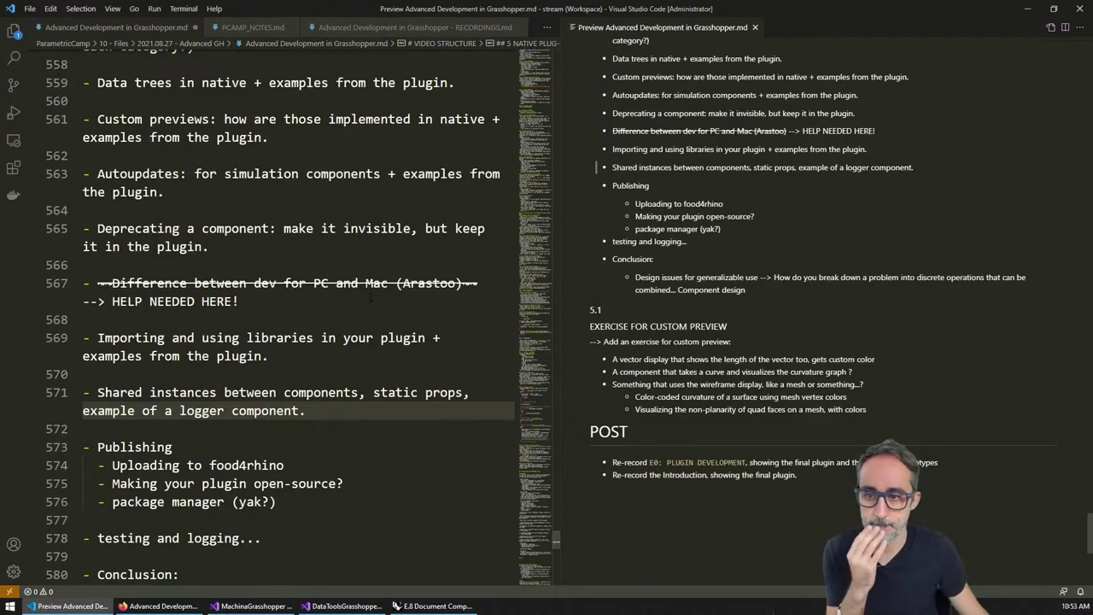
scroll(375, 325, down, 1)
Delete the testing and logging bullet from the outline.
click(384, 352)
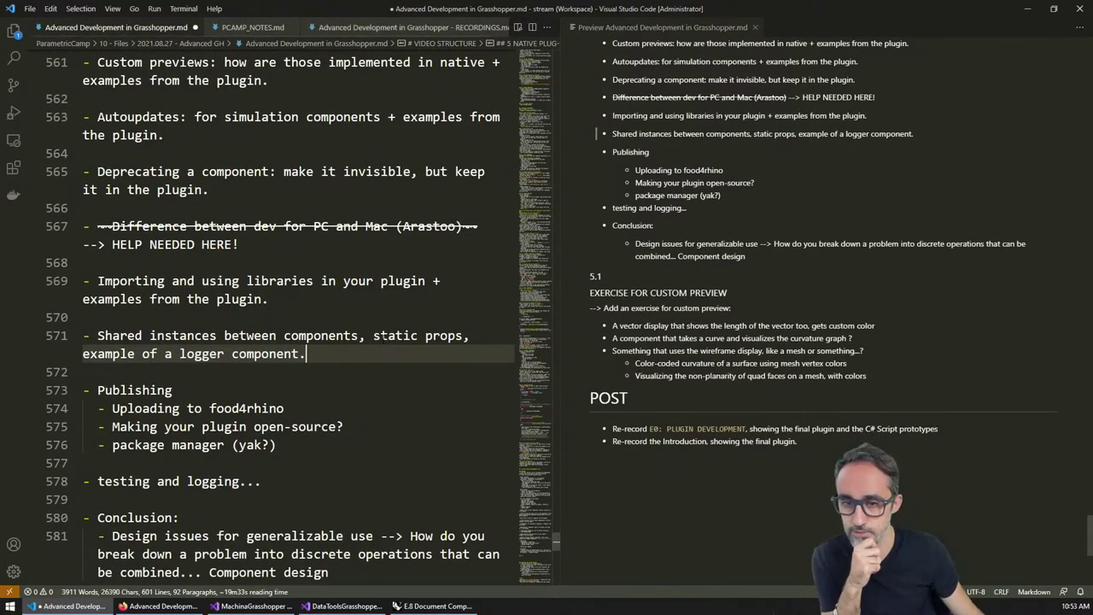
scroll(297, 442, down, 1)
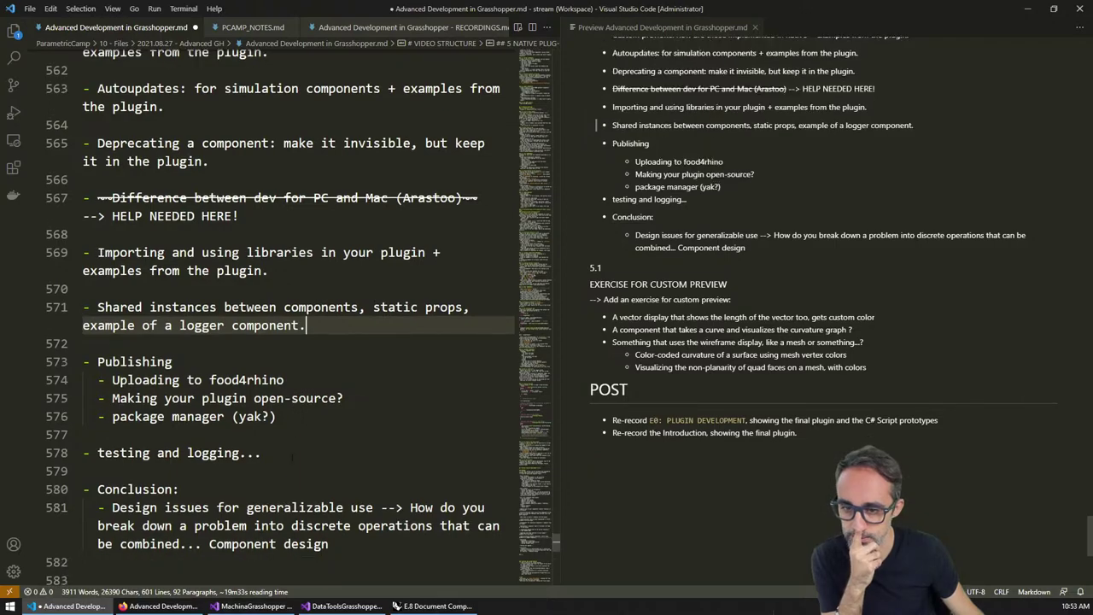
drag(261, 453, 180, 453)
click(363, 325)
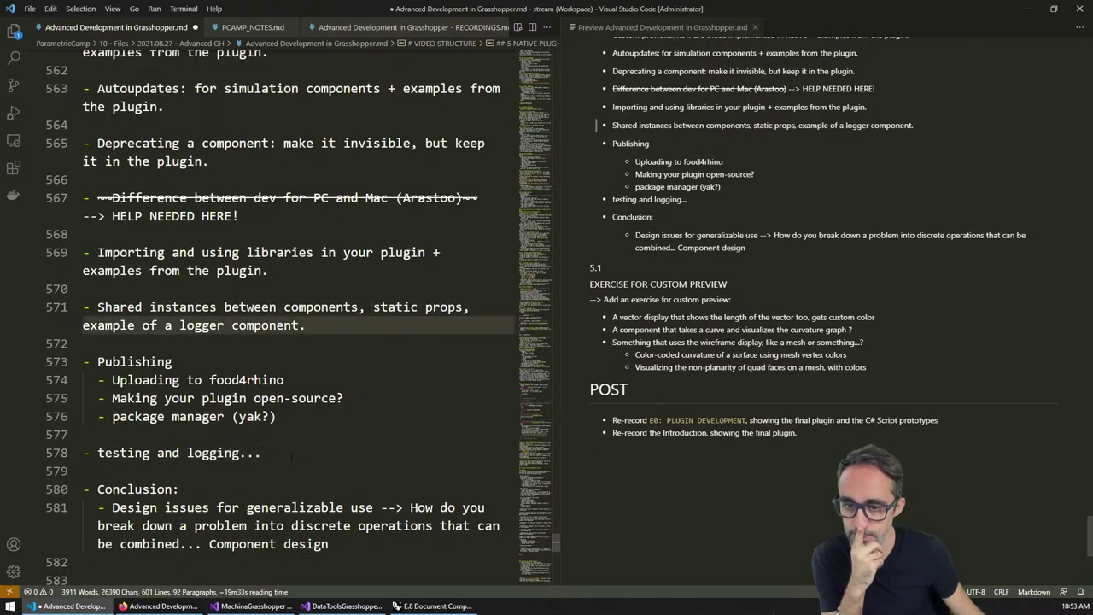
drag(291, 459, 66, 450)
key(BackSpace)
key(BackSpace)
key(BackSpace)
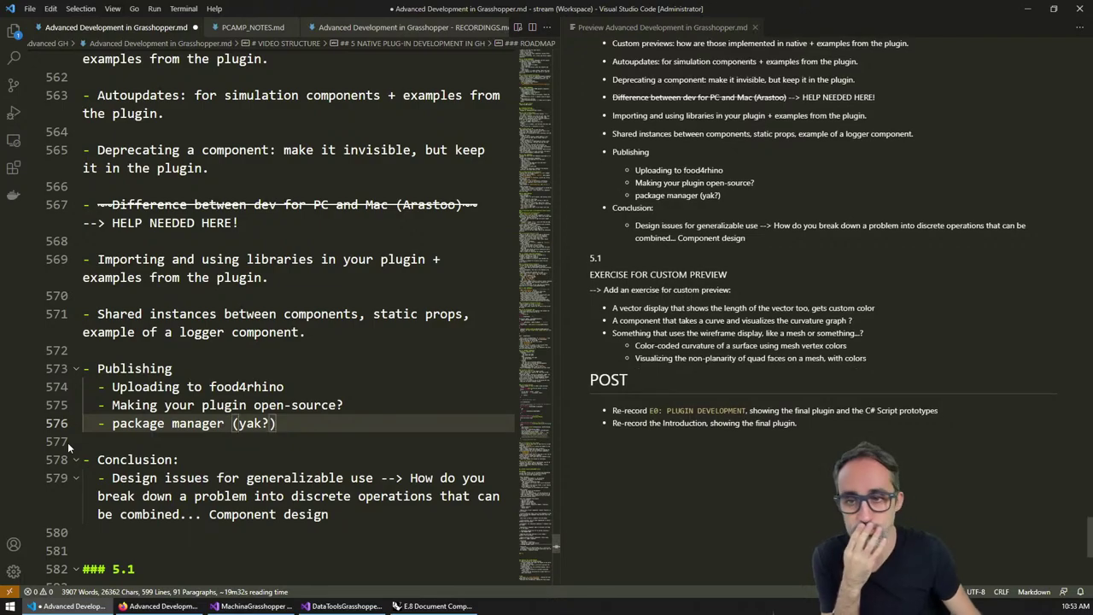
Insert blank lines after the shared-instances bullet.
click(113, 345)
key(Return)
key(Return)
key(Up)
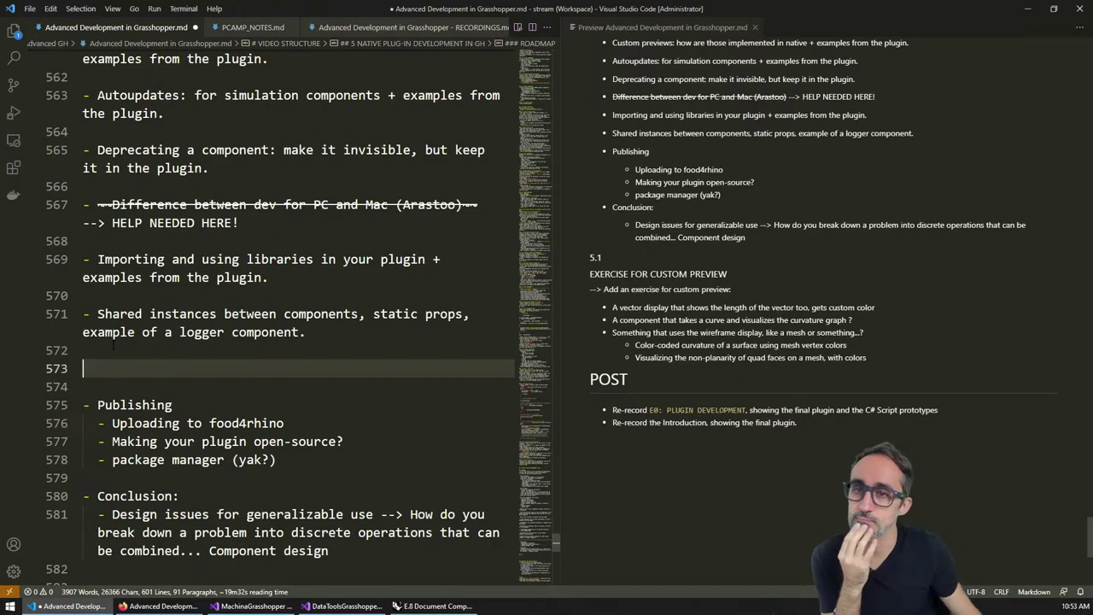
scroll(113, 345, up, 10)
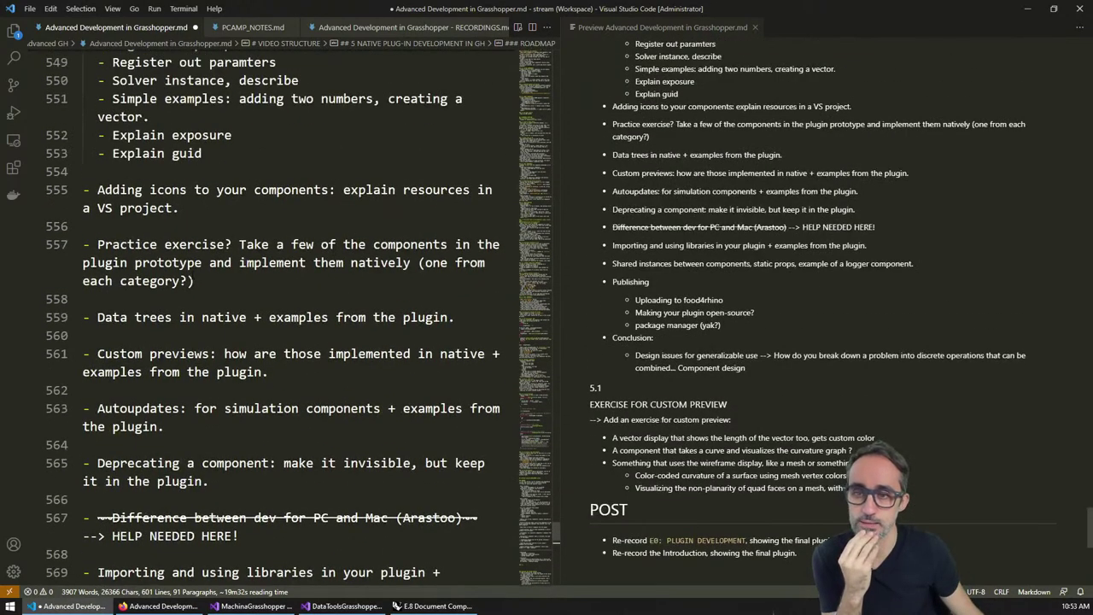
scroll(201, 260, up, 3)
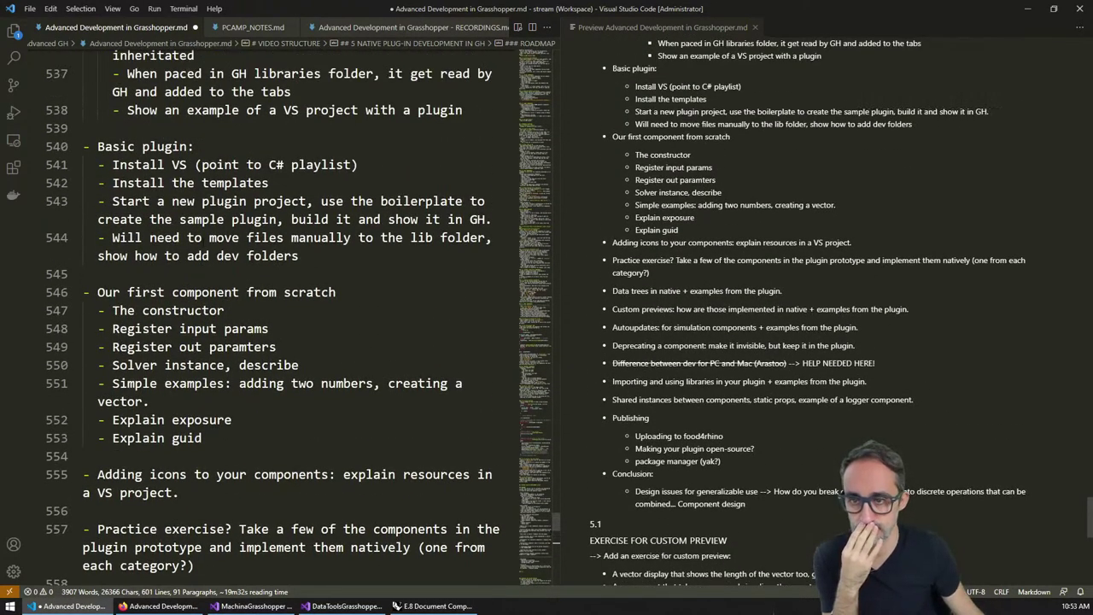
click(332, 260)
scroll(325, 256, down, 8)
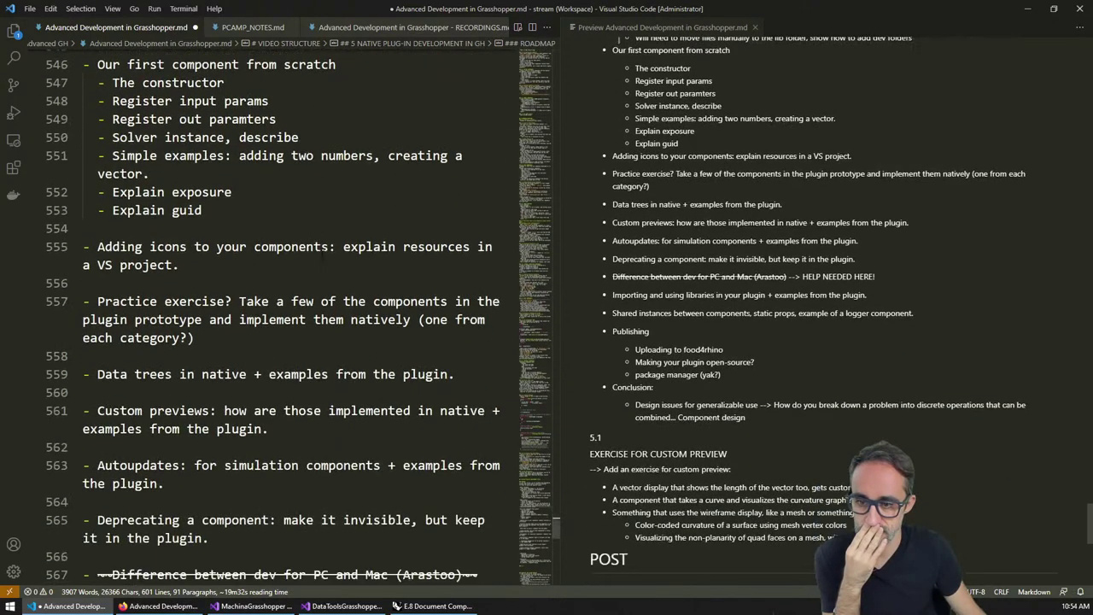
click(247, 427)
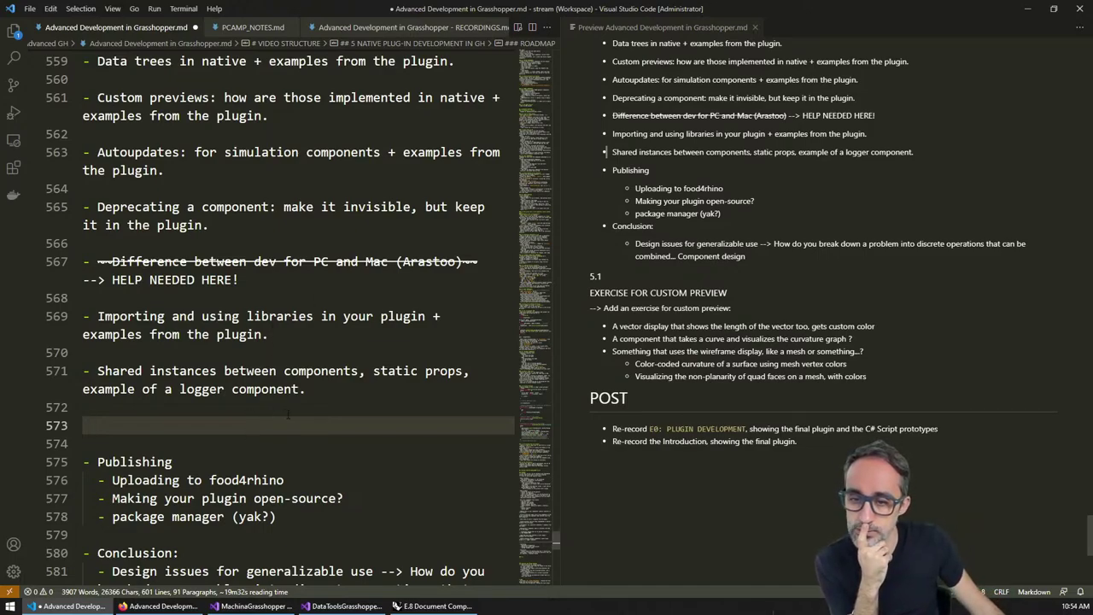
Write a '- Testing and debugging: breakpoints' bullet above the shared-instances bullet, then cut it.
key(Up)
key(Up)
key(Up)
key(Up)
key(Return)
key(Return)
key(Up)
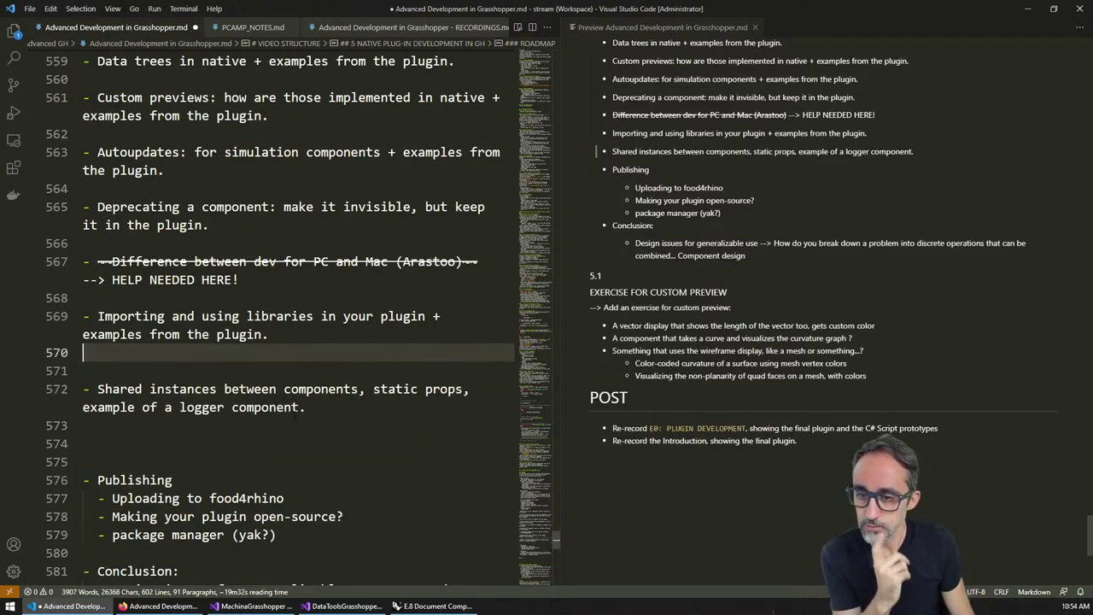
text(- Tes)
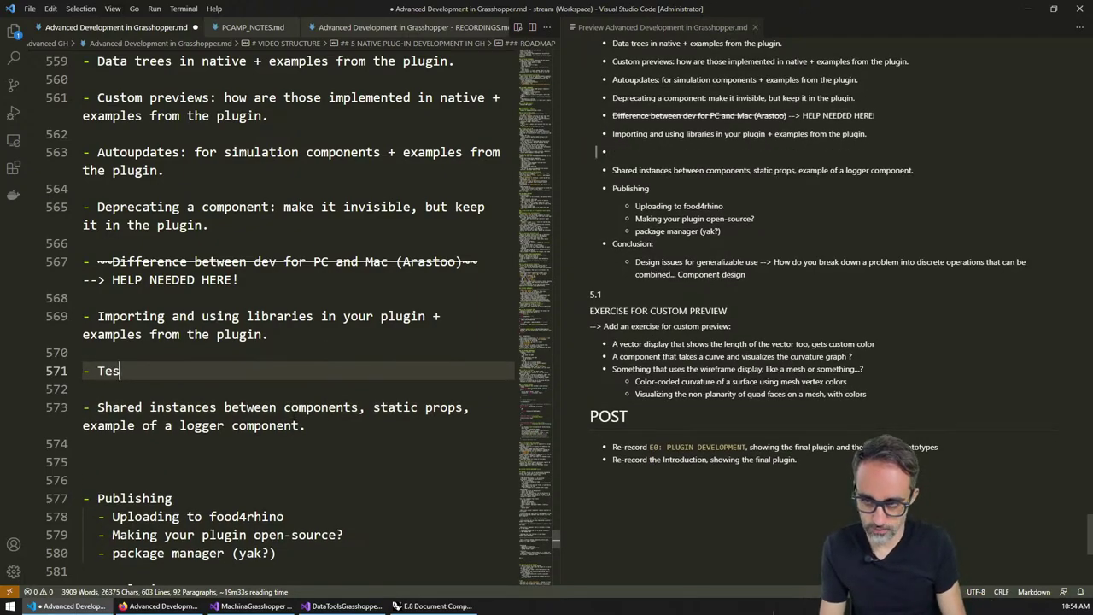
text(ting and debugg)
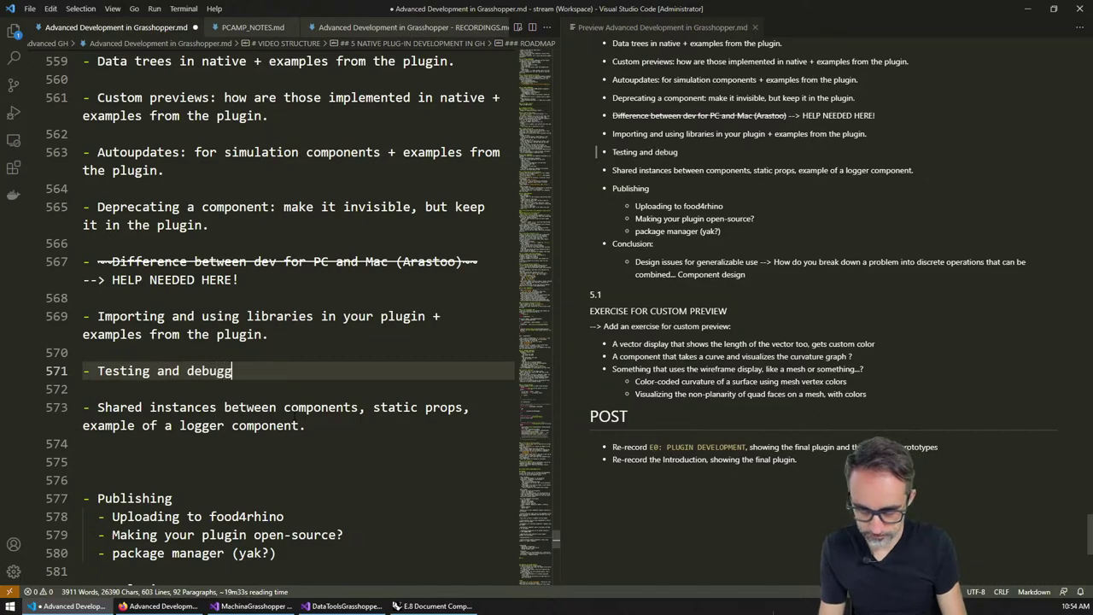
text(ing: breakpoints)
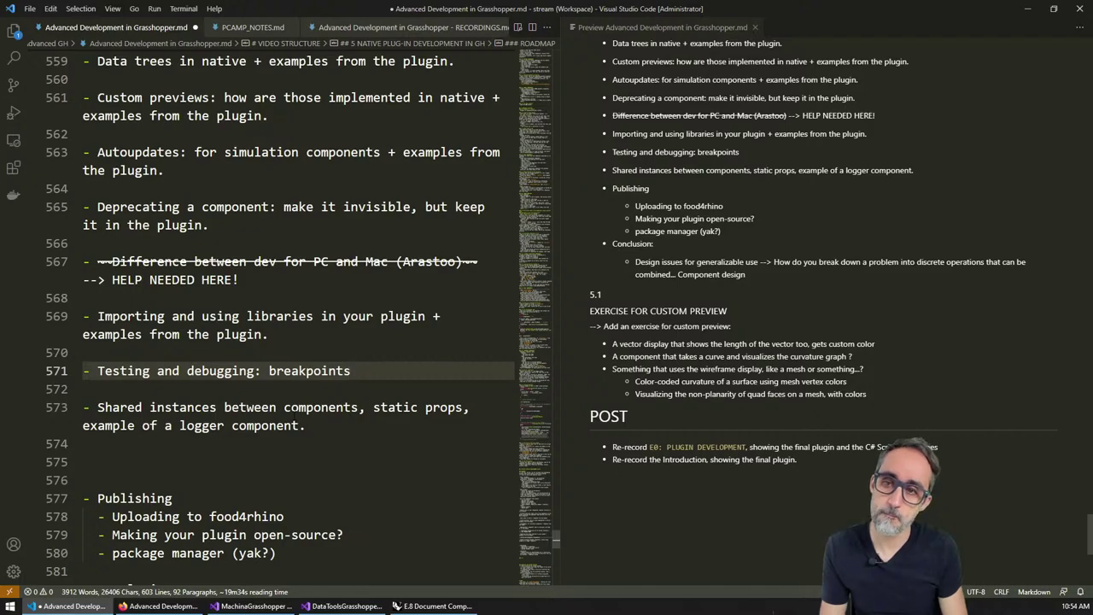
key(shift+Up)
key(ctrl+c)
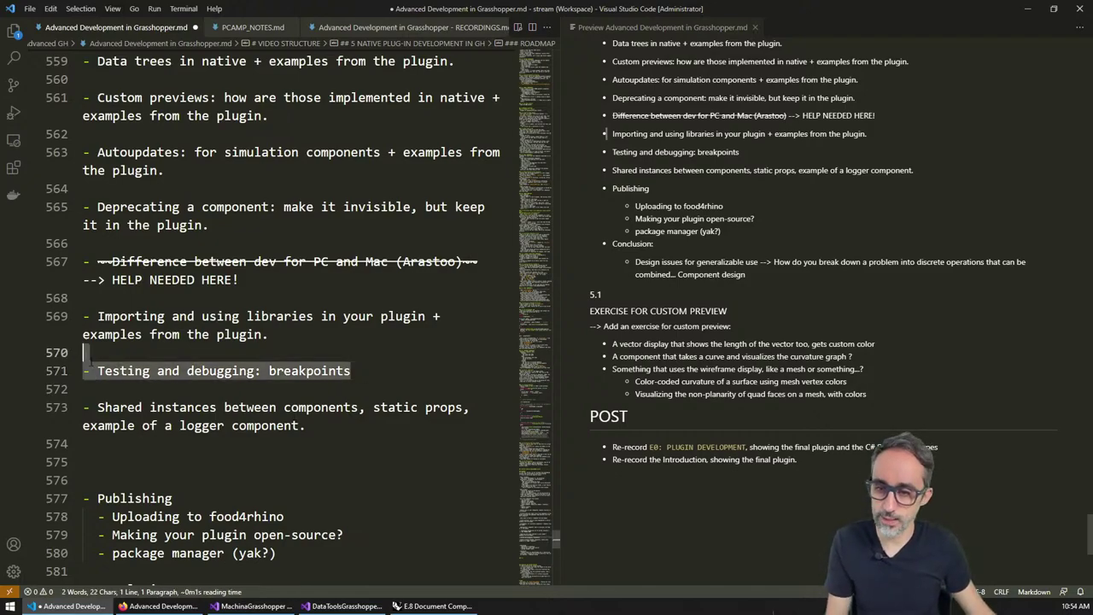
key(ctrl+shift+k)
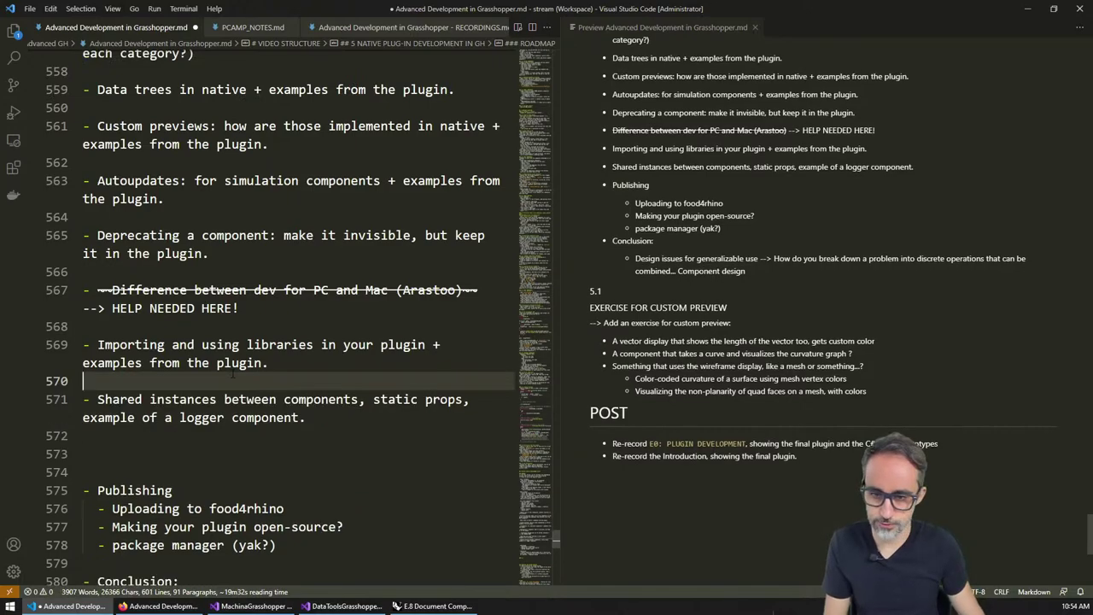
Paste the testing and debugging bullet just above Publishing and remove the leftover blank line.
scroll(229, 377, up, 5)
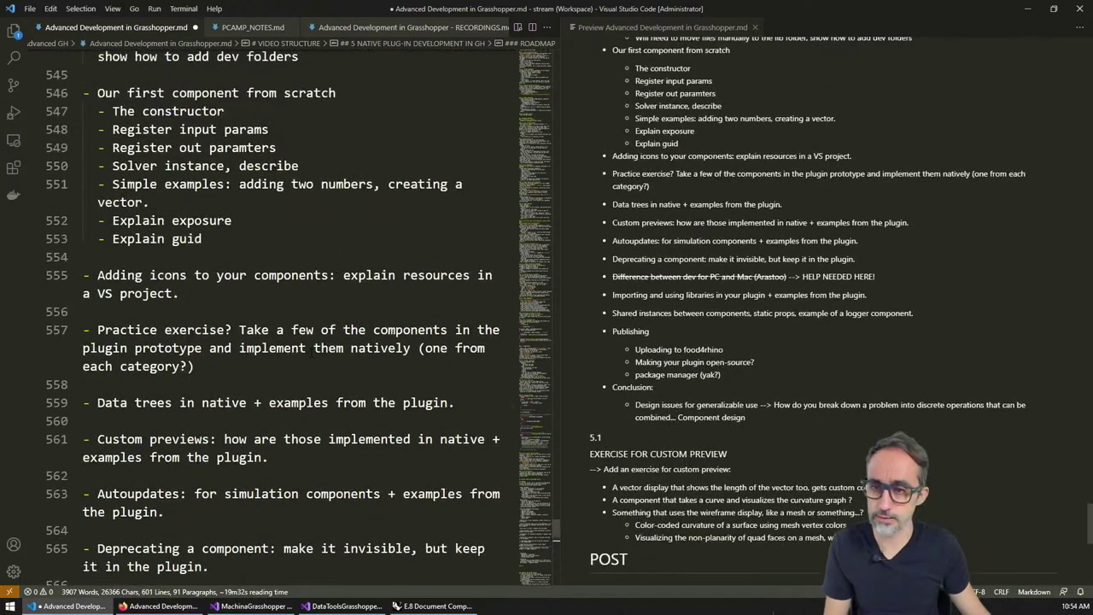
scroll(310, 357, up, 5)
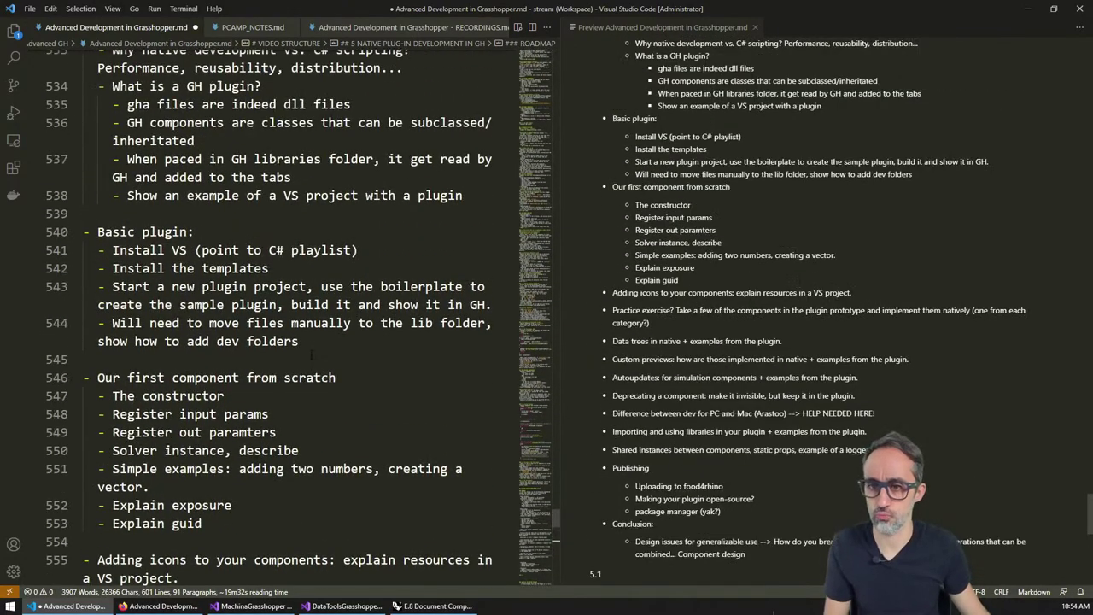
scroll(312, 353, down, 5)
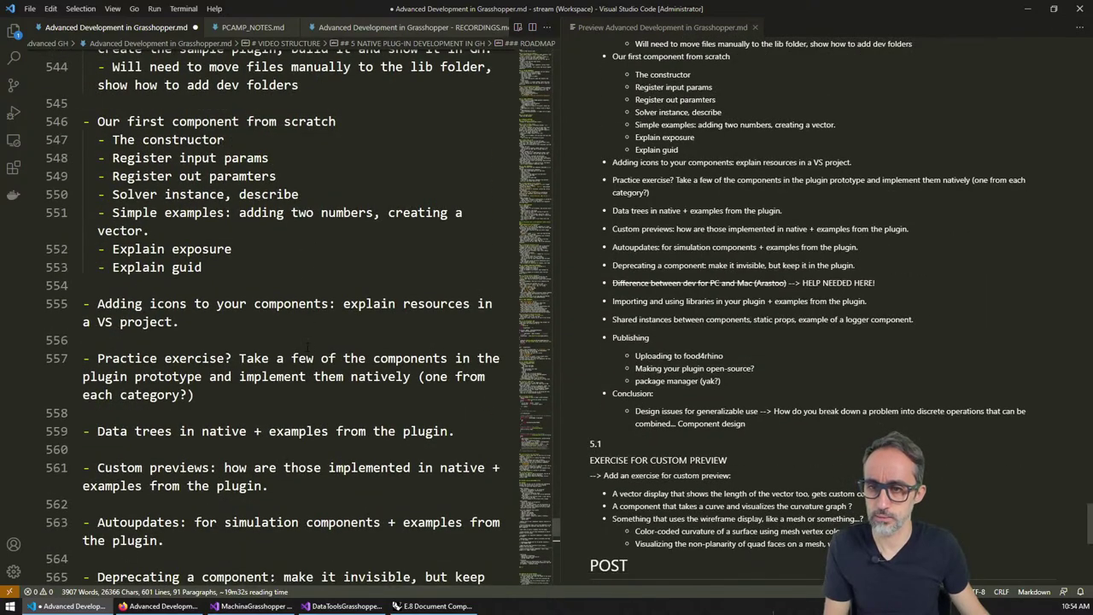
scroll(301, 322, up, 2)
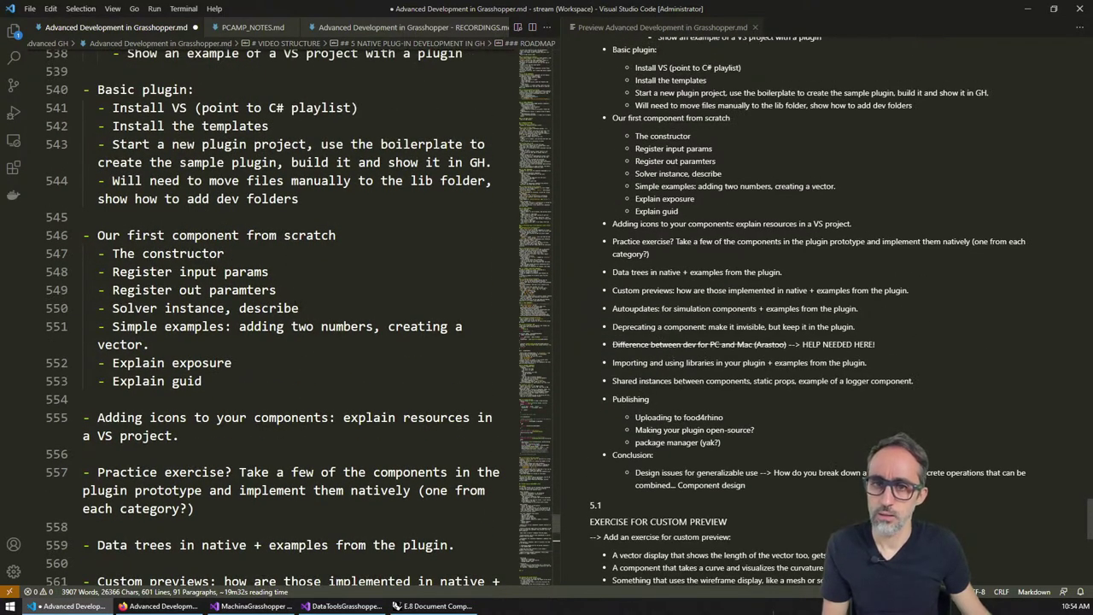
mouse_move(49, 181)
mouse_down()
mouse_move(50, 107)
mouse_move(50, 182)
mouse_up()
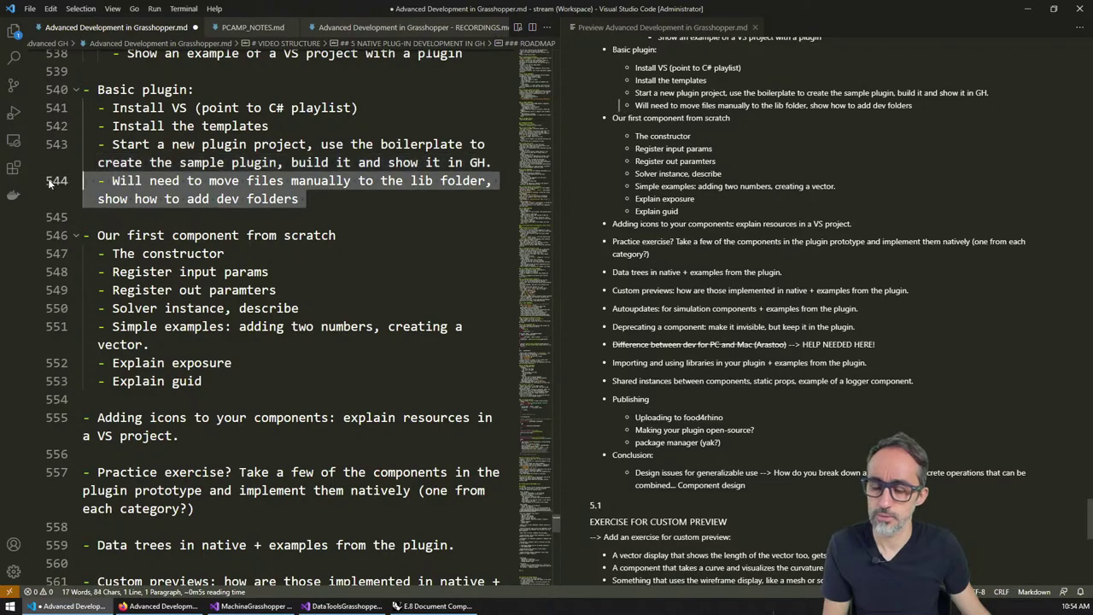
click(266, 398)
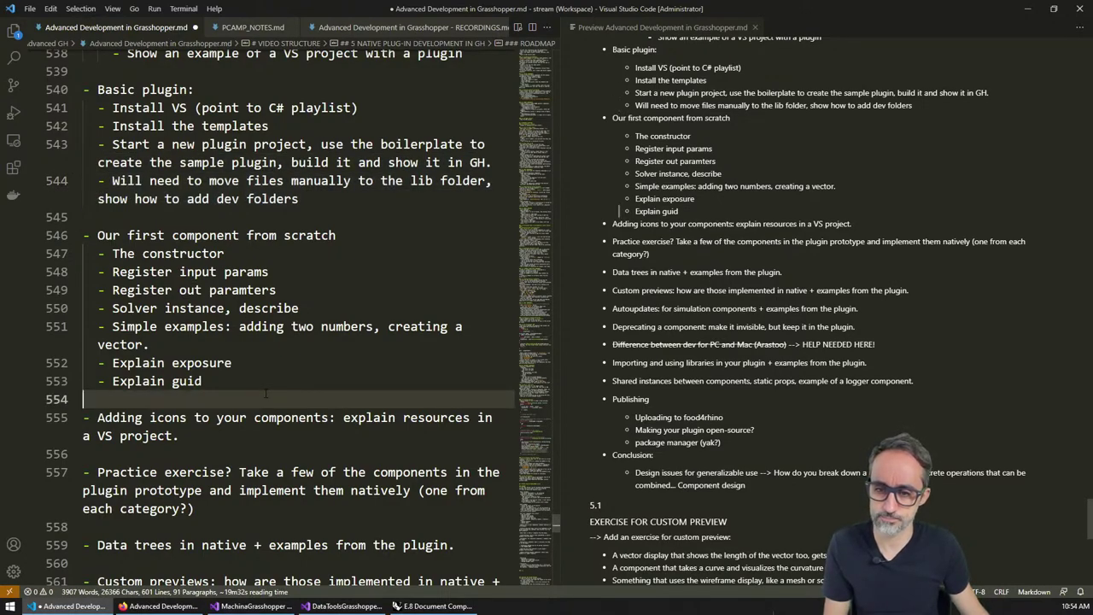
scroll(265, 394, down, 7)
click(201, 425)
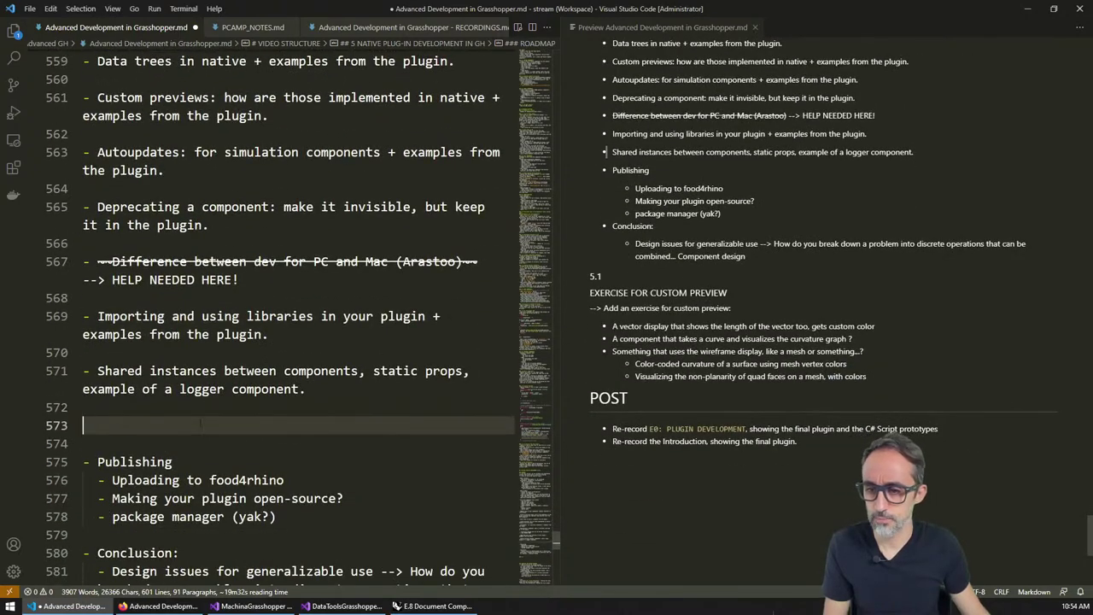
key(ctrl+v)
key(Delete)
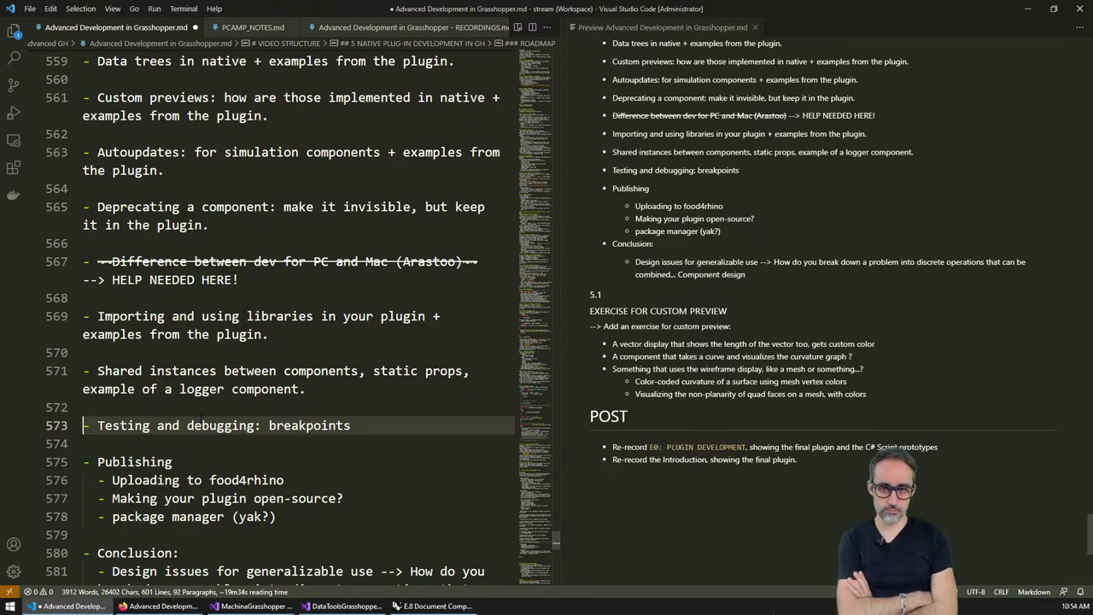
Extend the testing bullet with 'state of a component' and 'performance of a component', saving midway.
click(406, 425)
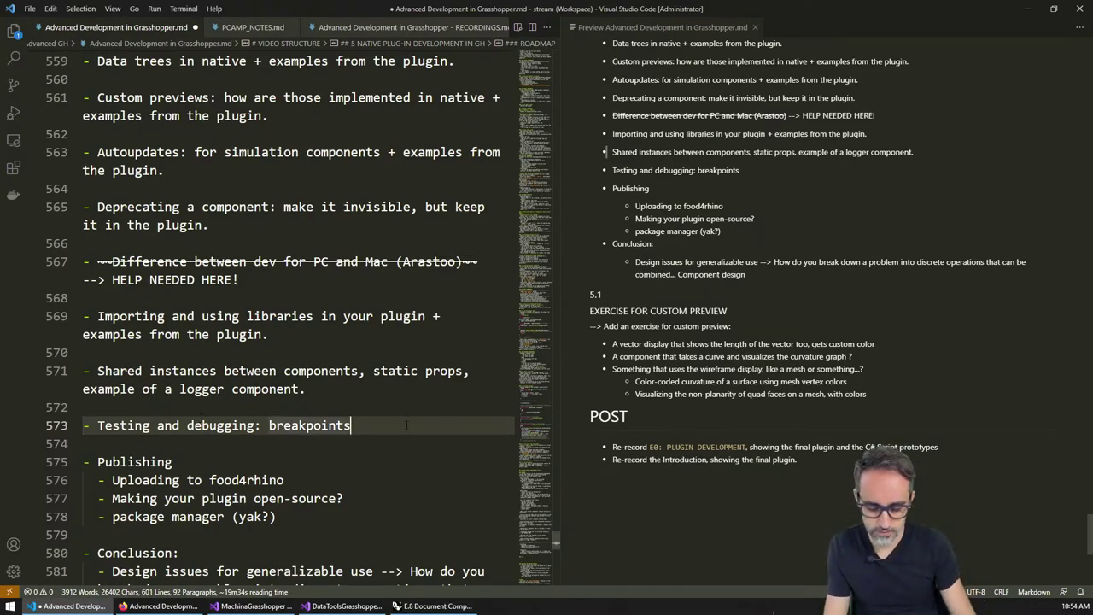
text(, state of t)
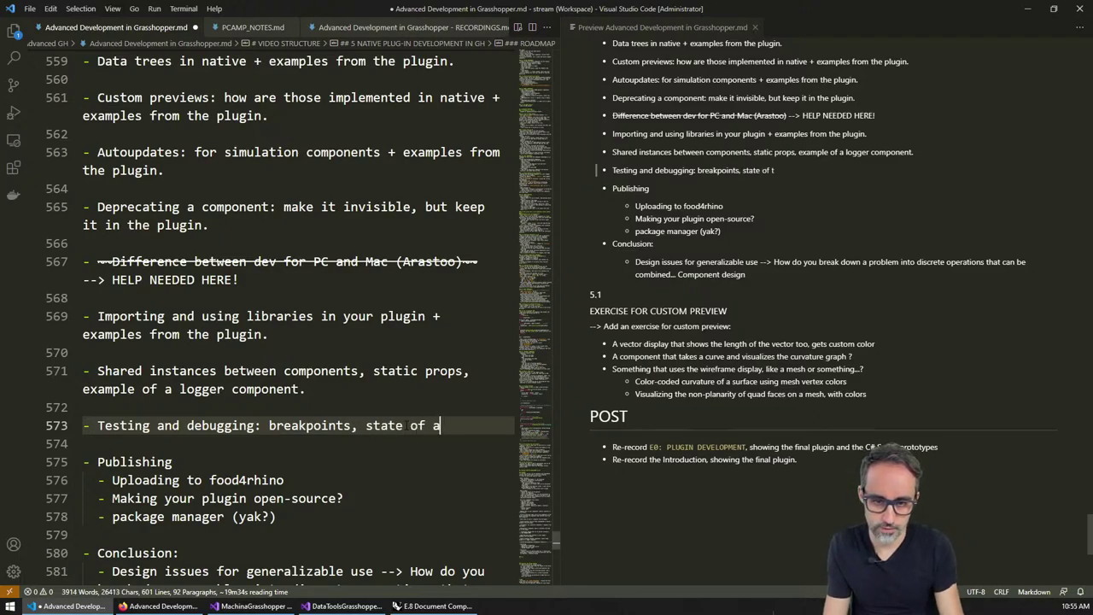
text( component.)
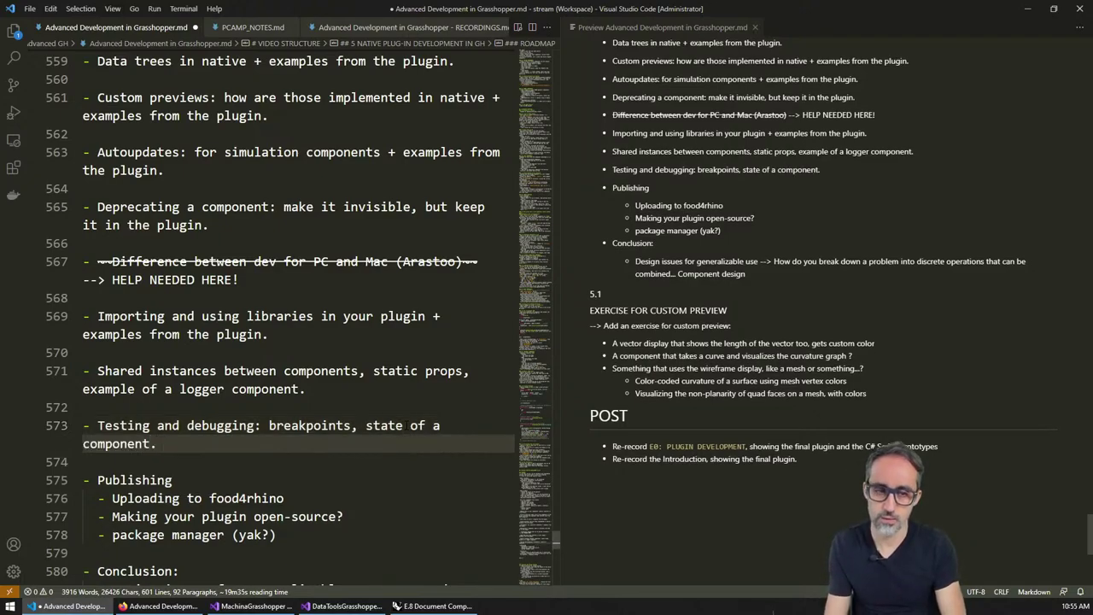
key(ctrl+s)
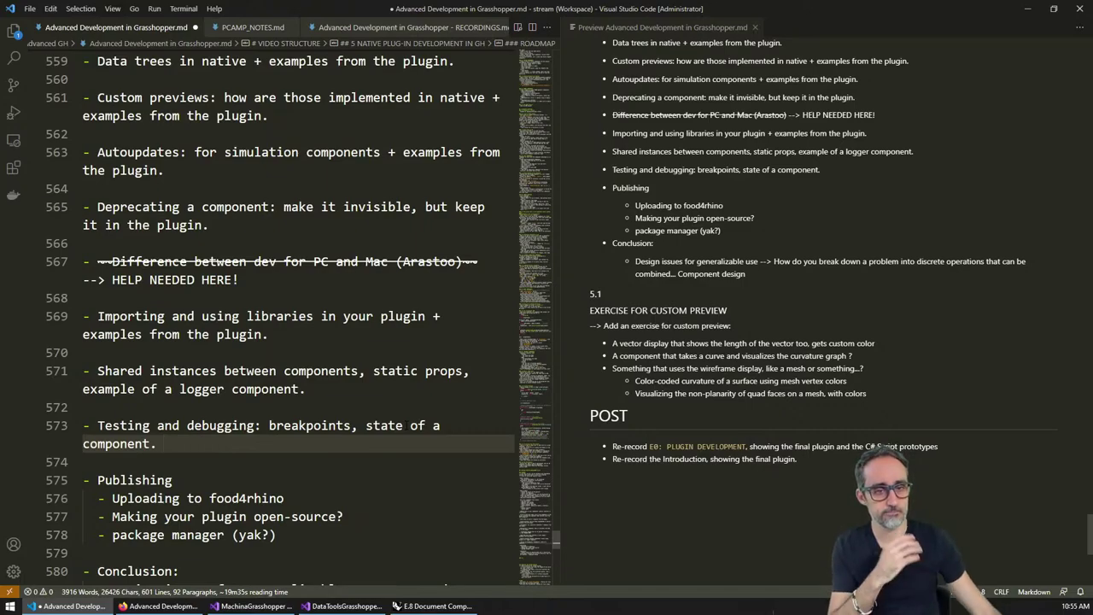
key(alt+Tab)
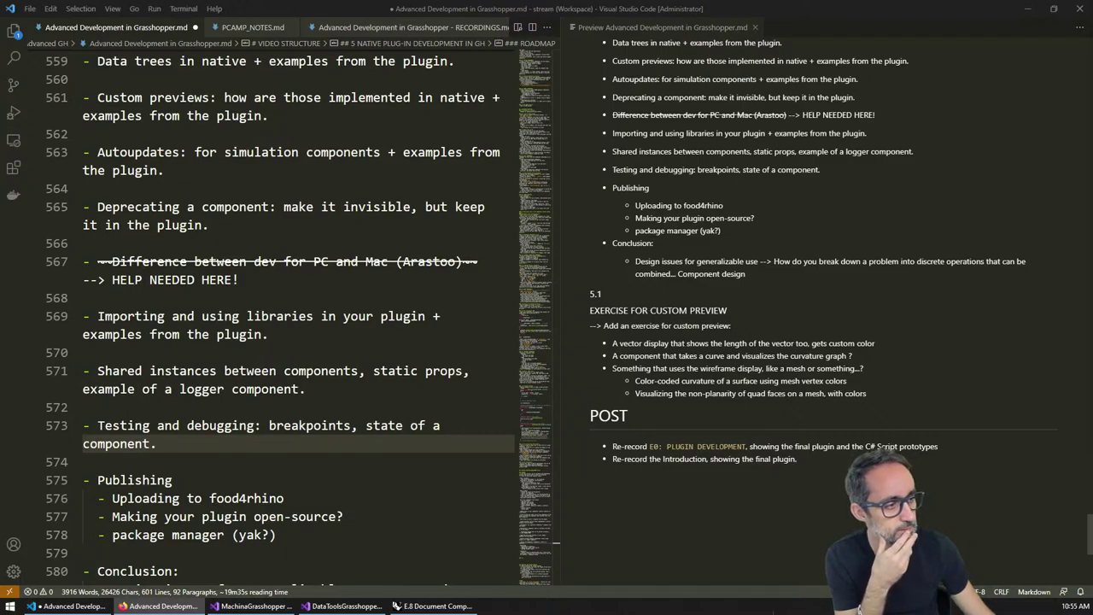
click(351, 441)
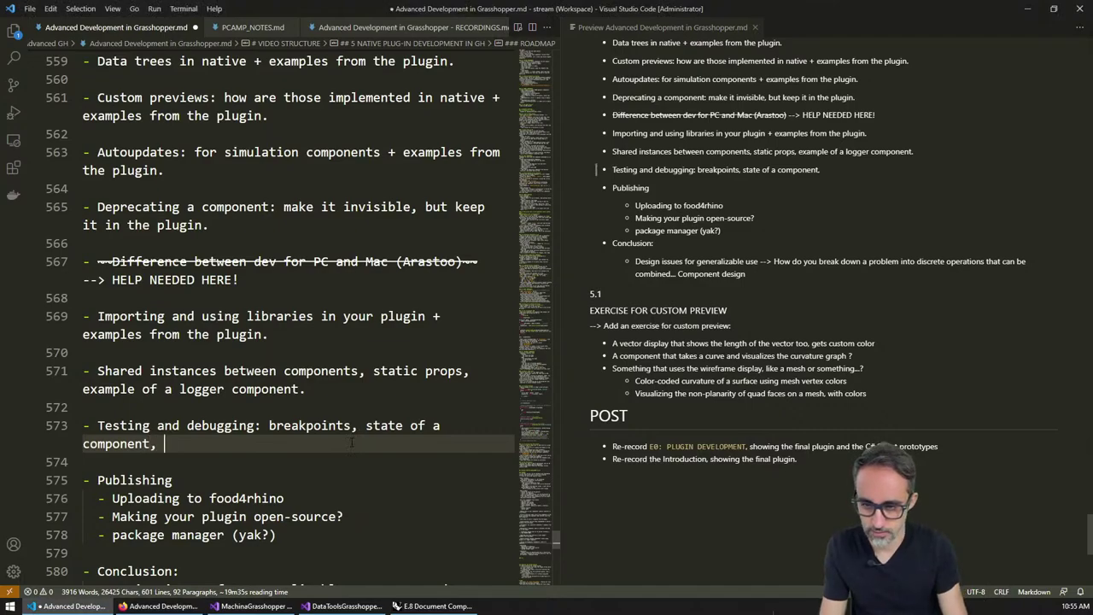
text(perror)
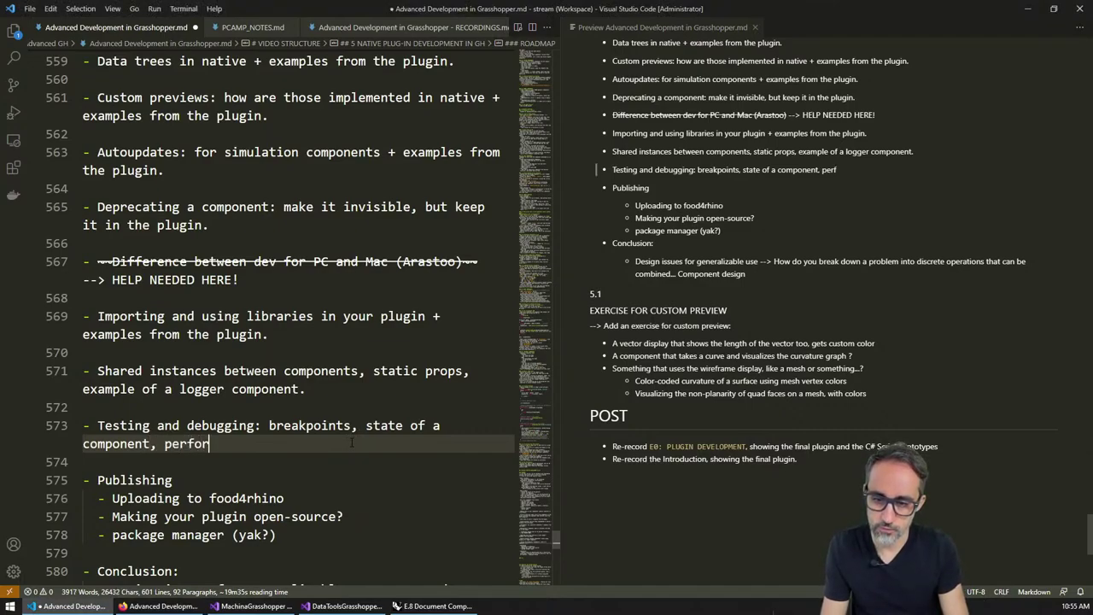
text(mance of a component.)
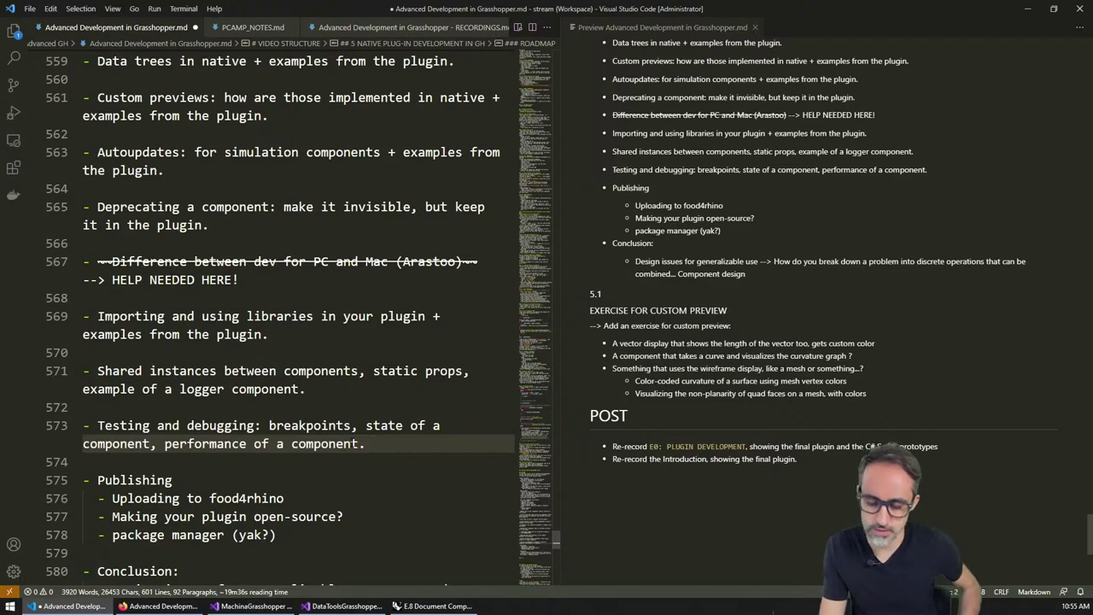
Add a '- Error handling + examples from plugin' bullet and move it below Custom previews.
key(Return)
key(Return)
text(- Error )
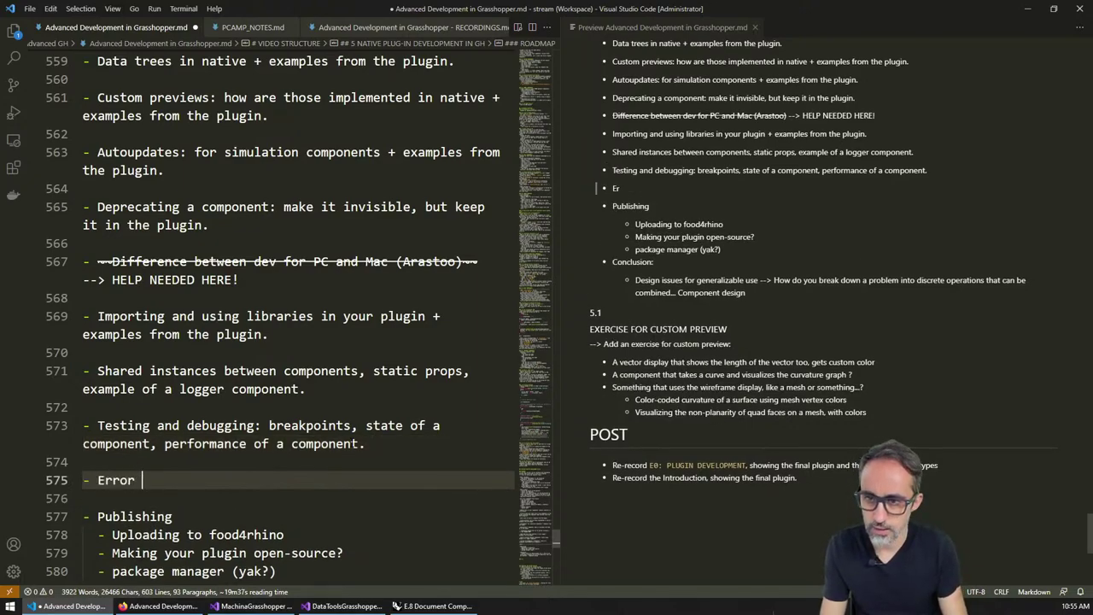
text(han)
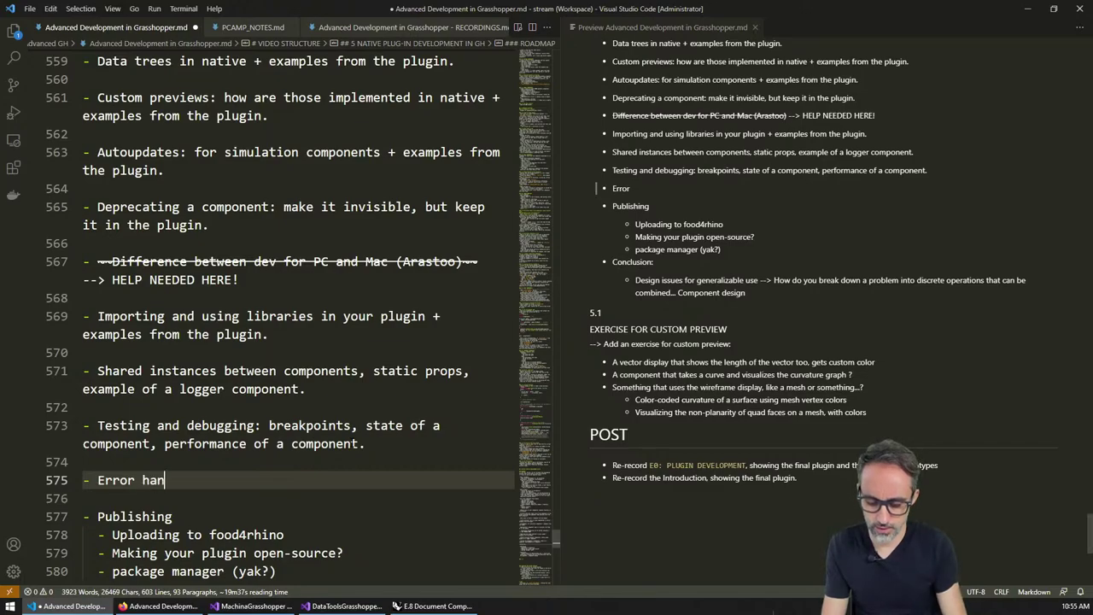
text(dling + )
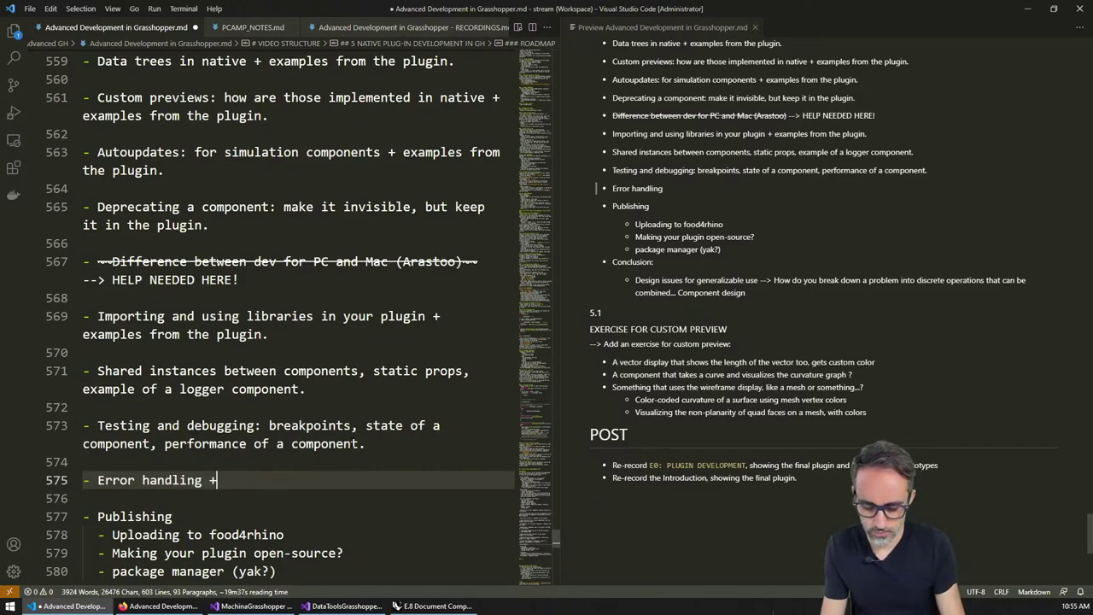
text(example)
key(ctrl+Left)
key(End)
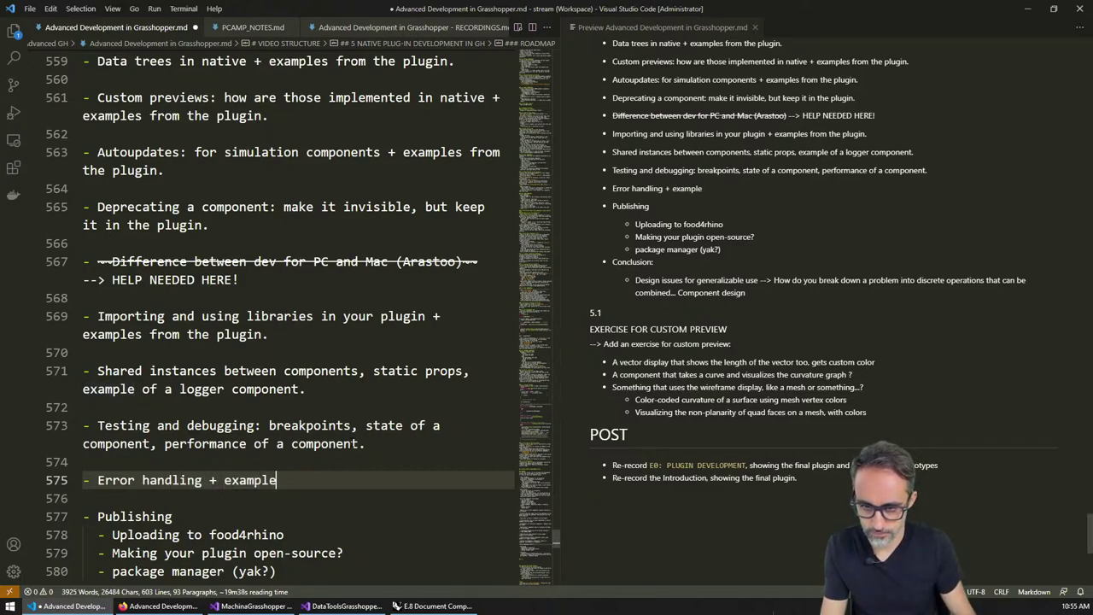
text(s from plui)
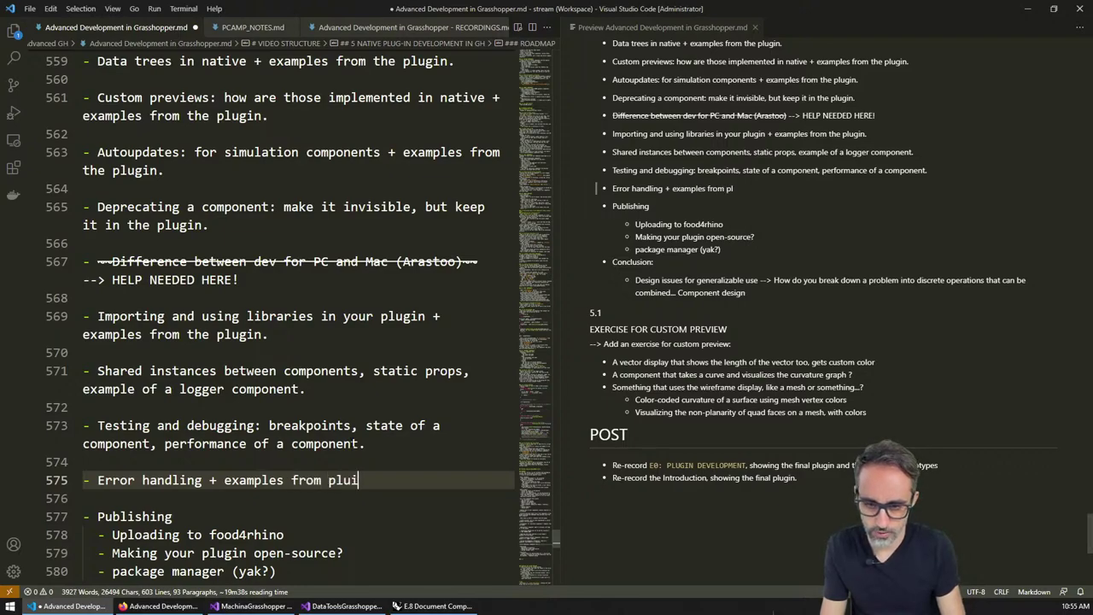
text(in)
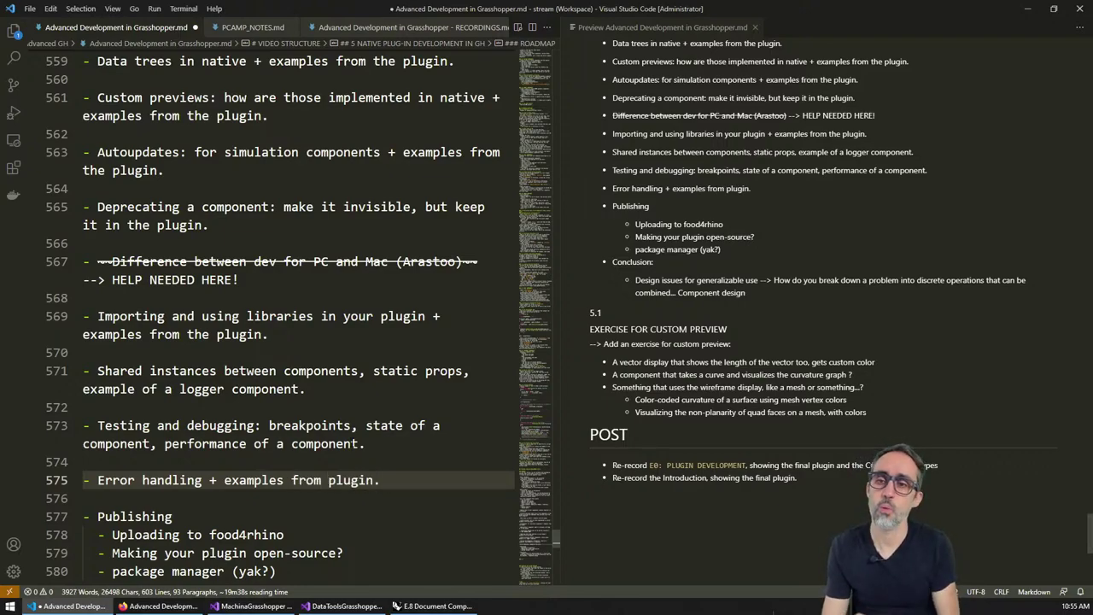
key(alt+Up)
key(alt+Up)
key(alt+Up)
key(alt+Up)
key(alt+Up)
key(alt+Up)
key(alt+Up)
key(alt+Up)
key(alt+Up)
key(alt+Up)
key(alt+Up)
key(alt+Up)
key(alt+Up)
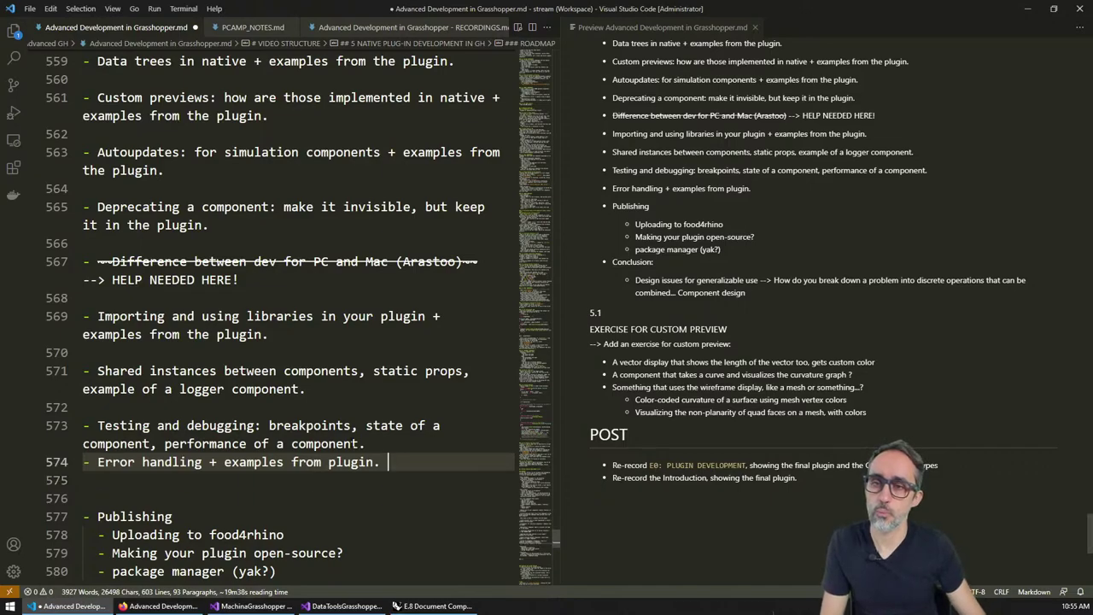
scroll(341, 442, up, 4)
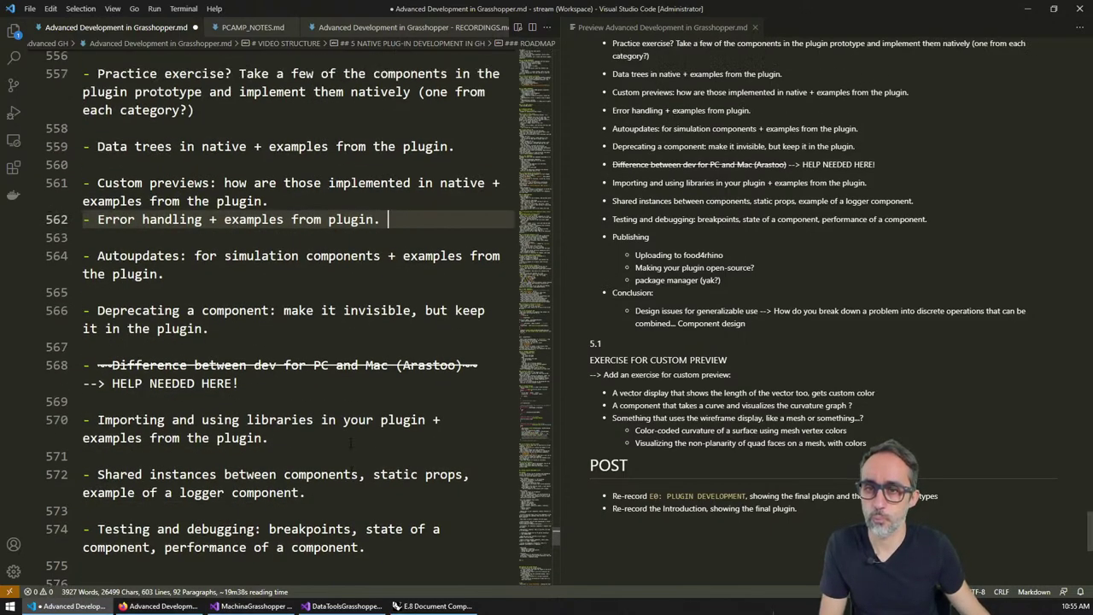
key(alt+Down)
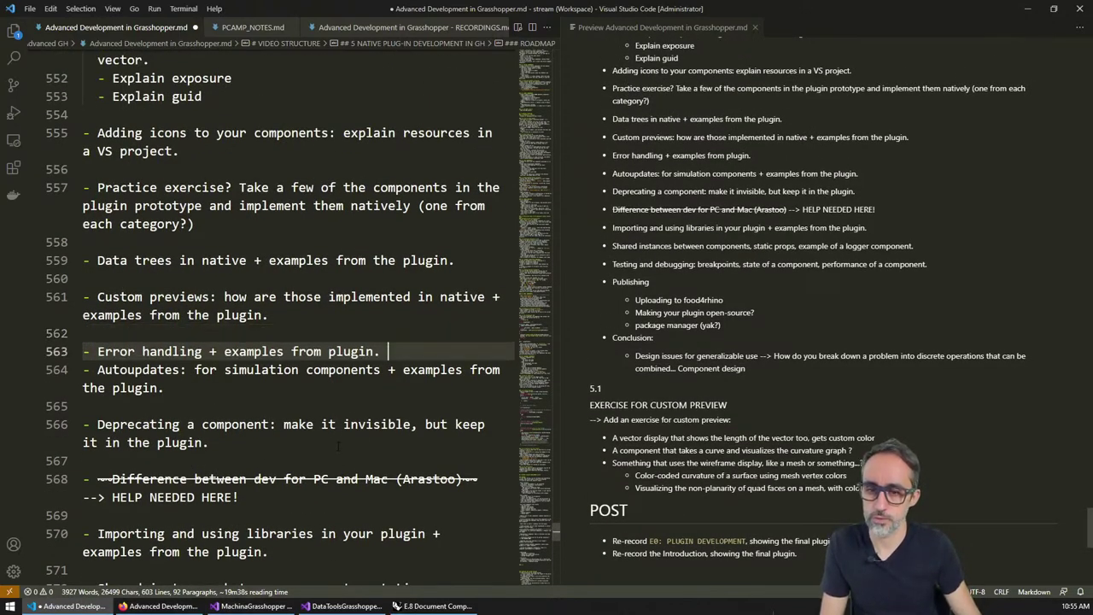
key(Return)
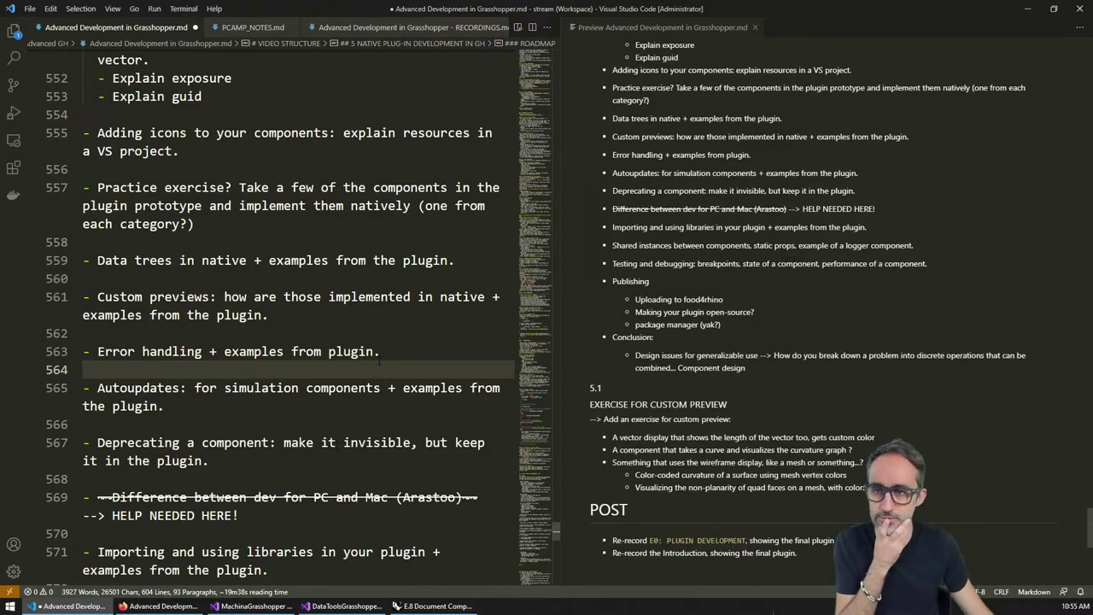
Switch to the E.8 Document Components definition and survey its Vector and Utility component groups.
click(435, 605)
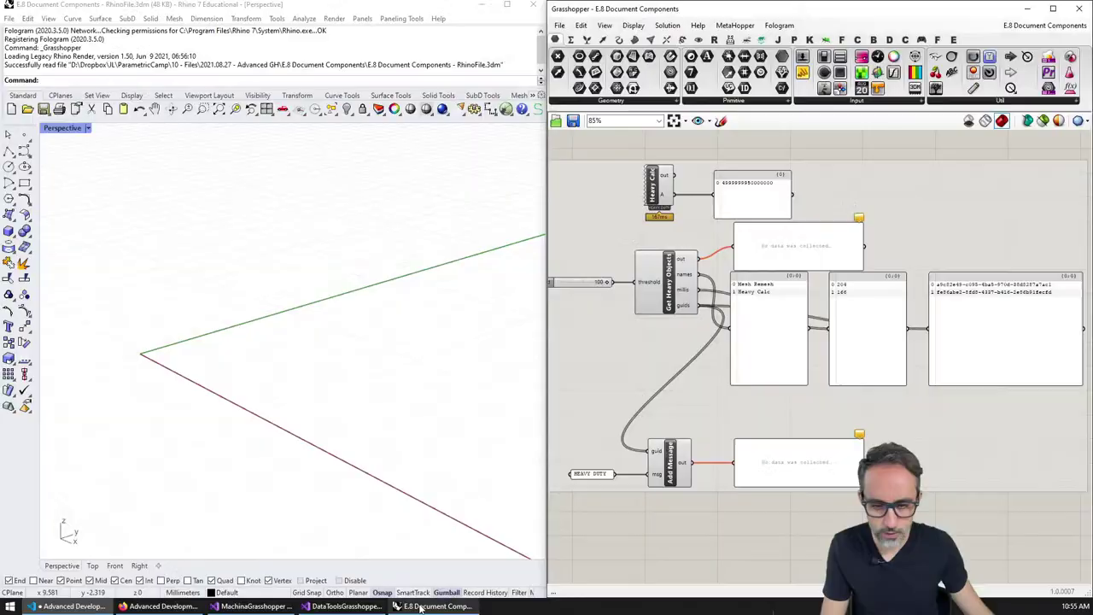
scroll(816, 245, down, 10)
right_drag(794, 478, 761, 360)
right_drag(751, 213, 752, 365)
right_drag(751, 247, 747, 338)
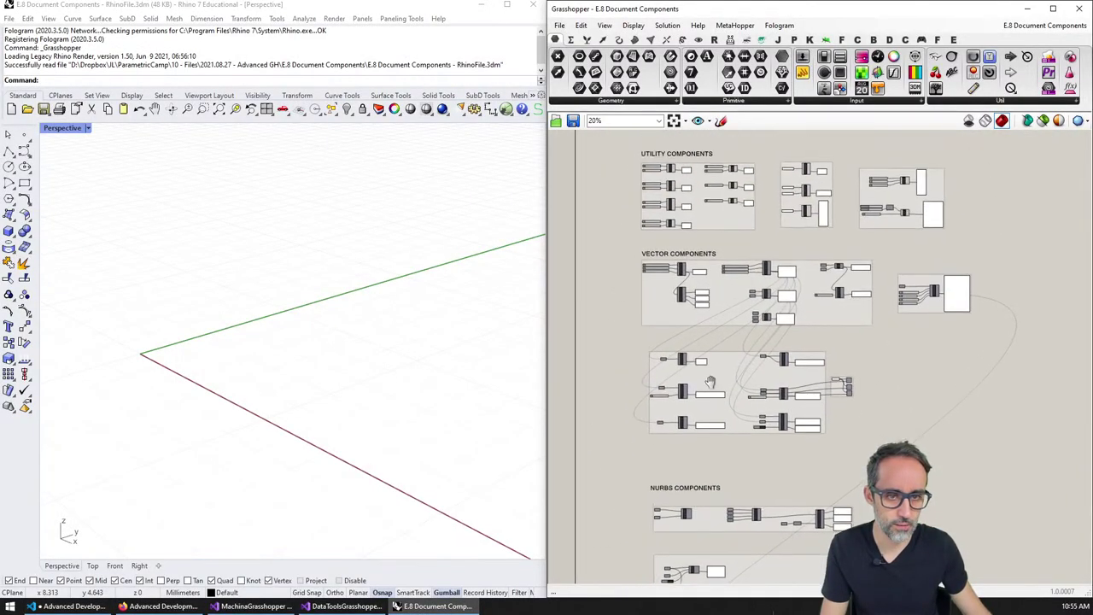
Bring the Advanced Development in Grasshopper YouTube playlist back to the front.
scroll(745, 335, up, 1)
scroll(744, 335, up, 4)
scroll(760, 273, down, 1)
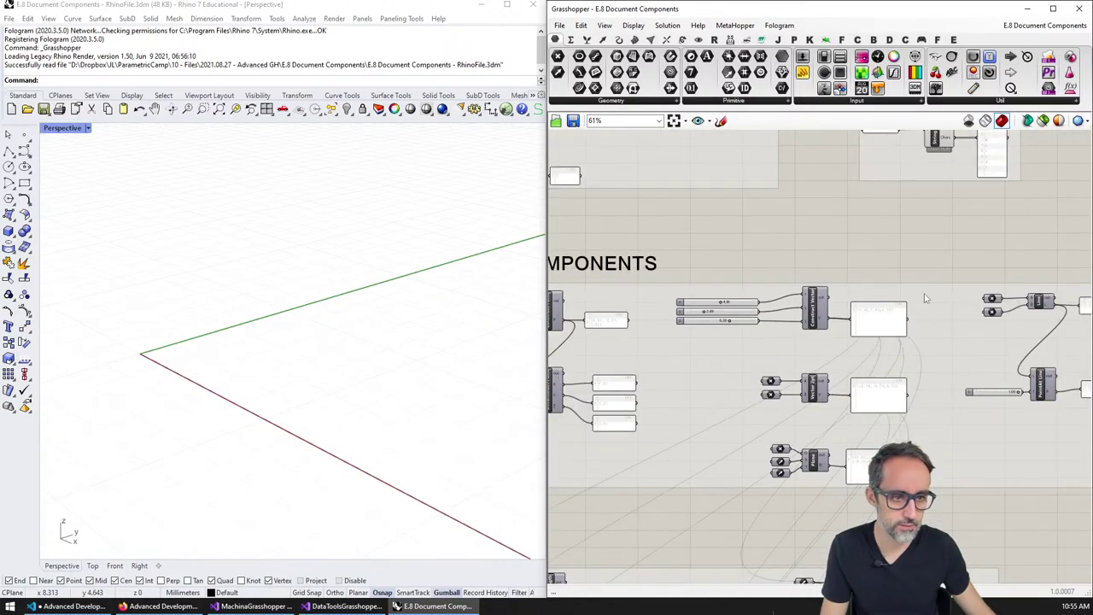
scroll(799, 284, up, 2)
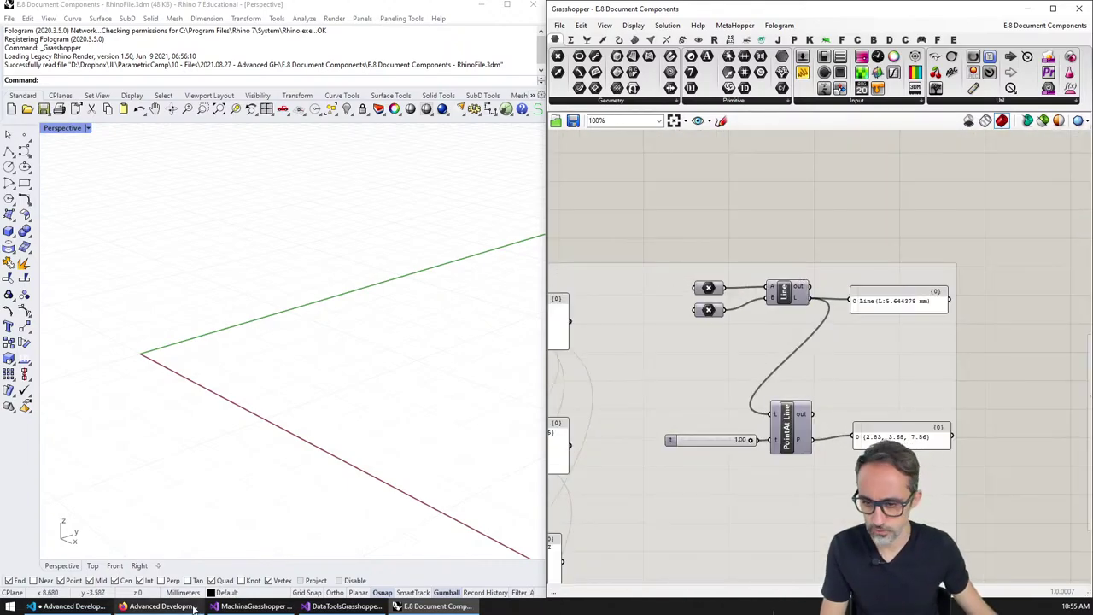
click(163, 605)
scroll(837, 224, up, 8)
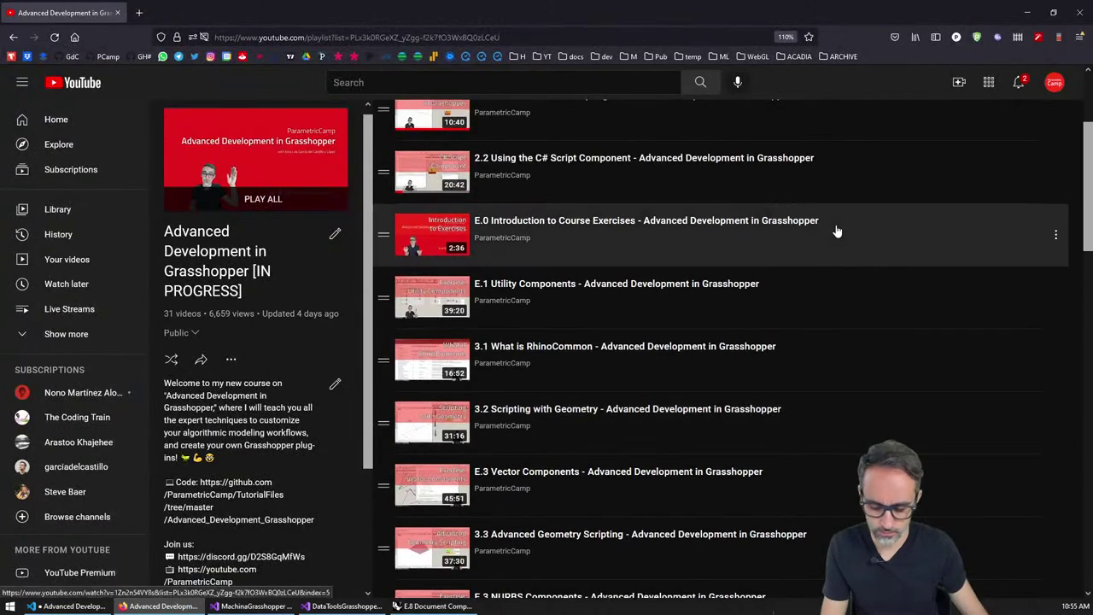
Search the playlist for 'error' and open the E.5 Error Handling lesson in its own tab.
key(ctrl+f)
text(error)
key(BackSpace)
text(ro)
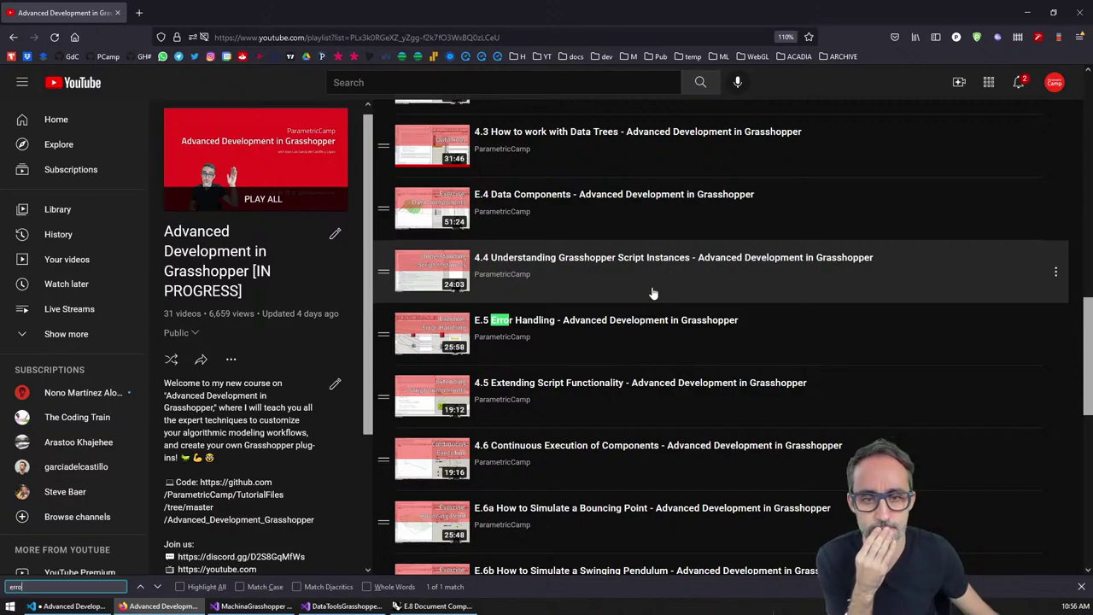
middle_click(600, 267)
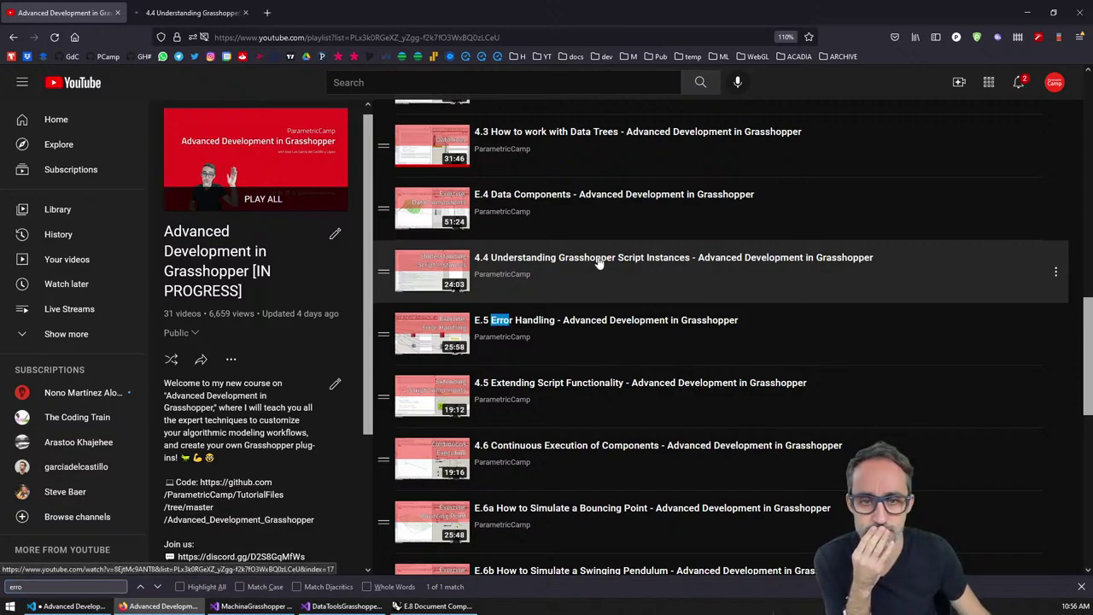
middle_click(571, 319)
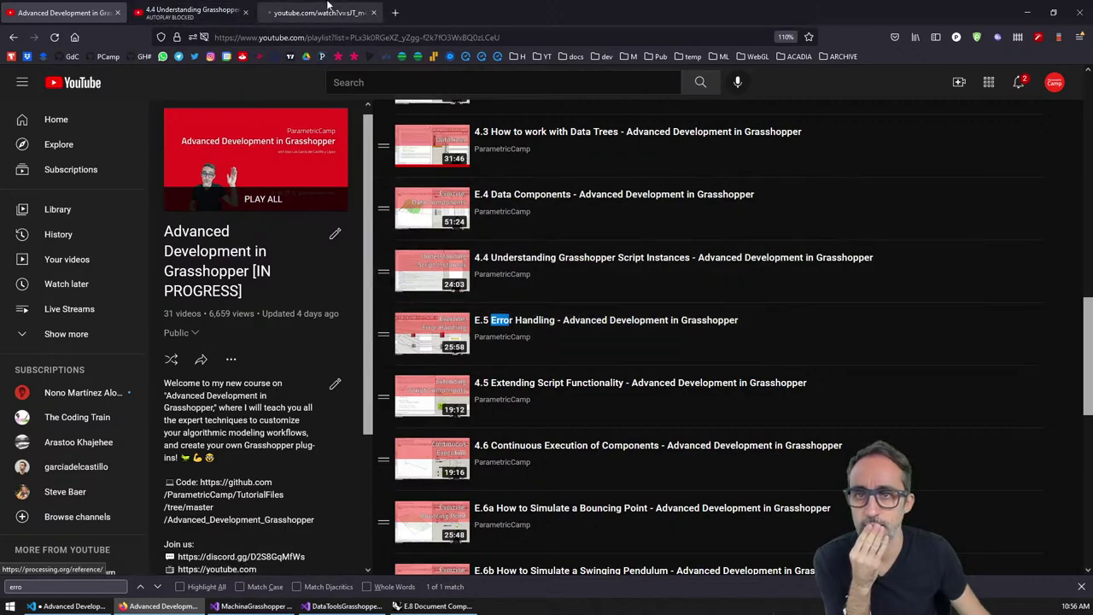
click(179, 12)
key(ctrl+w)
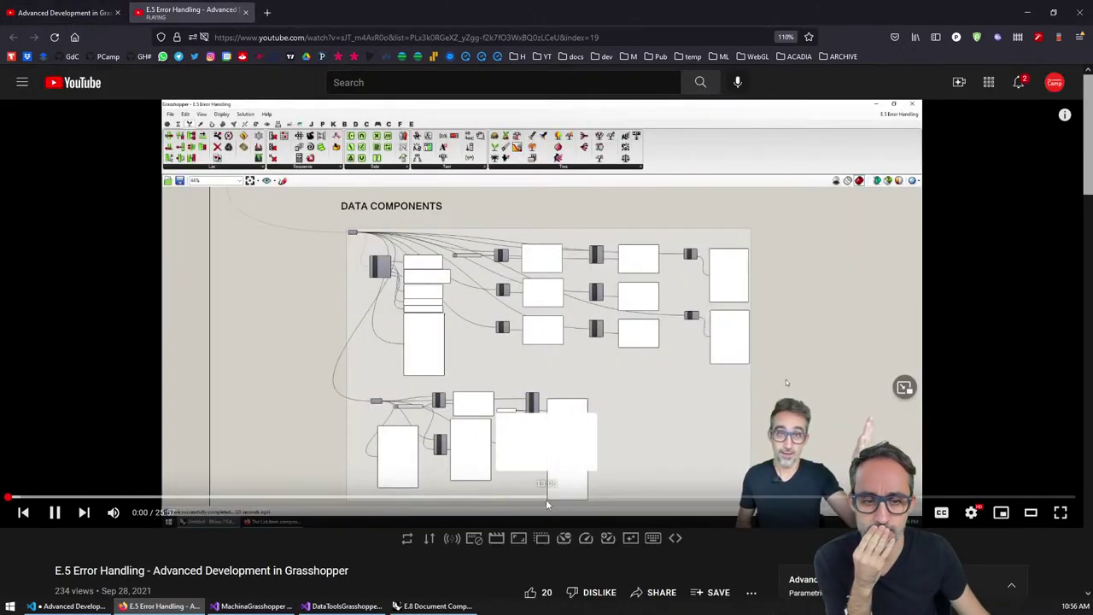
Mute and pause the E.5 lesson video, then return to the Visual Studio Code notes.
click(113, 511)
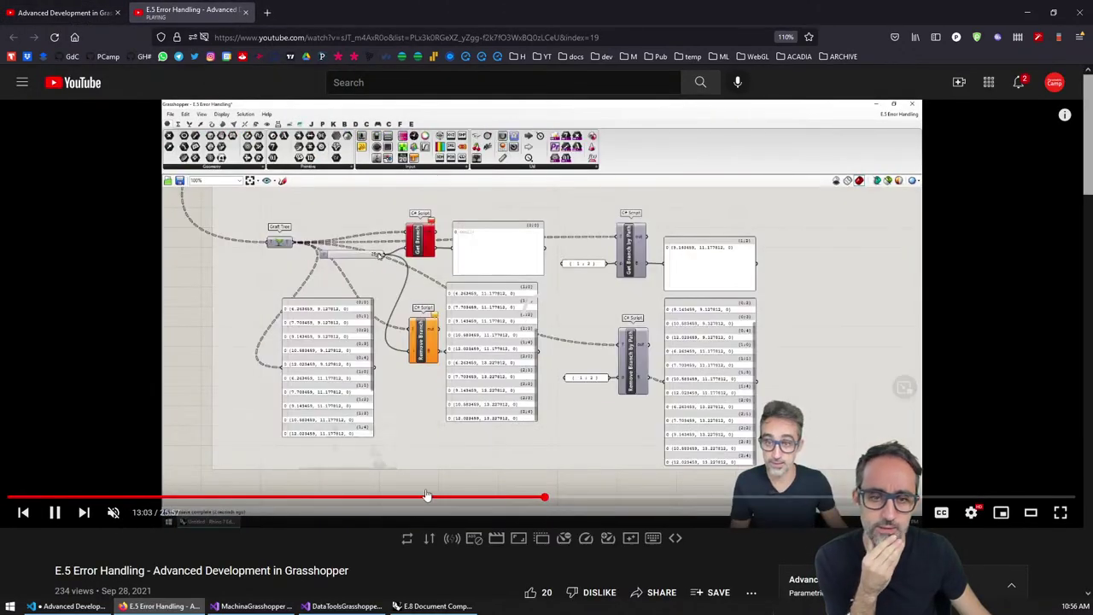
click(468, 369)
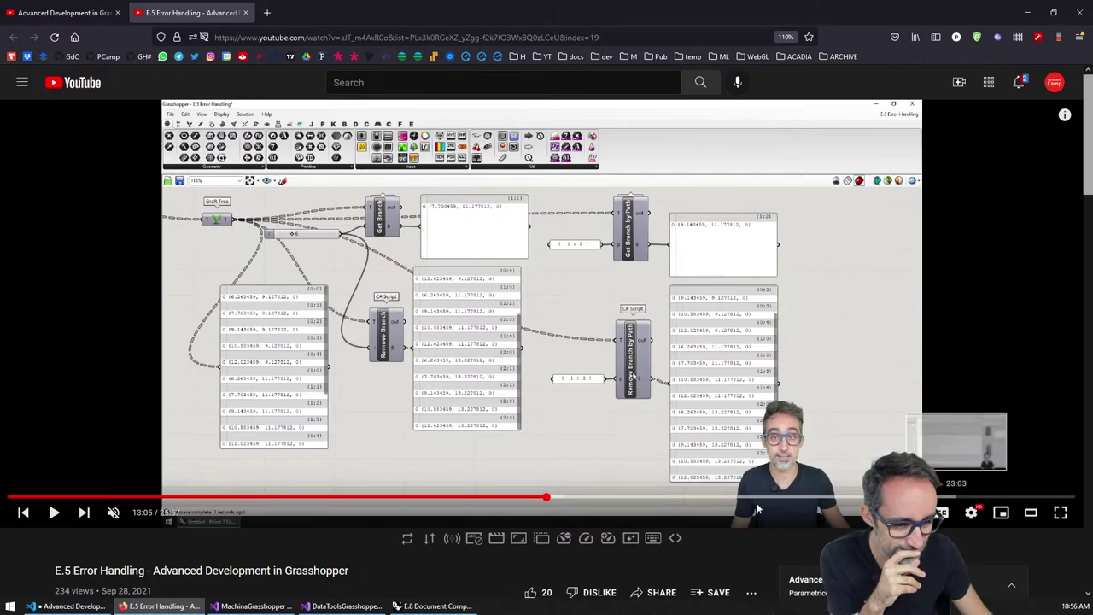
click(103, 607)
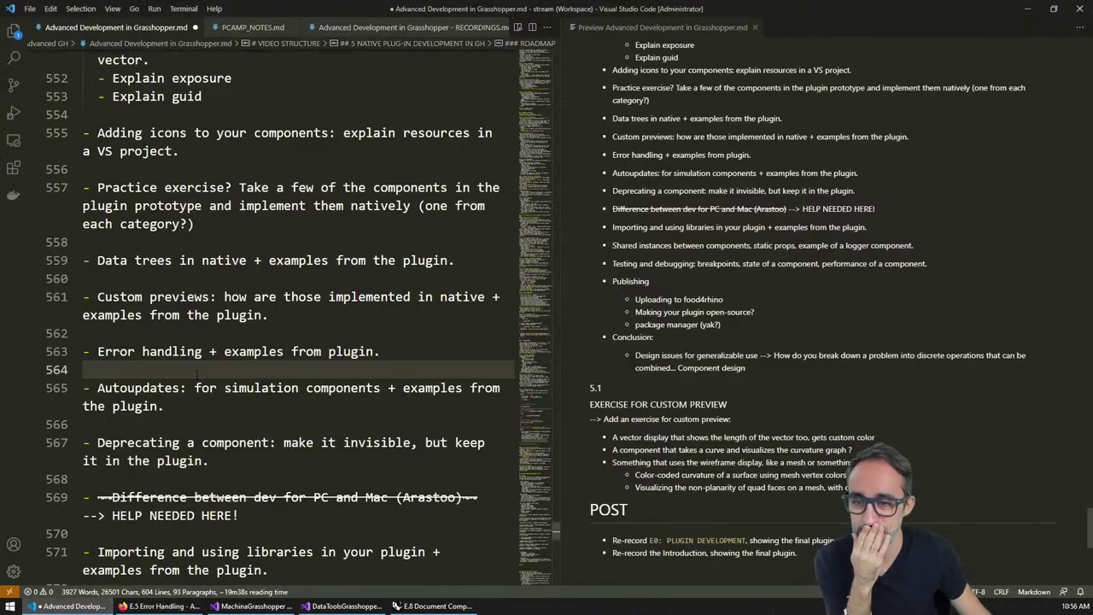
Move the Error handling bullet up under Data trees, keeping a blank line between them.
key(shift+Up)
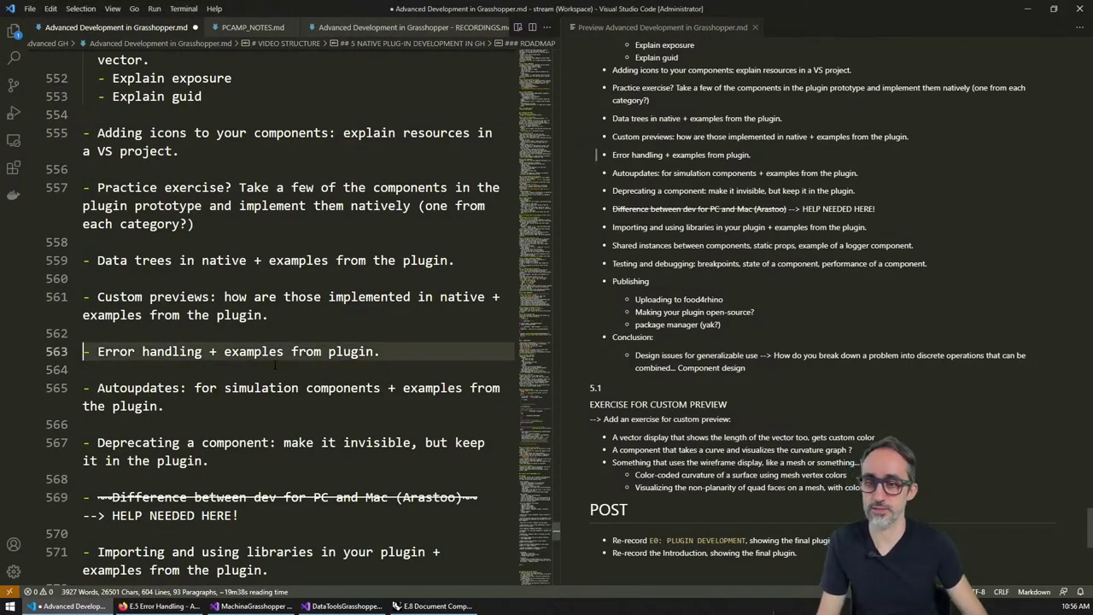
key(alt+Up)
key(alt+Up)
key(alt+Up)
key(alt+Down)
key(alt+Down)
key(Down)
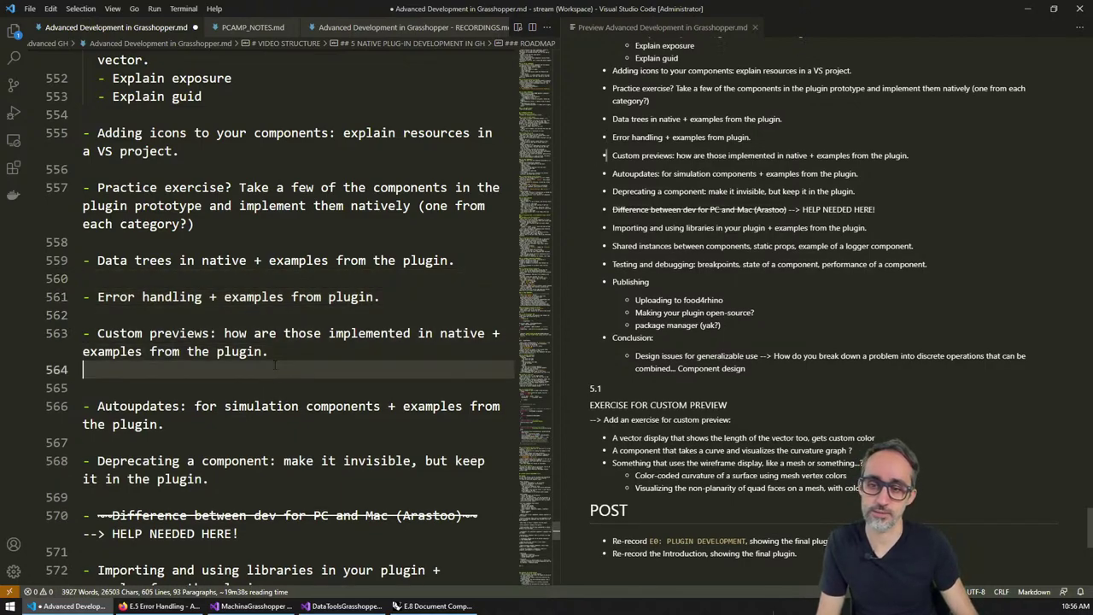
Move Custom previews below the Autoupdates bullet, restoring the blank line between them.
key(Up)
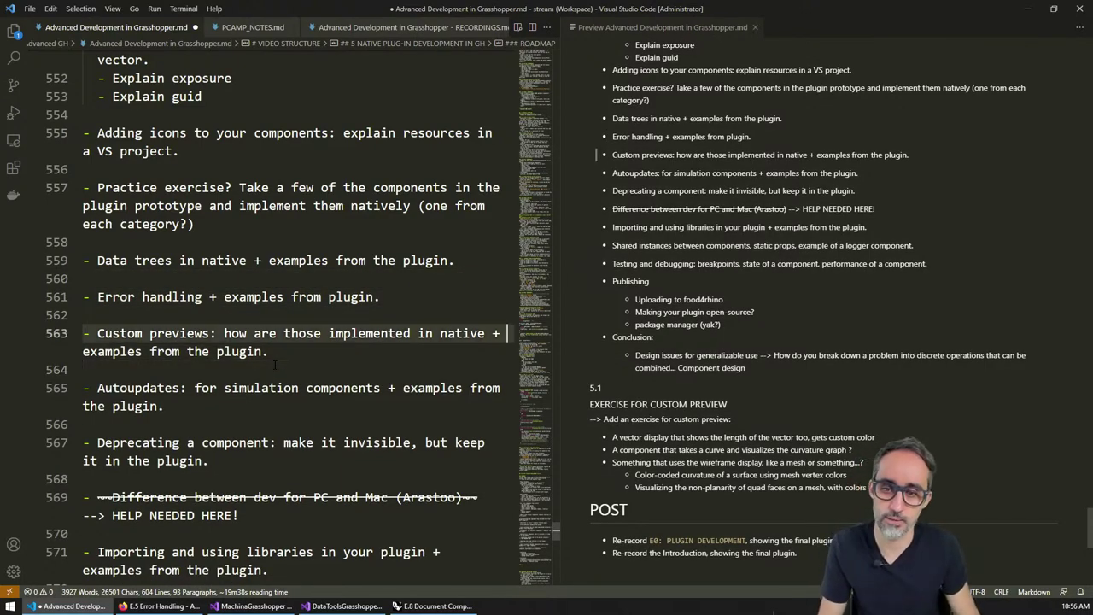
key(alt+Down)
key(alt+Down)
key(alt+Down)
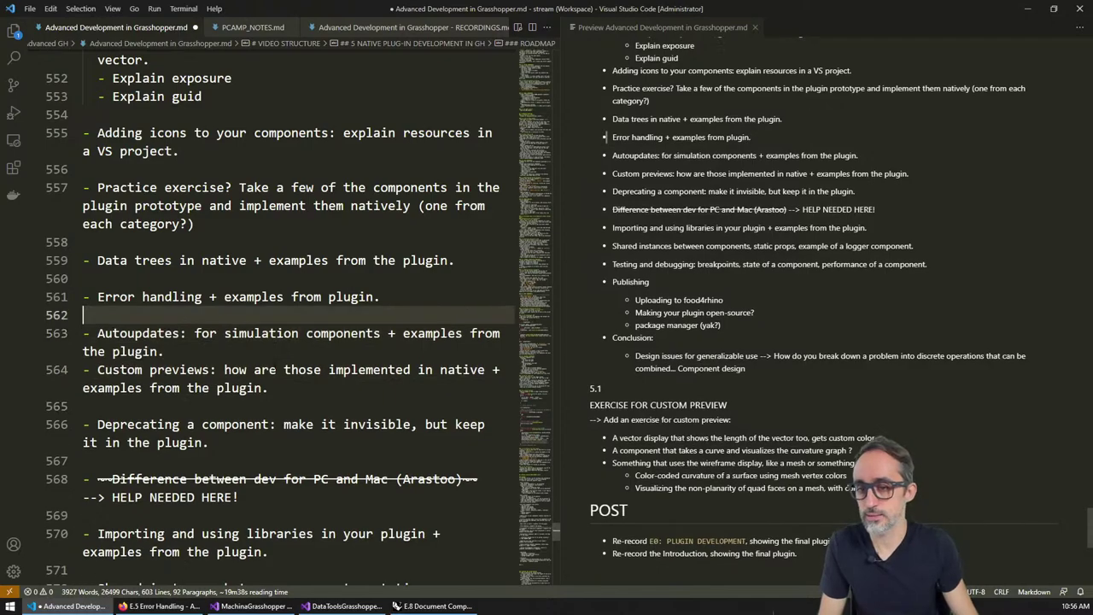
key(Down)
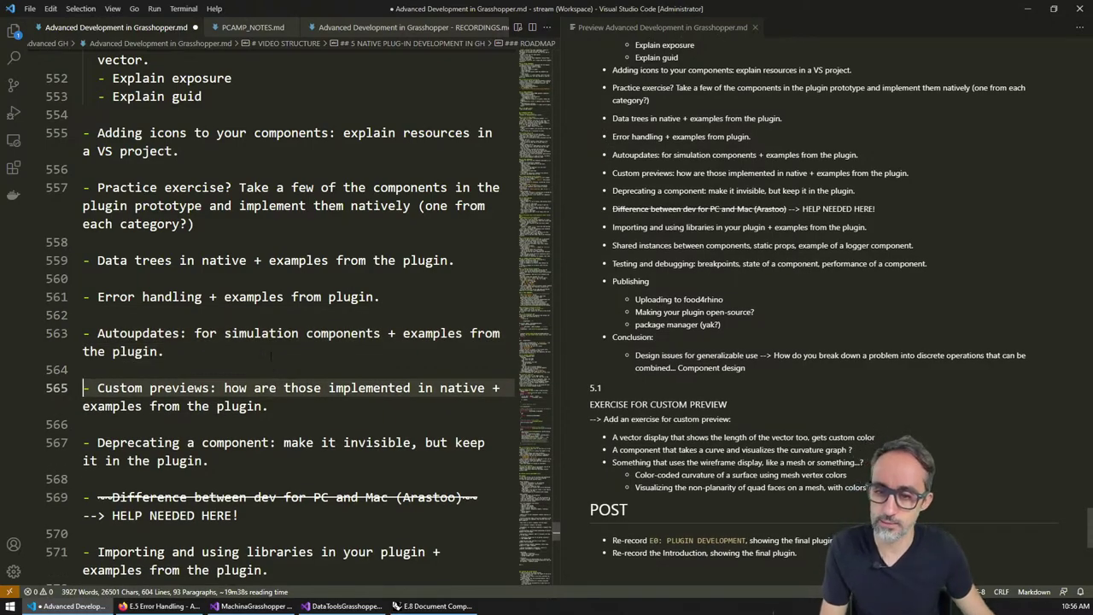
scroll(250, 363, down, 1)
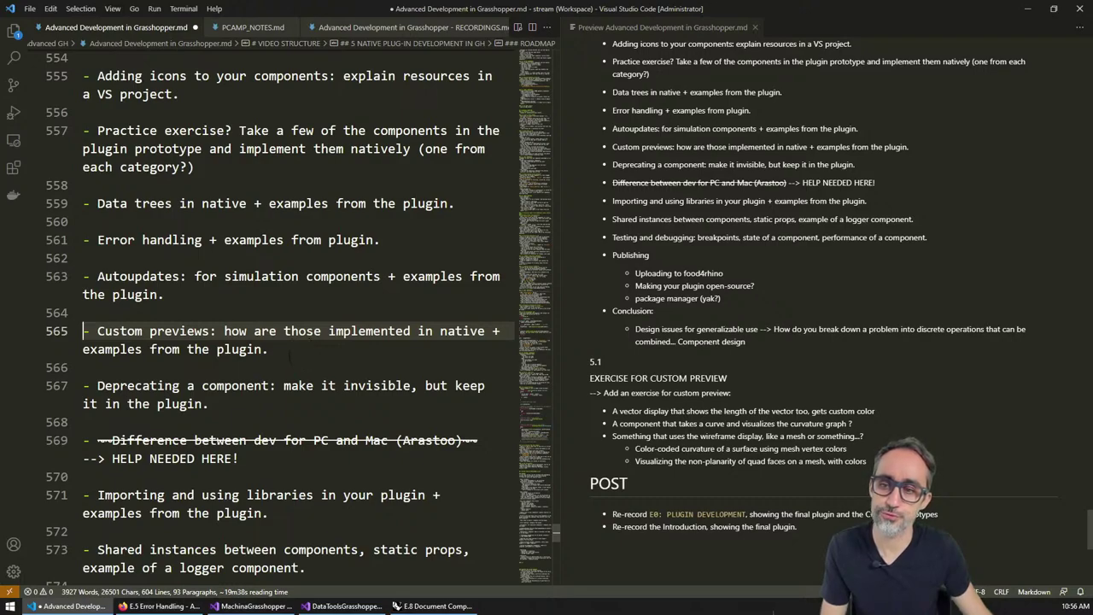
key(Left)
key(Left)
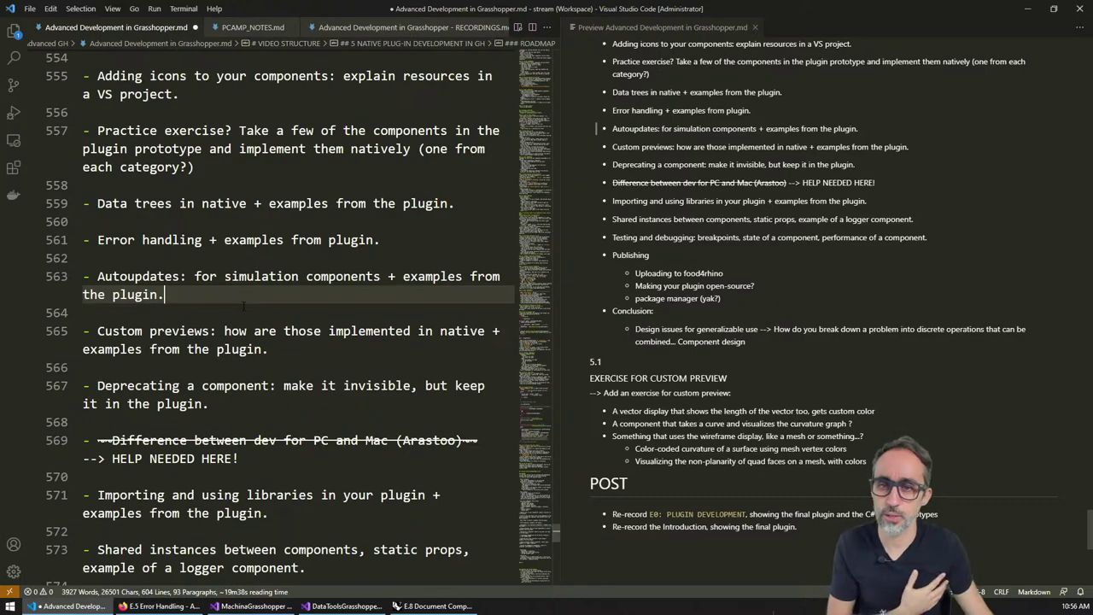
Delete the extra blank line after Testing, before the Publishing bullet.
scroll(241, 312, down, 2)
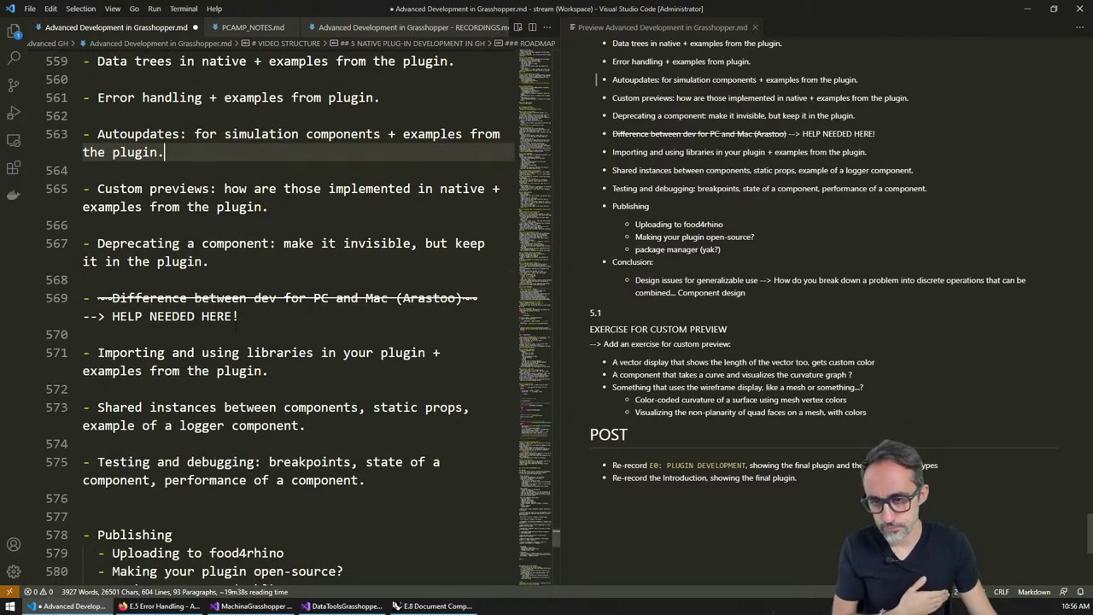
scroll(232, 419, down, 2)
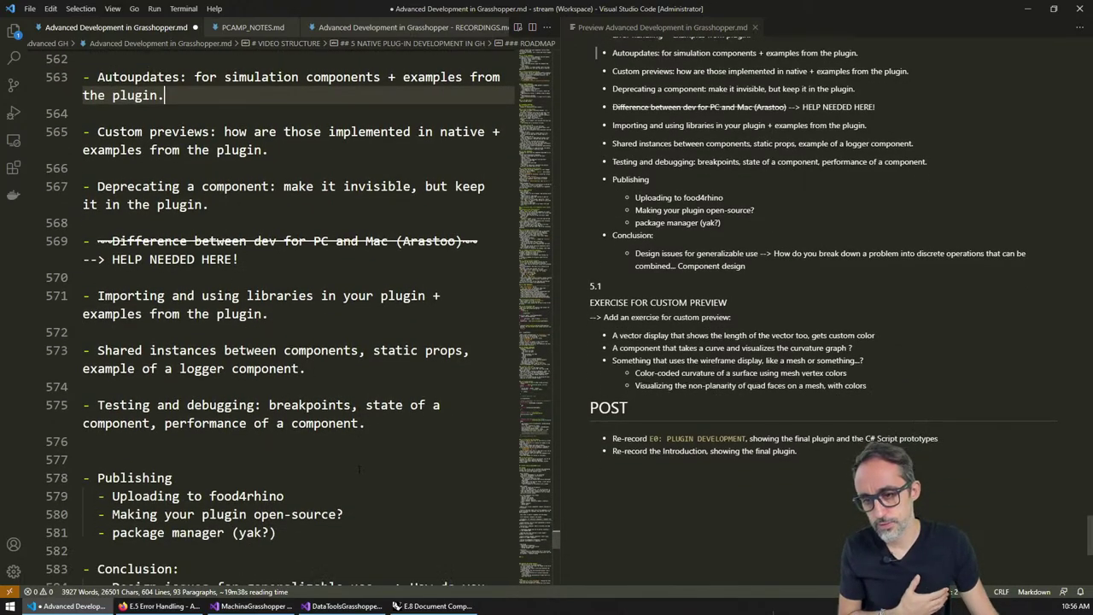
click(233, 417)
key(Delete)
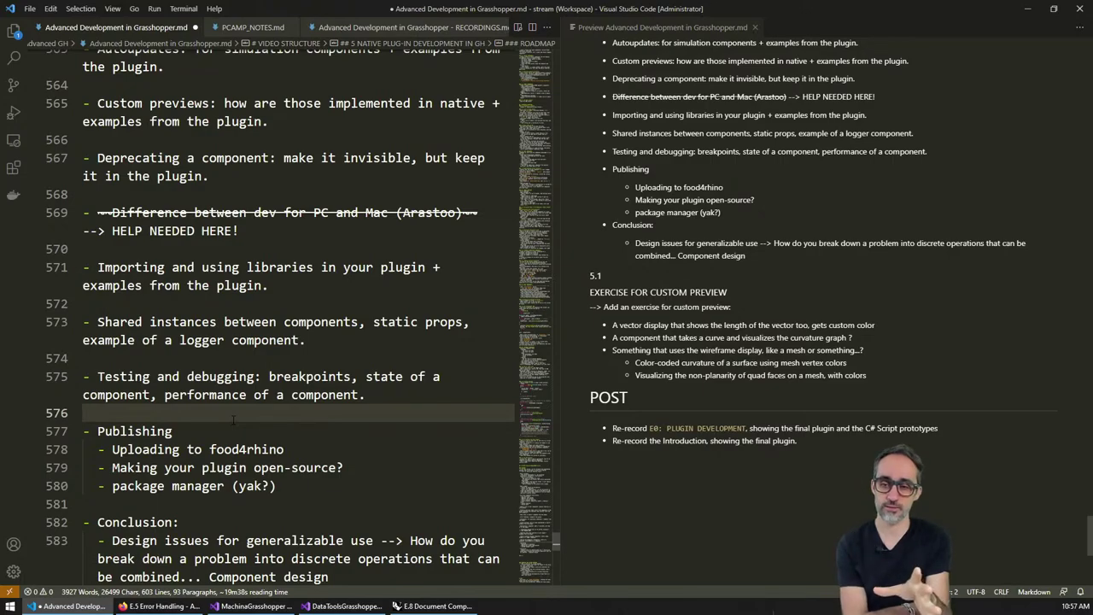
Append 'Describe that unit testing is also possible, but perhaps another playlist.' to the Testing and debugging bullet.
key(Left)
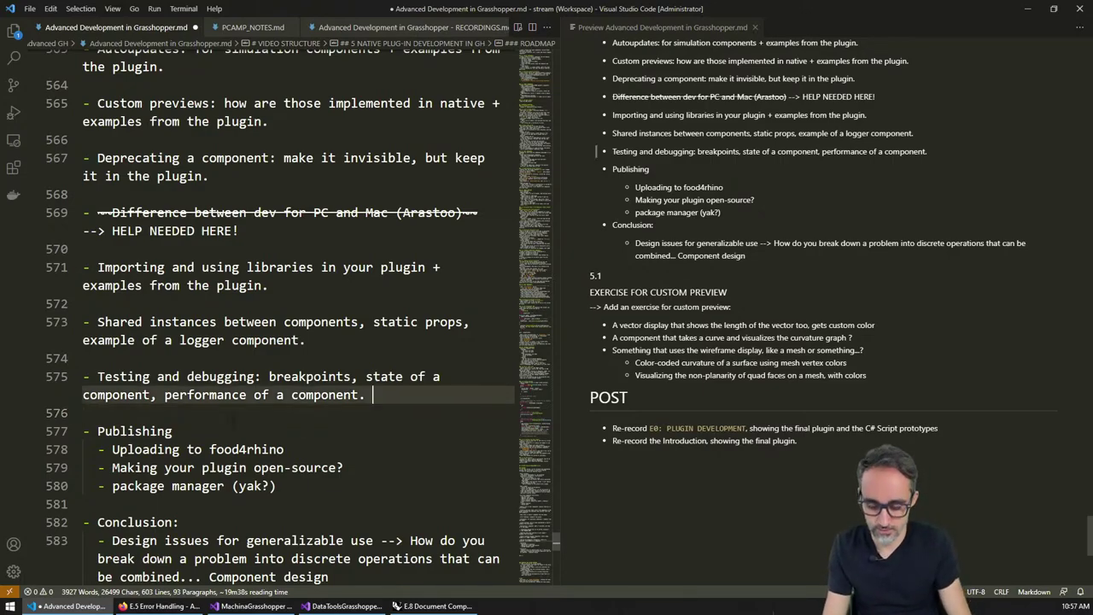
text(Describe that u)
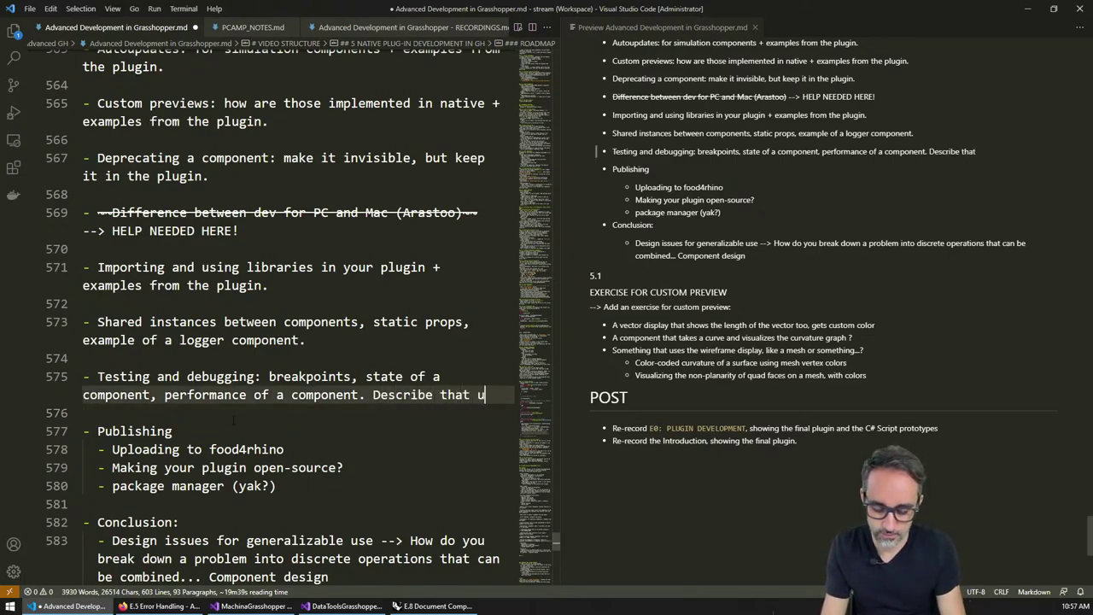
text(nit testing is al)
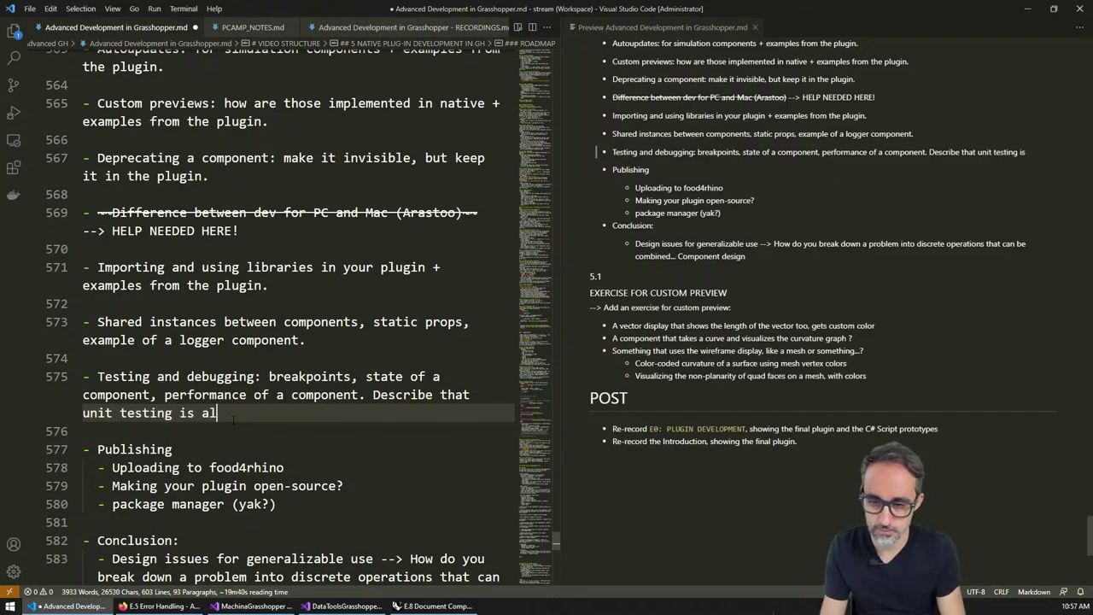
text(so possible, )
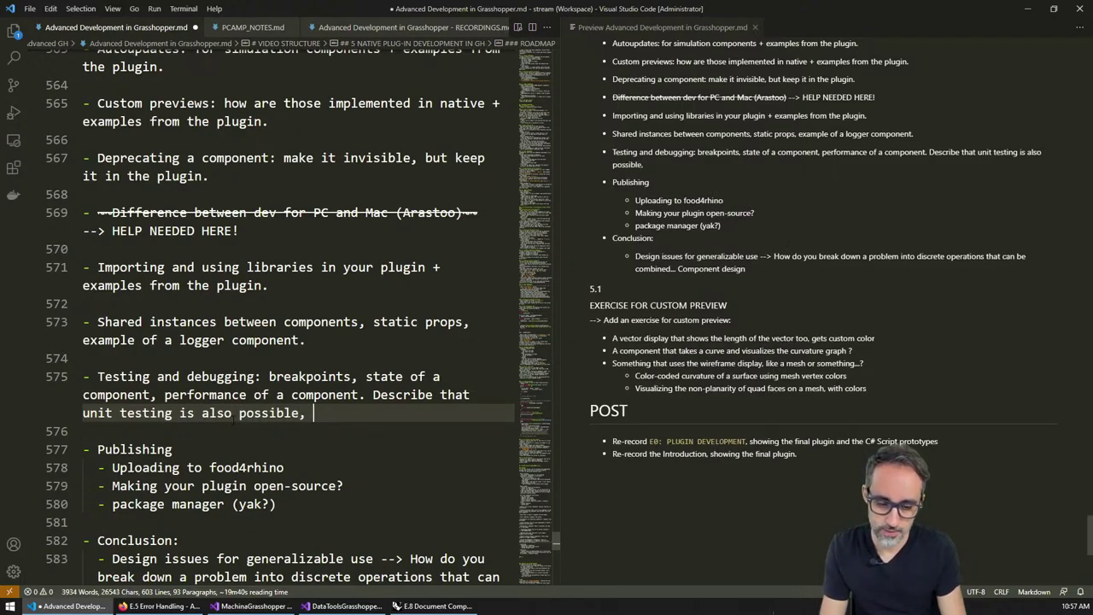
text(but perhaps anot)
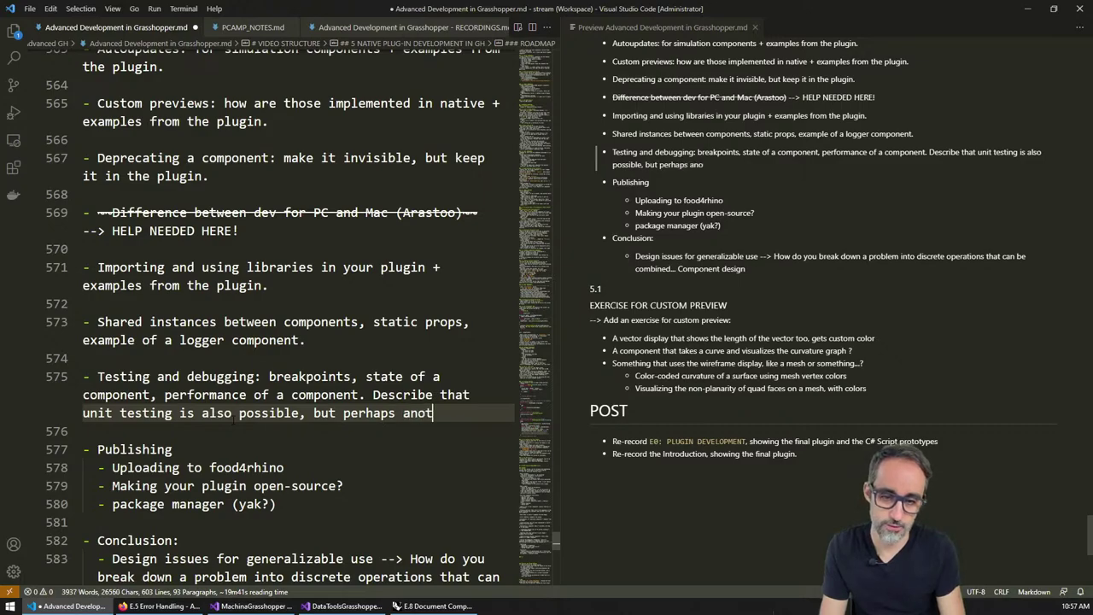
text(her playlist.)
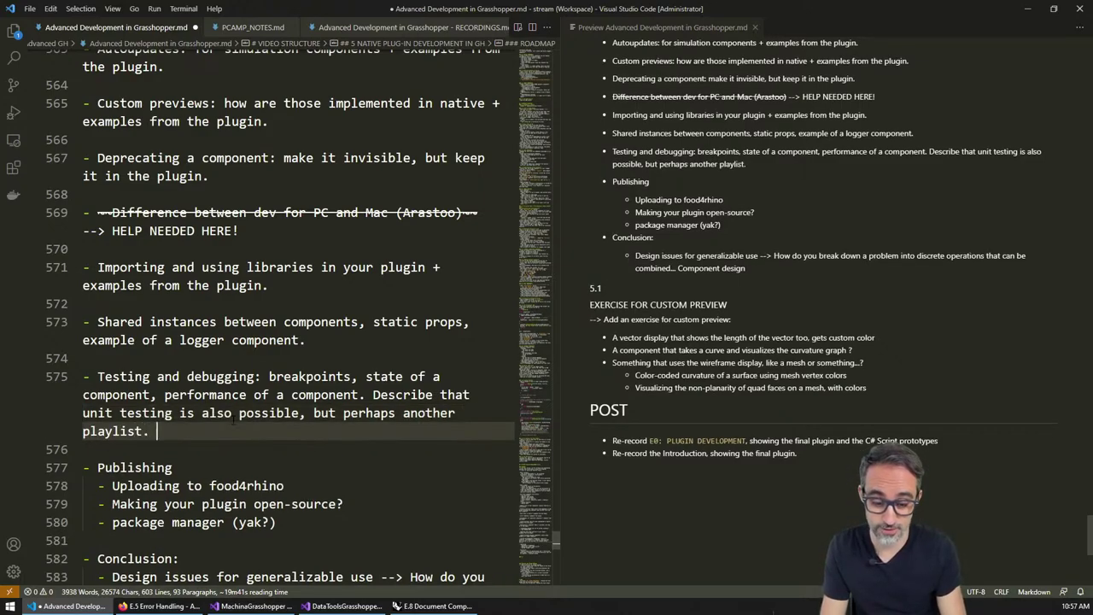
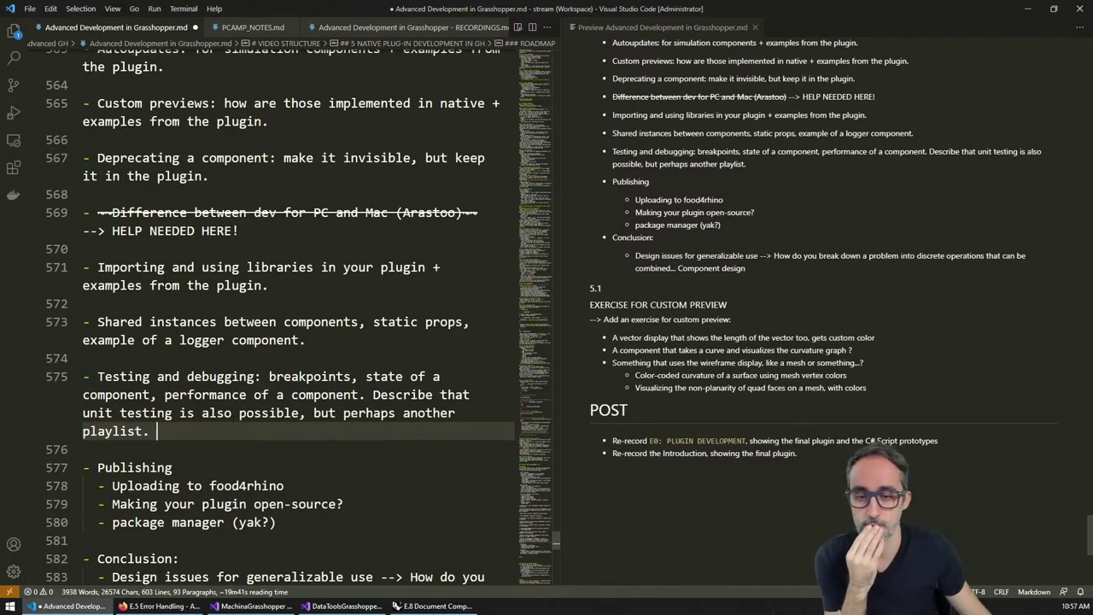
Append 'Using a gh workbench file for debugging.' after 'component.' on line 575.
click(373, 394)
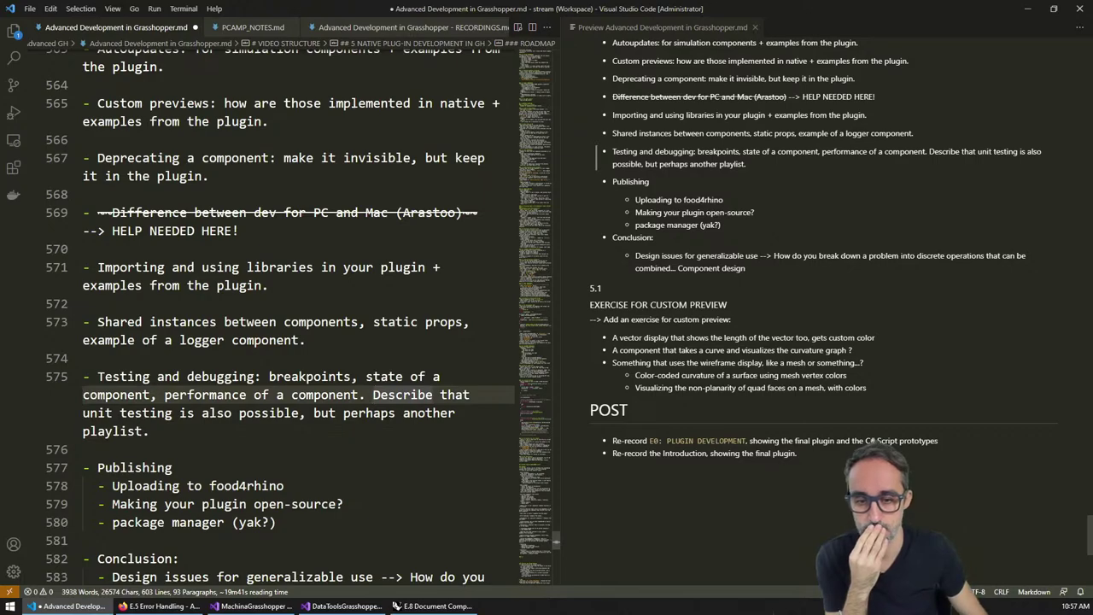
key(Left)
text(Usin)
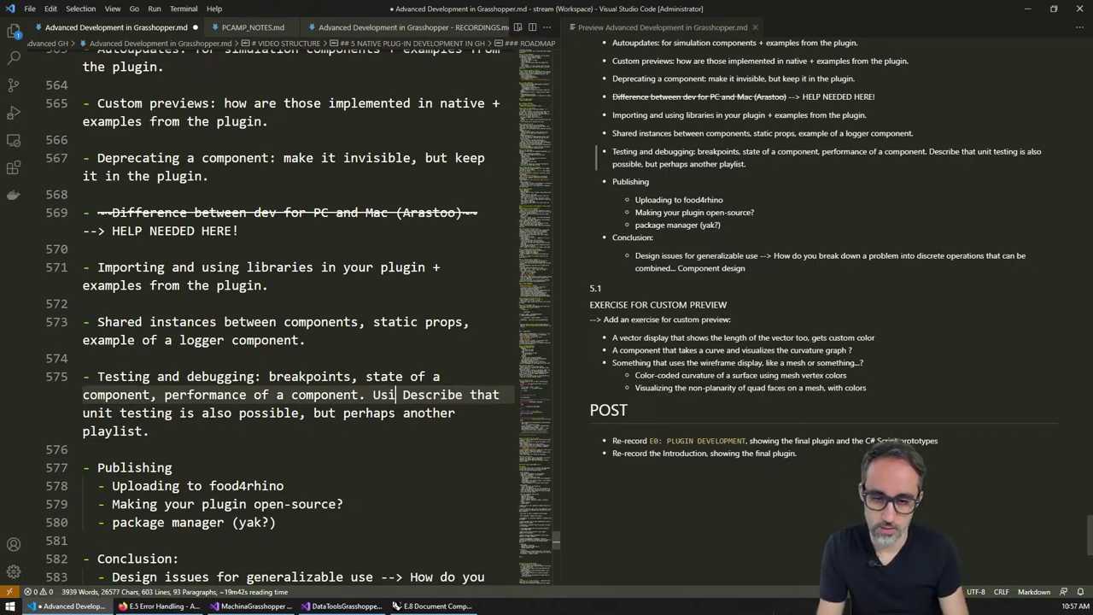
key(BackSpace)
key(BackSpace)
text(ing a gh )
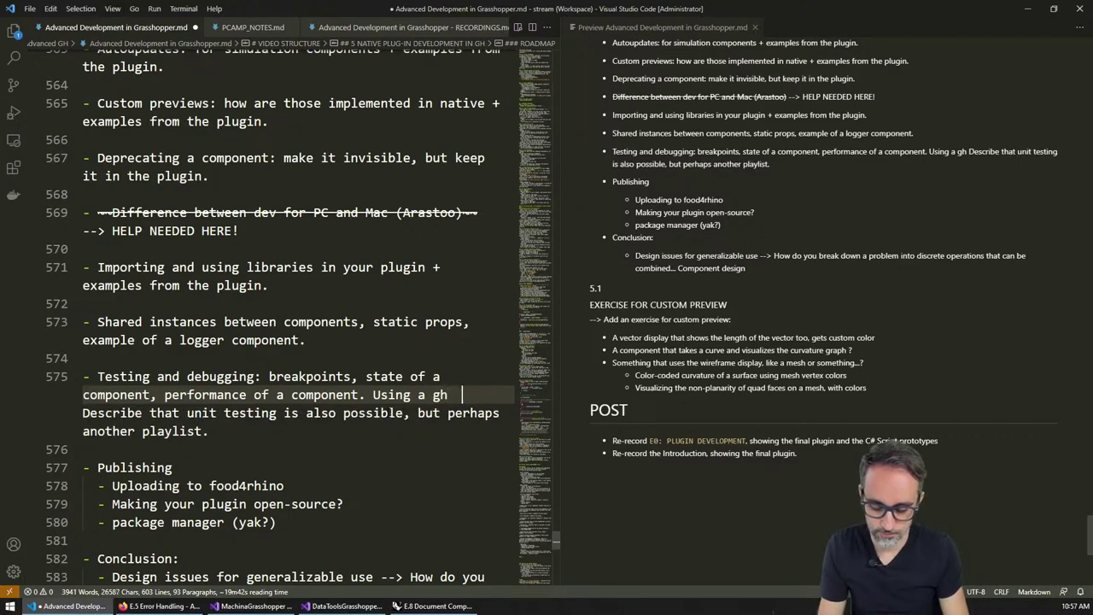
text( Describe that un)
key(BackSpace)
key(BackSpace)
key(BackSpace)
key(BackSpace)
key(BackSpace)
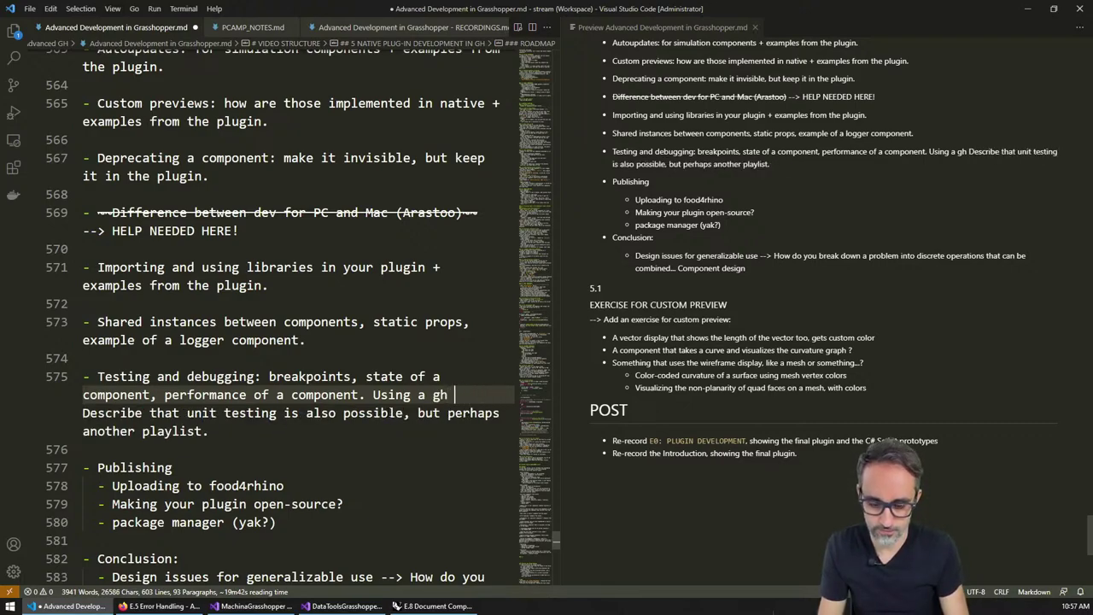
text(workbench )
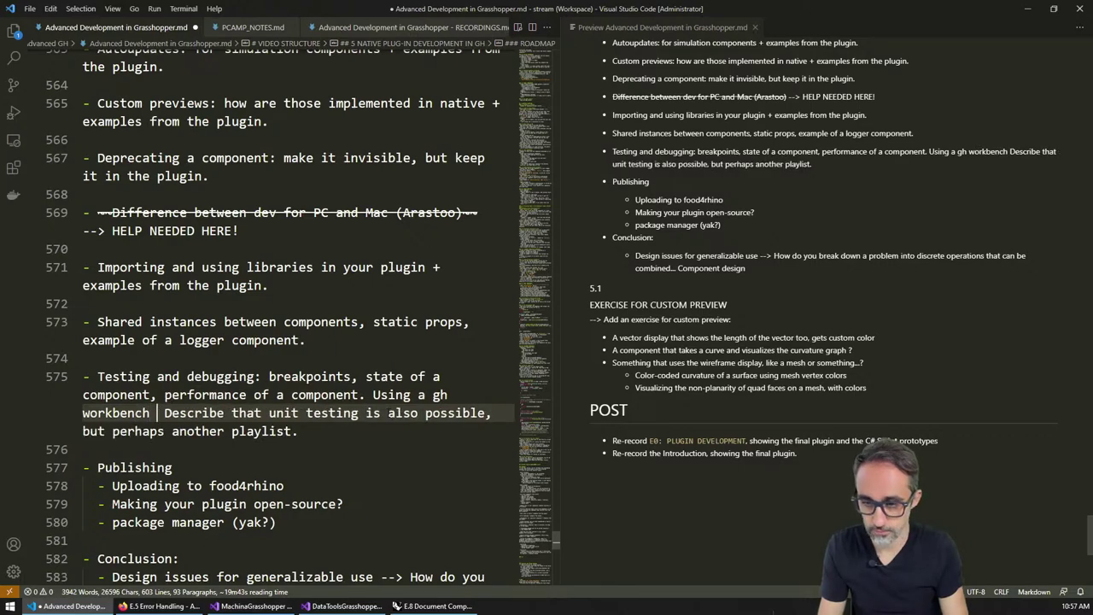
text(file for deb)
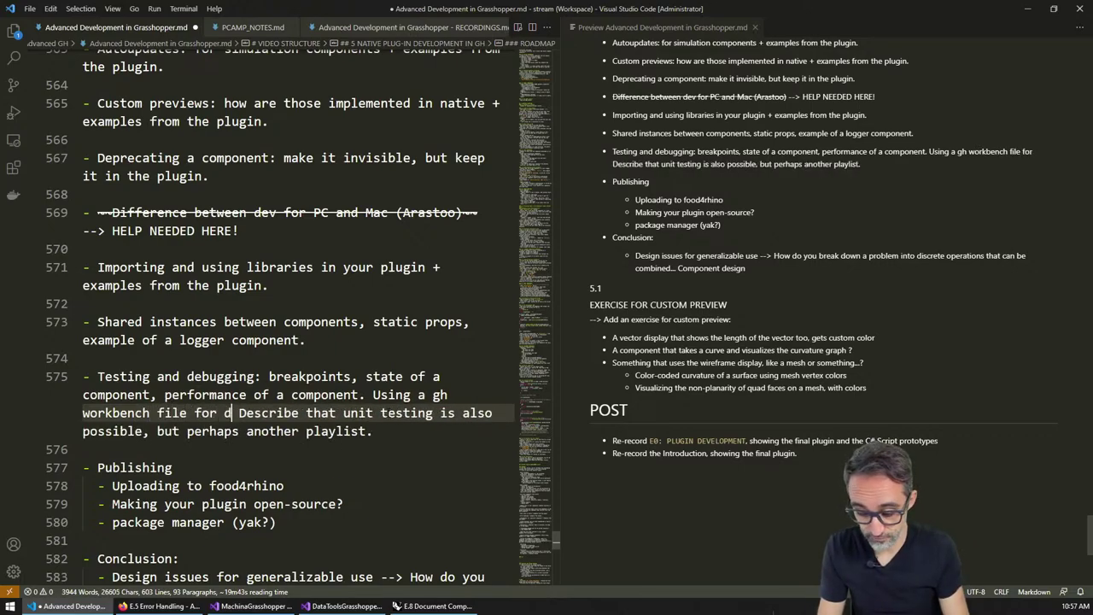
text(ugging.)
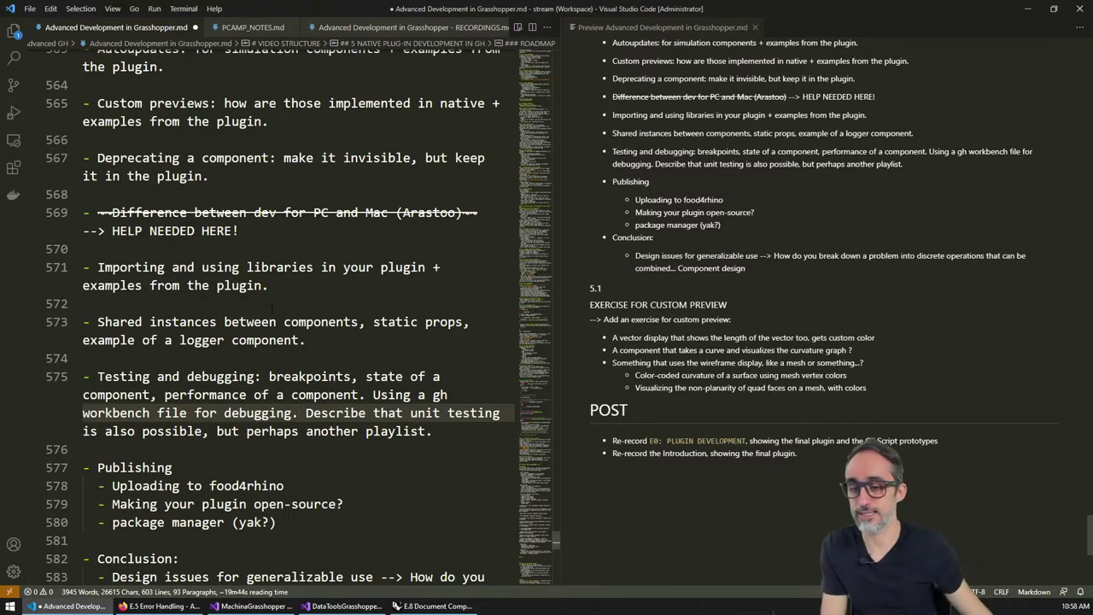
Prefix the deprecating bullet with 'Version management:' and append 'A component that describes its version from the project.'.
click(315, 341)
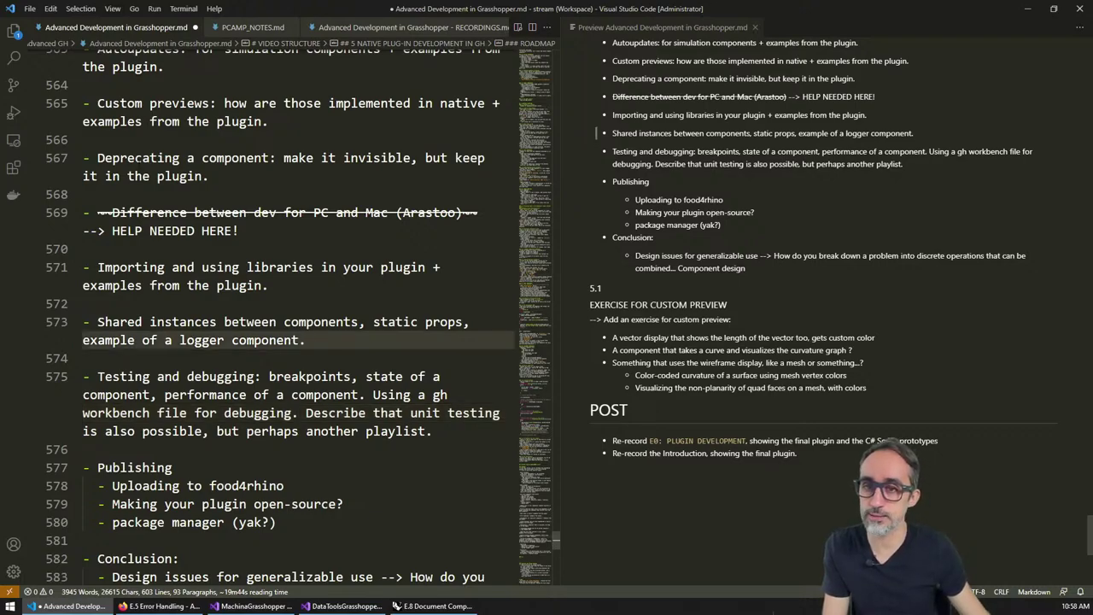
click(97, 158)
text(Ver)
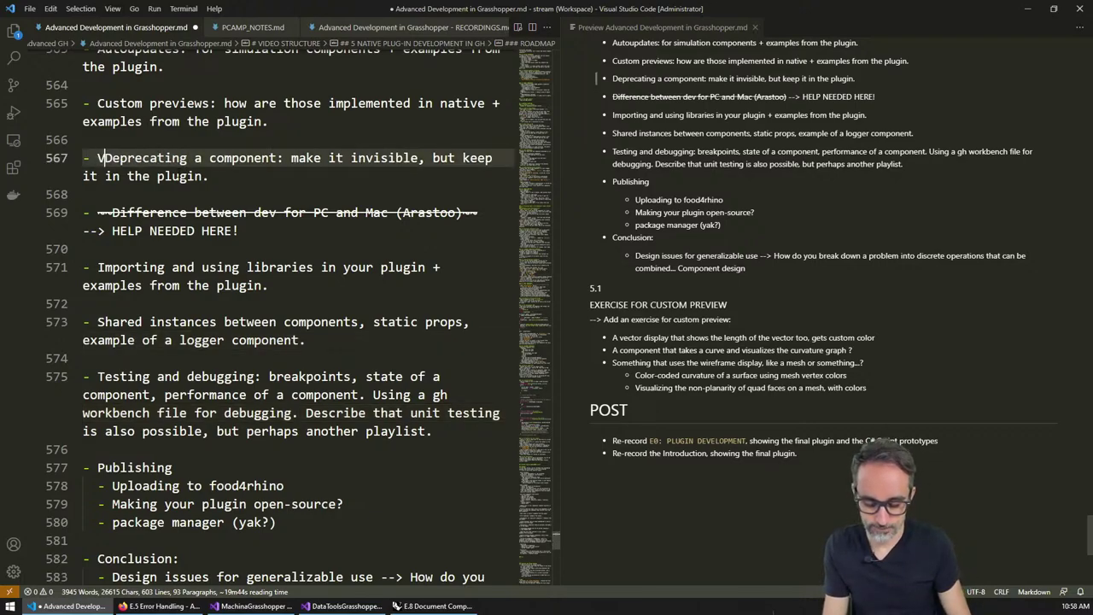
text(sion management)
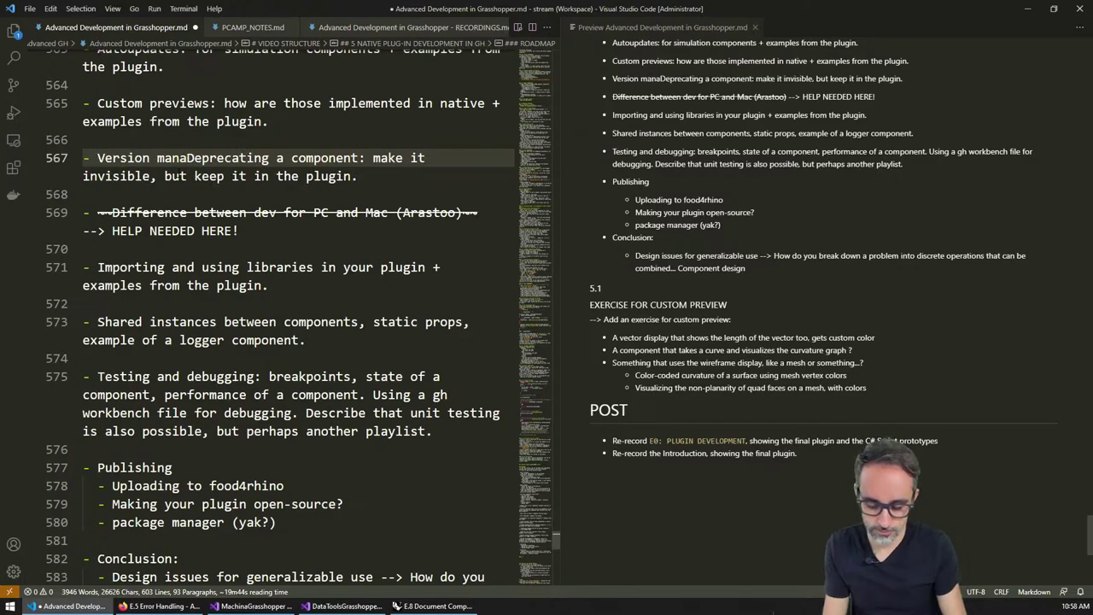
text(:)
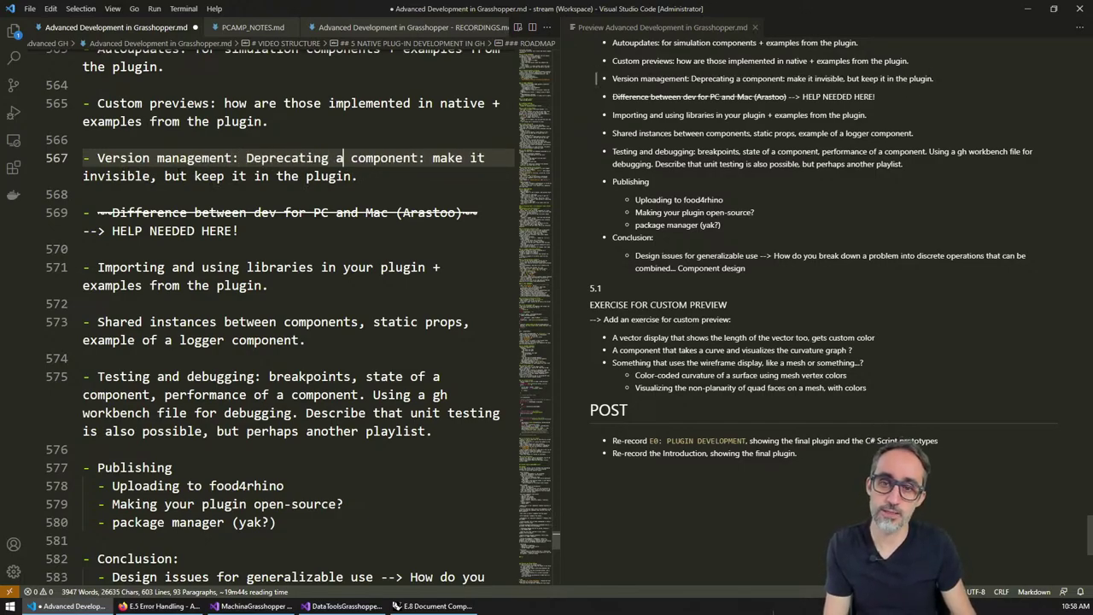
key(BackSpace)
text(s,)
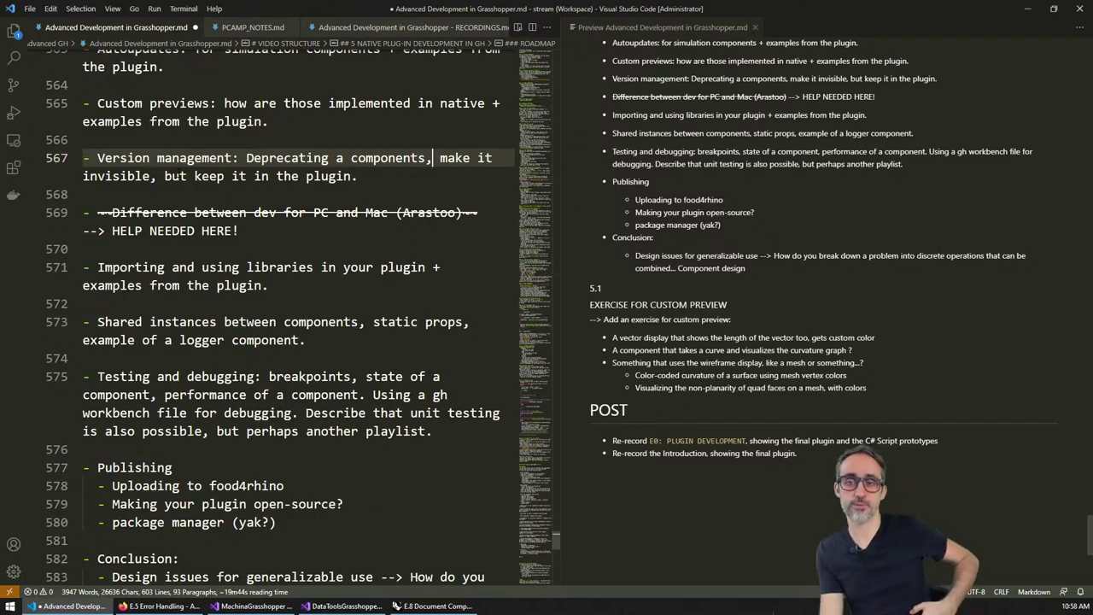
click(366, 176)
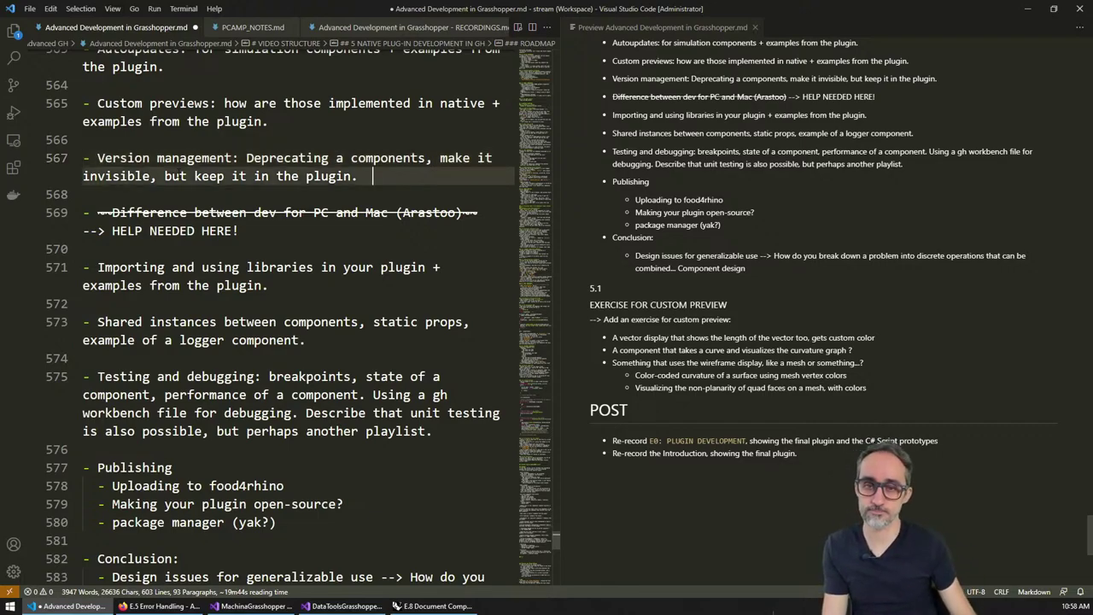
text(A compo)
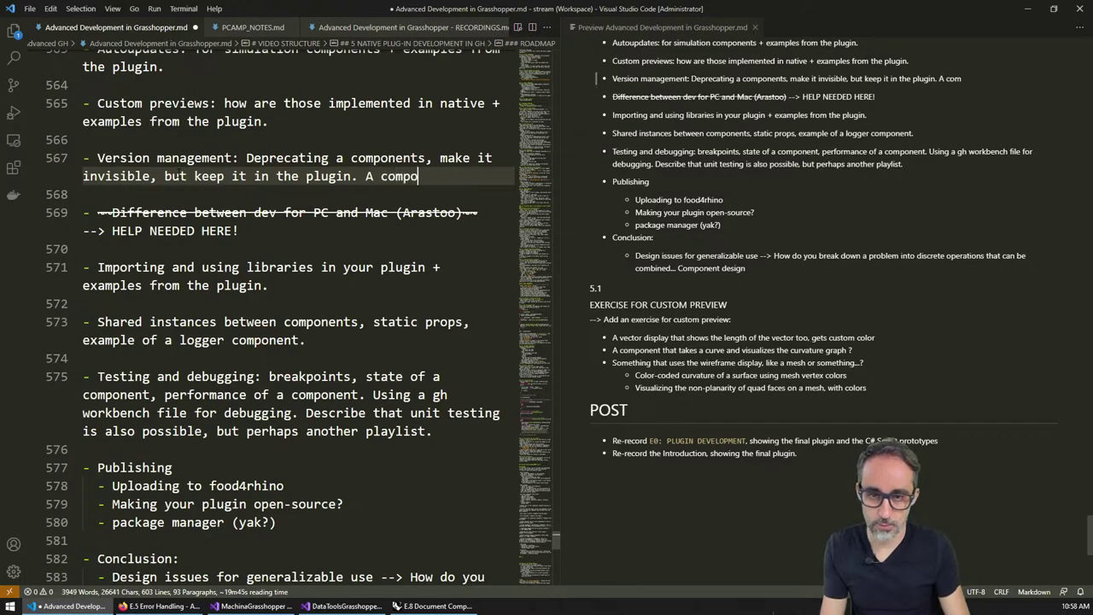
text(nent that )
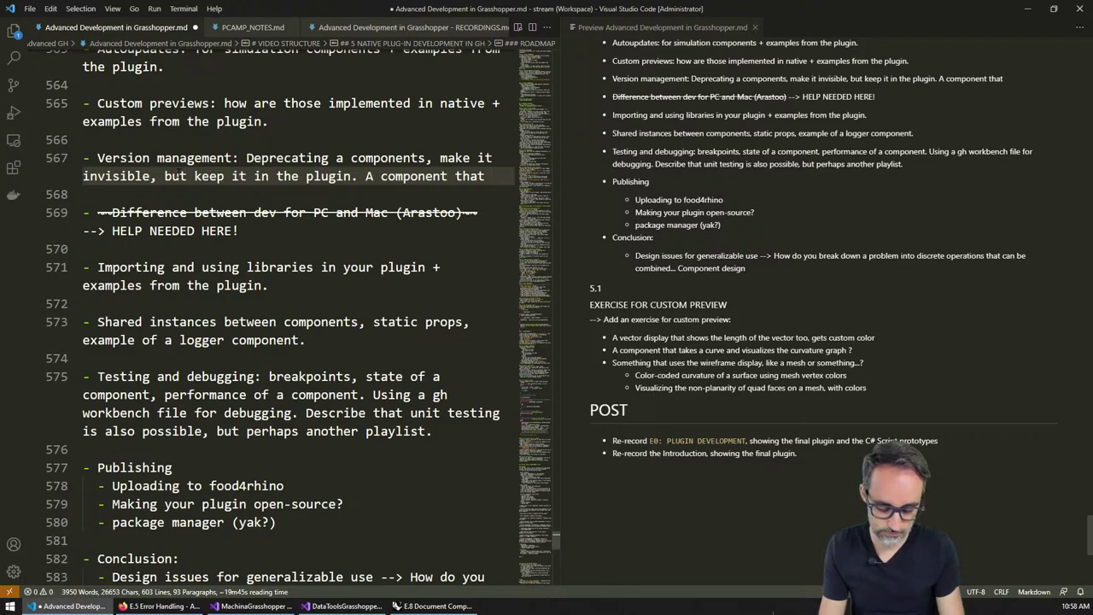
text(described)
key(BackSpace)
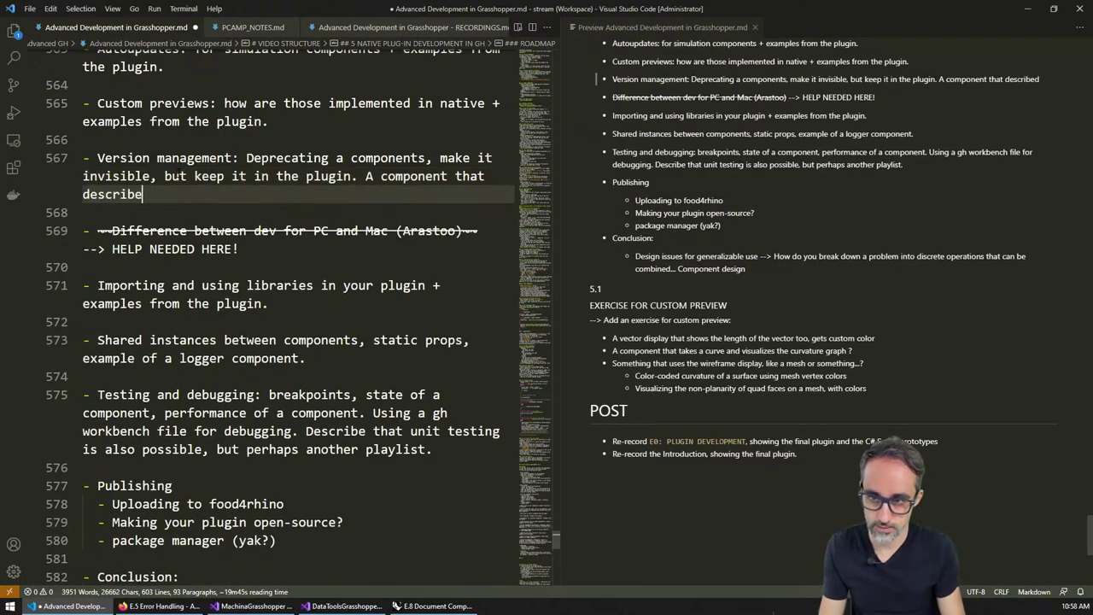
text(s its versi)
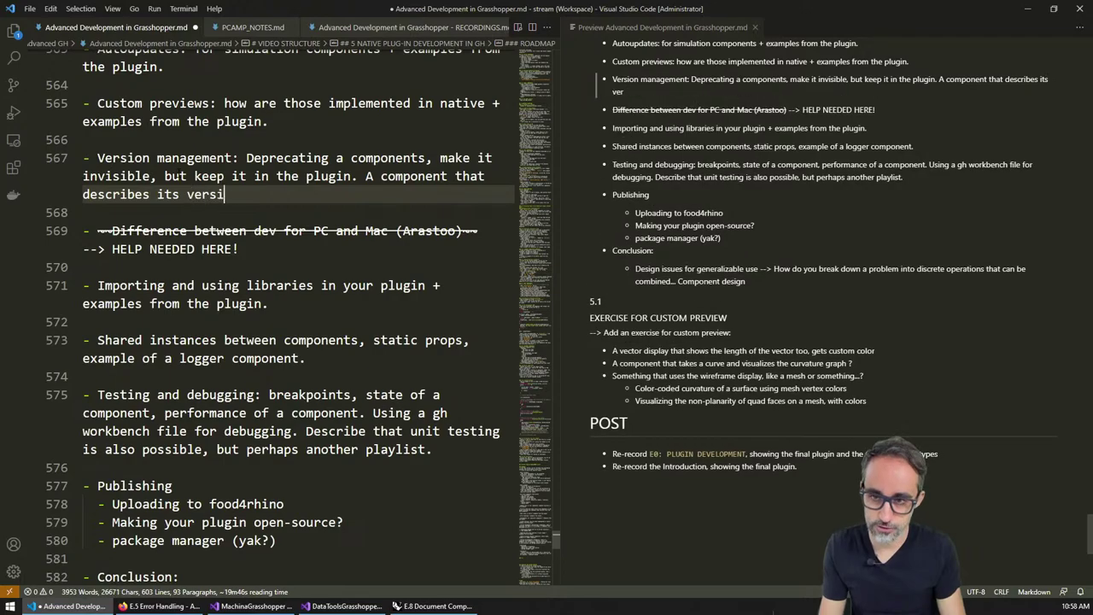
text(on from the project)
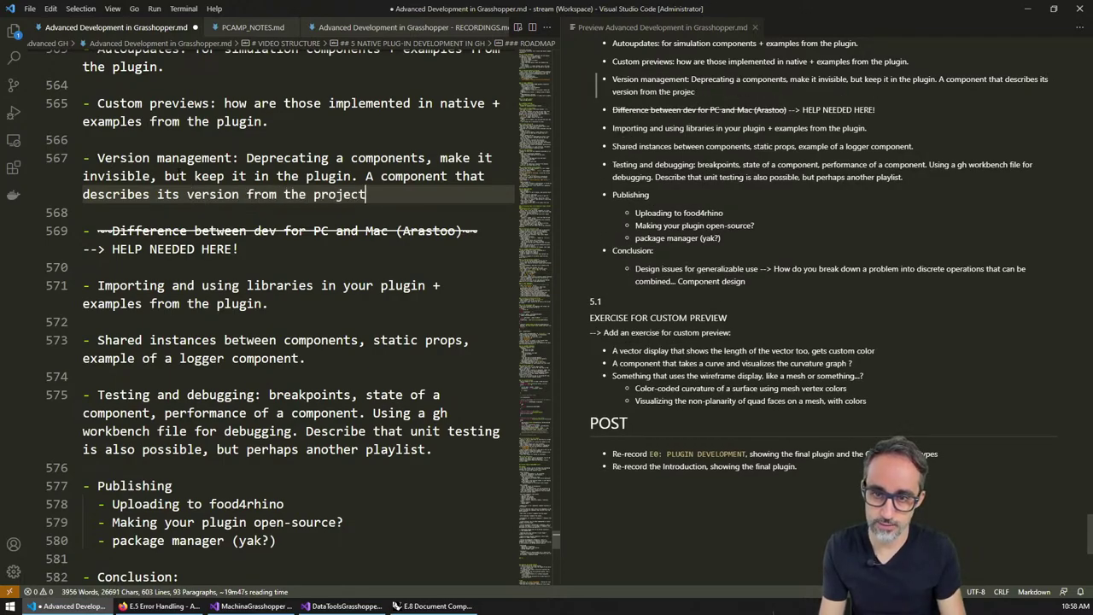
text(.)
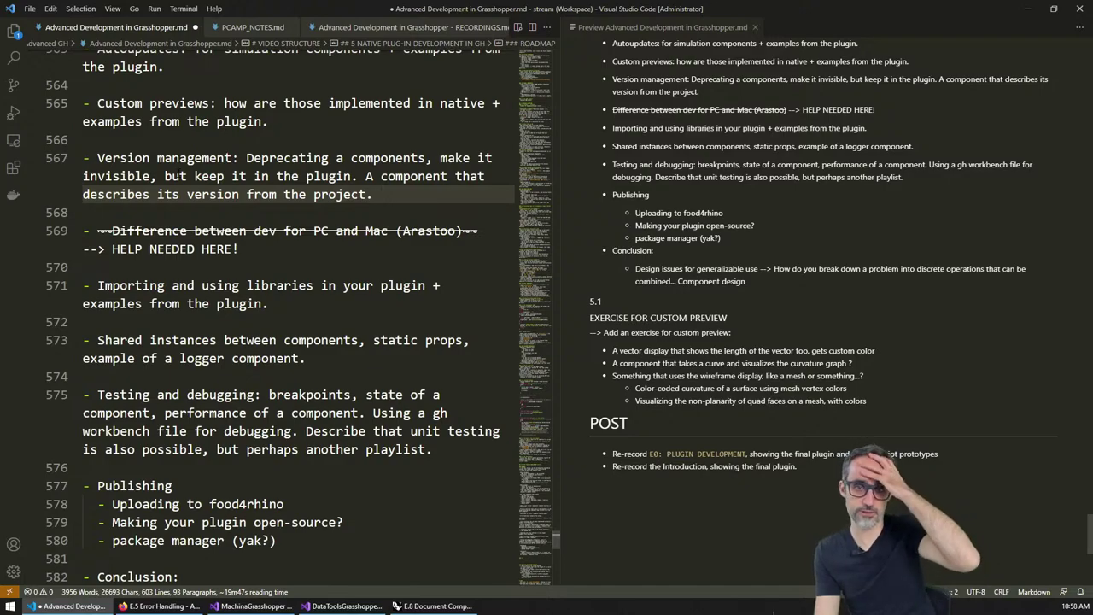
Move the version sentence onto its own indented sub-item under Version management.
key(Up)
key(Up)
key(Down)
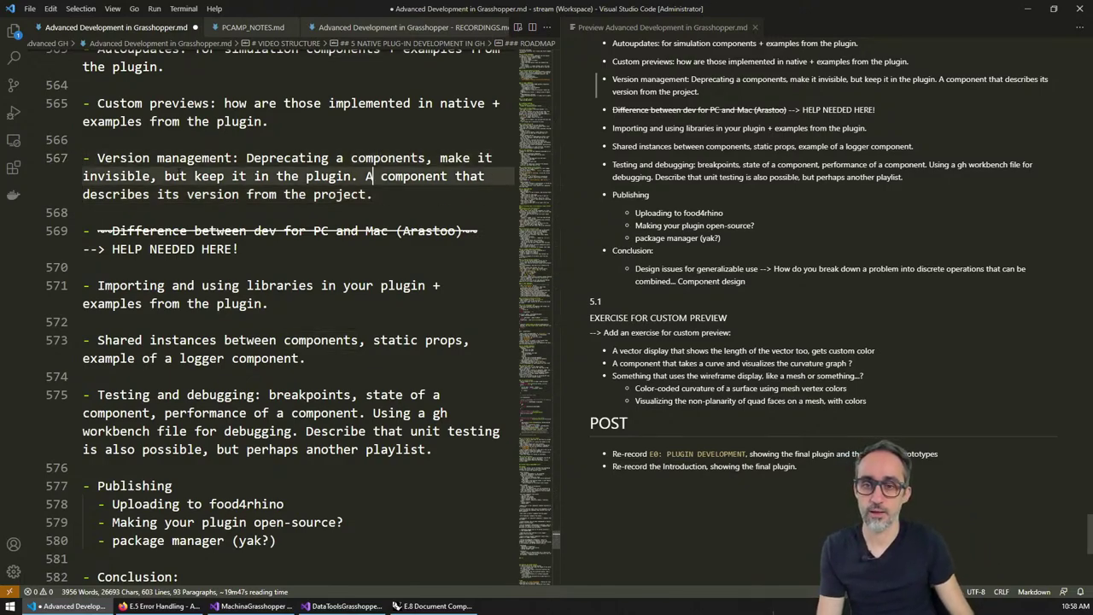
key(Left)
key(Return)
key(Tab)
Cut the deprecating text from line 567 and paste it as the second sub-item.
key(Up)
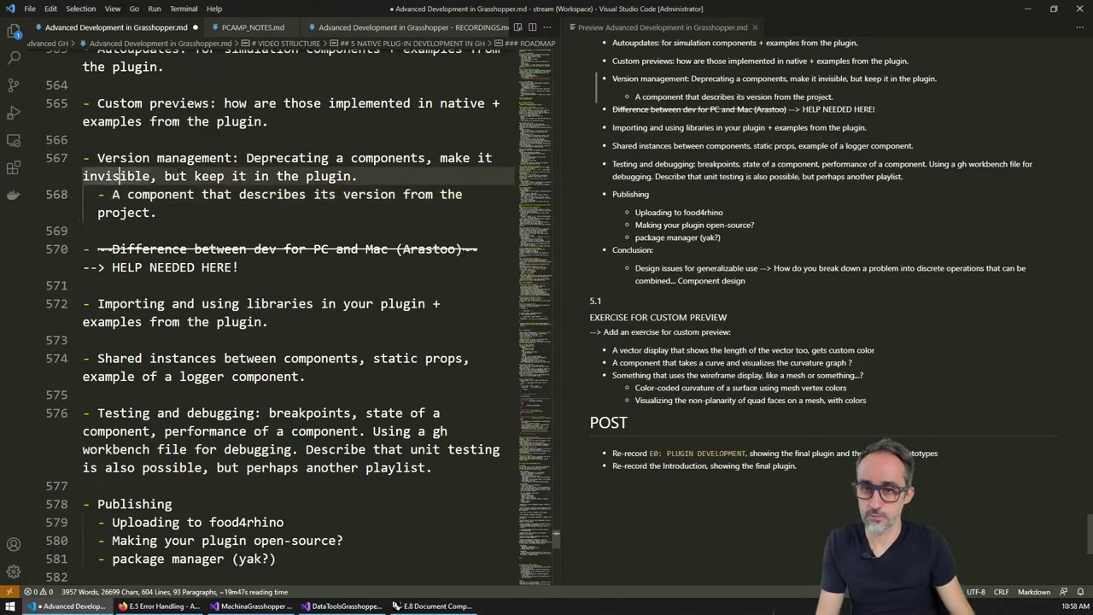
key(ctrl+Right)
key(ctrl+Right)
key(ctrl+Right)
key(ctrl+Right)
key(ctrl+Right)
key(ctrl+Right)
key(ctrl+Right)
key(ctrl+Right)
key(ctrl+shift+Left)
key(ctrl+shift+Left)
key(ctrl+shift+Left)
key(ctrl+shift+Left)
key(ctrl+shift+Left)
key(ctrl+shift+Left)
key(ctrl+shift+Left)
key(ctrl+shift+Left)
key(ctrl+shift+Left)
key(ctrl+shift+Left)
key(ctrl+shift+Left)
key(ctrl+shift+Left)
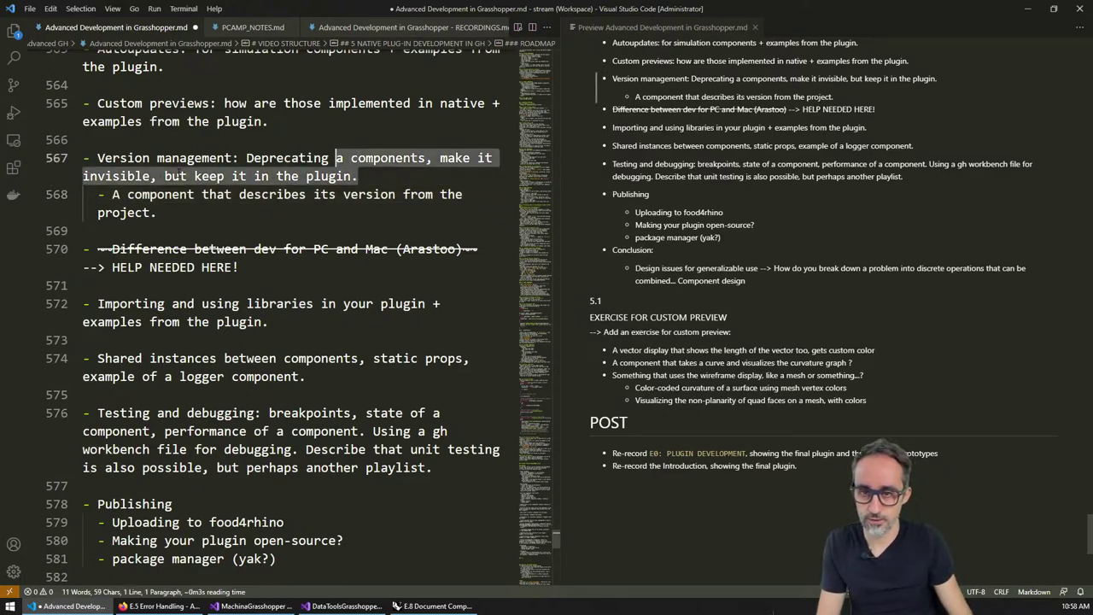
key(ctrl+shift+Left)
key(ctrl+shift+Left)
key(ctrl+shift+Right)
key(shift+Right)
key(shift+Right)
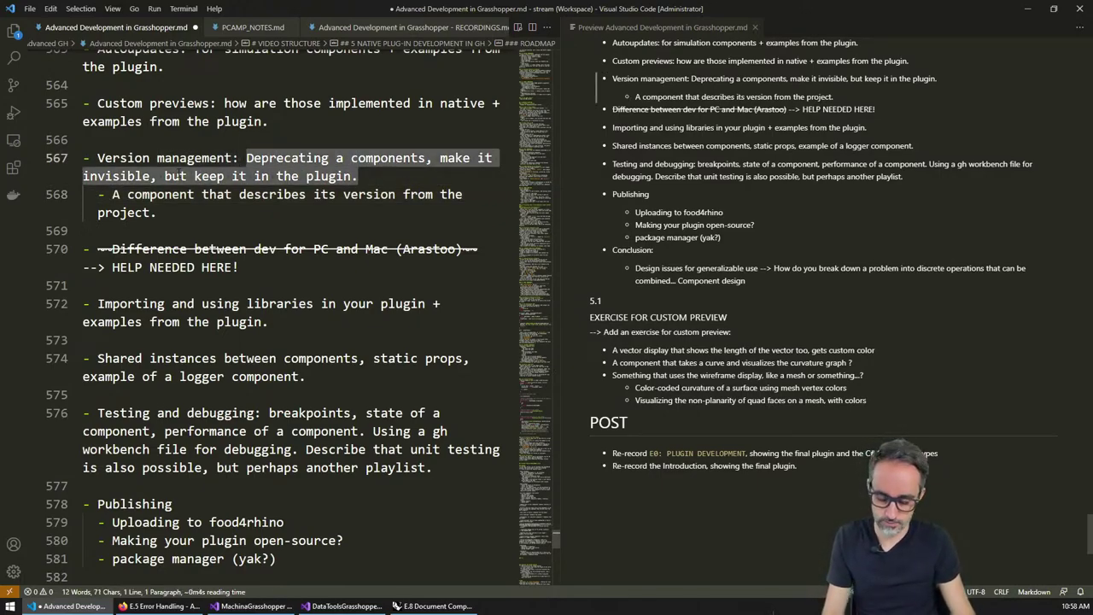
key(ctrl+x)
key(Down)
key(Down)
key(Return)
key(ctrl+v)
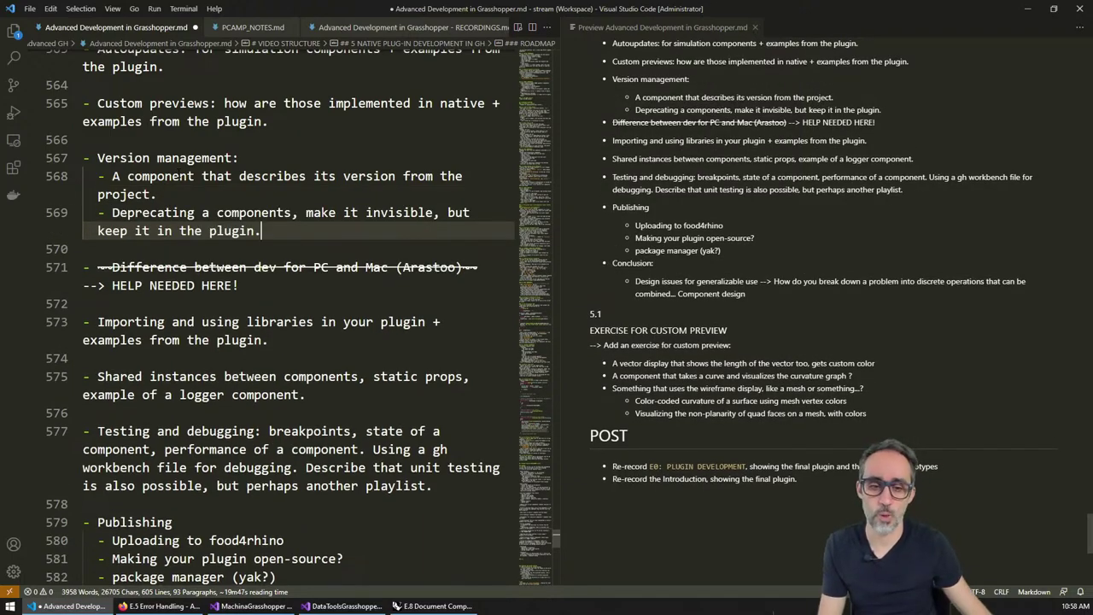
Save the outline with the '## 5 NATIVE PLUG-IN DEVELOPMENT IN GH' roadmap in view.
scroll(299, 315, up, 3)
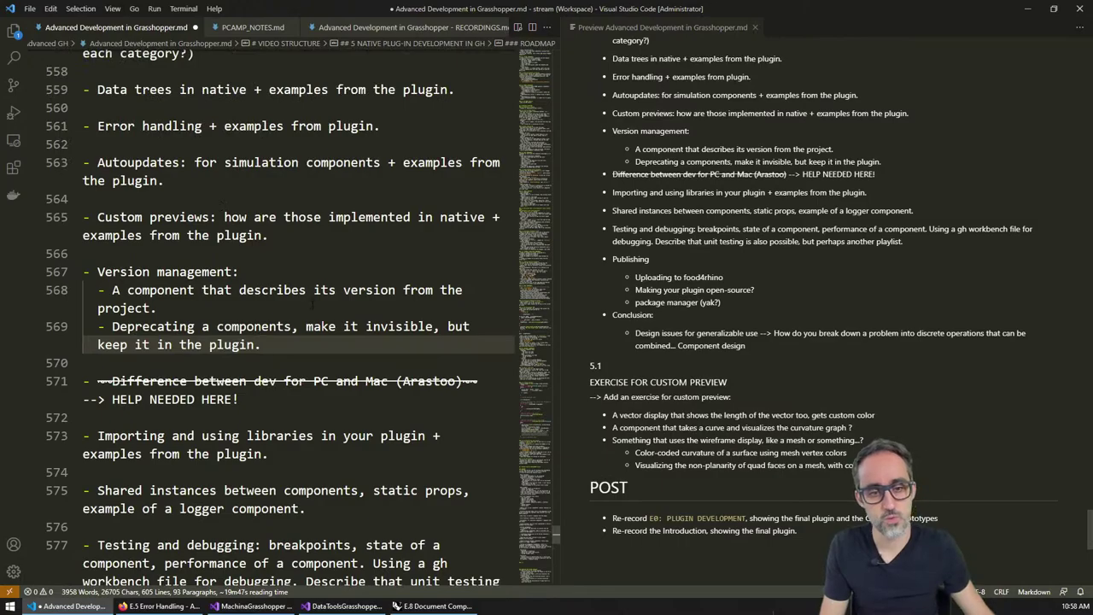
scroll(299, 316, up, 3)
scroll(299, 316, up, 10)
scroll(792, 300, down, 5)
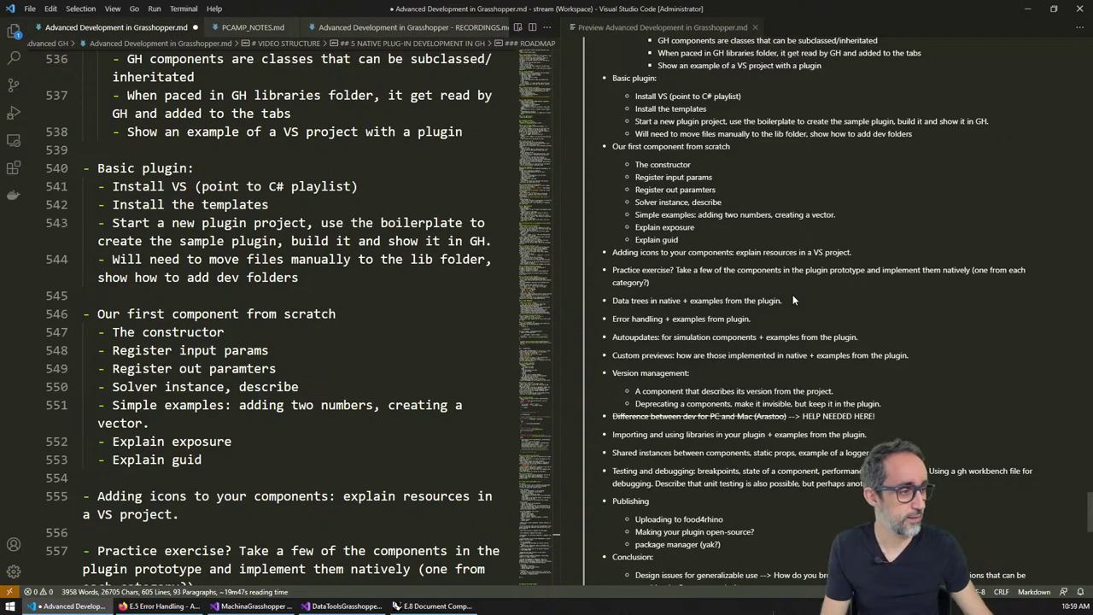
scroll(339, 285, up, 5)
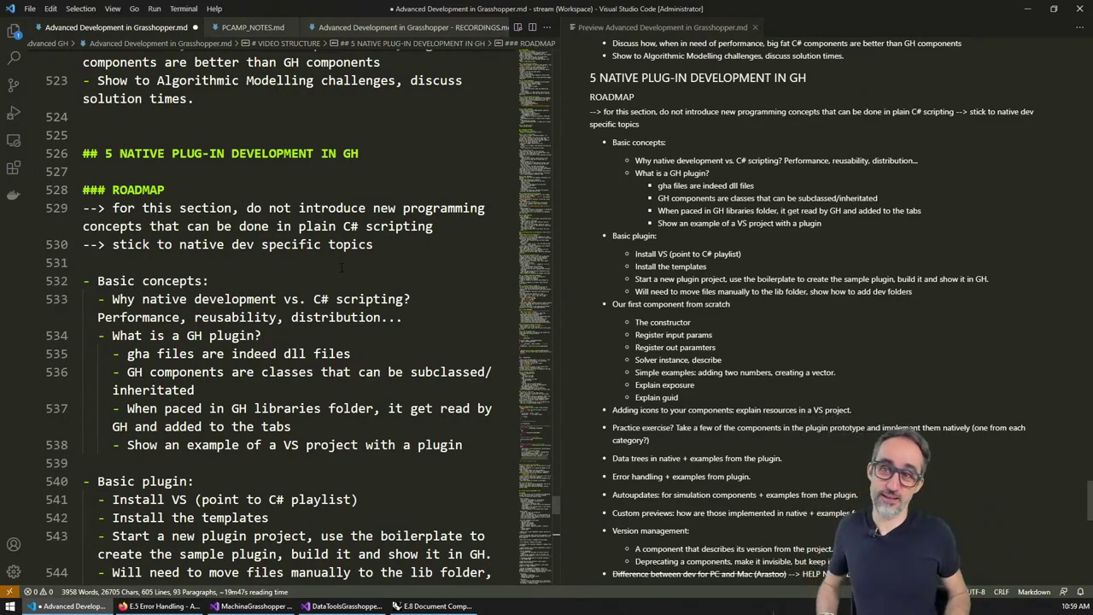
click(340, 267)
key(ctrl+s)
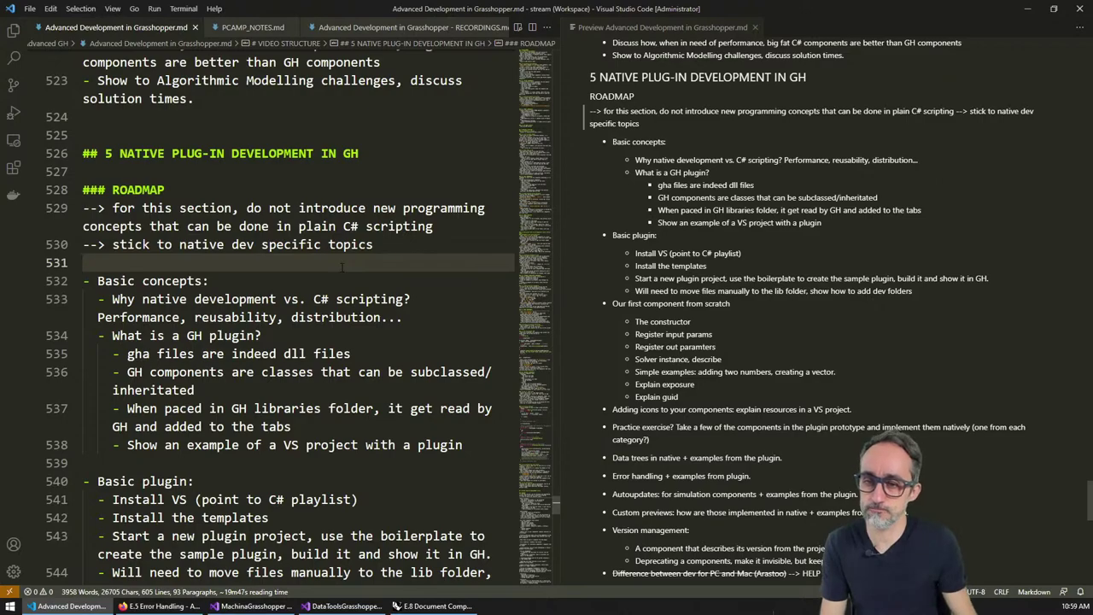
Merge 'Basic concepts' into a ### subheading line and remove its colon.
key(Return)
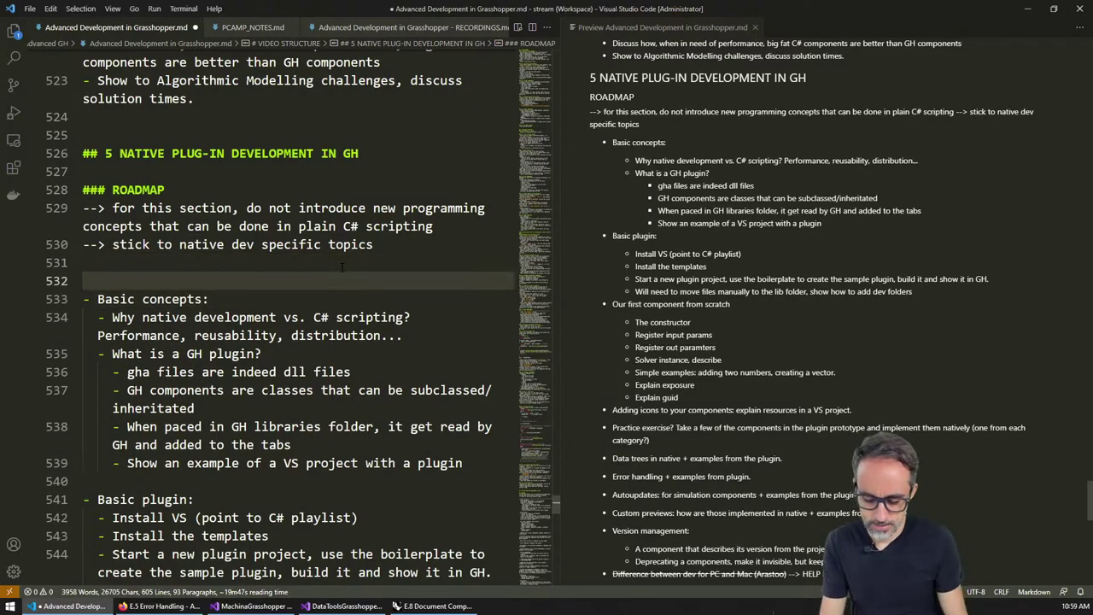
text(%%)
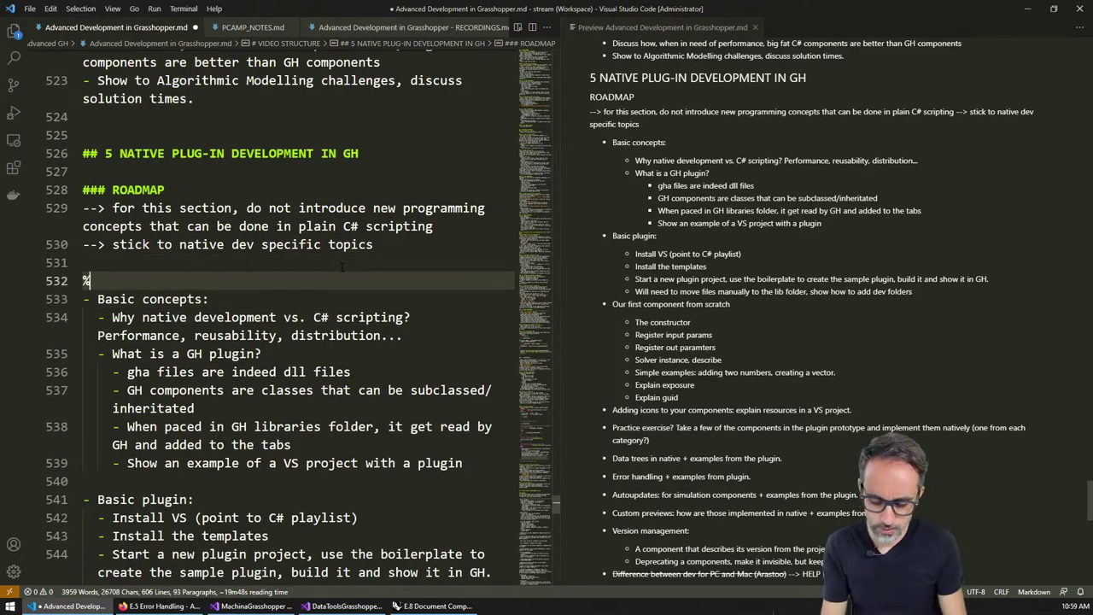
key(BackSpace)
key(BackSpace)
text(%%)
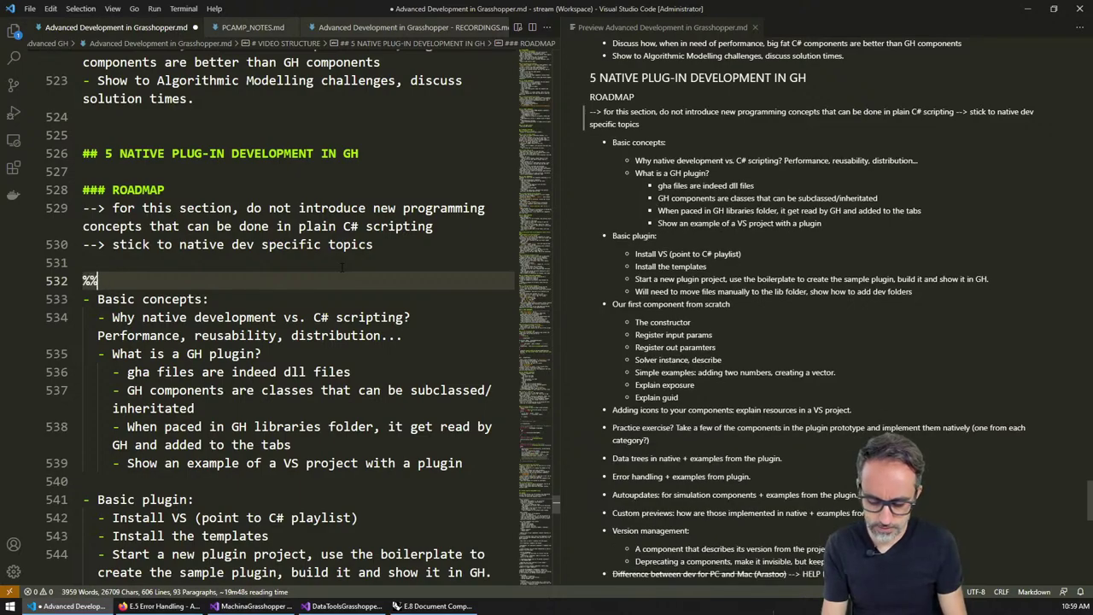
key(BackSpace)
key(BackSpace)
text(### 5.2)
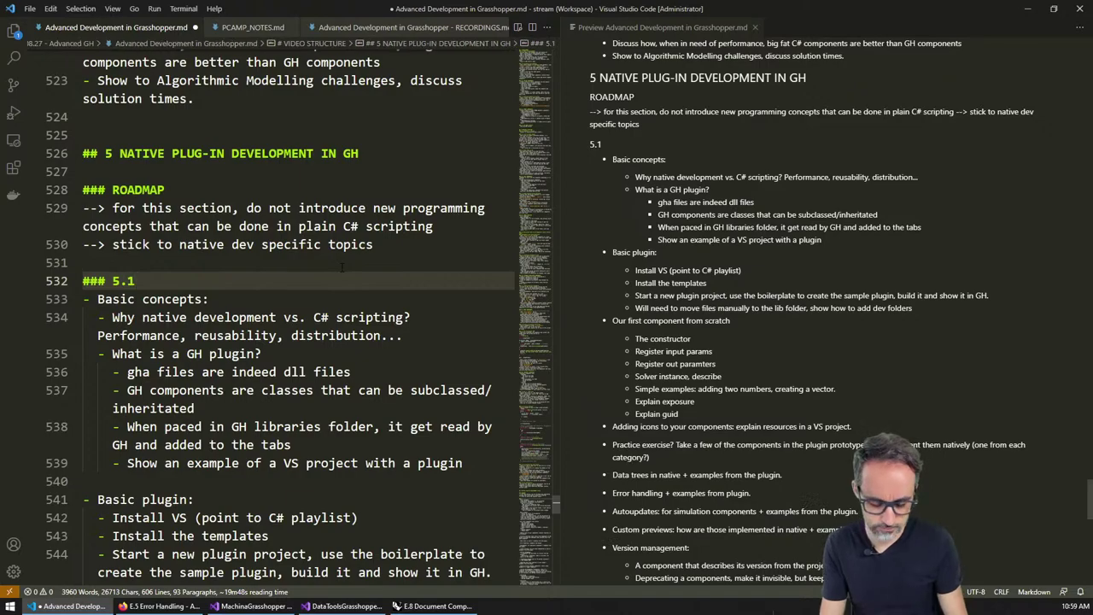
key(Delete)
key(Delete)
key(Delete)
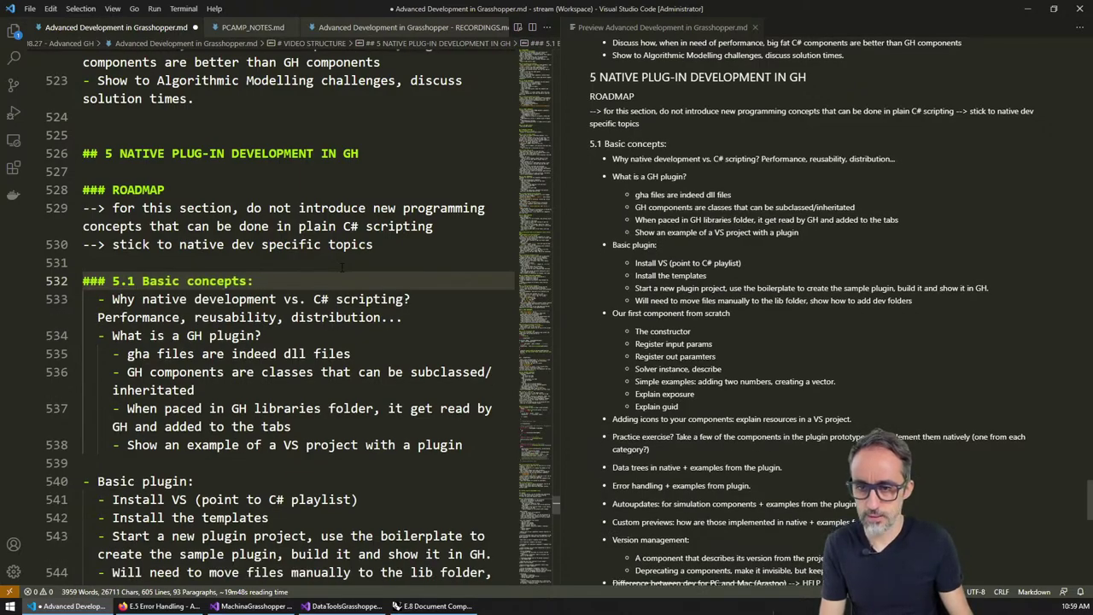
key(Down)
key(Home)
key(Home)
key(Left)
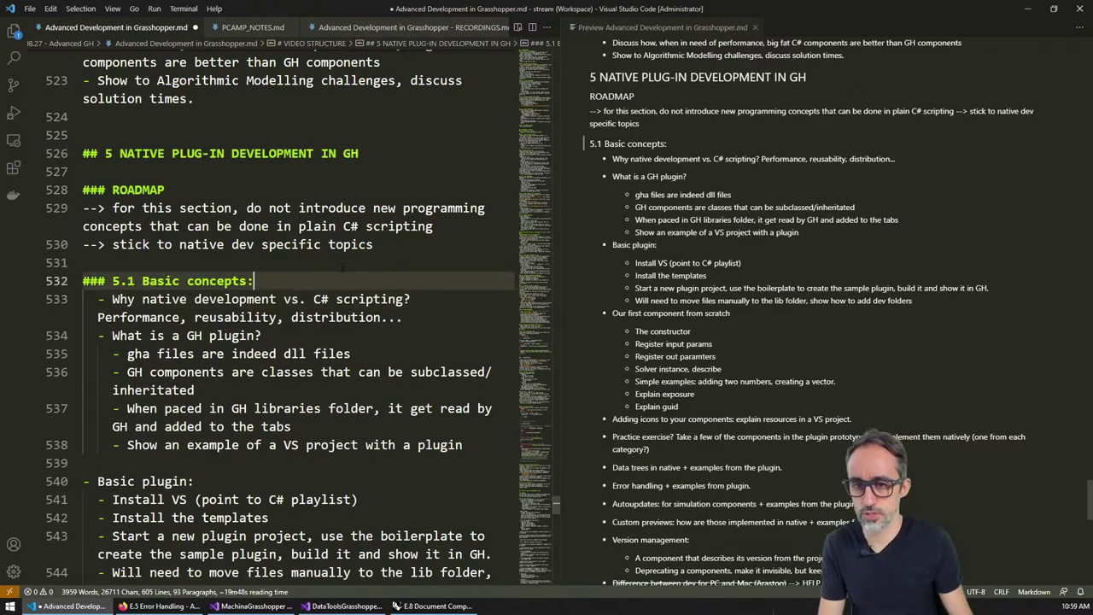
key(BackSpace)
Make 'Basic plugin' a ### 5.2 heading without the trailing colon.
click(181, 469)
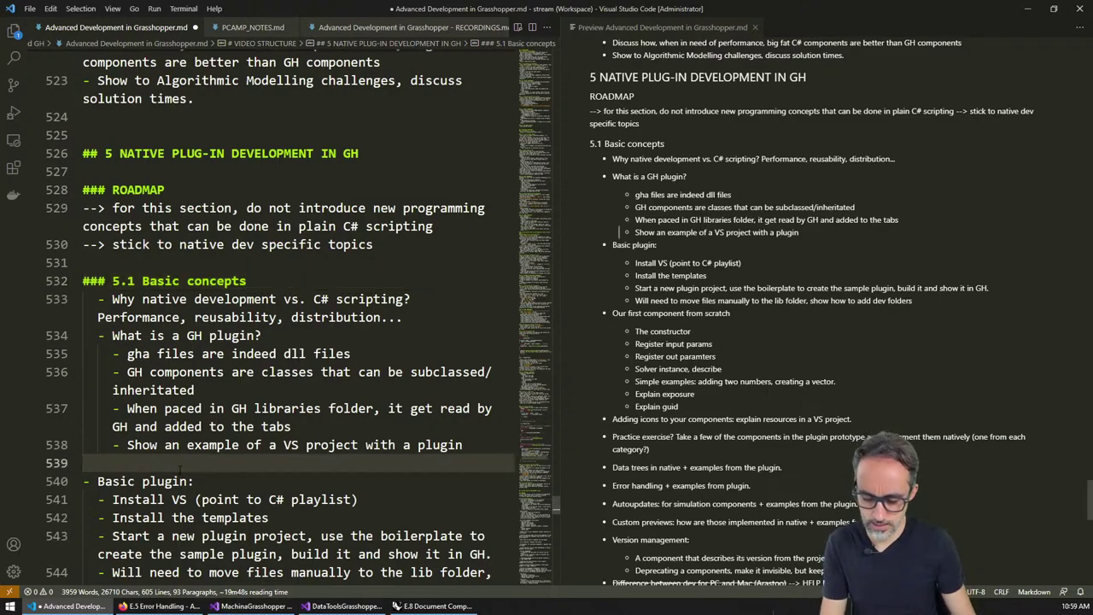
key(Return)
text(### 5.)
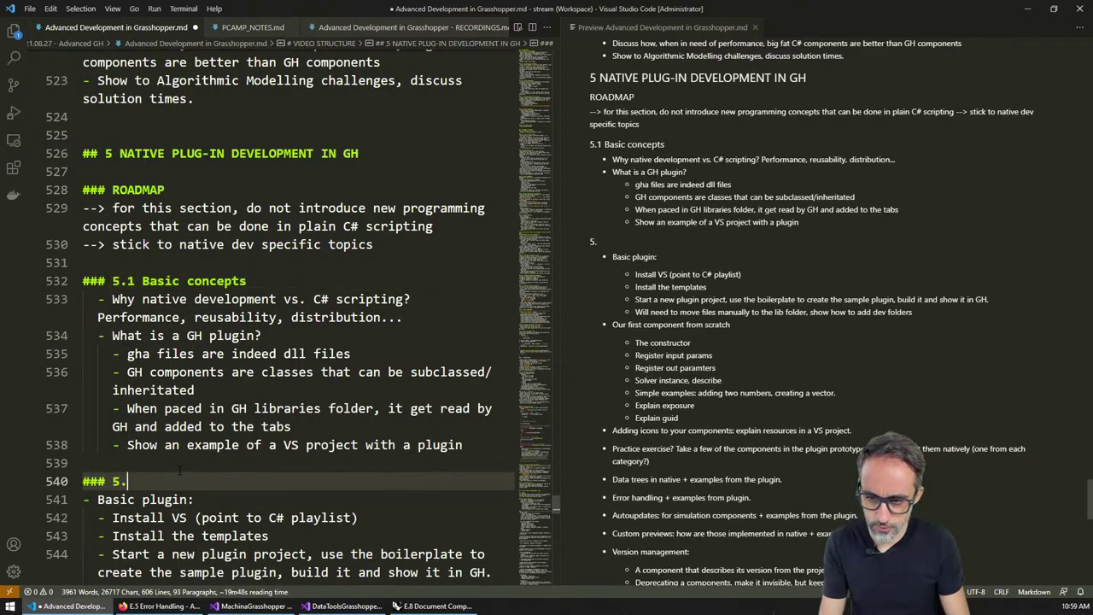
text(2)
key(Delete)
key(Delete)
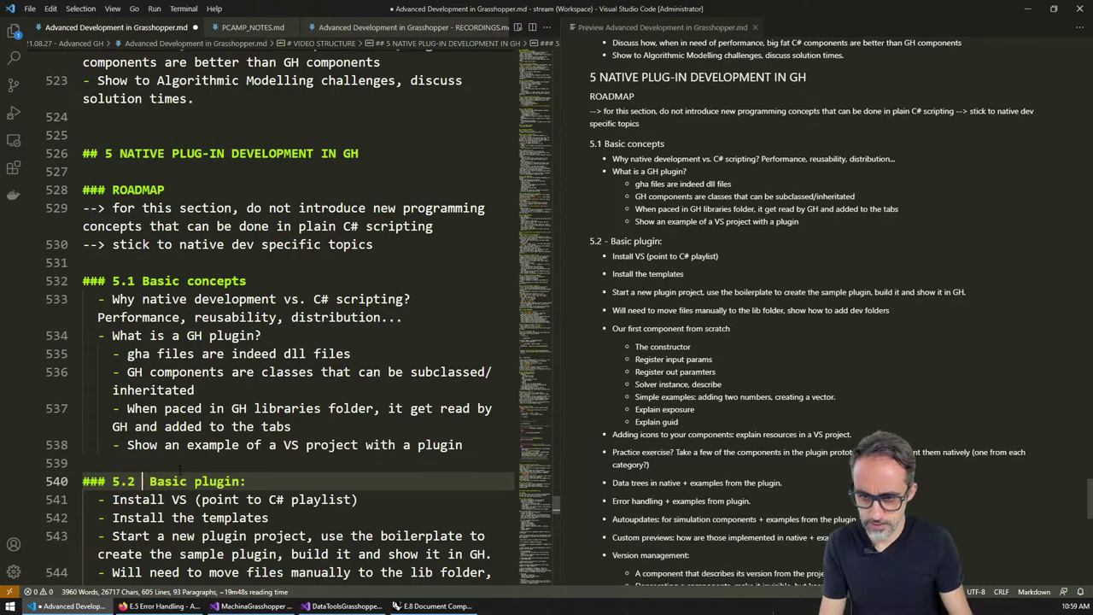
key(Delete)
key(Down)
key(Home)
key(Up)
key(End)
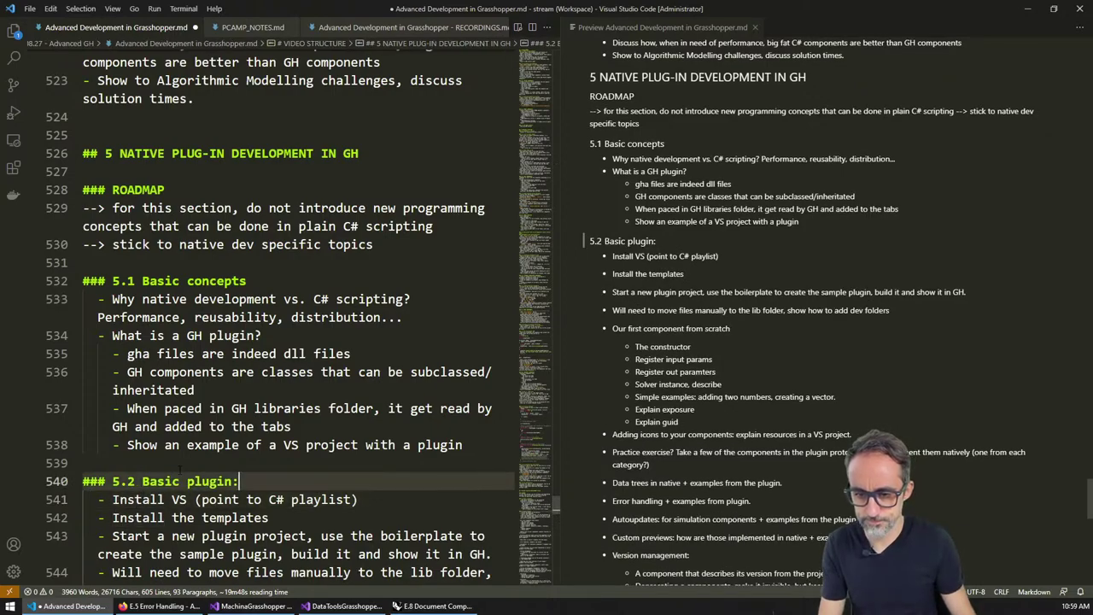
key(BackSpace)
scroll(555, 505, down, 5)
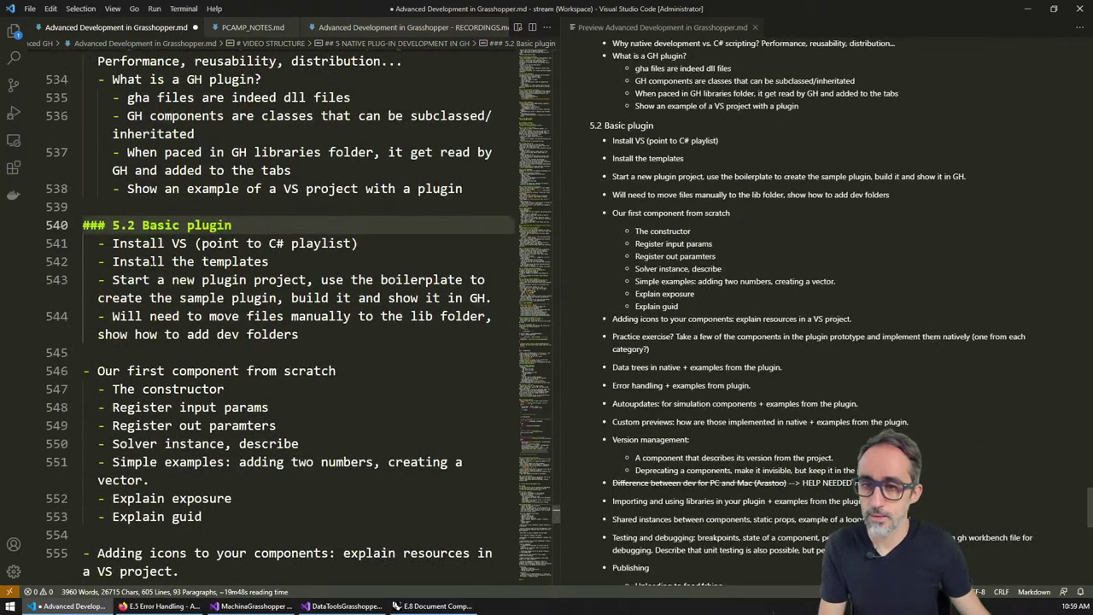
drag(136, 224, 83, 225)
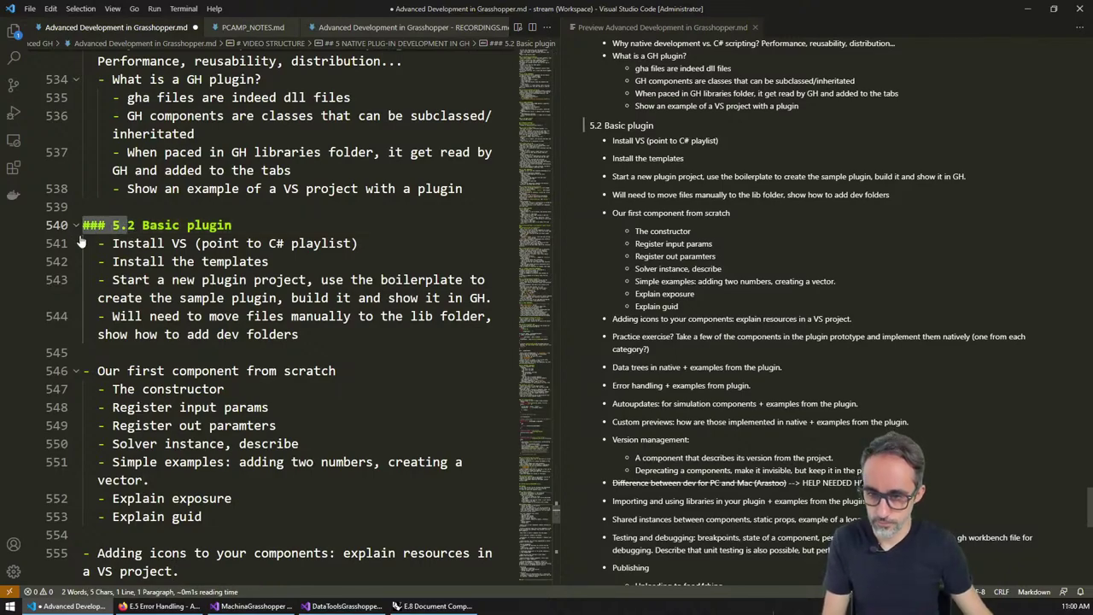
Add a '### 5.3 Our first component' heading above the first component item.
click(111, 351)
text(### 5.)
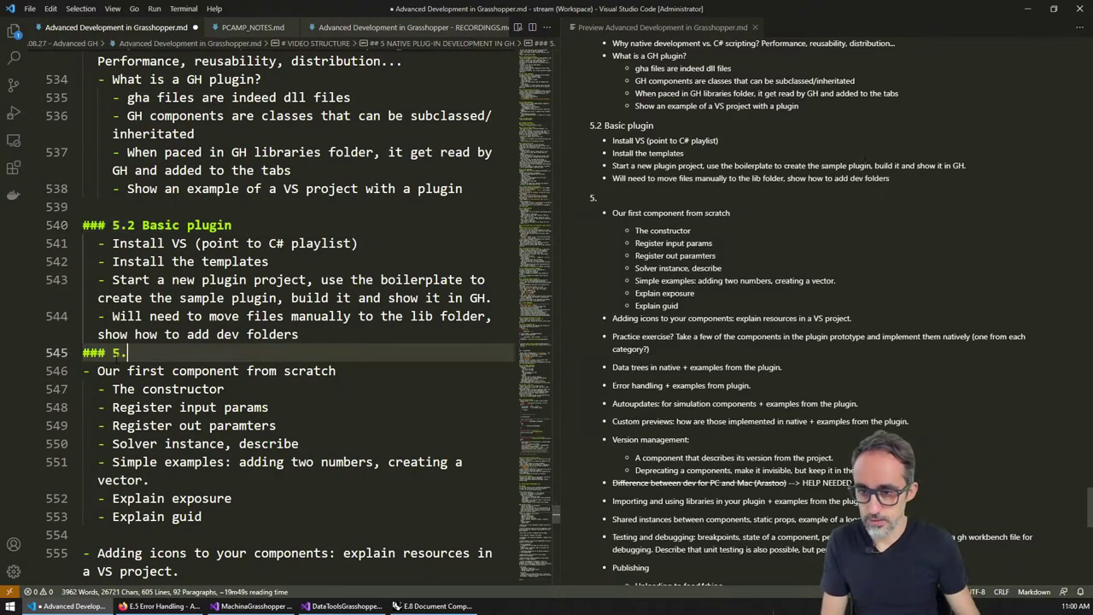
key(Return)
key(End)
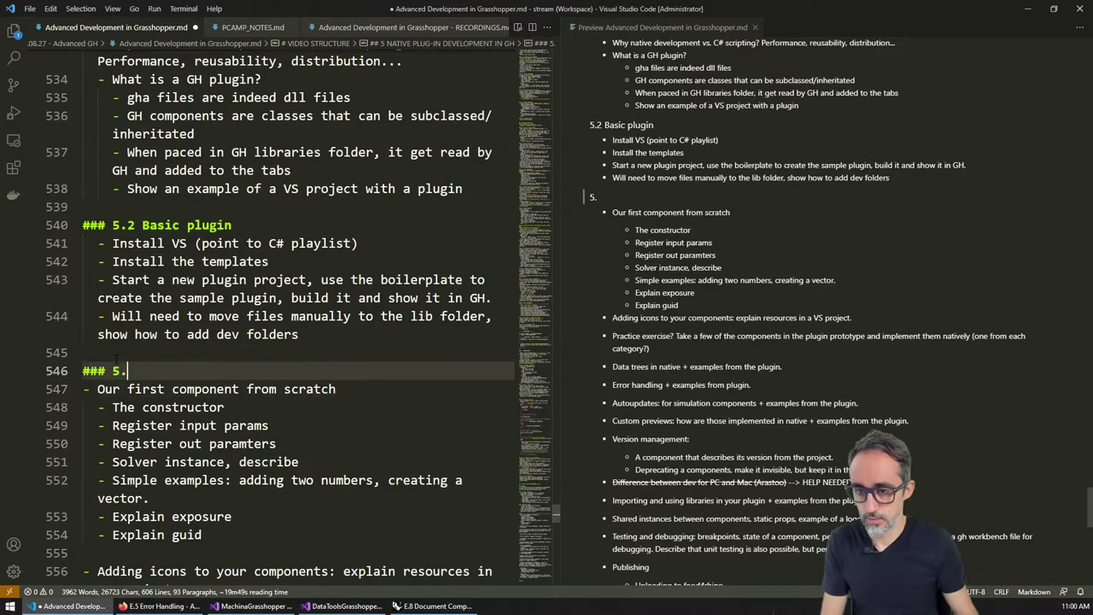
text(3 O)
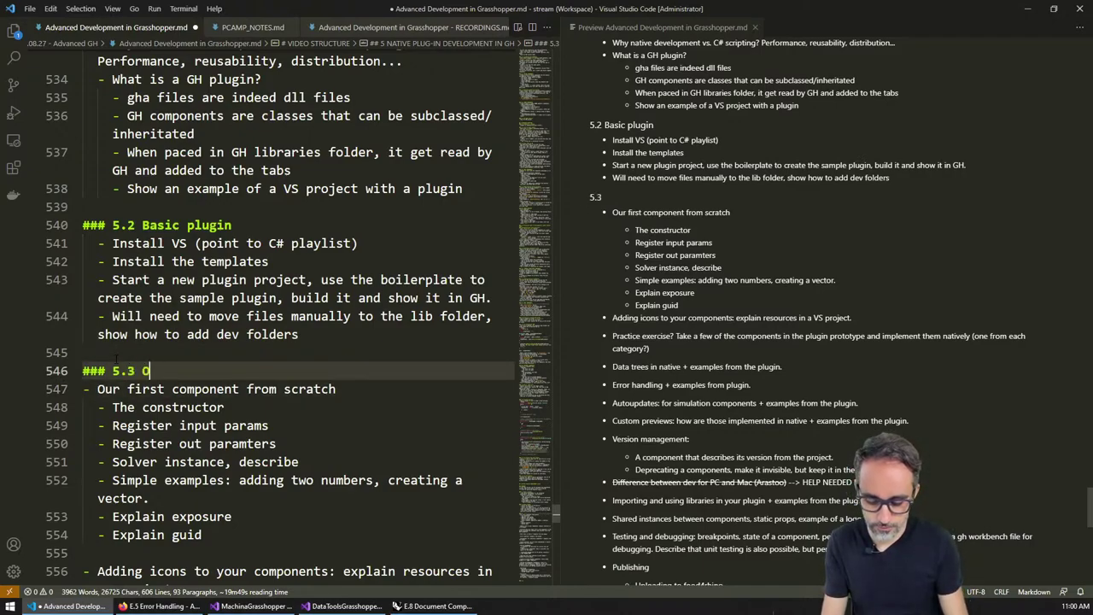
text(ur first component)
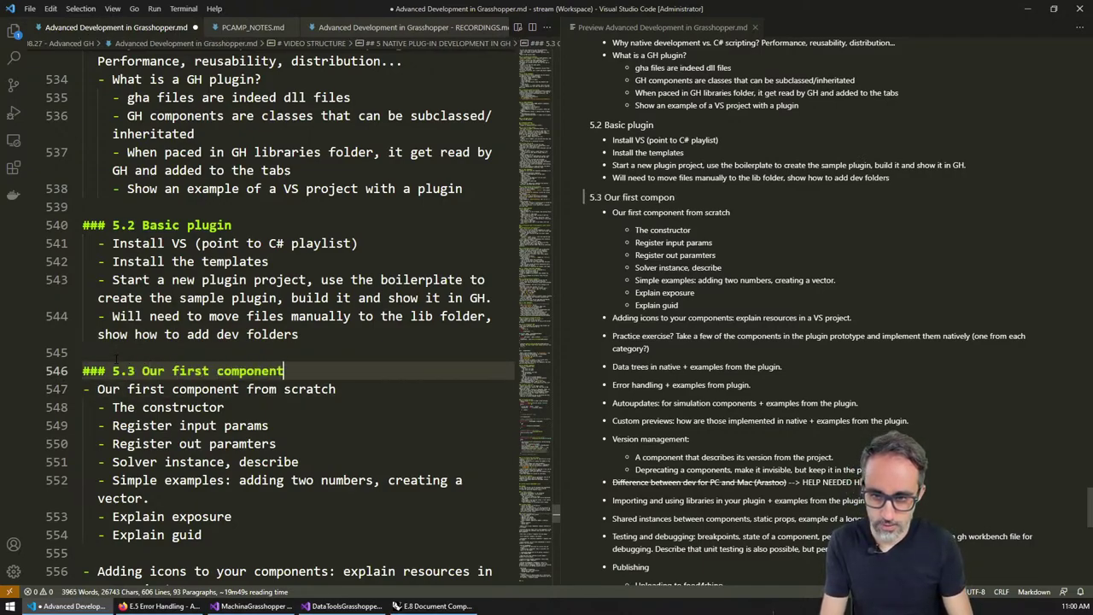
Insert a '### 5.4 Icons' heading above the Adding icons item.
scroll(116, 358, down, 2)
click(150, 457)
key(Home)
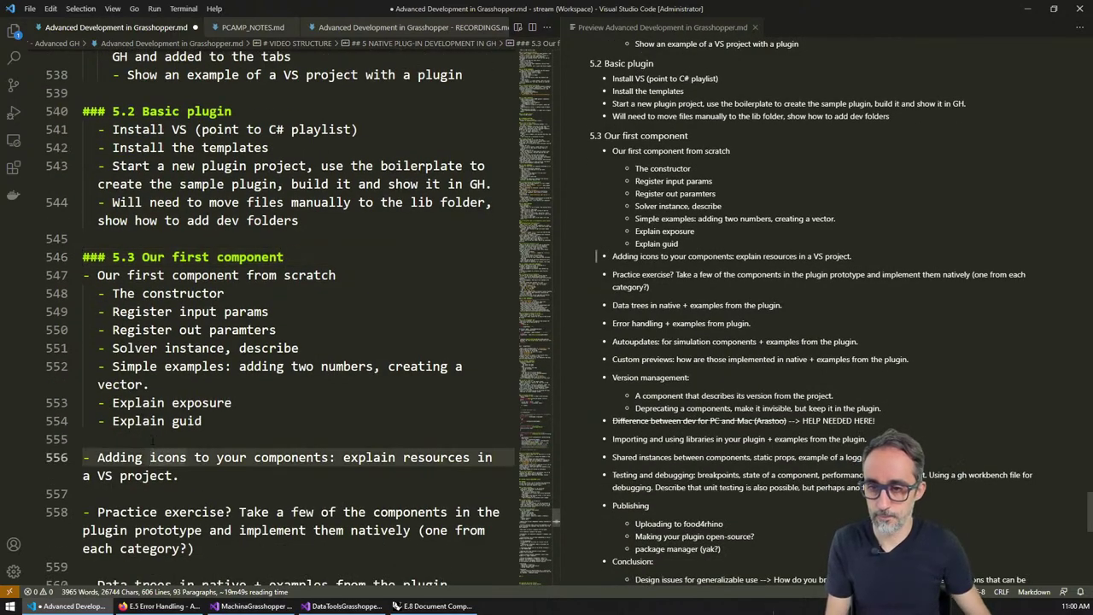
key(Return)
key(Up)
text(### 5.4 Icon)
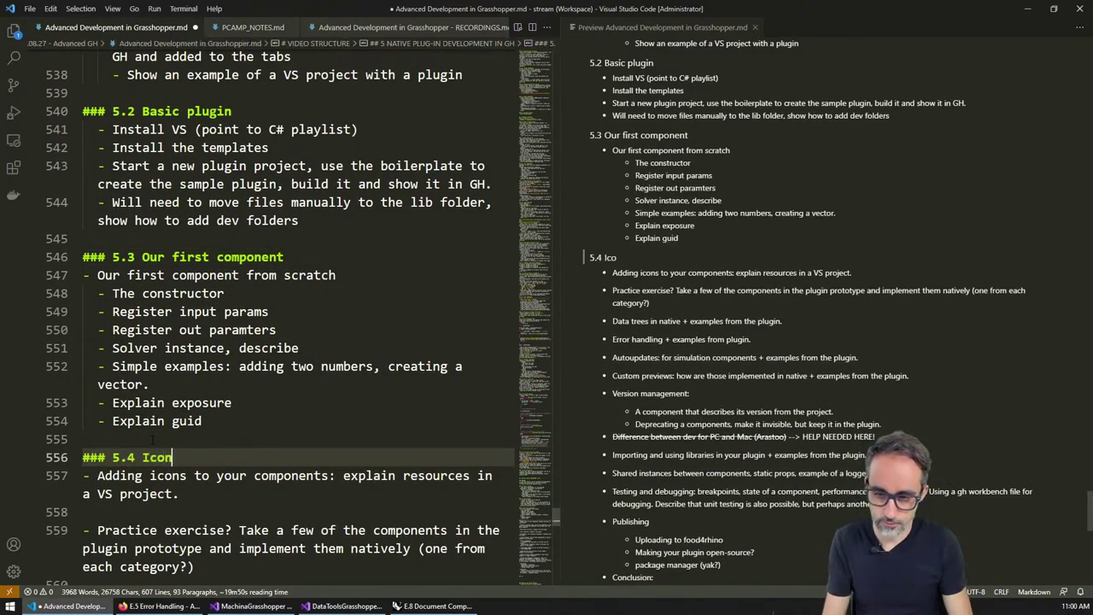
text(s)
Add a '### E.X Practice' heading above the practice exercise item.
scroll(183, 335, down, 3)
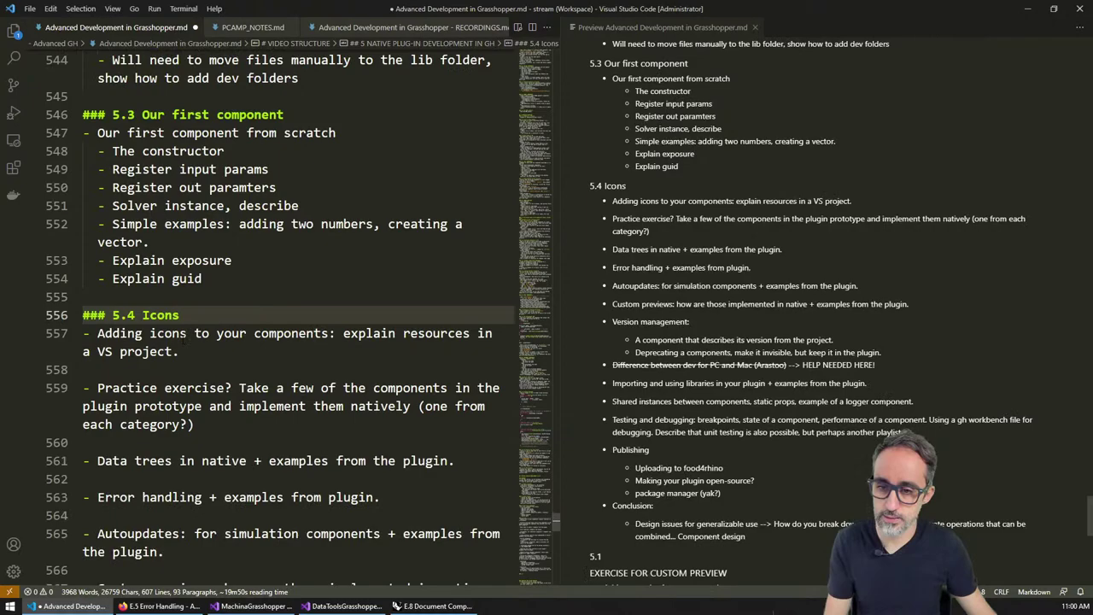
click(194, 373)
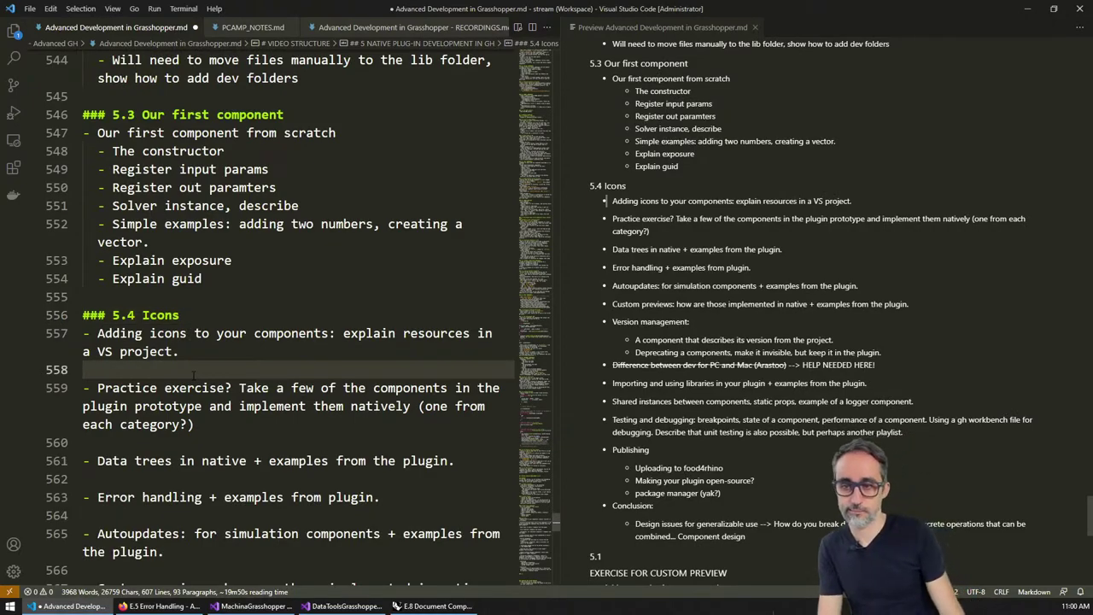
key(Return)
text(### 5.)
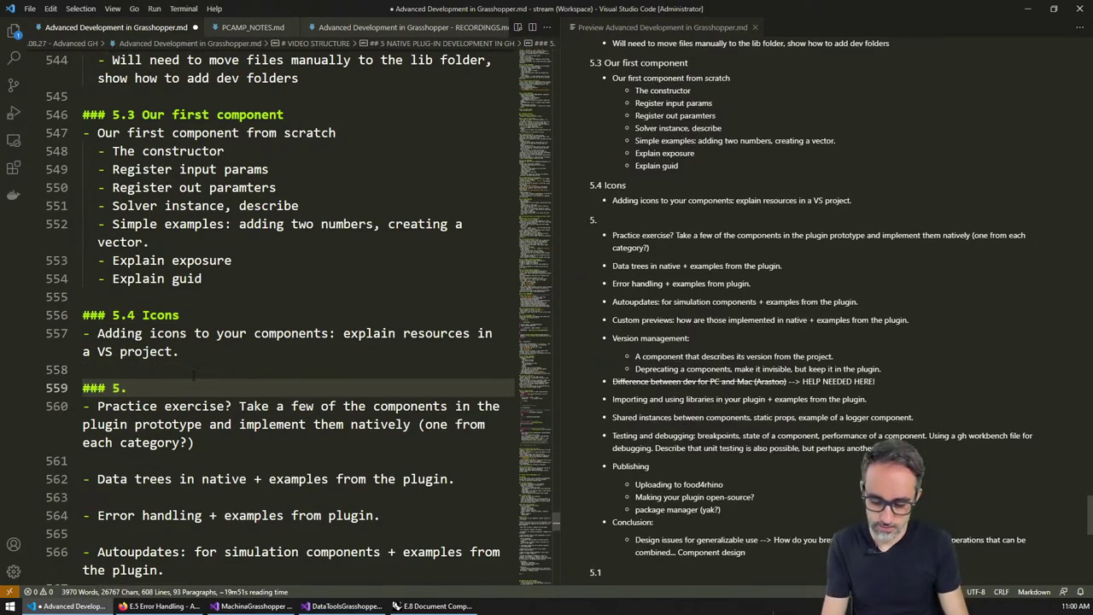
key(Left)
key(BackSpace)
text(E)
key(End)
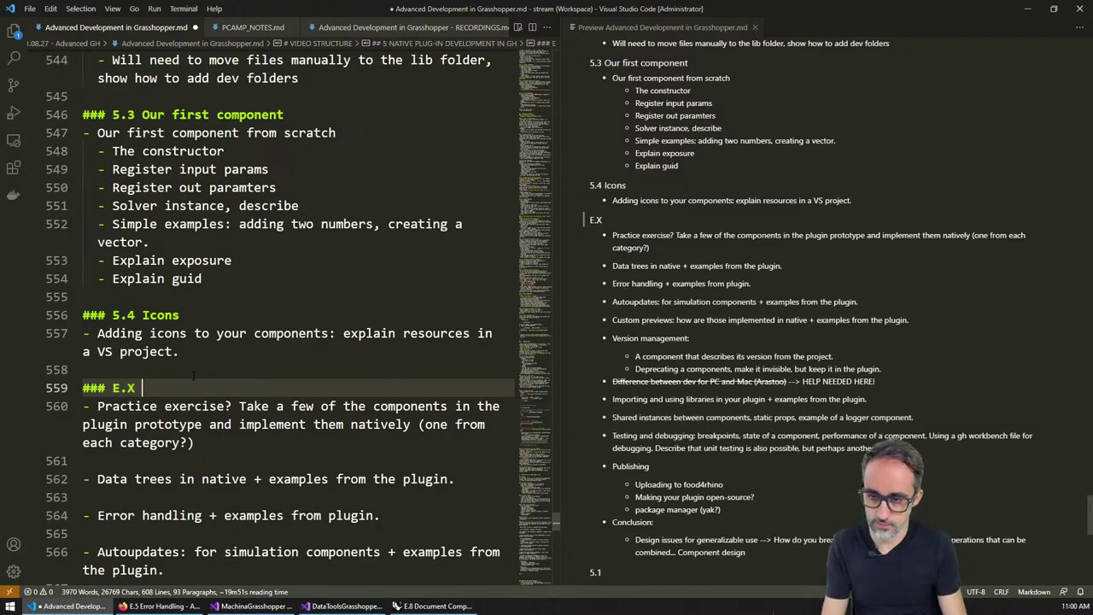
text(X Practice)
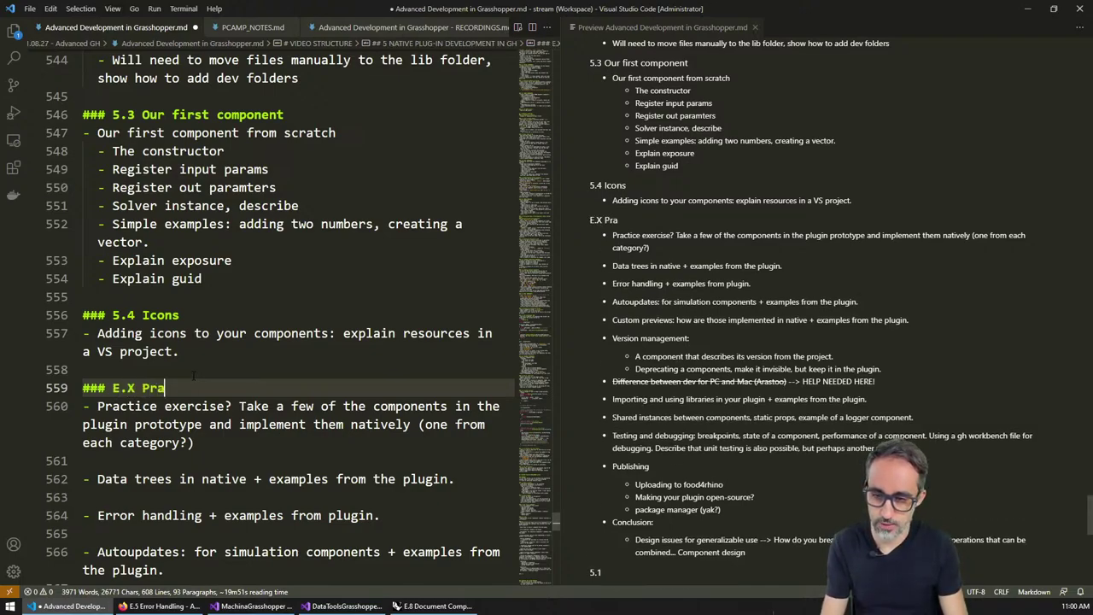
Add a '### 5.5 Data structures in' heading with a '- Lists in native' bullet.
key(Down)
key(Down)
key(Down)
key(Down)
key(Return)
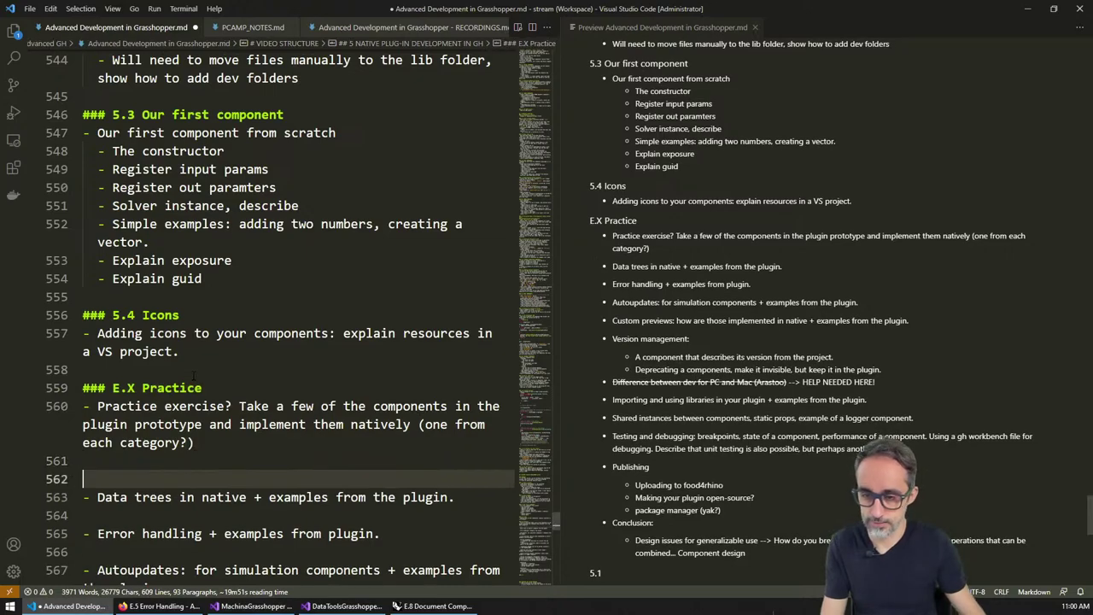
scroll(213, 359, down, 2)
text(### 5.)
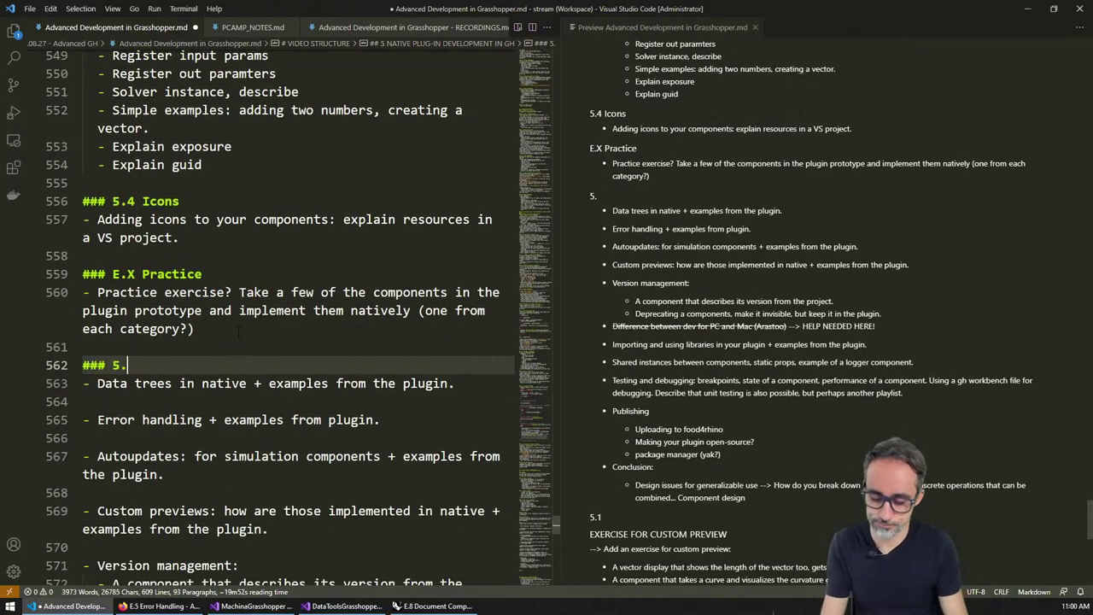
text(5)
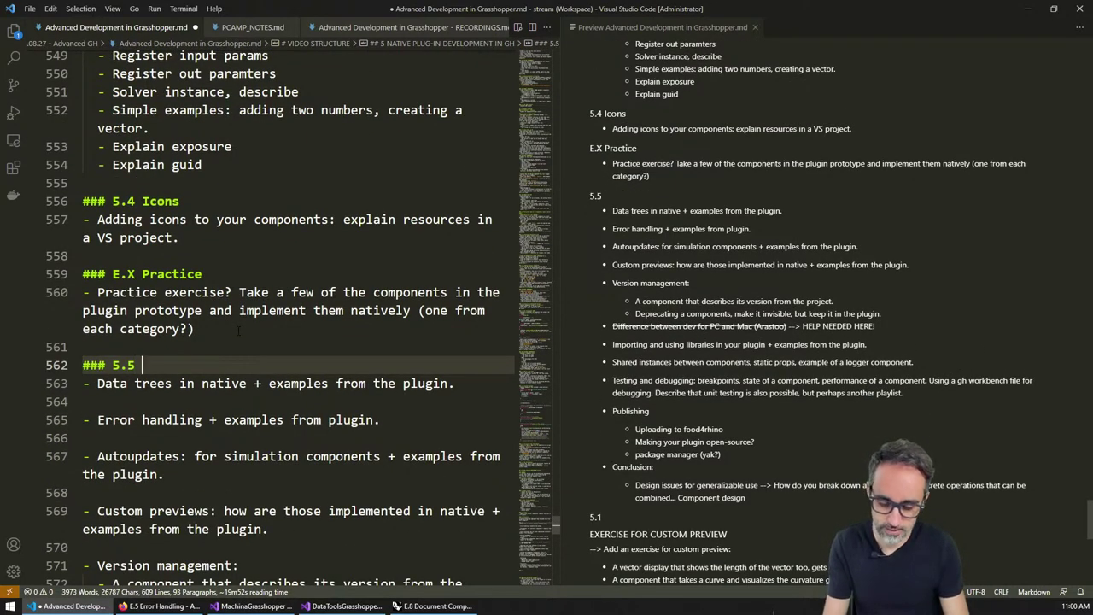
text( Data str)
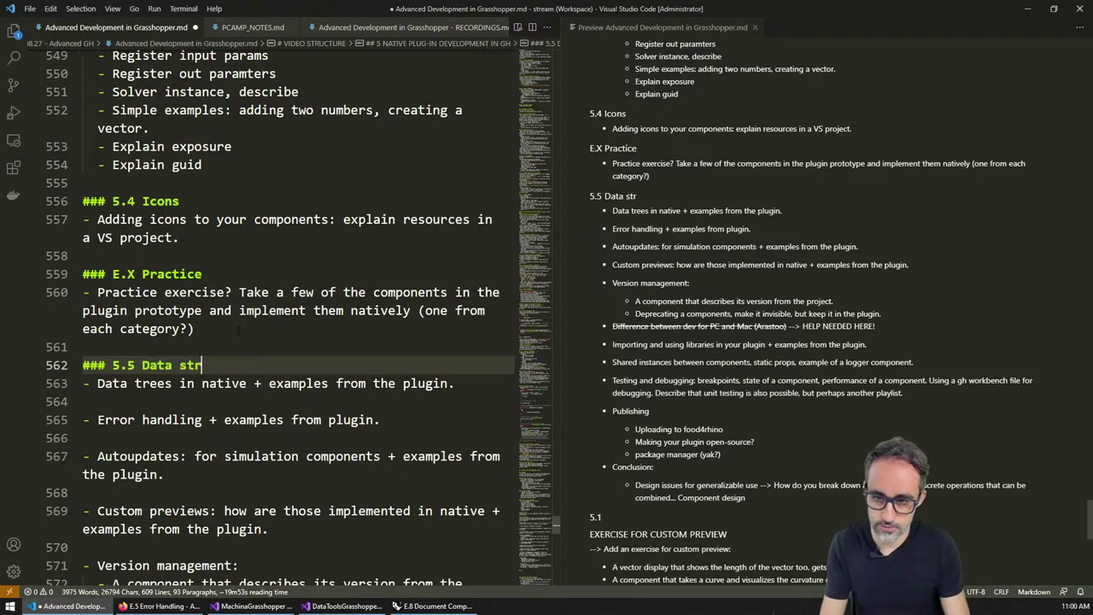
text(uctures in GH)
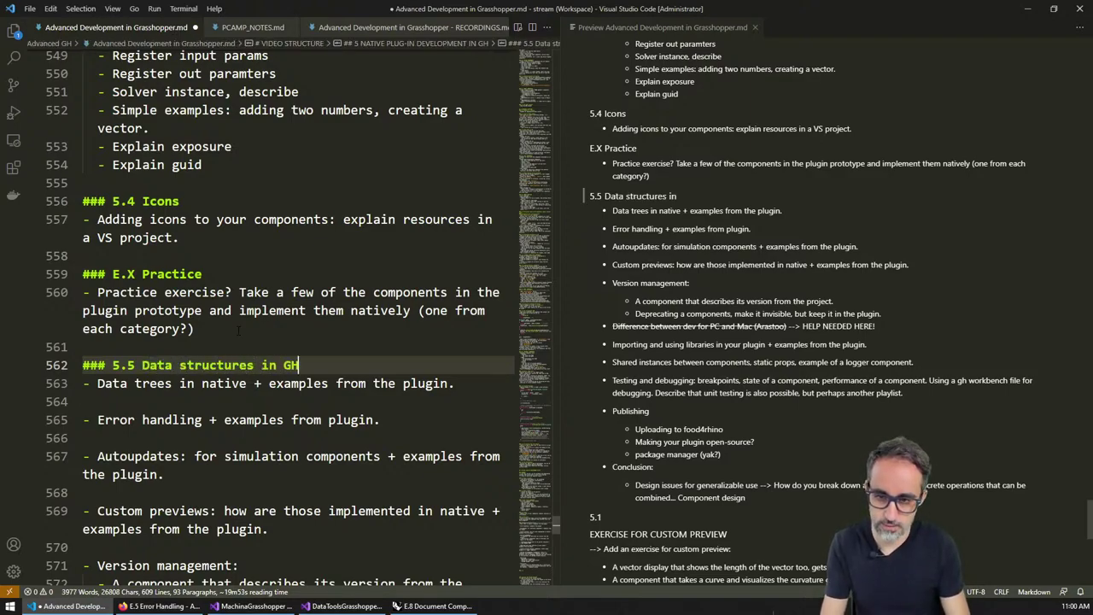
key(Return)
text(- Lists i)
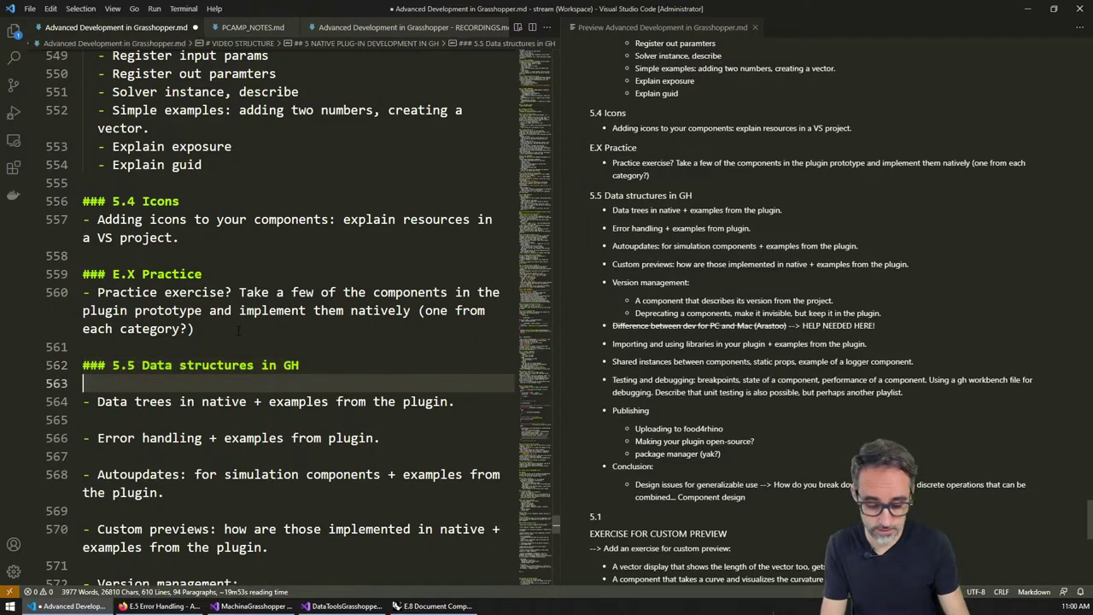
text(n native)
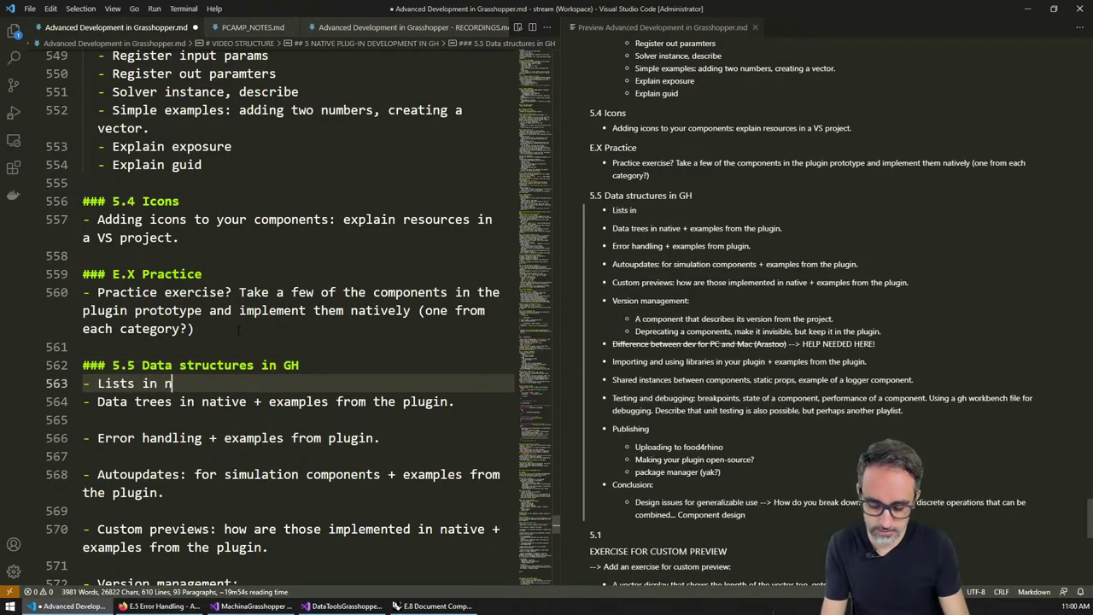
Split 'Examples from the plugin.' onto its own bullet, dropping the '+' after native.
key(Down)
key(Down)
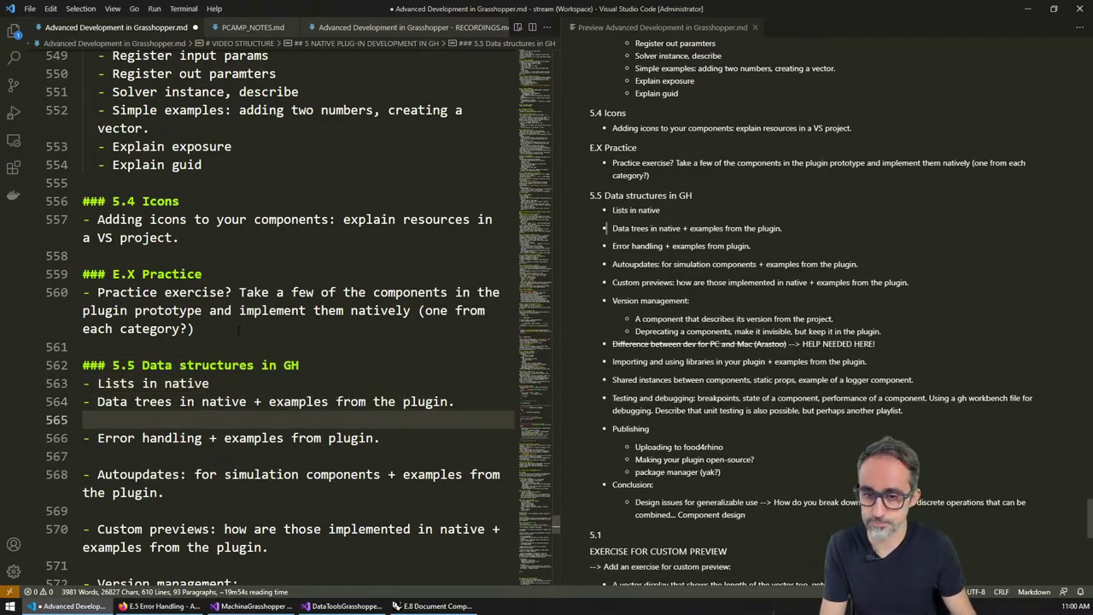
key(Left)
key(ctrl+Left)
key(Return)
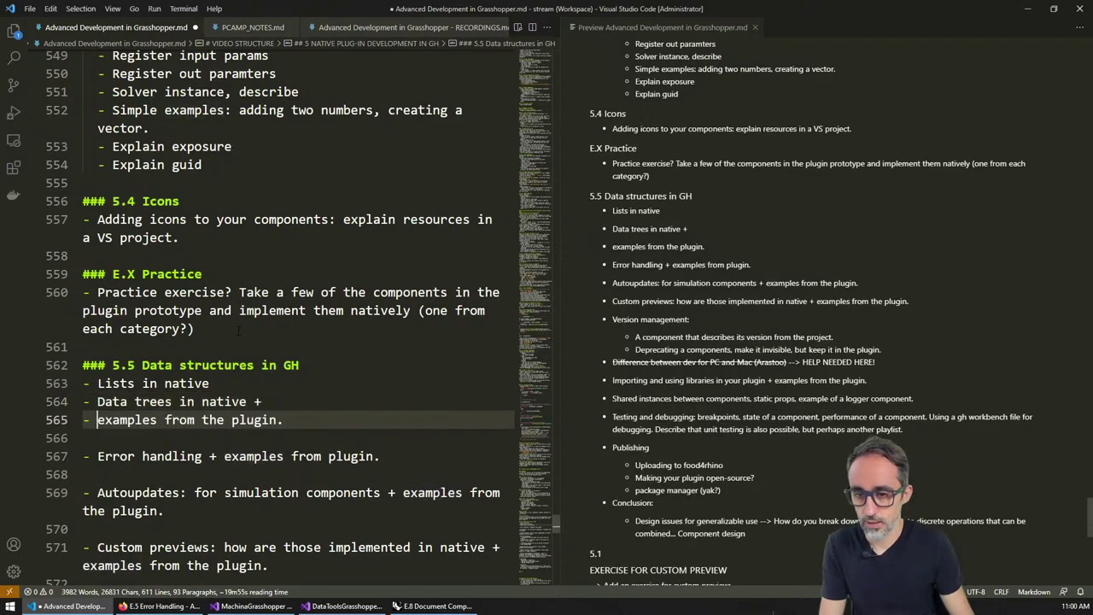
key(Up)
key(End)
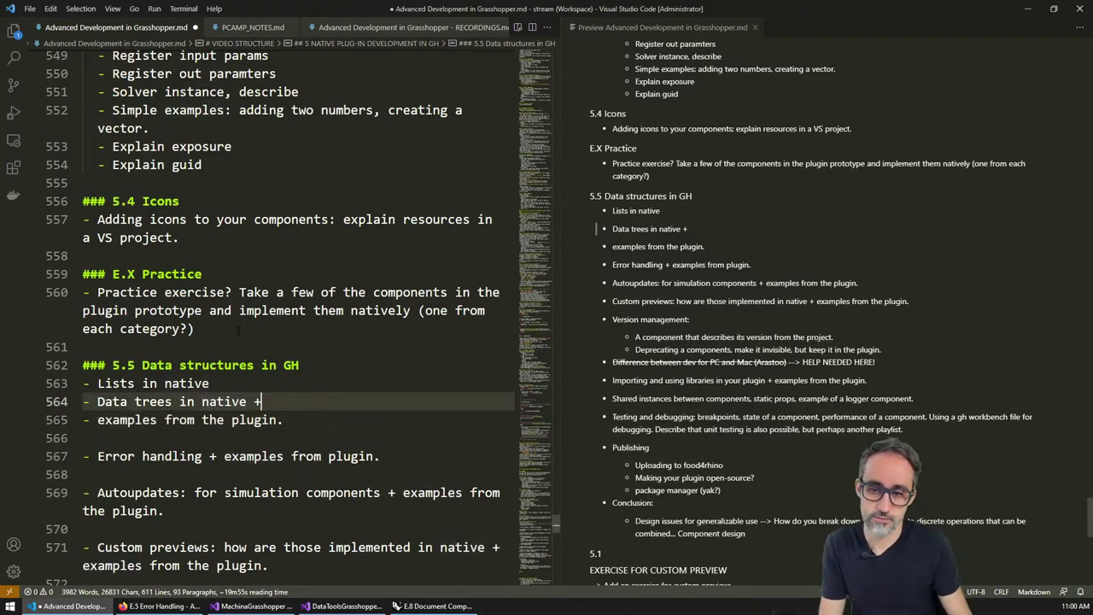
key(Down)
key(ctrl+Left)
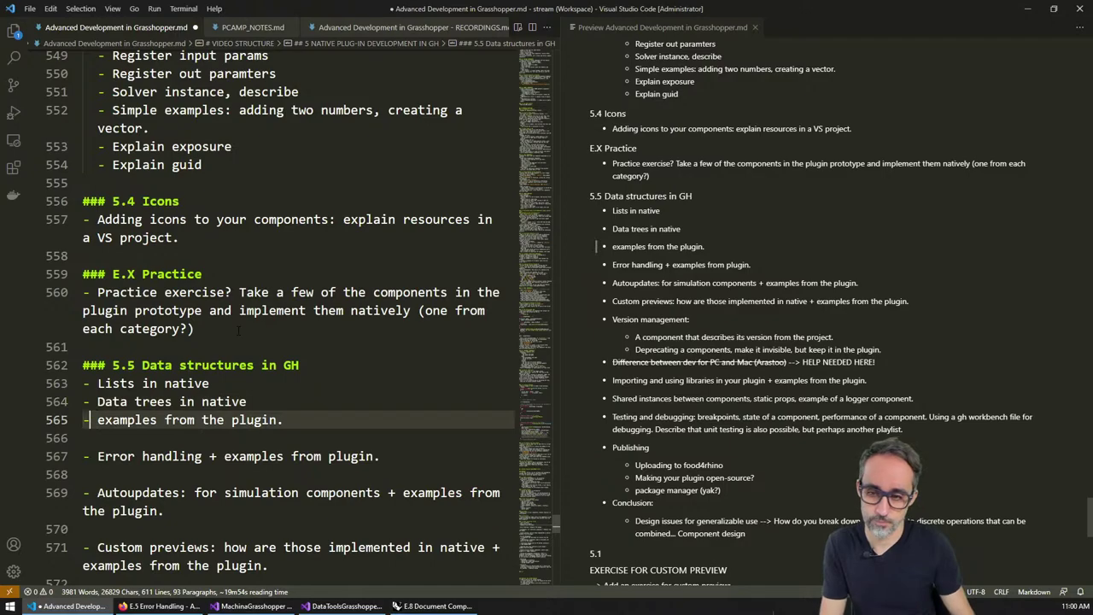
key(Right)
key(Delete)
text(E)
key(Down)
key(Return)
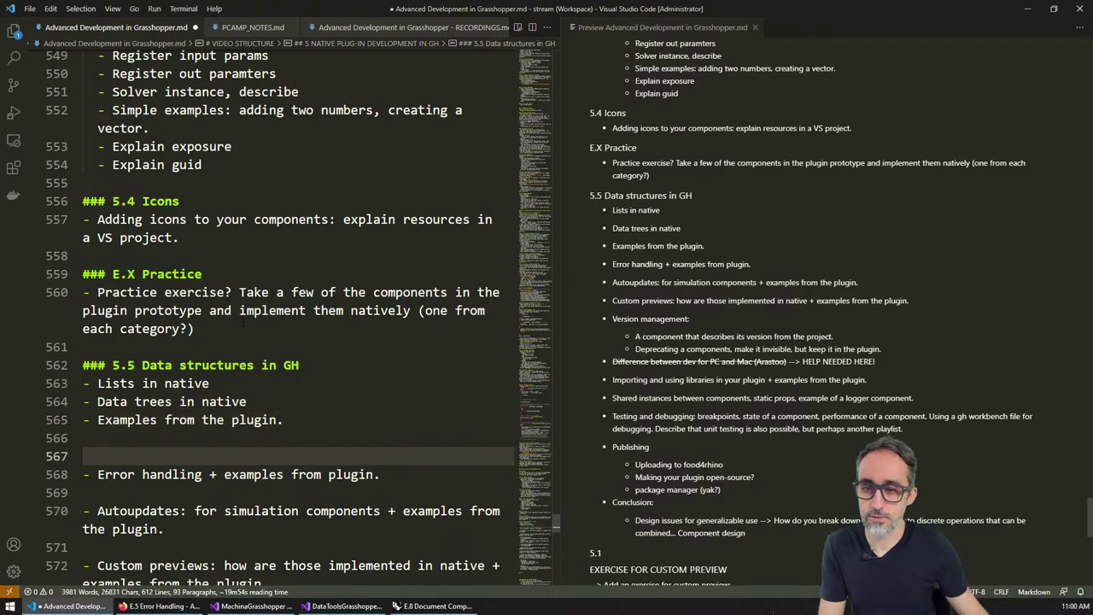
scroll(243, 322, down, 3)
Add headings '### 5.6 Error handling', '### 5.7 Autoupdates' and '### 5.8 Custom previews'.
text(### 5.)
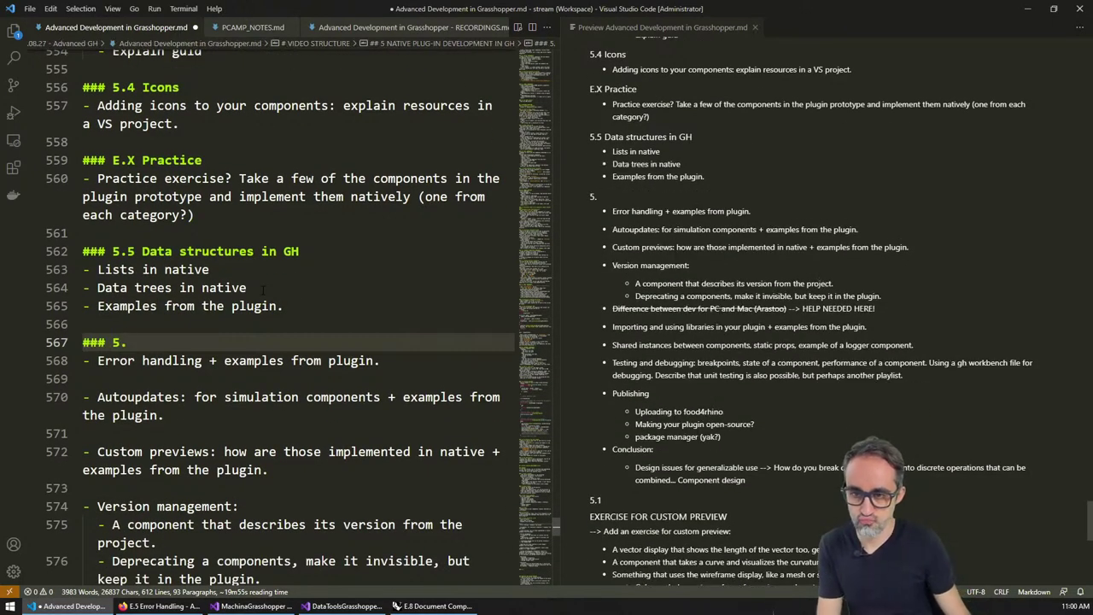
text(6 E)
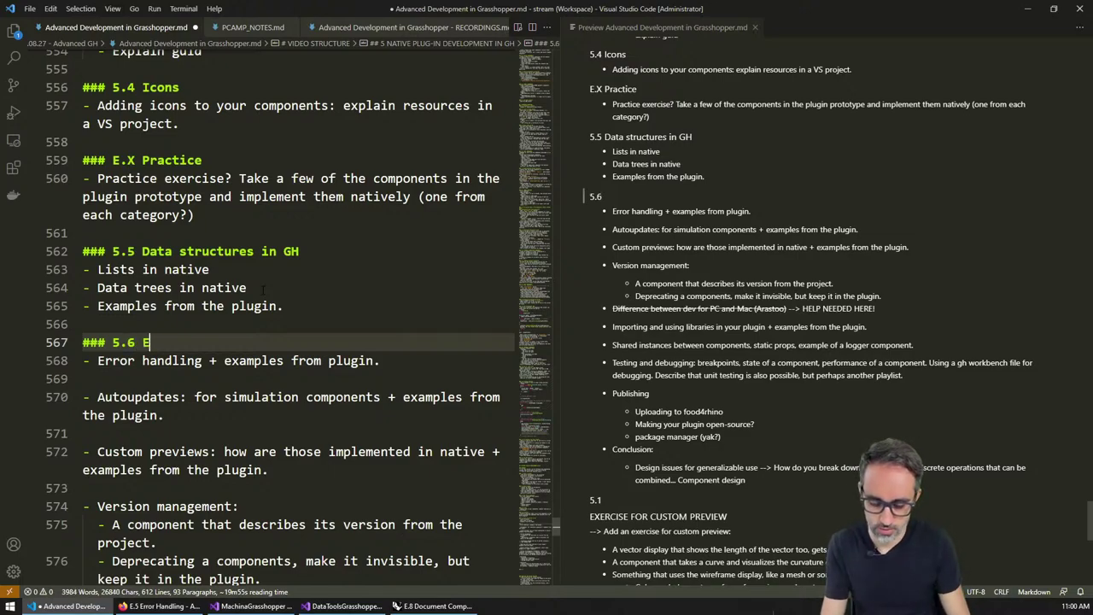
text(rror handling)
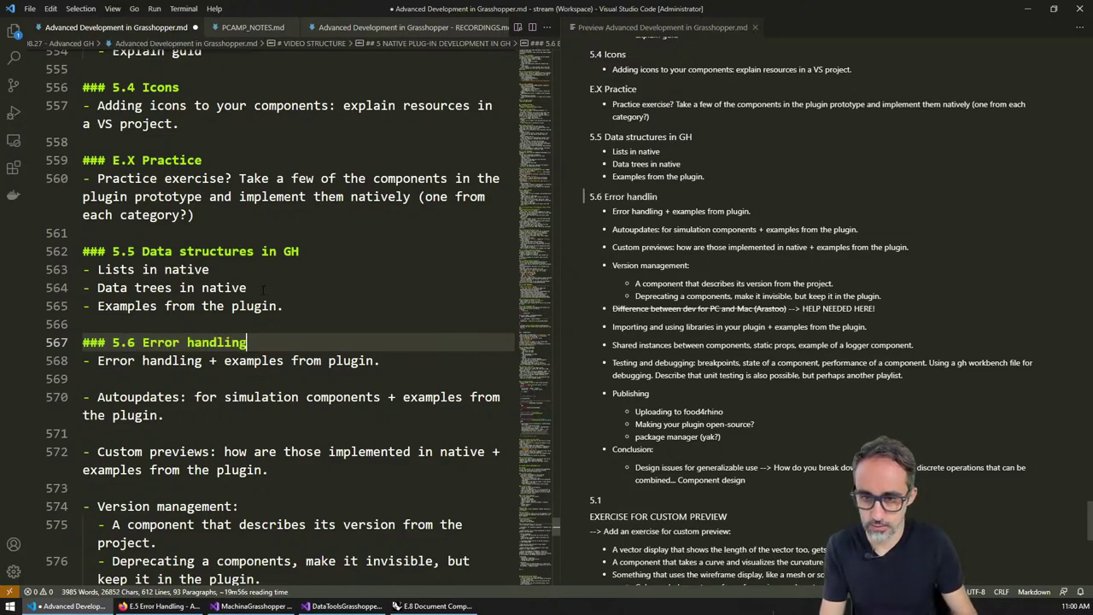
key(Down)
key(Down)
key(Return)
text(### 5.)
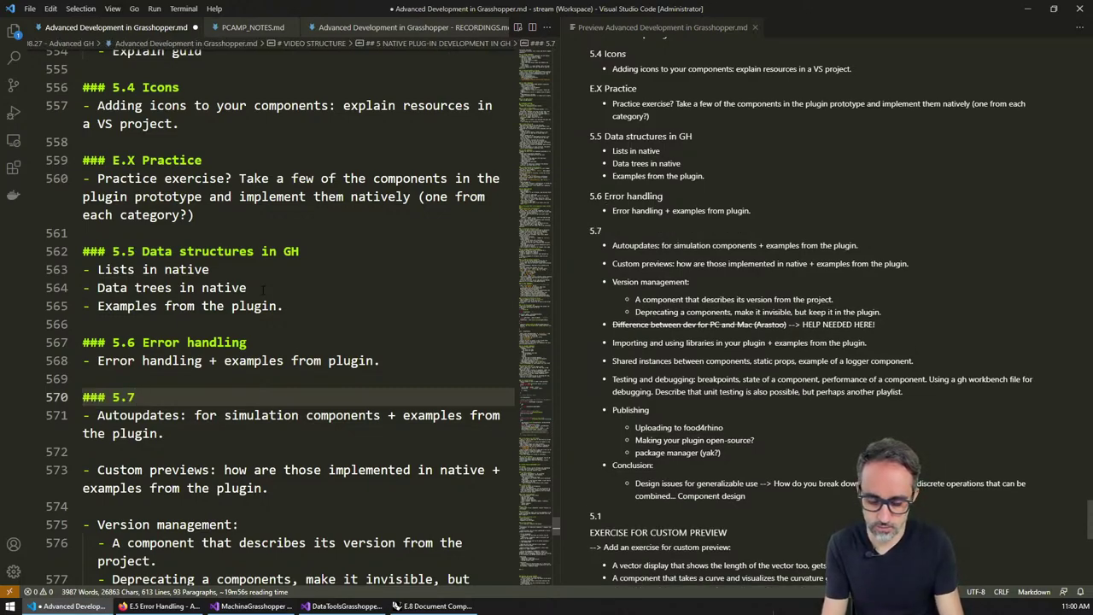
text(7 Autoup)
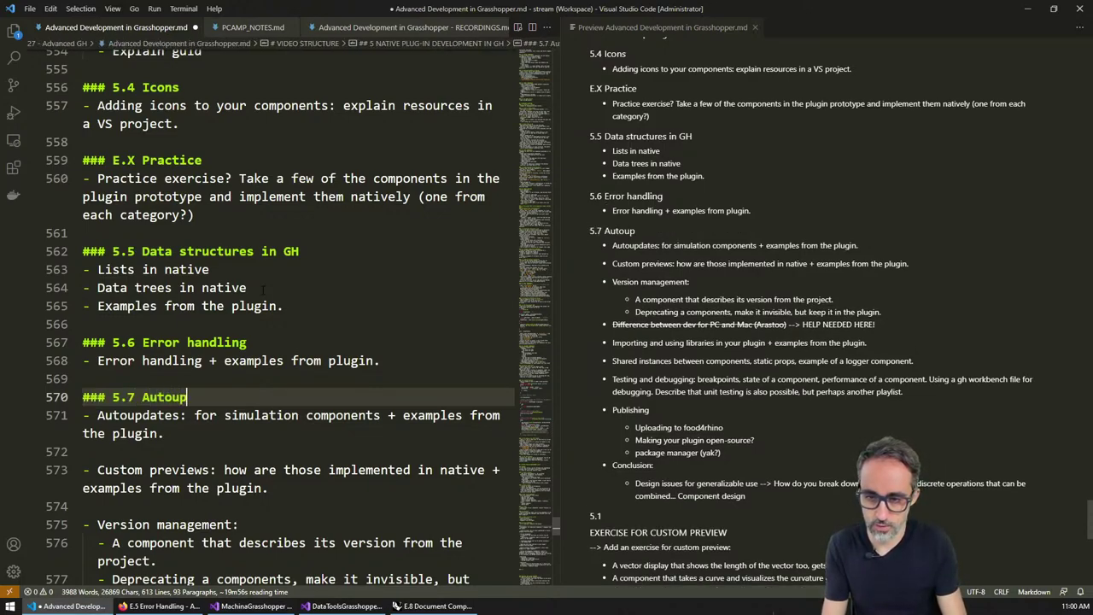
text(dates)
key(Down)
key(Down)
key(Down)
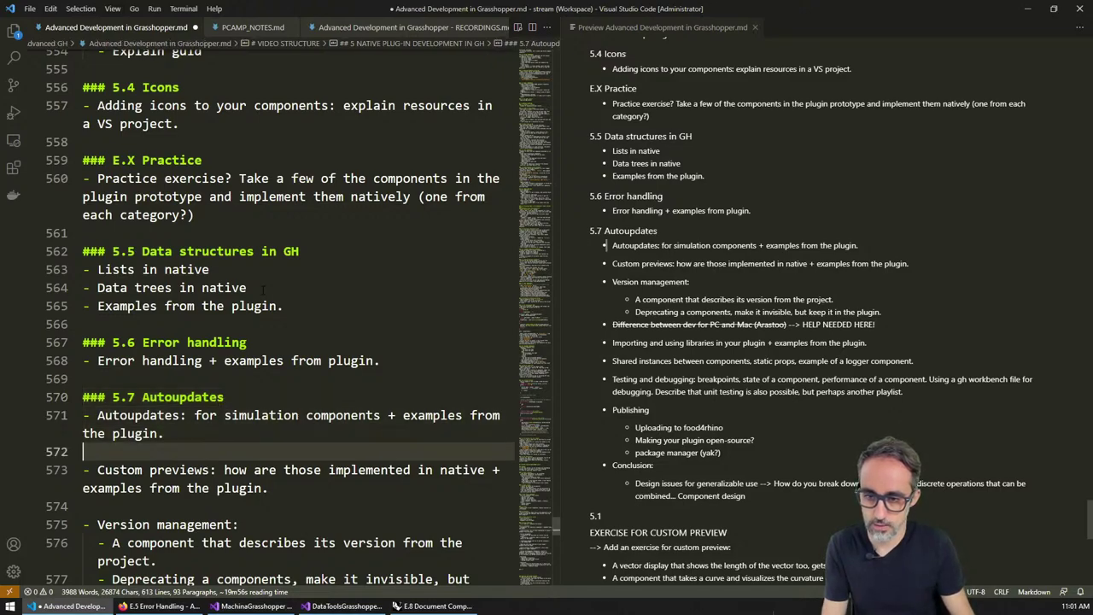
key(Return)
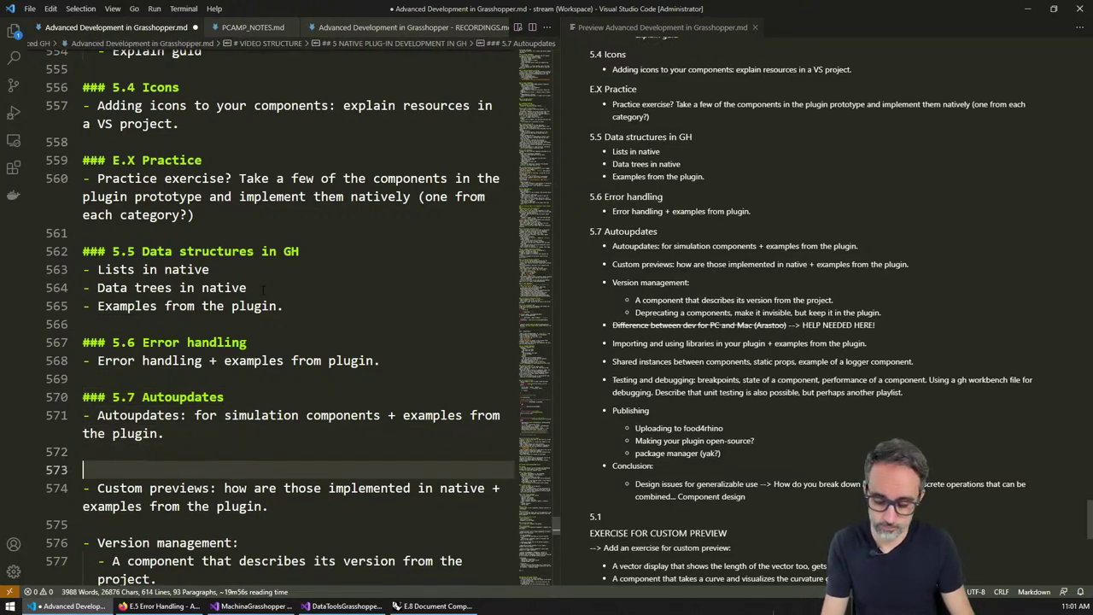
text(### 5.8 )
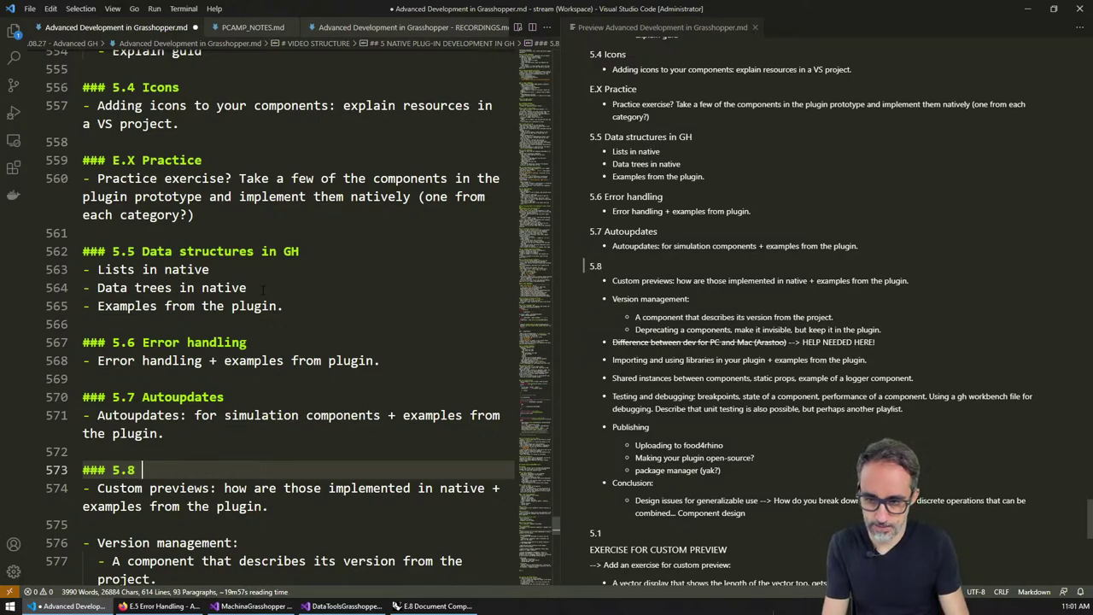
text(Custom)
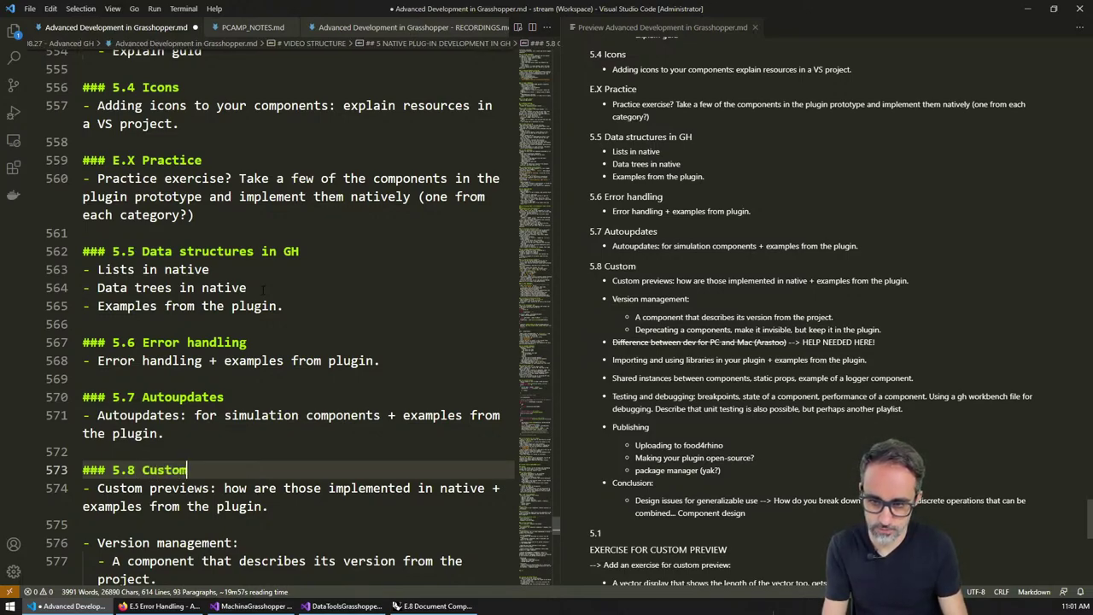
text( previews)
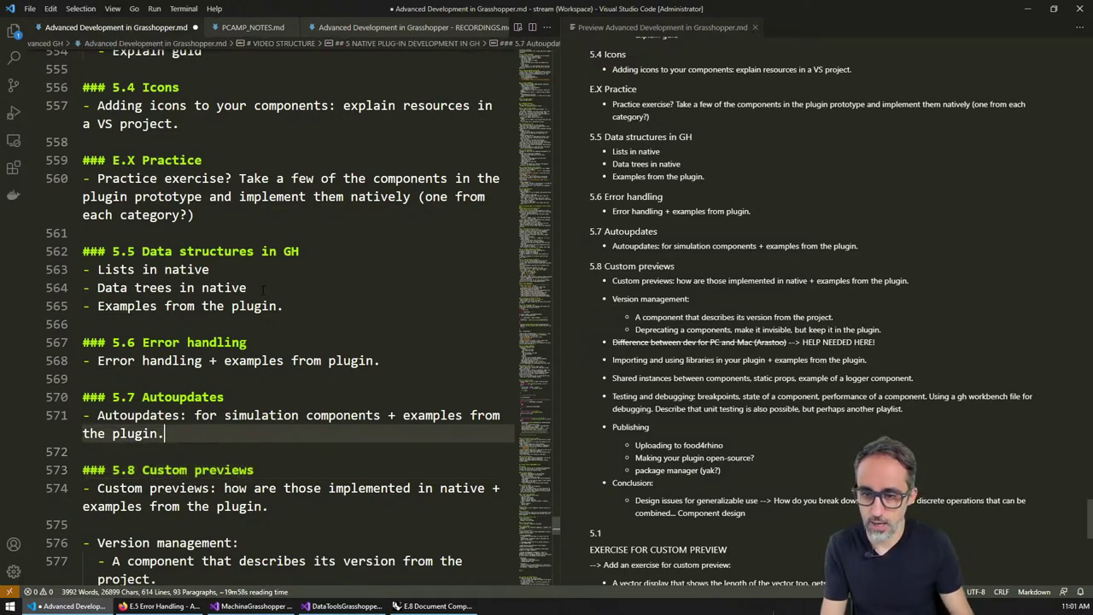
List 'Persistant states' and 'Variable scope' as bullets under the 5.7 heading.
key(Up)
key(Up)
key(Home)
key(Return)
key(Up)
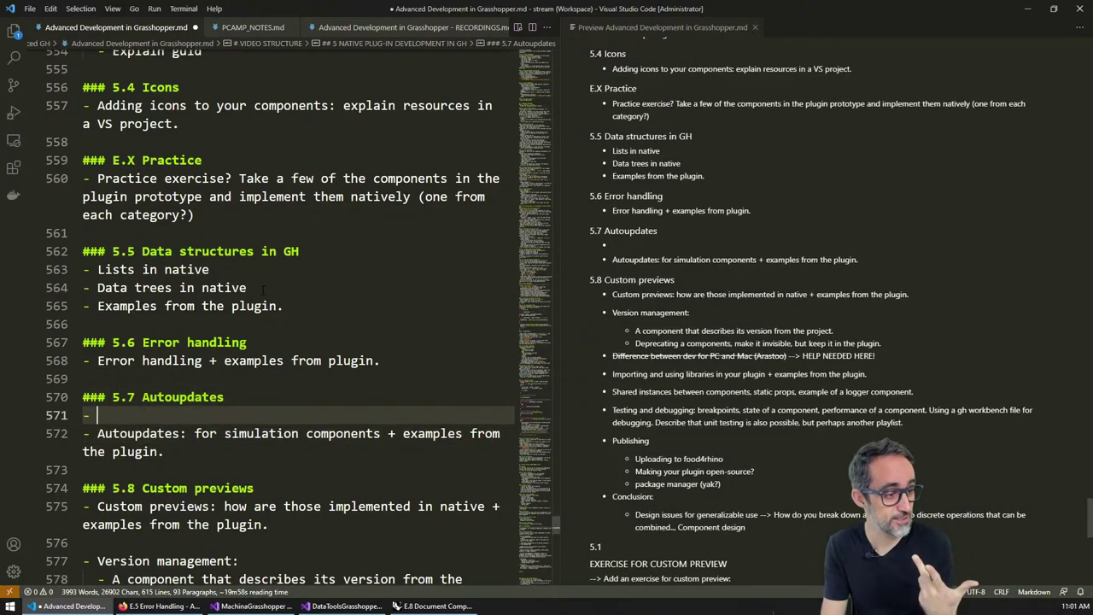
text(Pers)
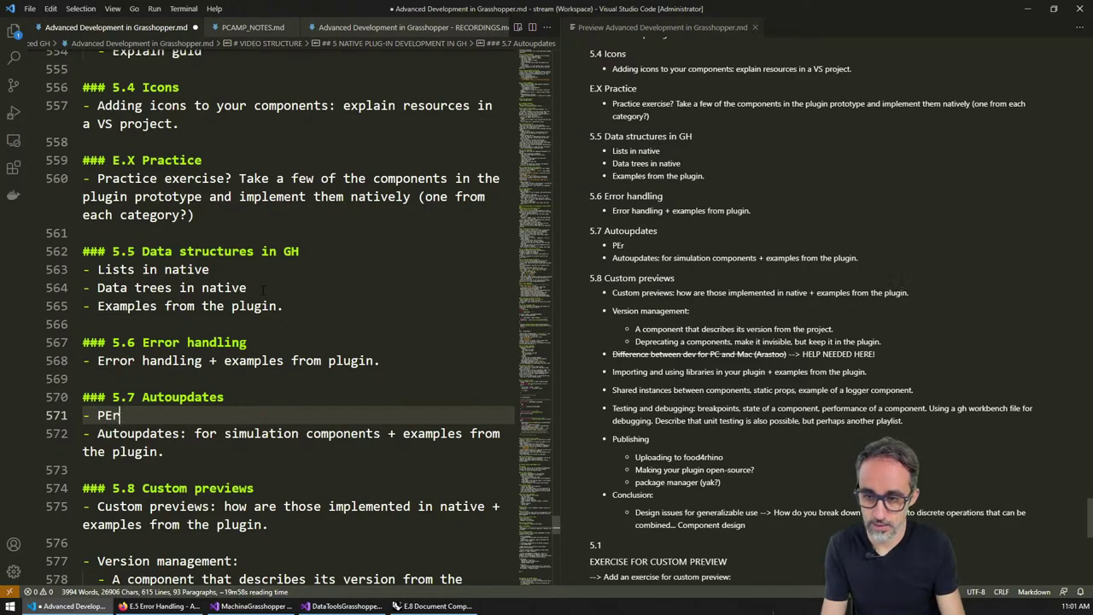
text(ist)
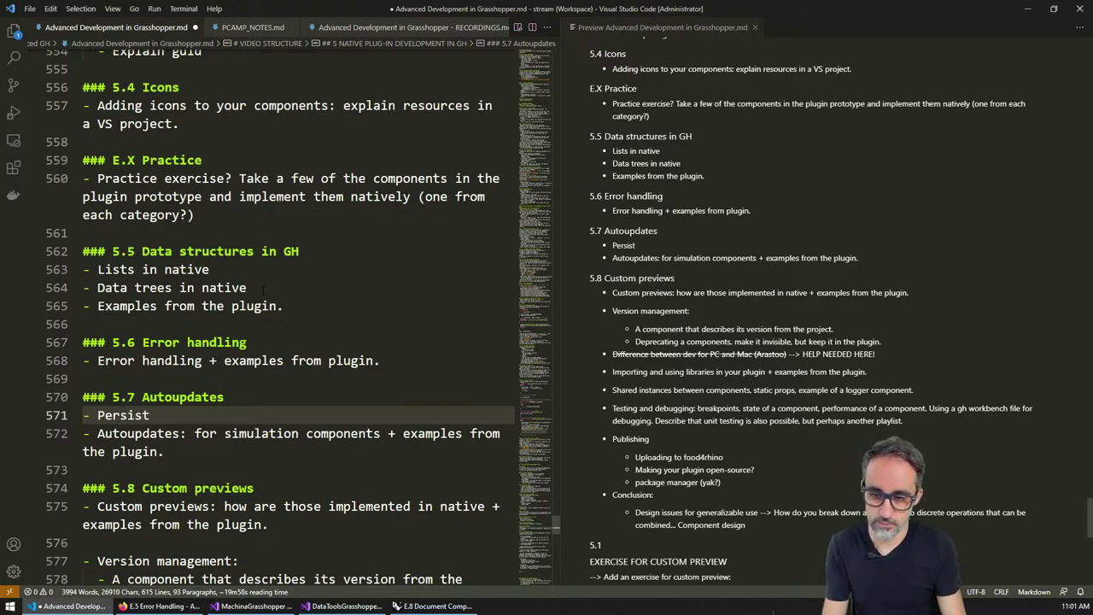
text(ant states,)
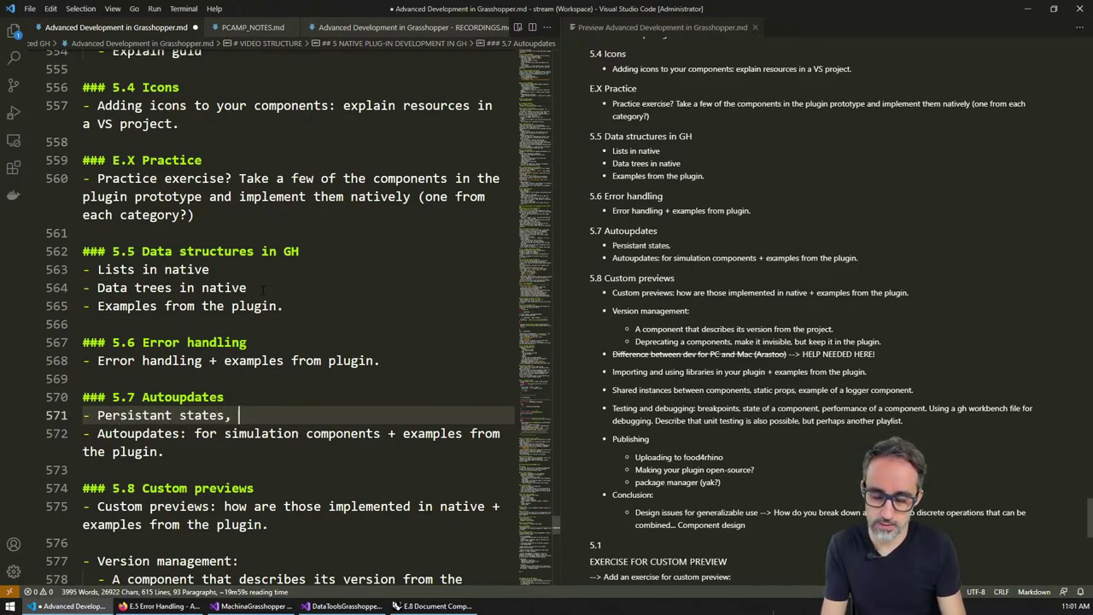
key(Return)
text(V)
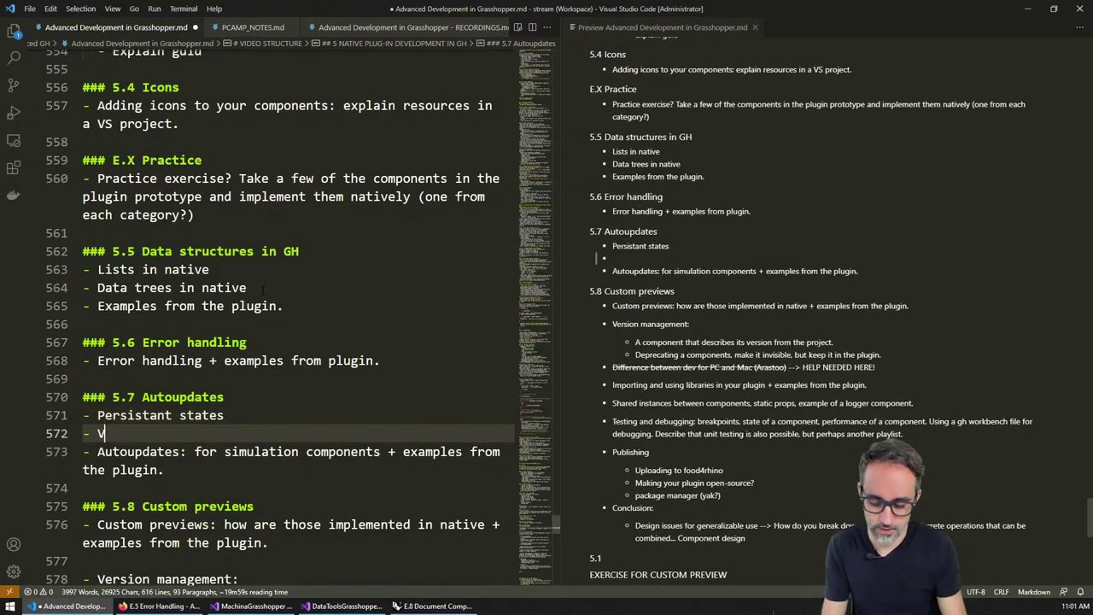
text(ariable scope)
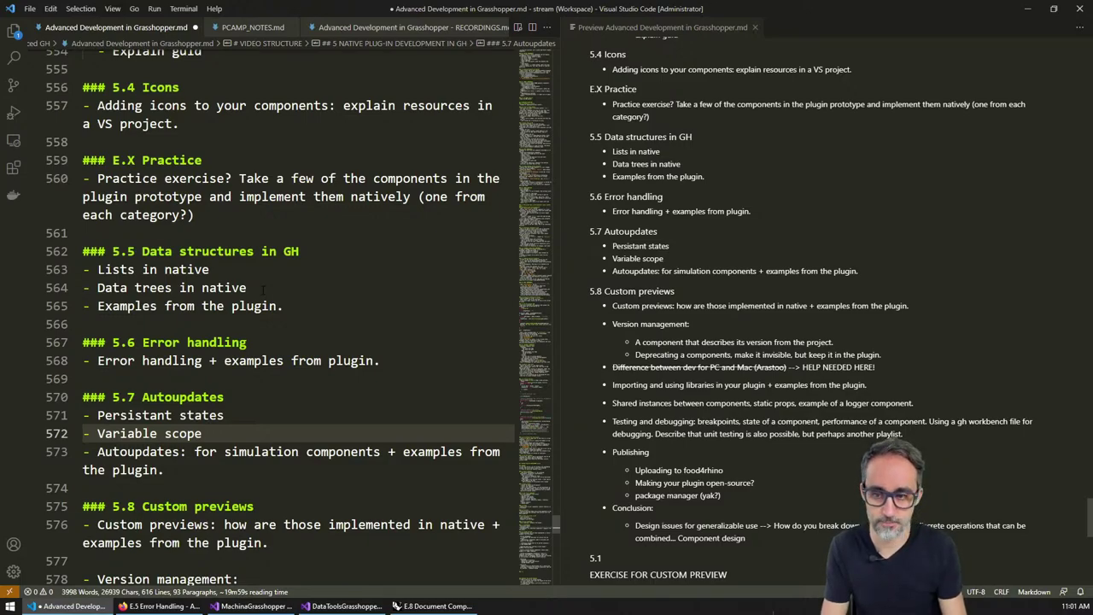
Save the outline and add a '### 5.9 Version management' heading above its bullets.
key(ctrl+s)
scroll(256, 282, down, 4)
click(246, 268)
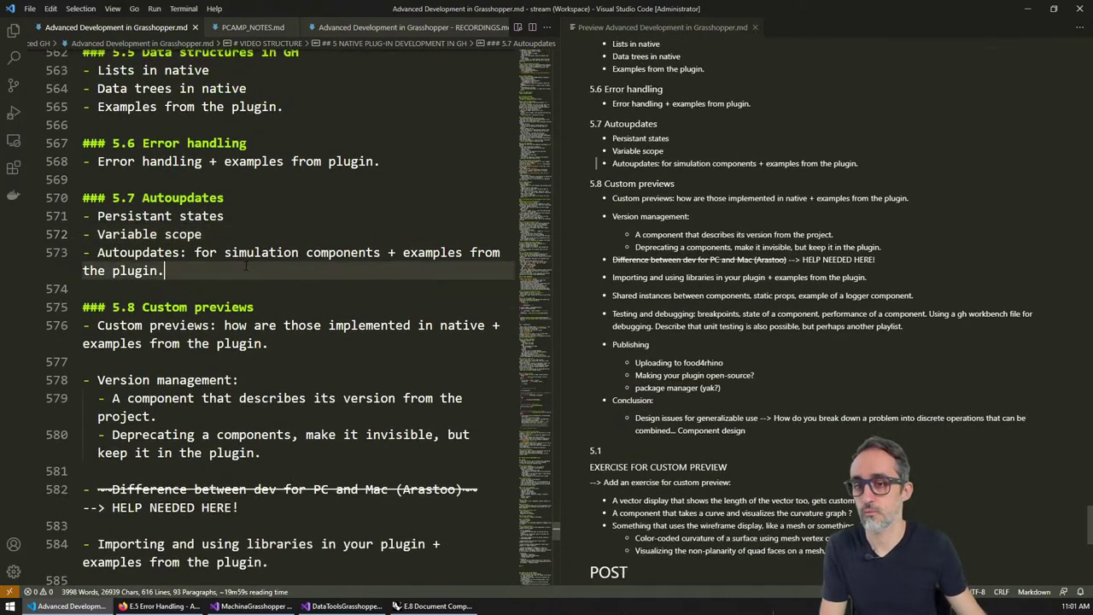
key(Down)
key(Down)
key(Down)
key(Down)
key(Down)
key(Return)
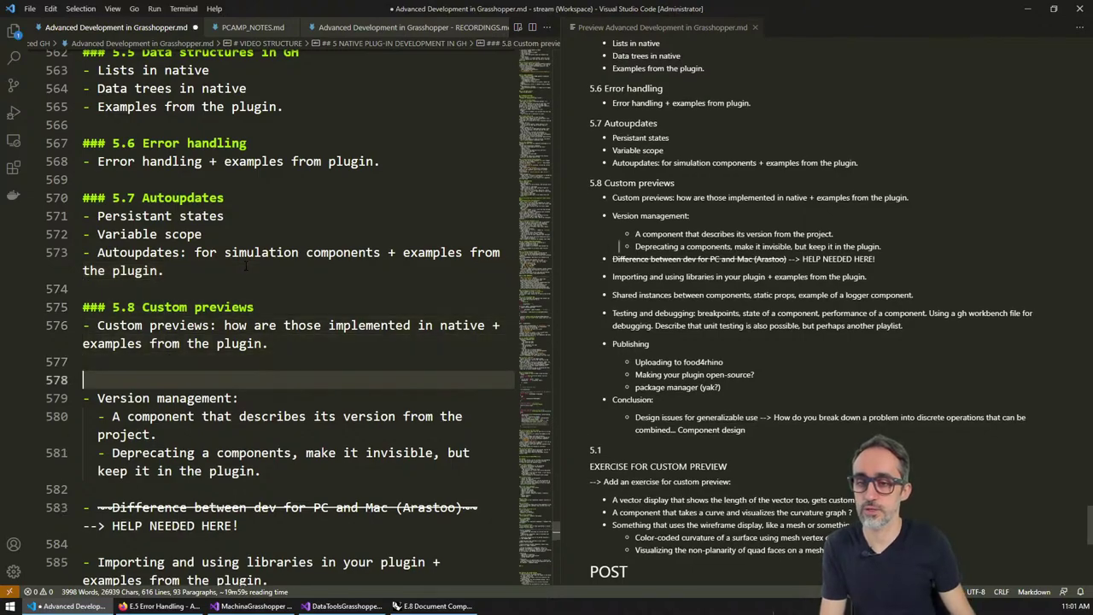
text(### 5.9 versi)
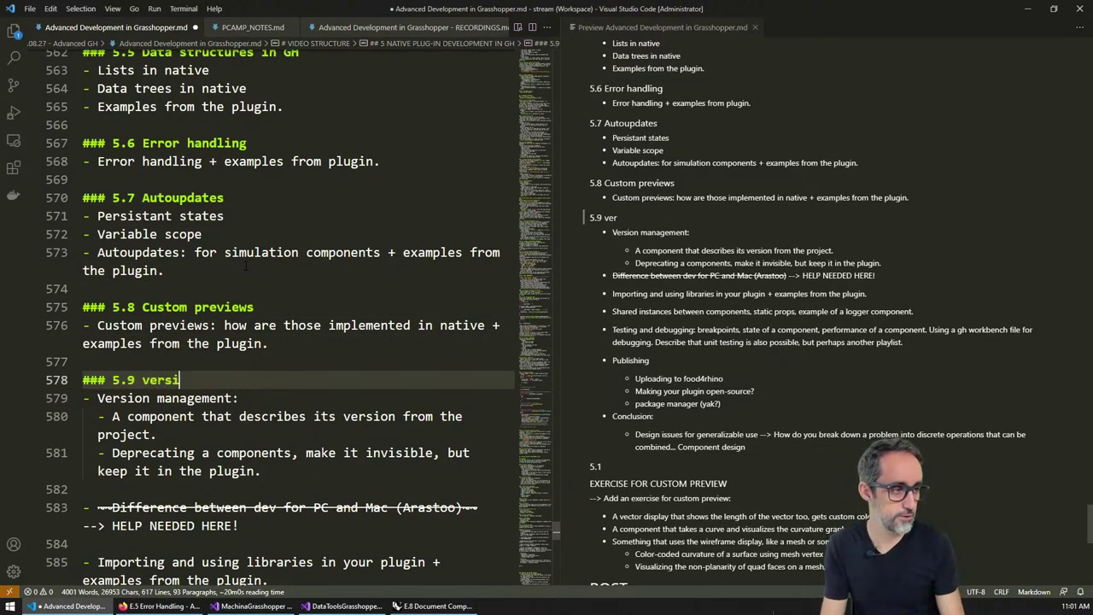
text(on management)
key(ctrl+Left)
key(ctrl+Left)
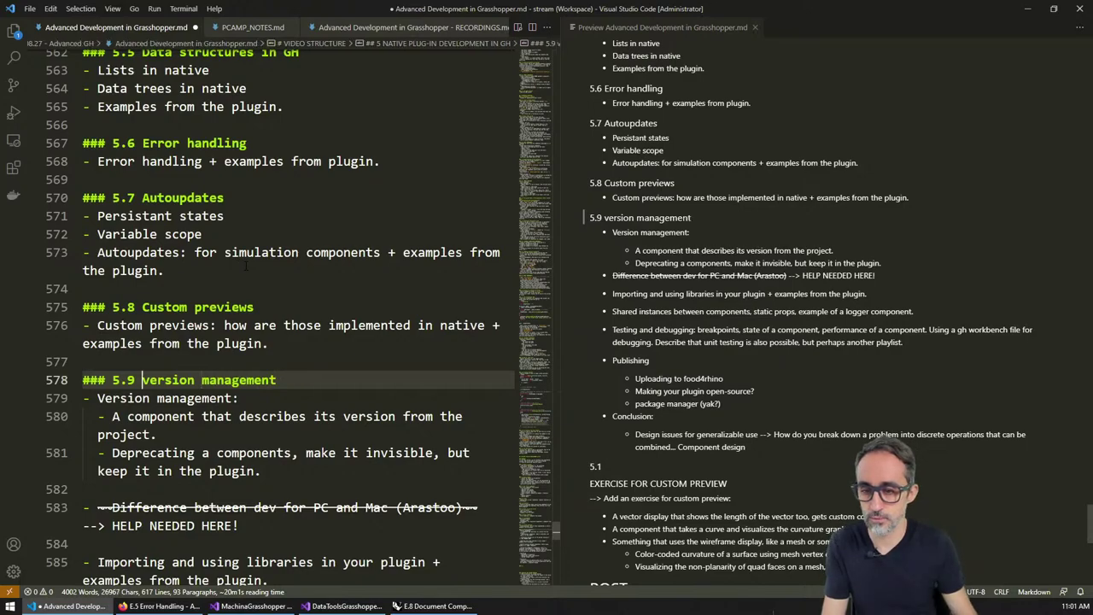
key(Delete)
text(V)
key(Down)
key(Down)
key(Down)
key(Down)
key(Down)
key(Down)
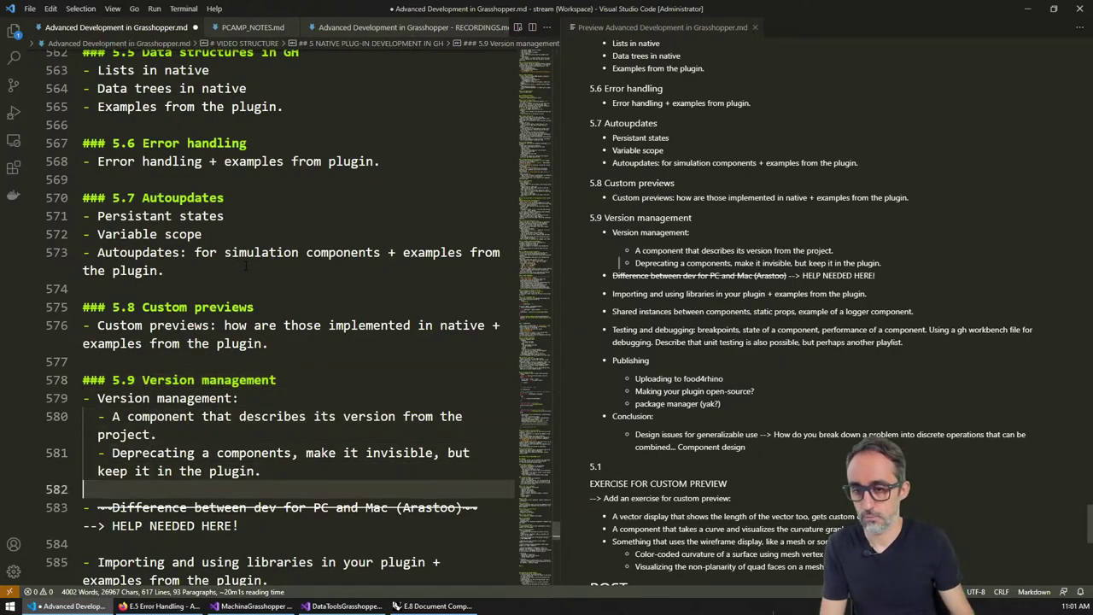
key(Return)
Add the '### 5.10 External libraries' heading above the libraries bullet.
scroll(246, 264, down, 3)
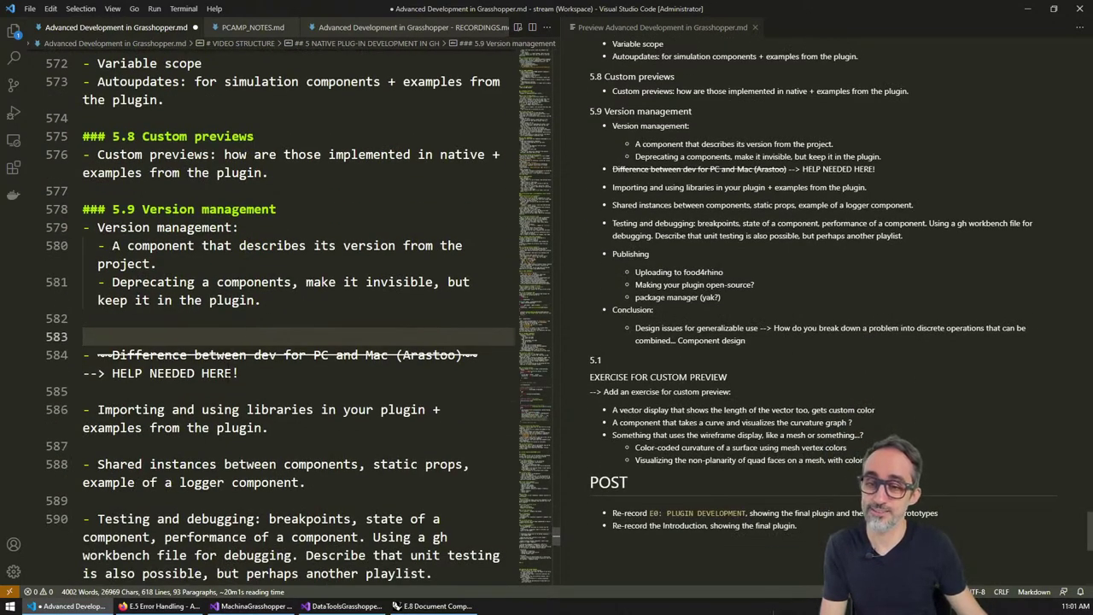
click(233, 392)
key(Return)
text(### 5.)
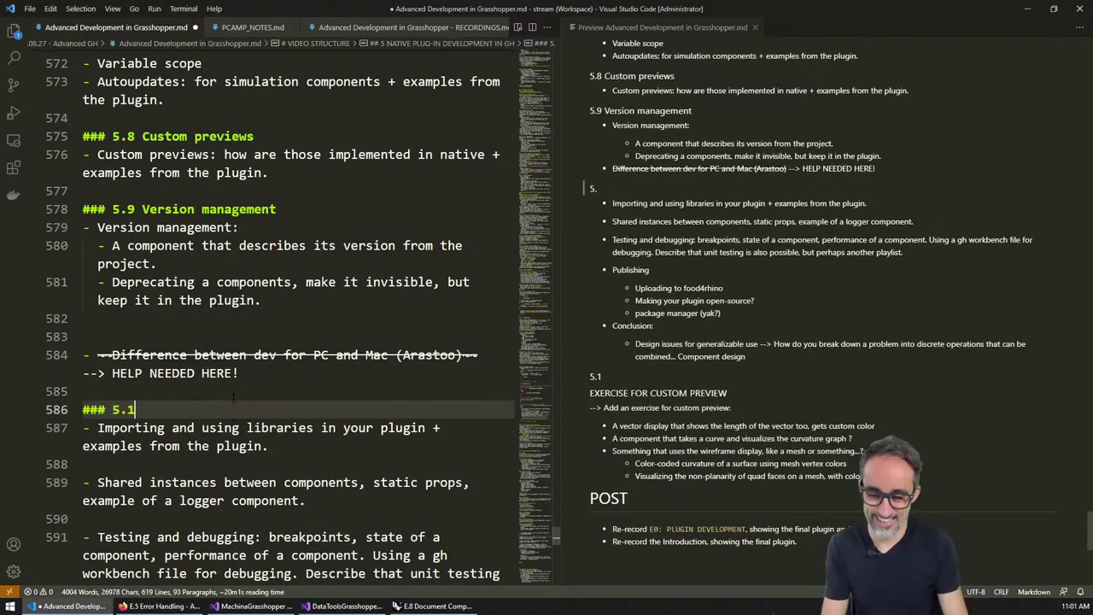
text(10 Extern)
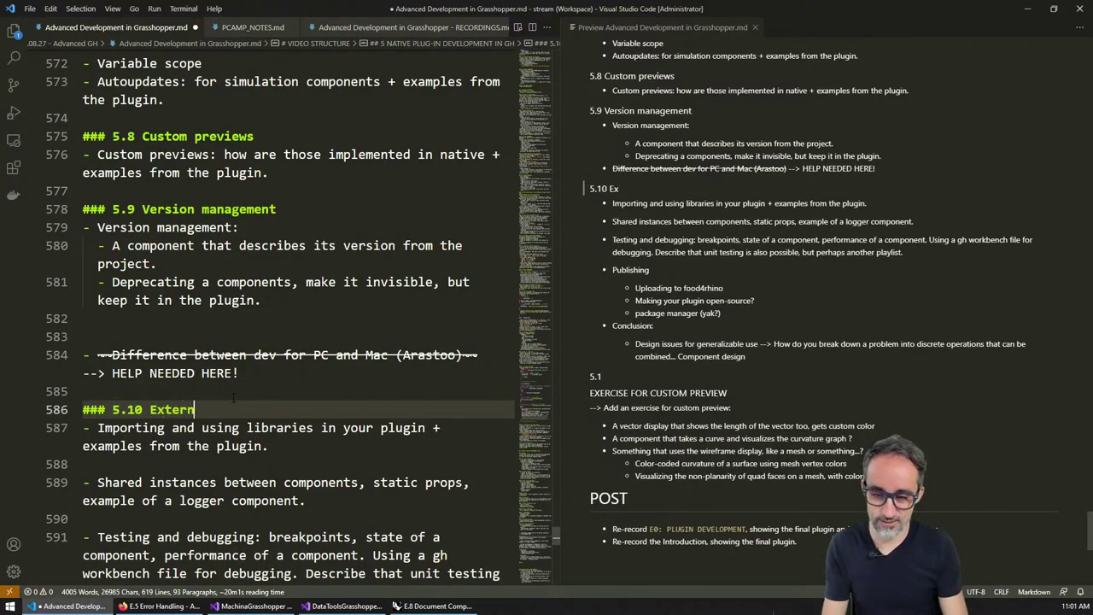
text(al libraries)
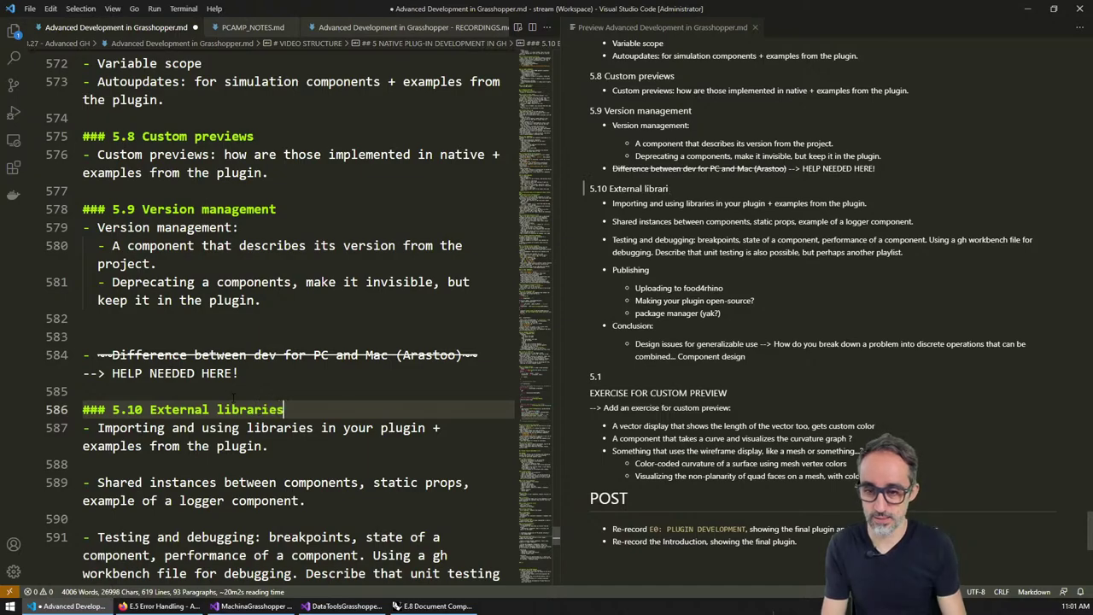
key(Down)
Split the libraries bullet and add 'Distribution: bundling the dll, licensing issues'.
key(ctrl+Right)
key(ctrl+Right)
key(ctrl+Right)
key(ctrl+Right)
key(ctrl+Right)
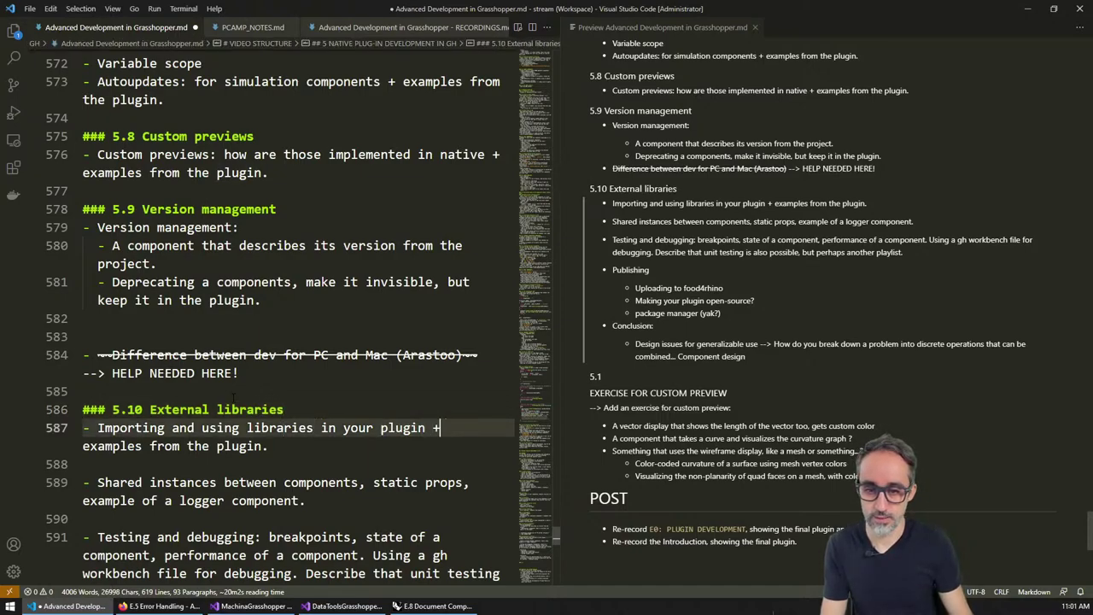
key(Delete)
key(Return)
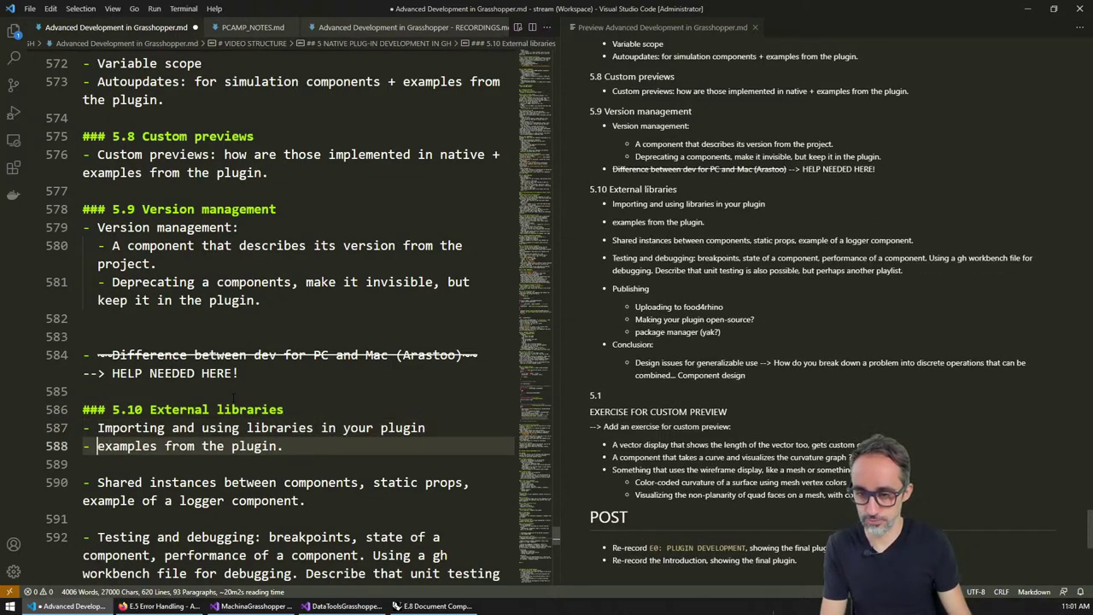
key(Return)
text(Distributino)
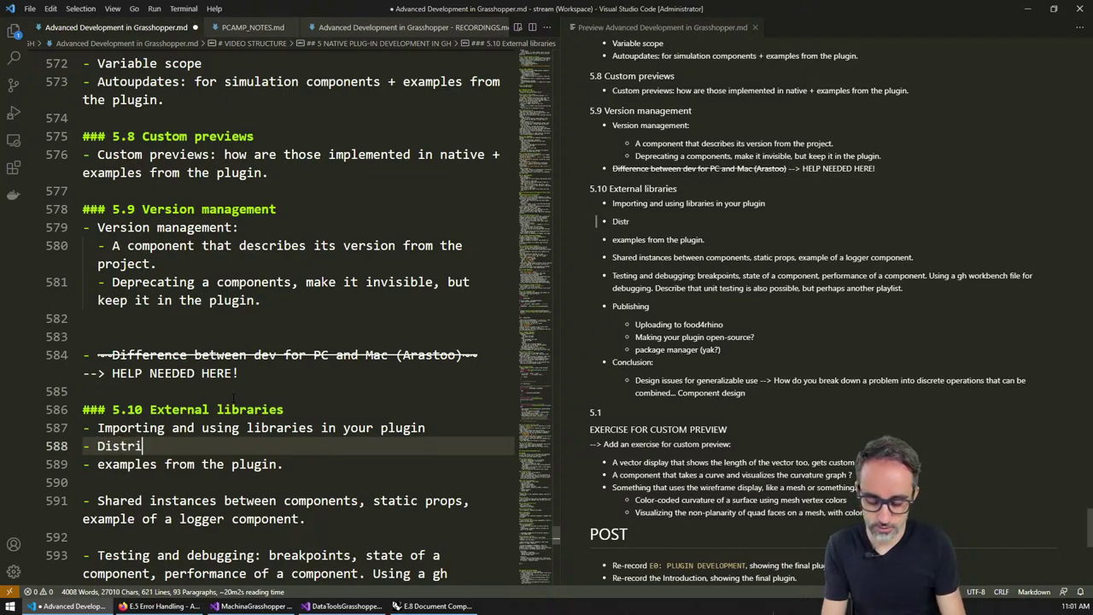
key(BackSpace)
key(BackSpace)
text(on)
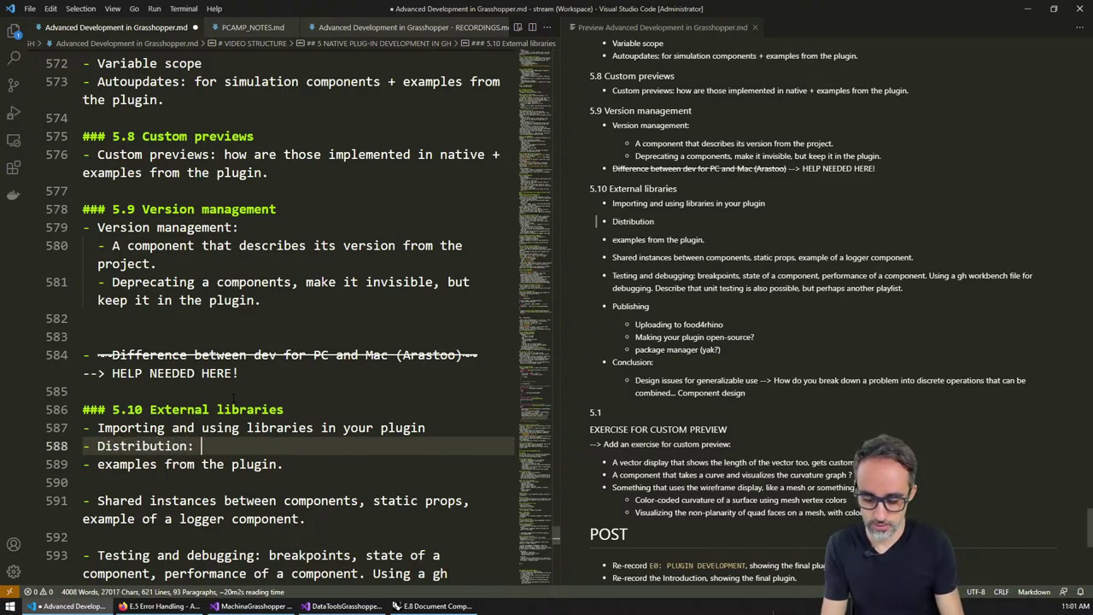
text(: bundling the )
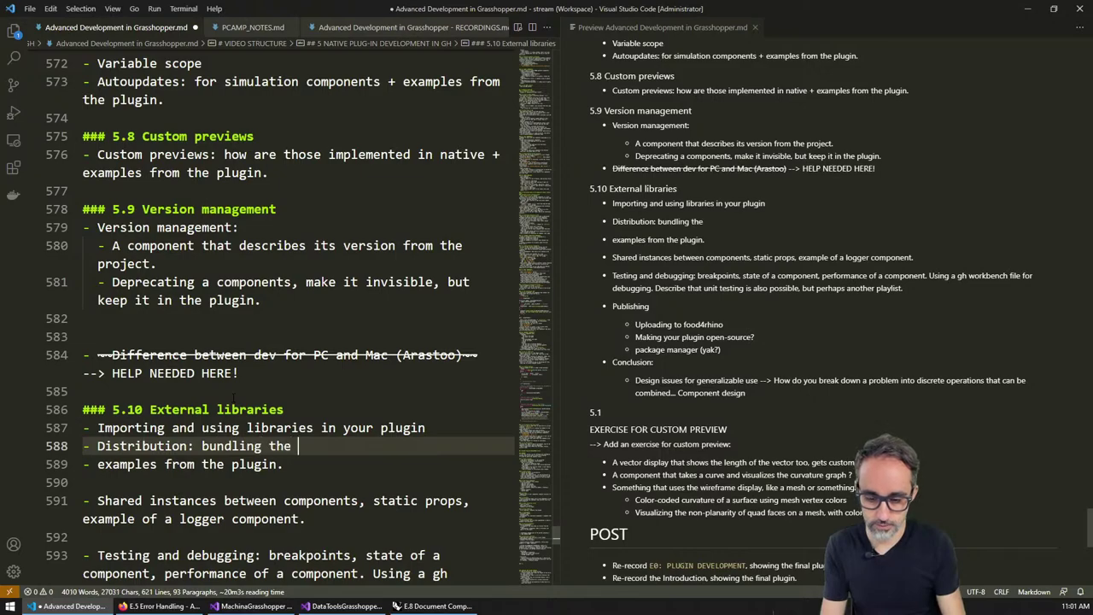
text(dl)
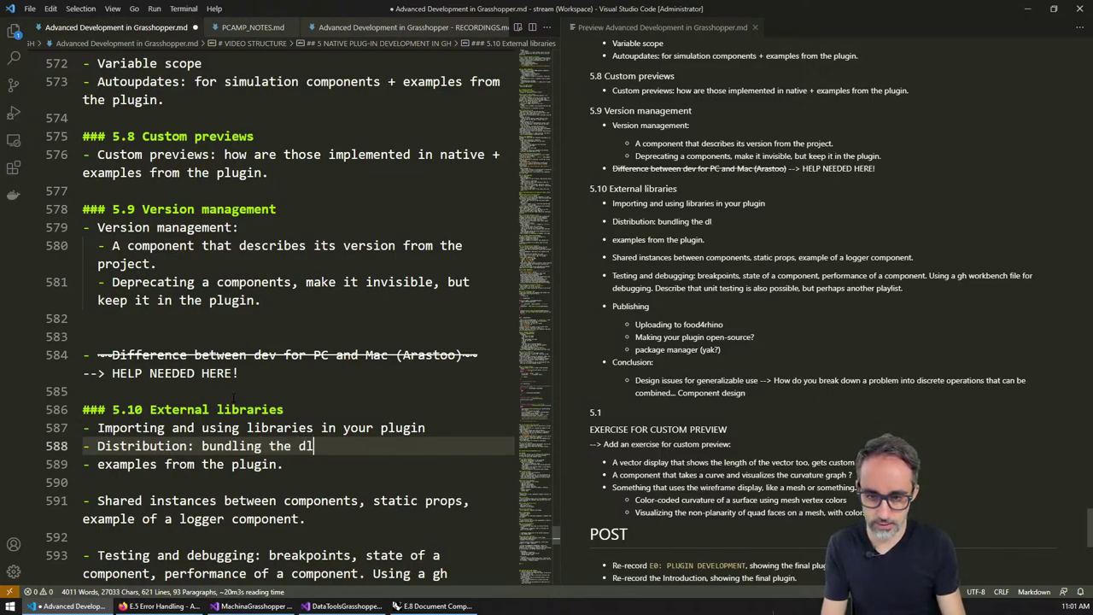
text(l, licensing i)
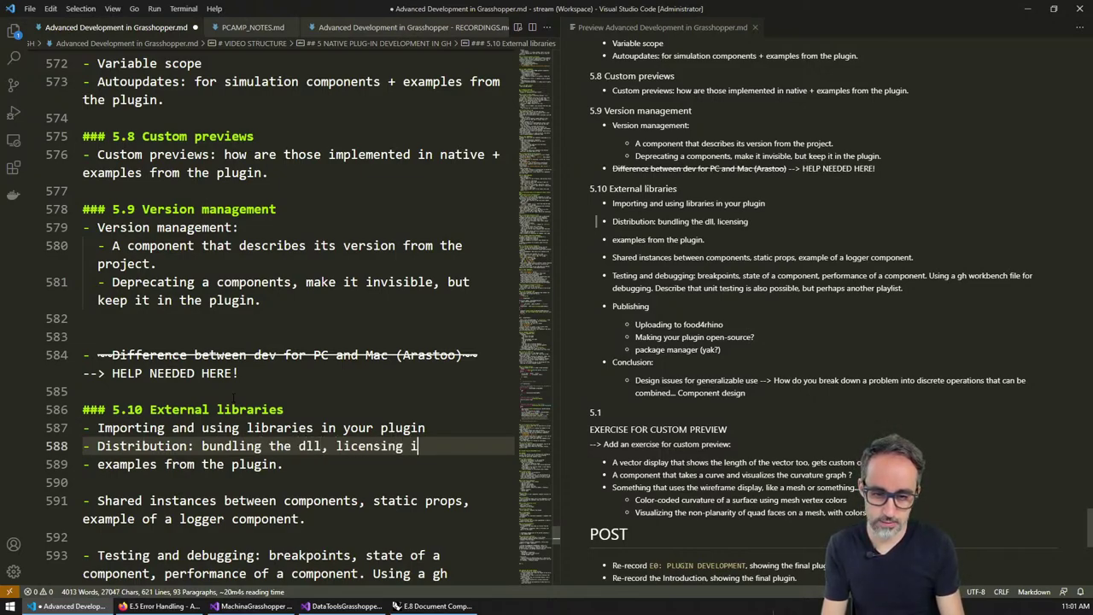
text(ssues)
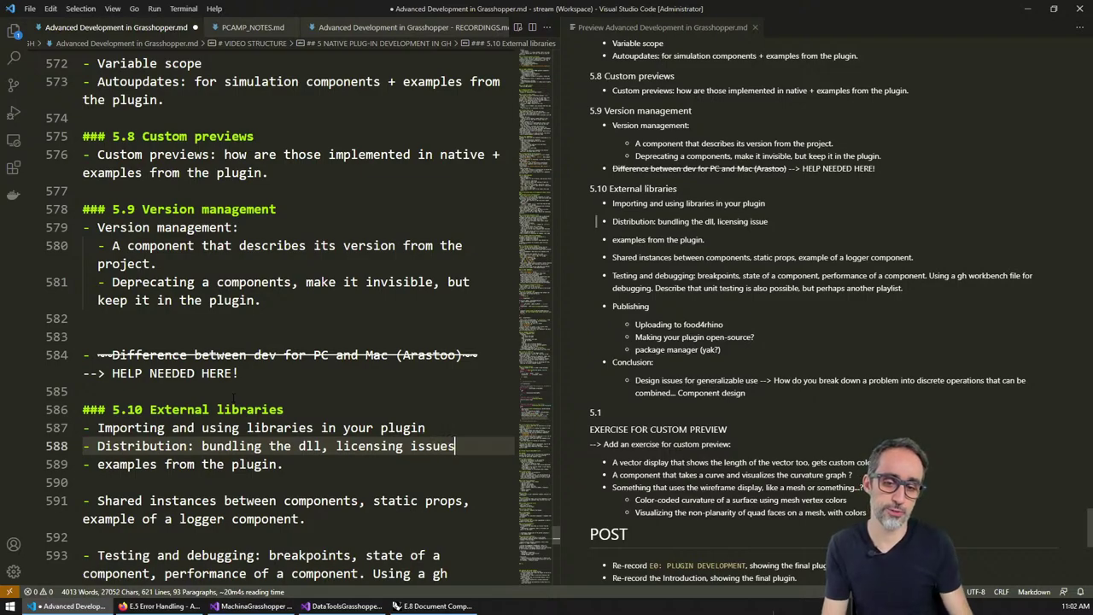
Add the '### 5.11 Shared data between components' heading.
scroll(240, 396, down, 3)
click(242, 311)
key(Return)
text(### 5.)
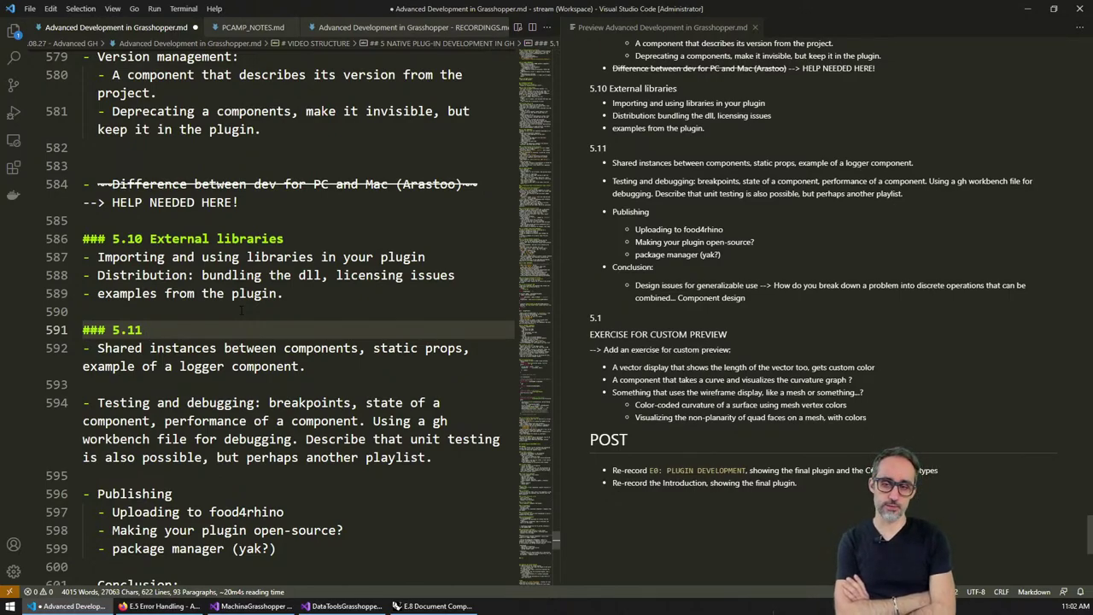
text(11 Sh)
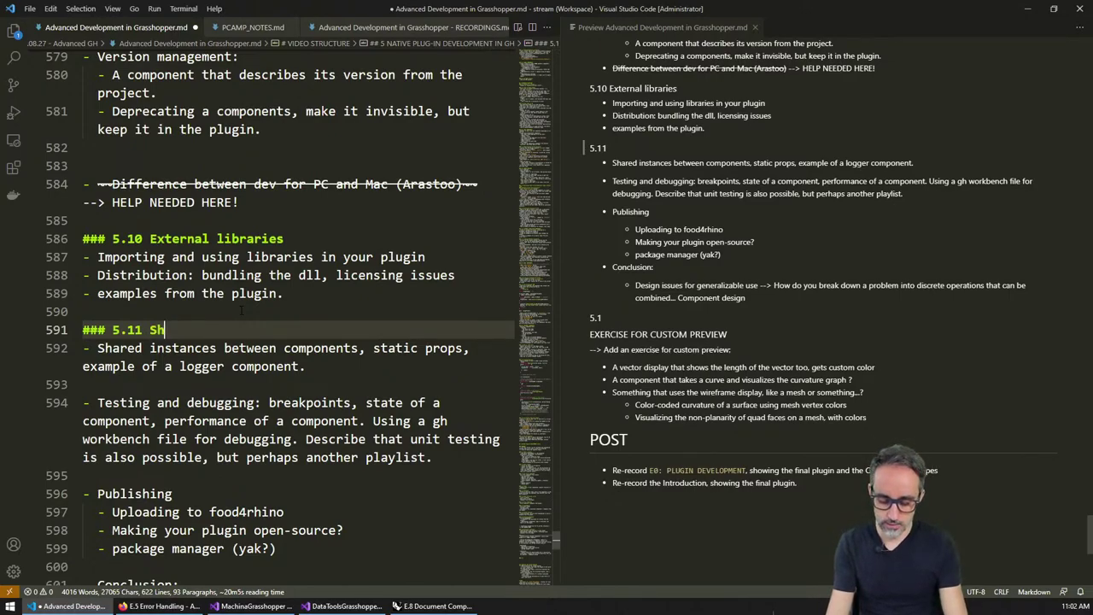
text(ared dat)
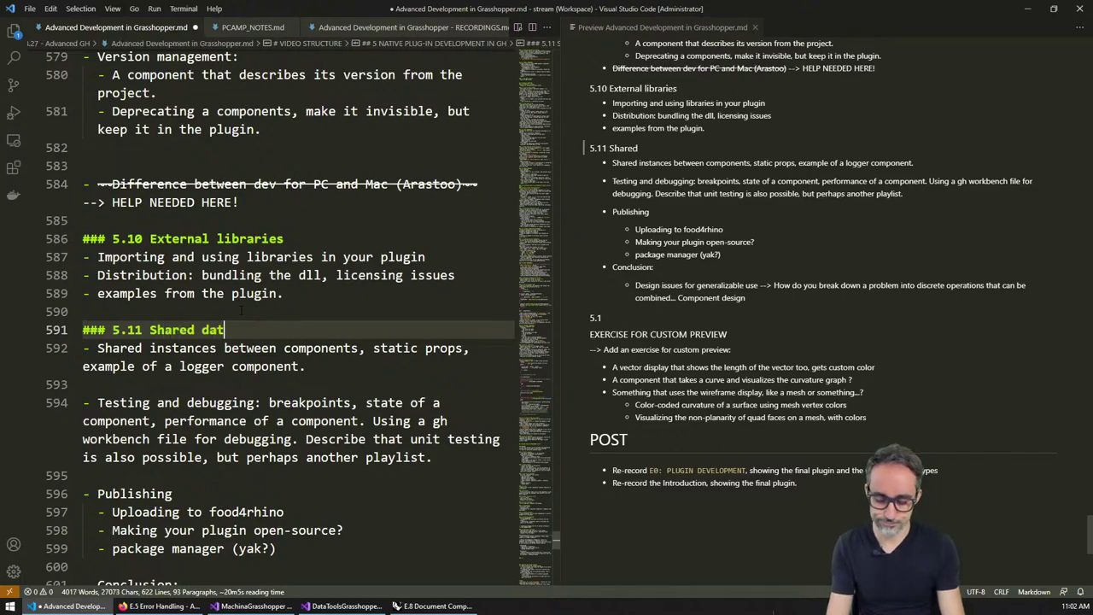
text(a between componetn)
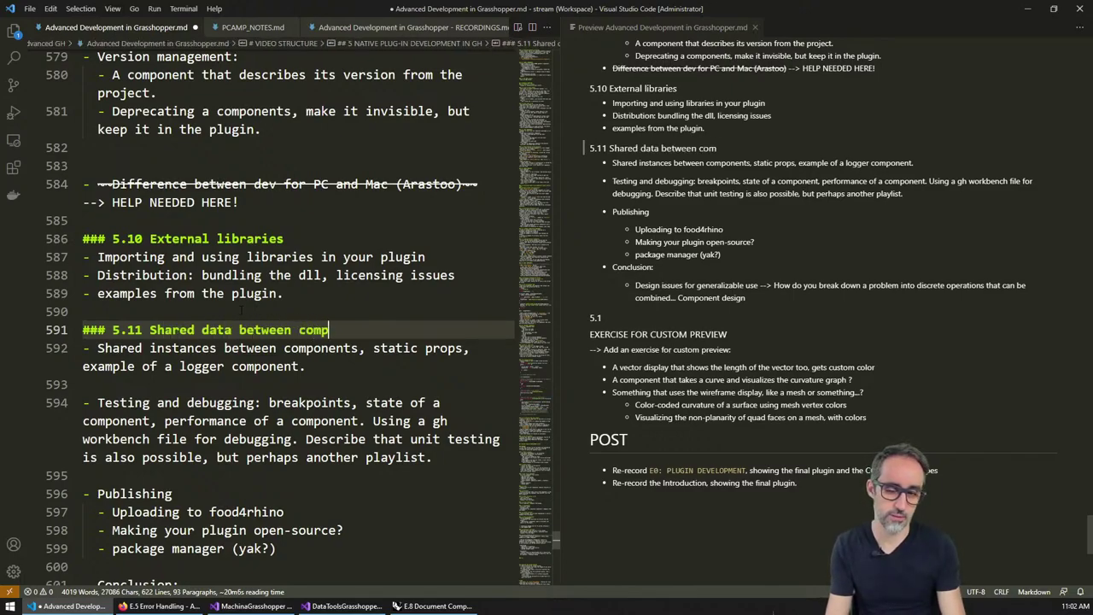
key(BackSpace)
key(BackSpace)
text(nts)
key(Down)
key(Down)
key(Down)
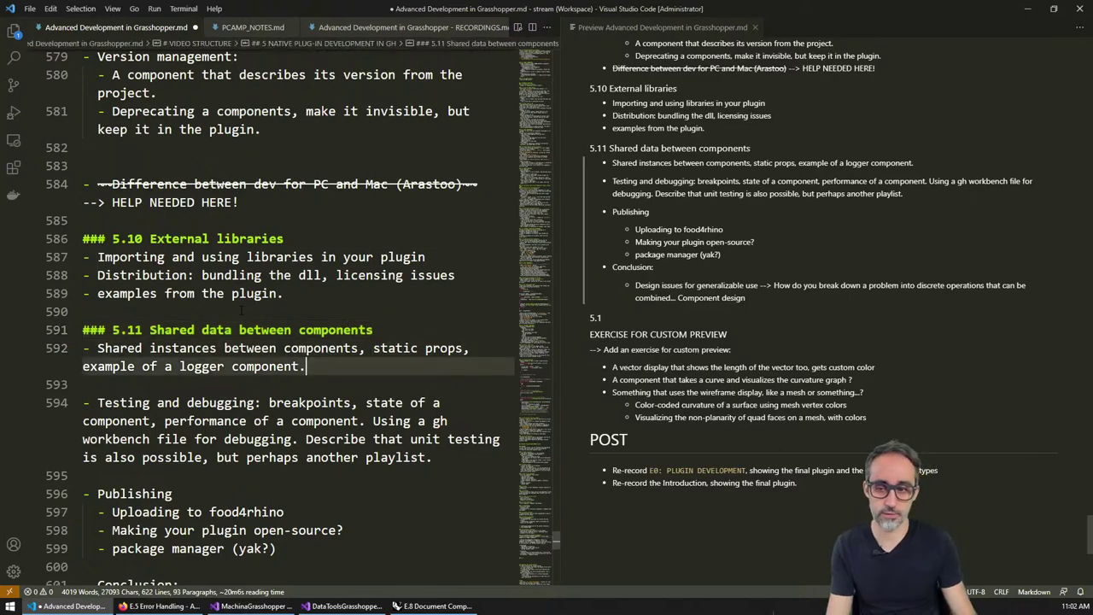
Add the '### 5.12 Testing and debugging' heading and begin the 5.13 Publishing heading.
key(Return)
text(### 5.12 T)
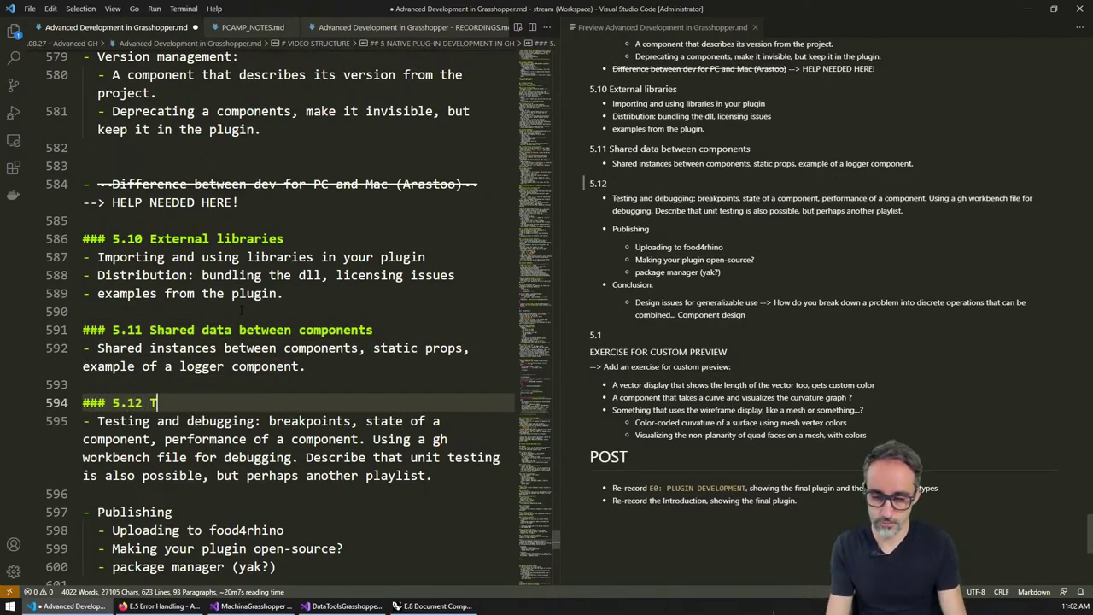
text(esting and debi)
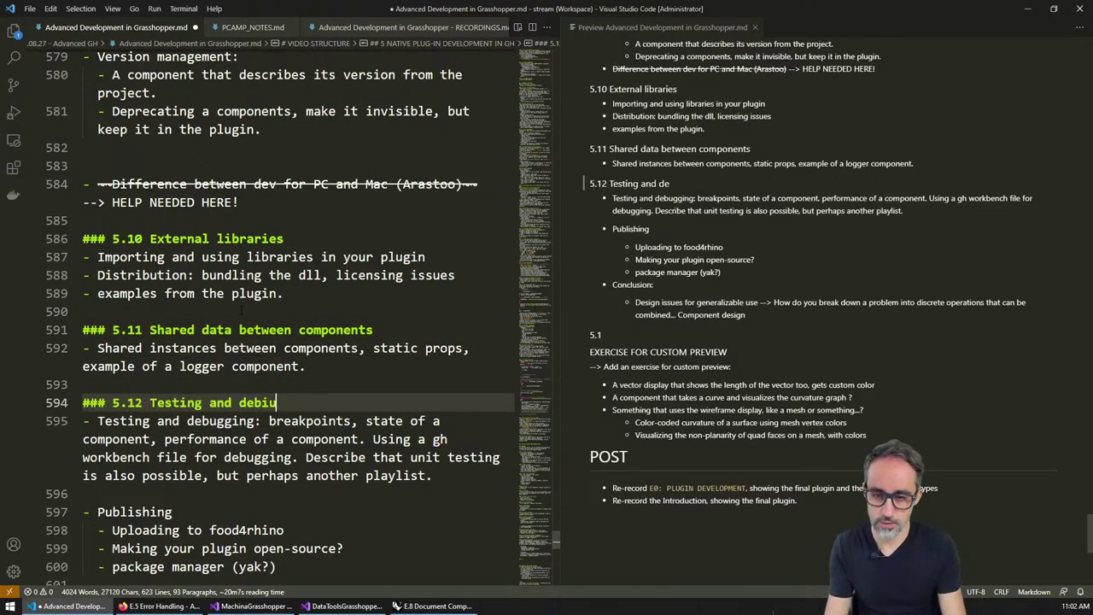
key(BackSpace)
text(u)
key(BackSpace)
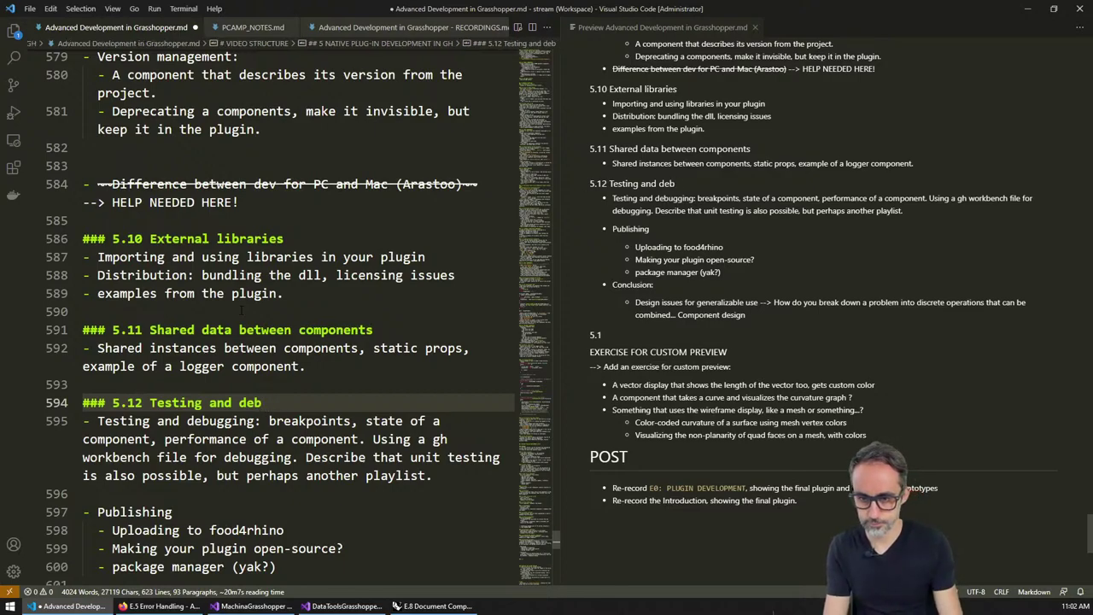
text(ugging)
key(Down)
key(Down)
key(Down)
key(Down)
key(Down)
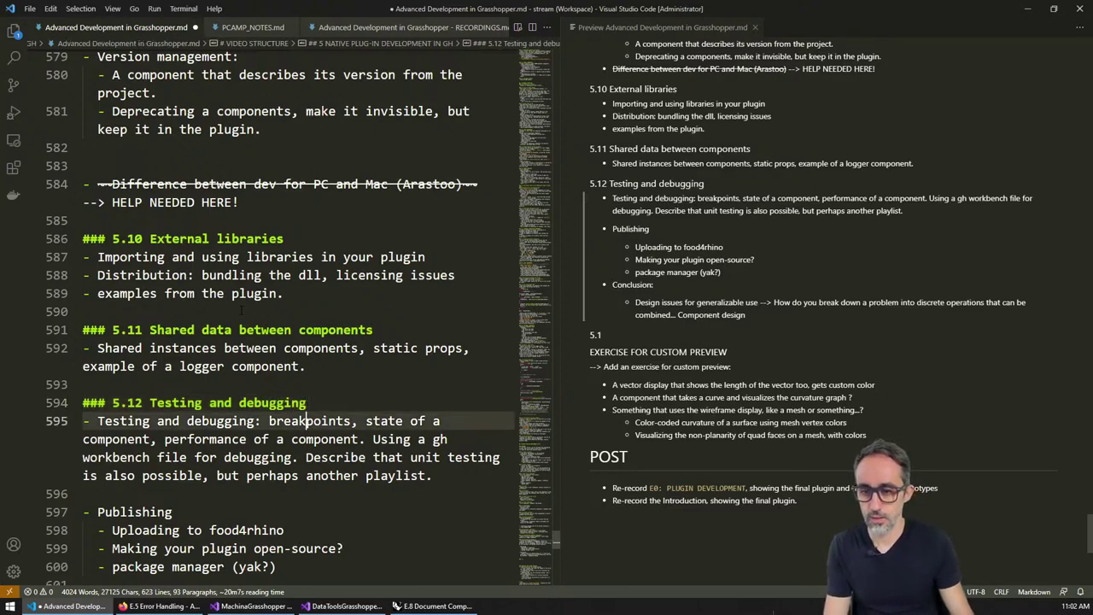
key(Return)
text(### 5.13 )
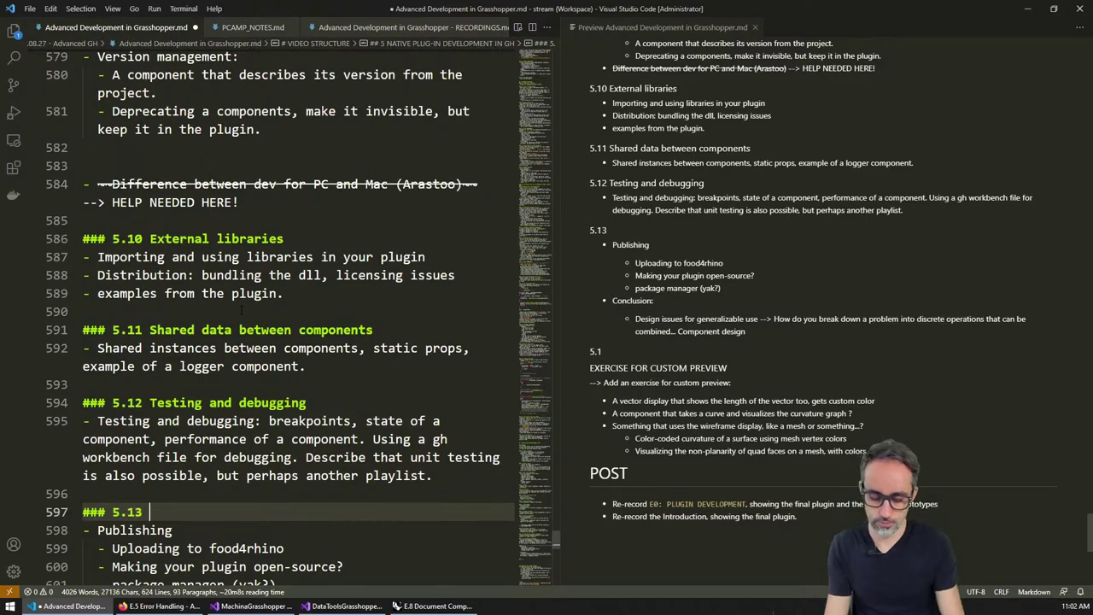
text(Publishing)
Add the '### 5.14 On the design of plugins' heading above the Conclusion bullets.
scroll(242, 310, down, 3)
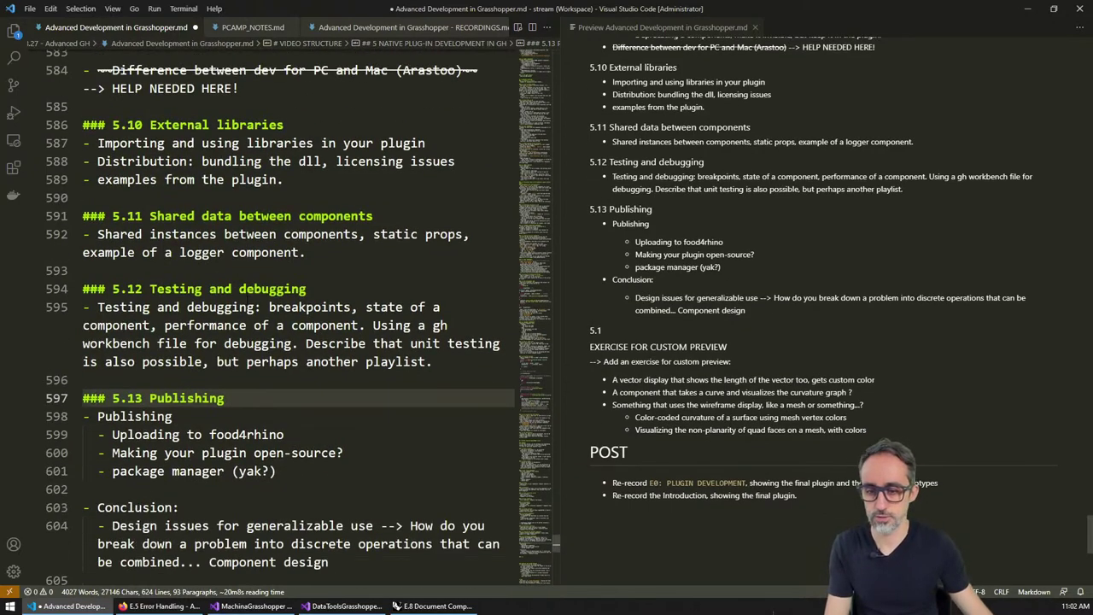
click(226, 375)
key(Return)
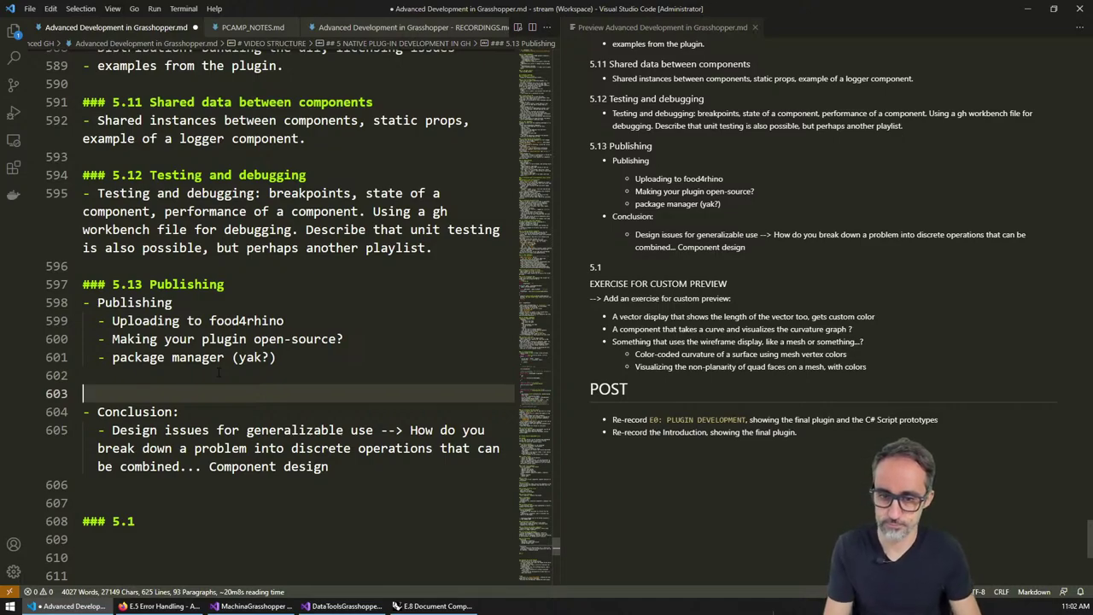
text(### 5.1)
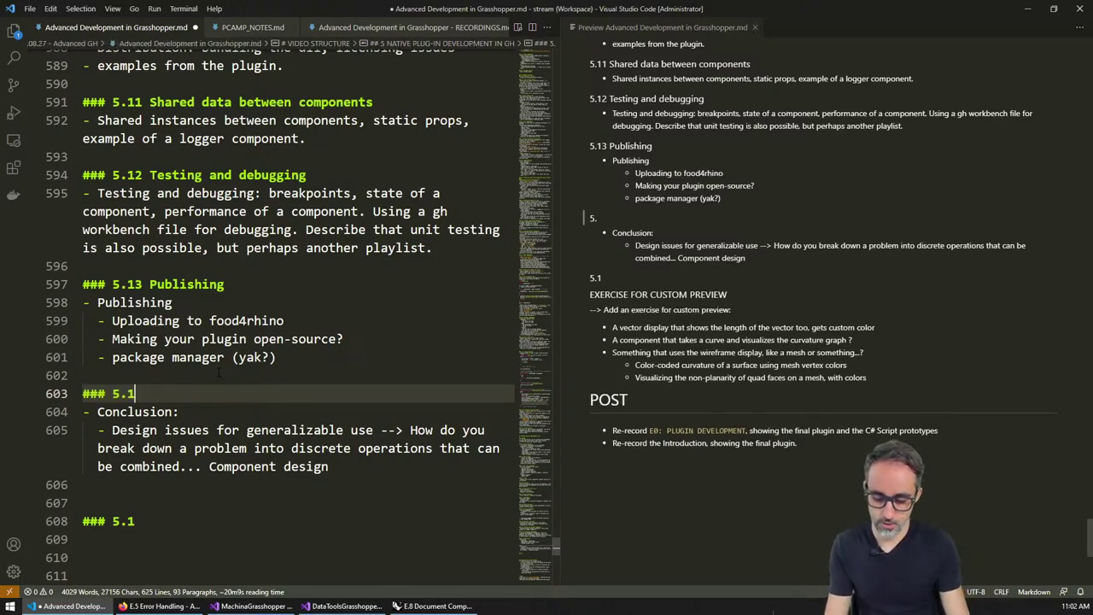
text(4 Cn the design ofg)
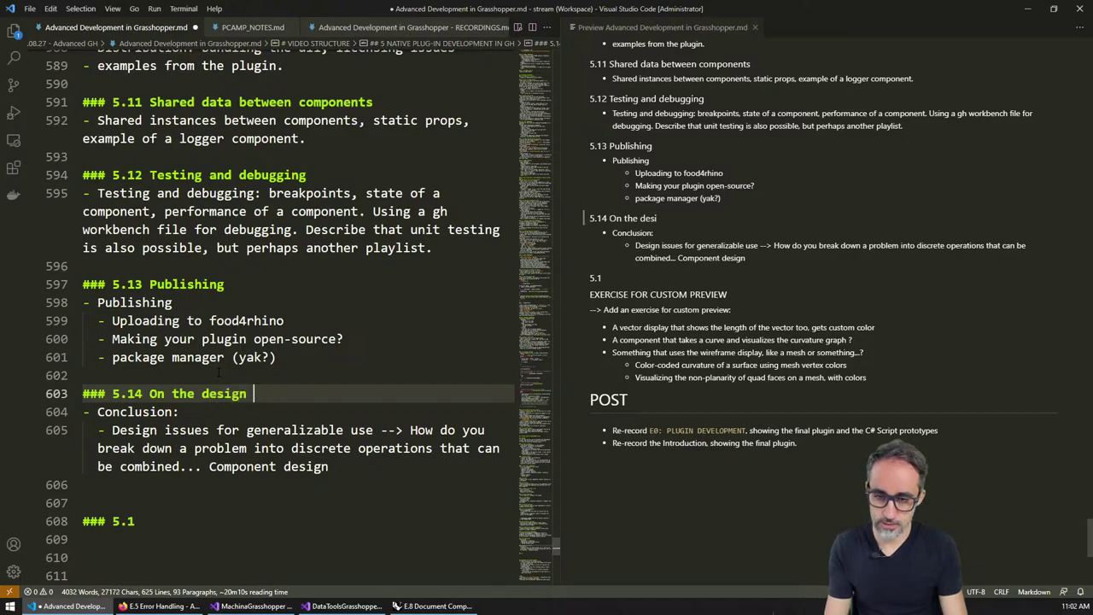
key(BackSpace)
key(BackSpace)
text(p)
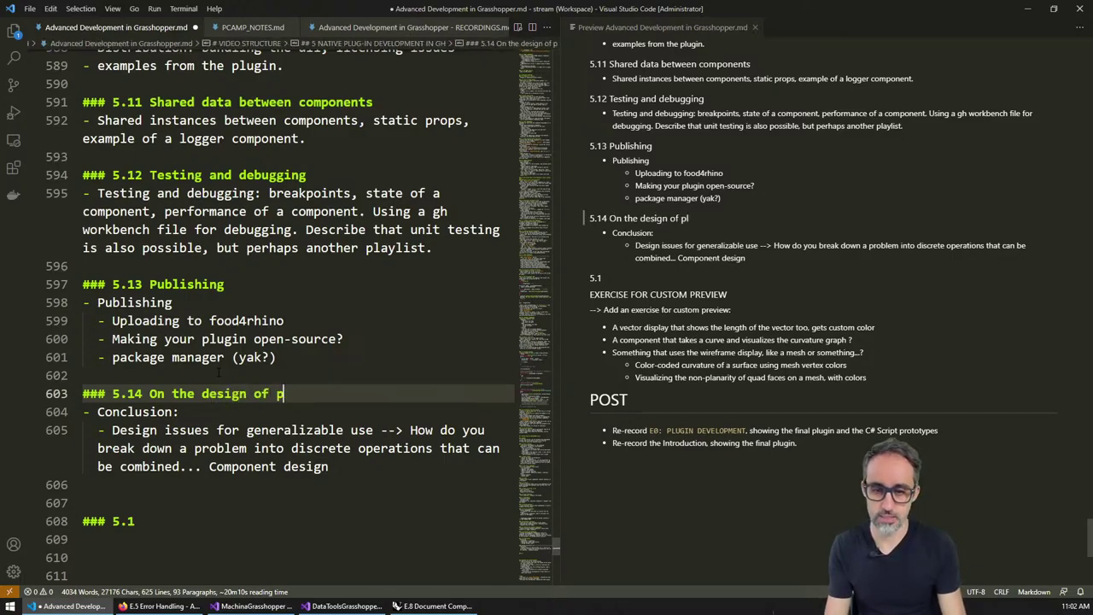
text(lugins)
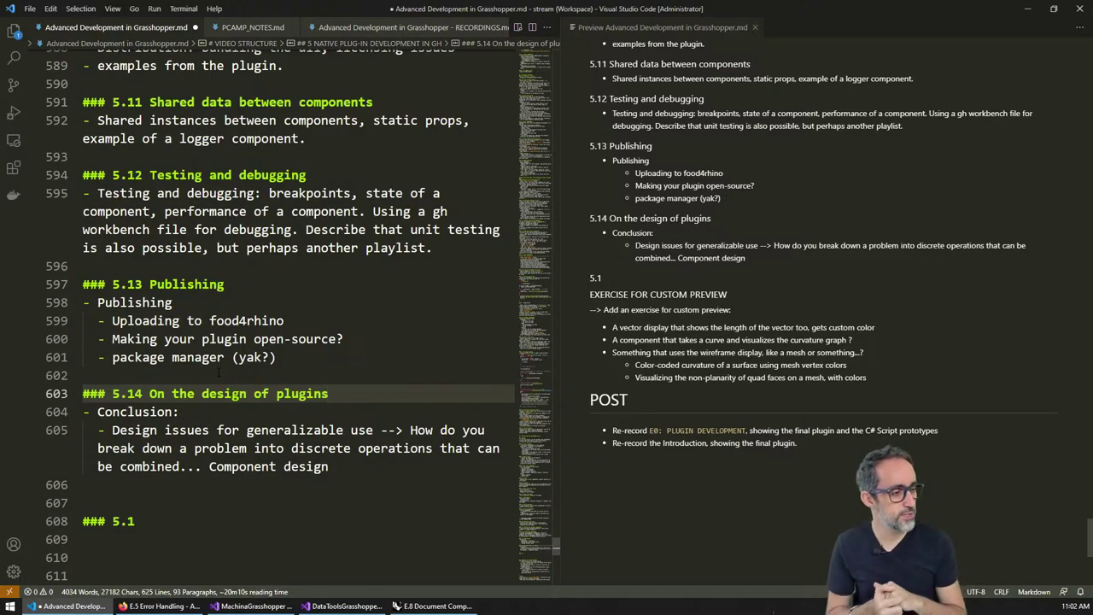
Add a 'Bring a guest?' sub-bullet under Conclusion naming a guest speaker.
key(Down)
key(Down)
key(Down)
key(End)
key(Return)
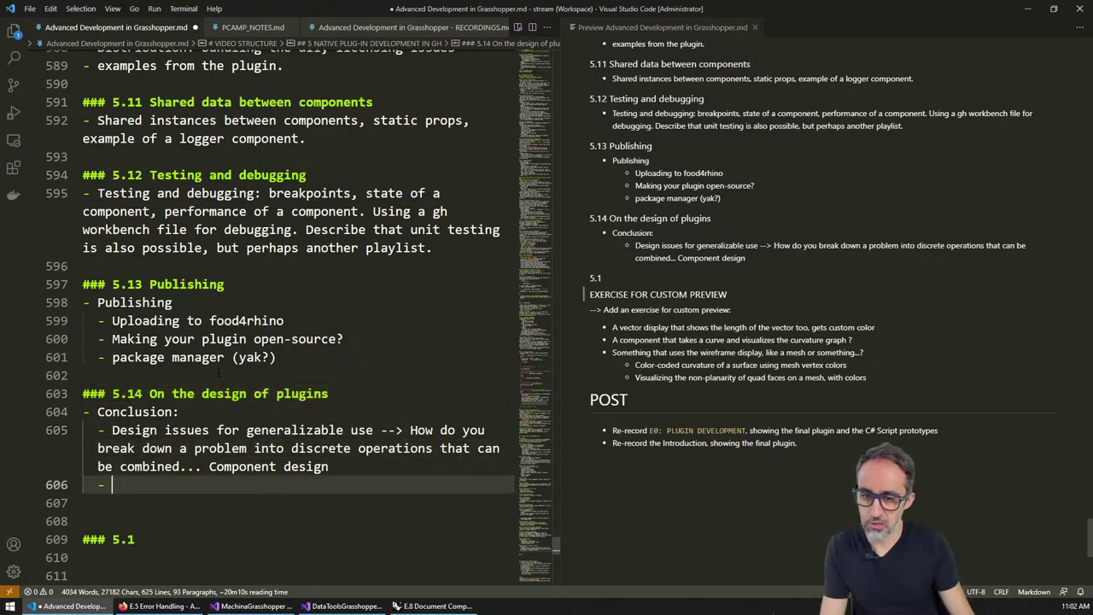
text(Bring a gue)
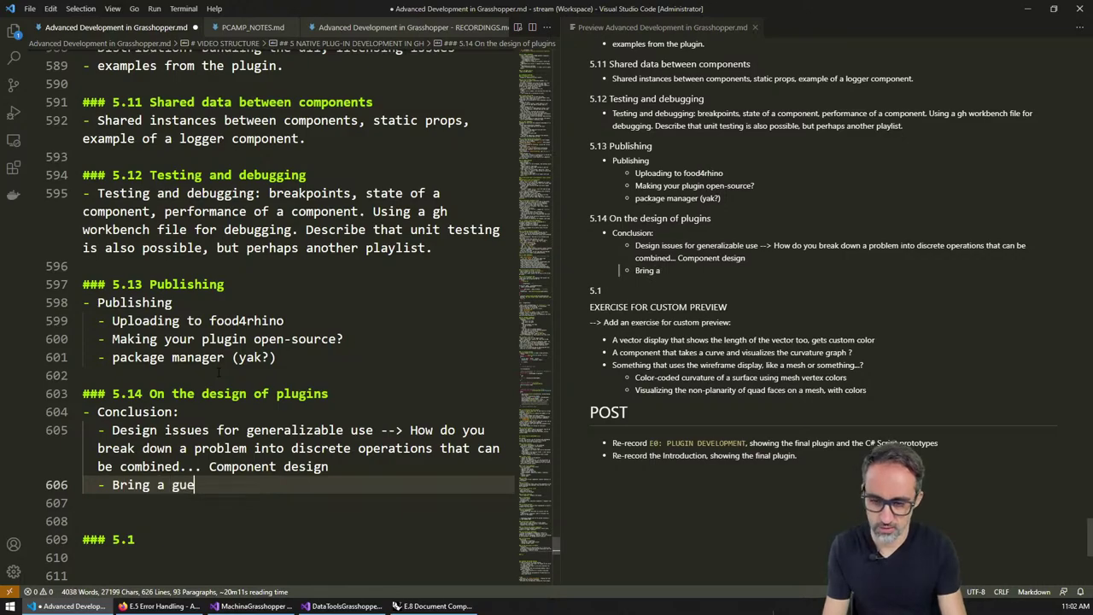
text(st? And)
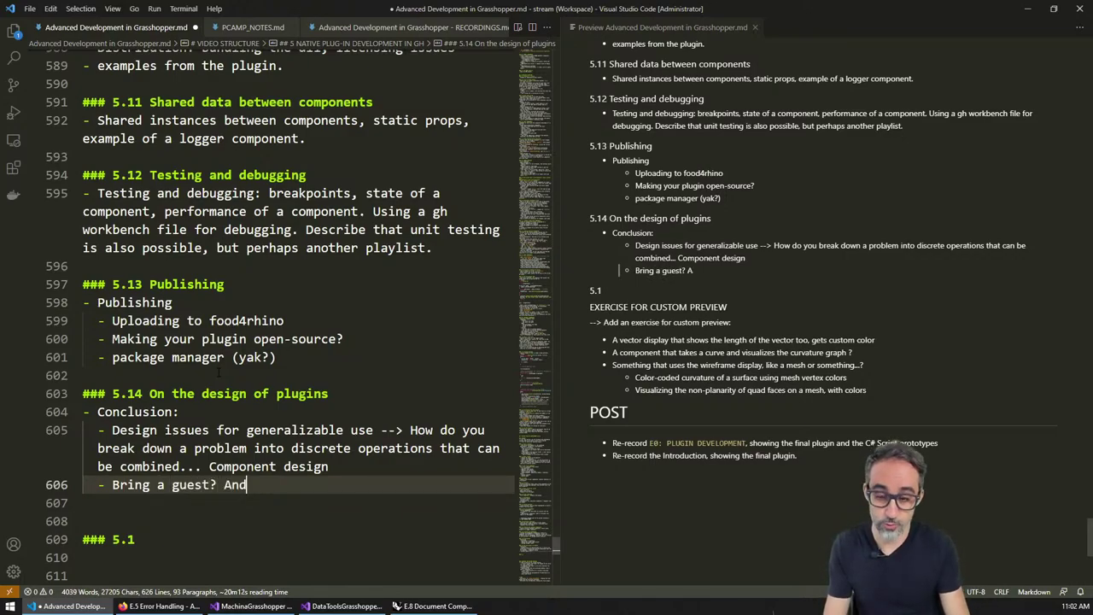
text(res Heumann)
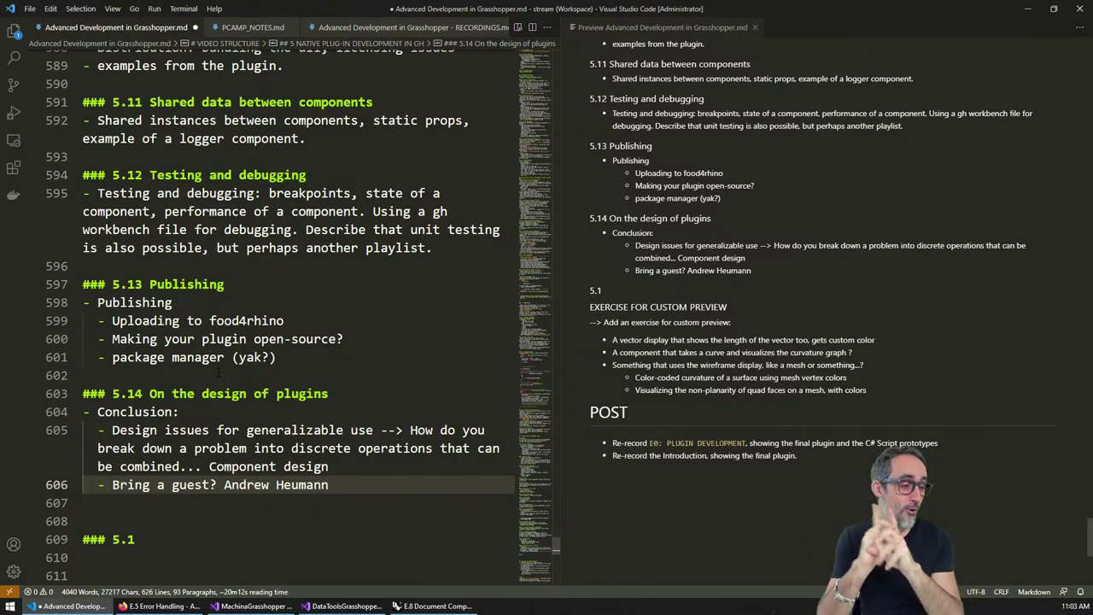
Tidy the blank lines below the Publishing list.
key(Down)
key(Down)
key(Down)
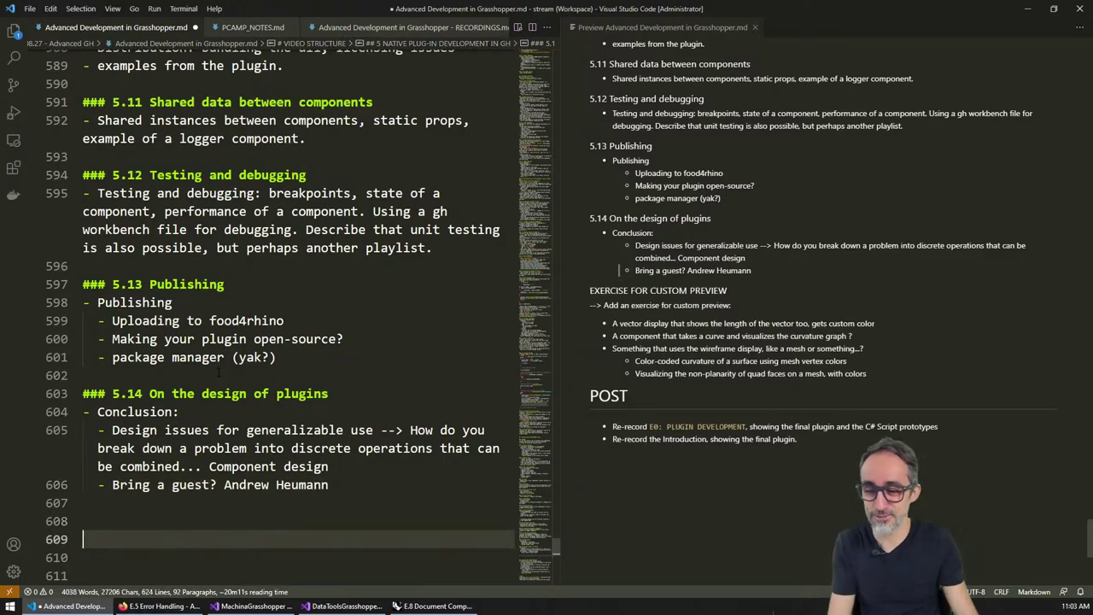
scroll(225, 345, down, 4)
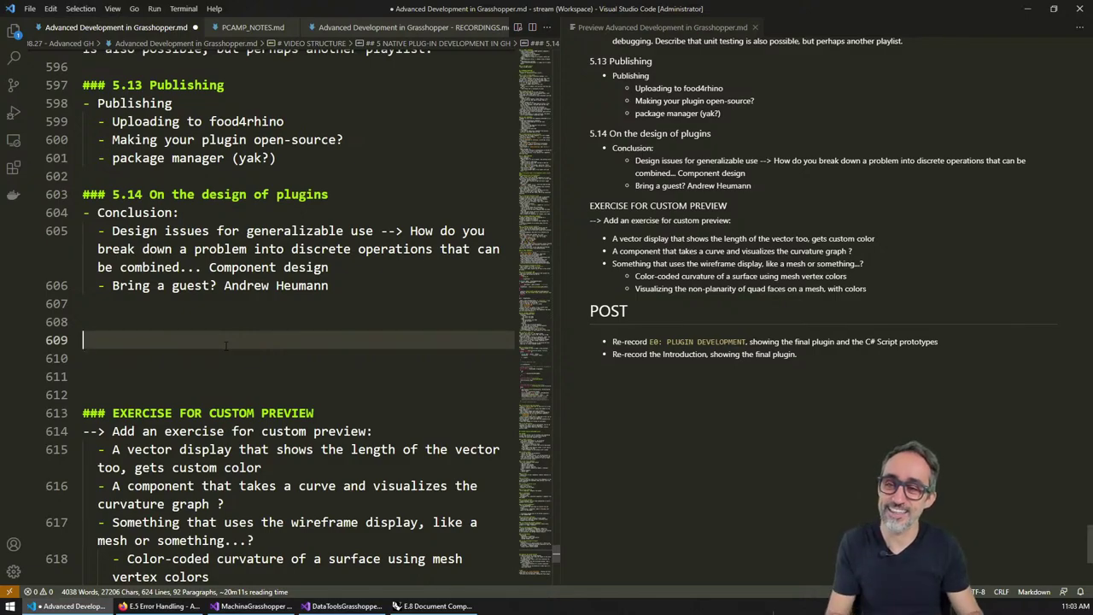
scroll(226, 345, up, 3)
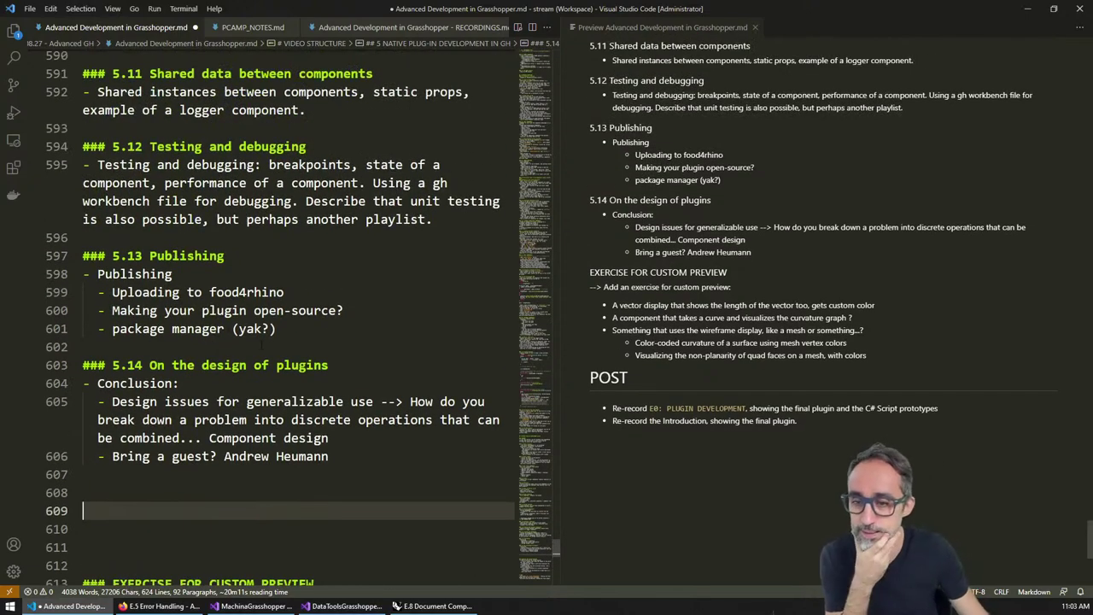
click(213, 342)
key(Return)
key(Return)
key(Up)
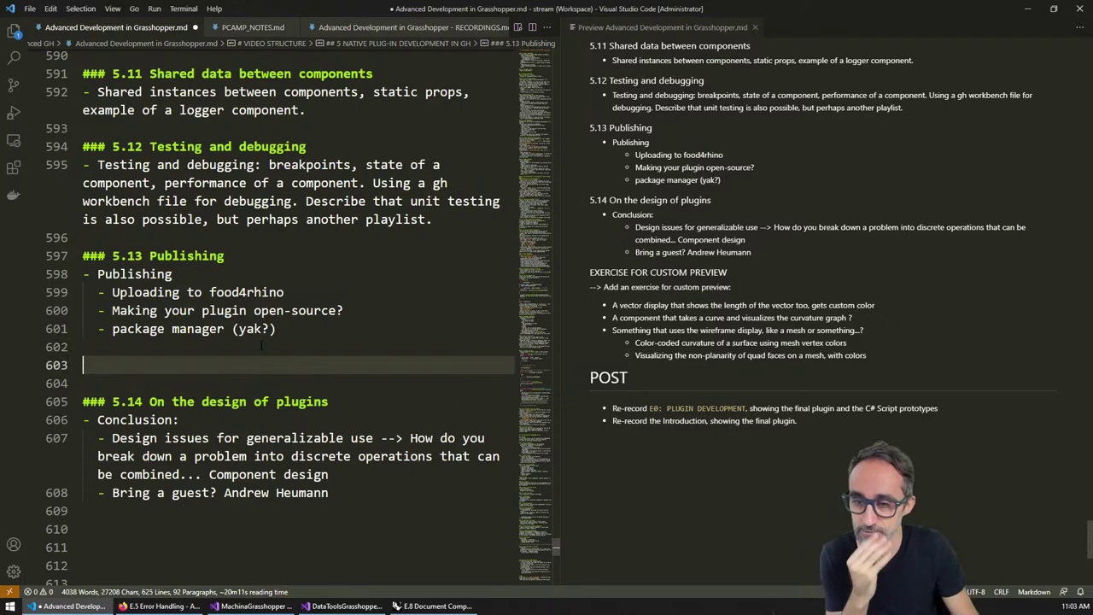
key(BackSpace)
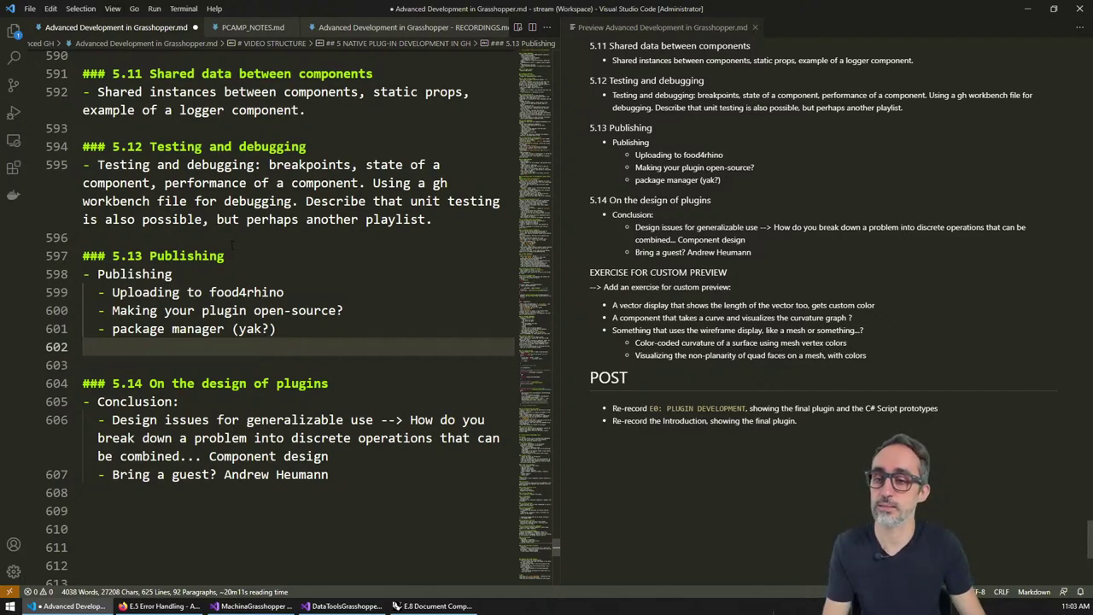
Insert a '### E.X The plugin!' heading between 5.12 and 5.13 Publishing.
key(BackSpace)
click(230, 245)
key(Return)
key(Return)
key(Up)
text(### 5.)
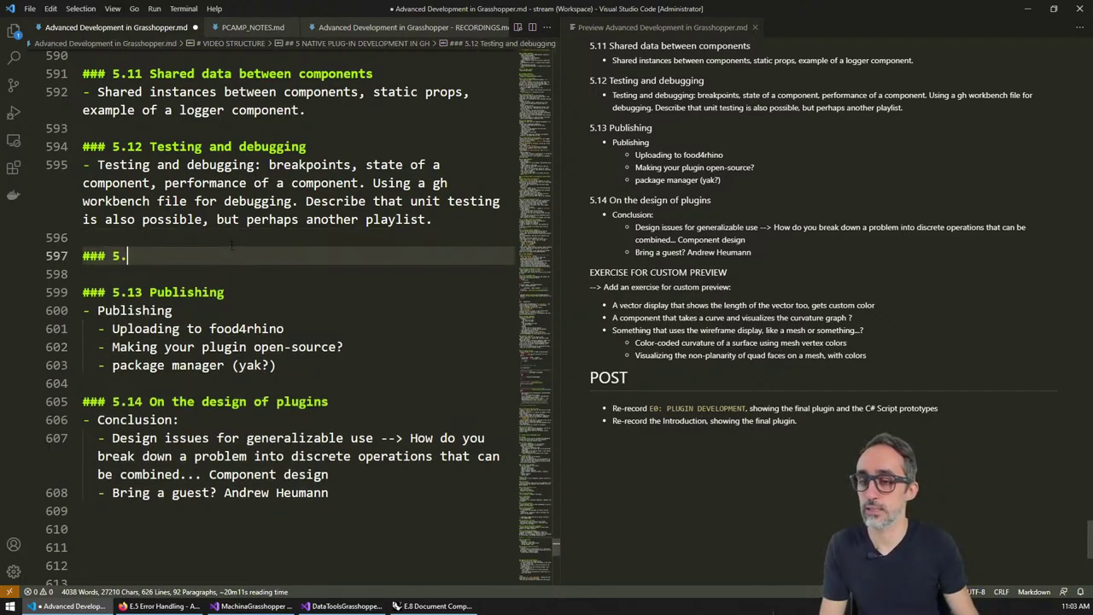
key(BackSpace)
key(BackSpace)
text(E.XX)
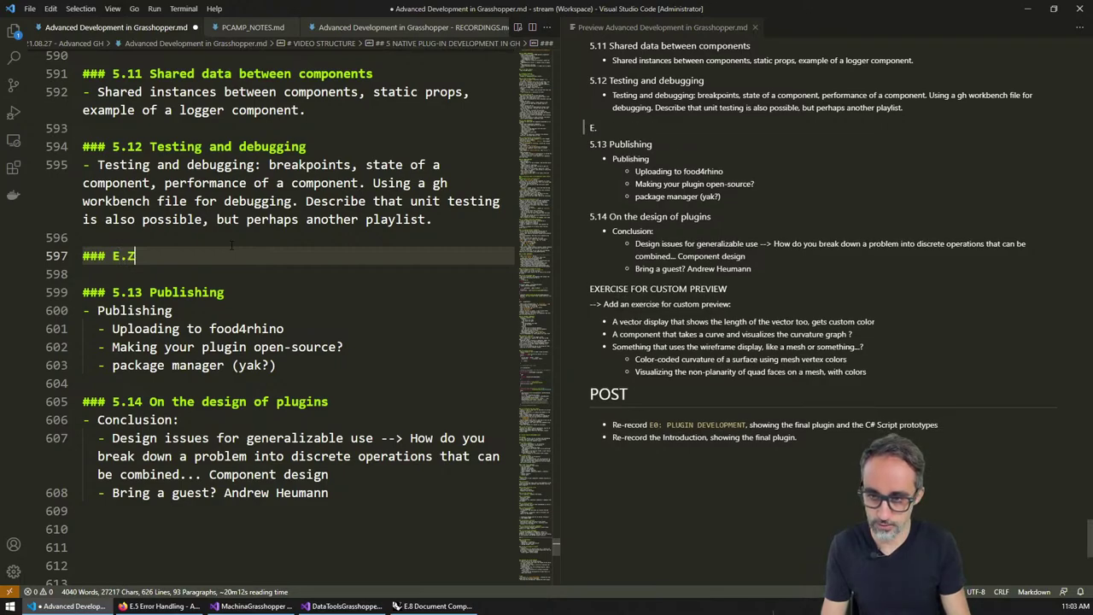
key(BackSpace)
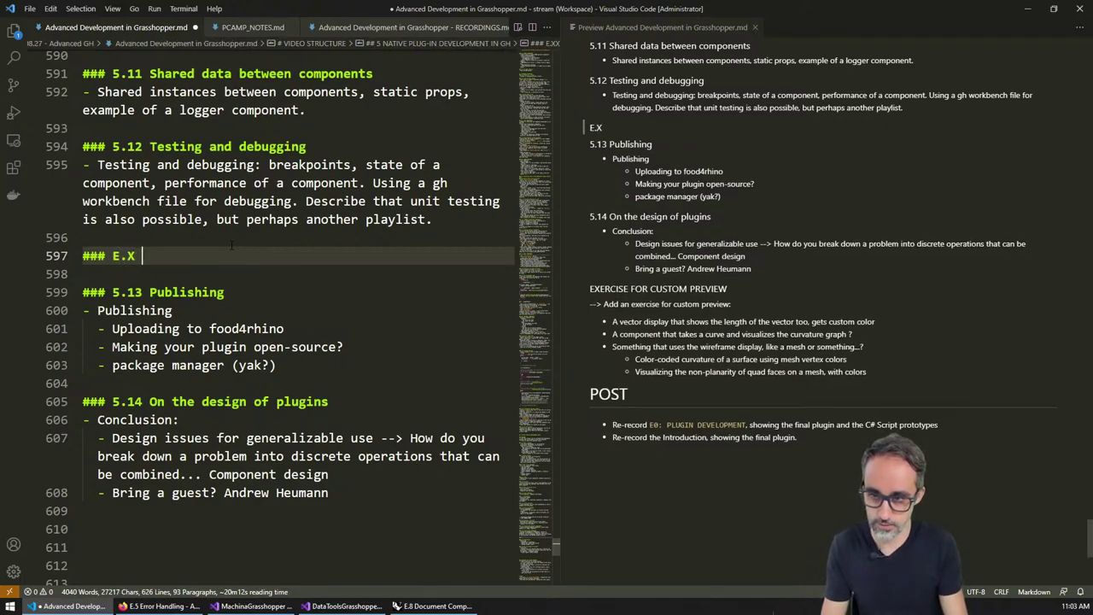
text(DEvel)
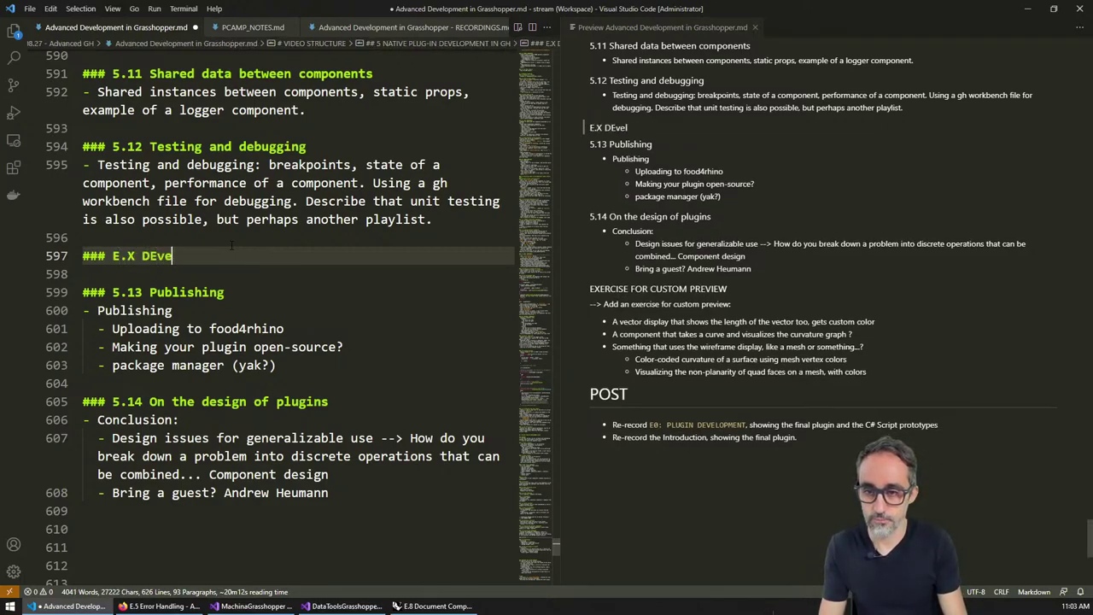
key(BackSpace)
key(BackSpace)
key(BackSpace)
key(BackSpace)
text(The )
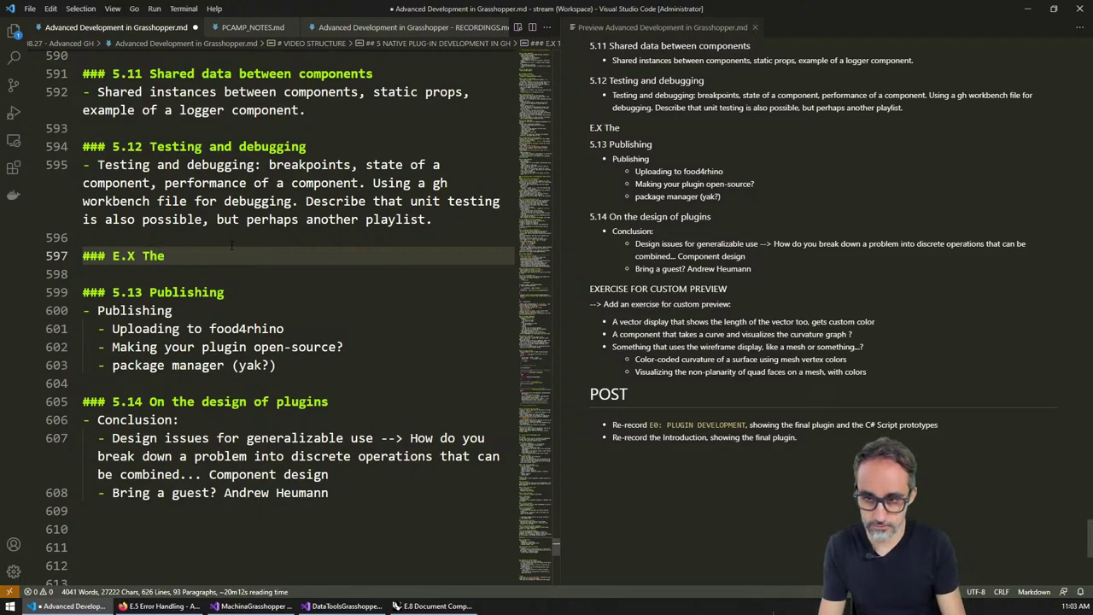
text(plugin!)
Add bullets about developing all prototypes into the full plugin and pointing to a live stream.
key(Return)
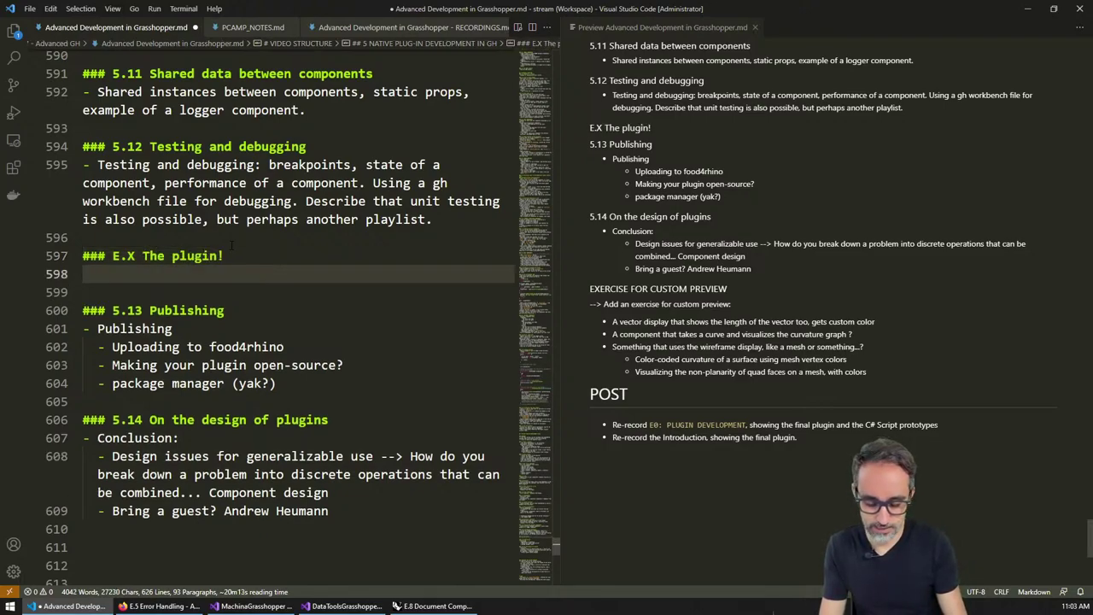
text(- Develop the )
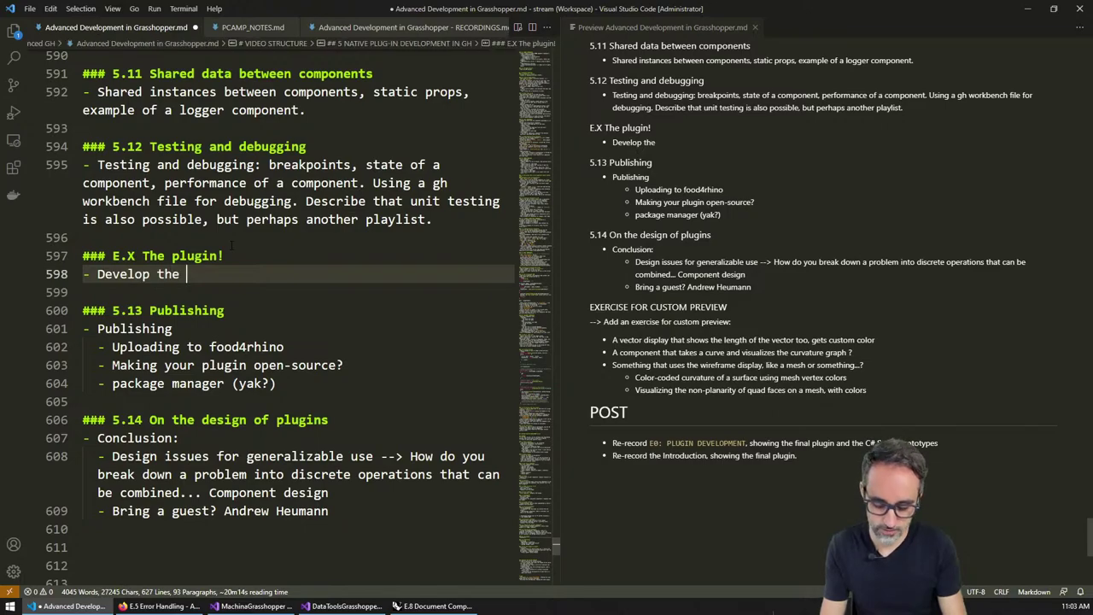
text(full plu)
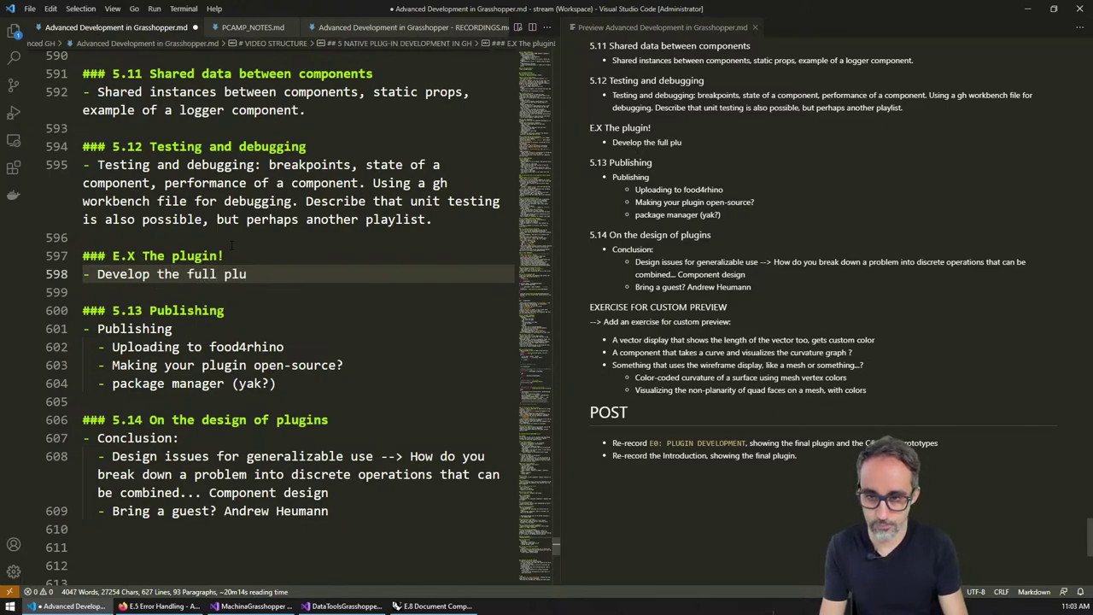
key(BackSpace)
key(BackSpace)
key(BackSpace)
key(BackSpace)
key(BackSpace)
key(BackSpace)
key(BackSpace)
key(BackSpace)
key(BackSpace)
key(BackSpace)
key(BackSpace)
key(BackSpace)
text(al)
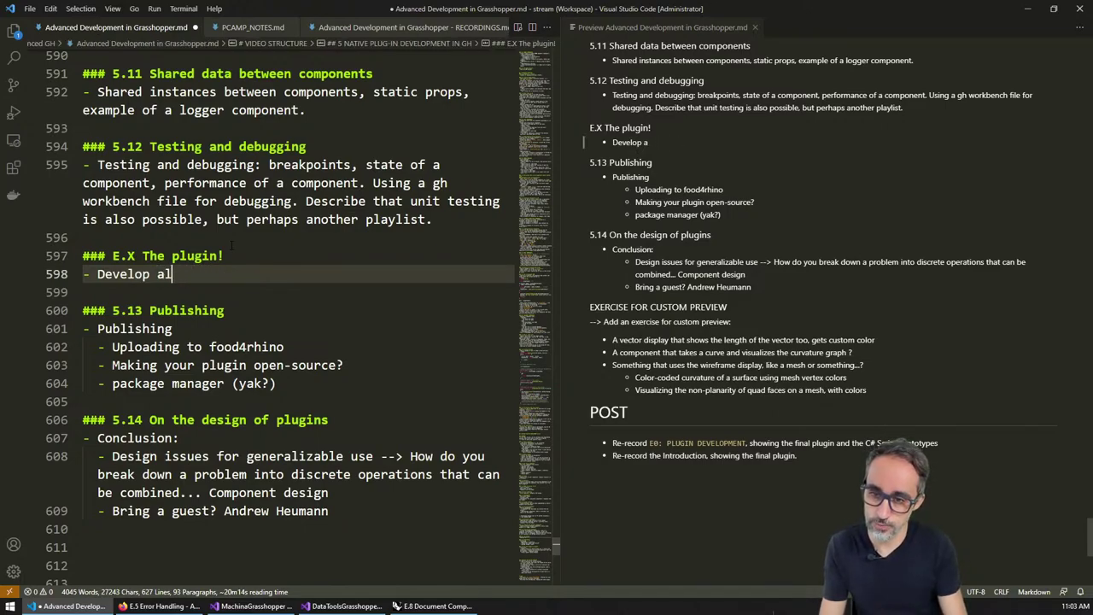
text(l the prototypes )
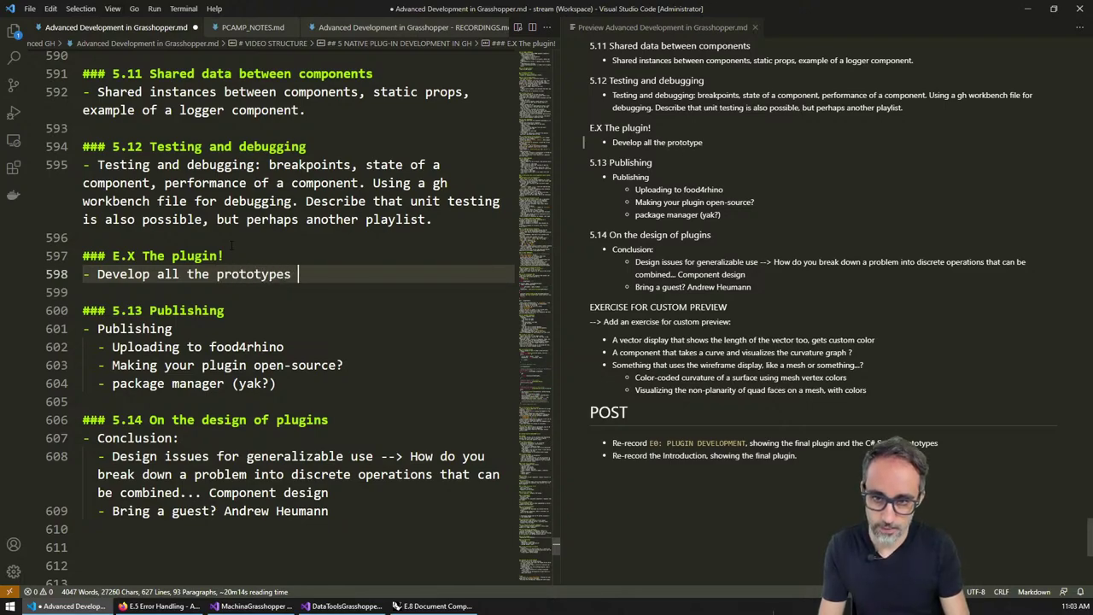
text(into the full)
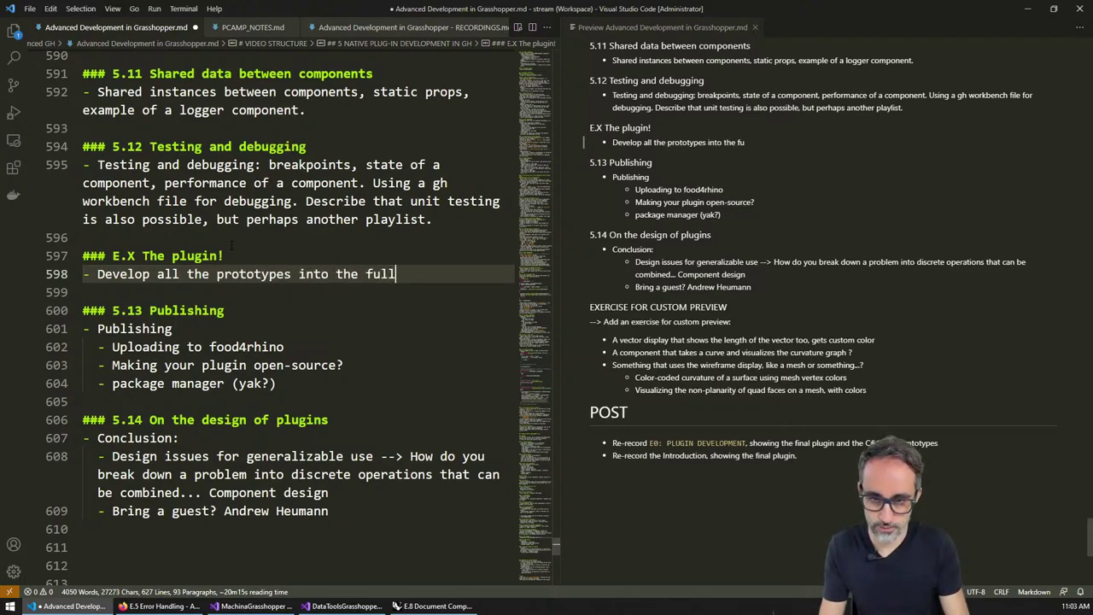
text( plugin.)
key(Return)
text(Do)
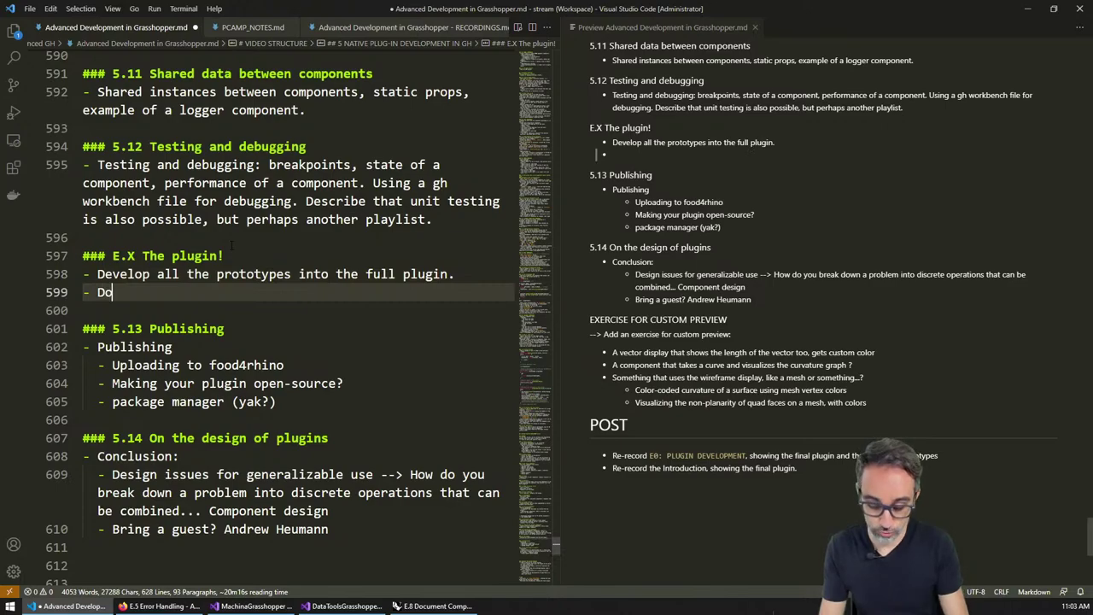
text(n't do it a )
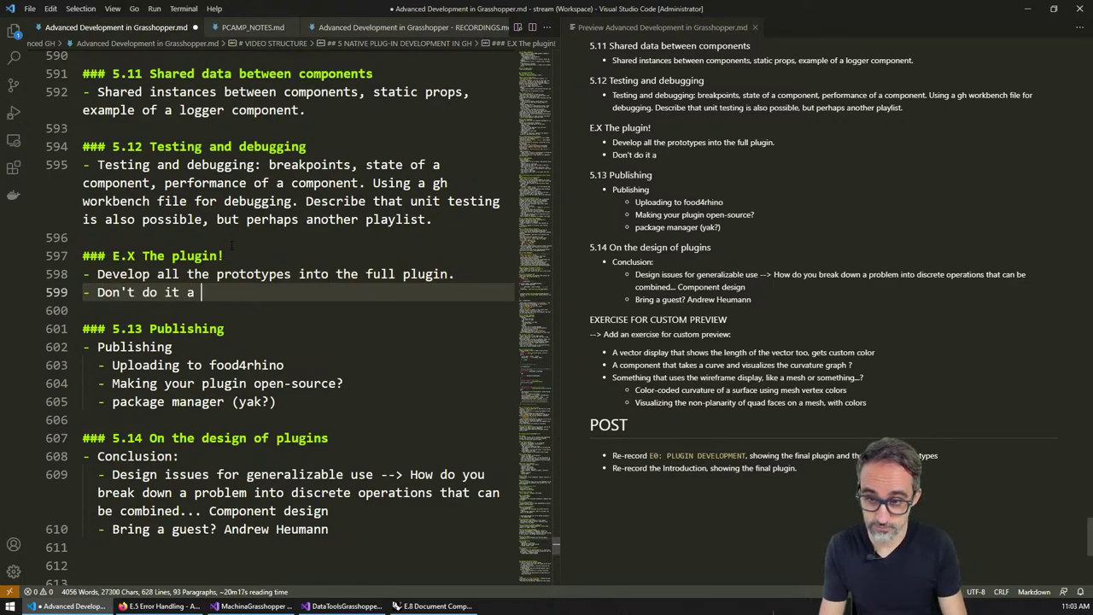
text(video, )
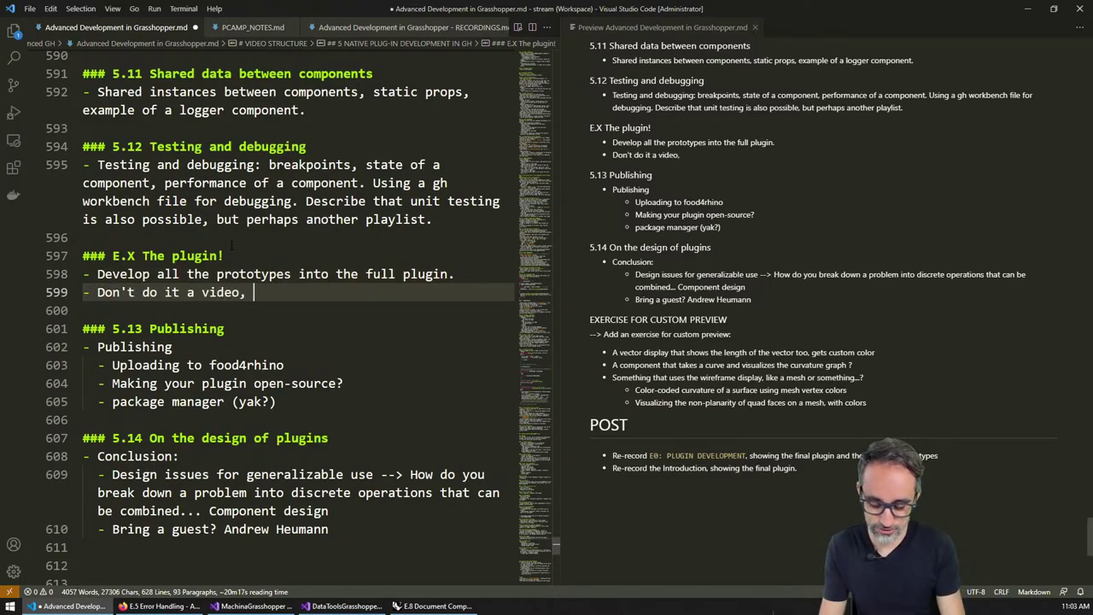
text(just show the re)
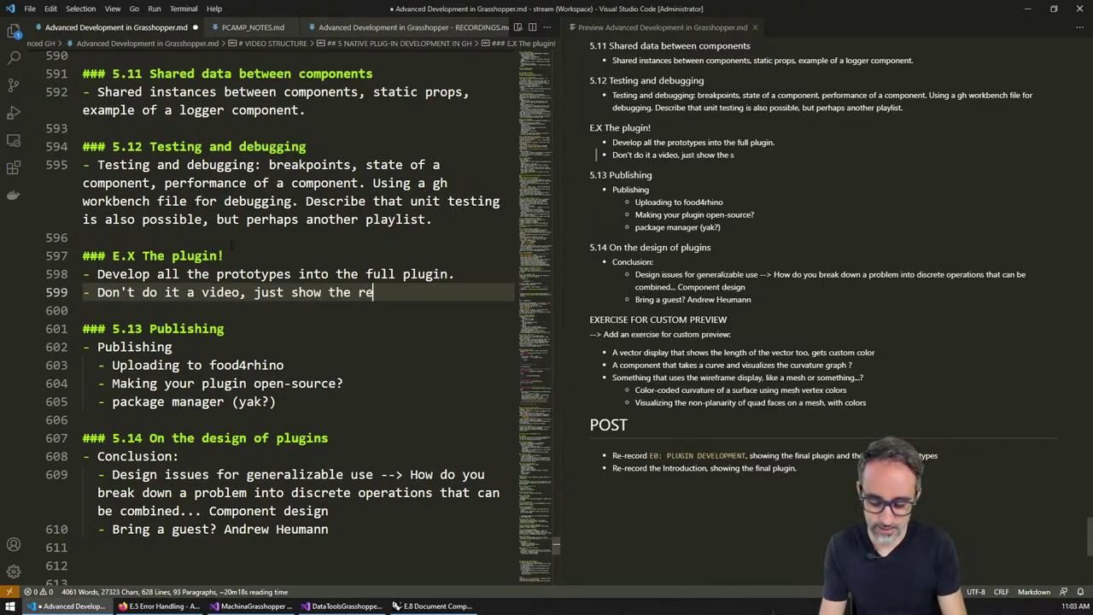
text(sult and point)
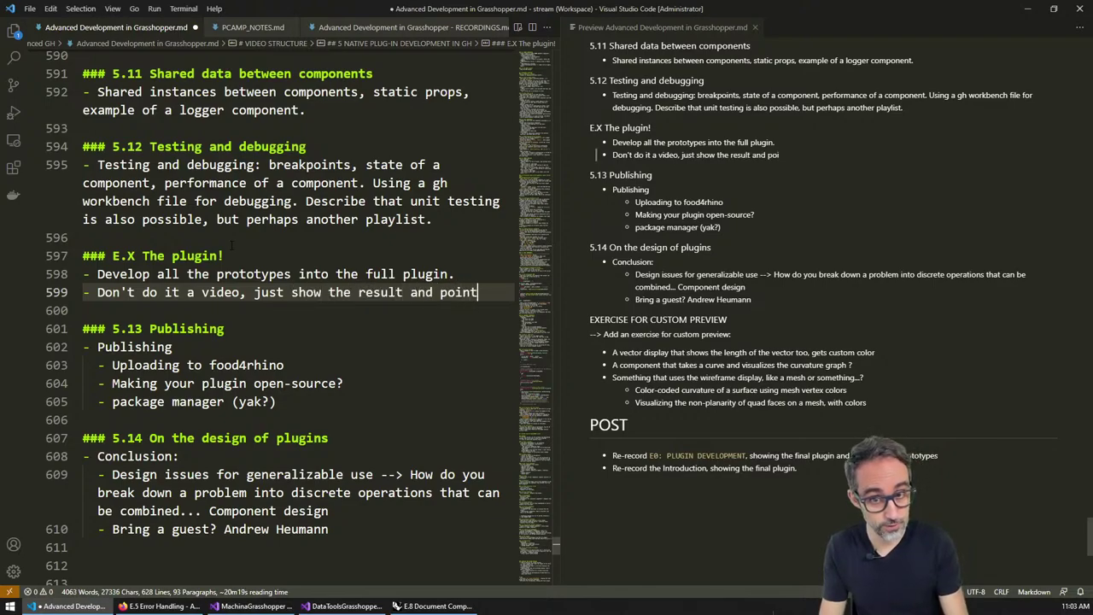
text( to a live str)
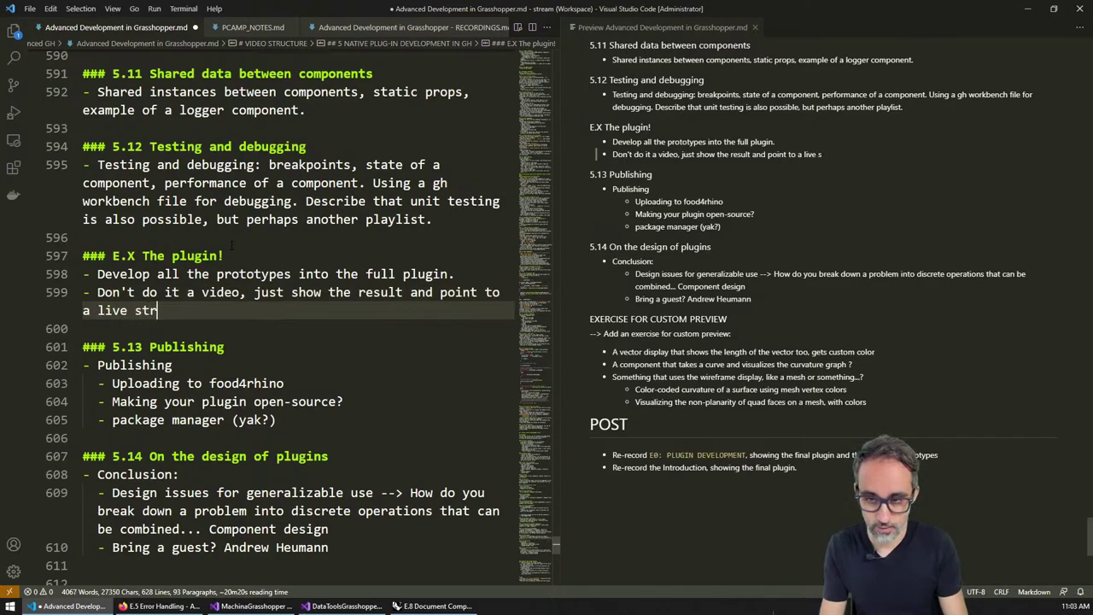
text(eam where we doi)
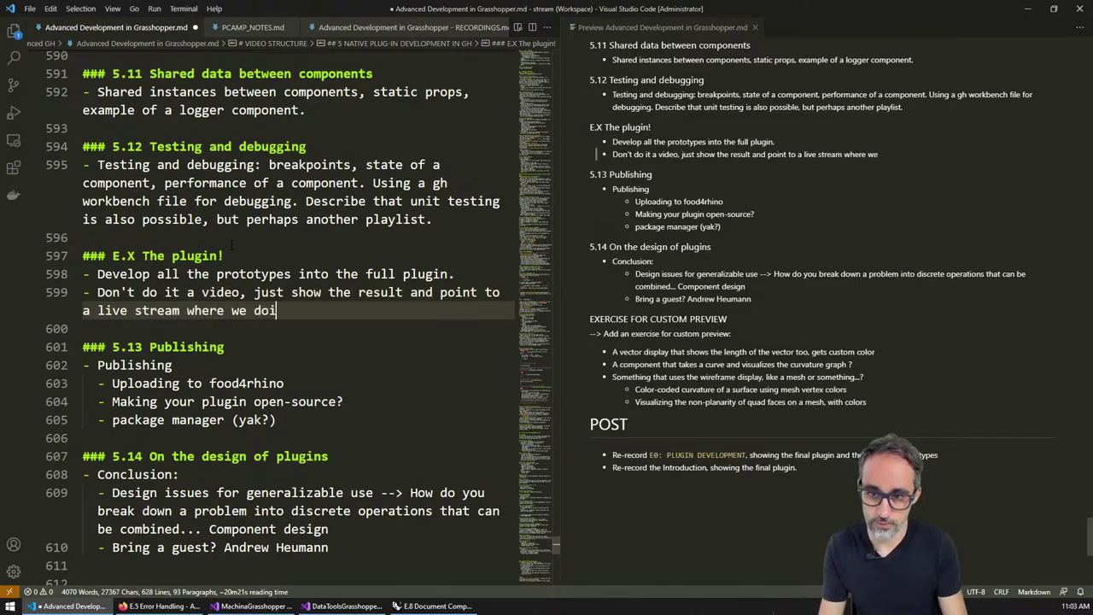
key(BackSpace)
text(it.)
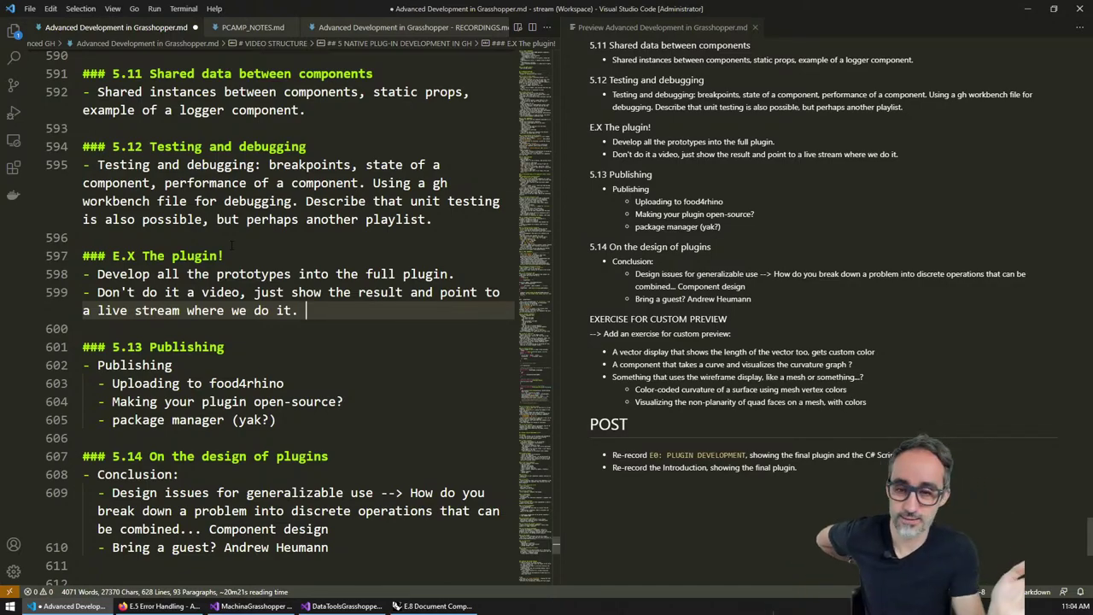
Replace 'Develop' with 'Port' in the first E.X bullet.
key(Up)
key(Up)
key(ctrl+Left)
key(ctrl+Left)
key(ctrl+Left)
key(ctrl+Left)
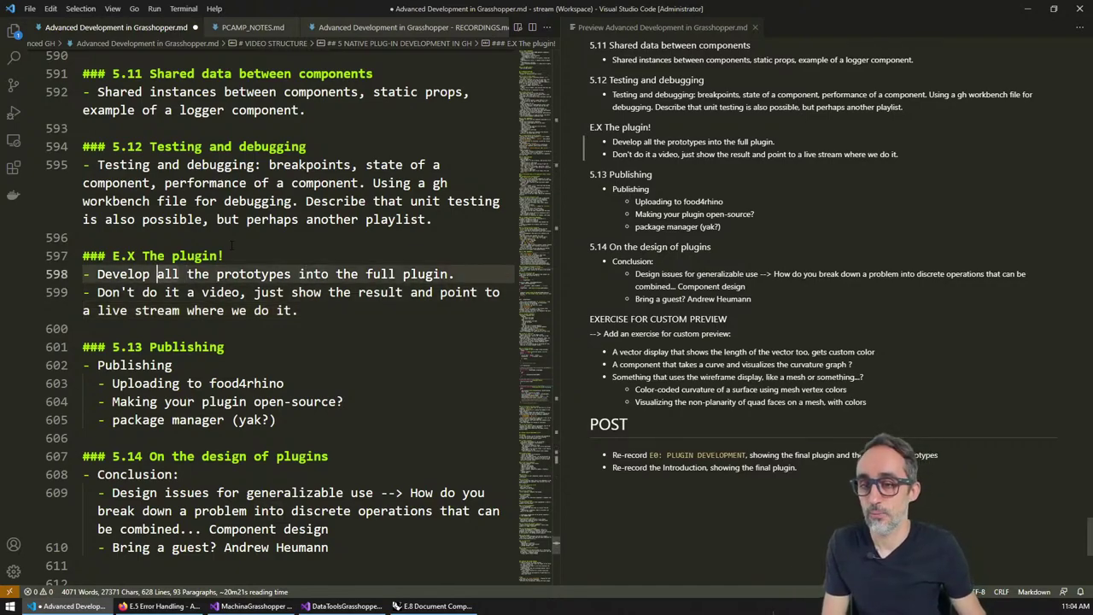
key(ctrl+shift+Left)
text(Port)
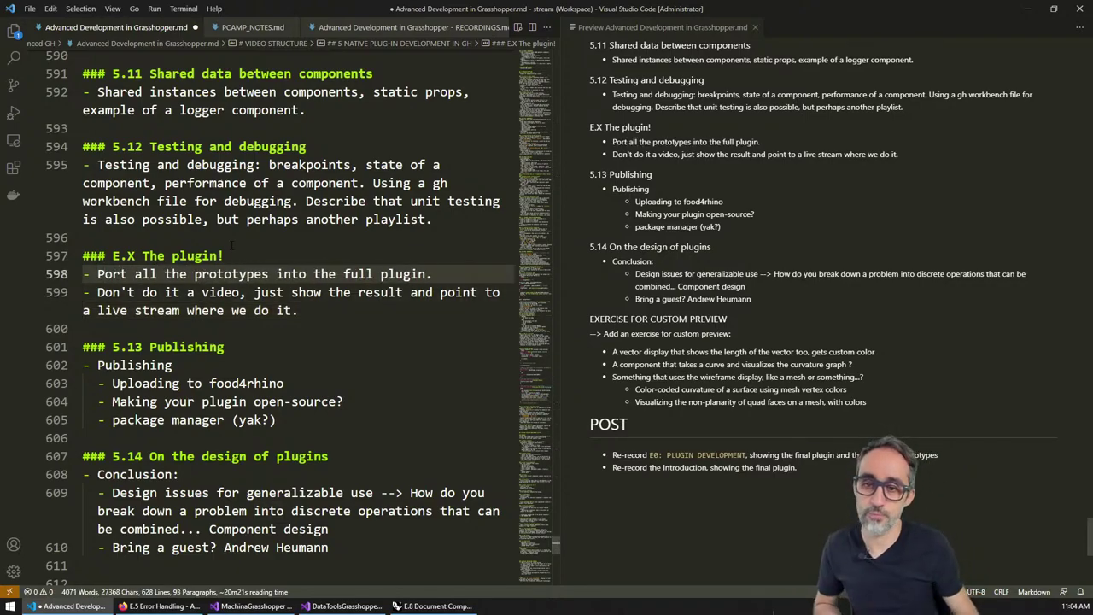